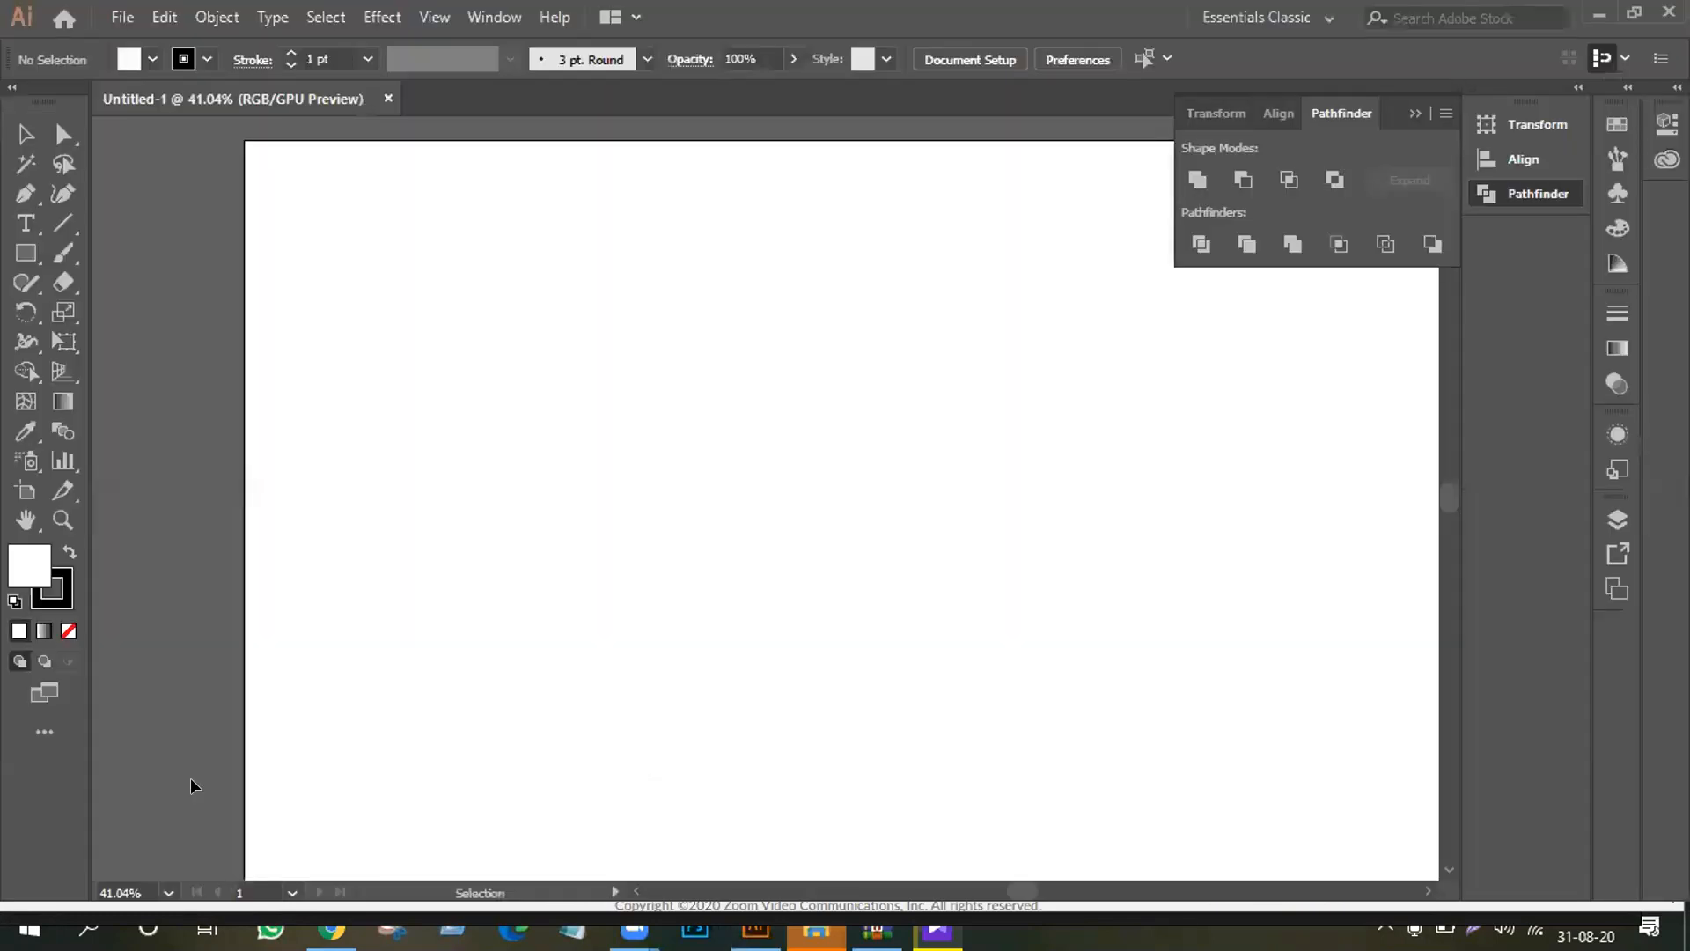
key("space")
left_click_drag(732, 529, 631, 525)
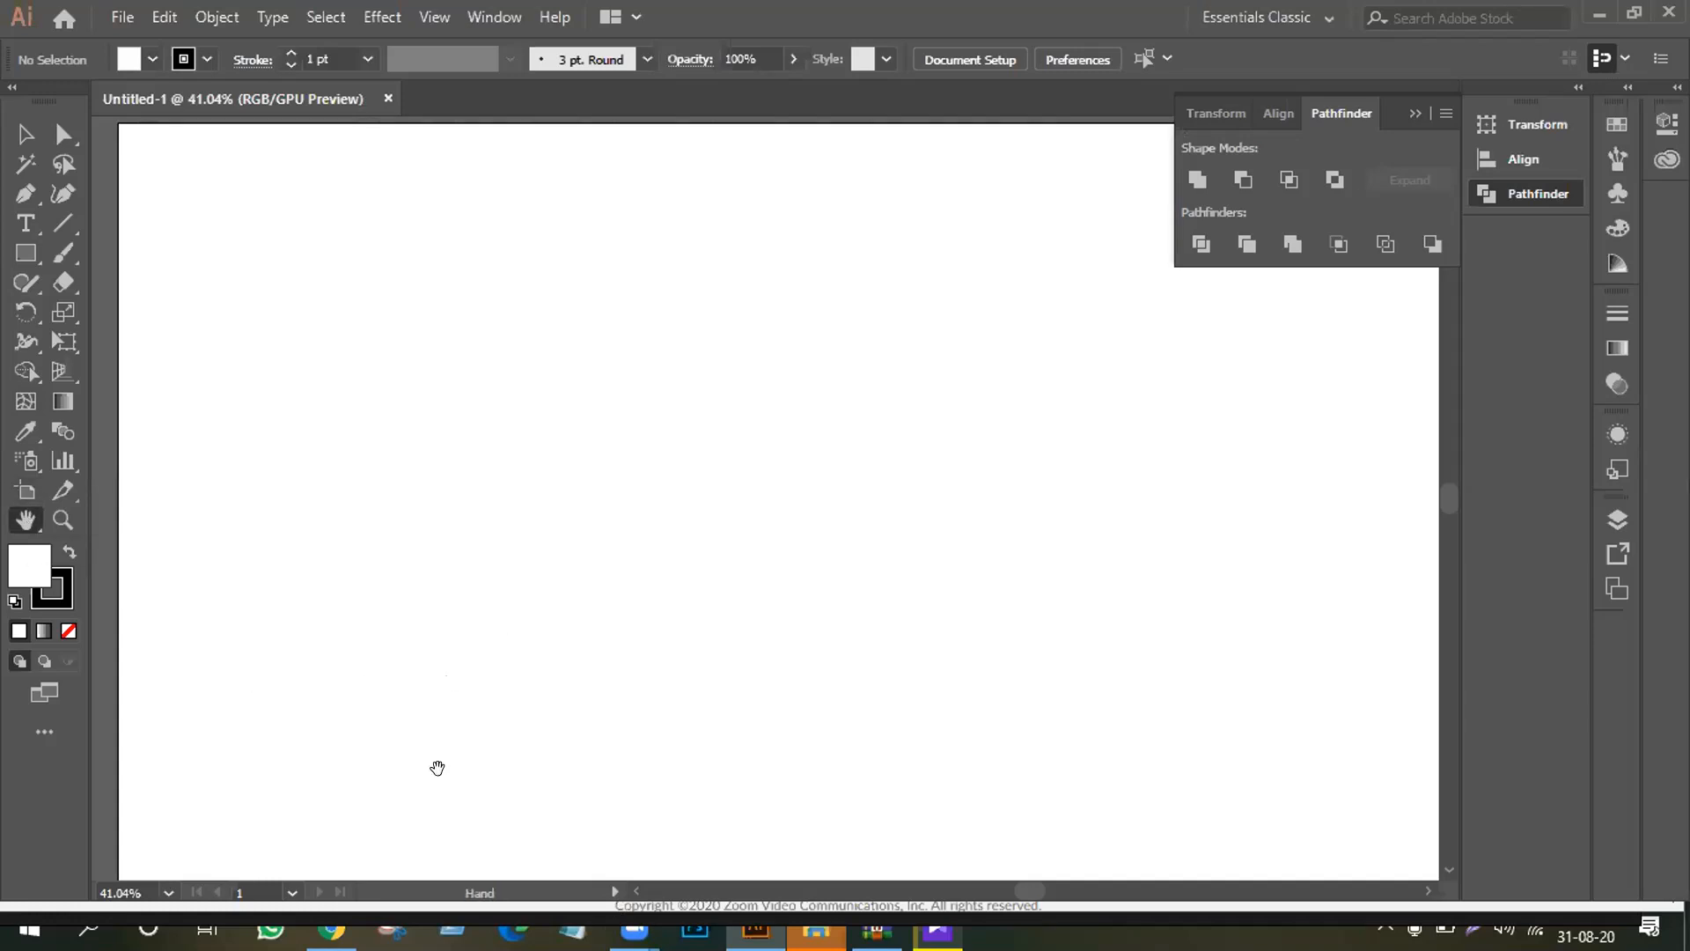
left_click(24, 133)
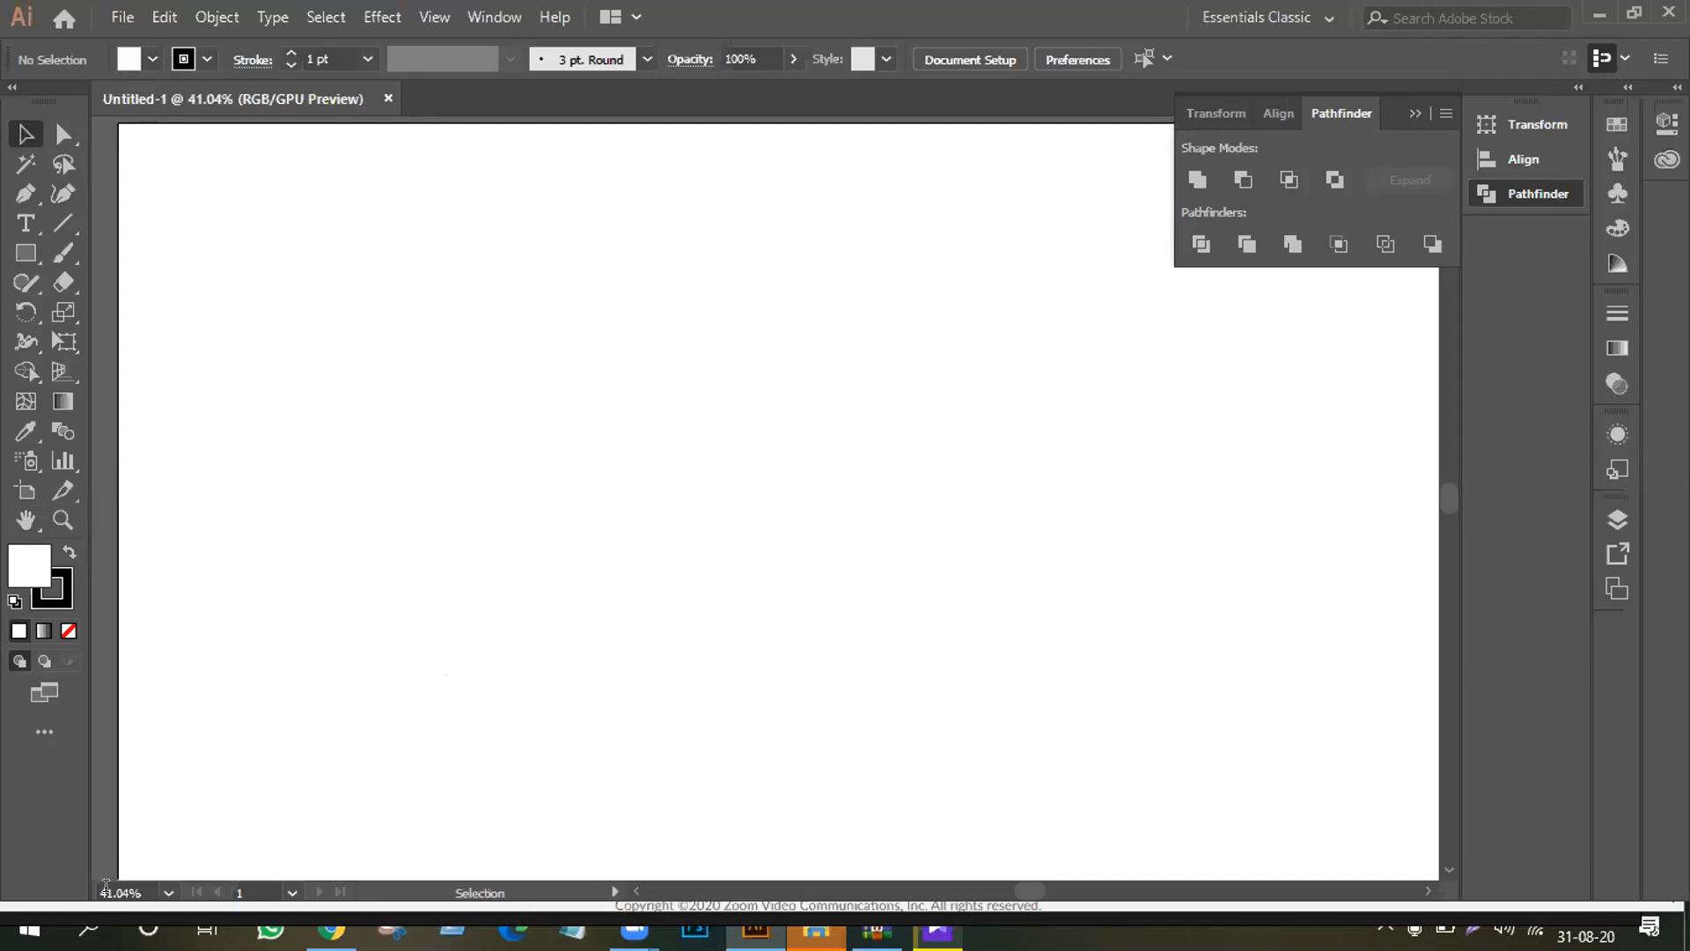
left_click(167, 893)
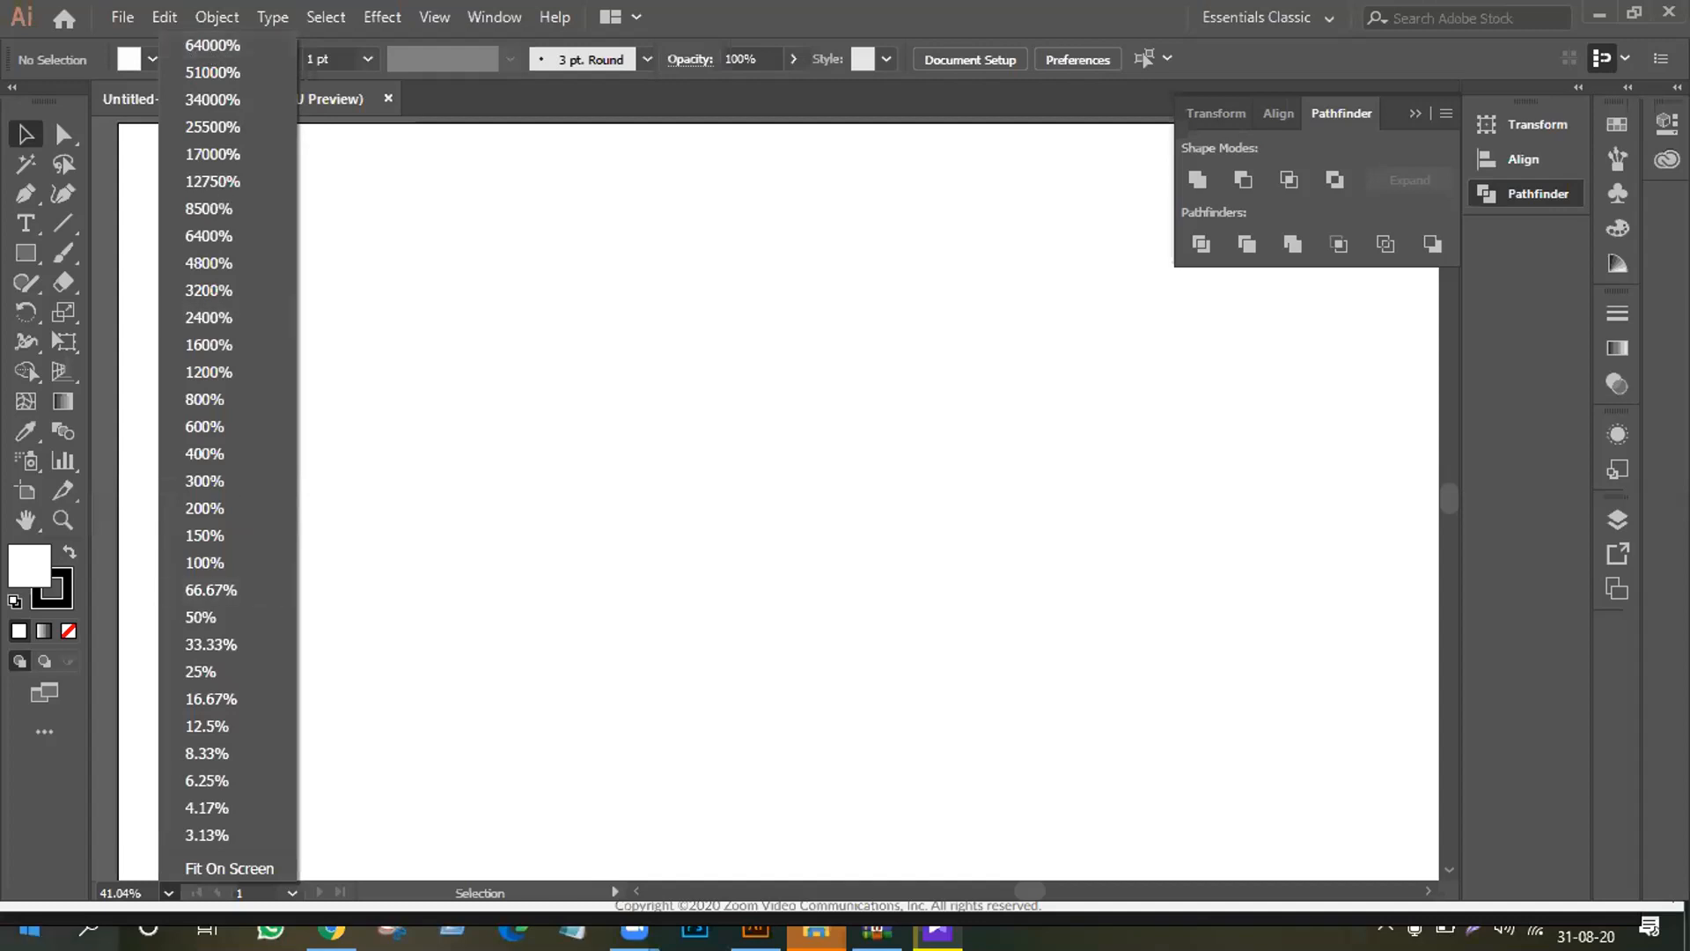
left_click(126, 885)
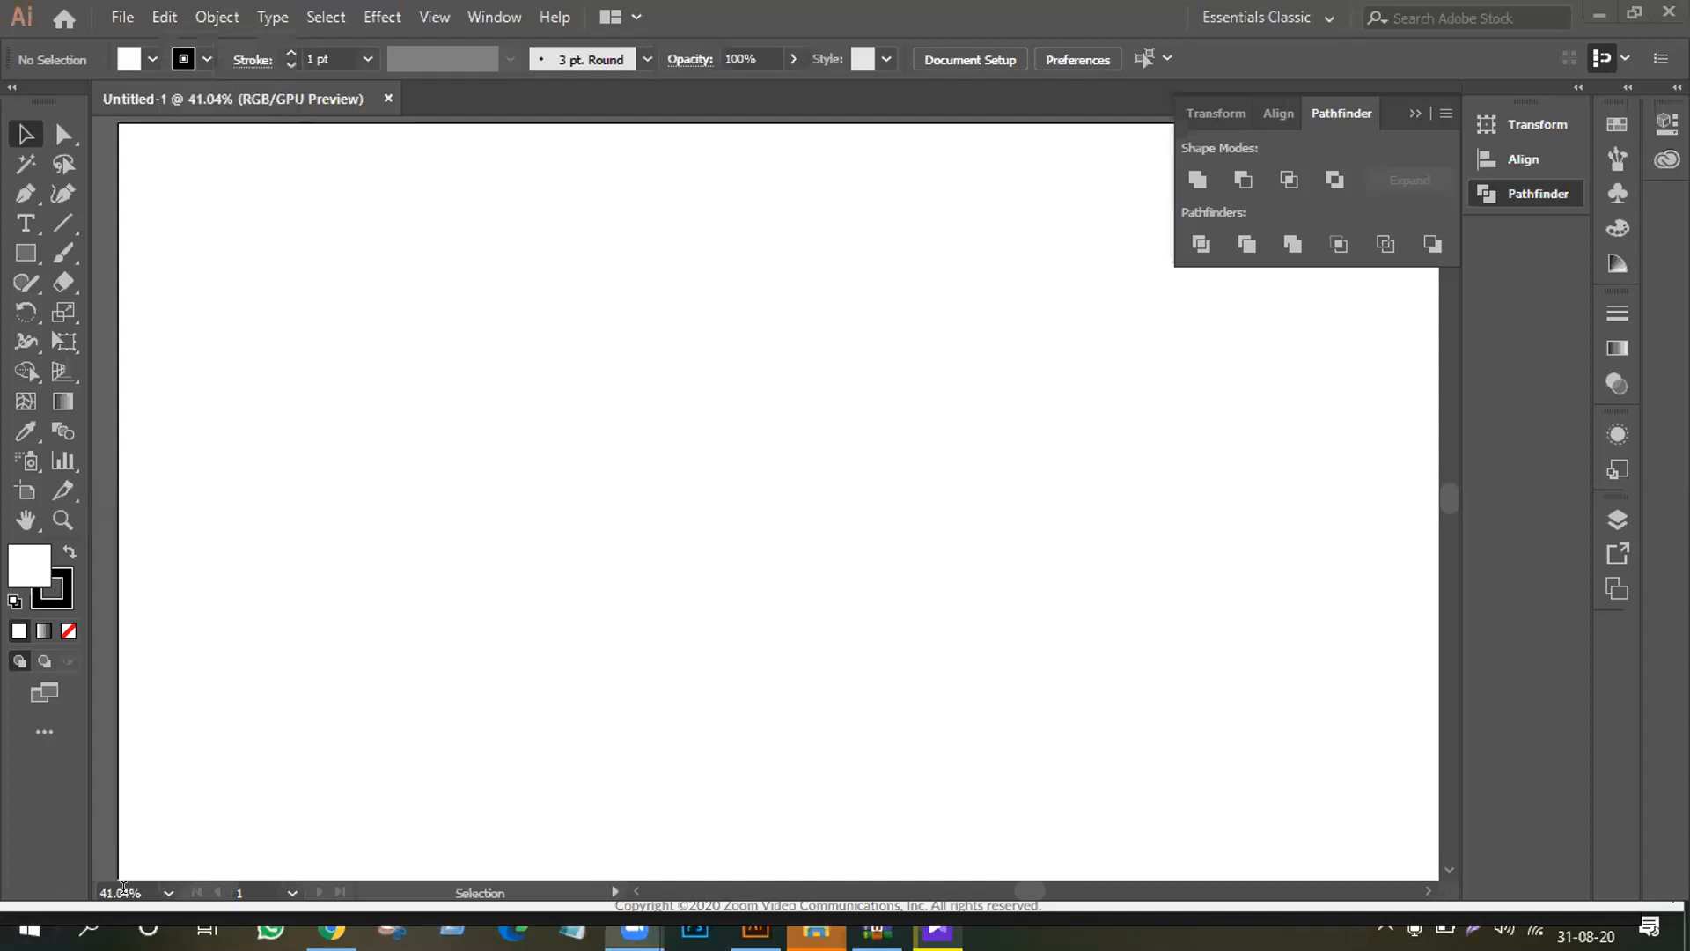
left_click(126, 889)
left_click(160, 826)
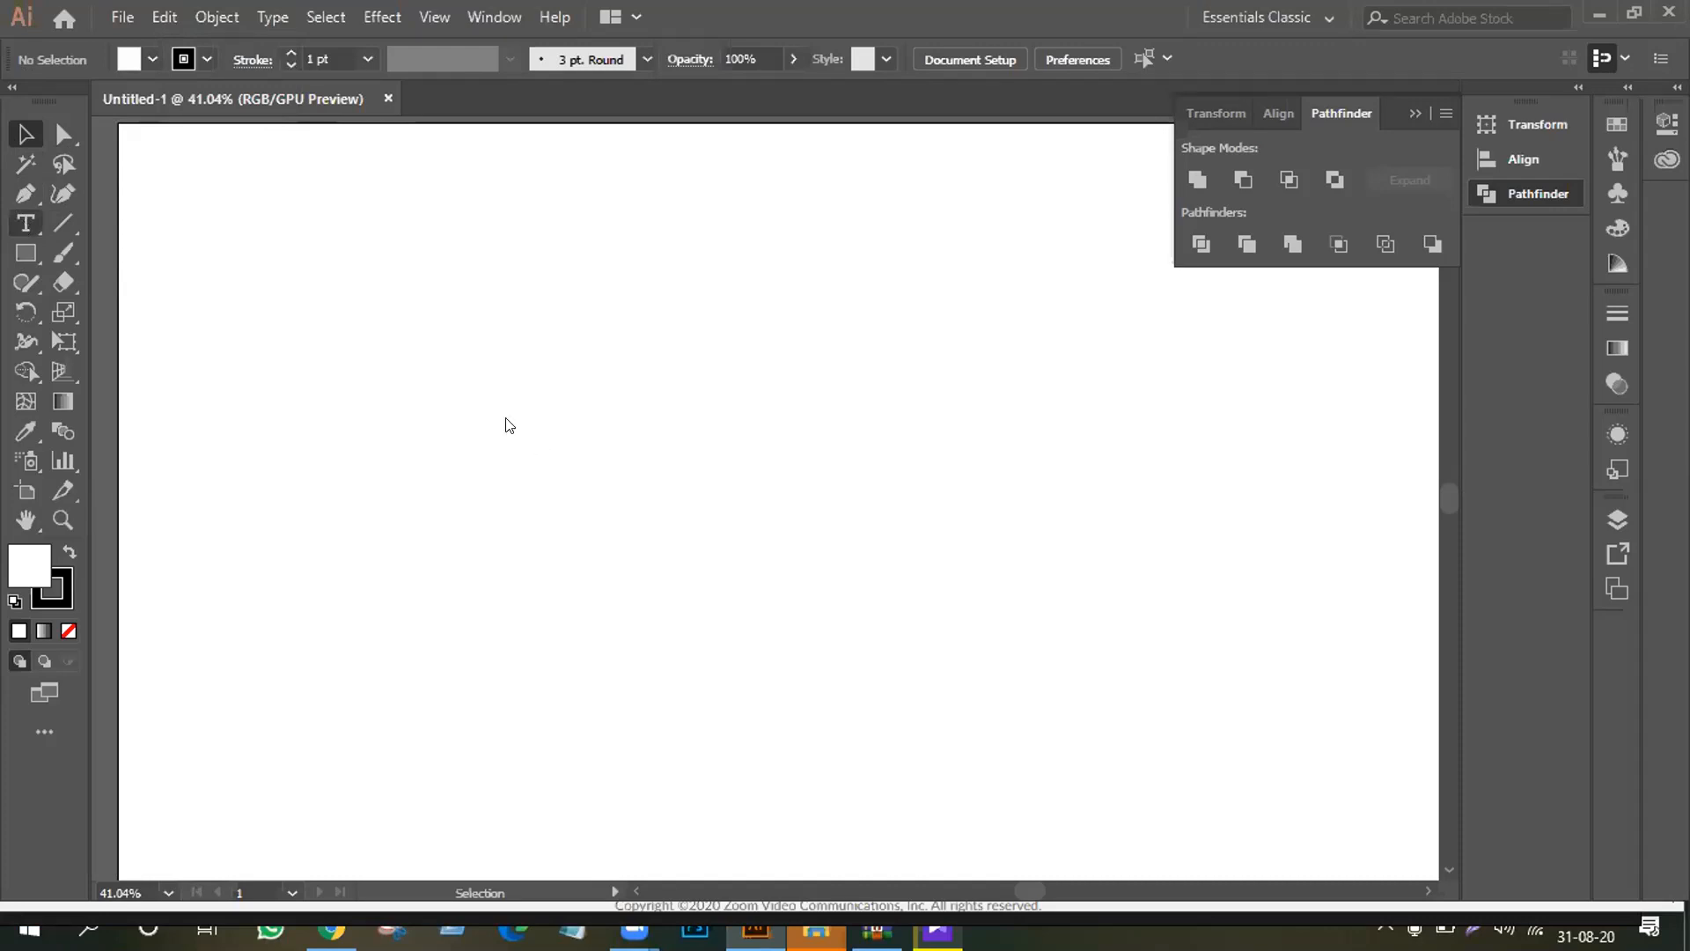
Step: Place a line of placeholder point text in the upper-left area of the artboard and set its font size to 48 pt
key("t")
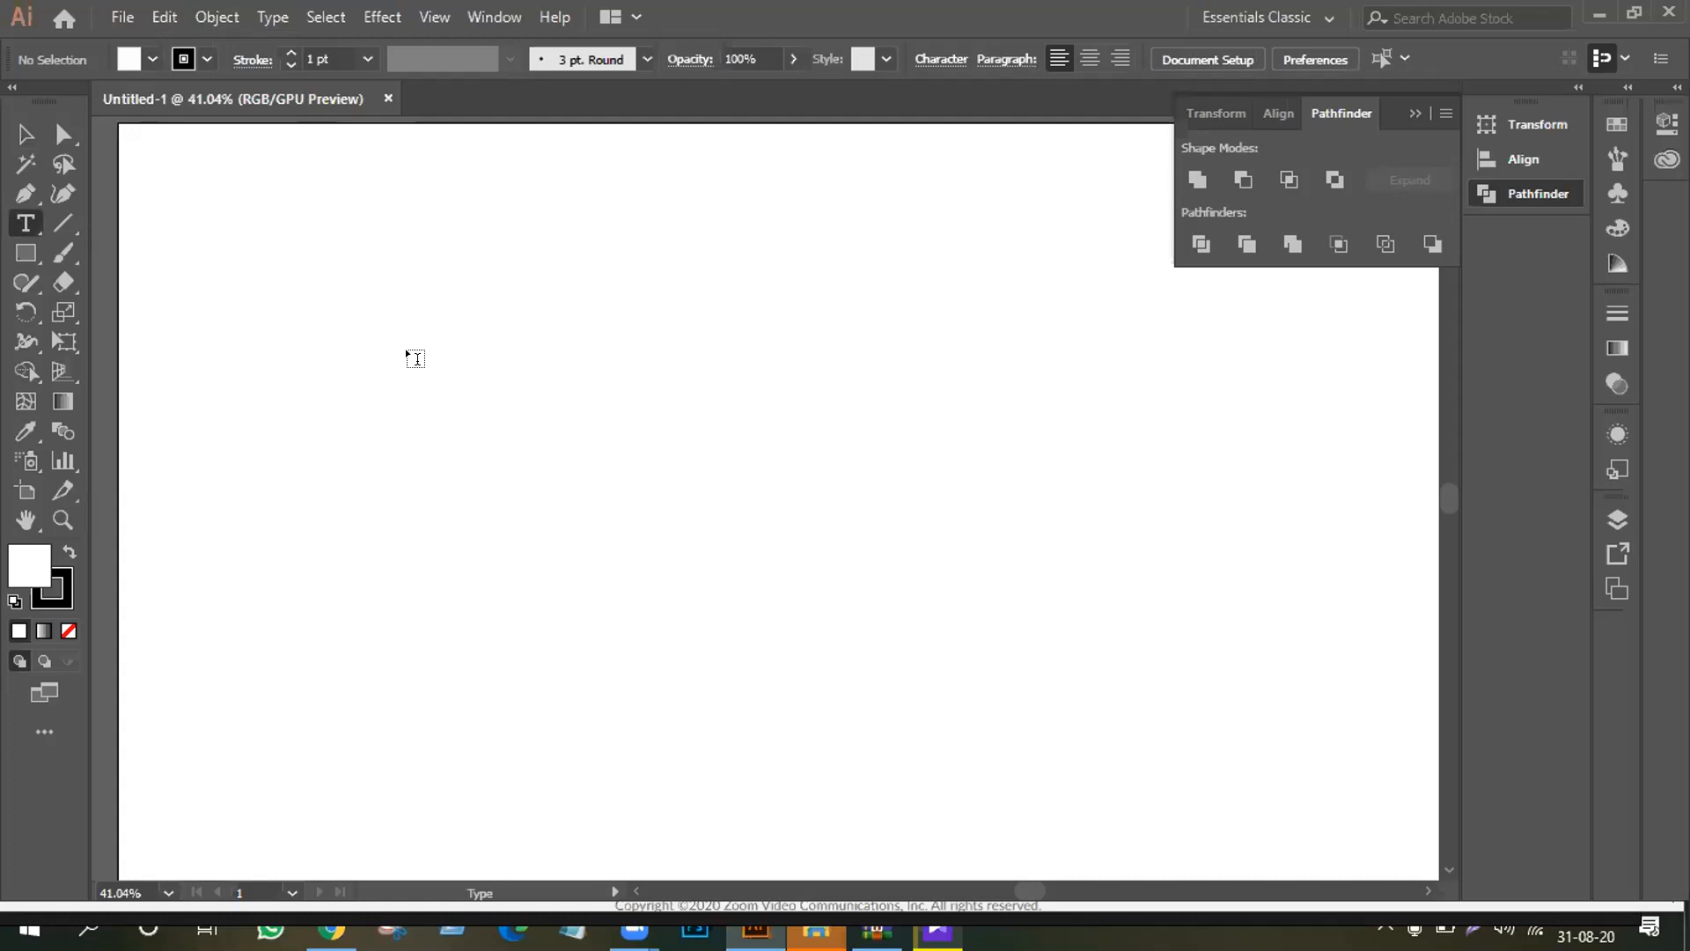
left_click(435, 410)
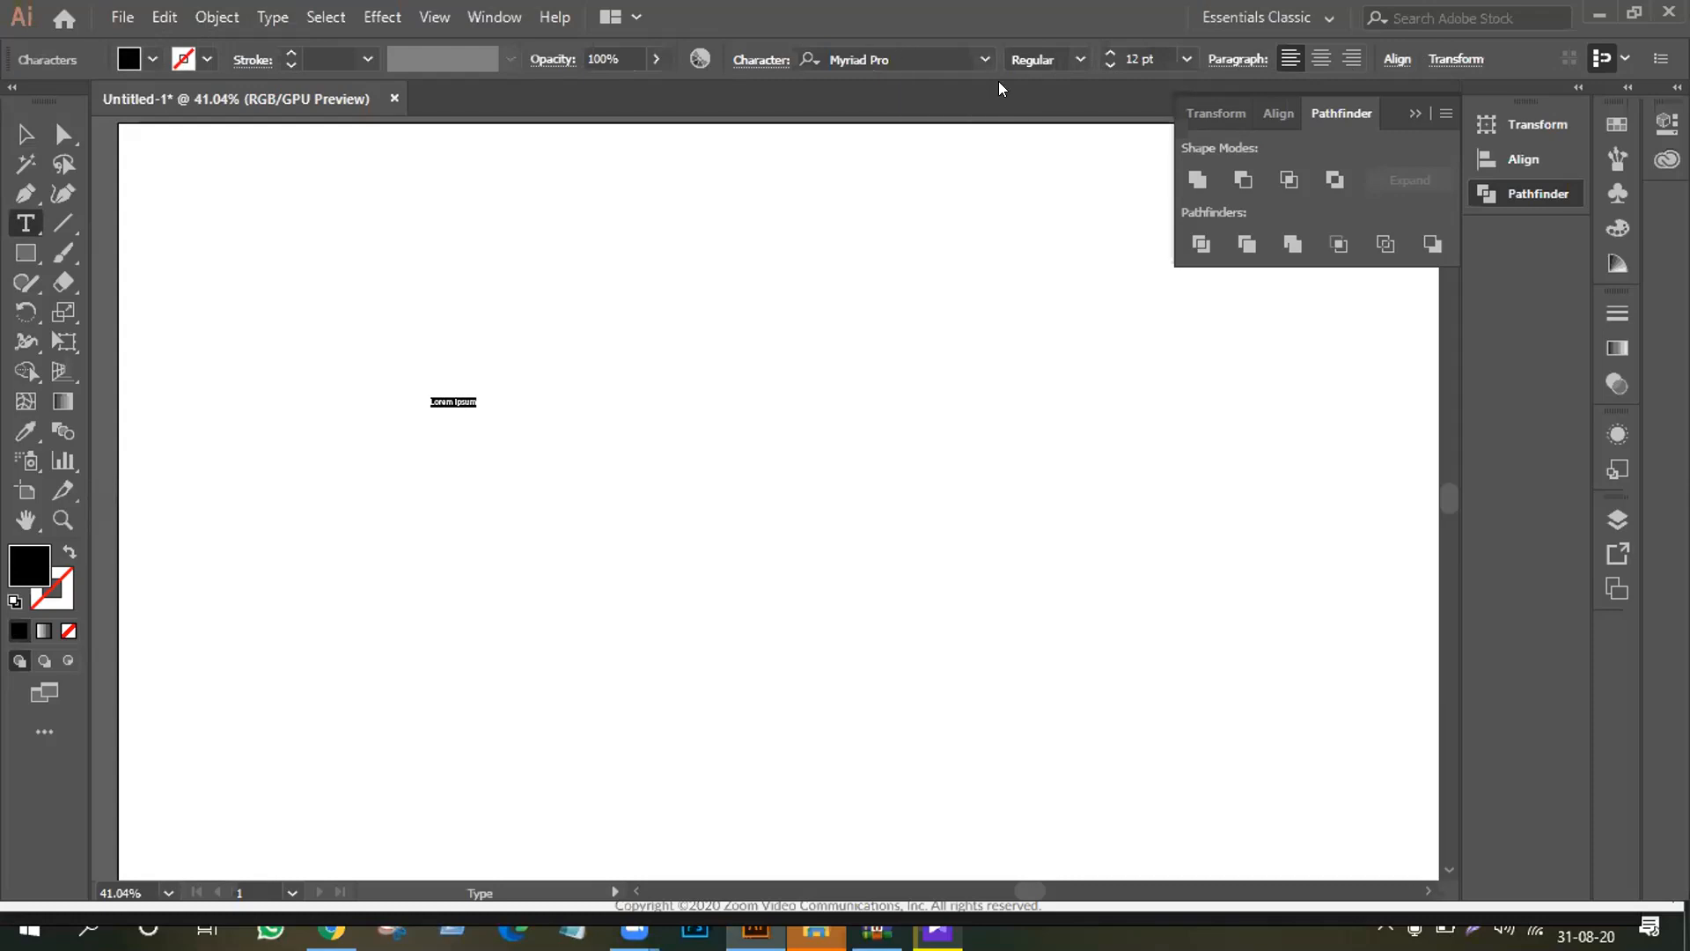
left_click(1081, 59)
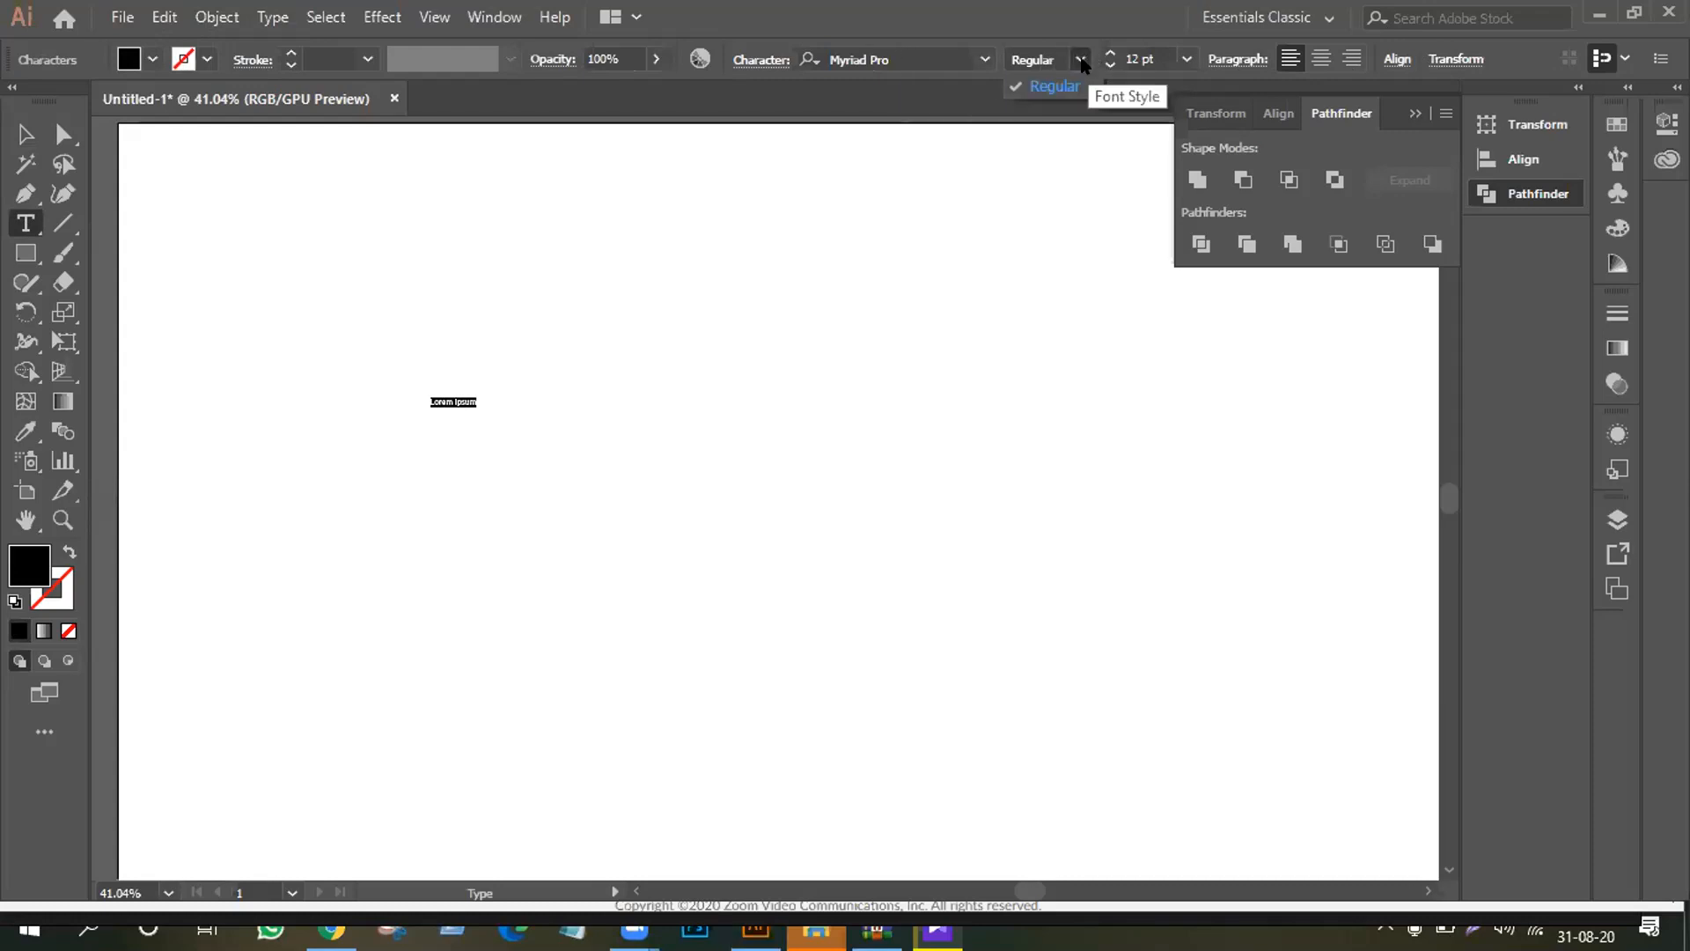
left_click(1071, 114)
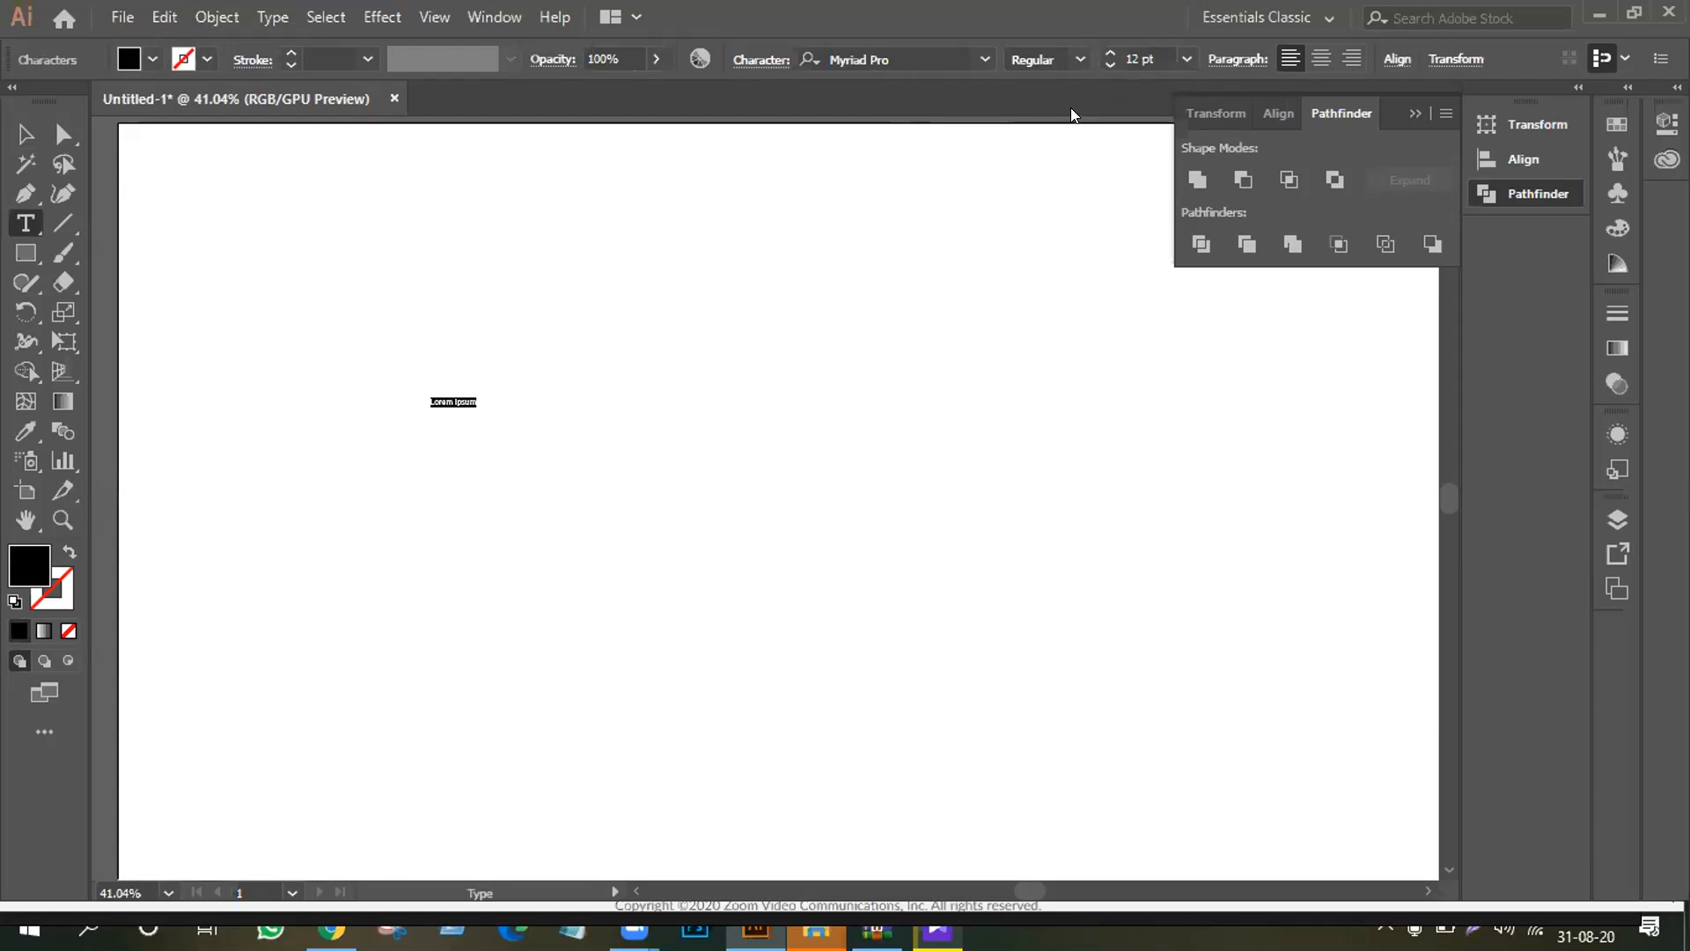
left_click(1110, 49)
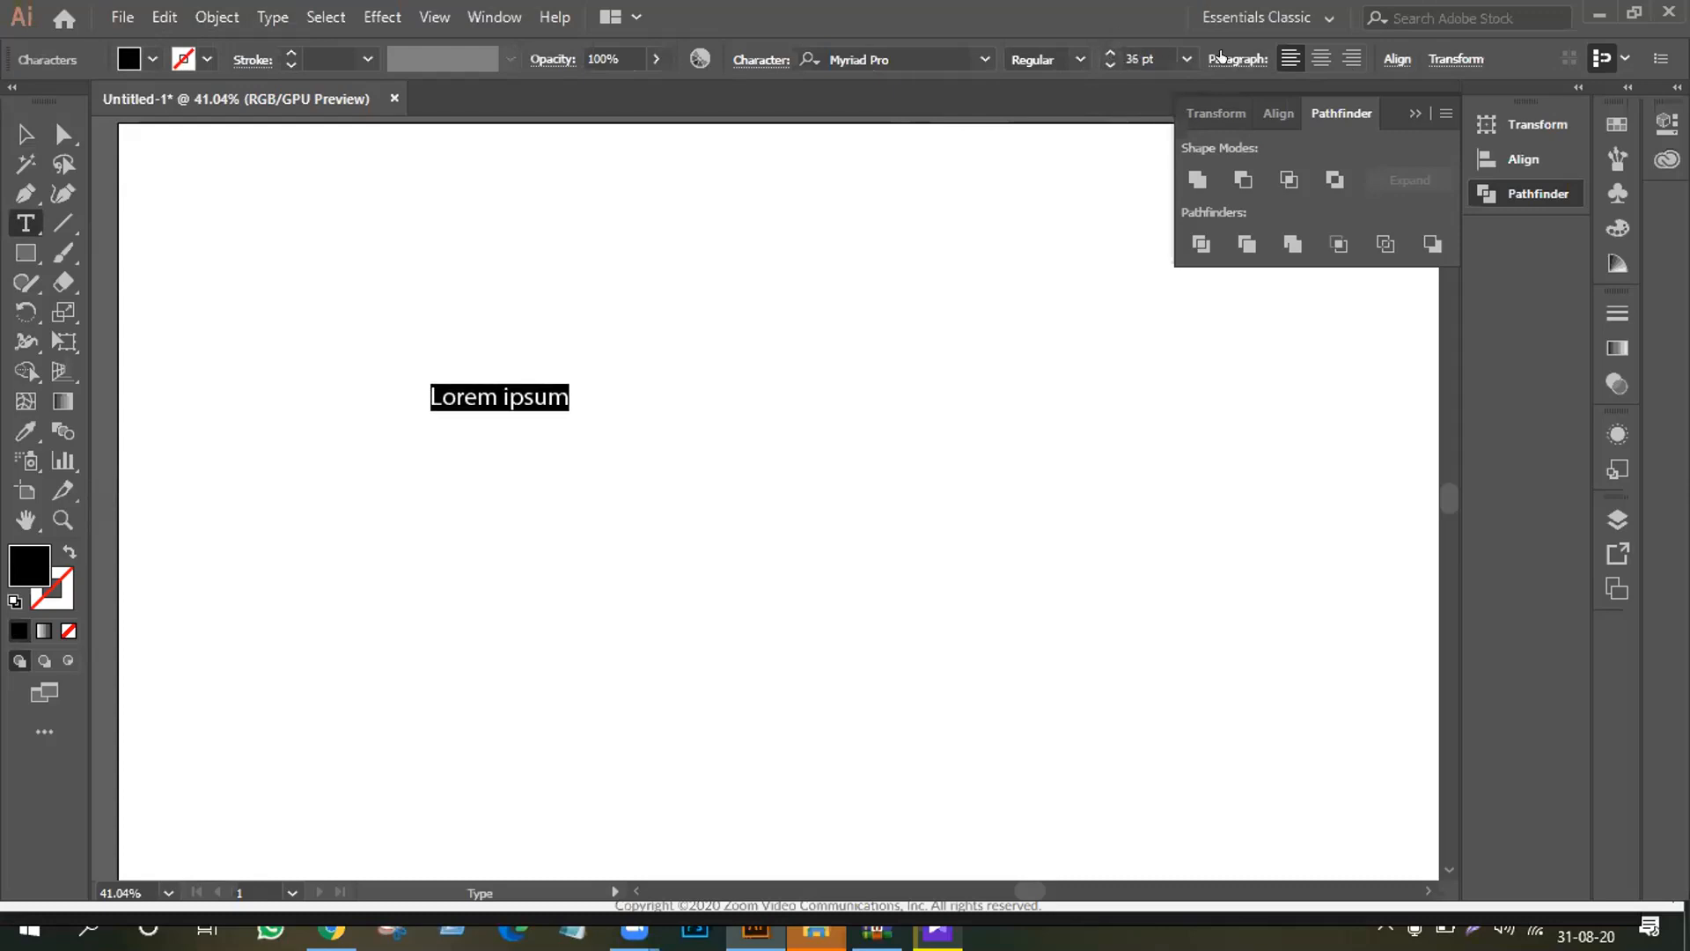
left_click(1188, 59)
left_click(1195, 445)
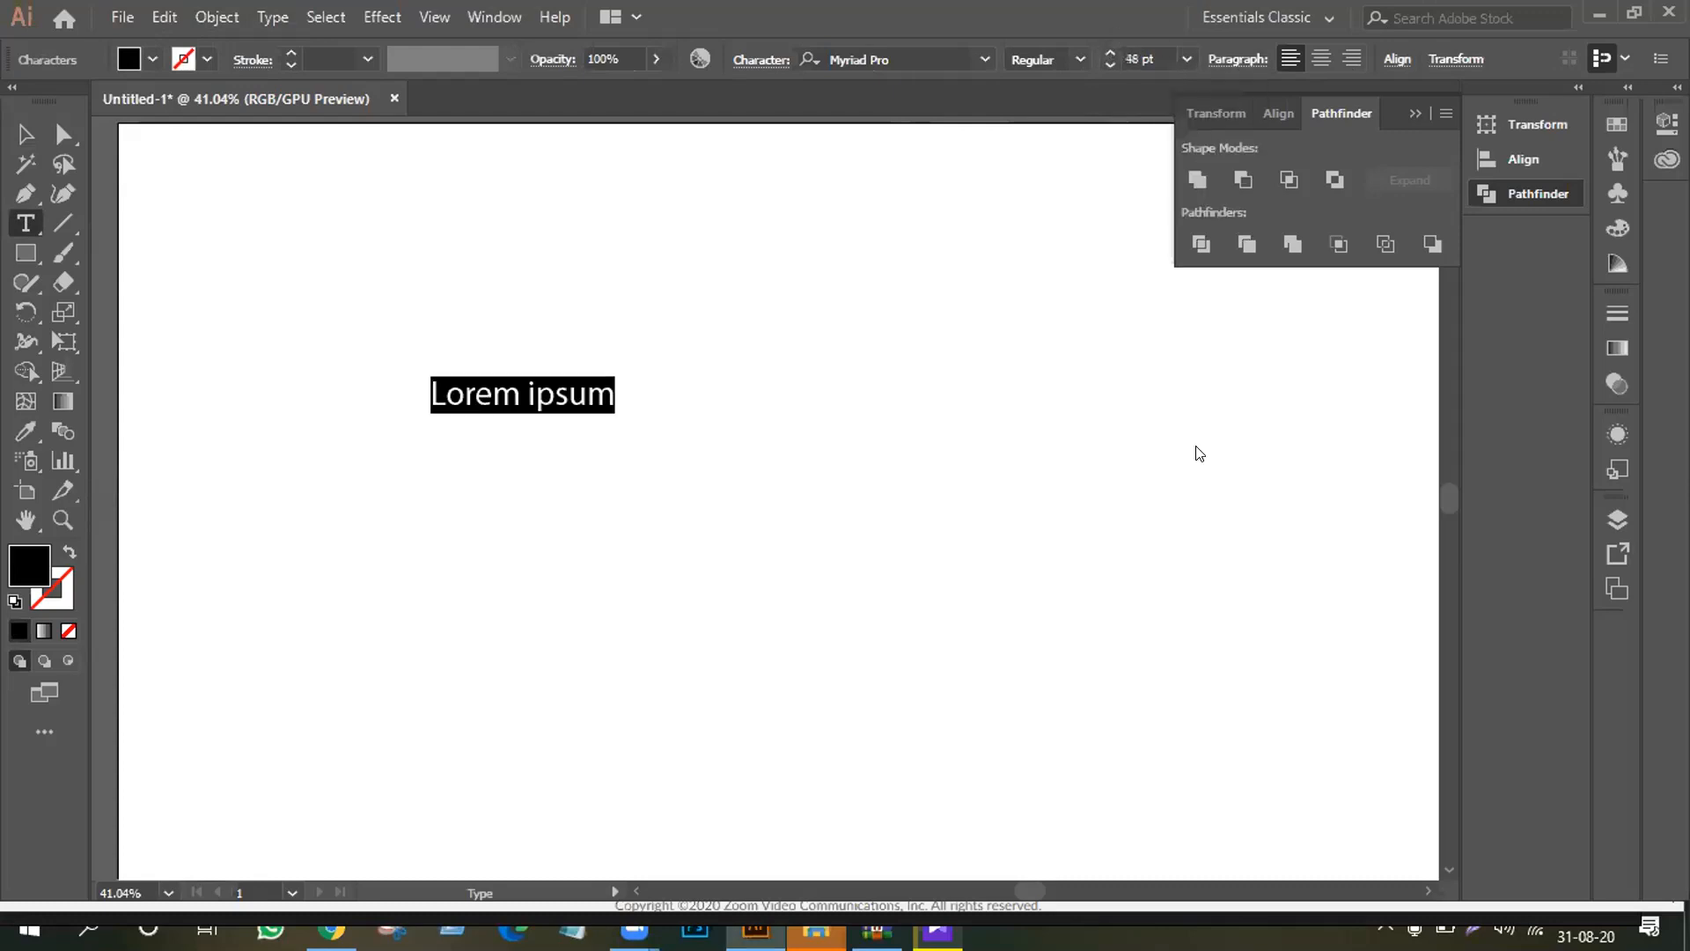
Step: Set the placeholder text's font size to 72 pt
right_click(553, 397)
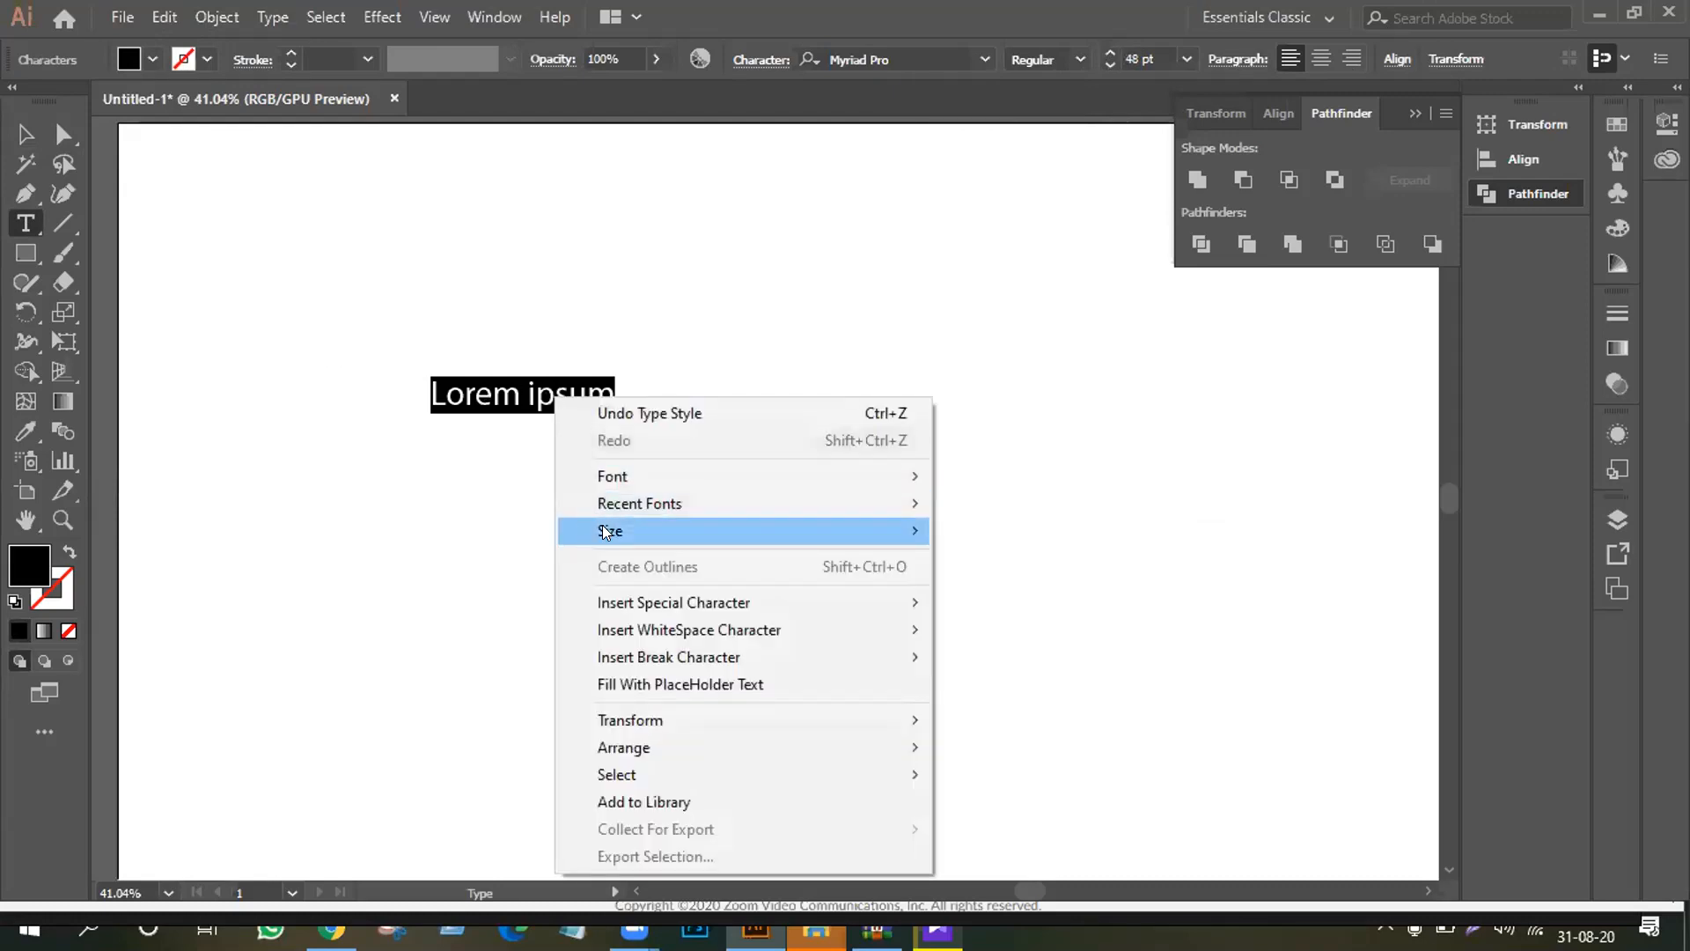
mouse_move(606, 530)
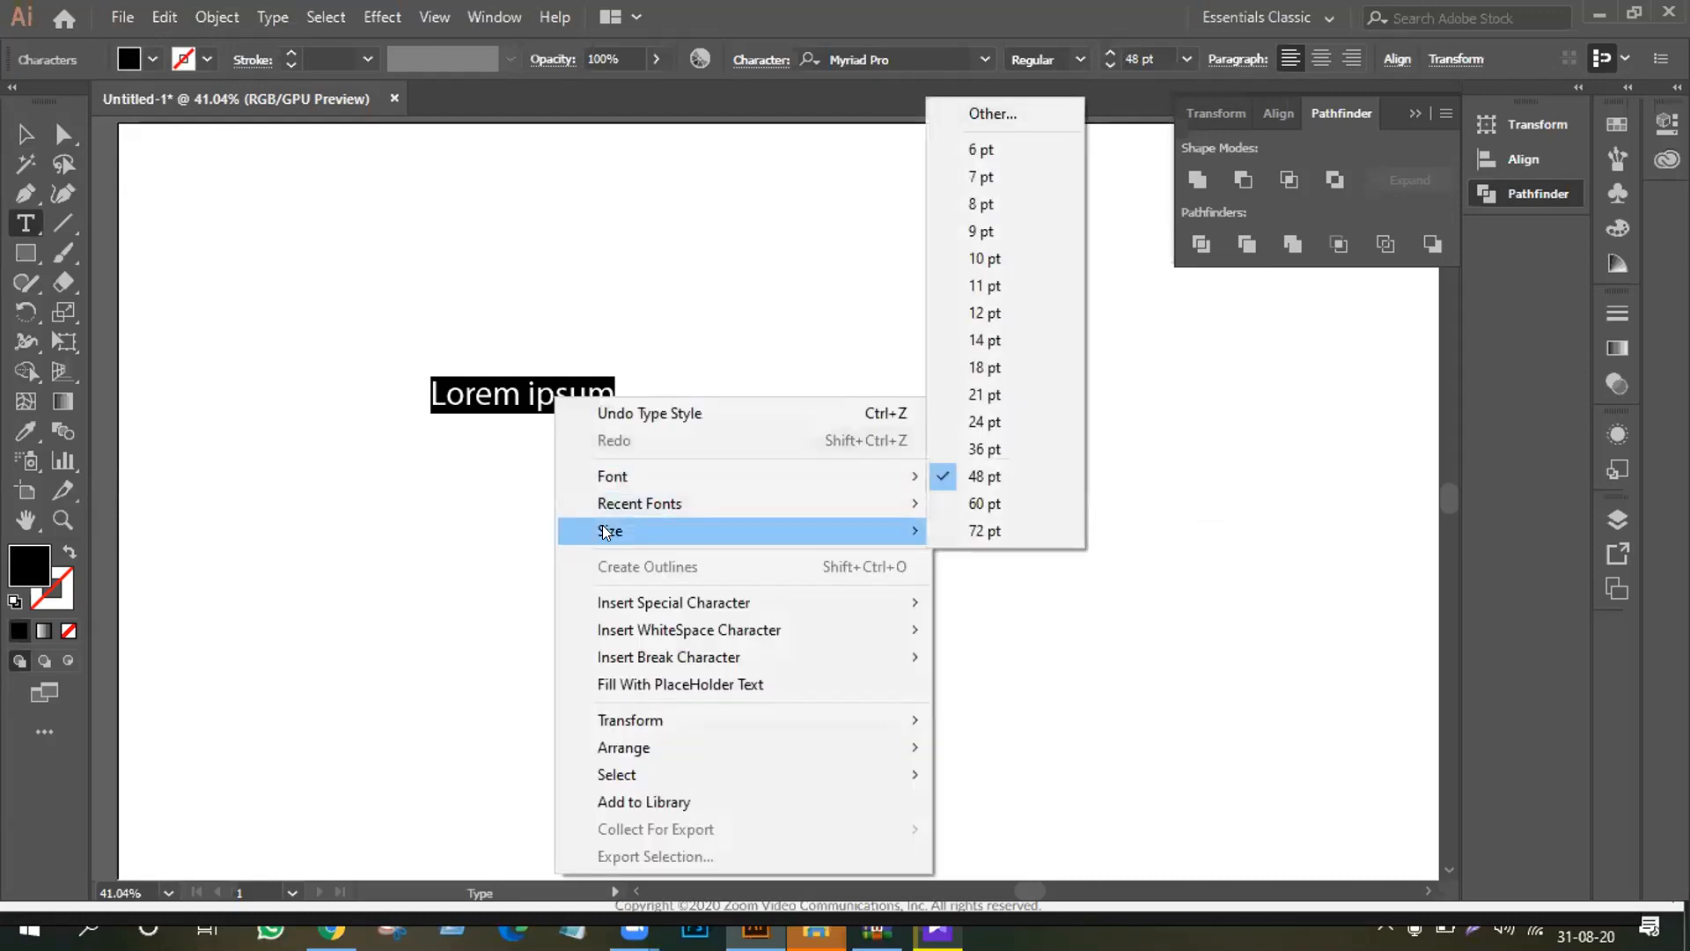
left_click(1012, 530)
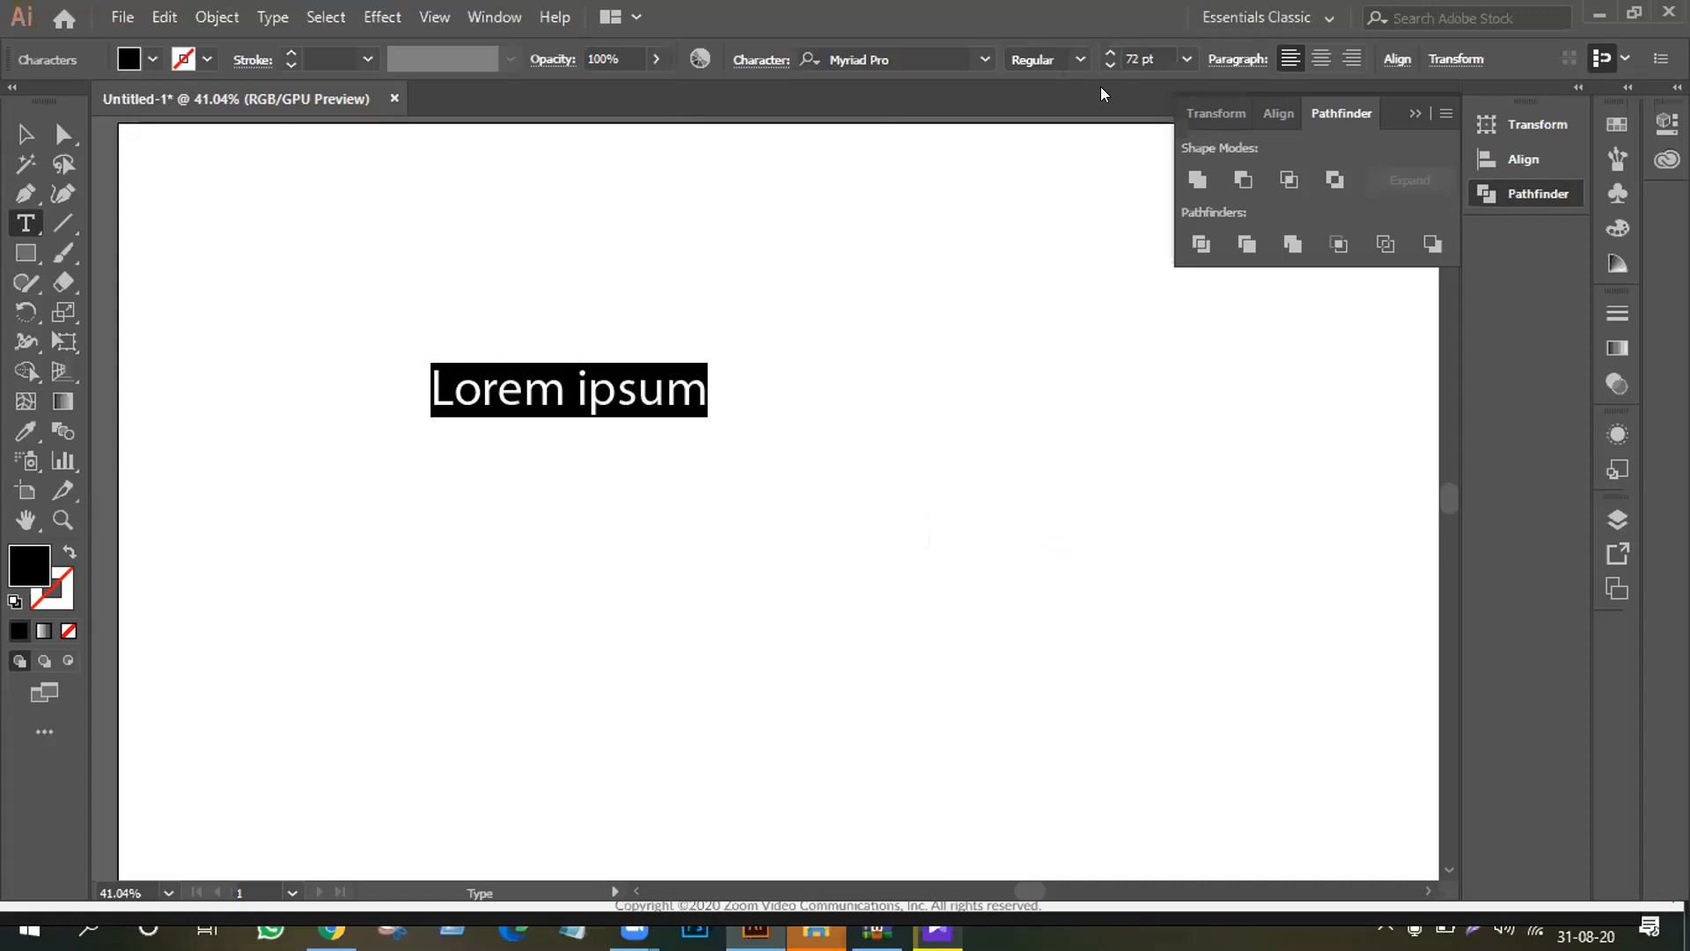
Step: Set the placeholder text's font size to 100 pt and fine-tune it to 93 pt
left_click(1137, 50)
left_click(1136, 50)
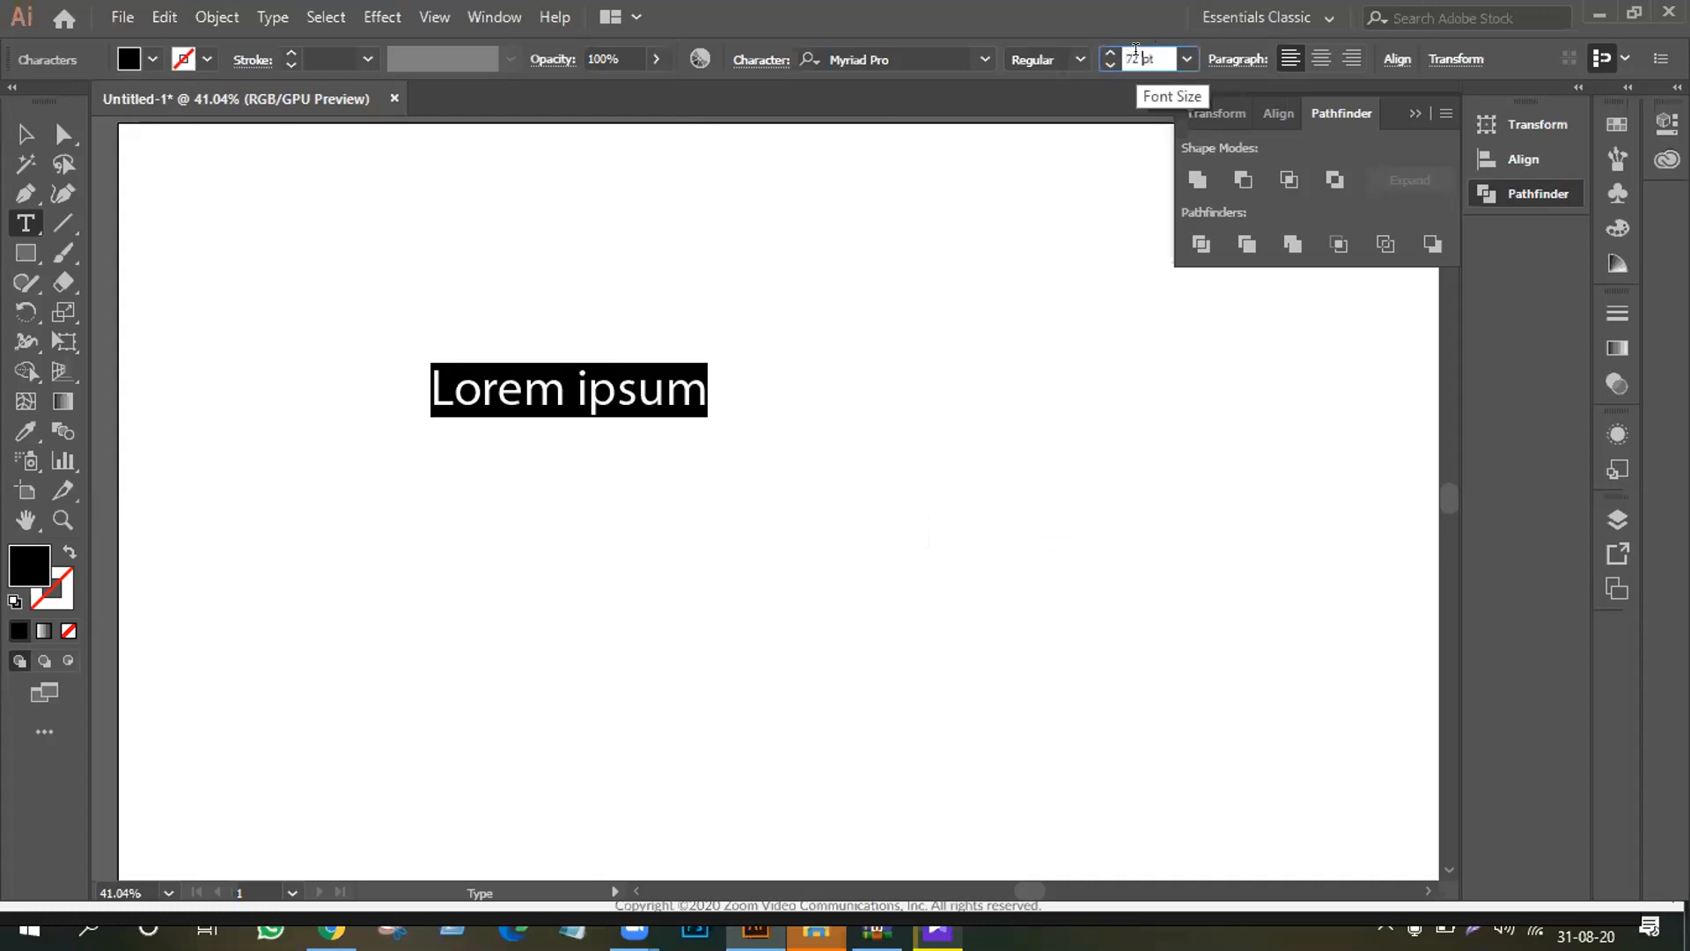
left_click_drag(1135, 50, 1090, 46)
type("100")
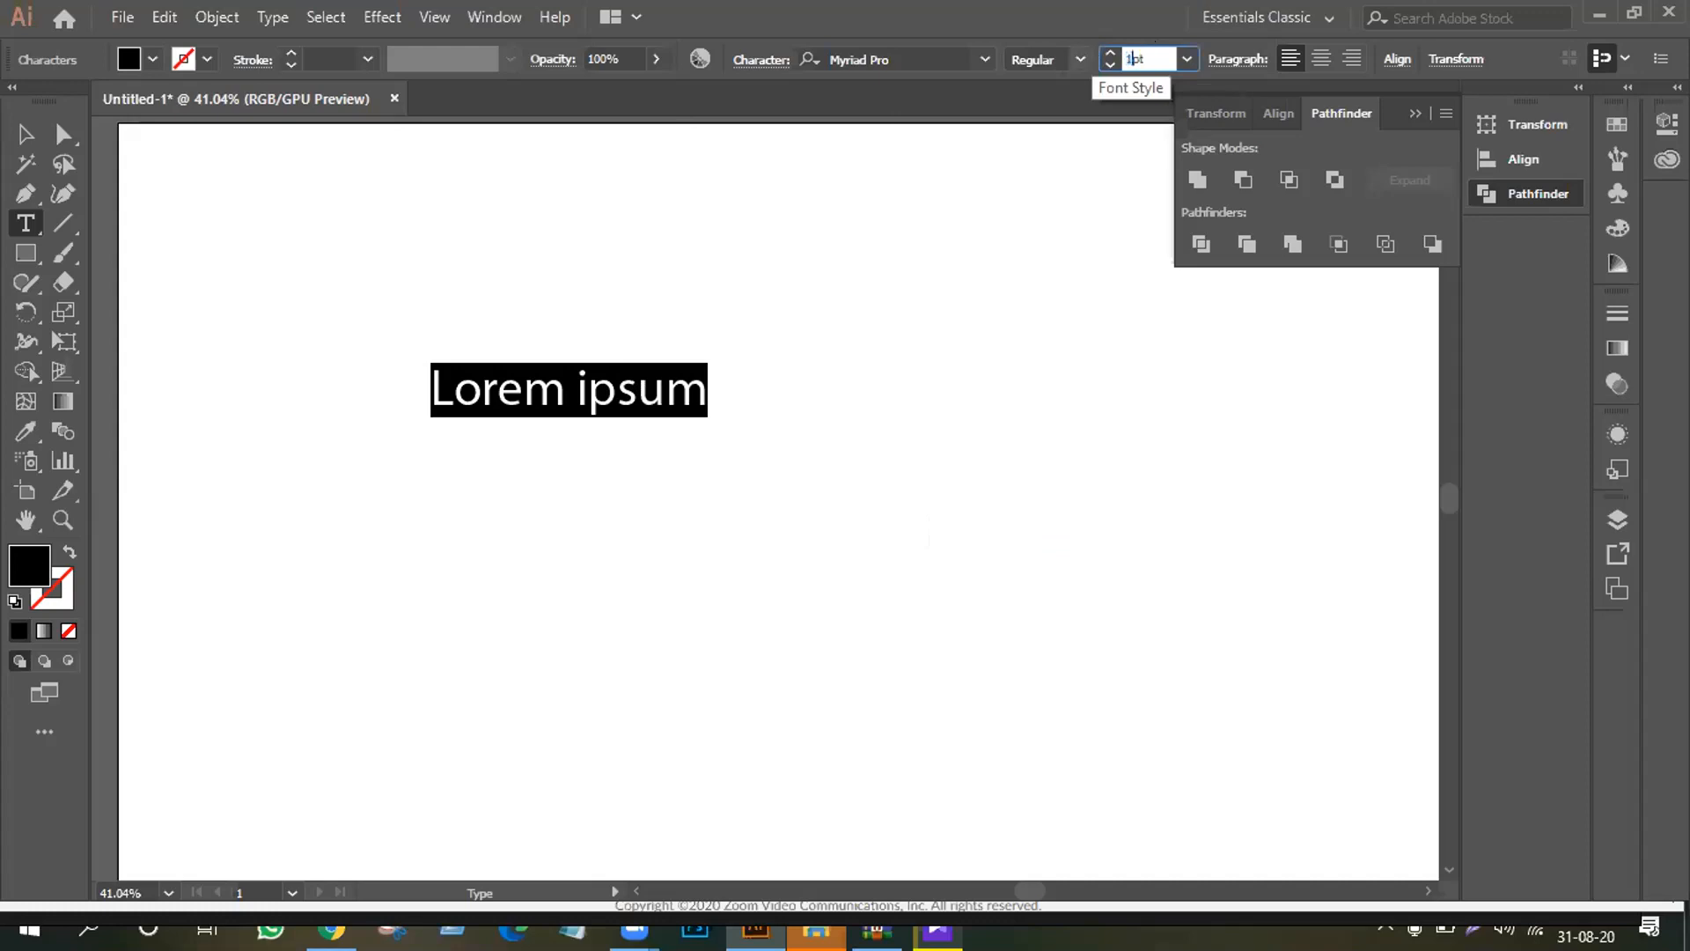
key("Return")
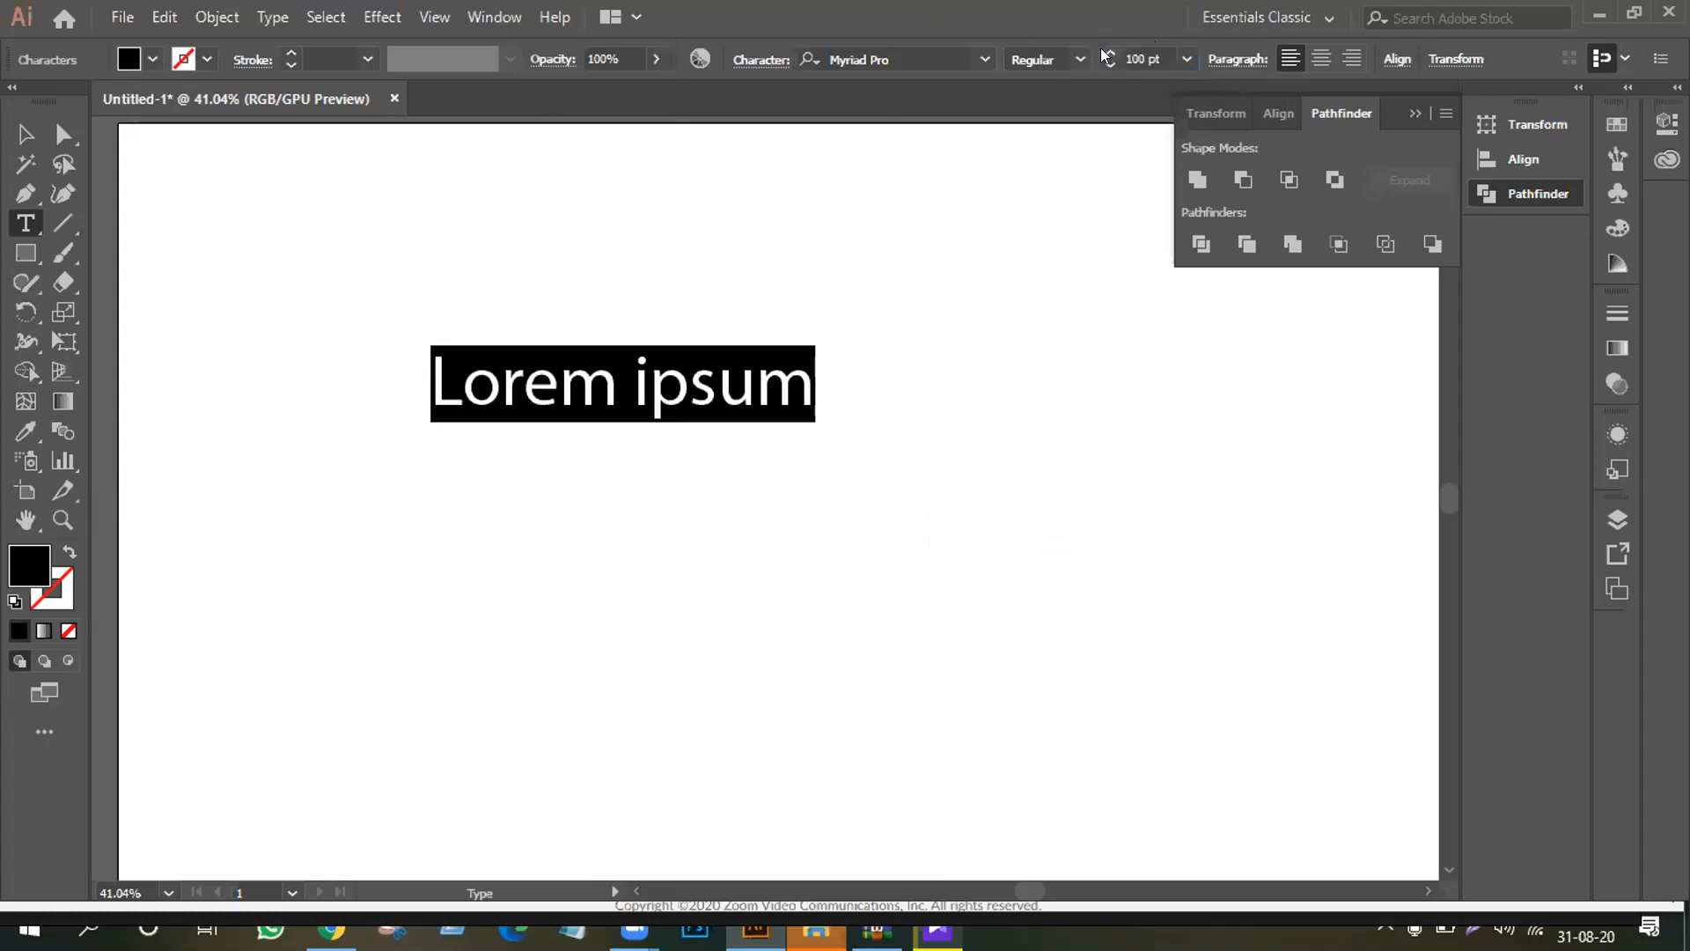
scroll(1109, 47, "up", 6)
scroll(1109, 49, "down", 13)
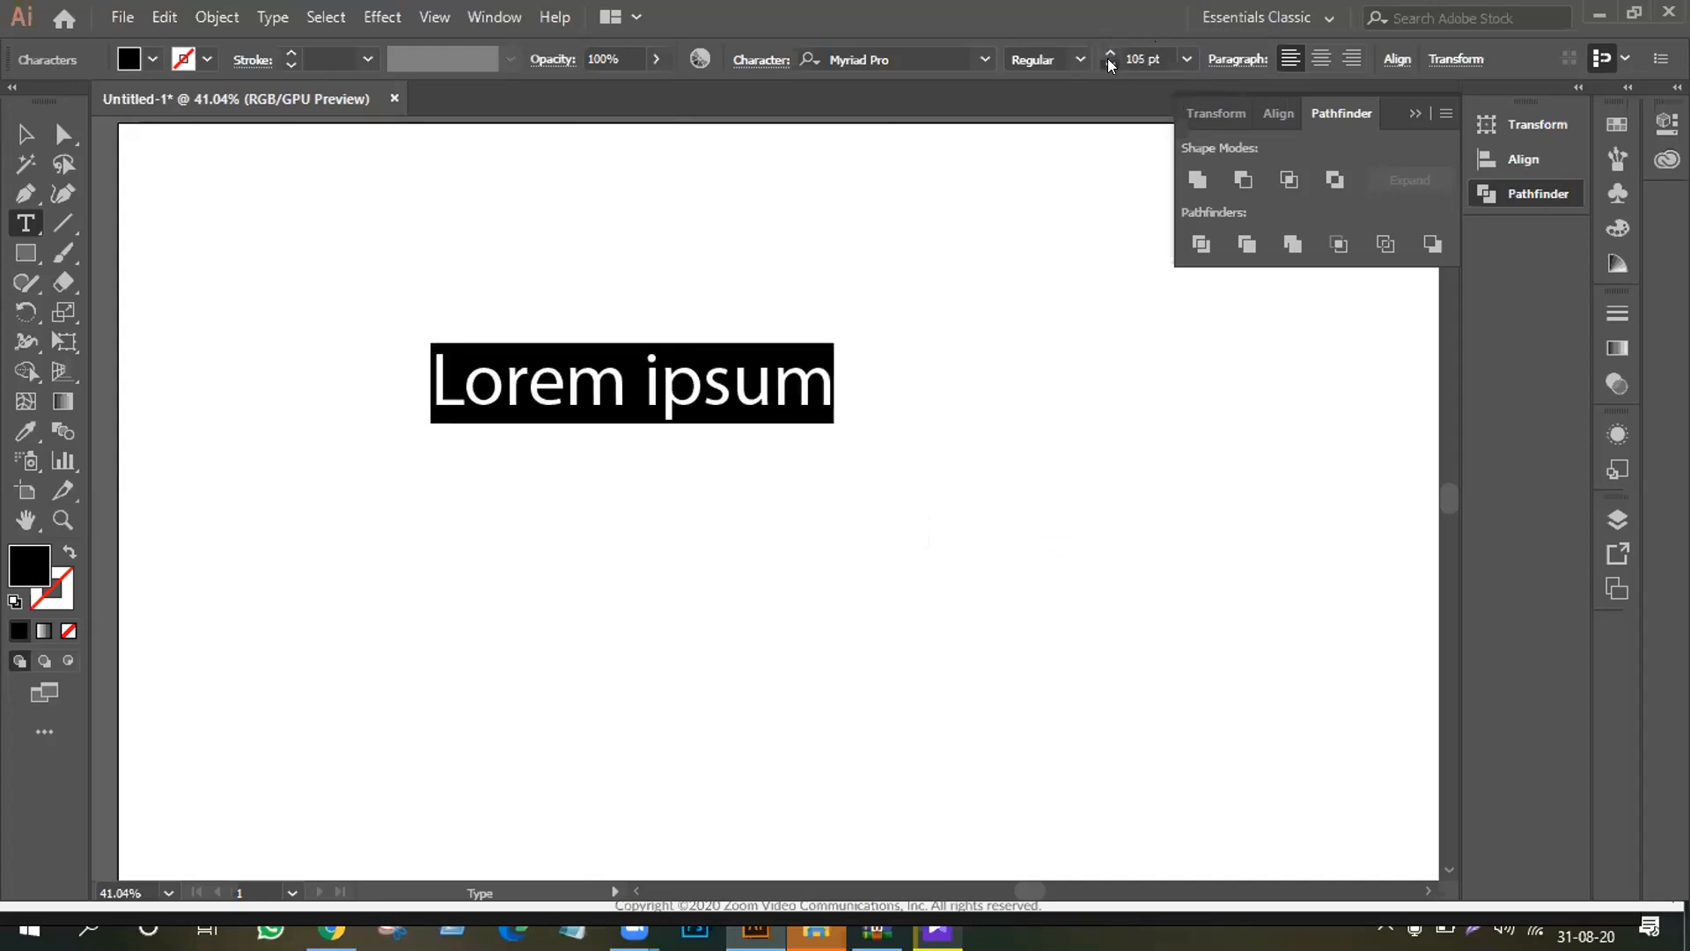
left_click(1187, 59)
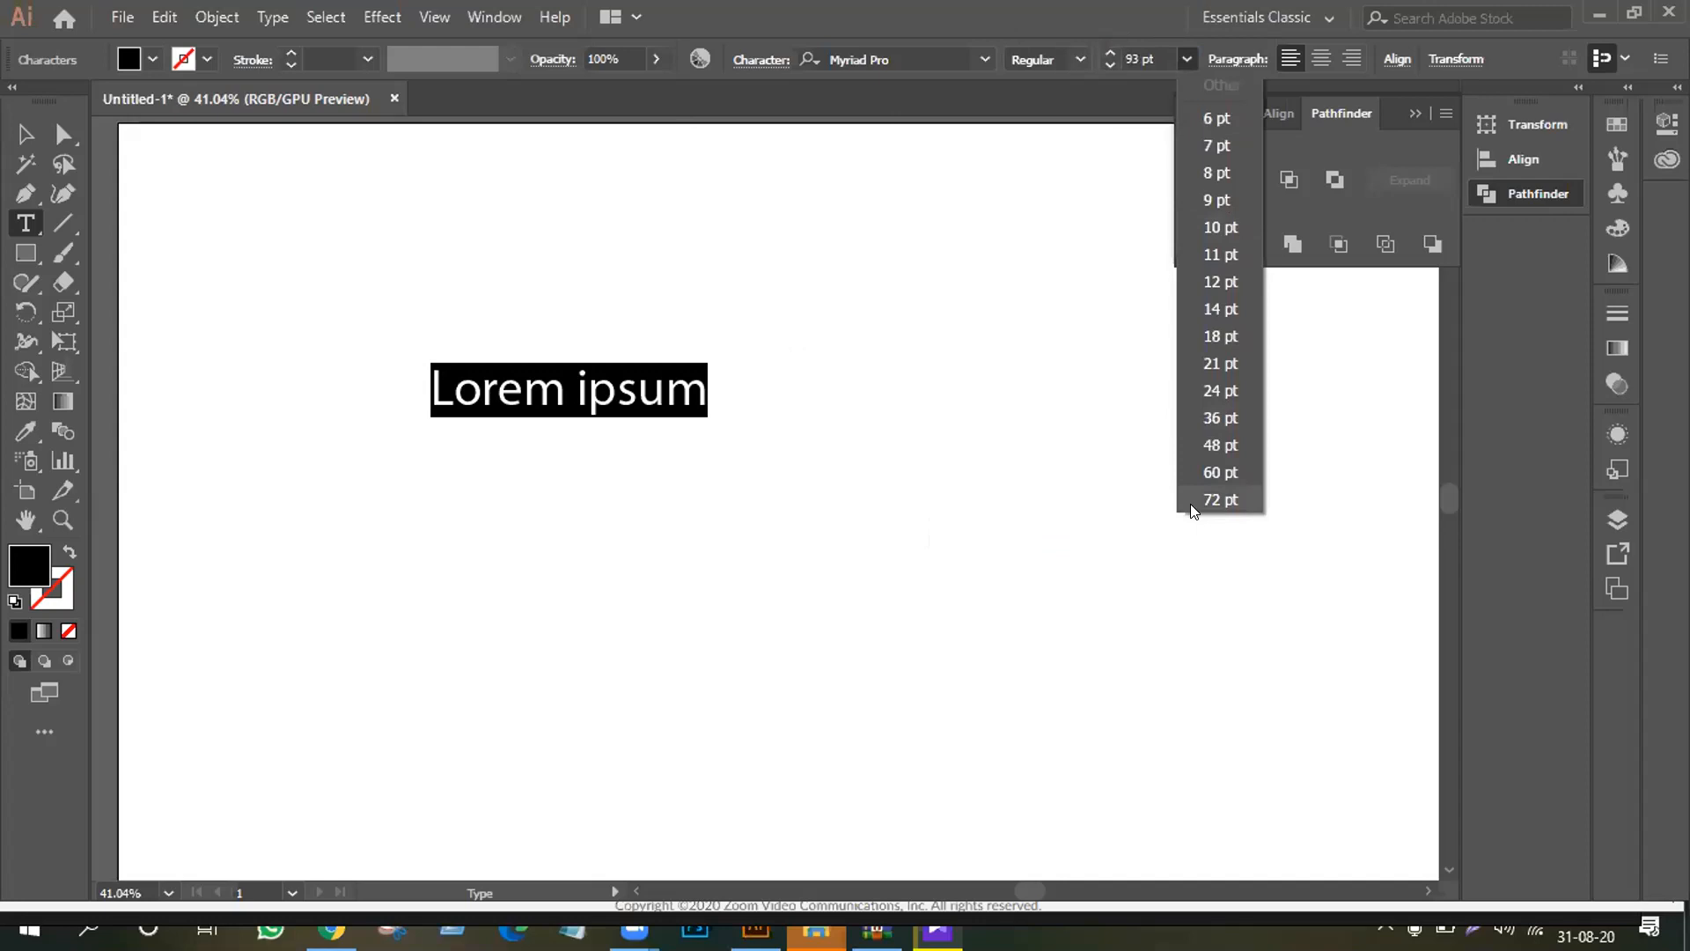
left_click(519, 391)
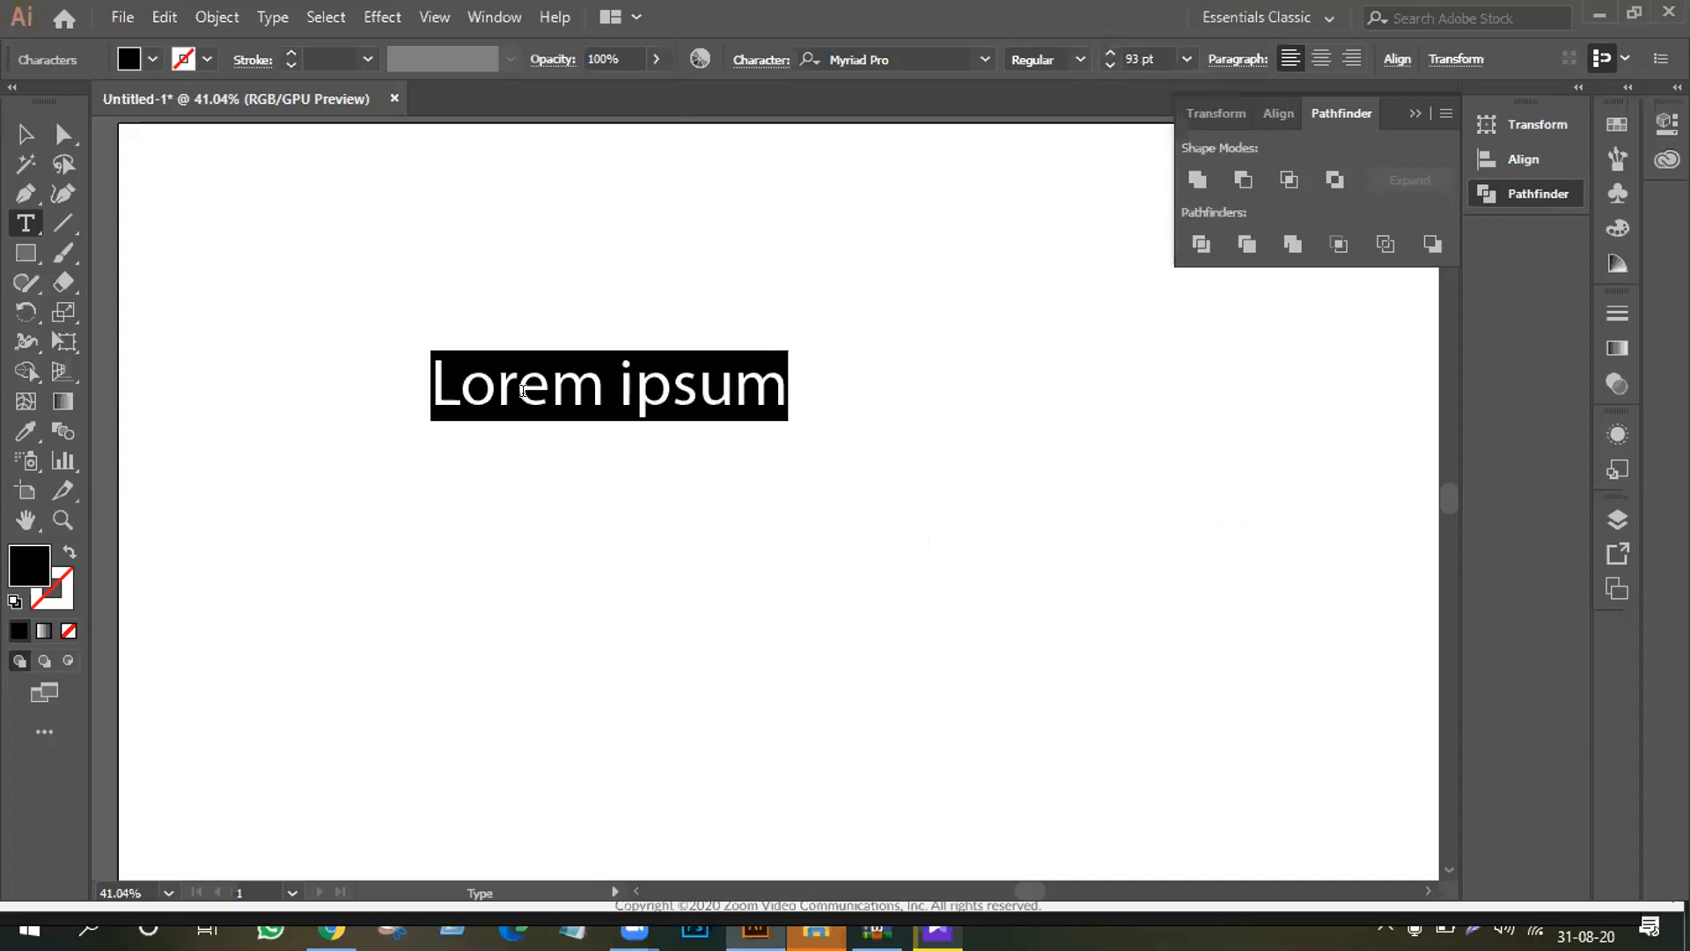
right_click(751, 383)
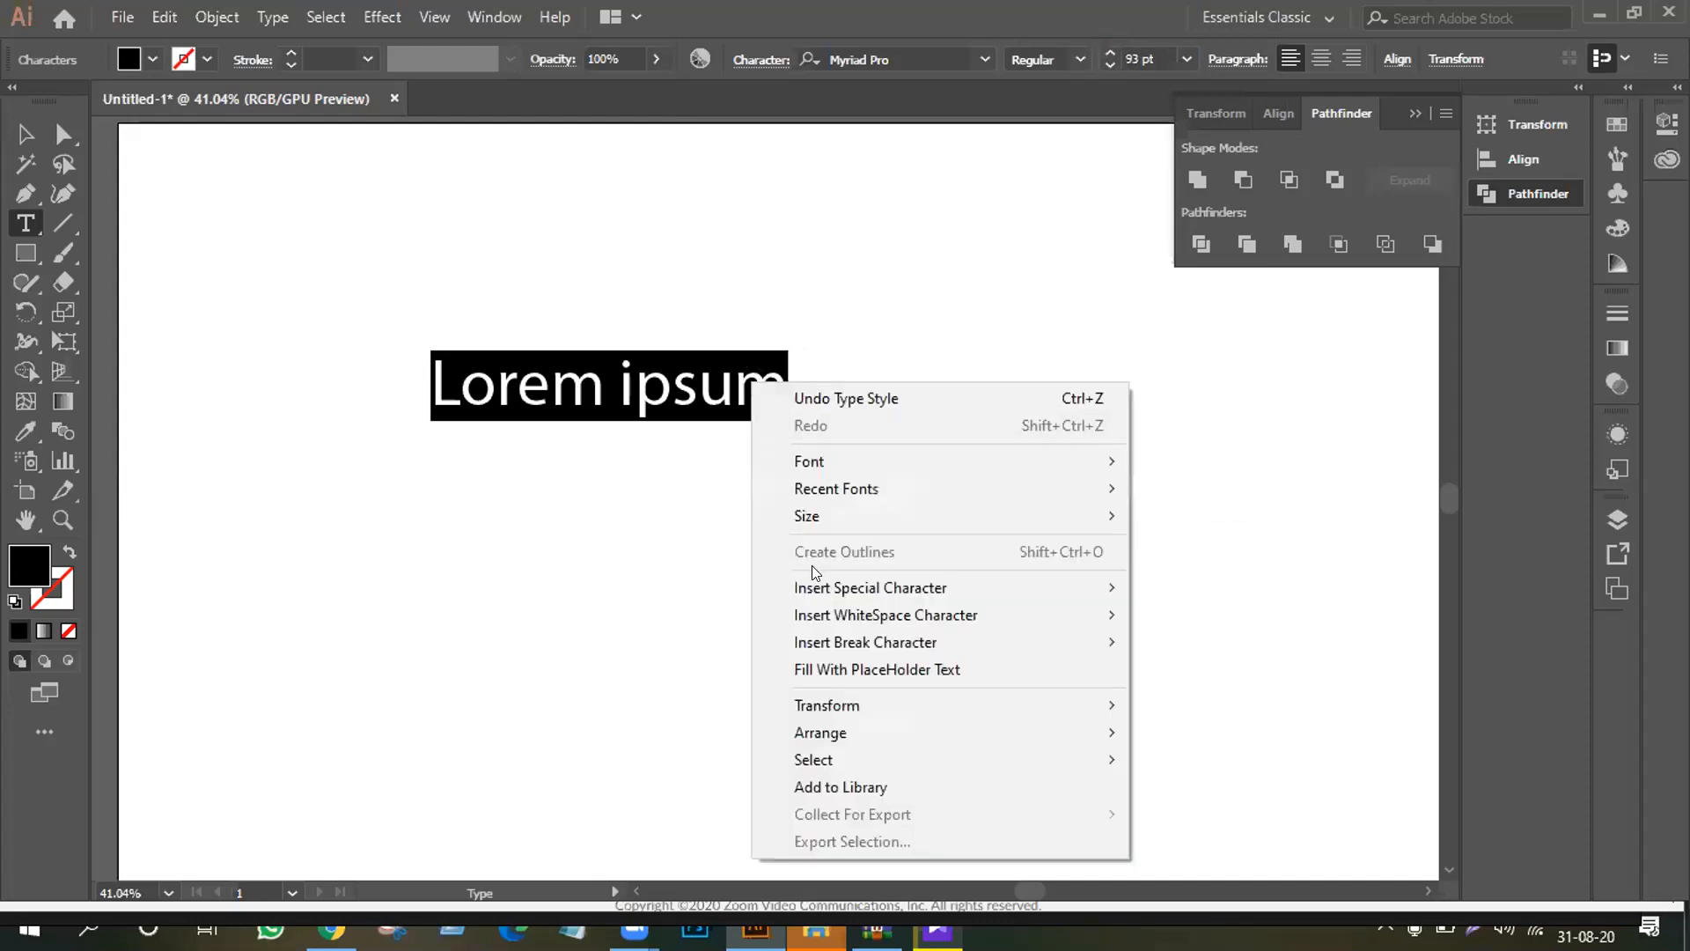
mouse_move(814, 518)
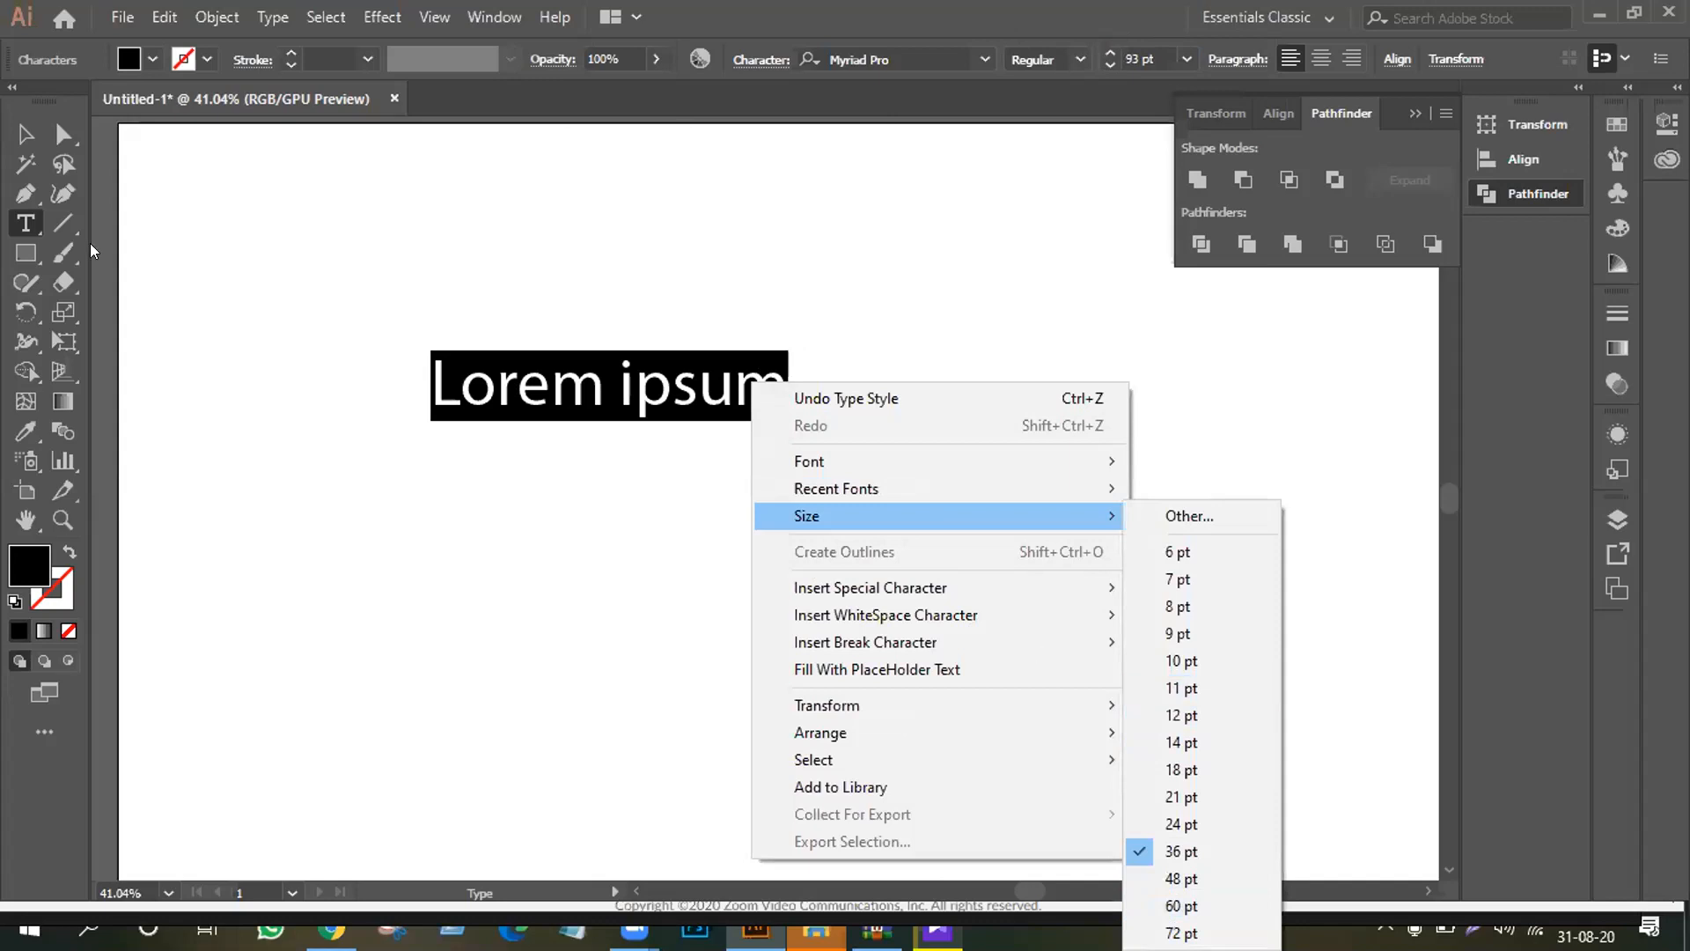
left_click(371, 265)
key("ctrl+shift+a")
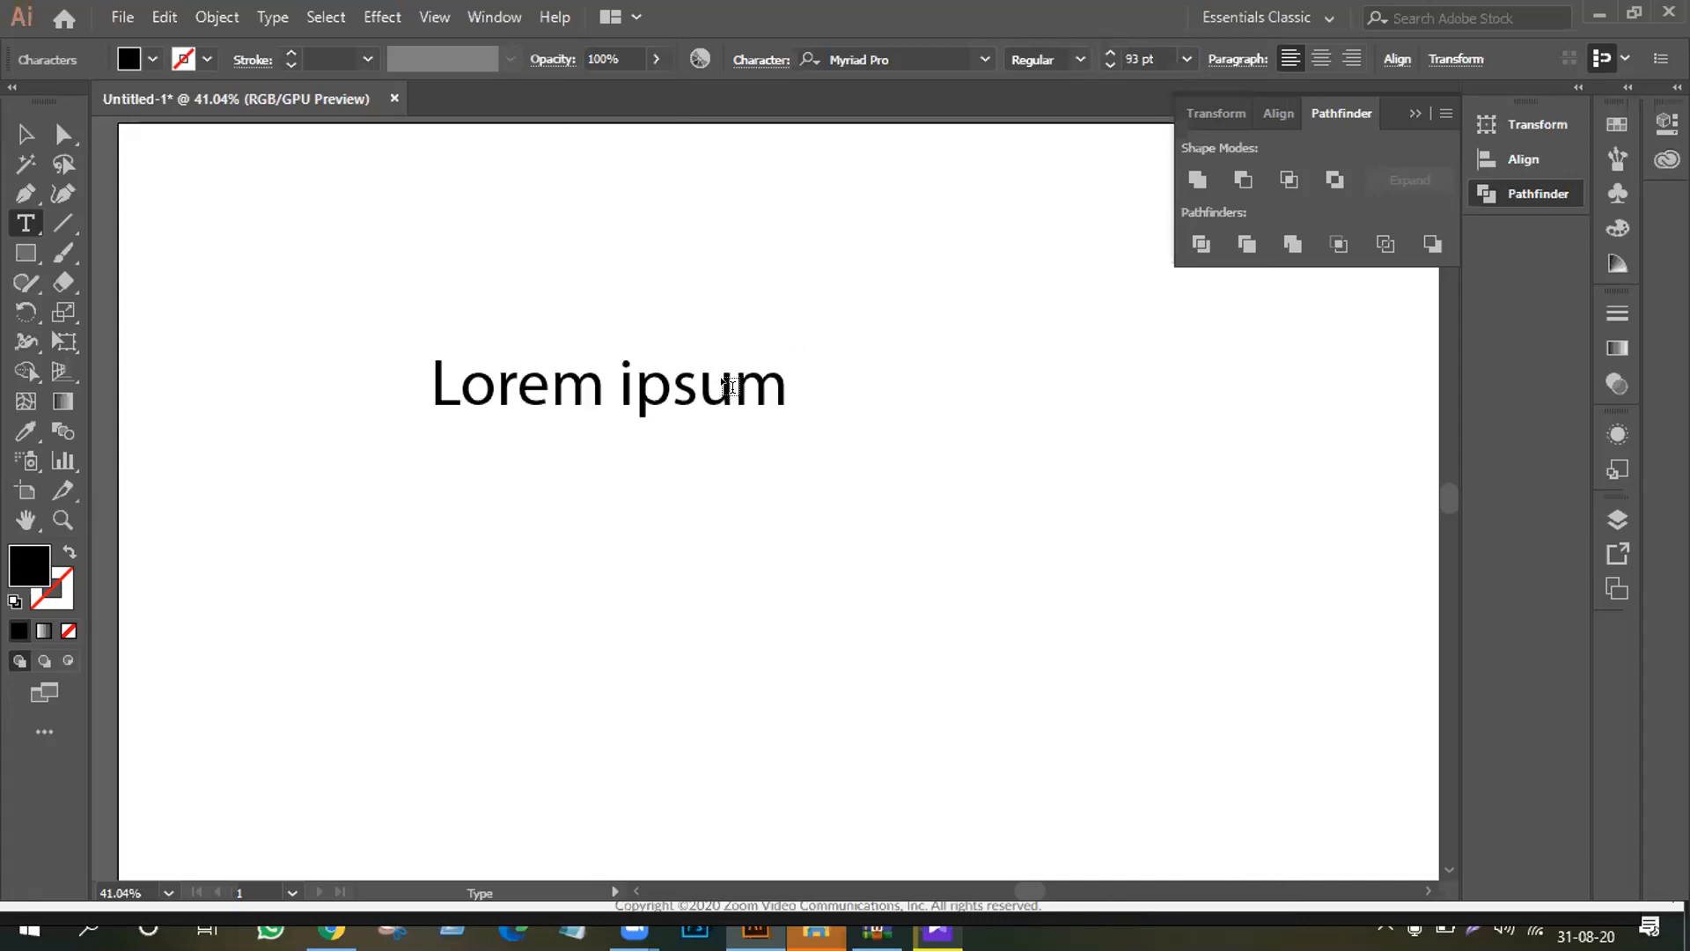
left_click(786, 380)
key("ctrl+shift+a")
left_click(25, 135)
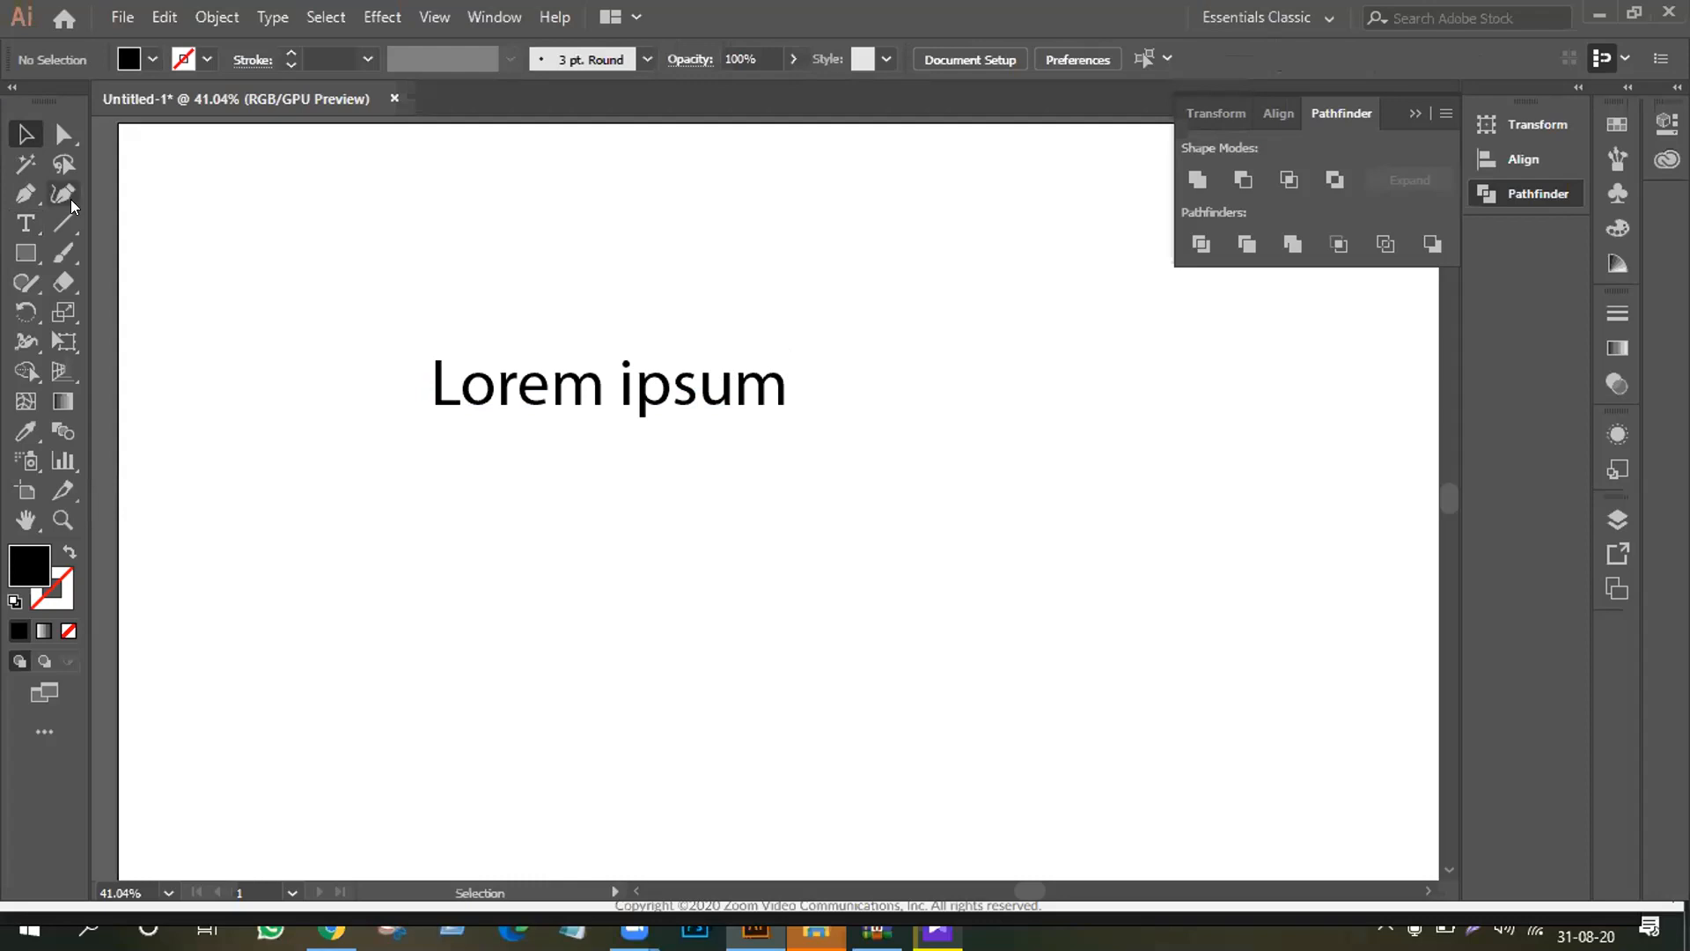
Step: Erase the placeholder text and write "EXPOSE" in capitals in its place
left_click(25, 222)
left_click(775, 370)
key("BackSpace")
key("BackSpace")
key("BackSpace")
key("BackSpace")
key("BackSpace")
key("BackSpace")
key("BackSpace")
key("BackSpace")
key("BackSpace")
key("BackSpace")
key("BackSpace")
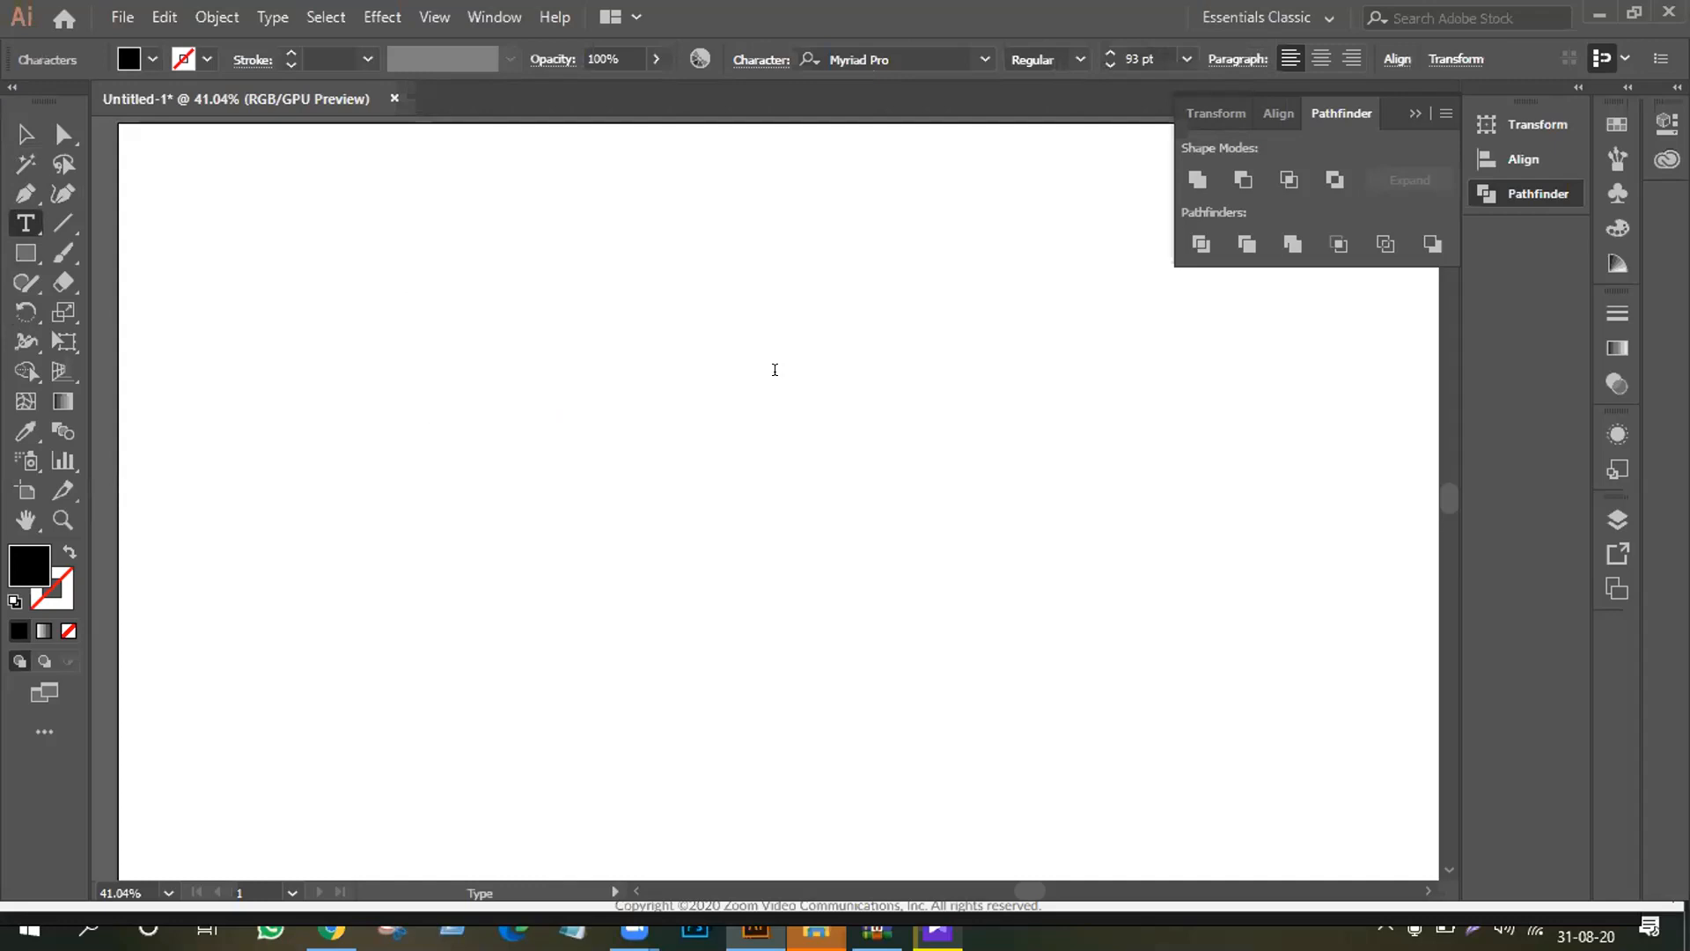
type("EXPOSE")
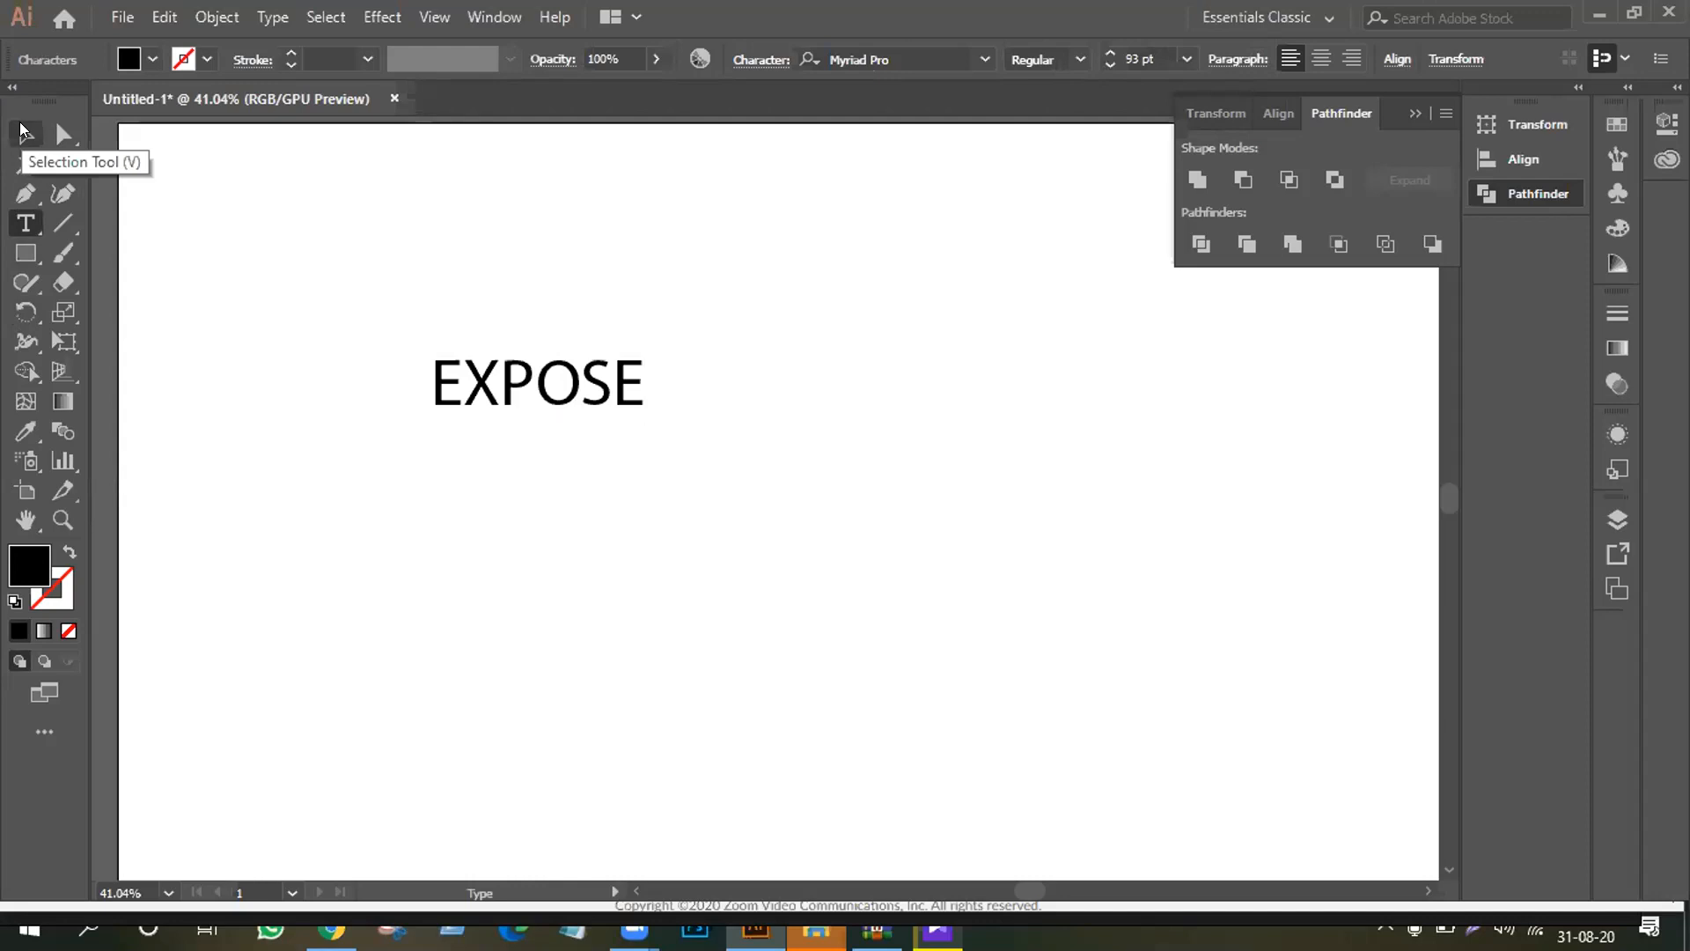
left_click(24, 132)
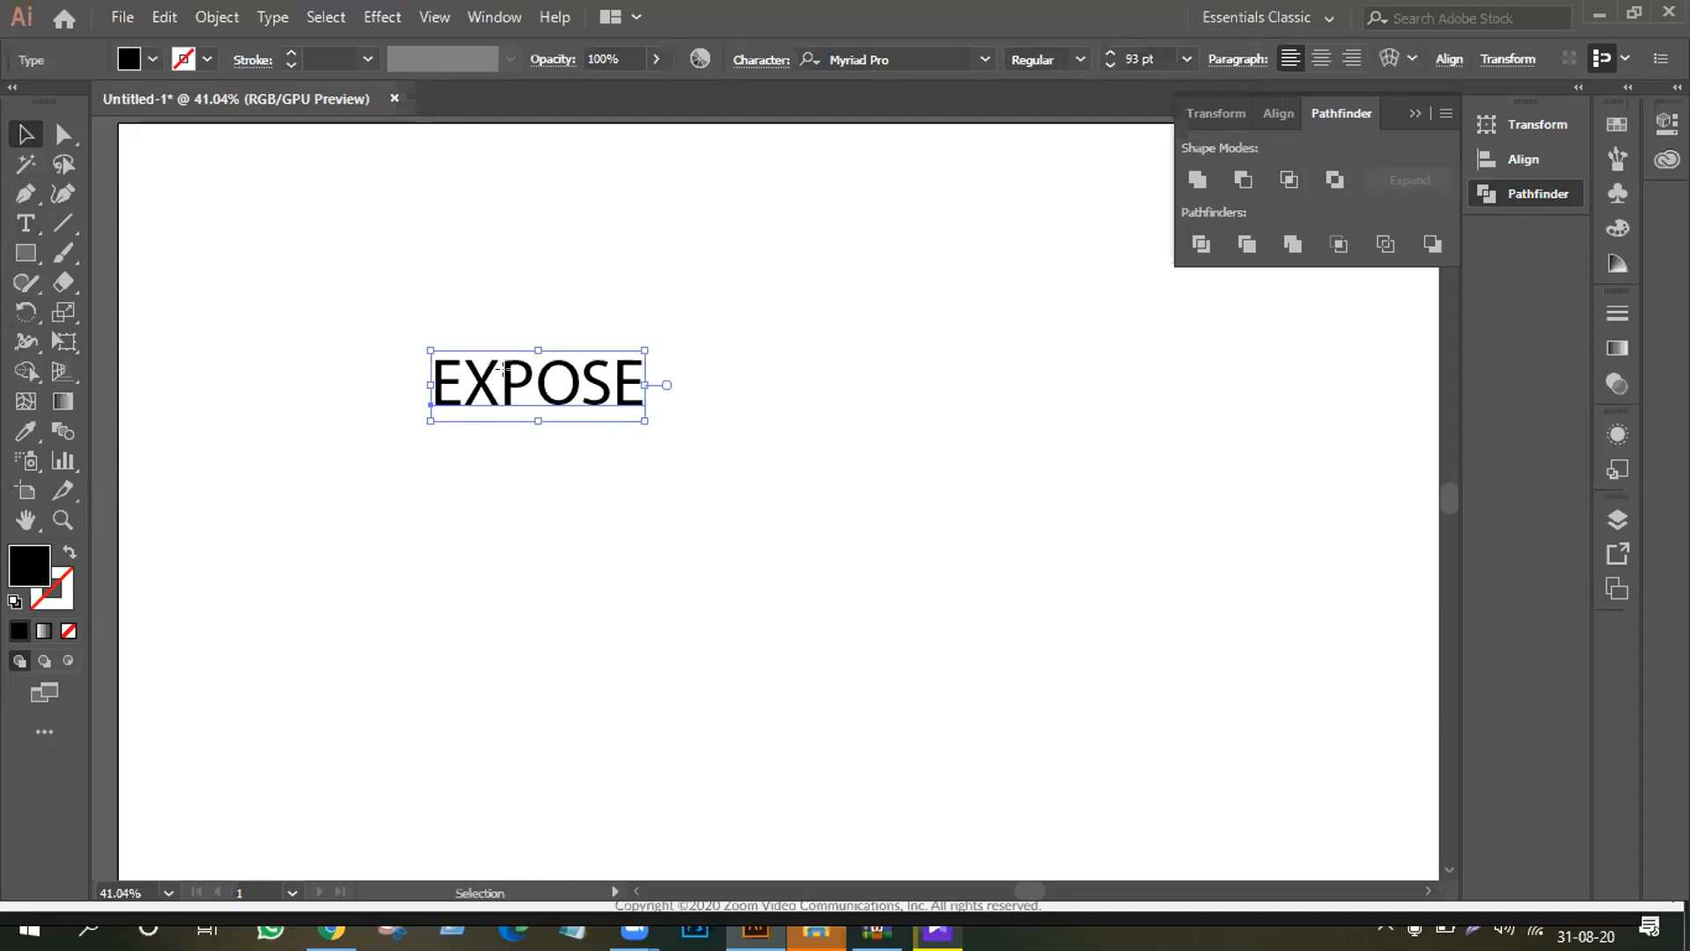
Step: Replace the text's wording with lowercase "expose" and move the text object slightly lower on the artboard
left_click(27, 224)
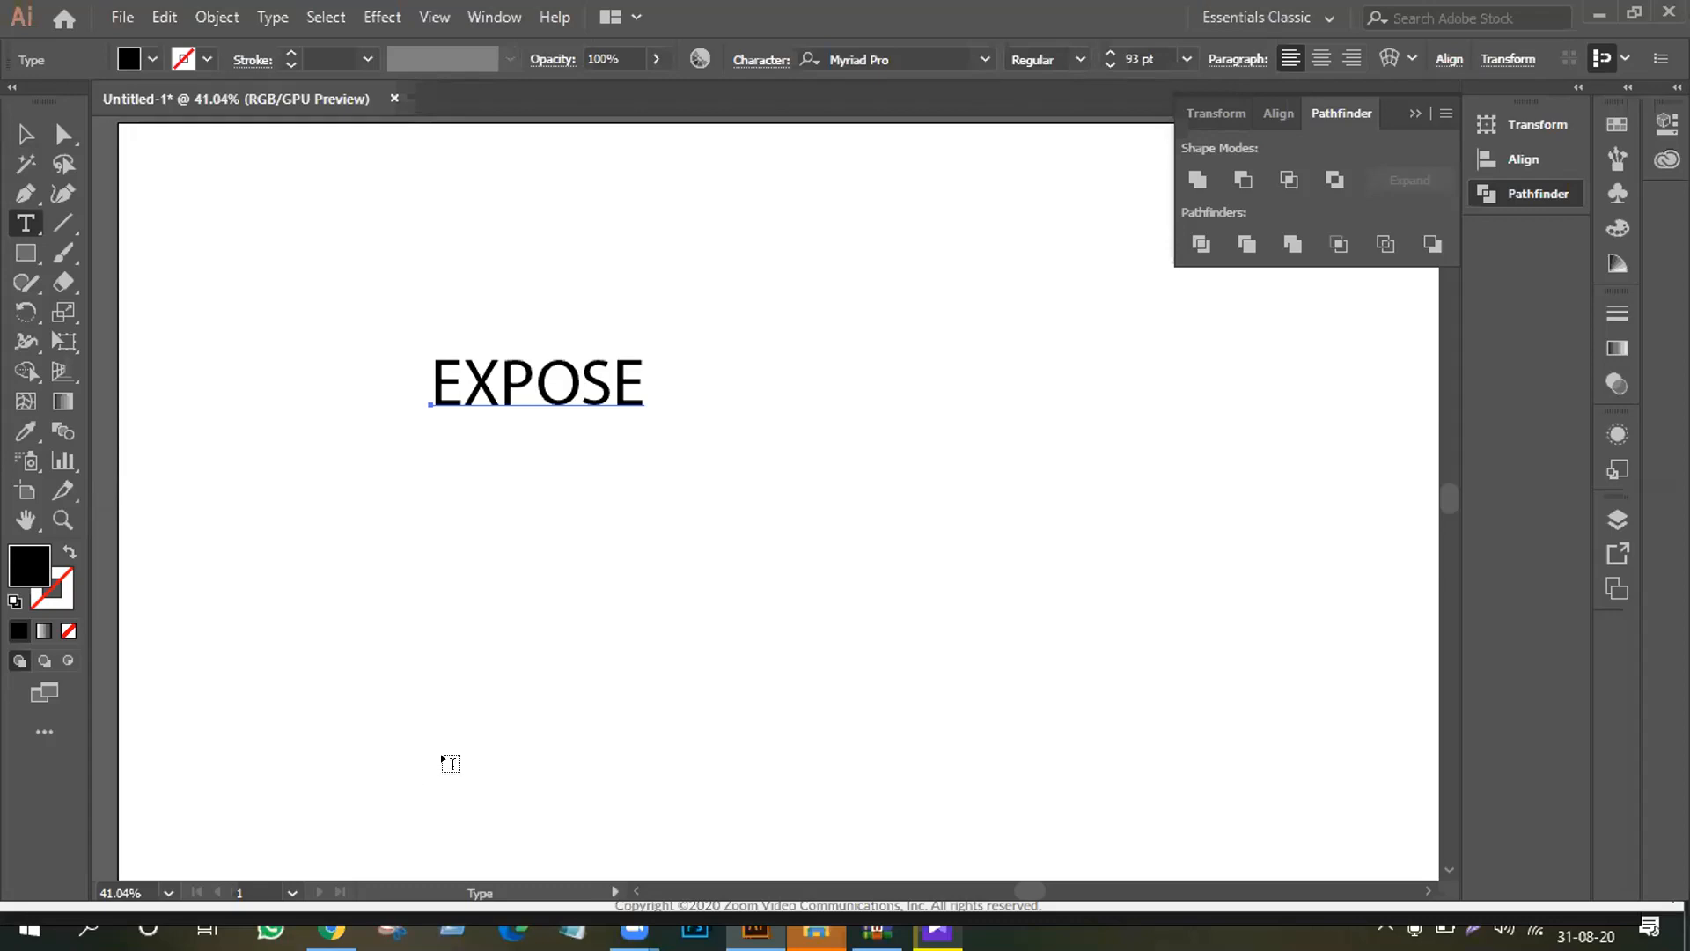
left_click(27, 225)
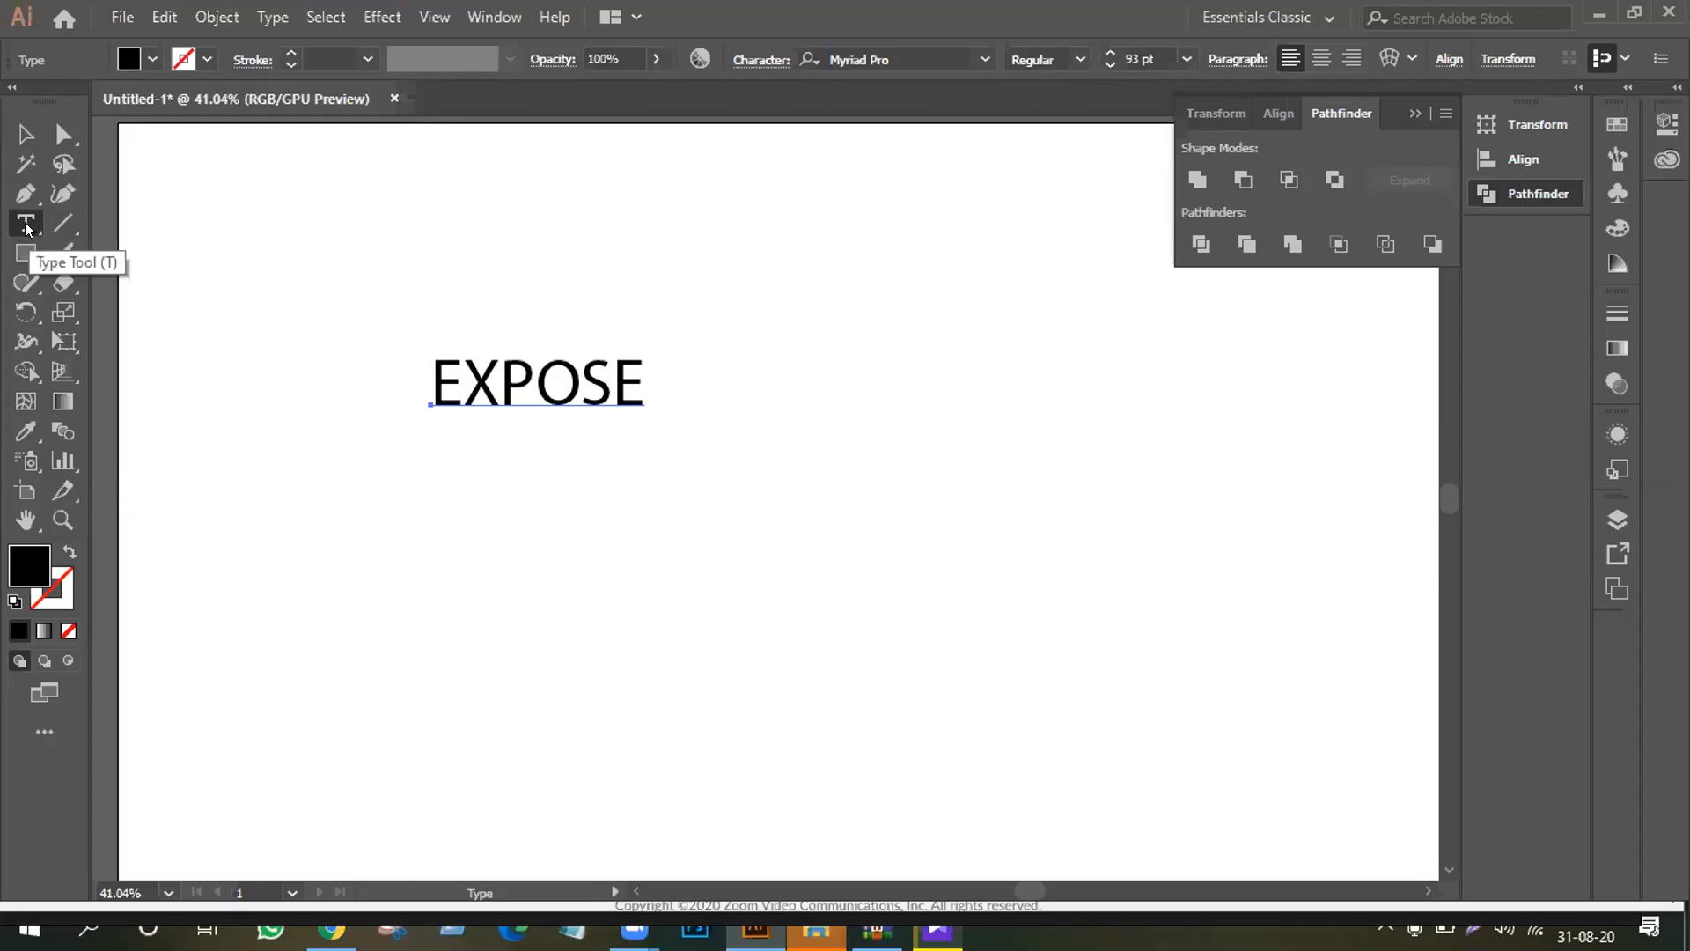
double_click(540, 367)
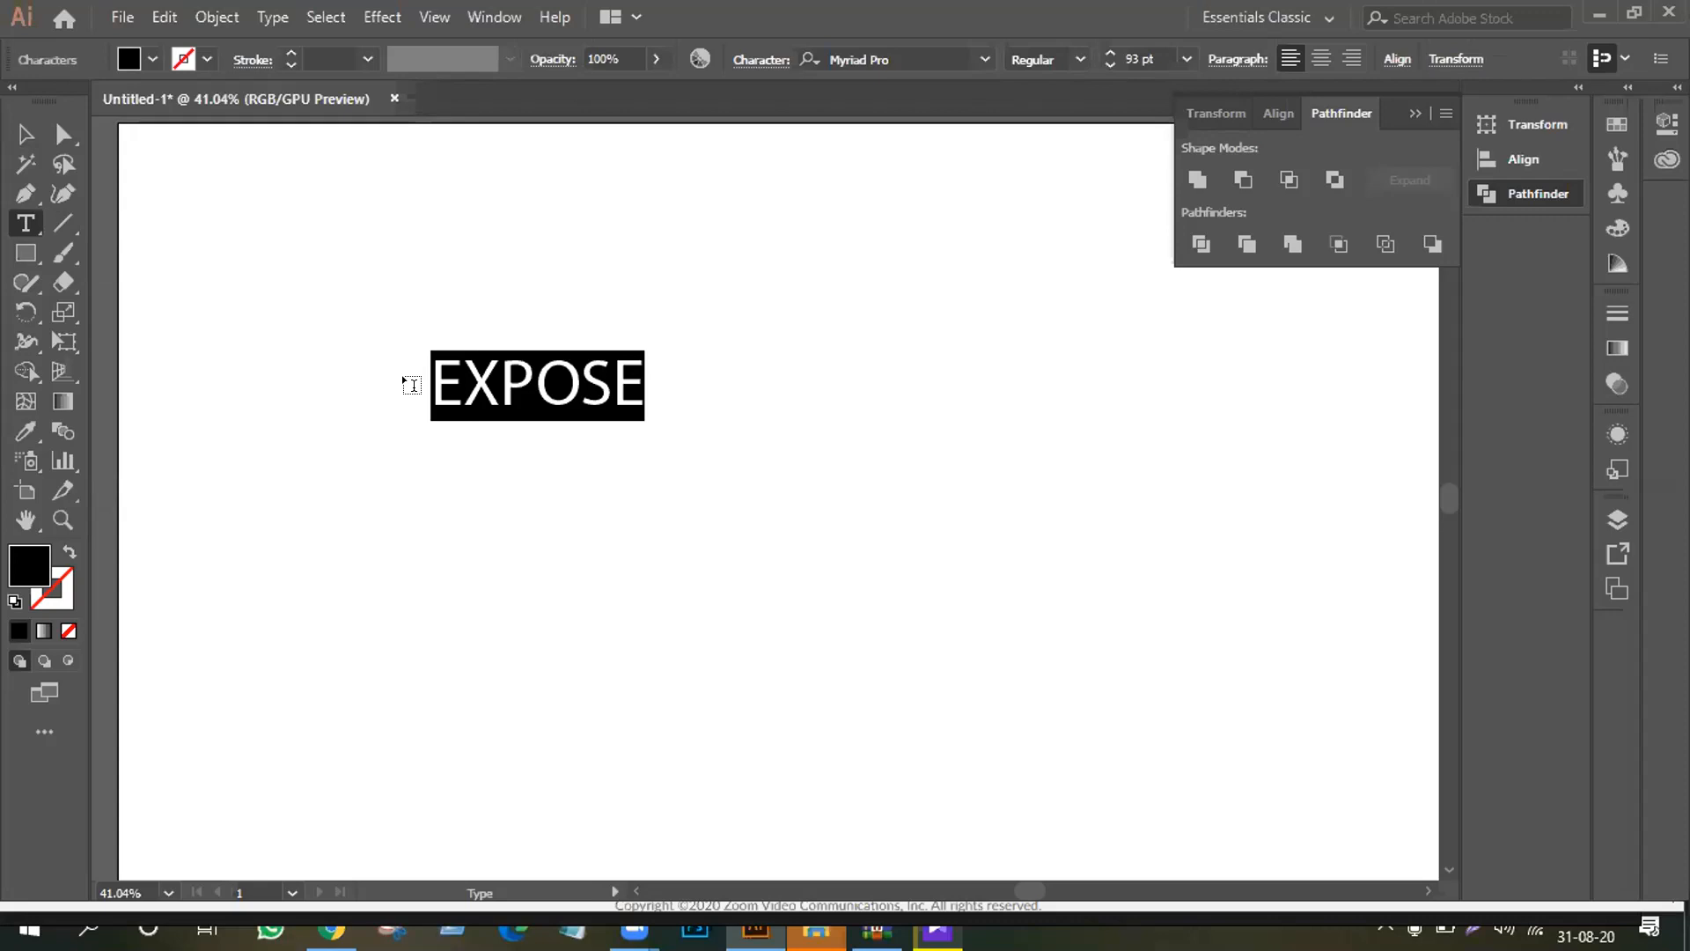
type("e")
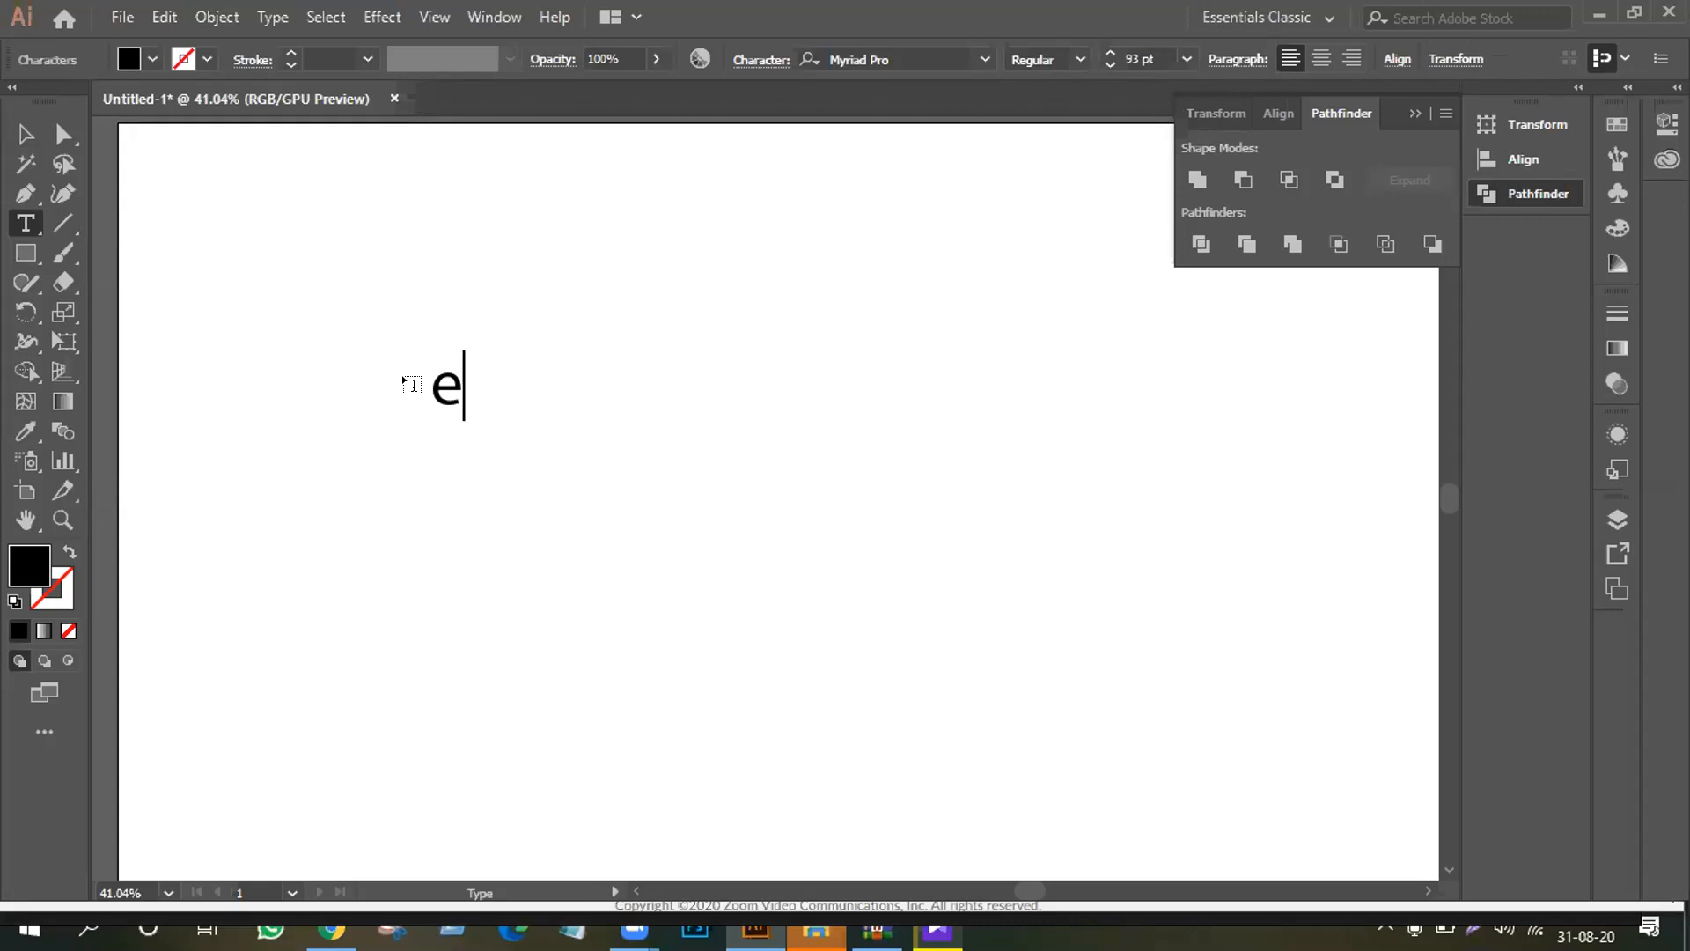
type("x")
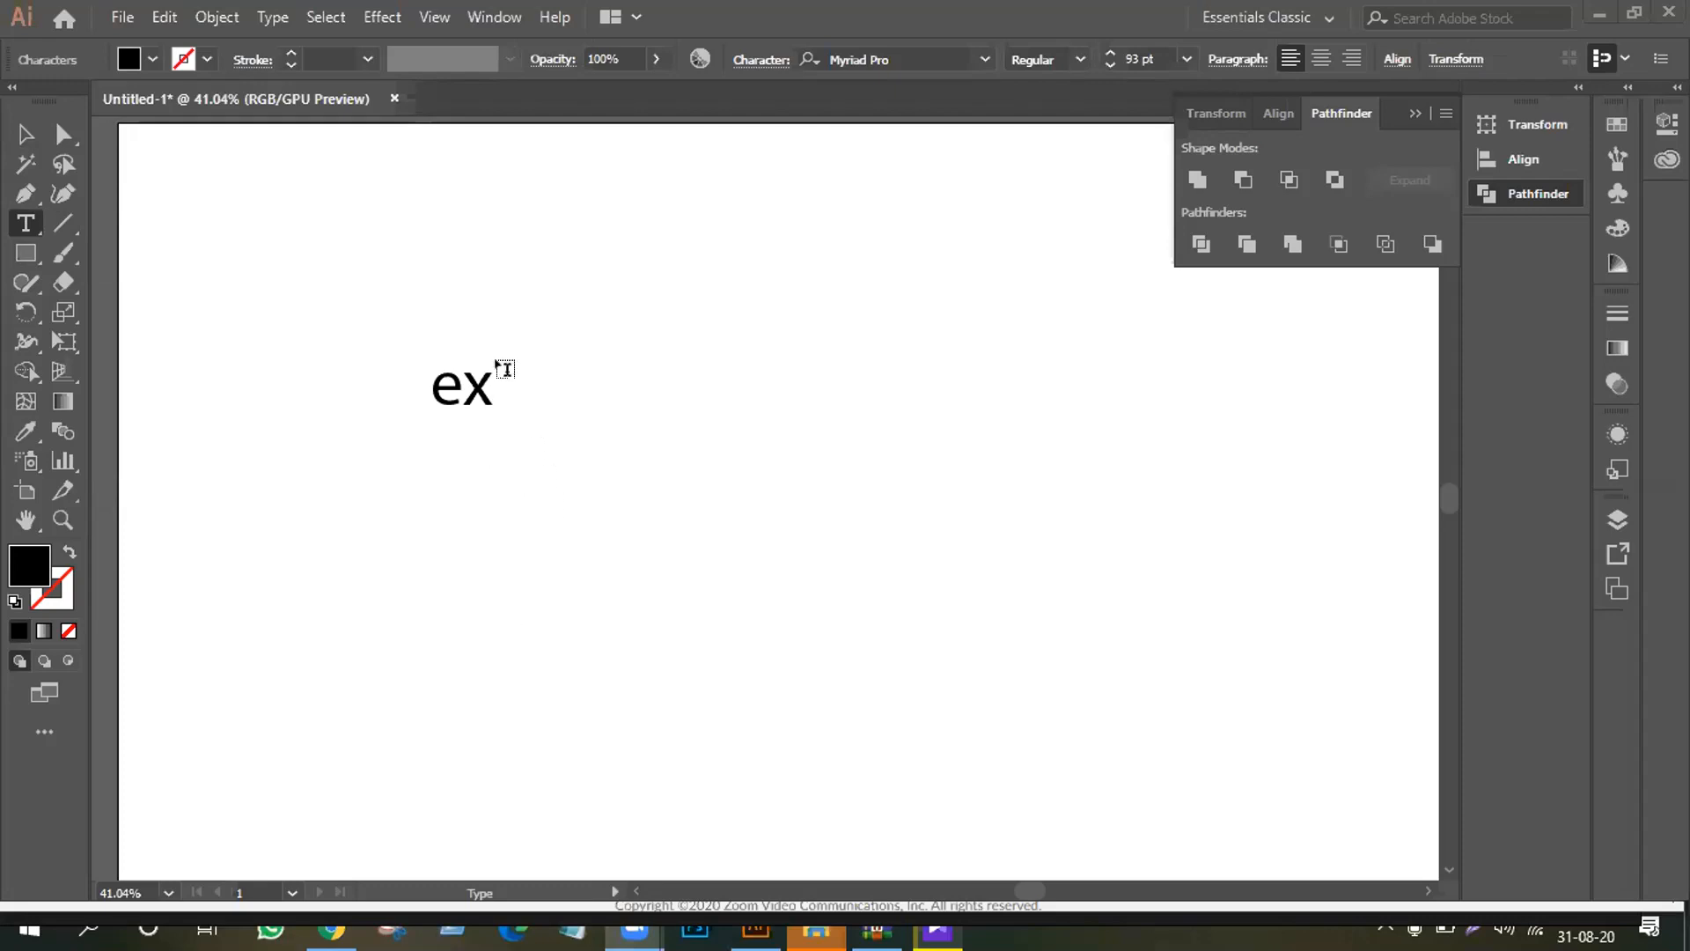
type("pose")
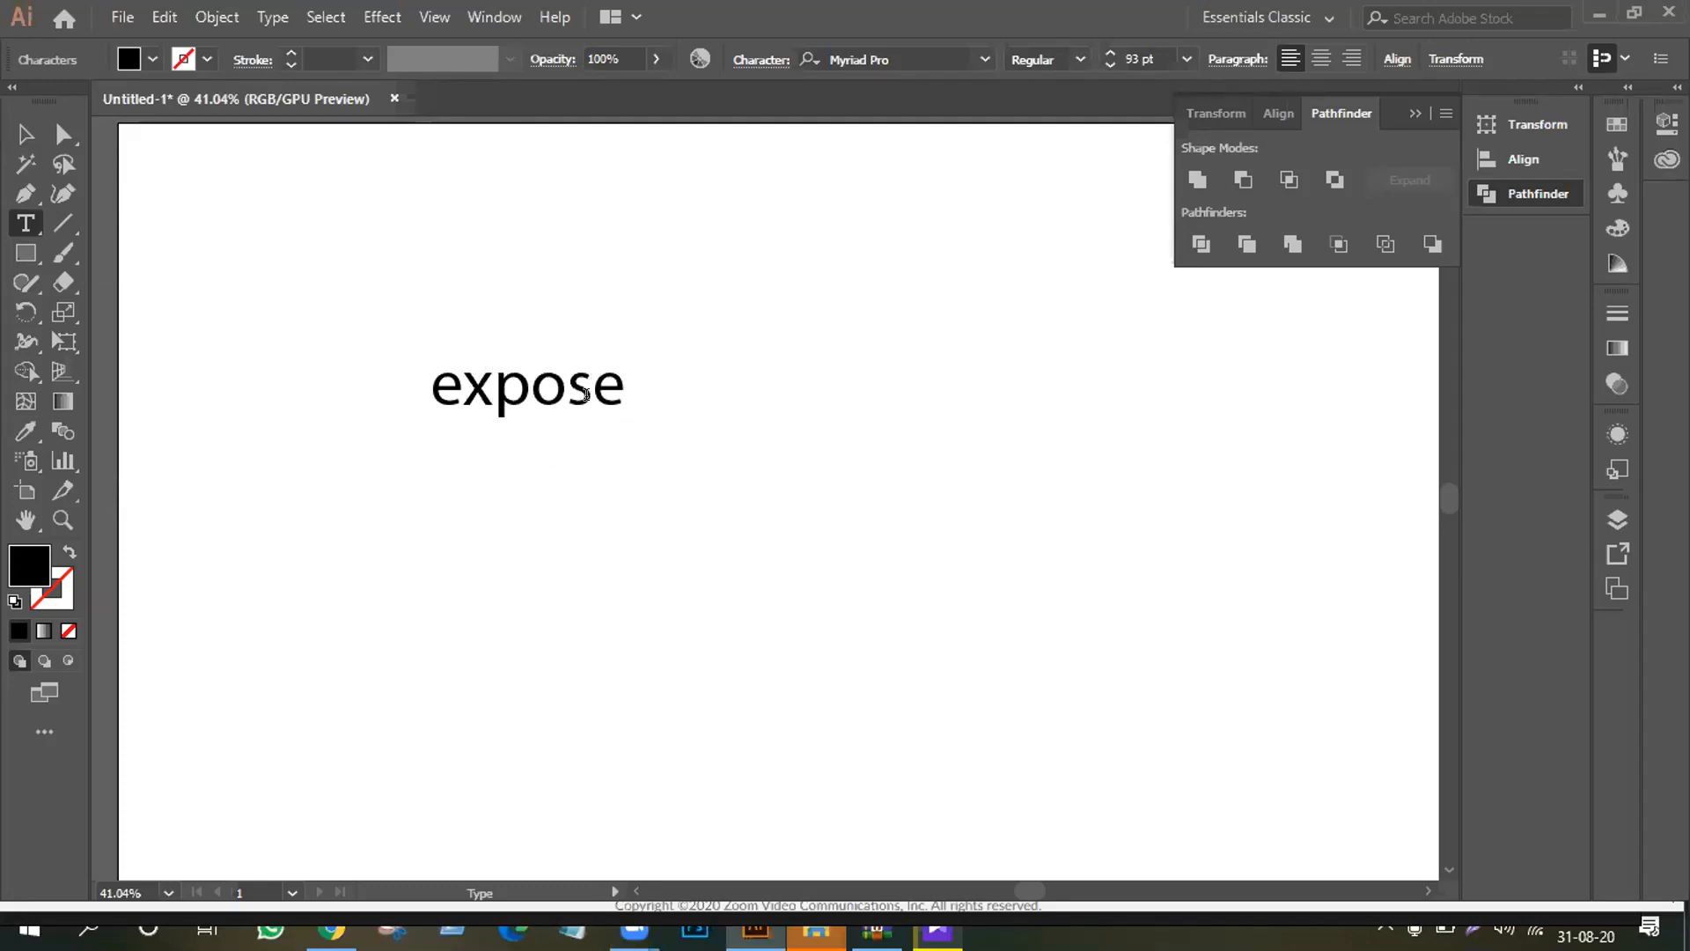
left_click(26, 134)
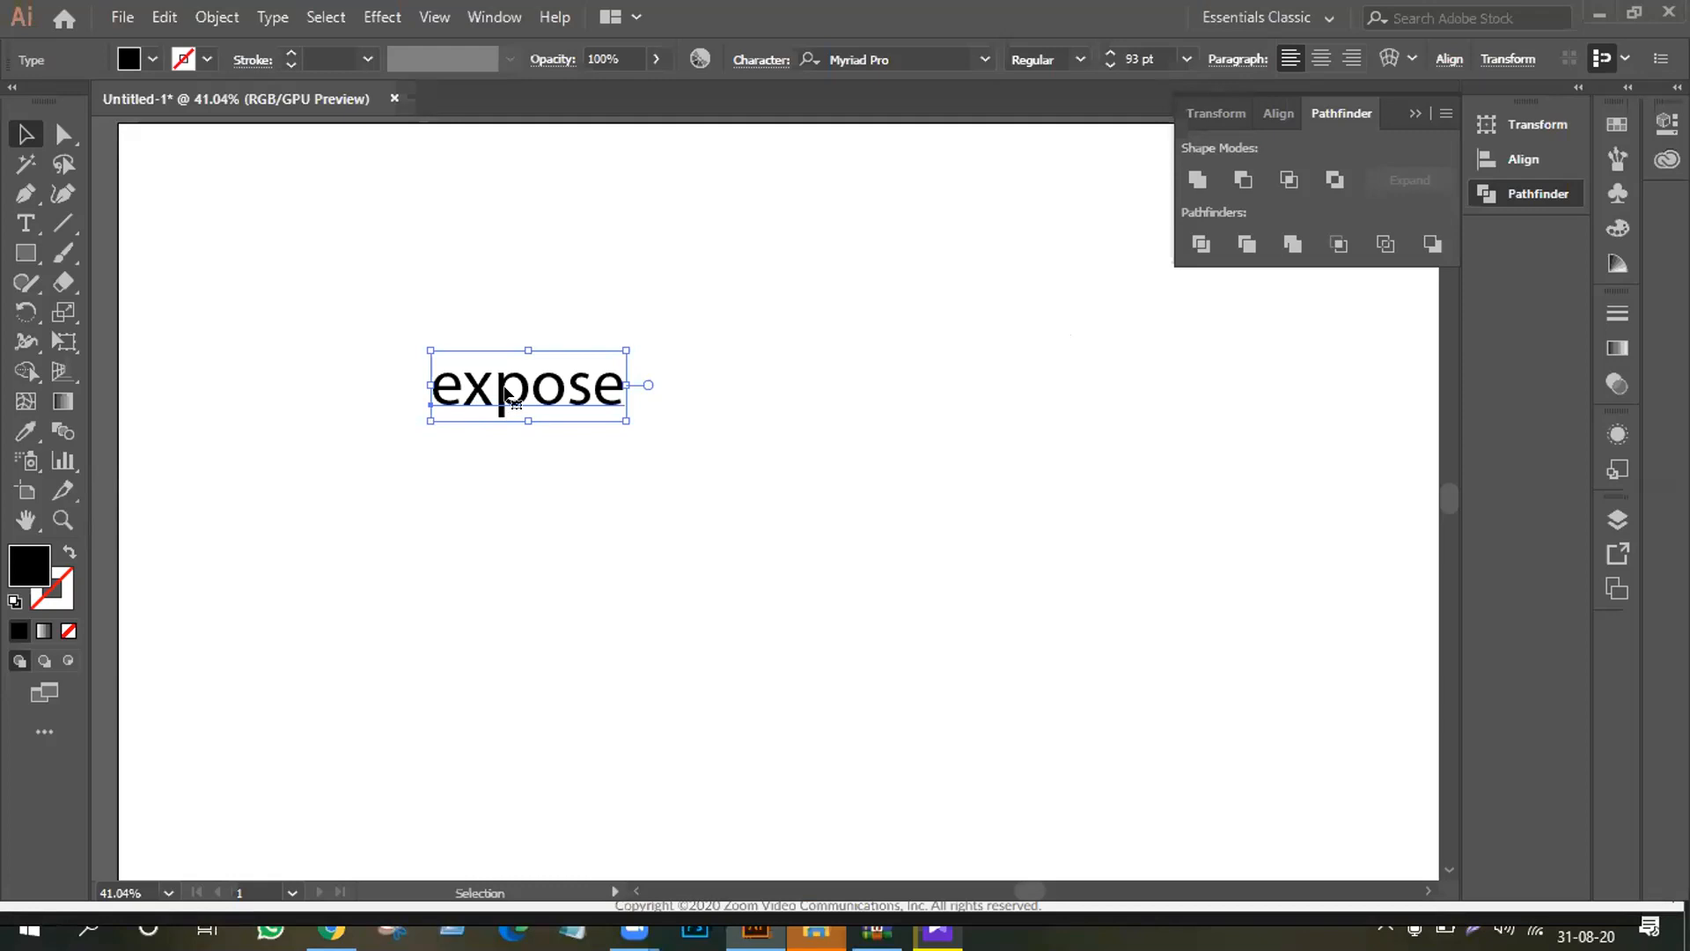
left_click_drag(490, 388, 526, 482)
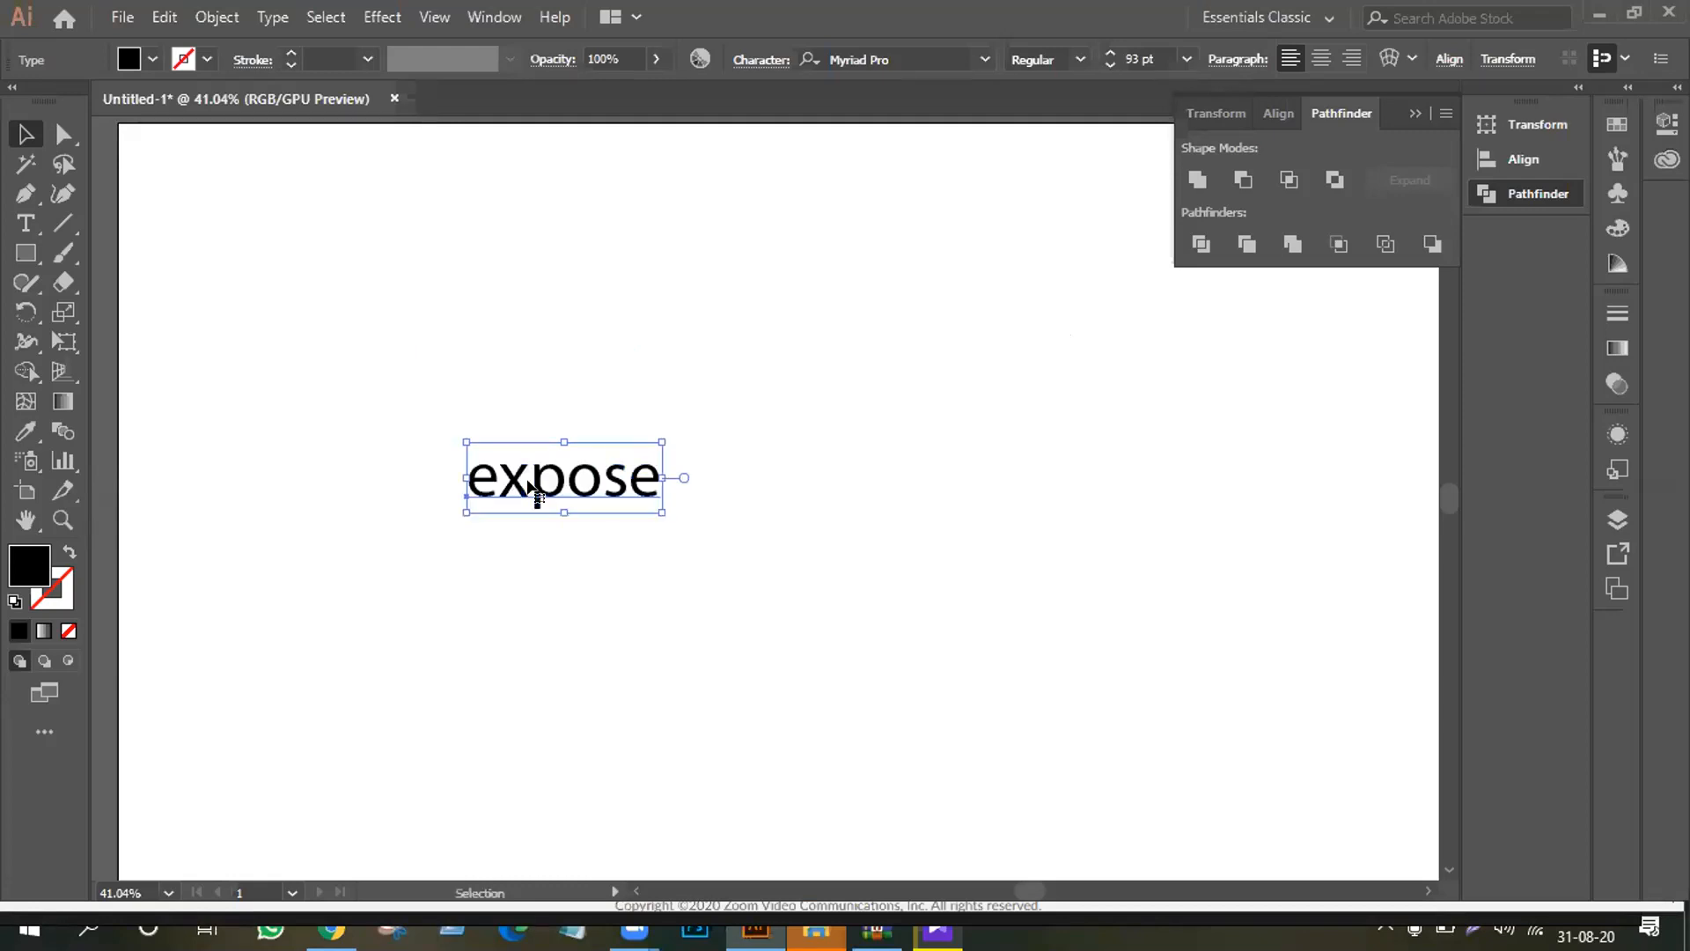
Step: Change the case of the "expose" text to UPPERCASE
left_click(272, 17)
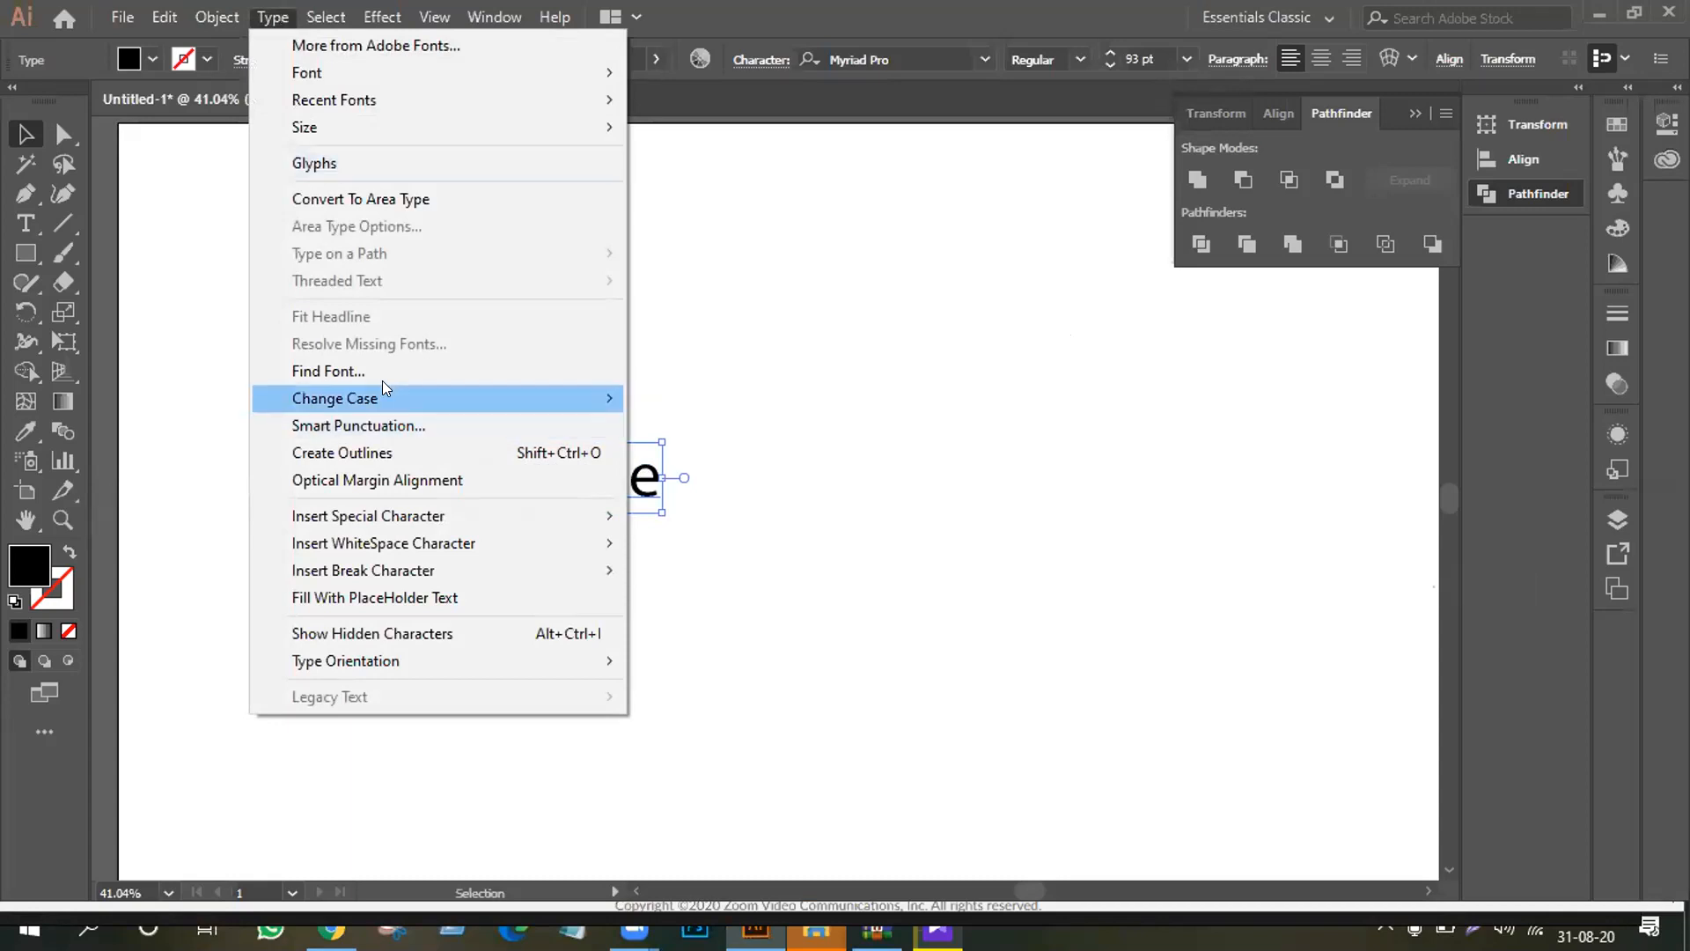
mouse_move(383, 398)
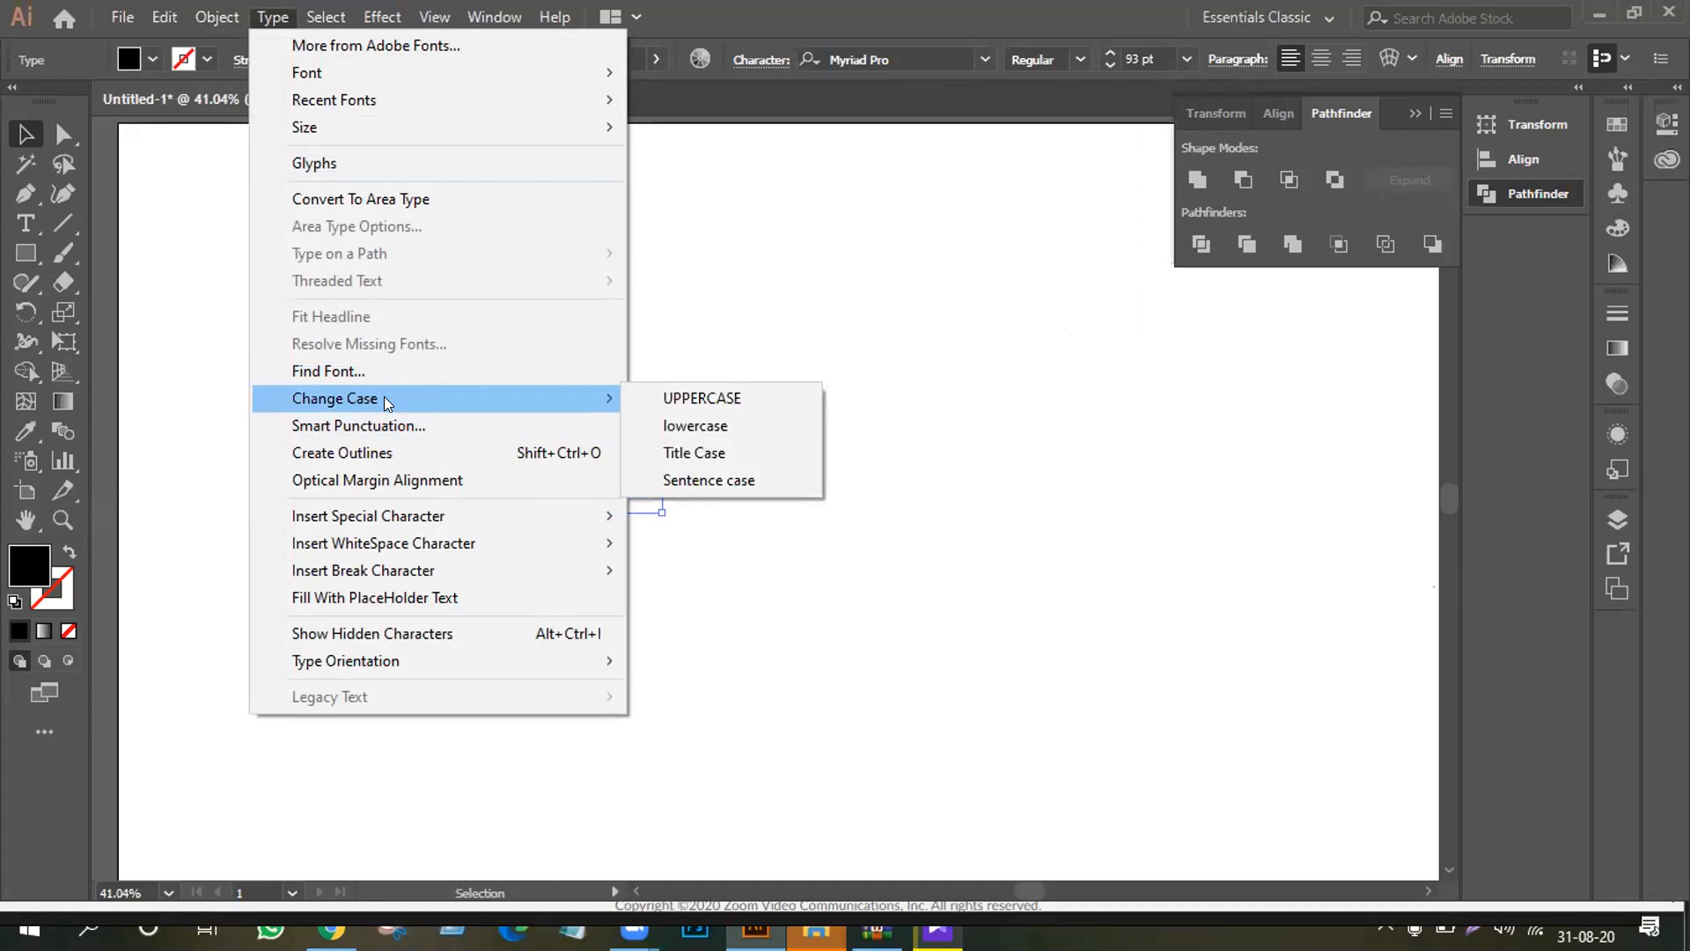
left_click(713, 384)
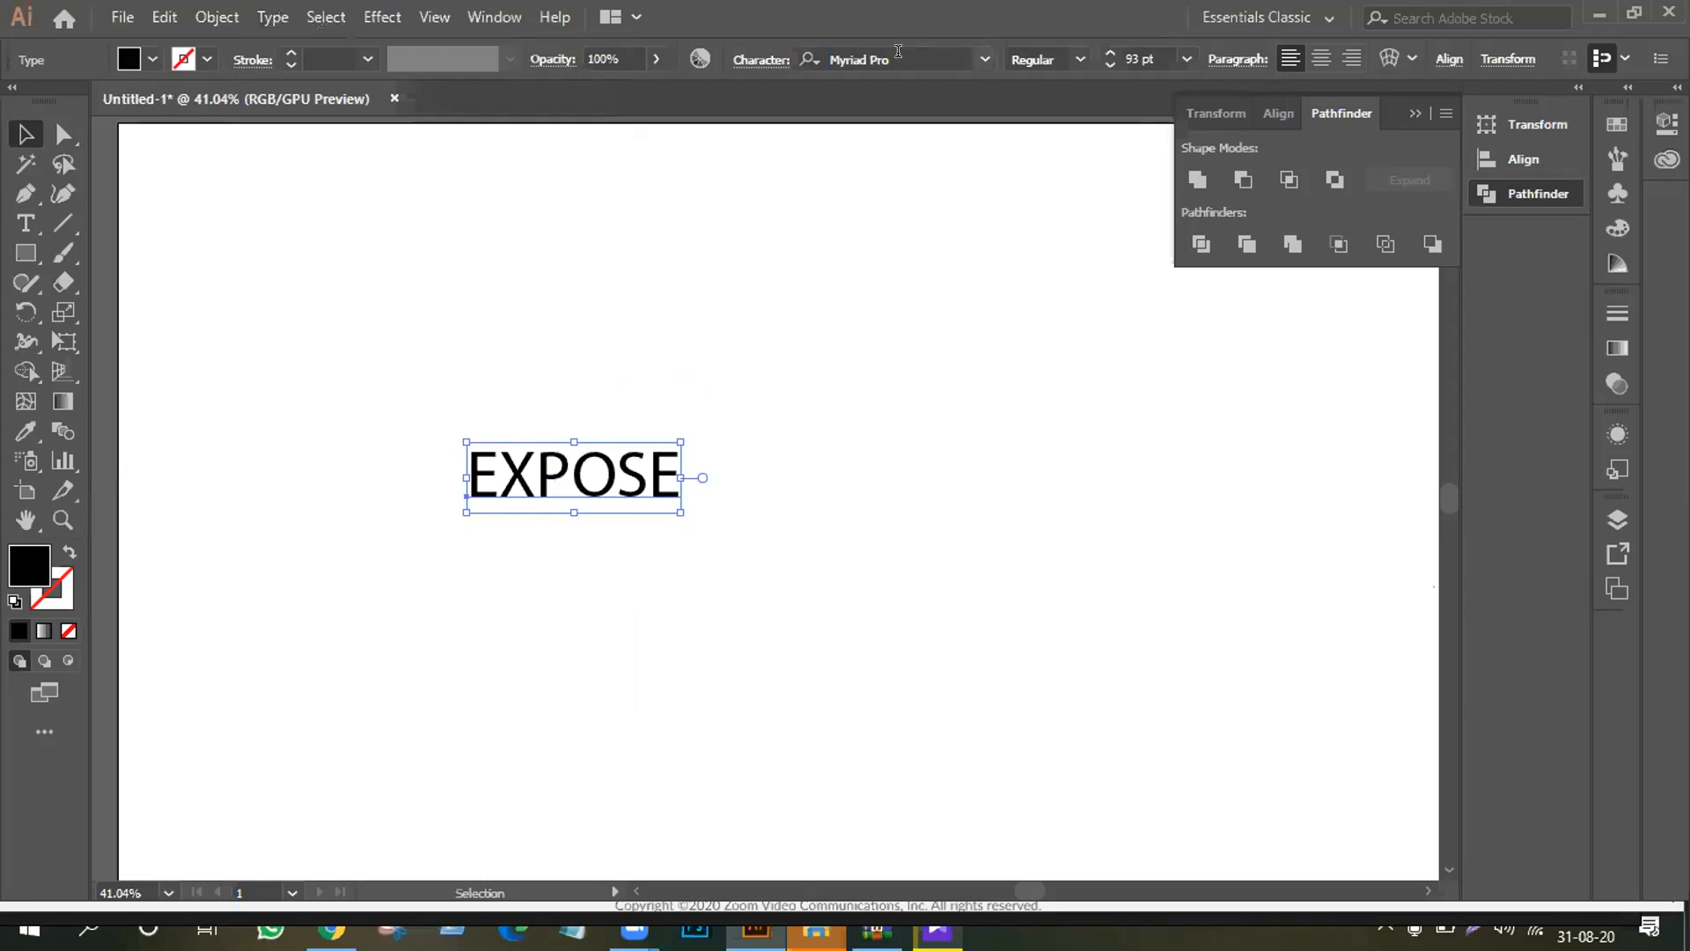
Step: Set the EXPOSE text's font to Nexa Bold
left_click(841, 58)
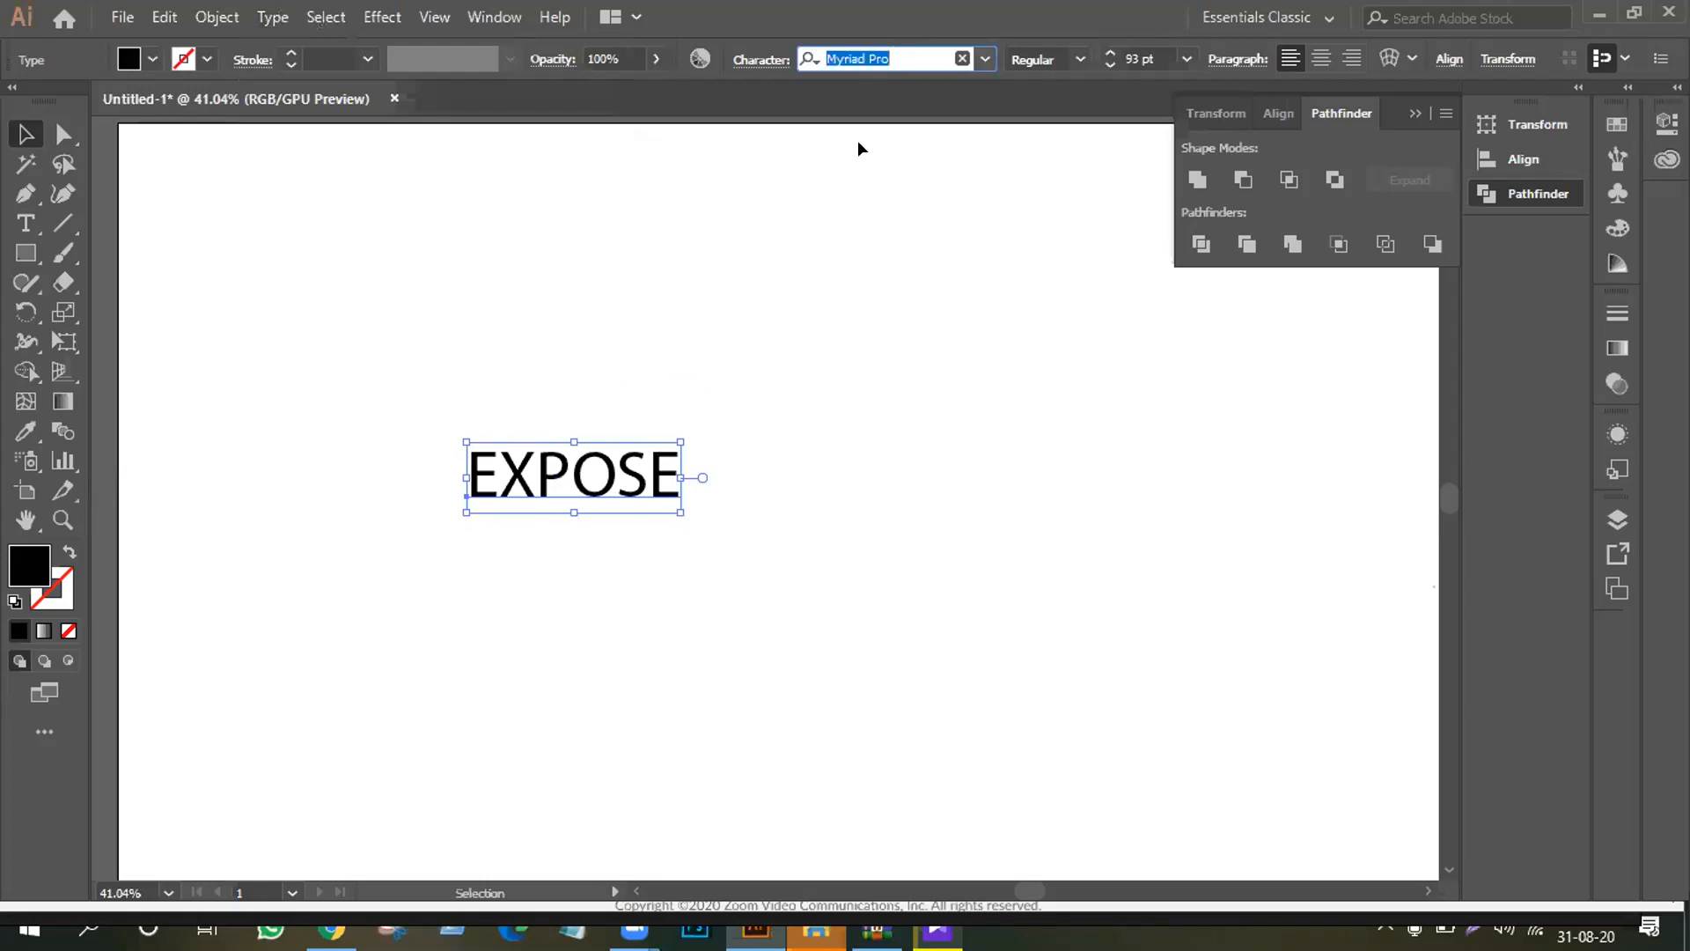
type("nex")
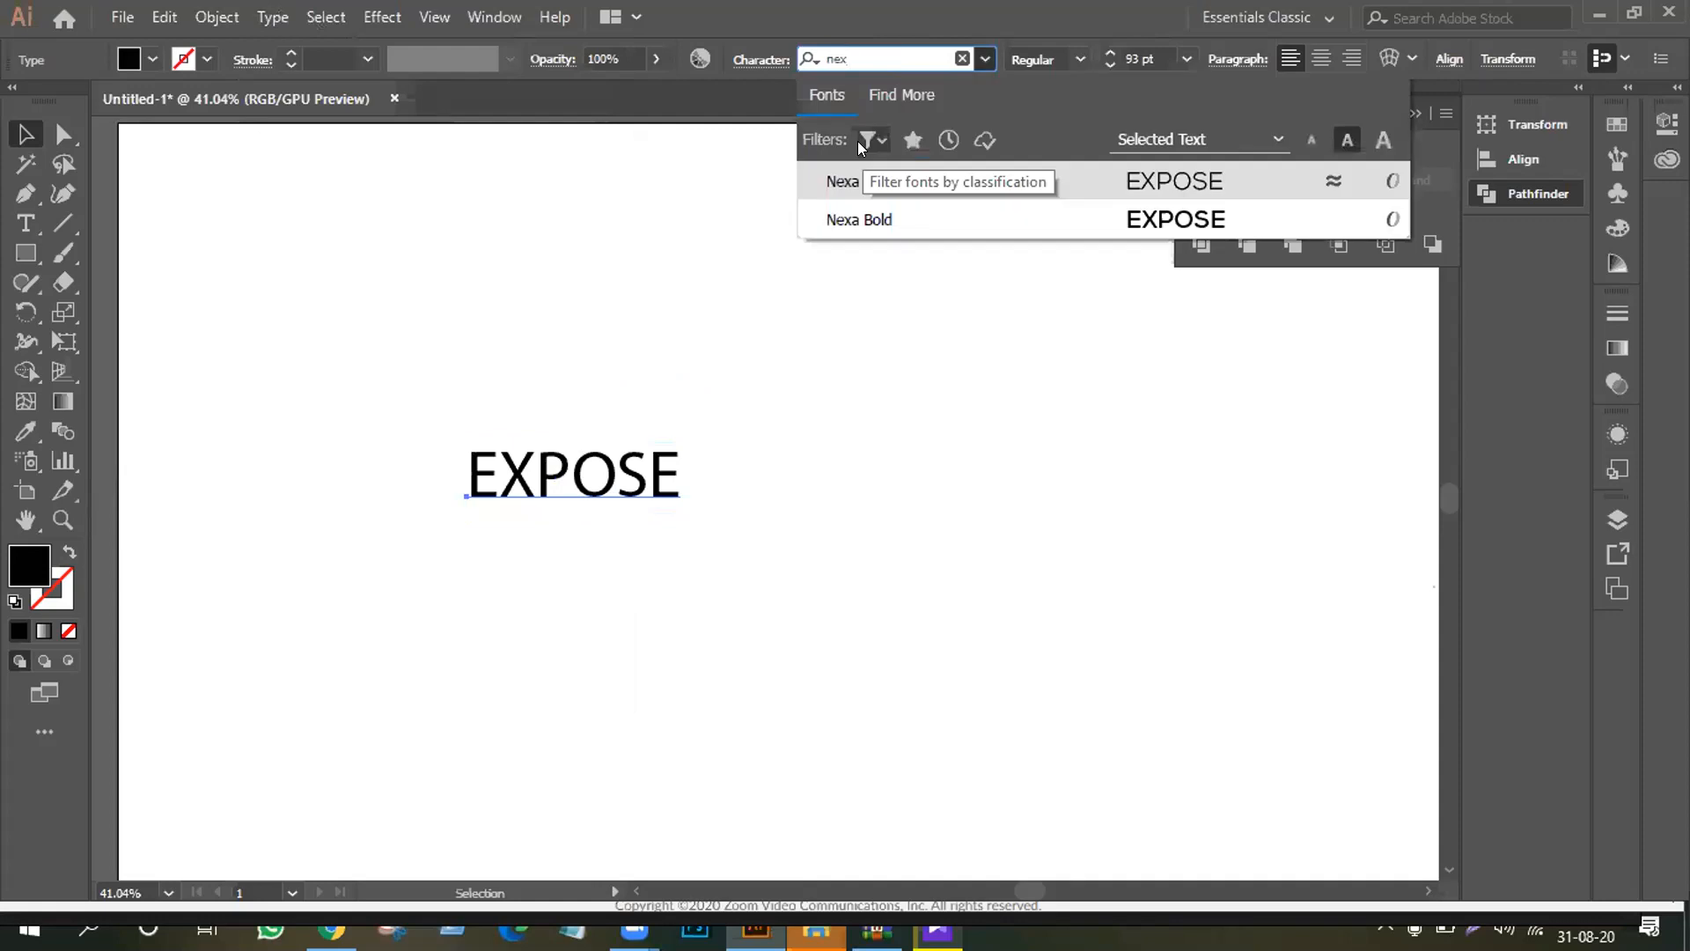
left_click(860, 203)
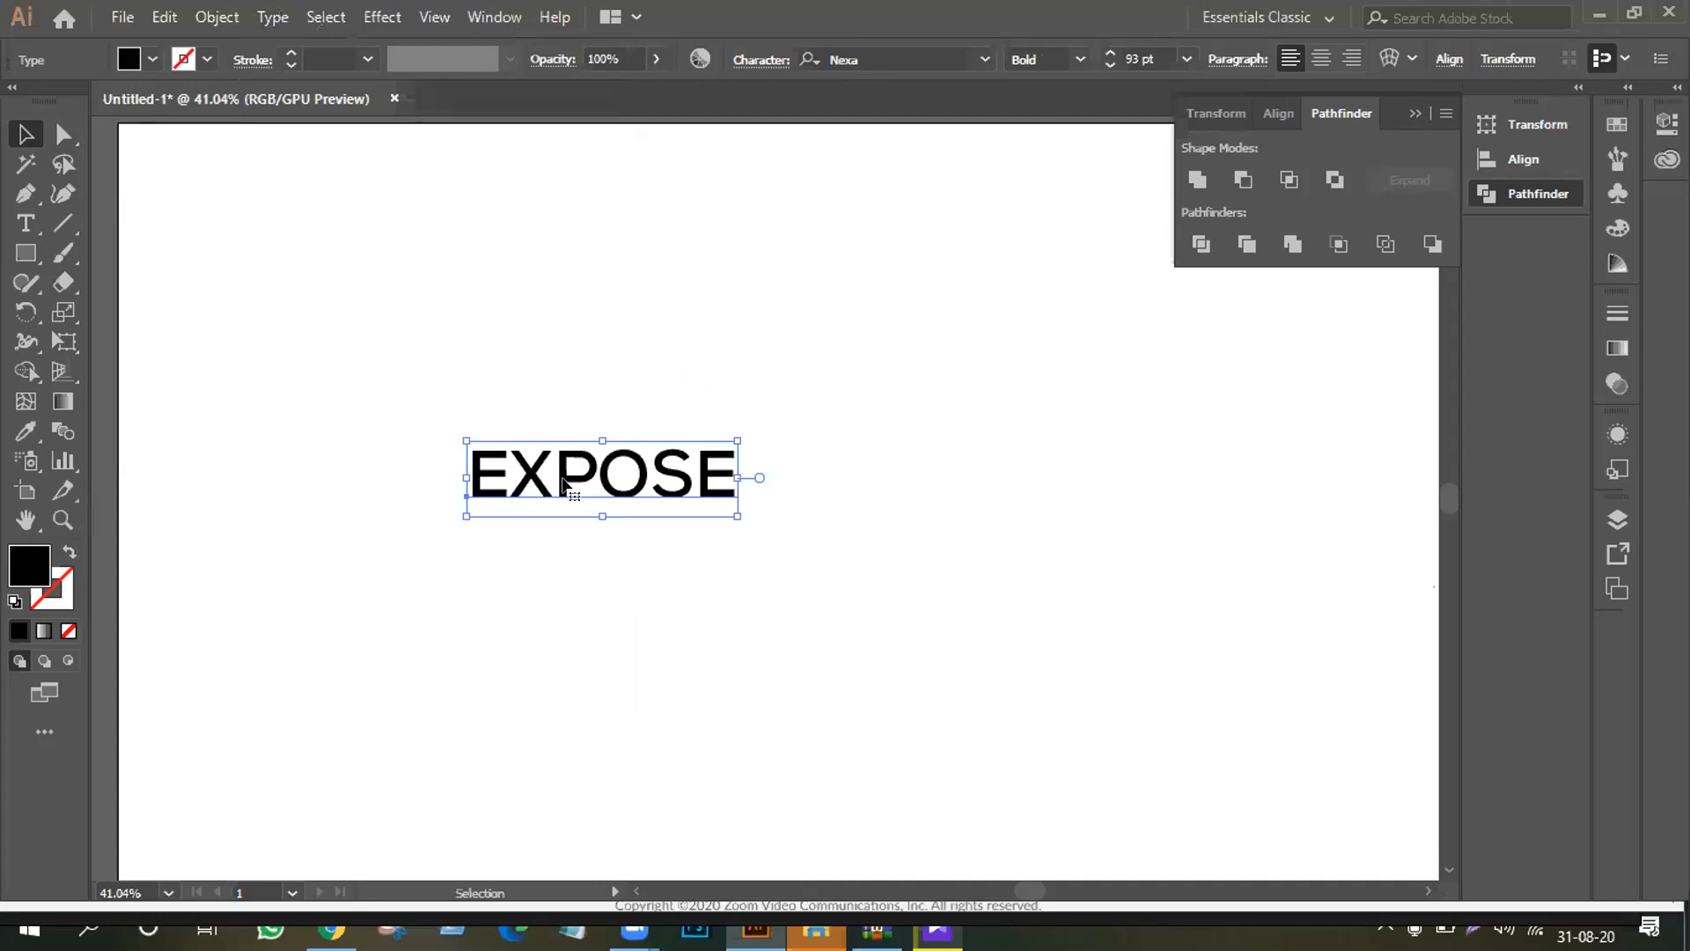
Step: Place a copy of the EXPOSE text above it and fill the lower text with yellow
left_click_drag(561, 484, 586, 268)
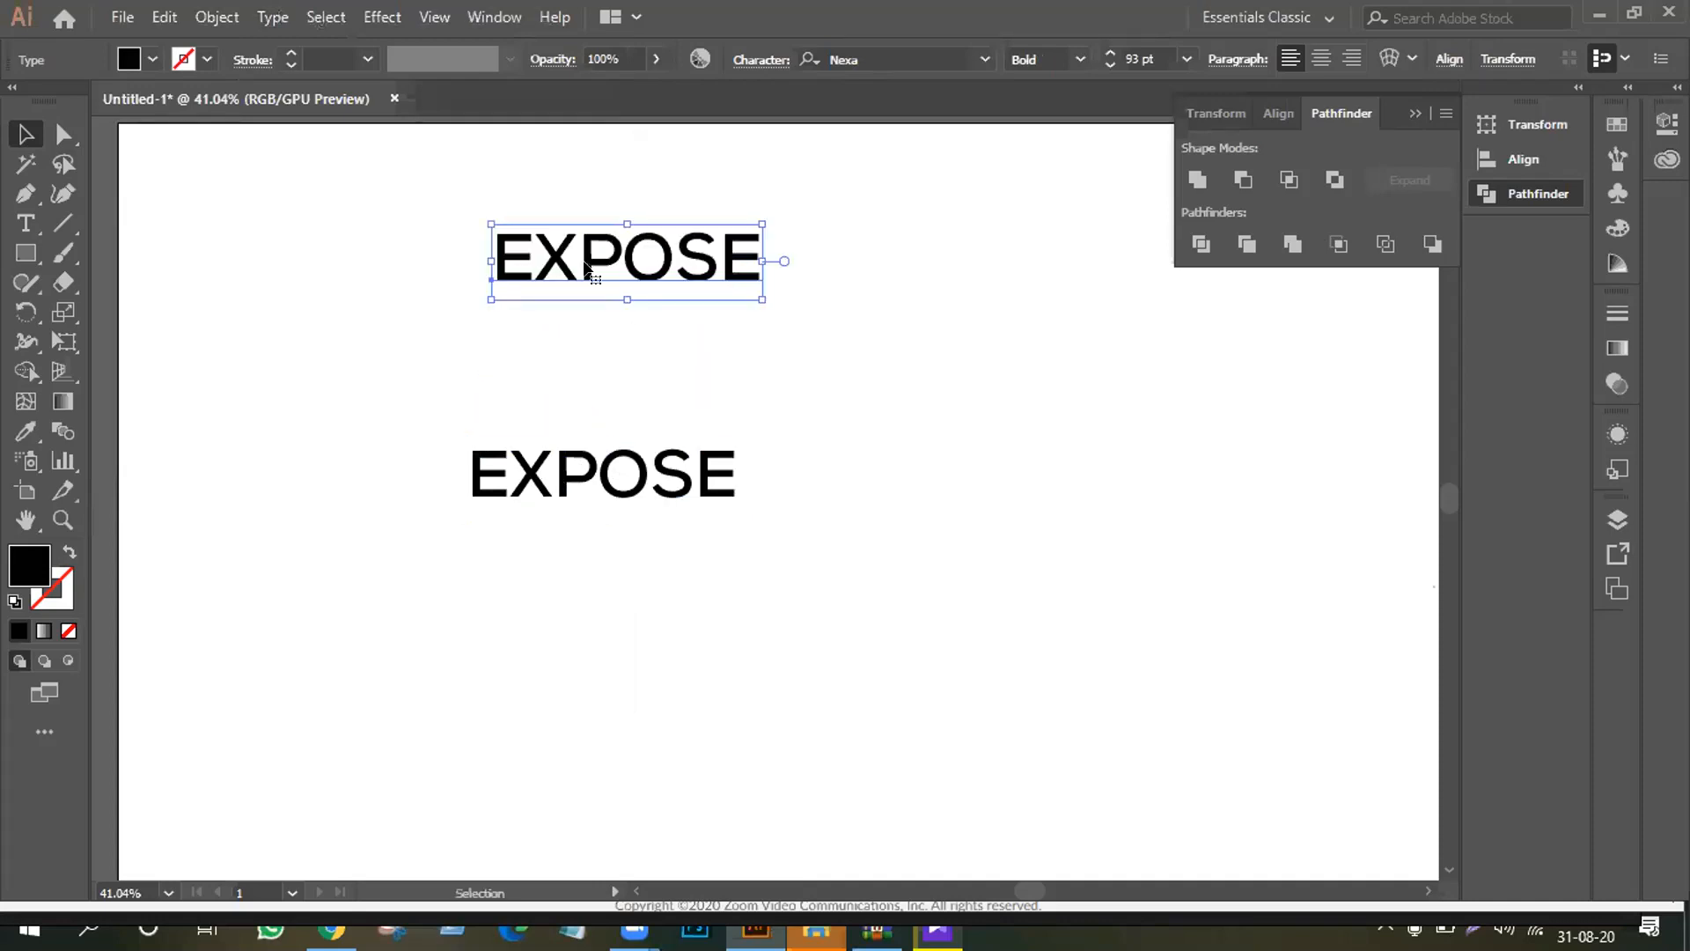
left_click(607, 474)
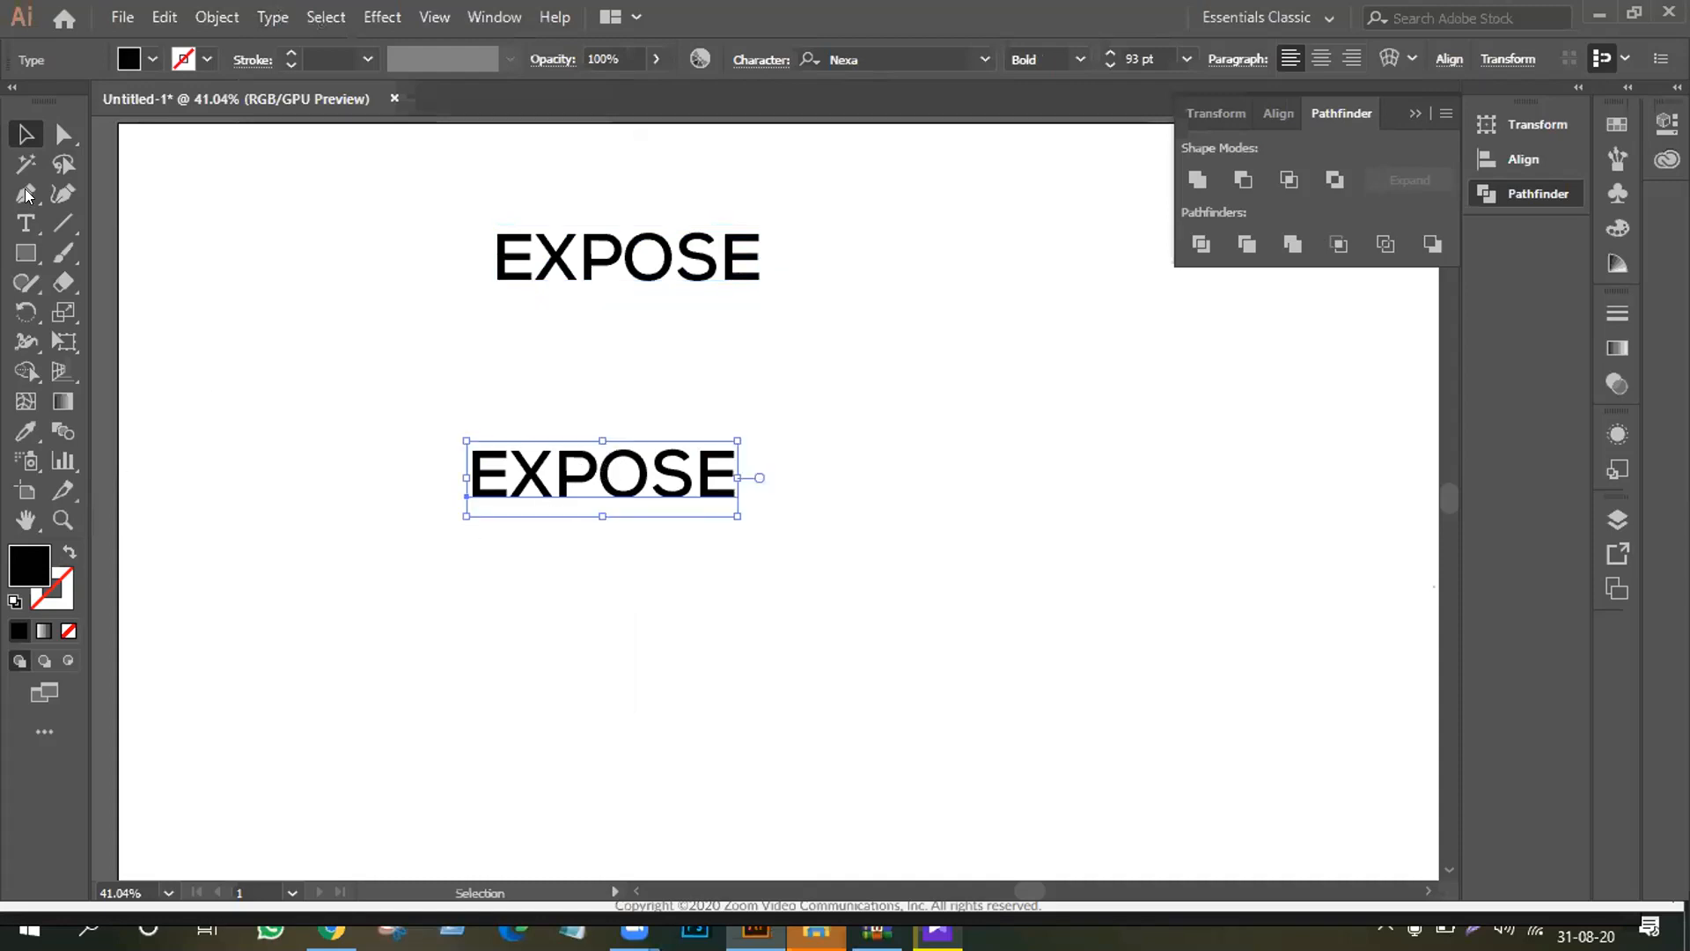
left_click(152, 59)
left_click(103, 101)
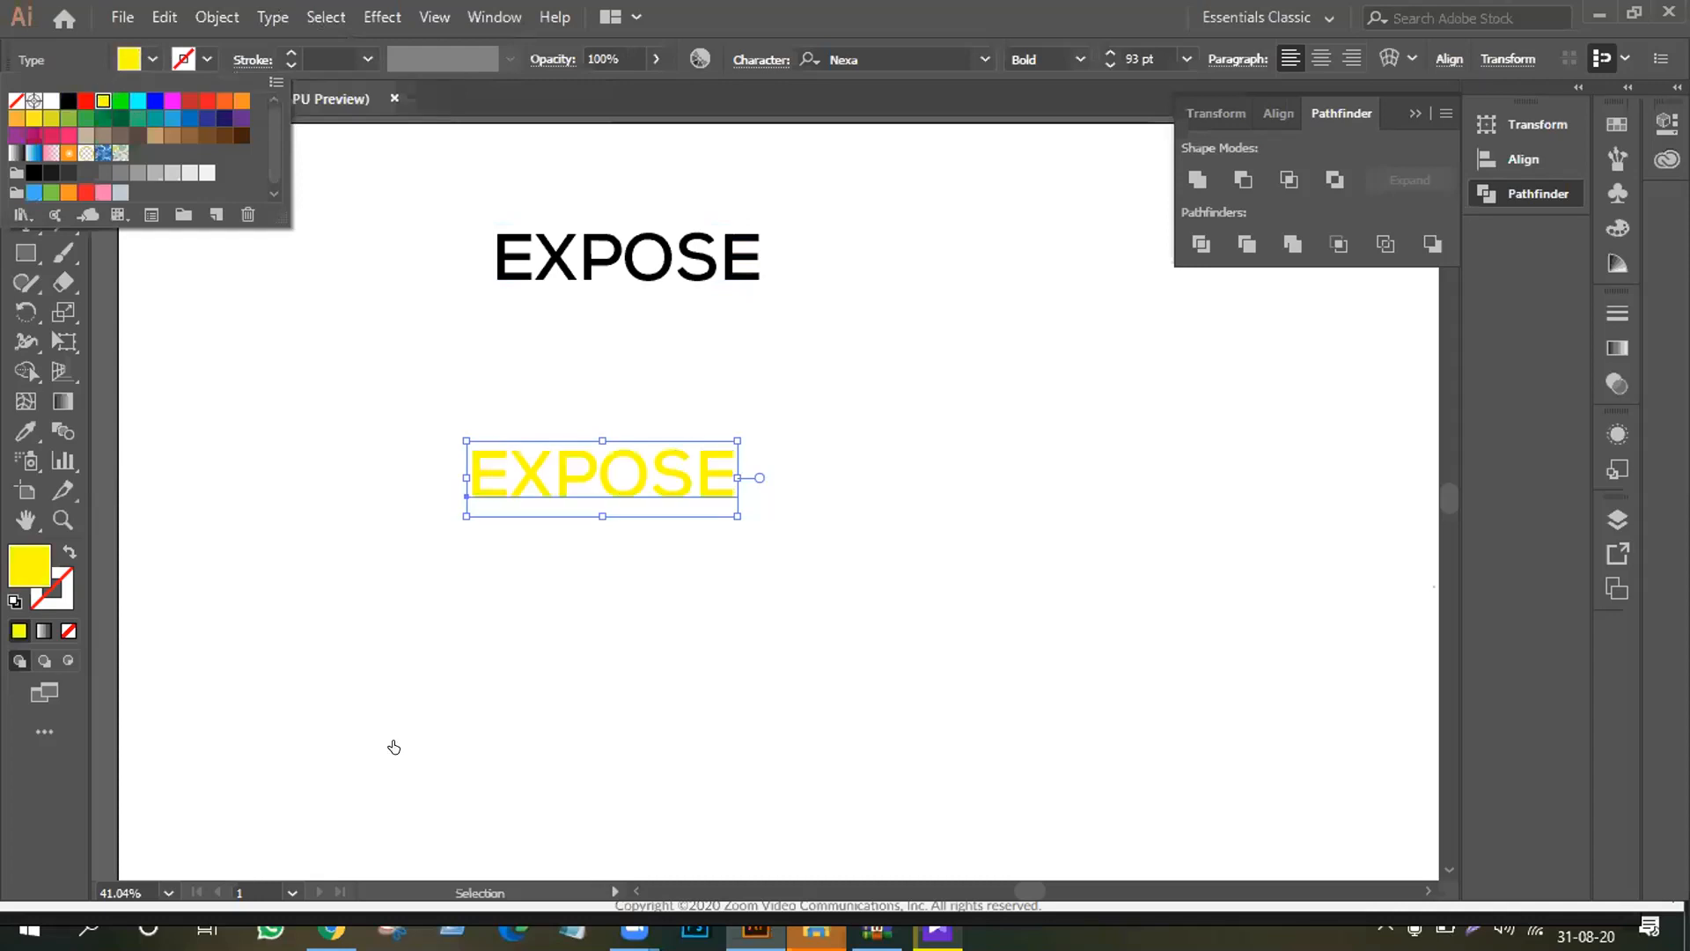
key("Escape")
left_click(634, 630)
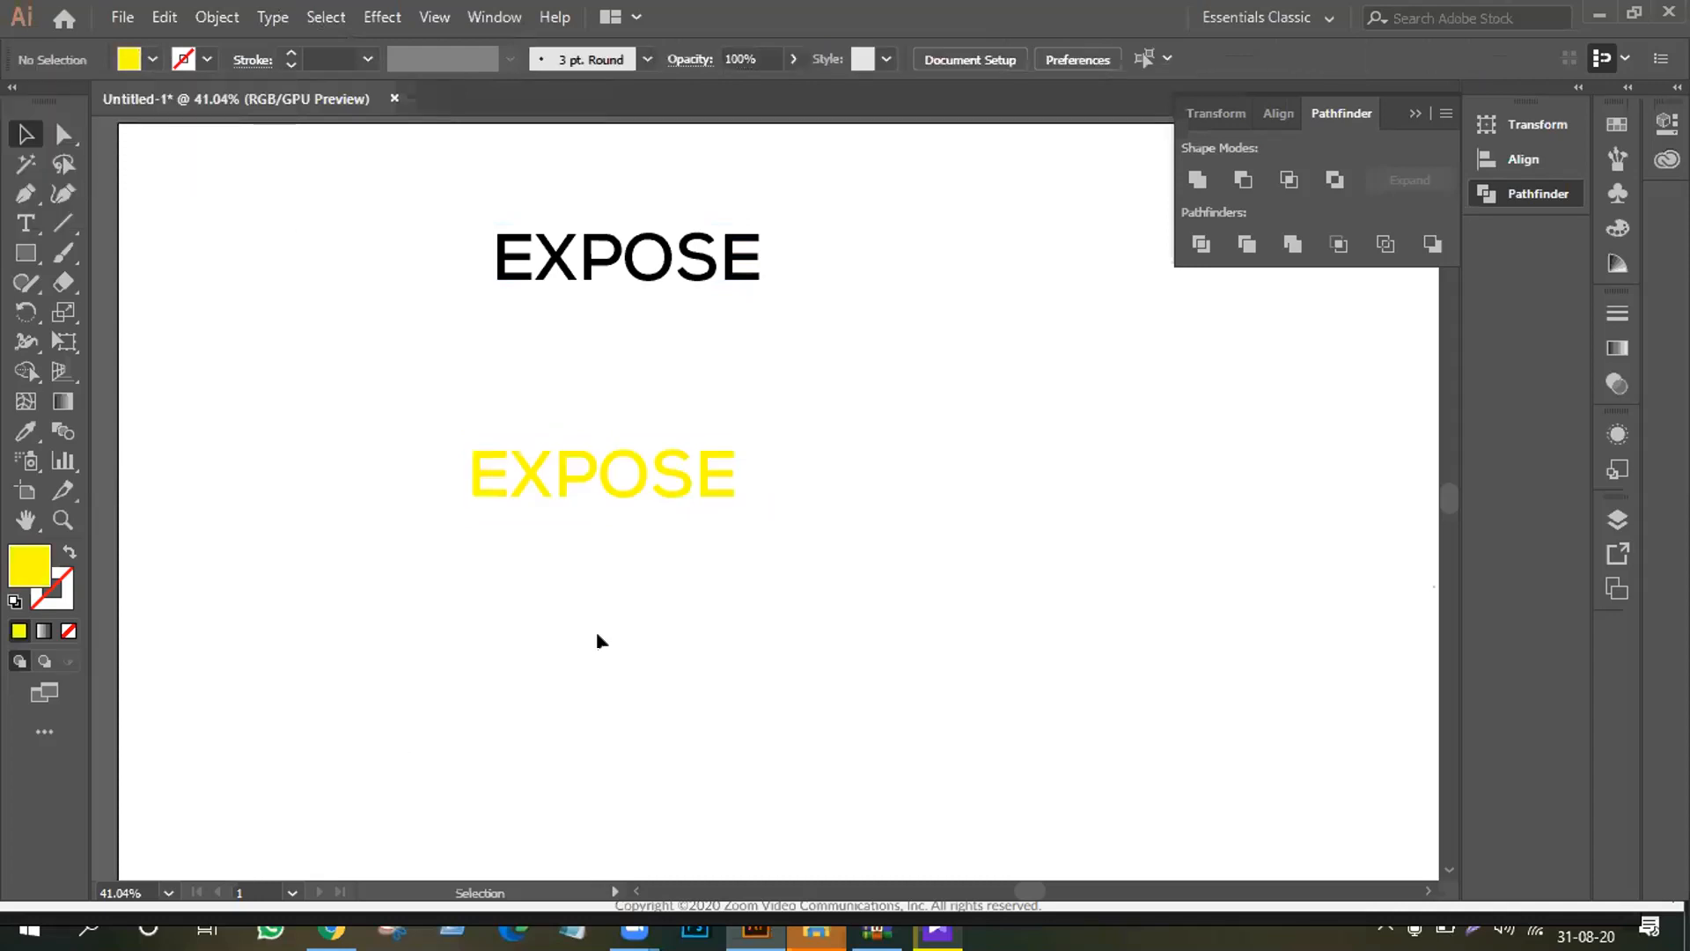
Step: Try to edit the yellow text's first letter with Direct Selection, and shift the whole text slightly down and to the left
left_click(519, 507)
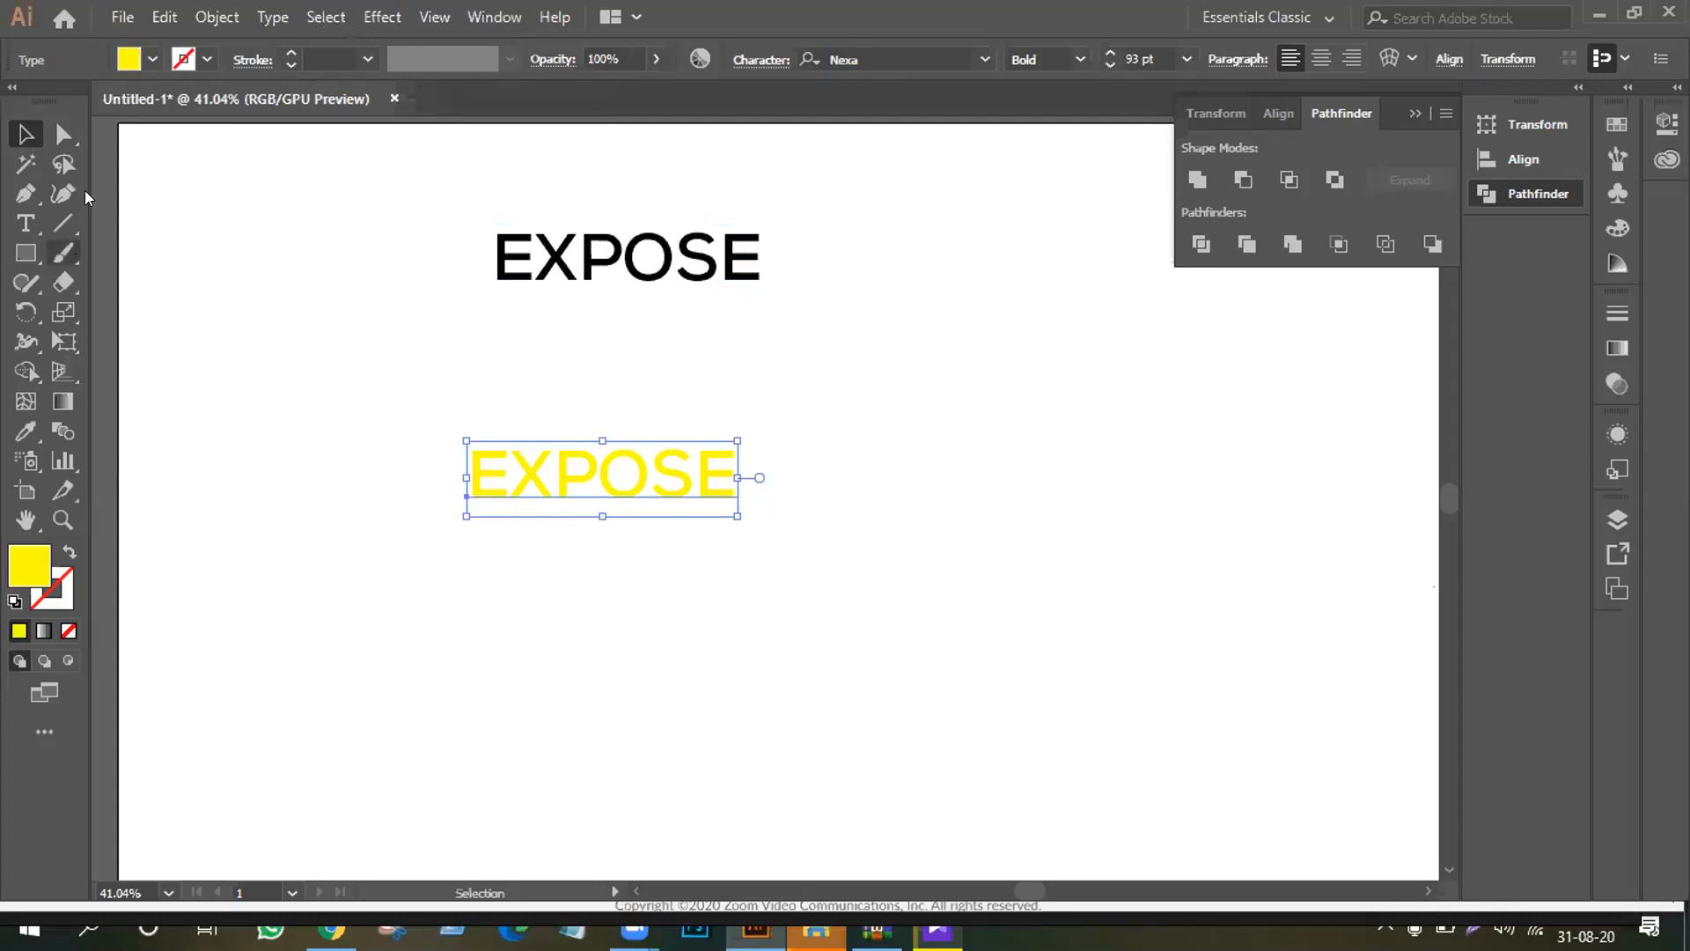
left_click(62, 133)
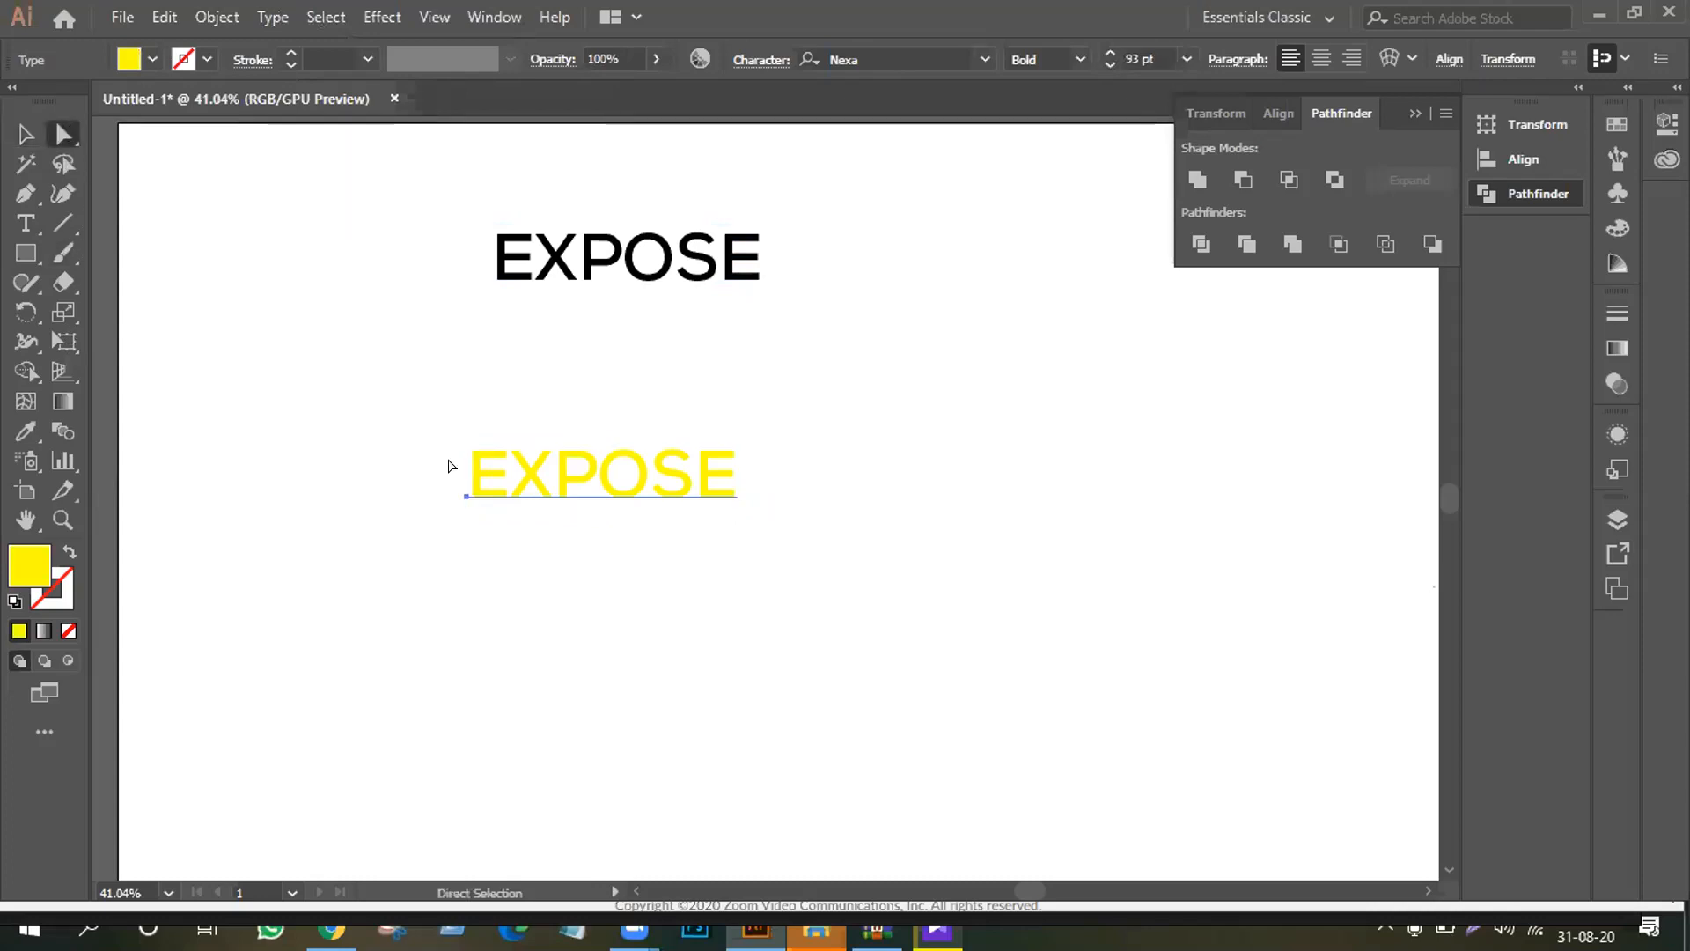
left_click_drag(484, 447, 509, 468)
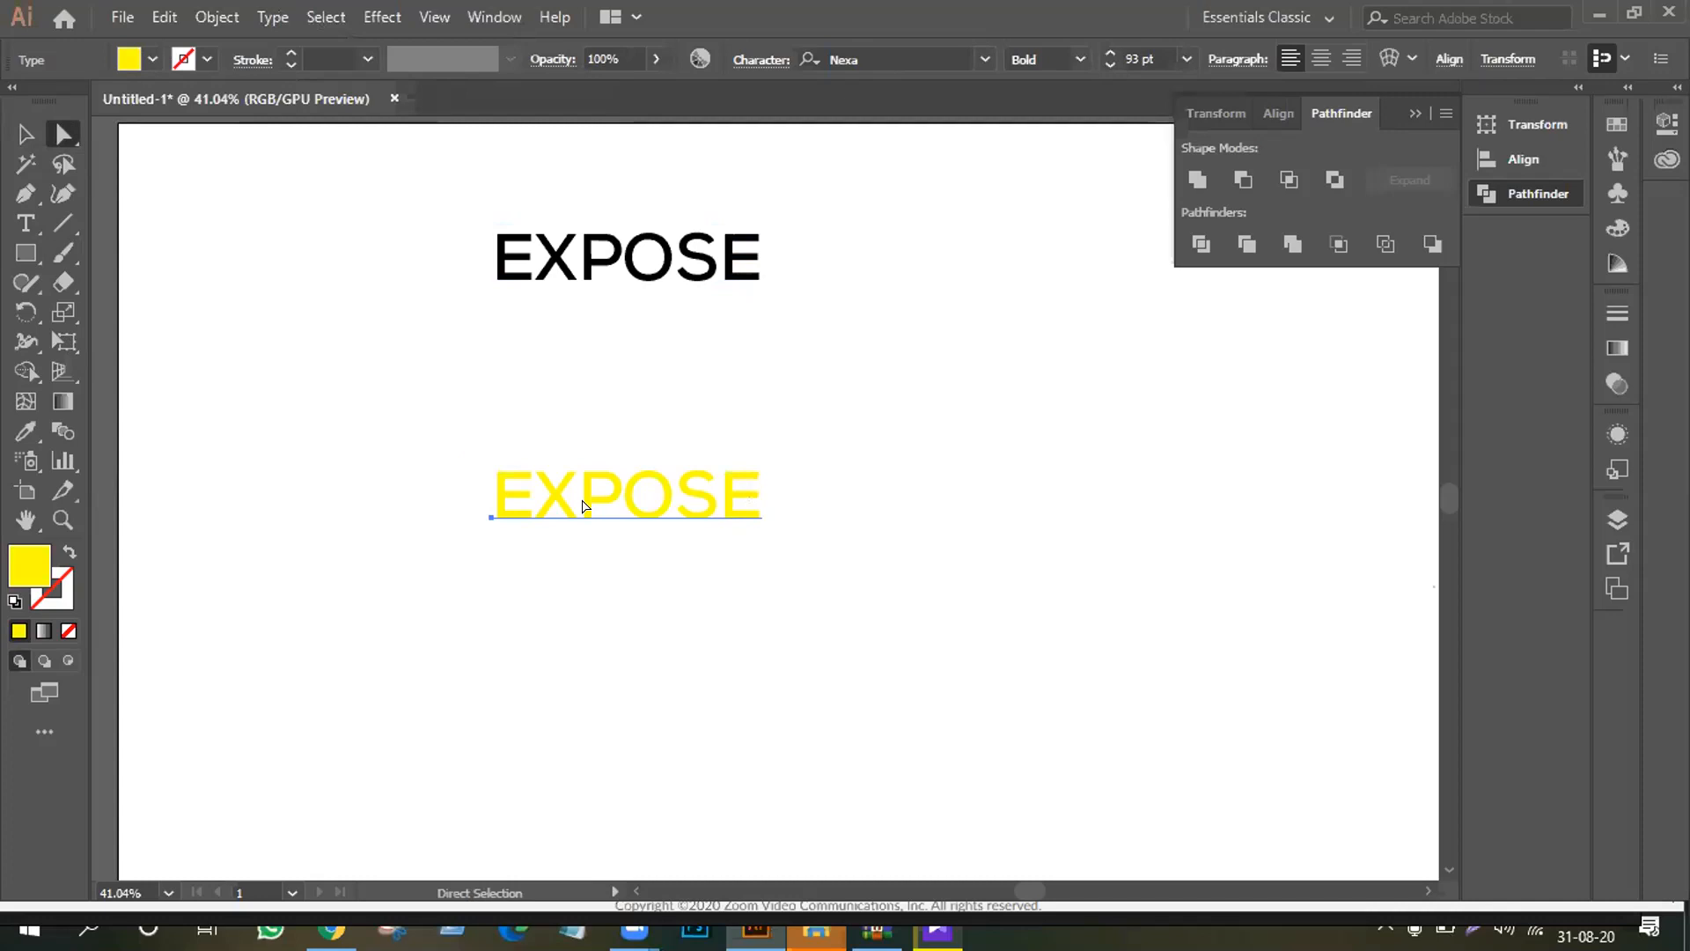
left_click(15, 139)
left_click(692, 537)
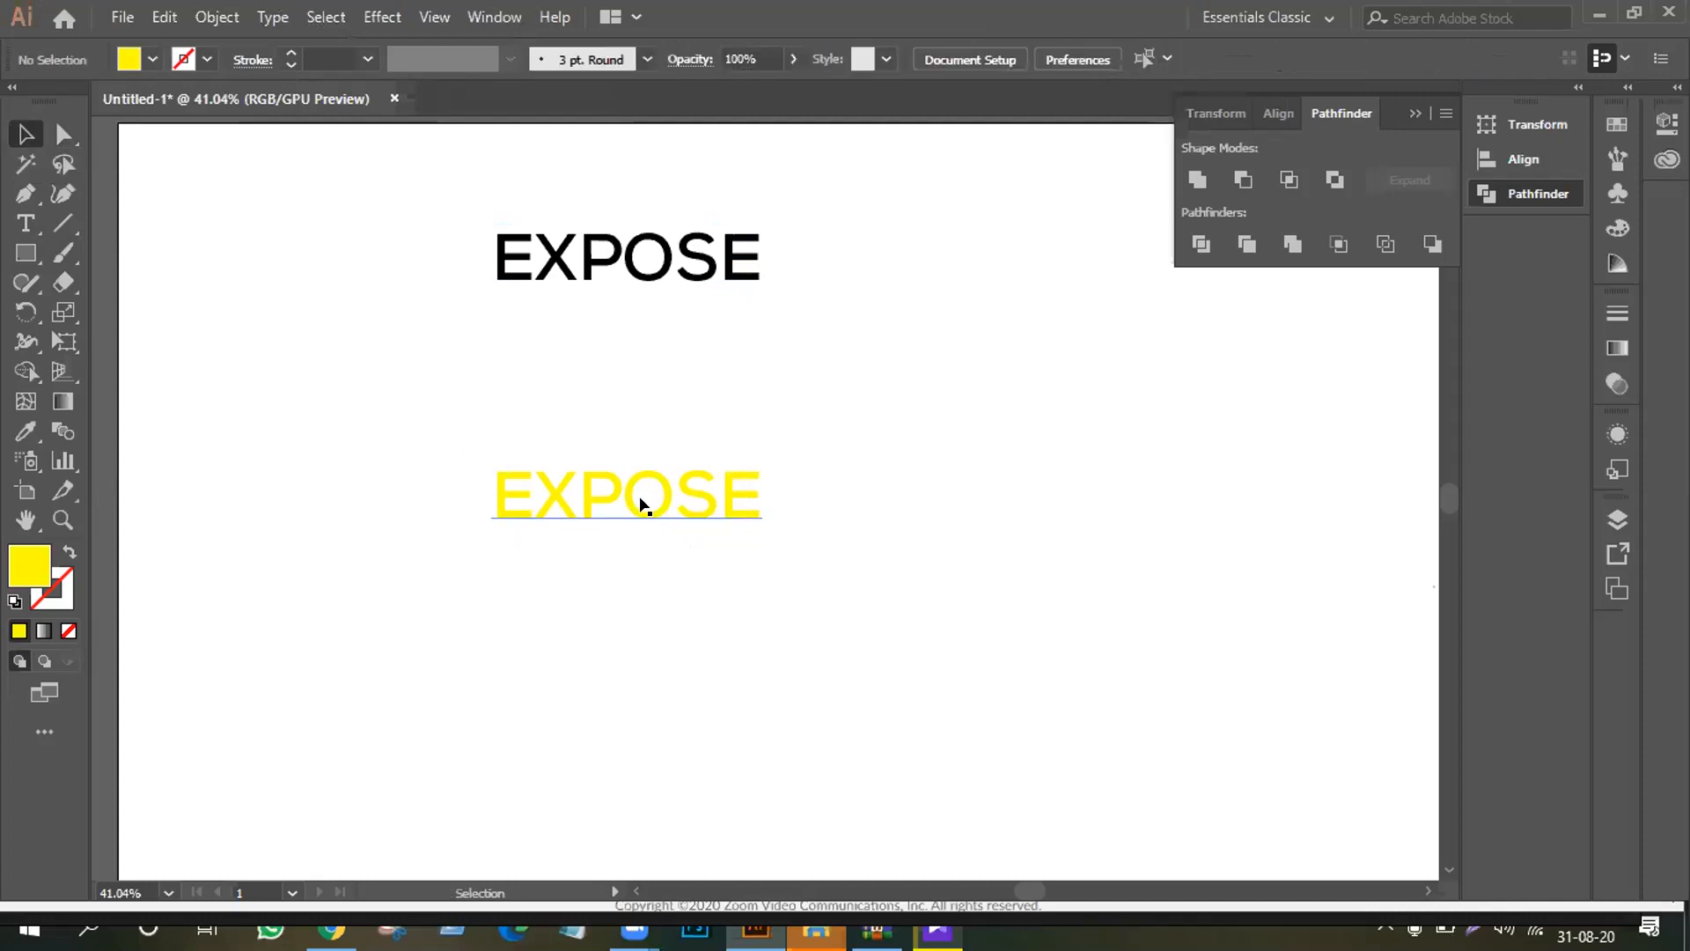
left_click_drag(634, 513, 584, 505)
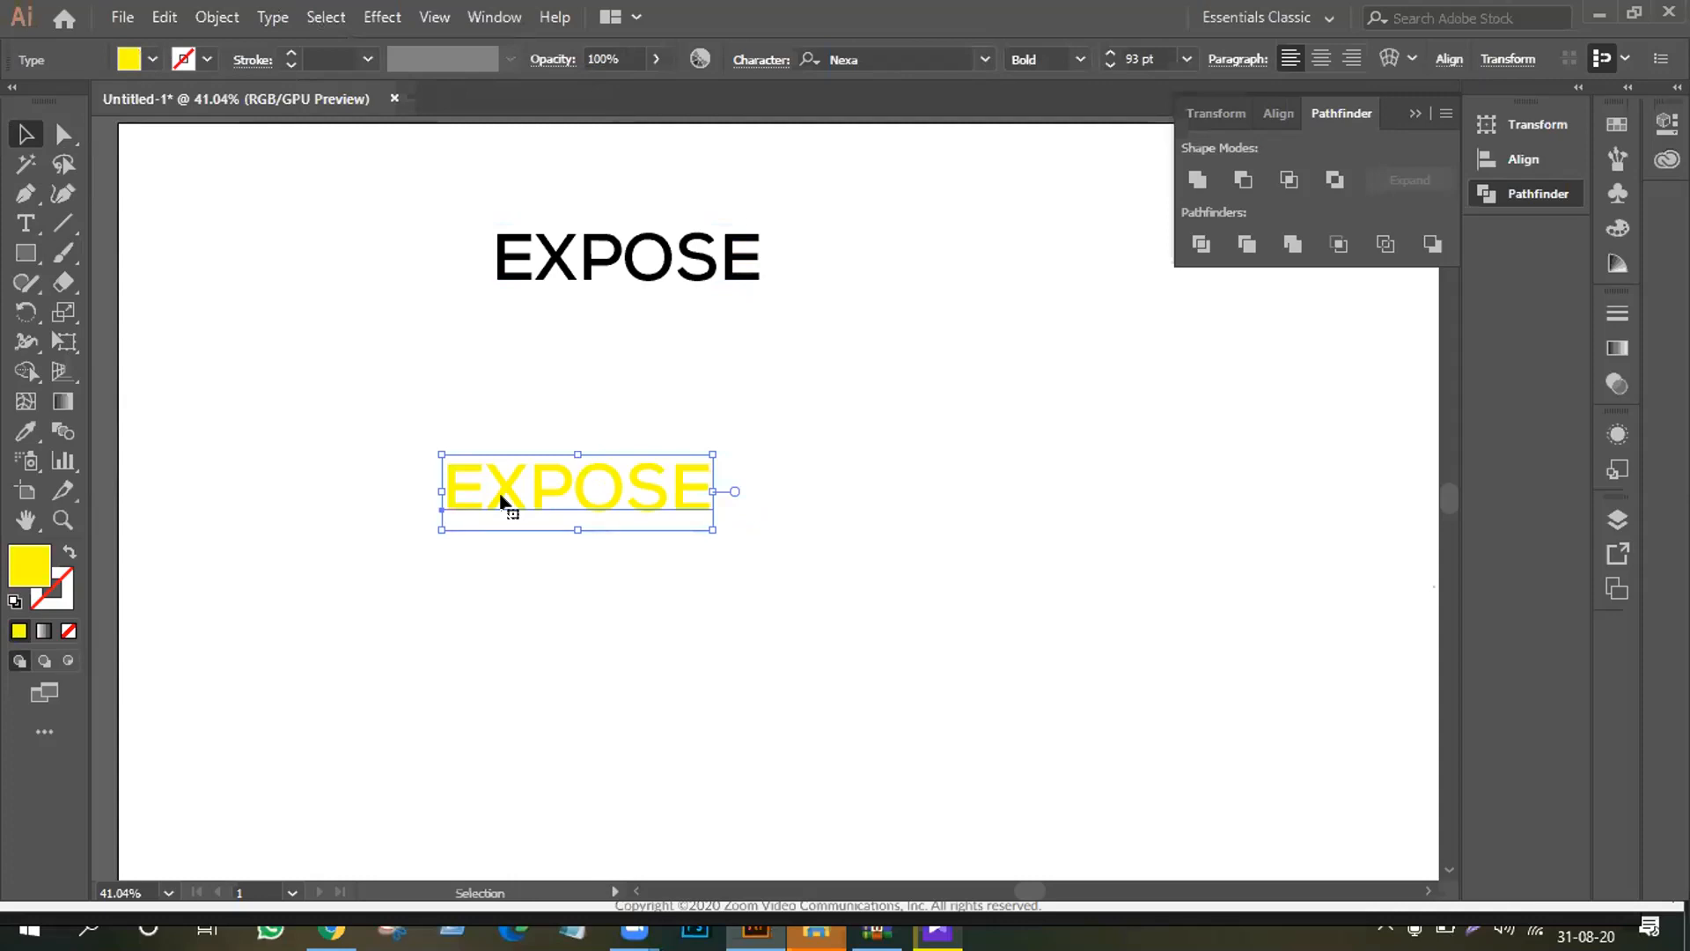
Step: Convert the yellow EXPOSE text to outlines and deselect it
right_click(615, 476)
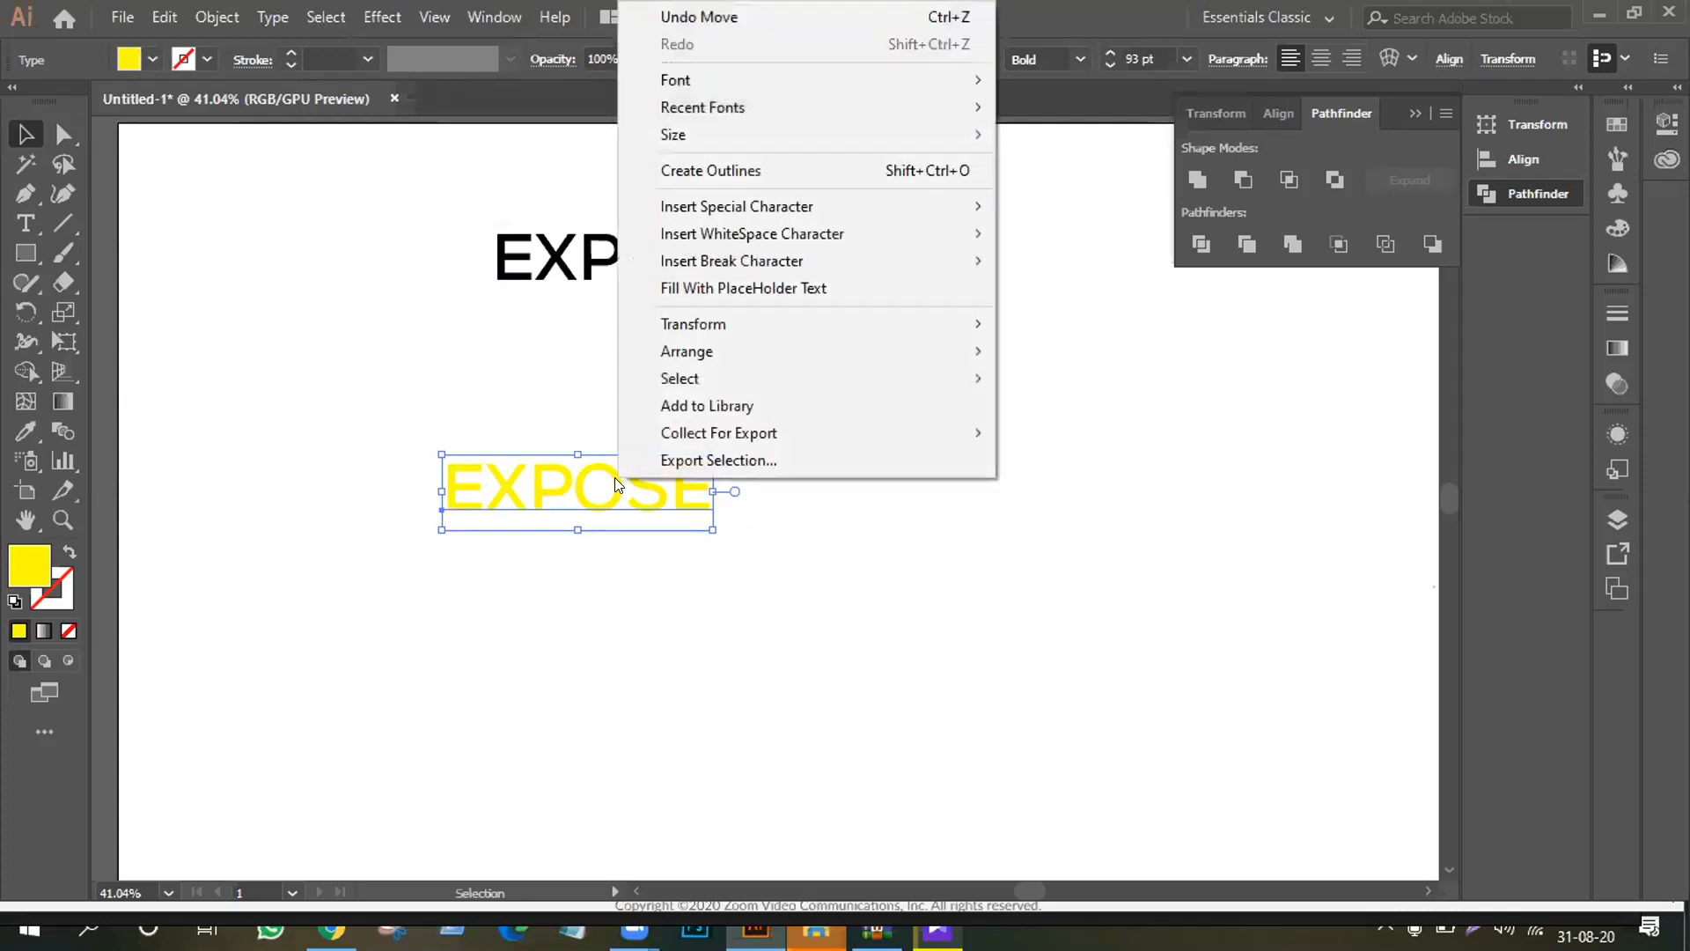
left_click(736, 169)
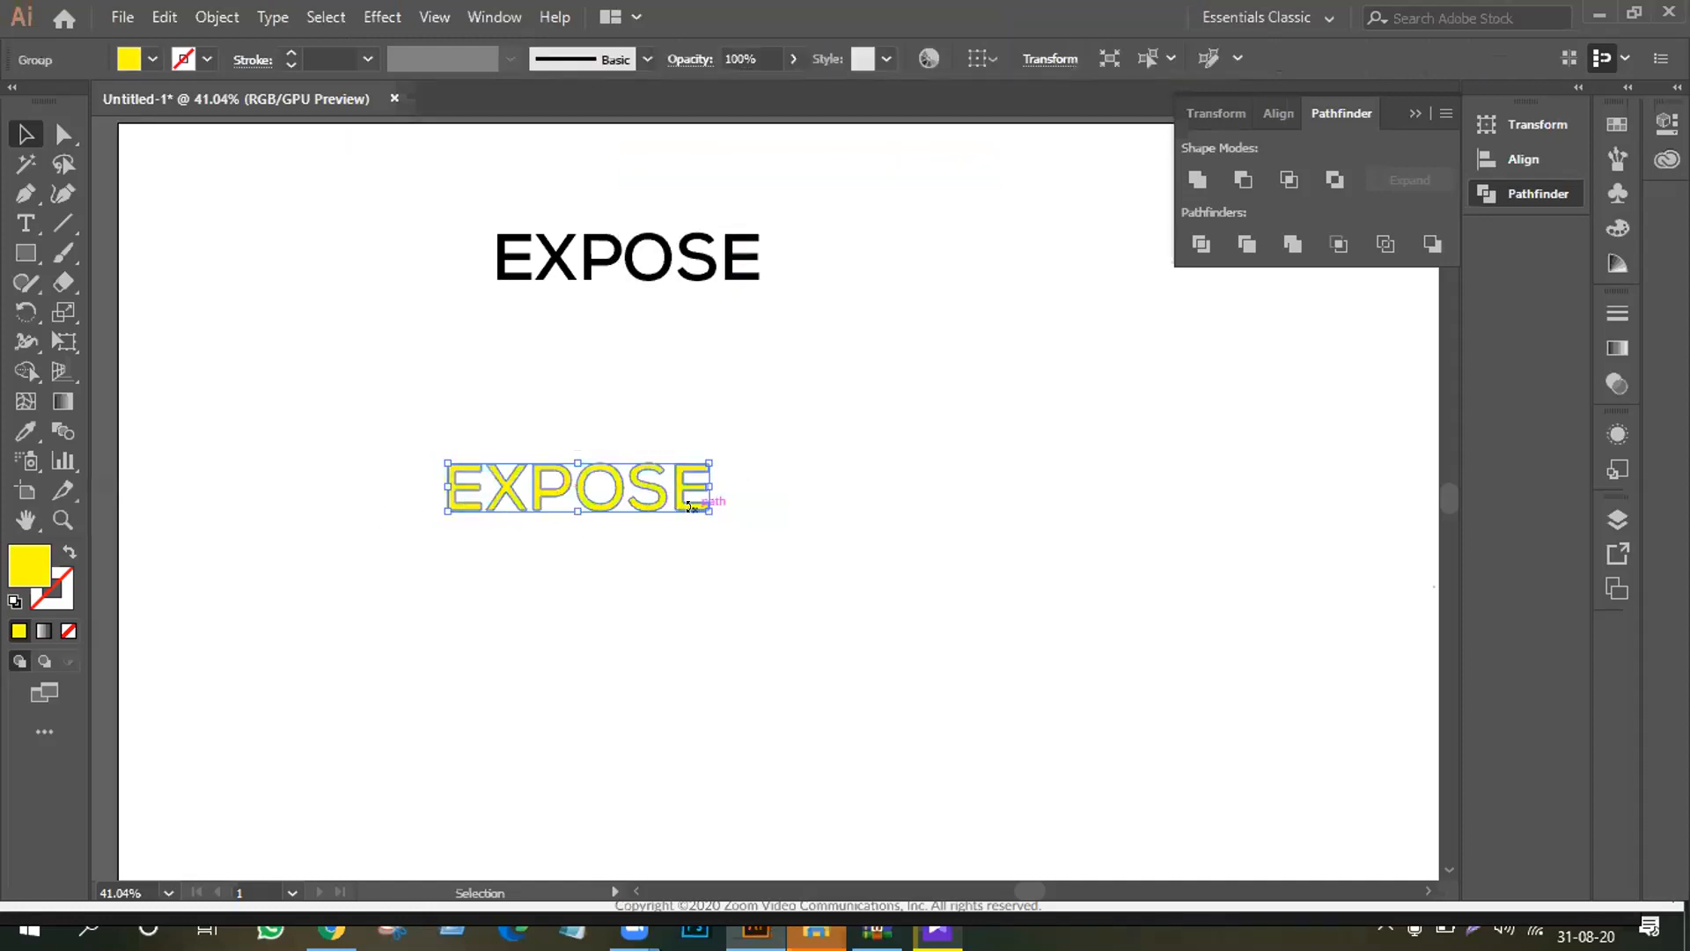
left_click(713, 663)
Step: Compare the editing options of the live black text, including its font styles, with those of the outlined yellow lettering
left_click(641, 254)
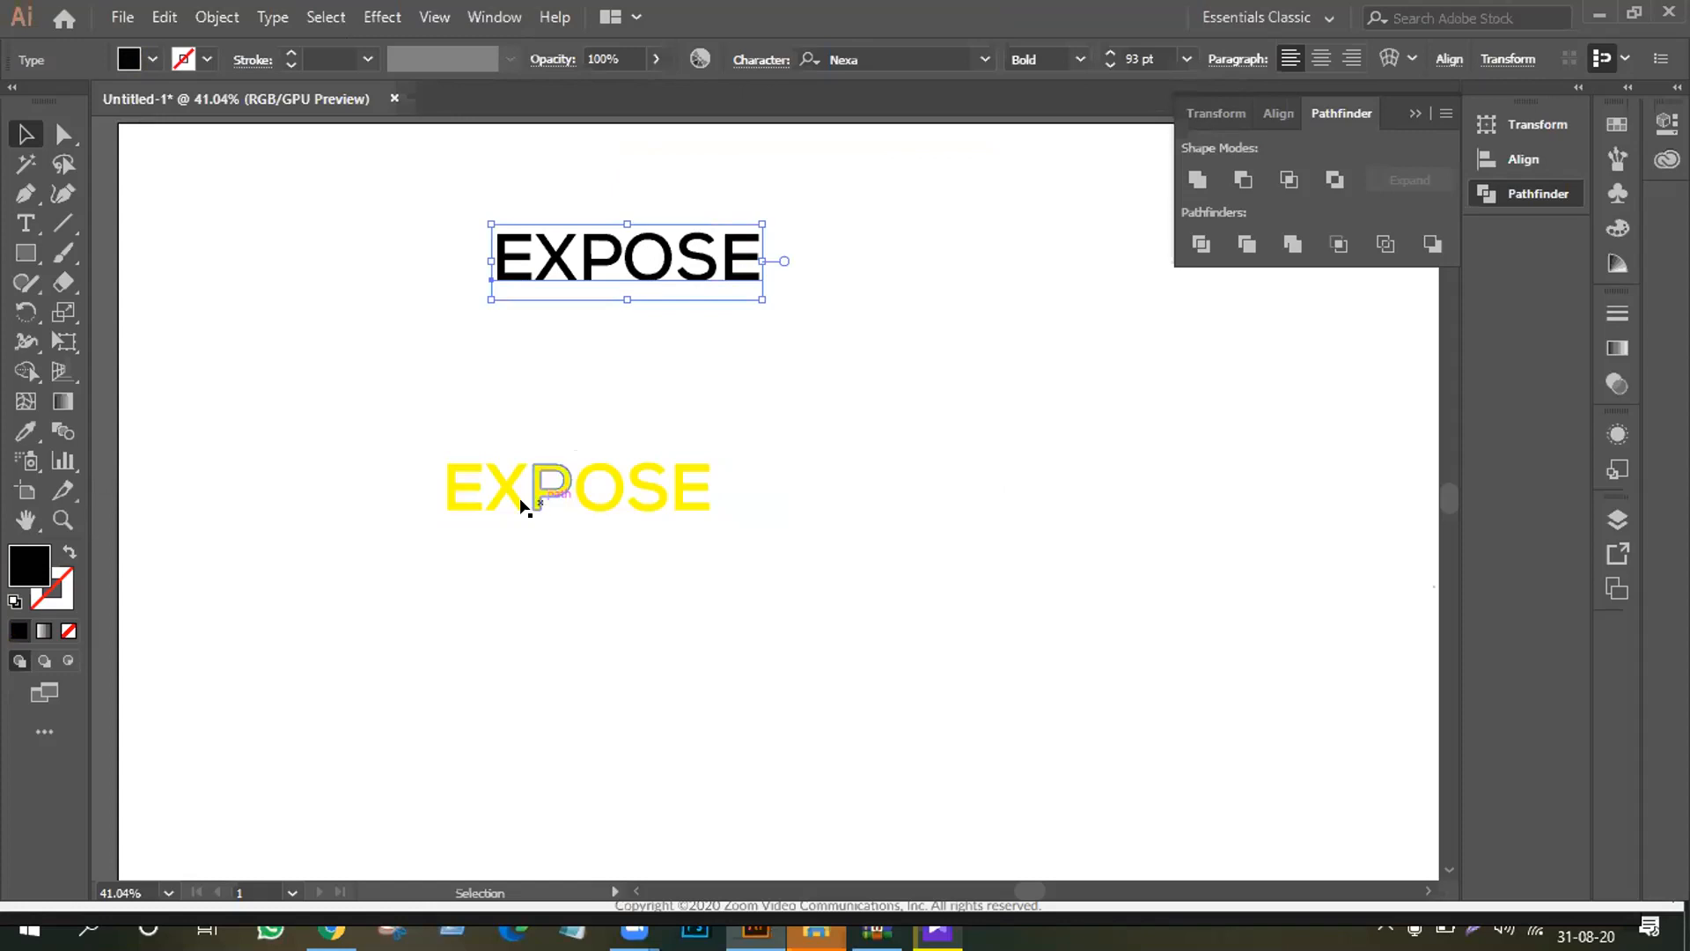
left_click_drag(652, 572, 942, 622)
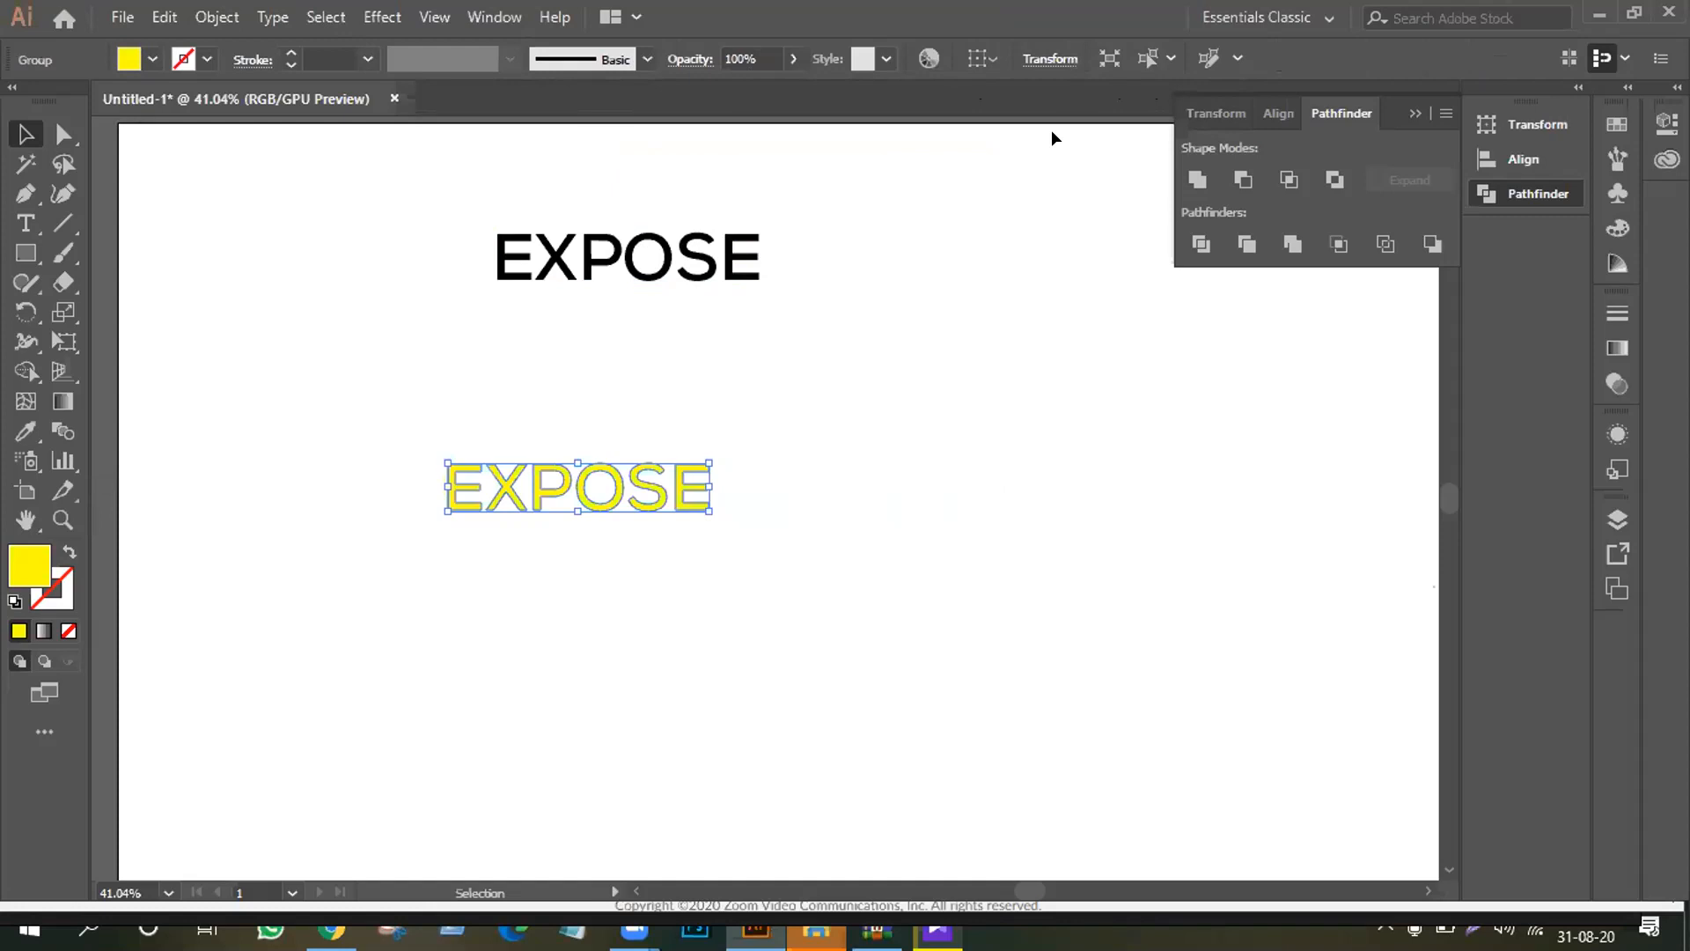
left_click(626, 268)
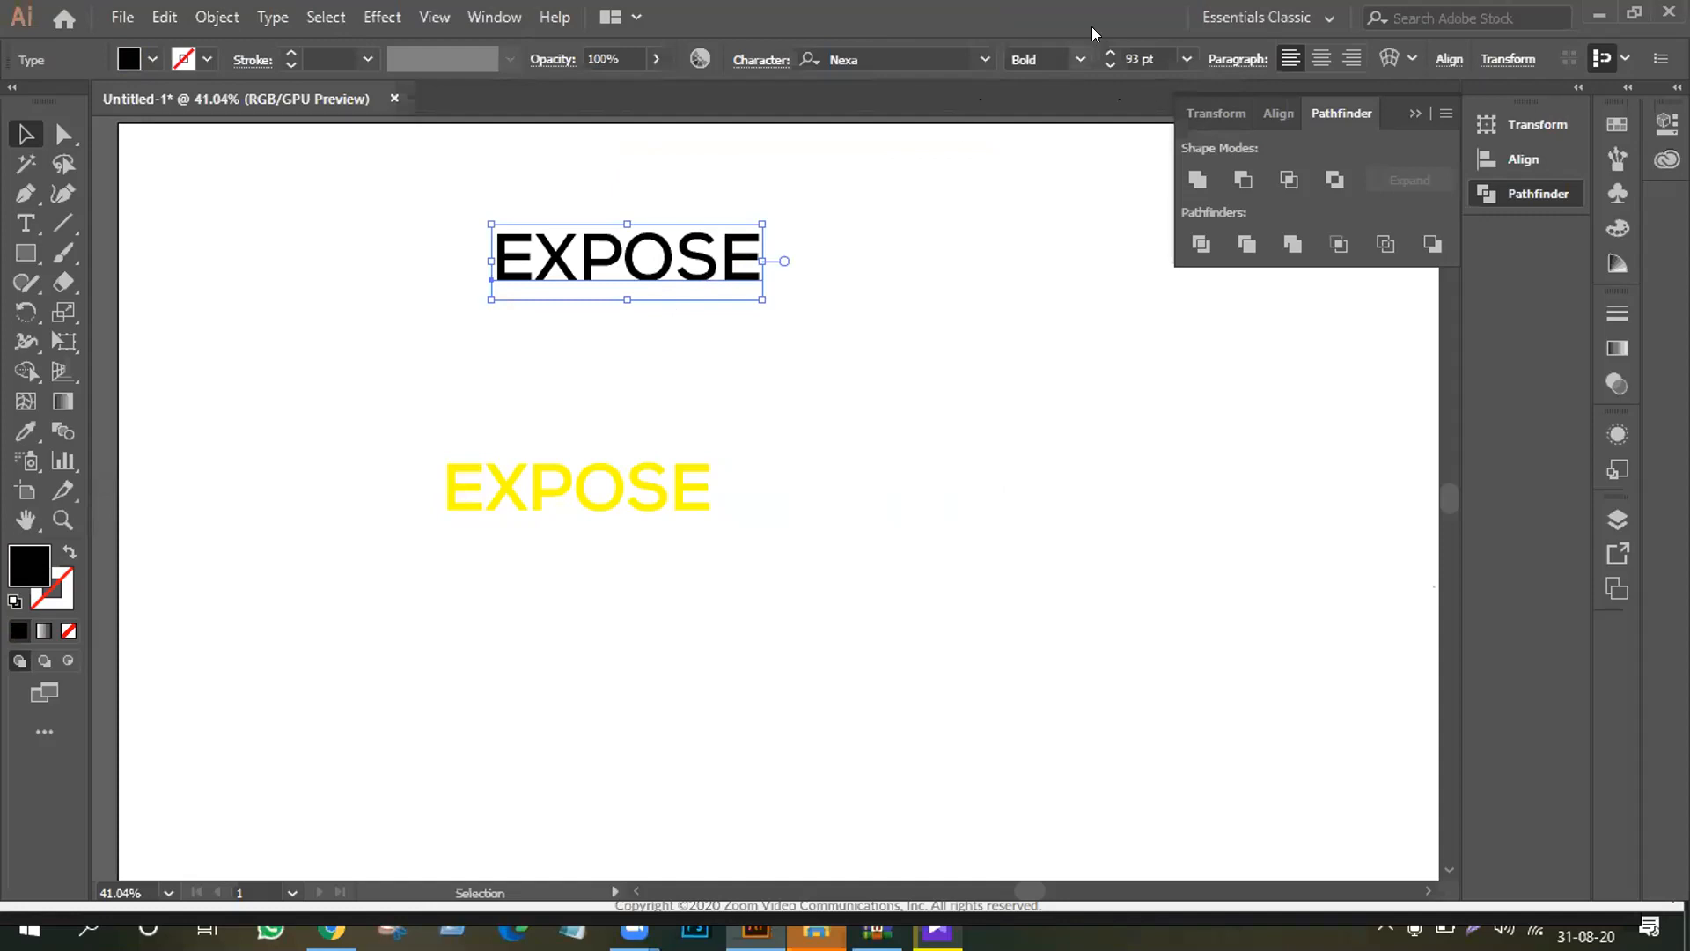
left_click(1075, 51)
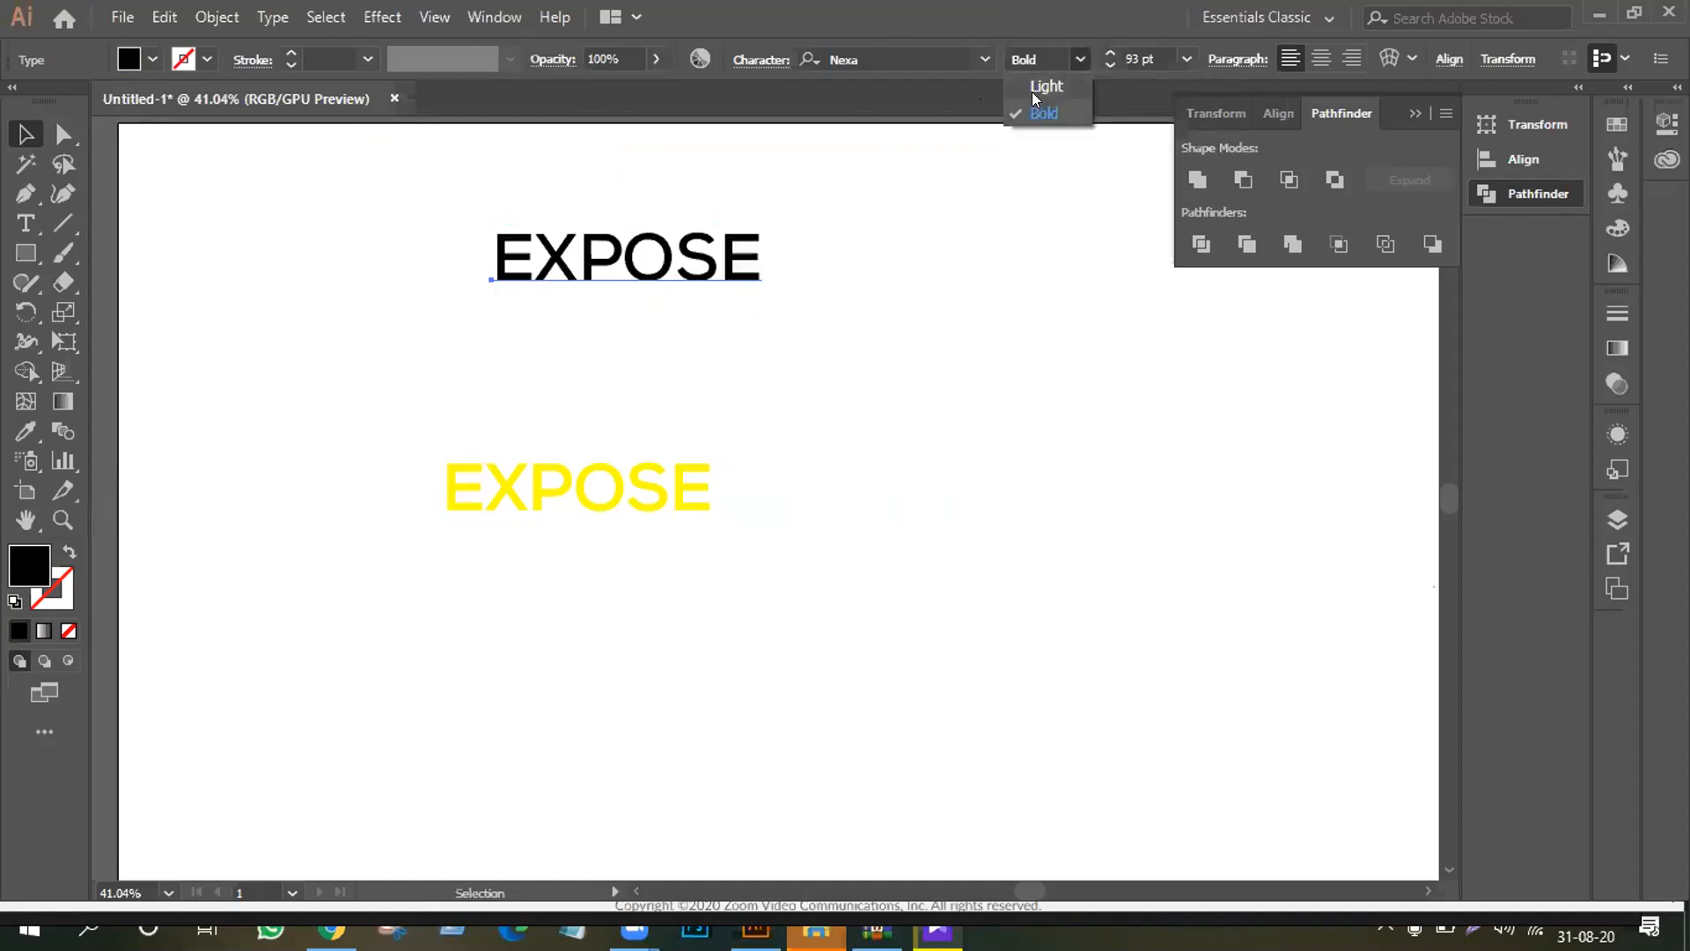
left_click(1028, 181)
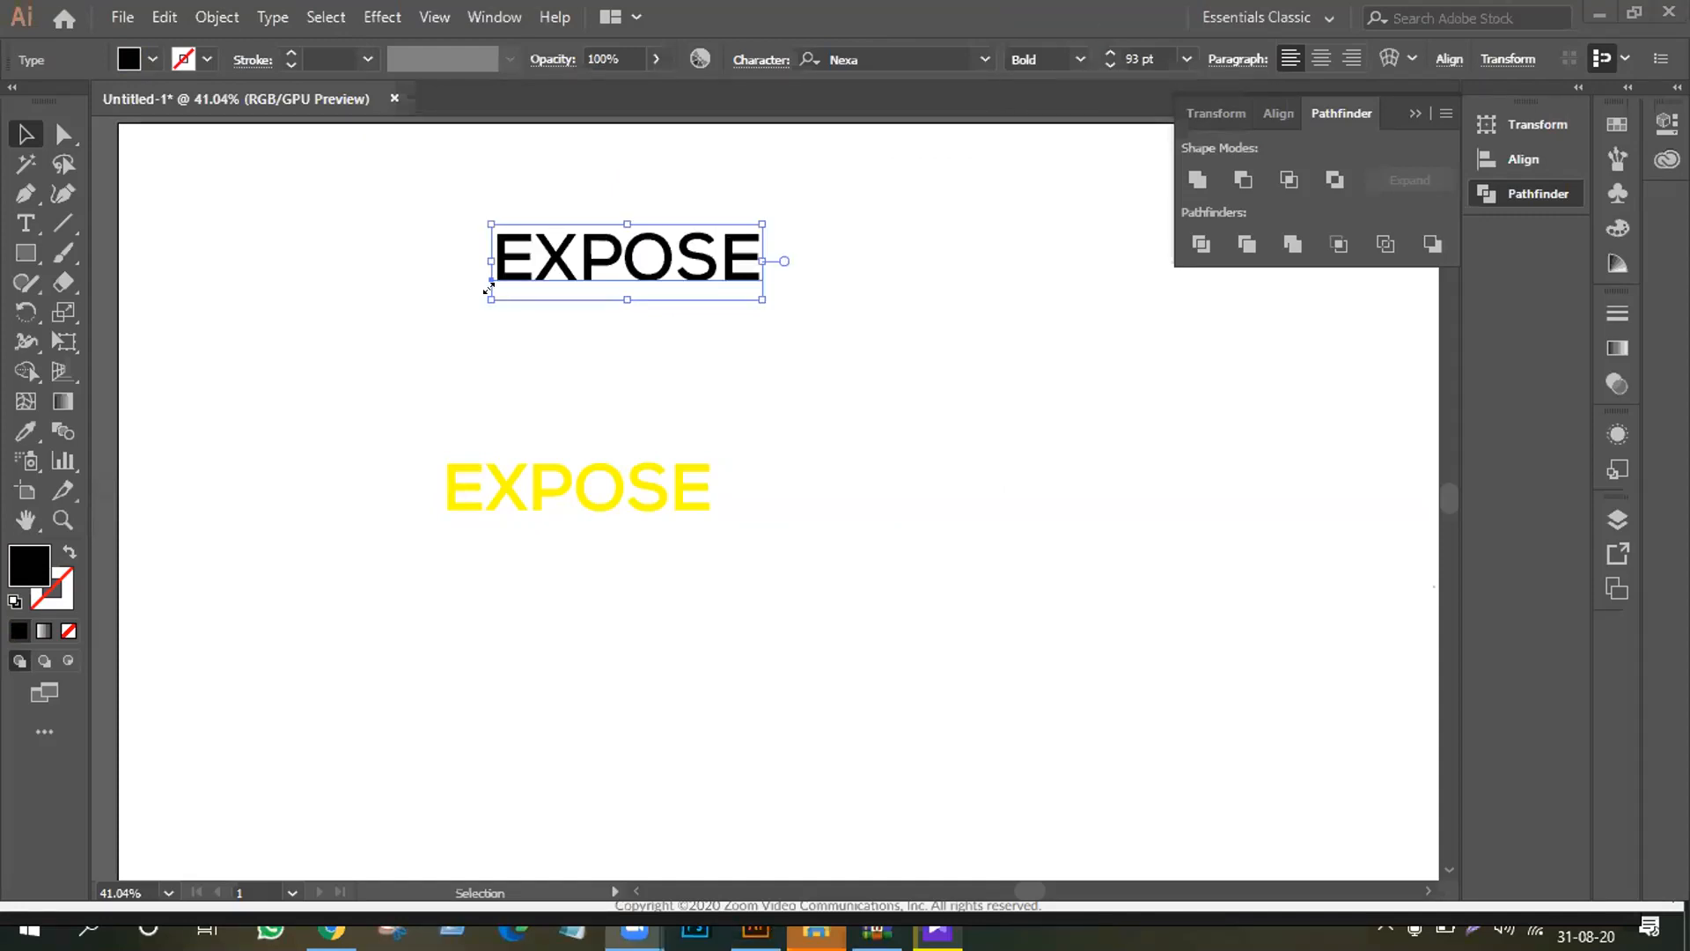
left_click(653, 483)
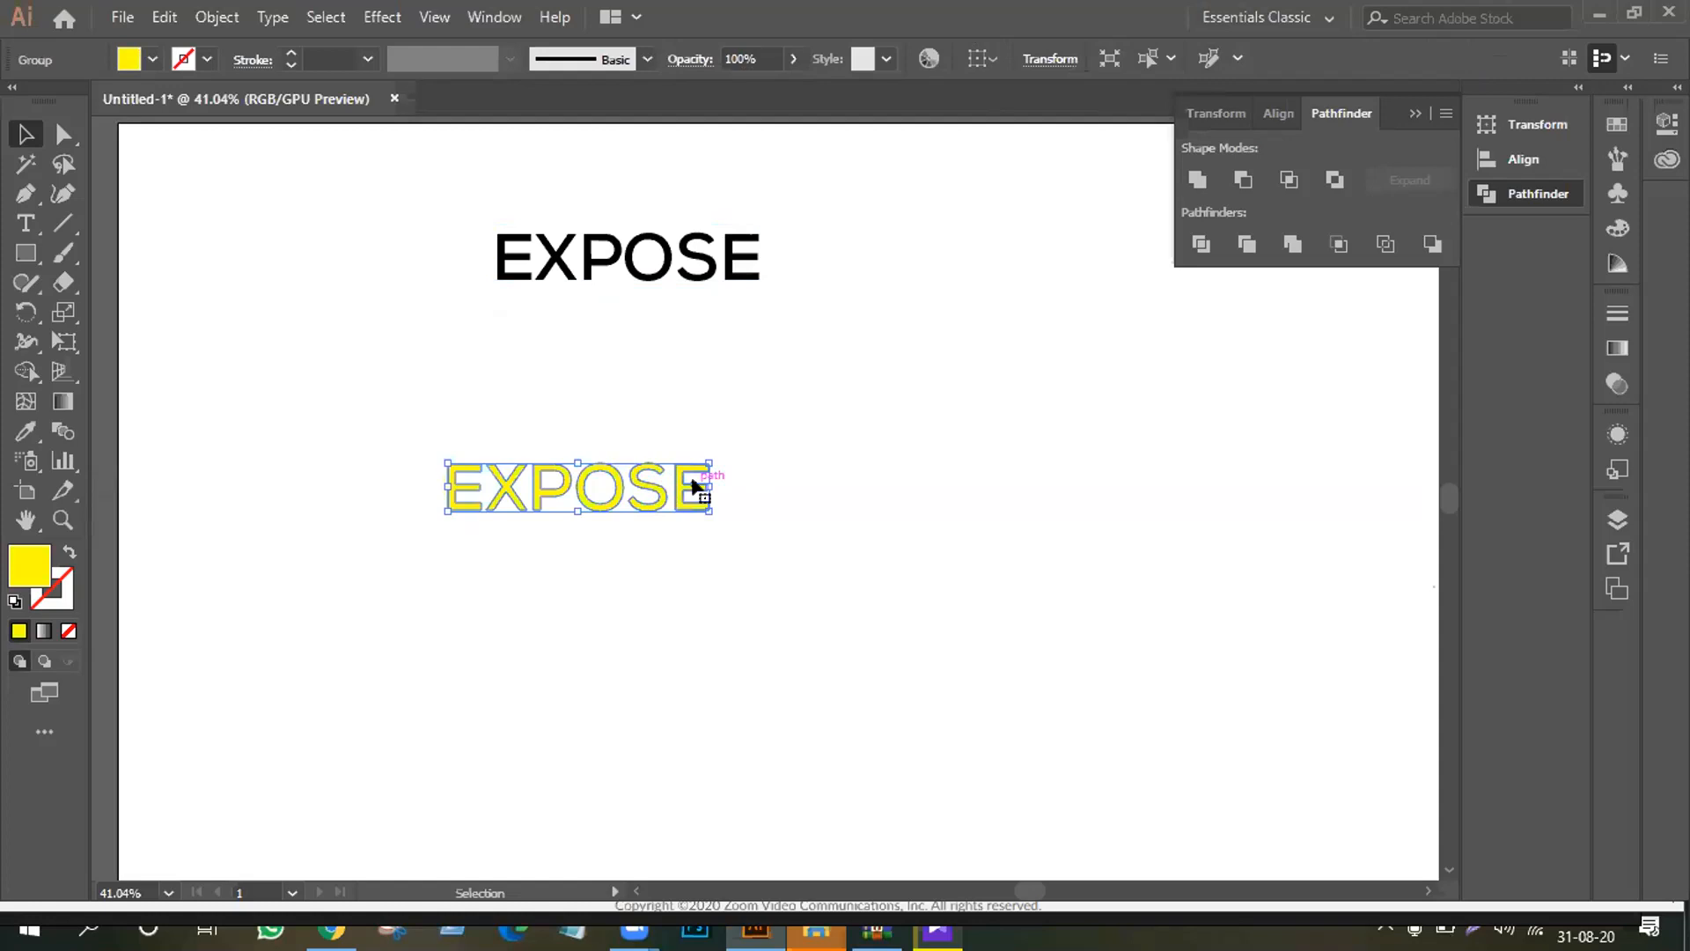
Step: Copy the black EXPOSE text to its lower left and set the original's tracking to 500
left_click(618, 262)
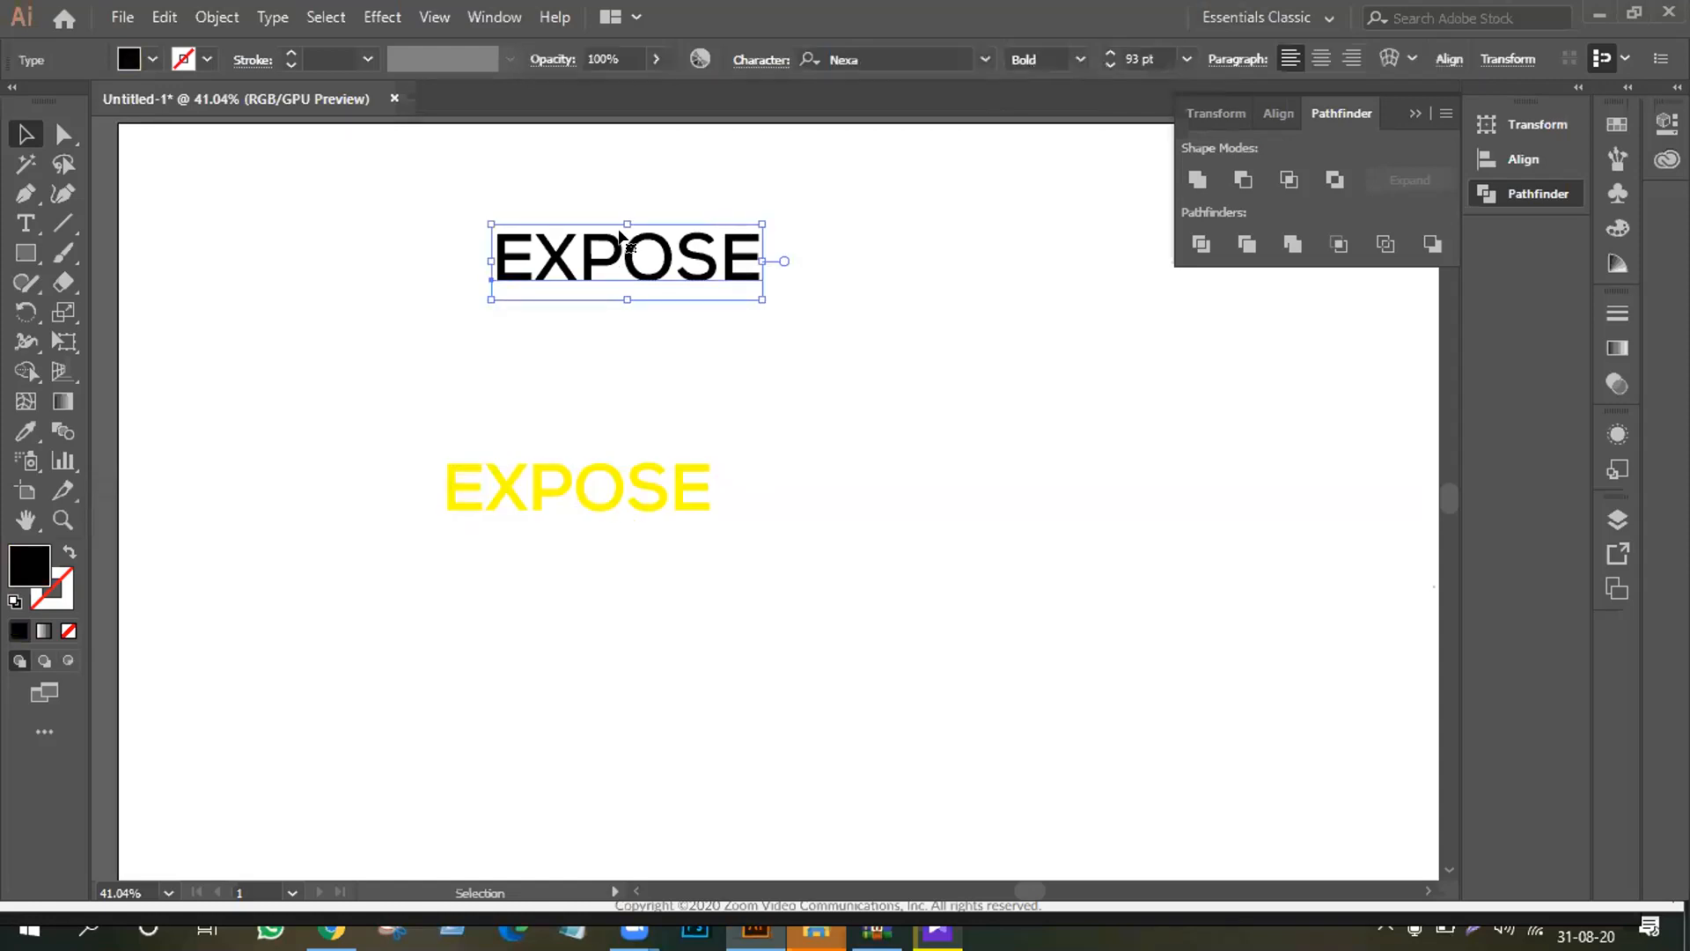
left_click_drag(618, 236, 385, 318)
left_click(555, 282)
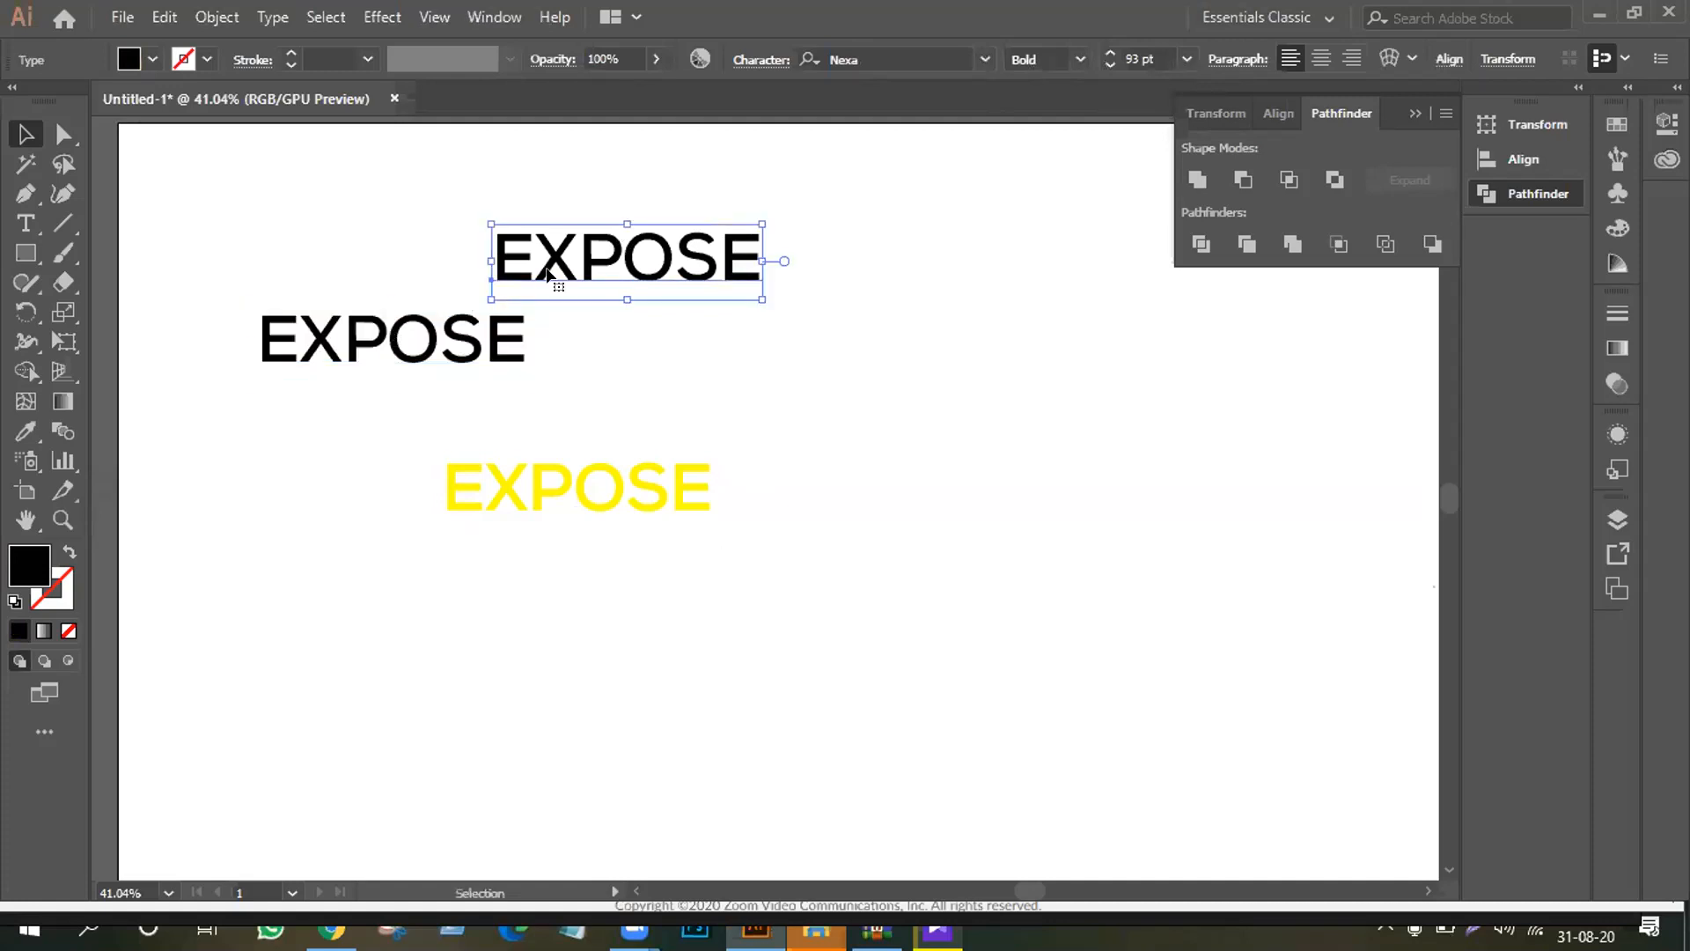
left_click(752, 64)
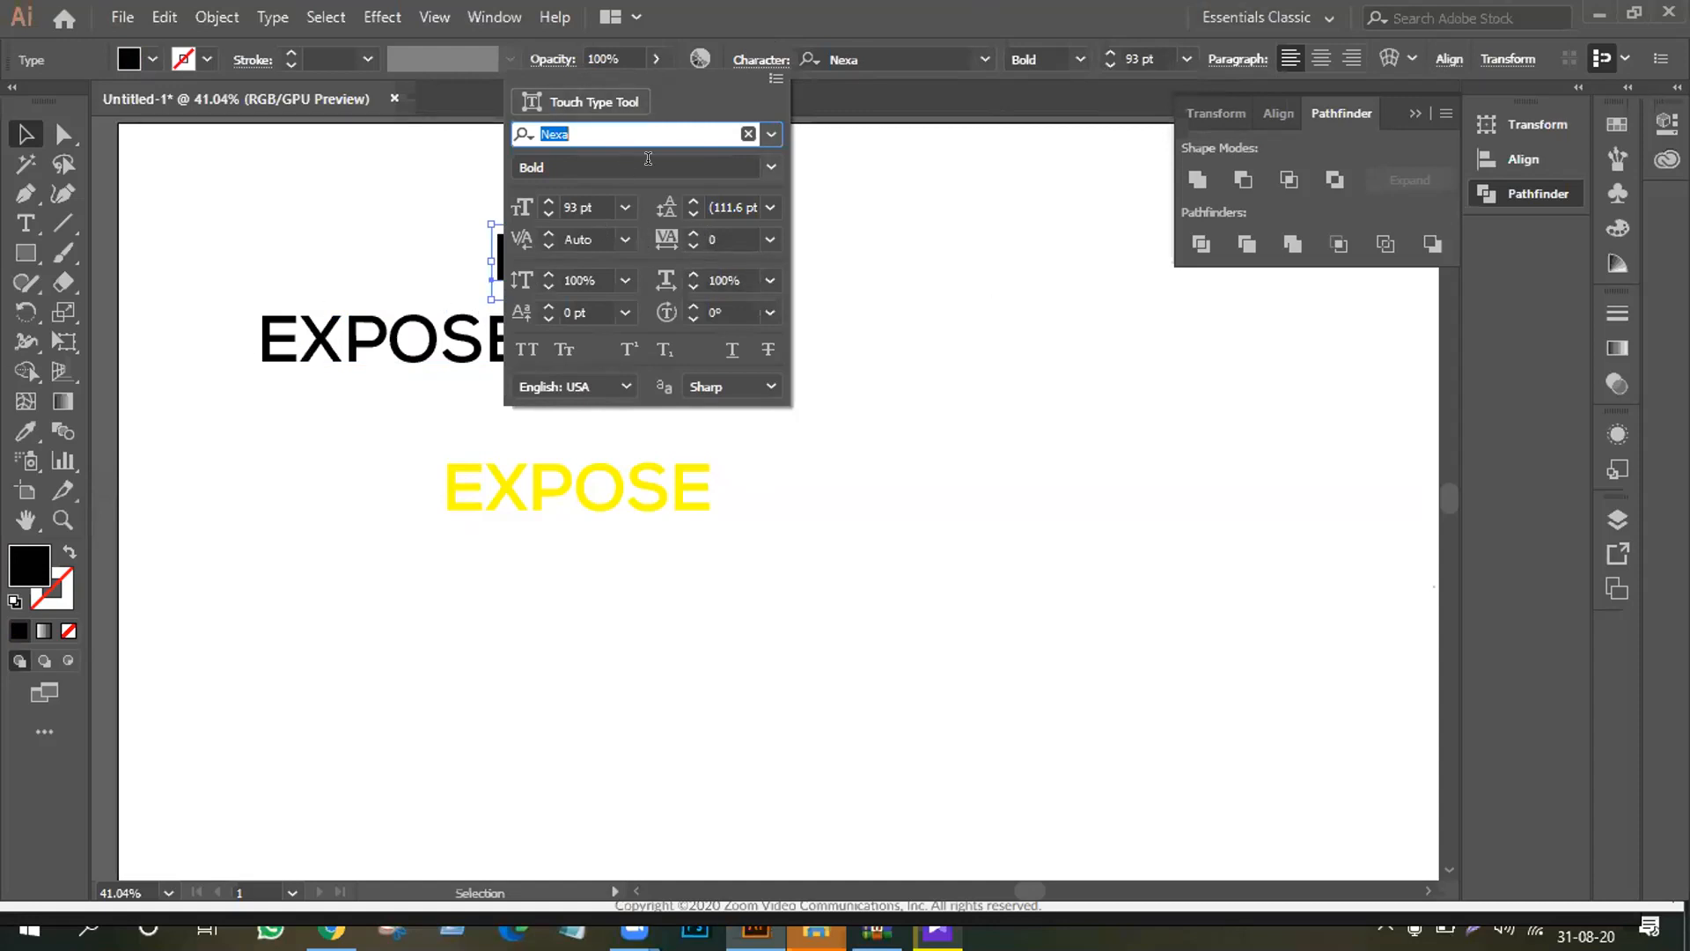
left_click(717, 232)
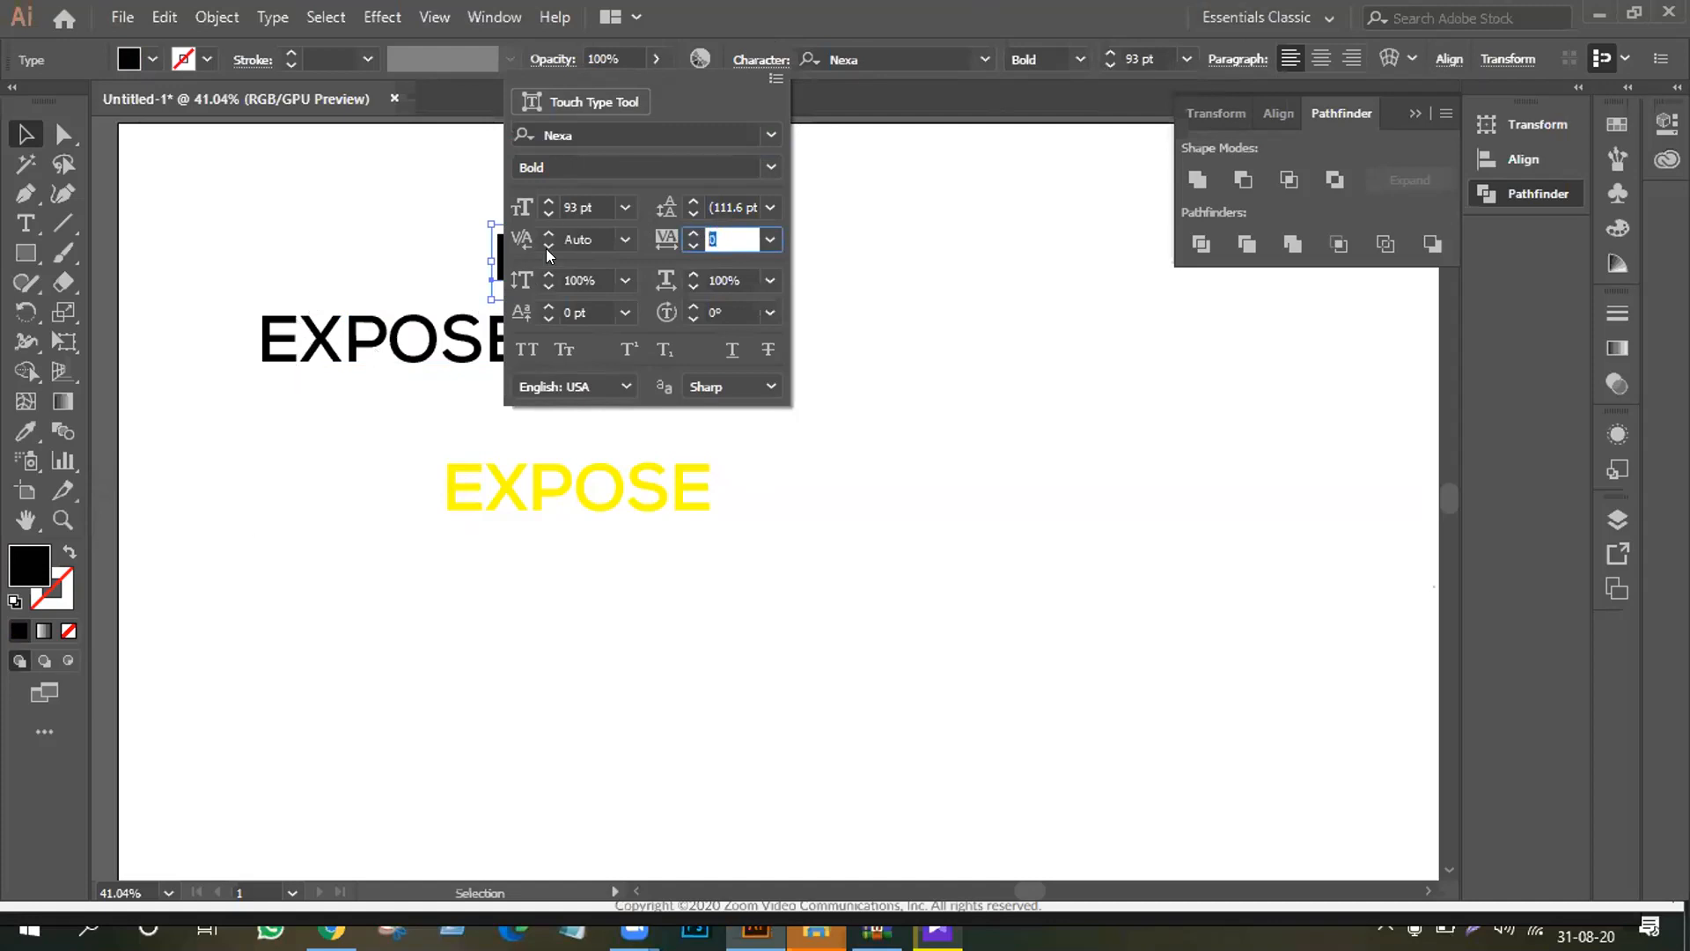
type("500")
key("Return")
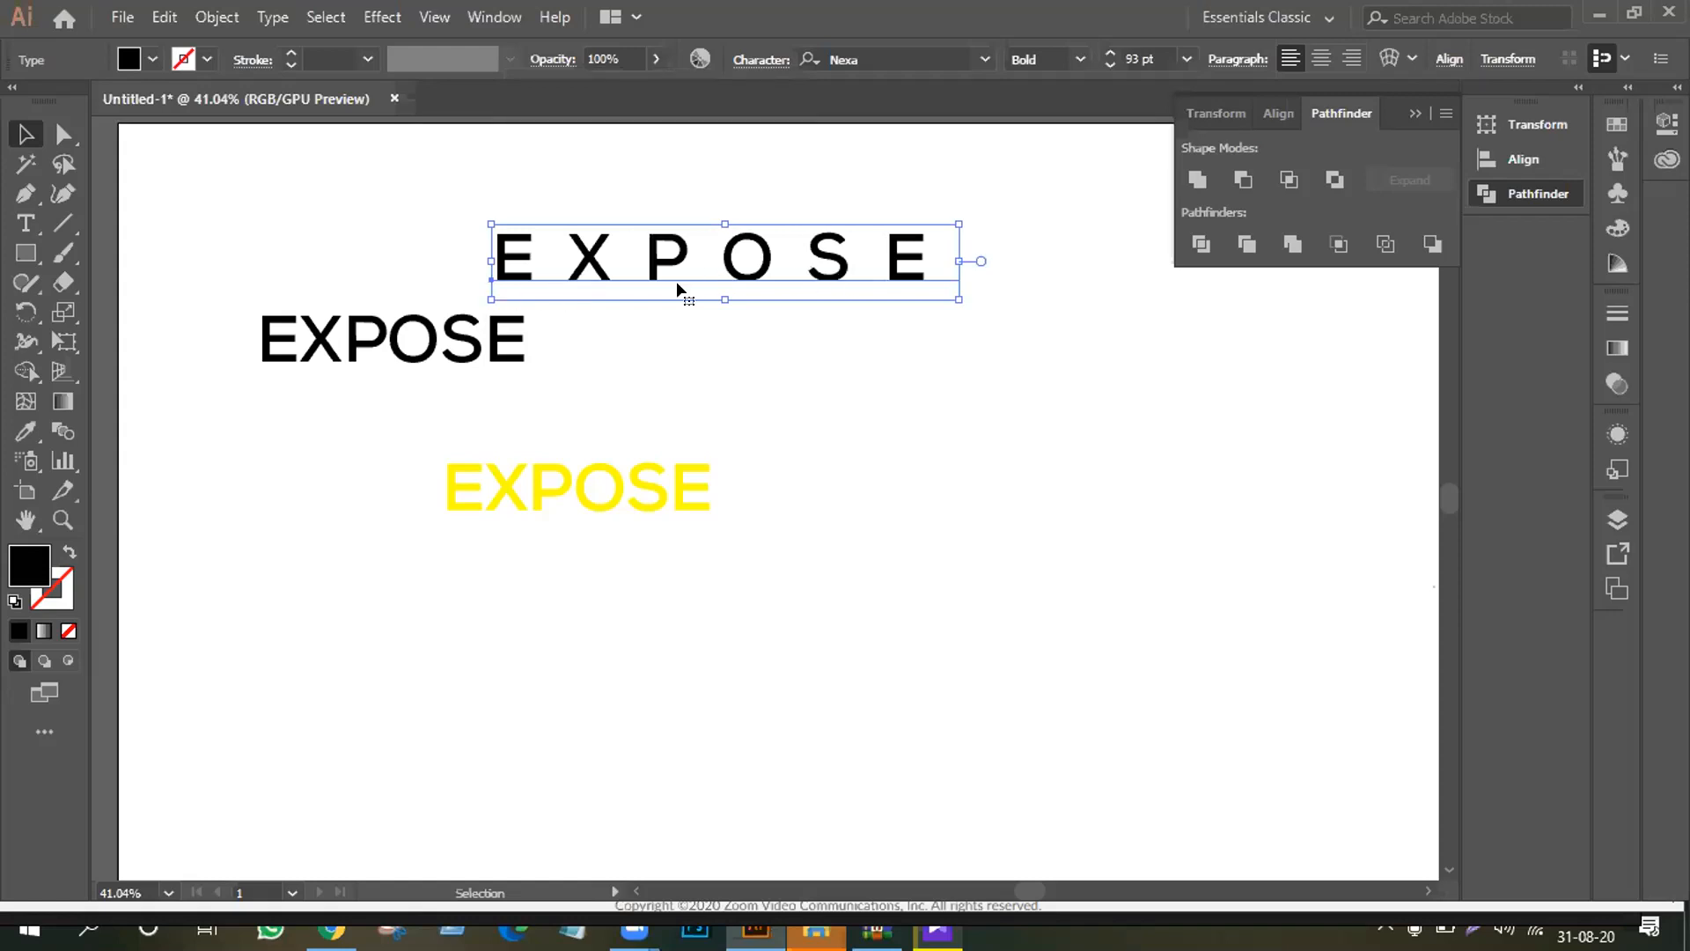
Step: Move the unspaced black text to the right of the yellow lettering and the widely spaced text to the artboard's upper left
left_click_drag(698, 261, 792, 307)
left_click(777, 426)
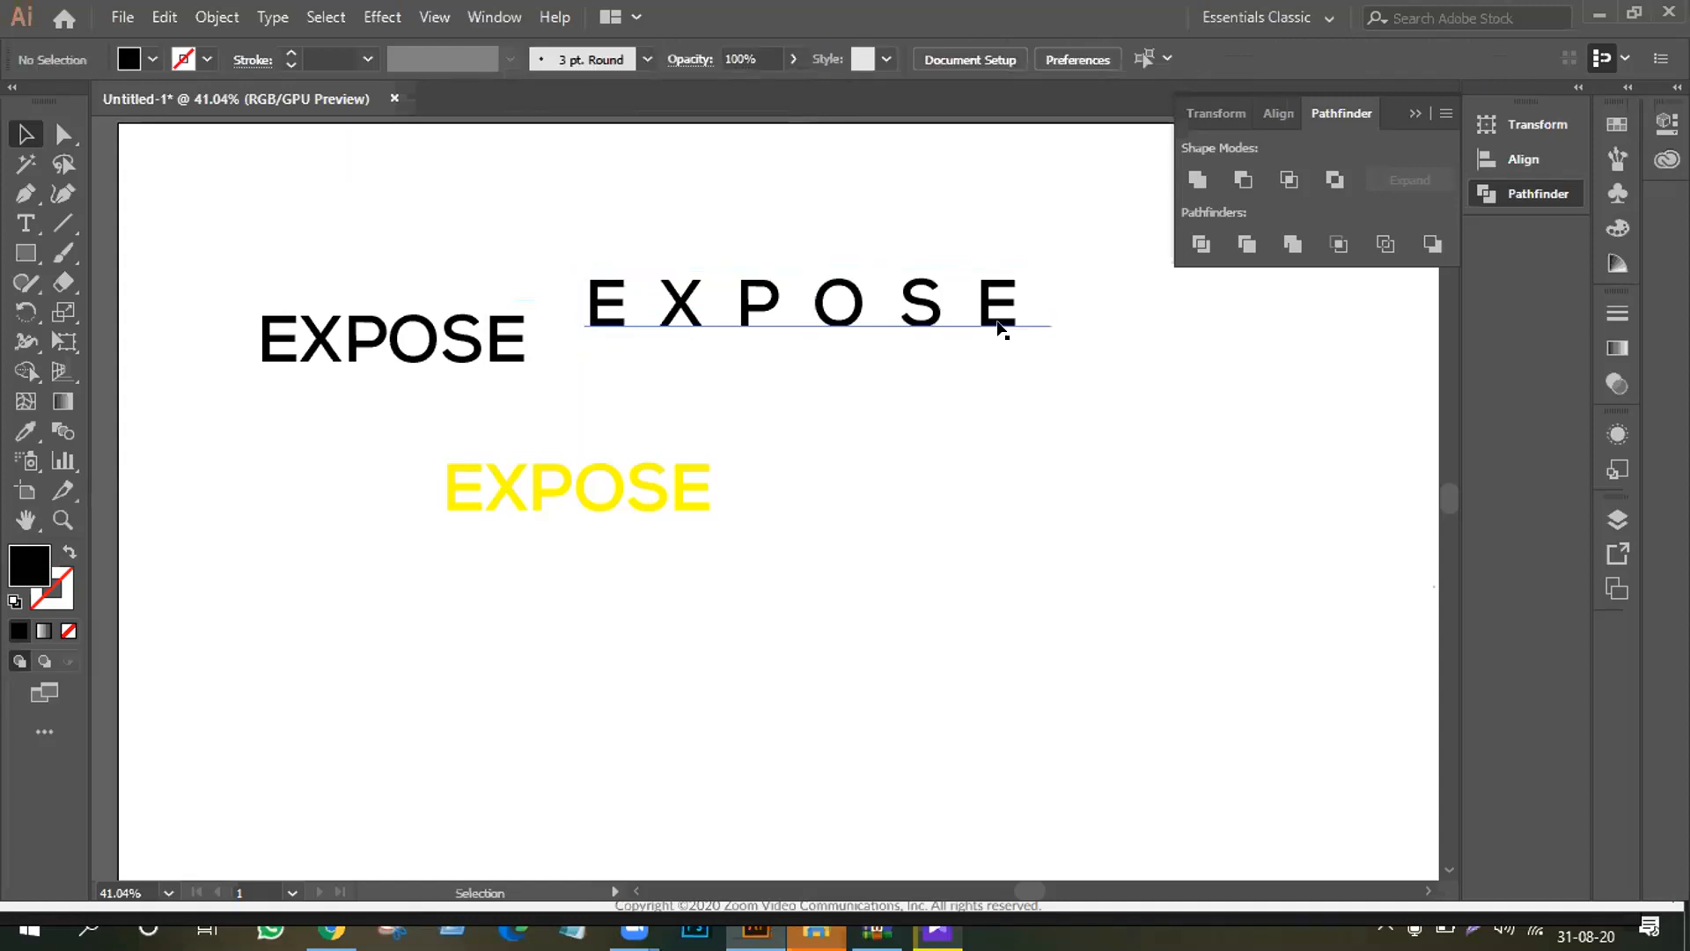
left_click_drag(475, 331, 1151, 514)
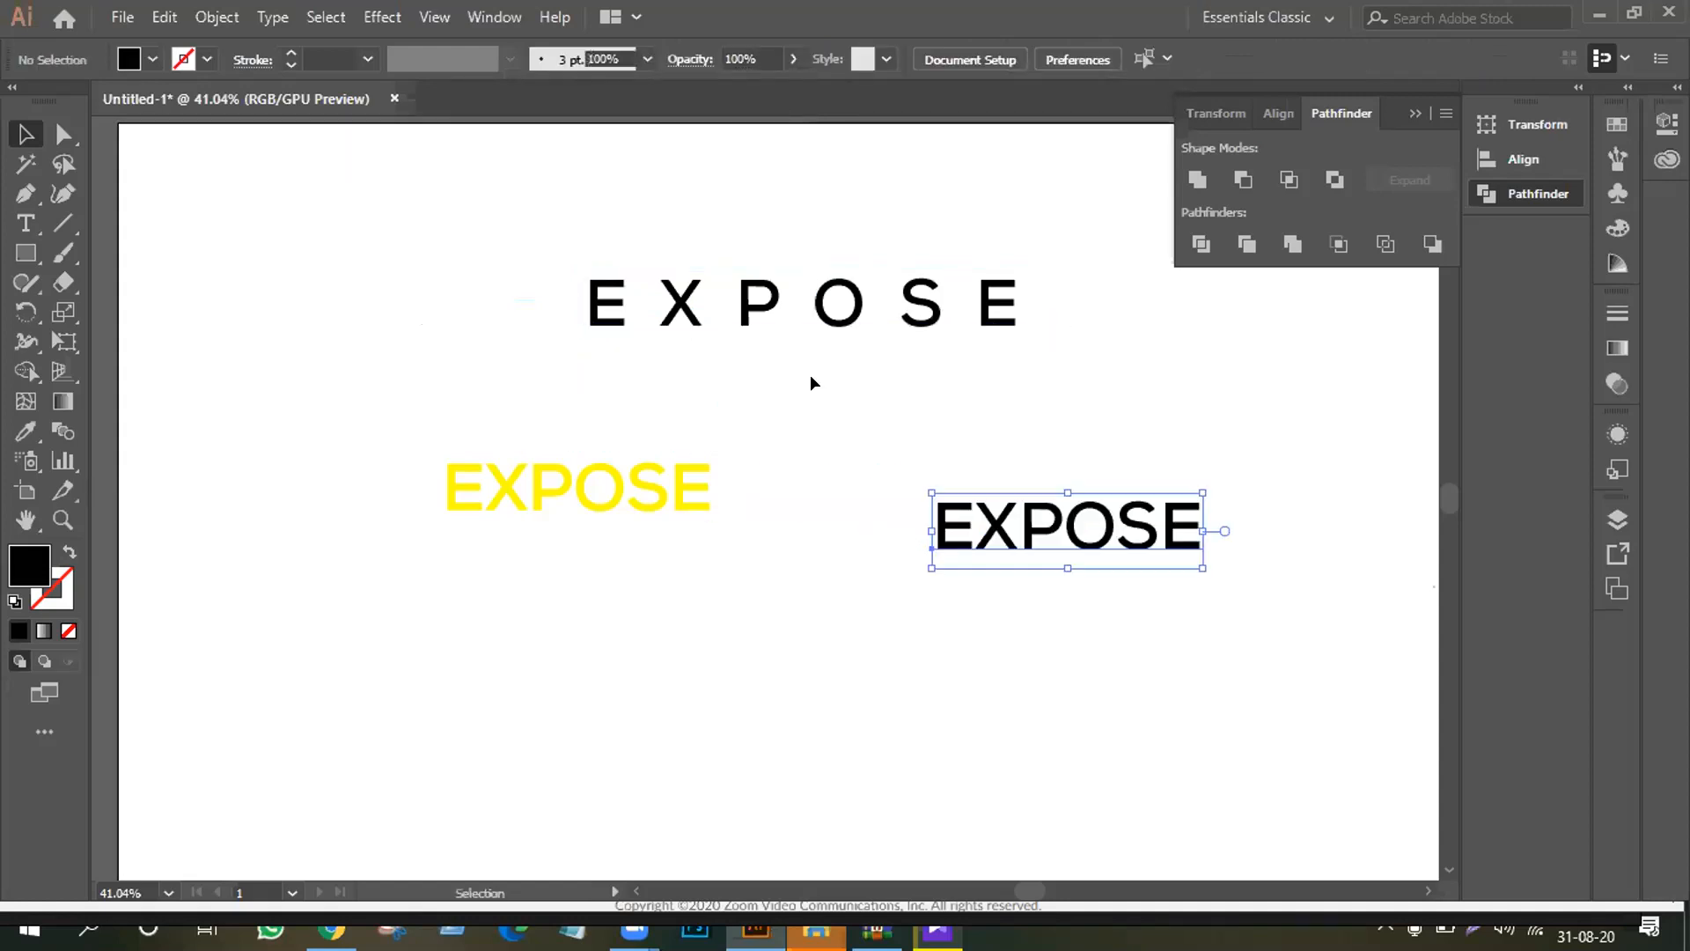
left_click_drag(770, 324, 363, 304)
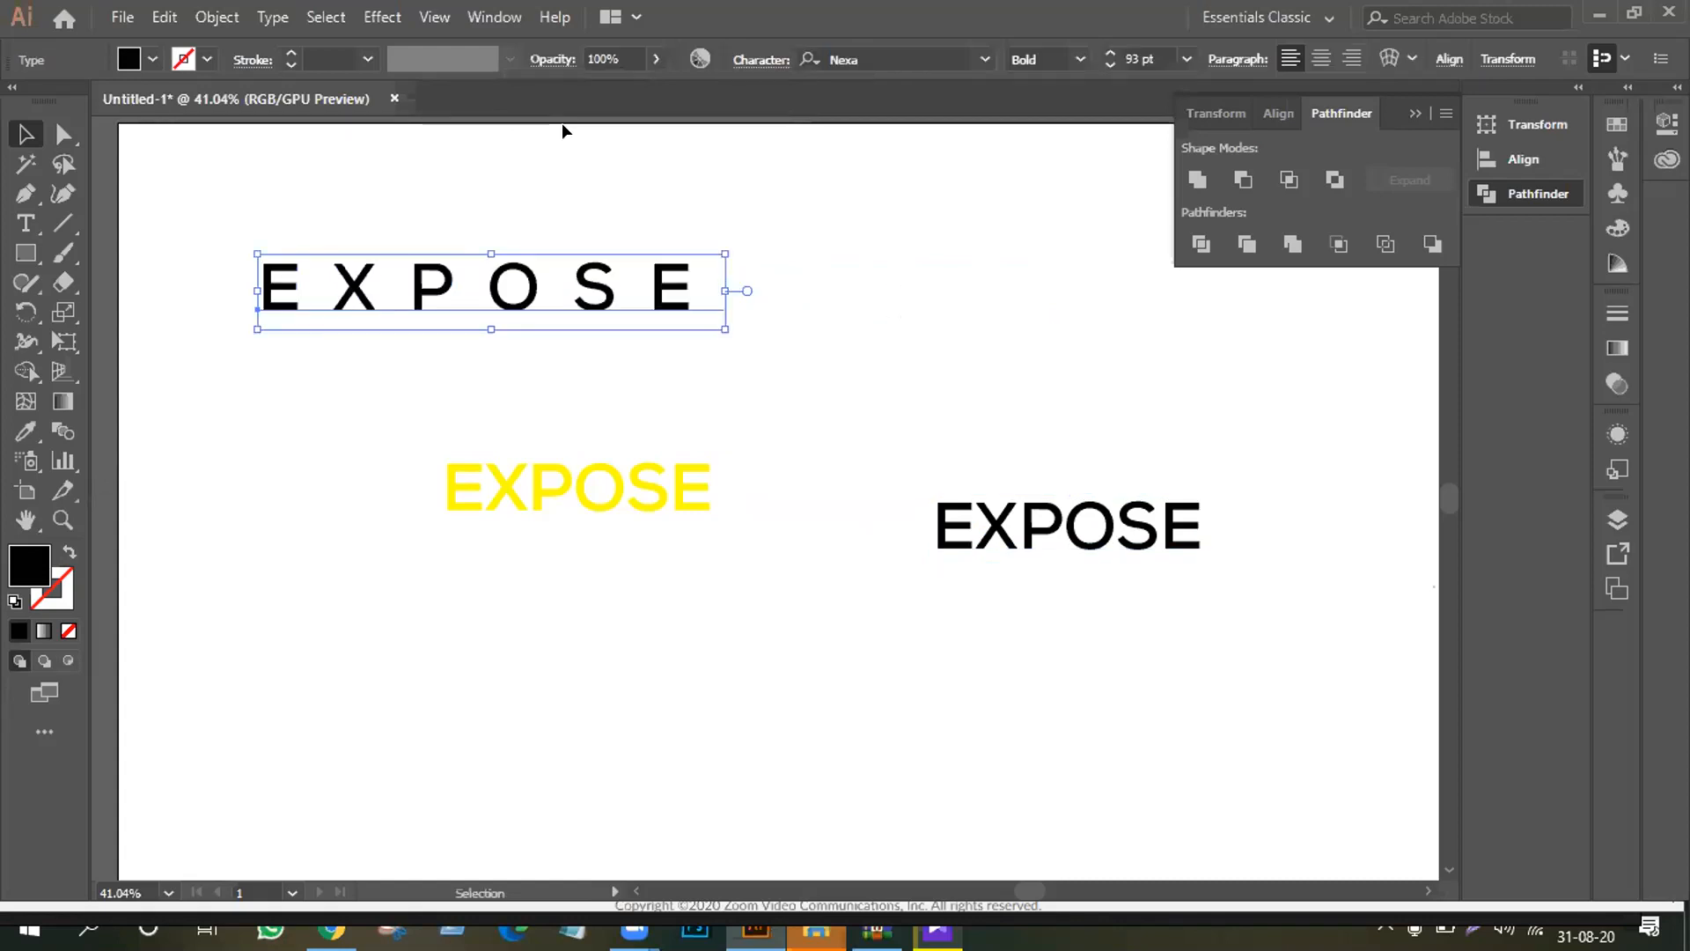
Step: Increase the tracking of the widely spaced EXPOSE text to 700
left_click(762, 59)
left_click(761, 60)
left_click(757, 52)
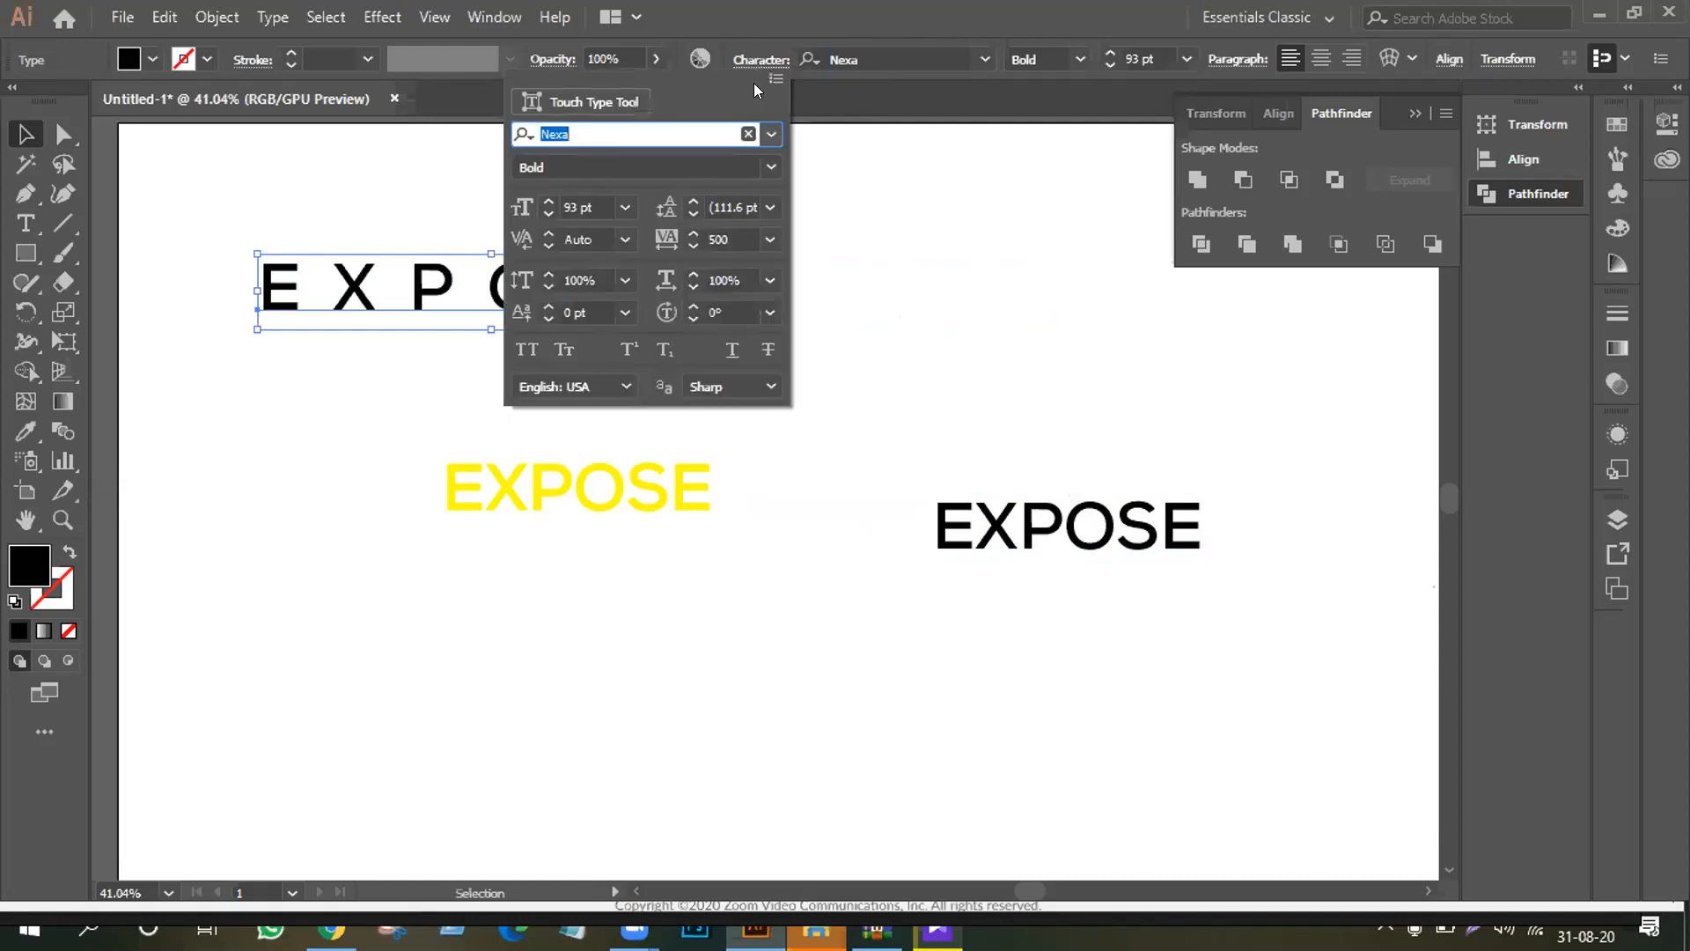
left_click(692, 231)
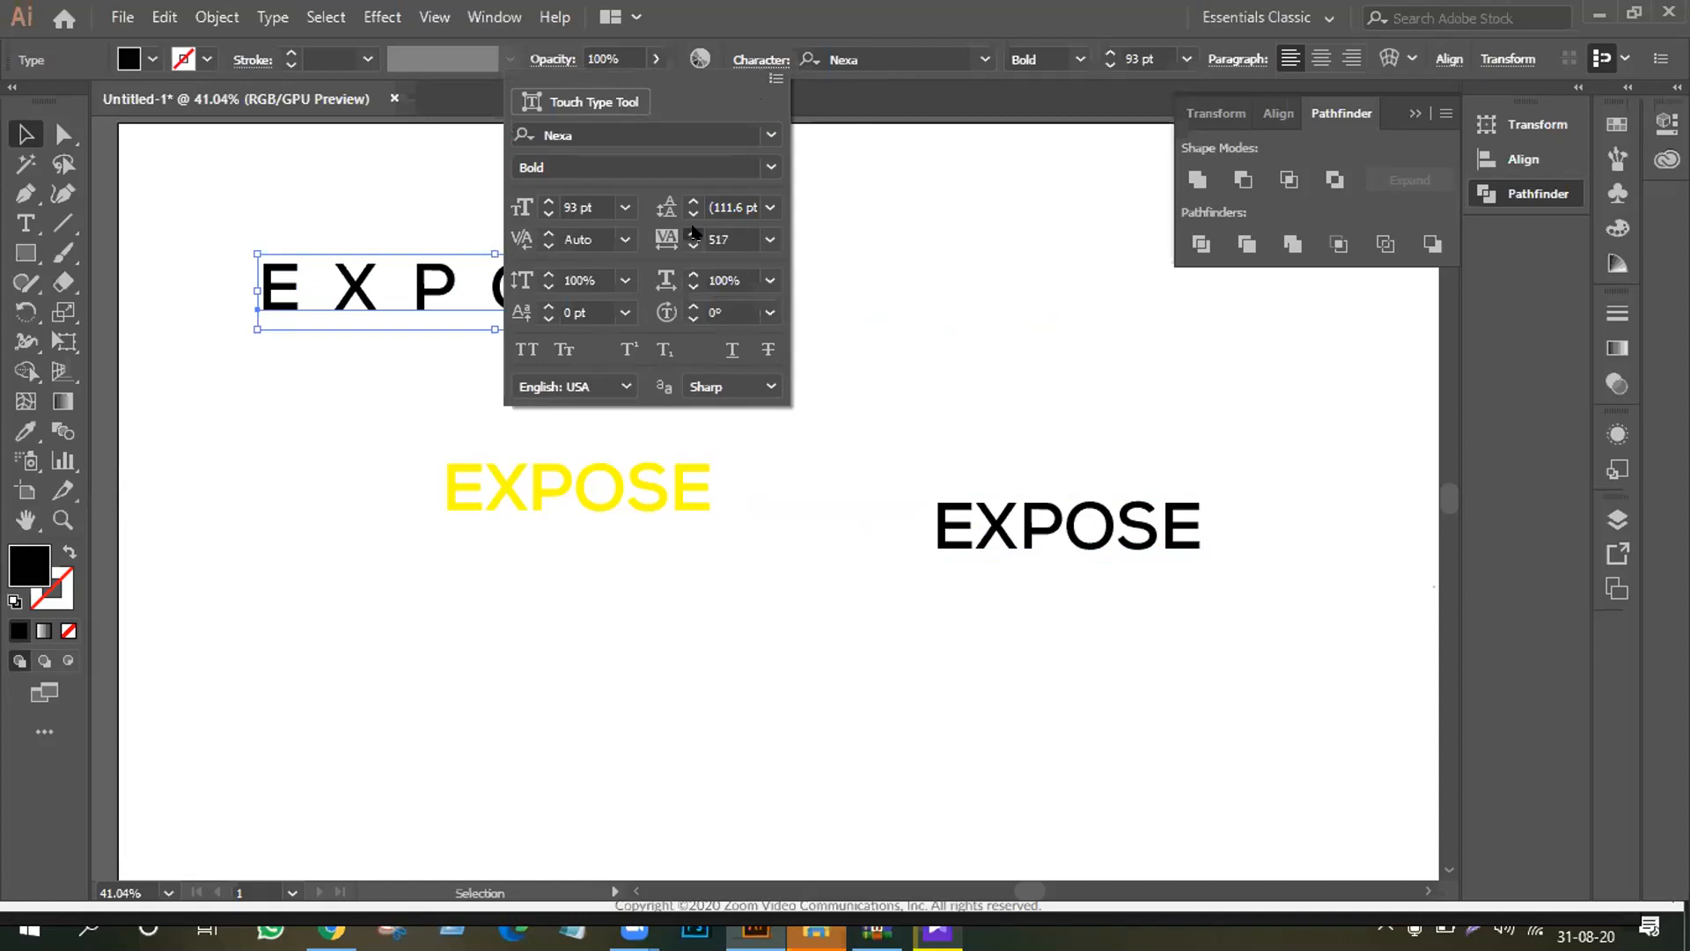
left_click(725, 234)
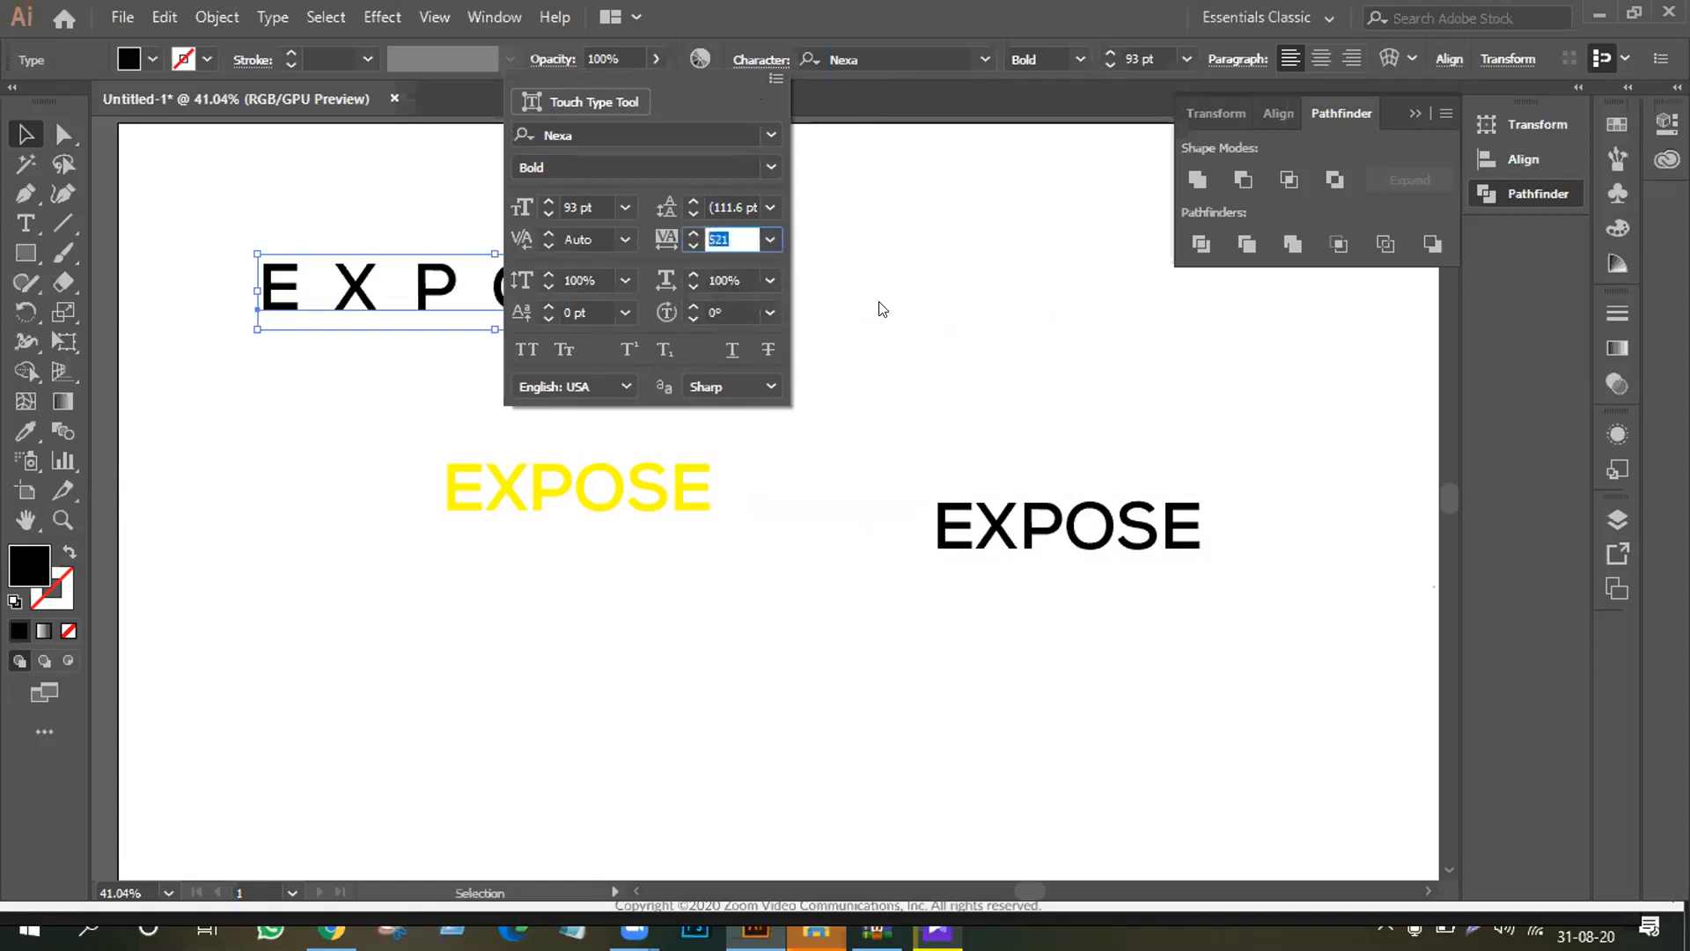
type("700")
key("Return")
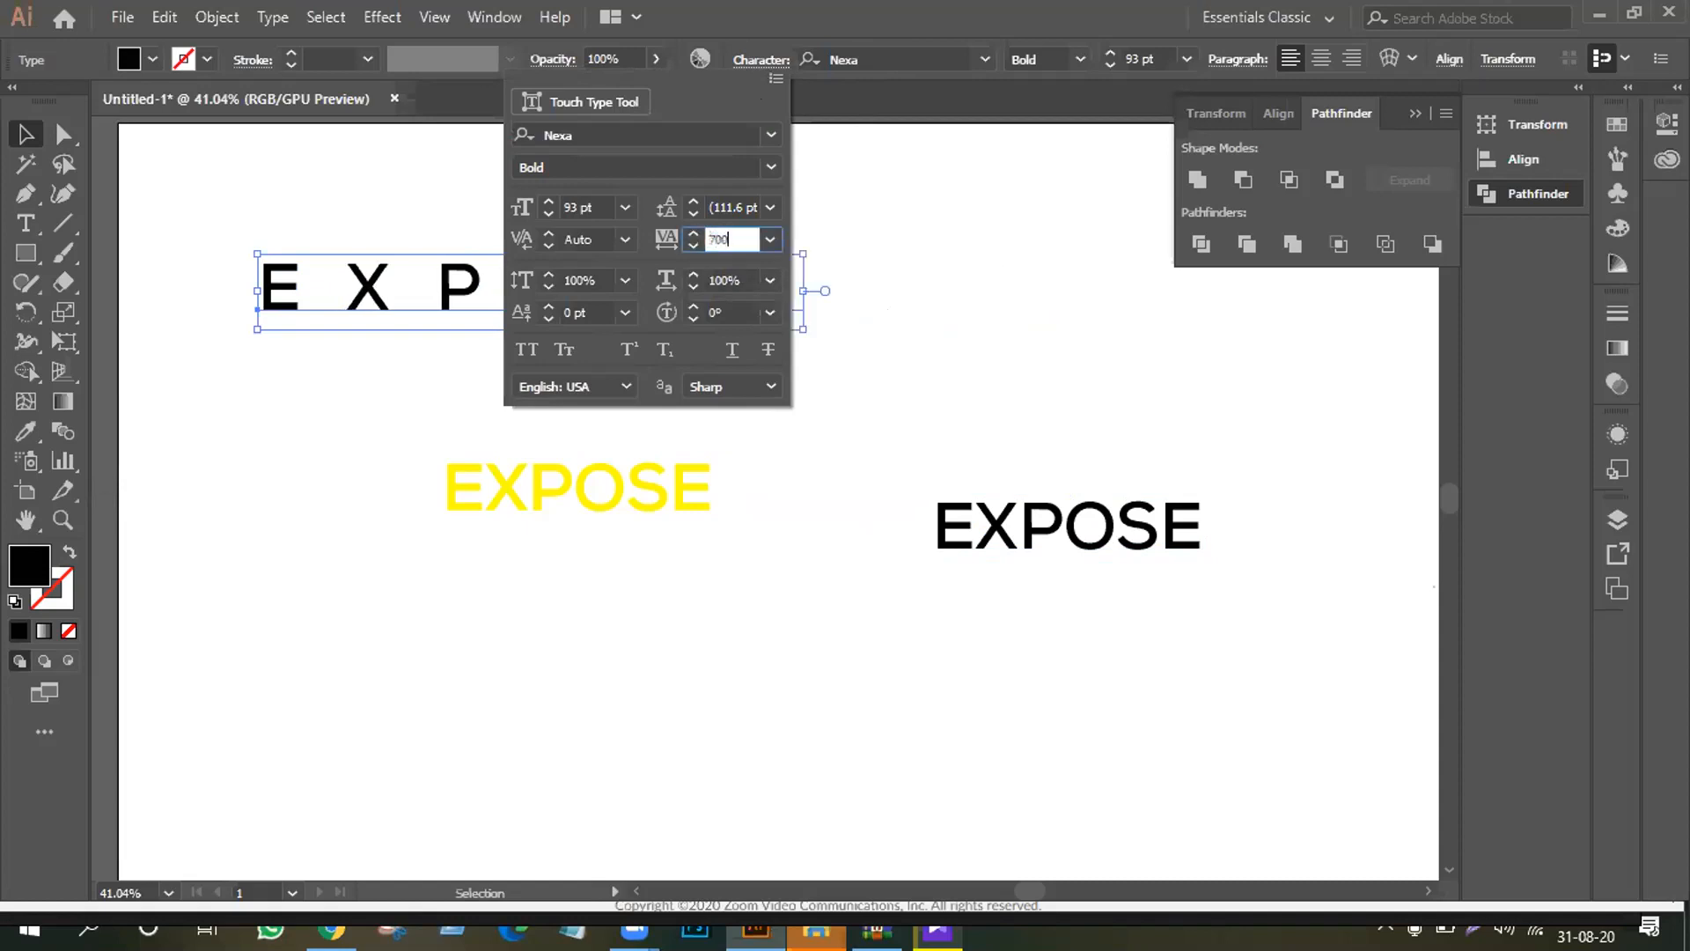
Step: Move the widely spaced EXPOSE text into the artboard's upper-left corner and the unspaced black text to the upper right
left_click(362, 333)
left_click_drag(388, 320, 267, 254)
left_click(338, 366)
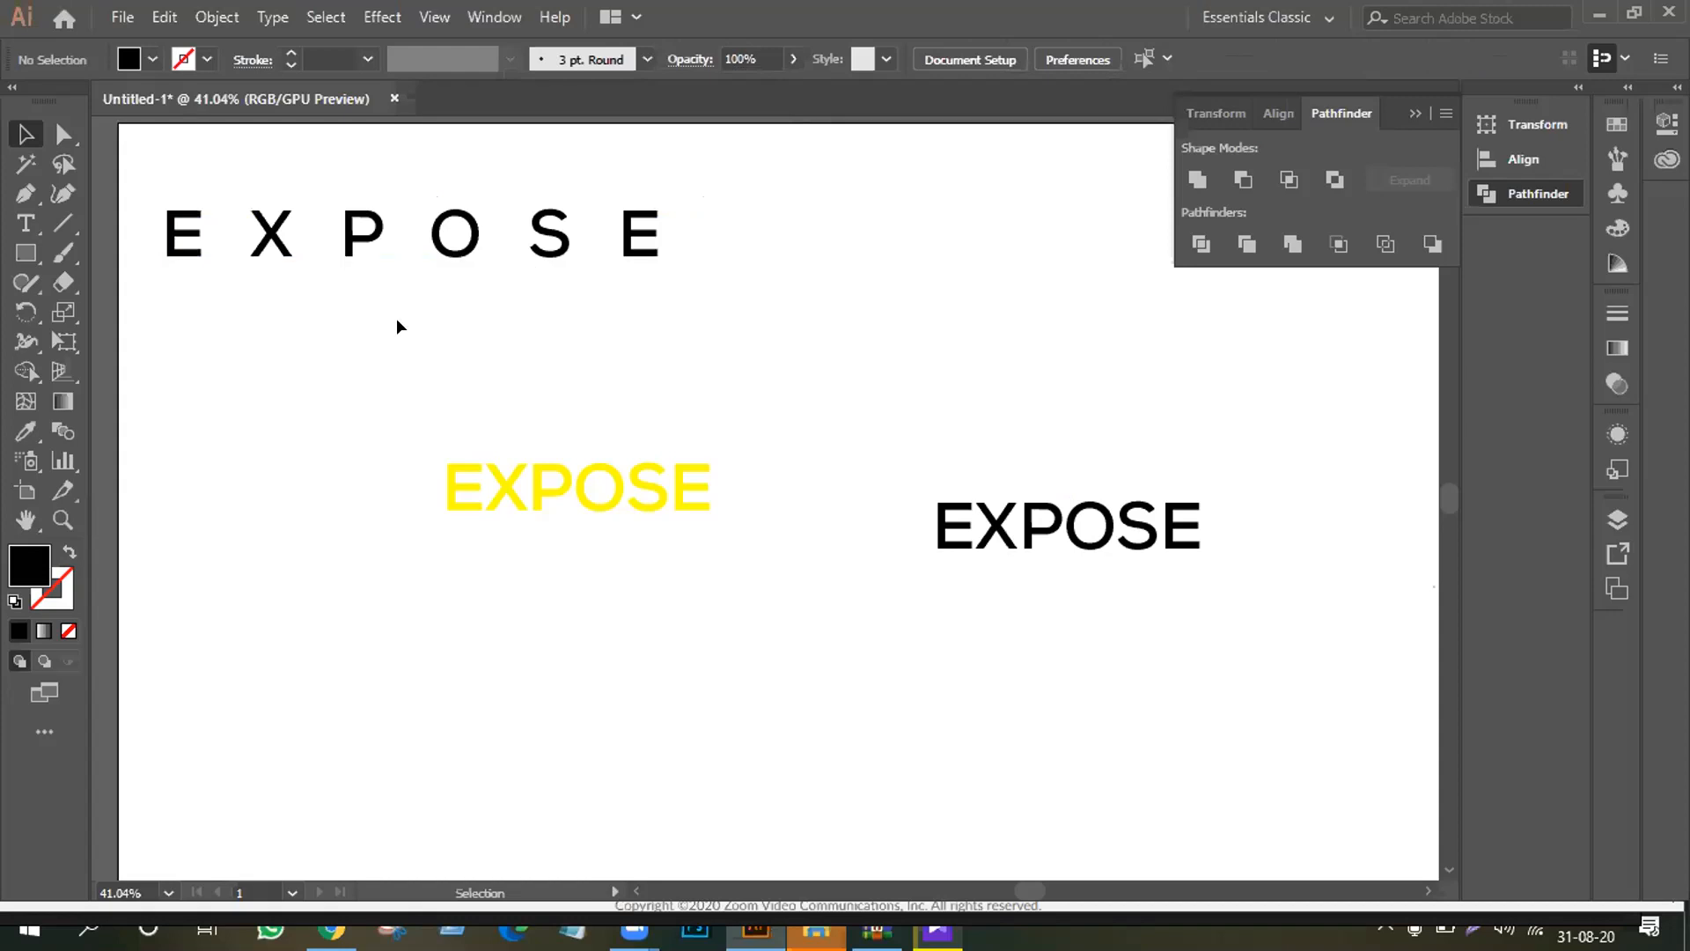
left_click(533, 482)
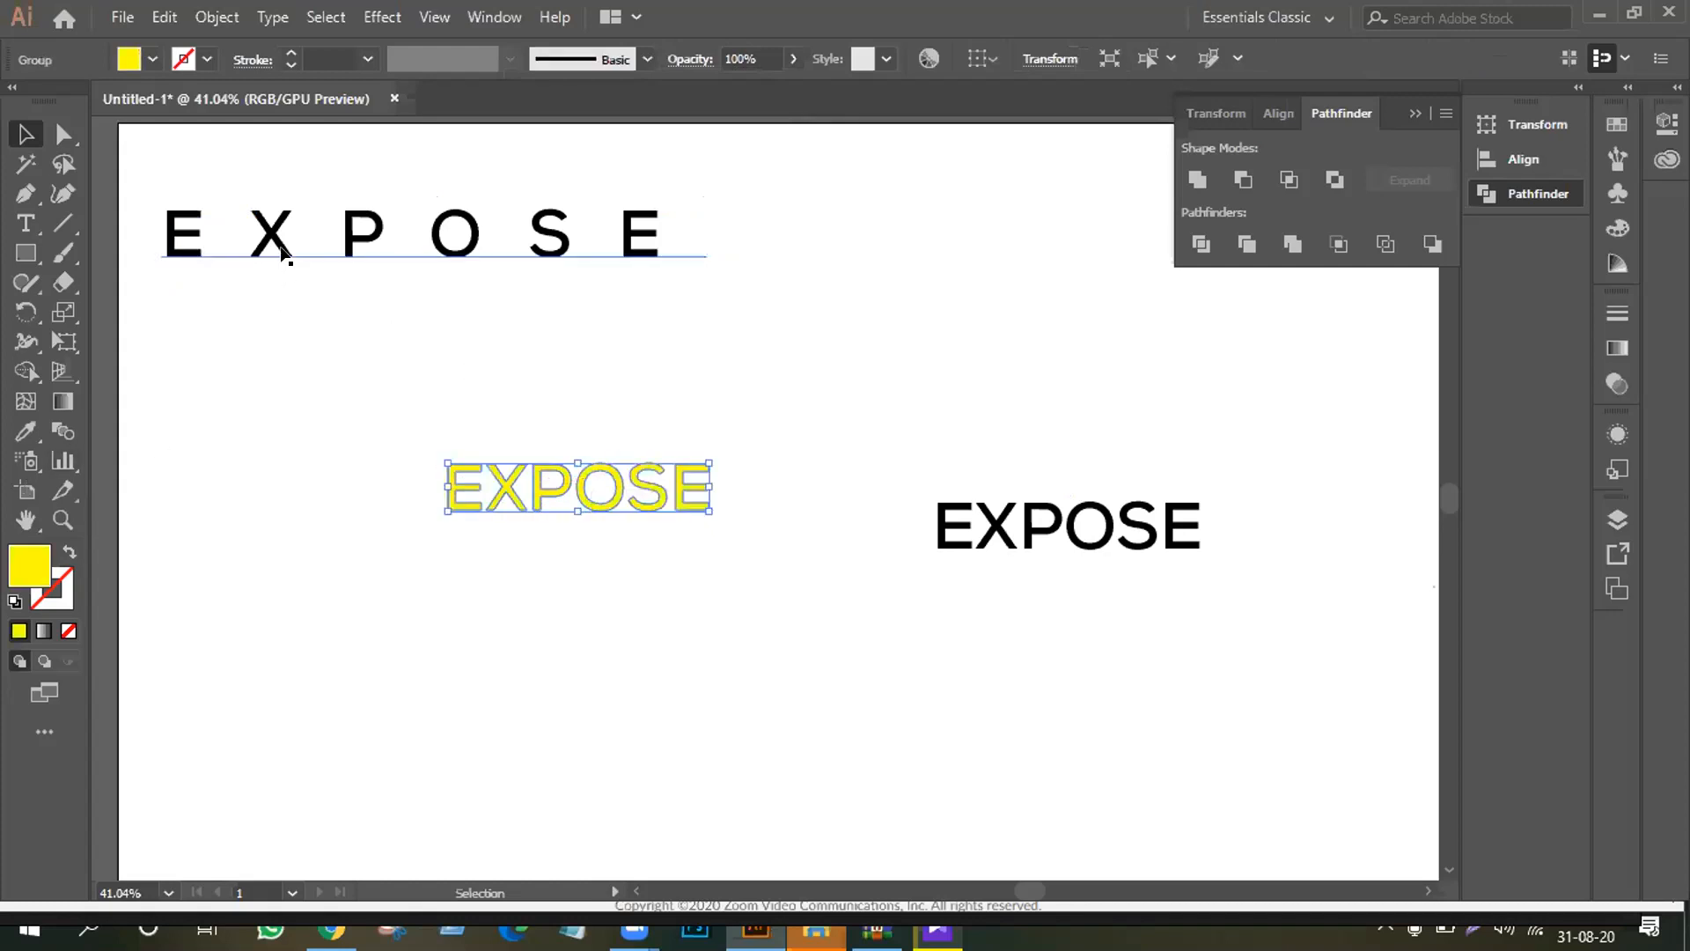
left_click_drag(283, 253, 272, 220)
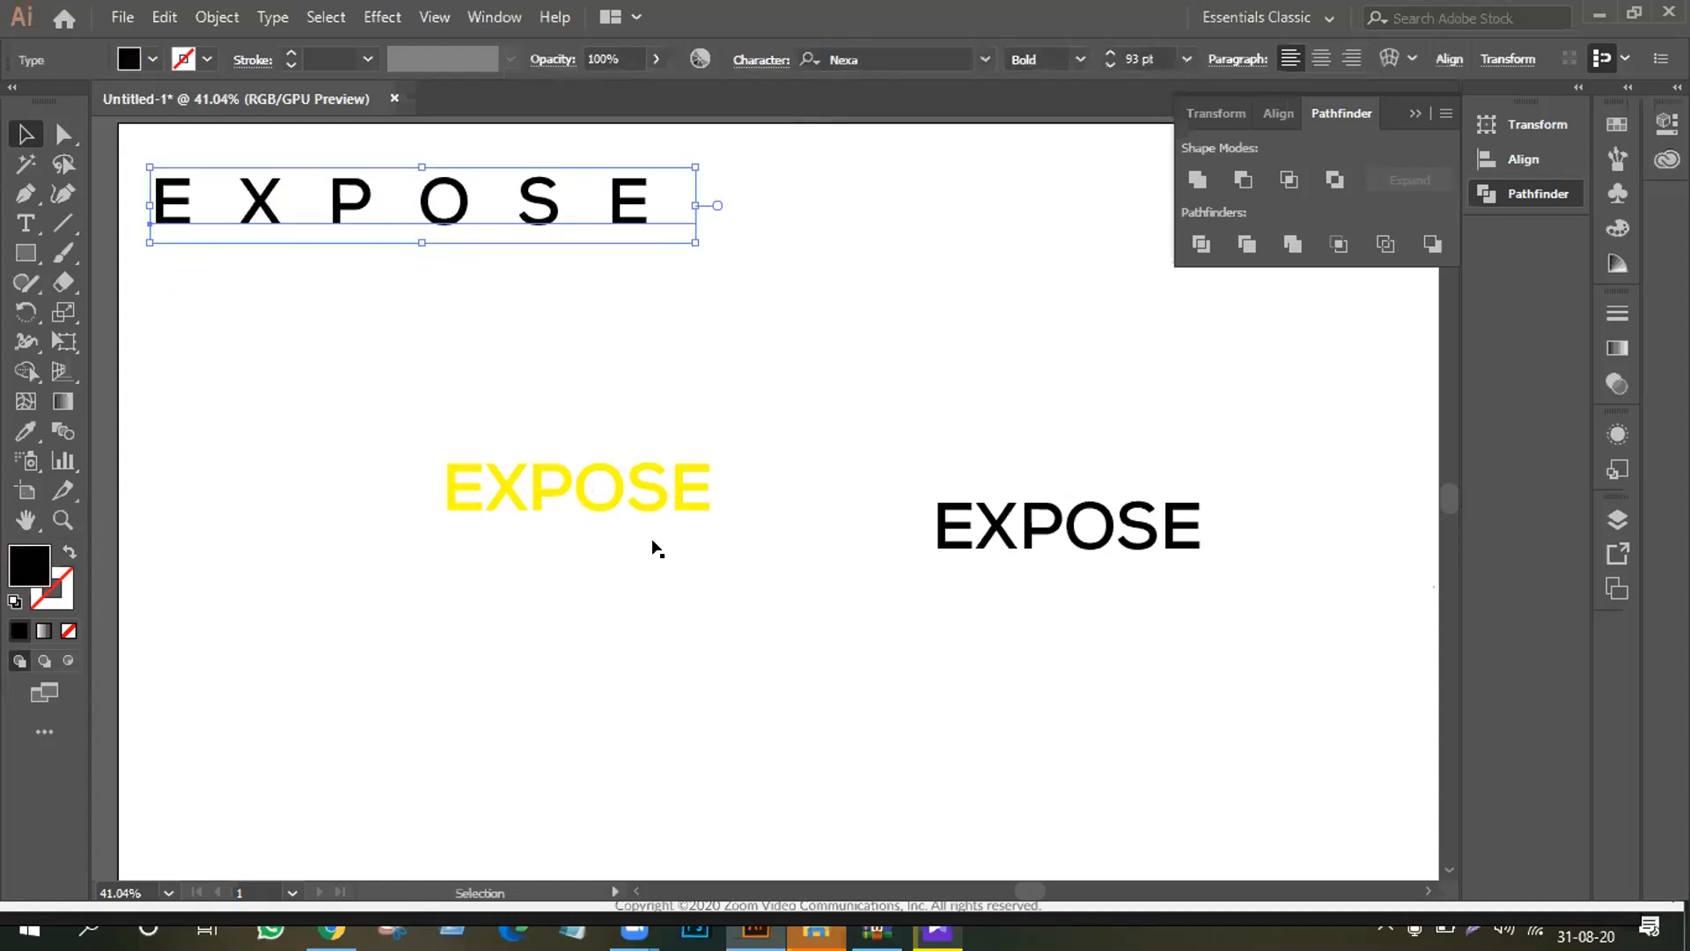
left_click_drag(1039, 545, 1026, 186)
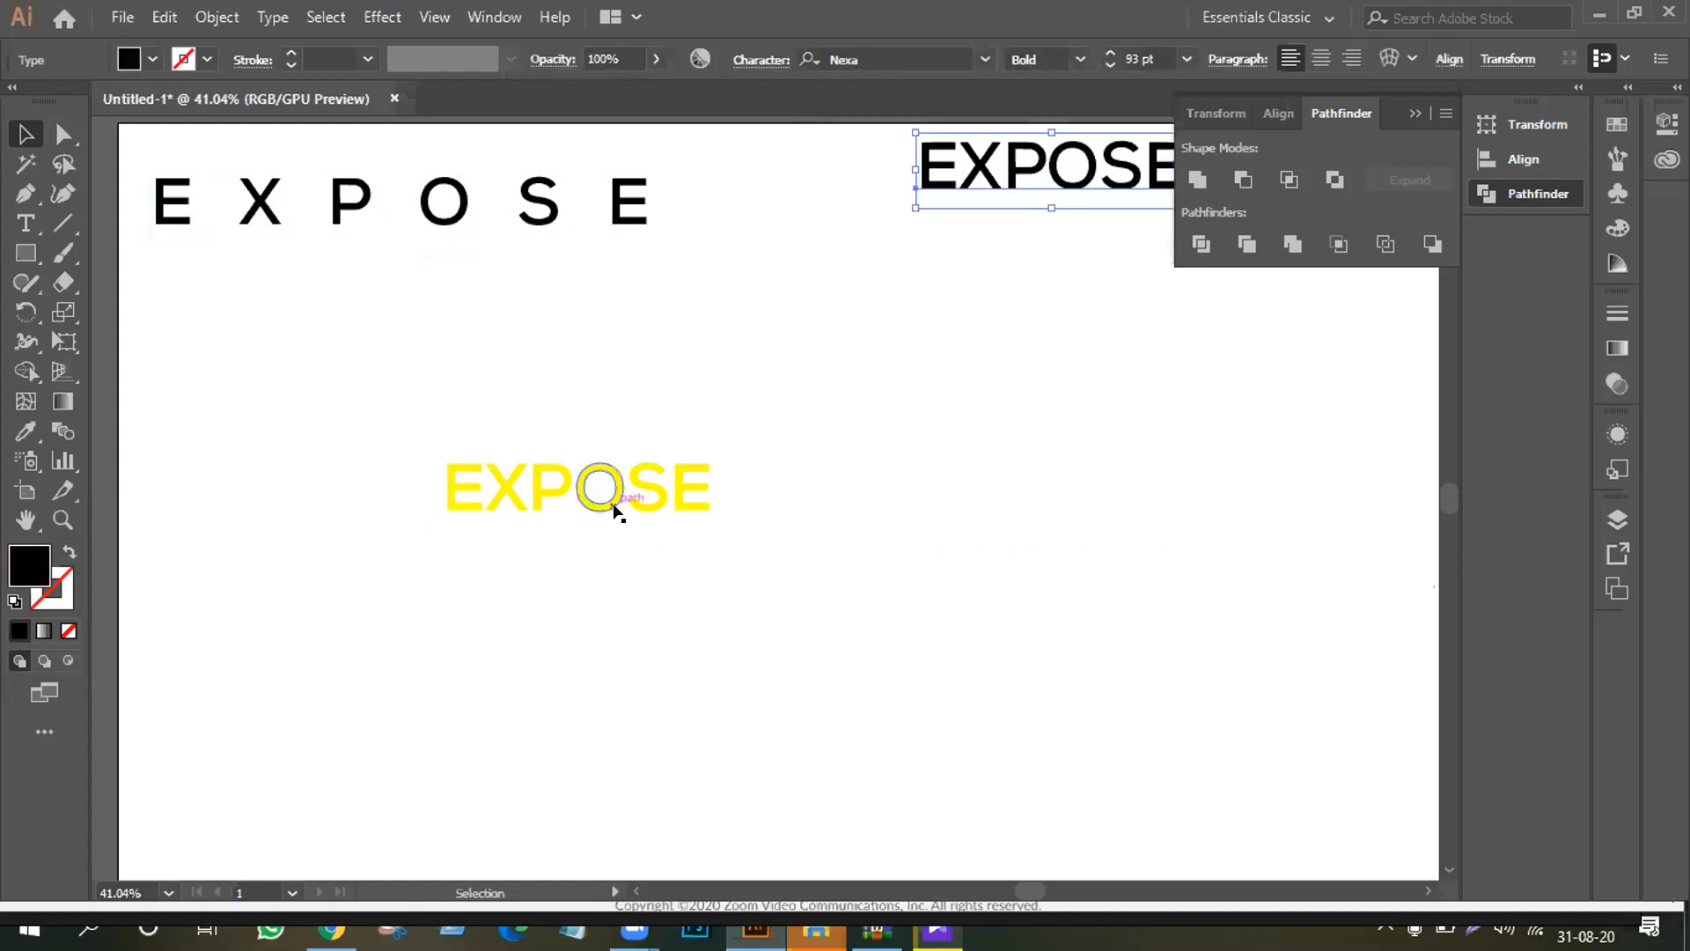
Step: Enlarge the yellow EXPOSE lettering to several times its size and place it across the middle of the artboard
left_click(613, 497)
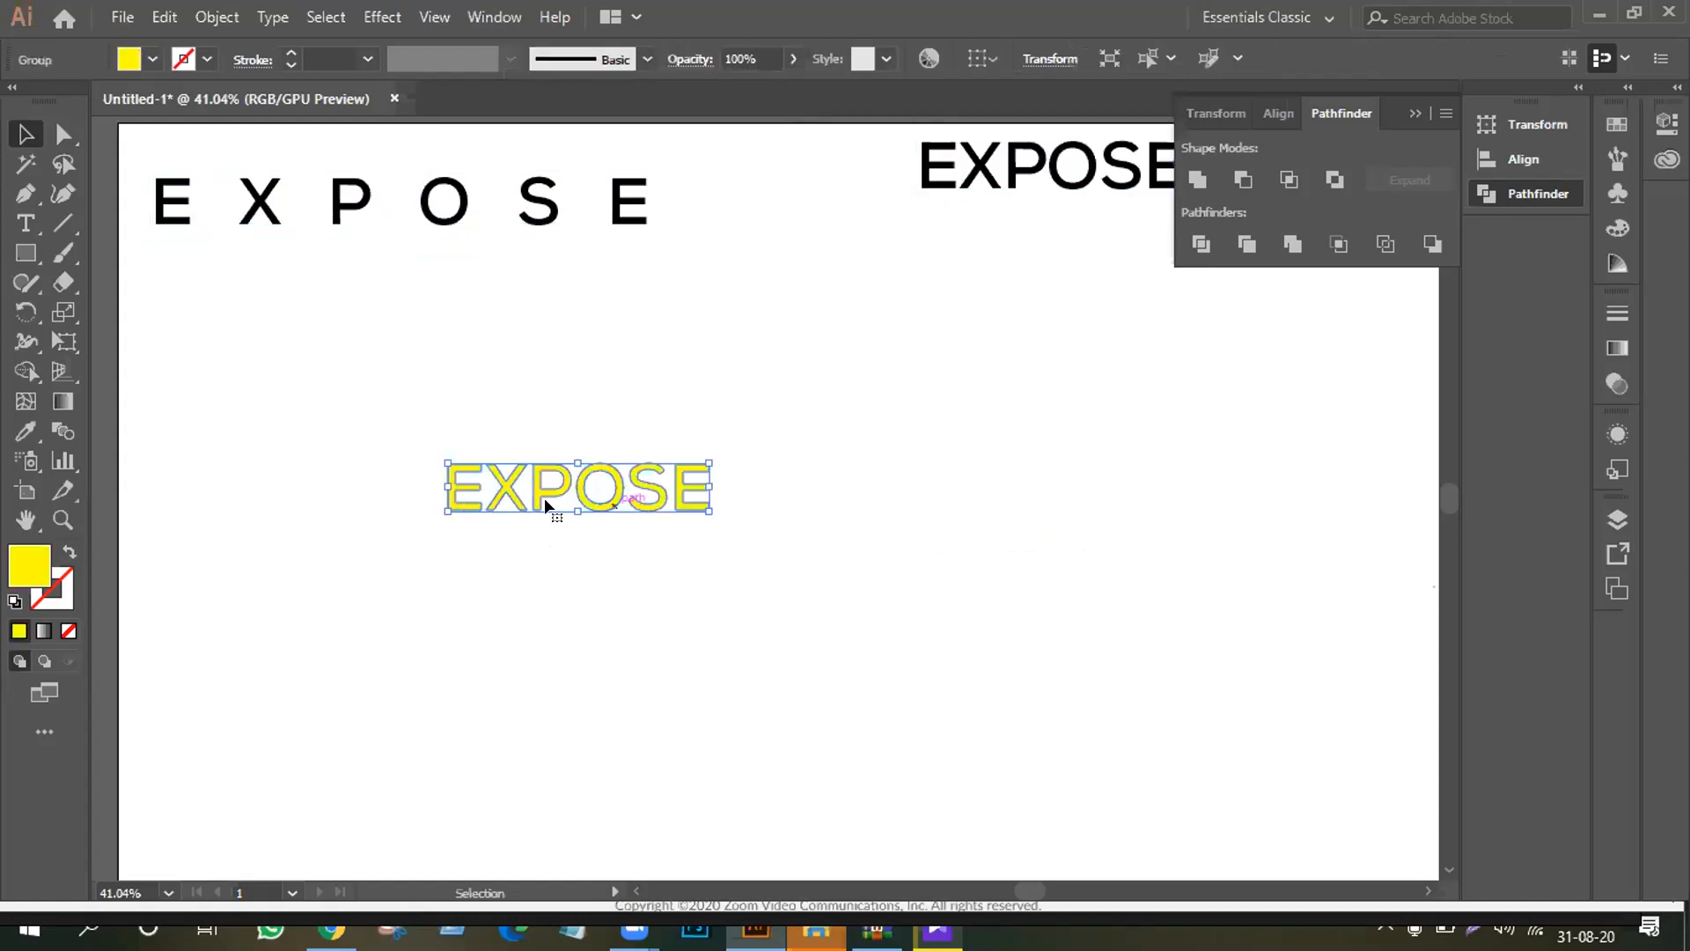
left_click_drag(705, 506, 1213, 738)
left_click_drag(583, 543, 994, 582)
left_click(676, 726)
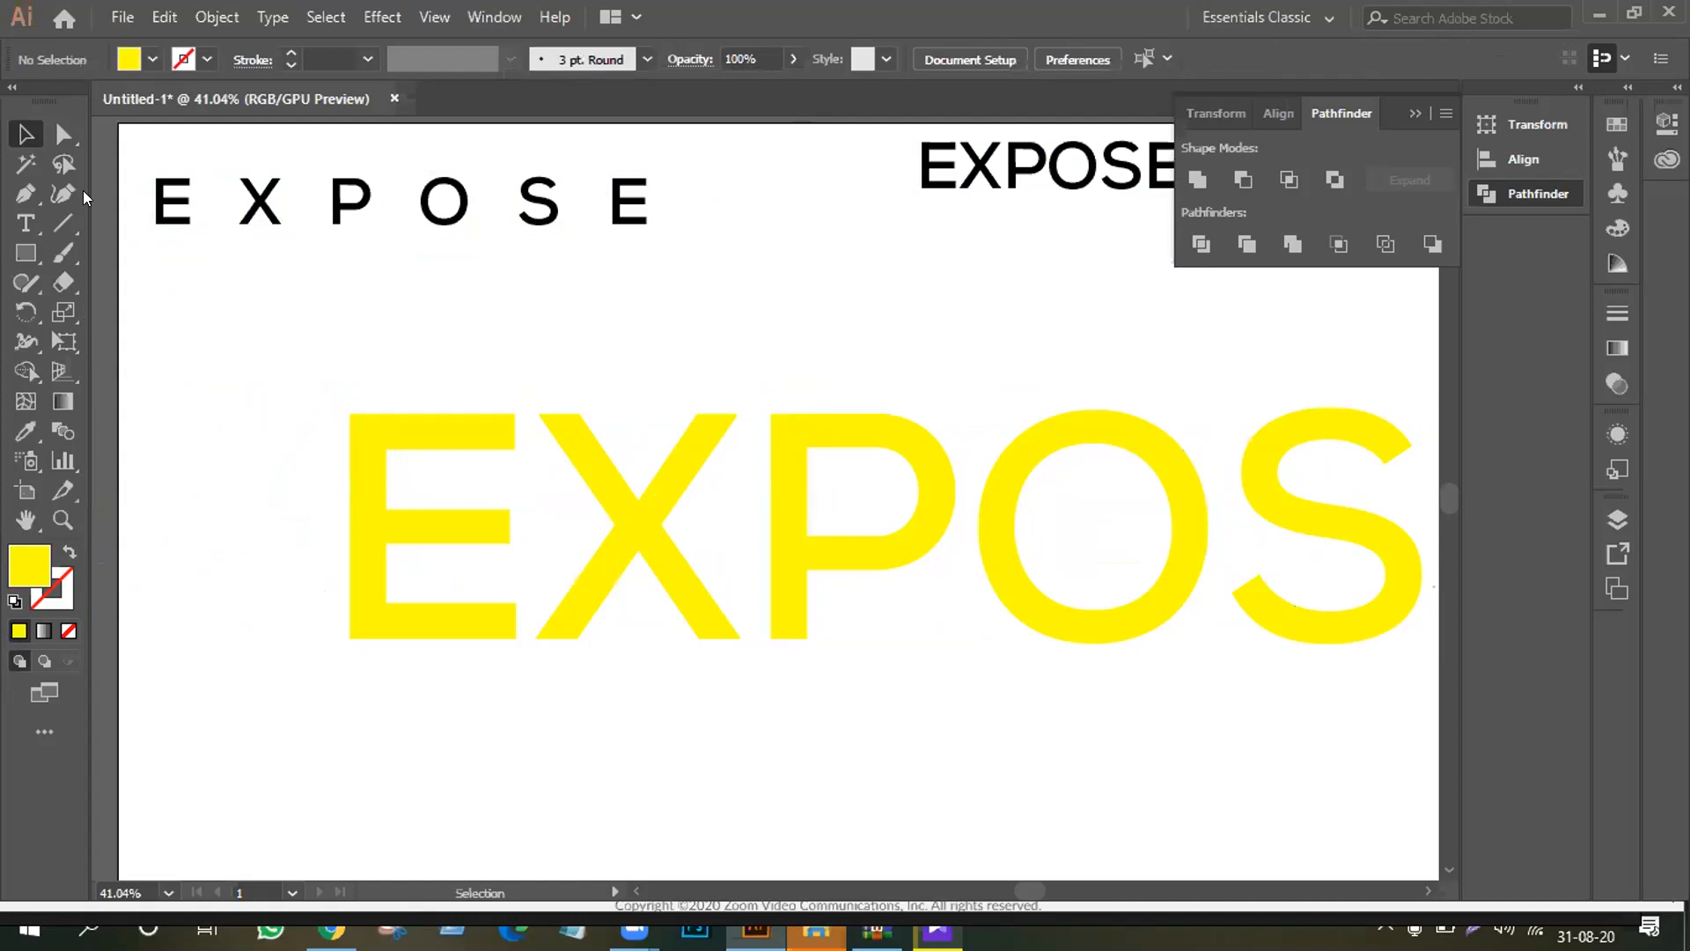
Step: Pull the upper inner edge of the first yellow E's stem out to the left past the letter, forming a projecting block
left_click(62, 135)
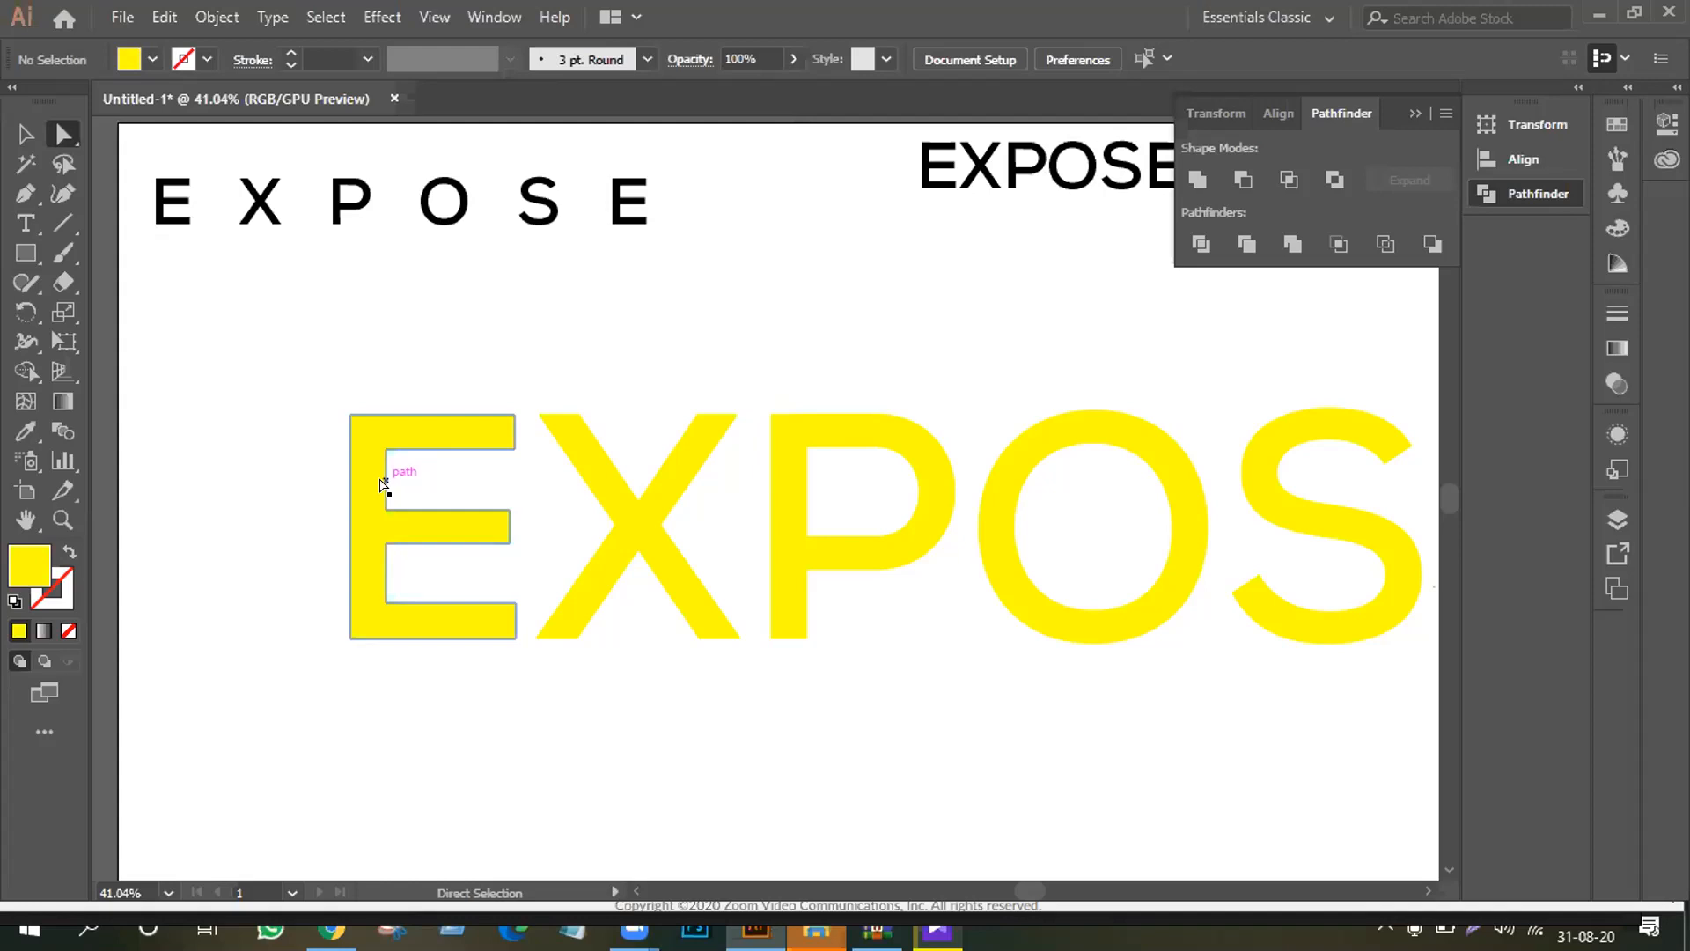
left_click_drag(381, 478, 205, 484)
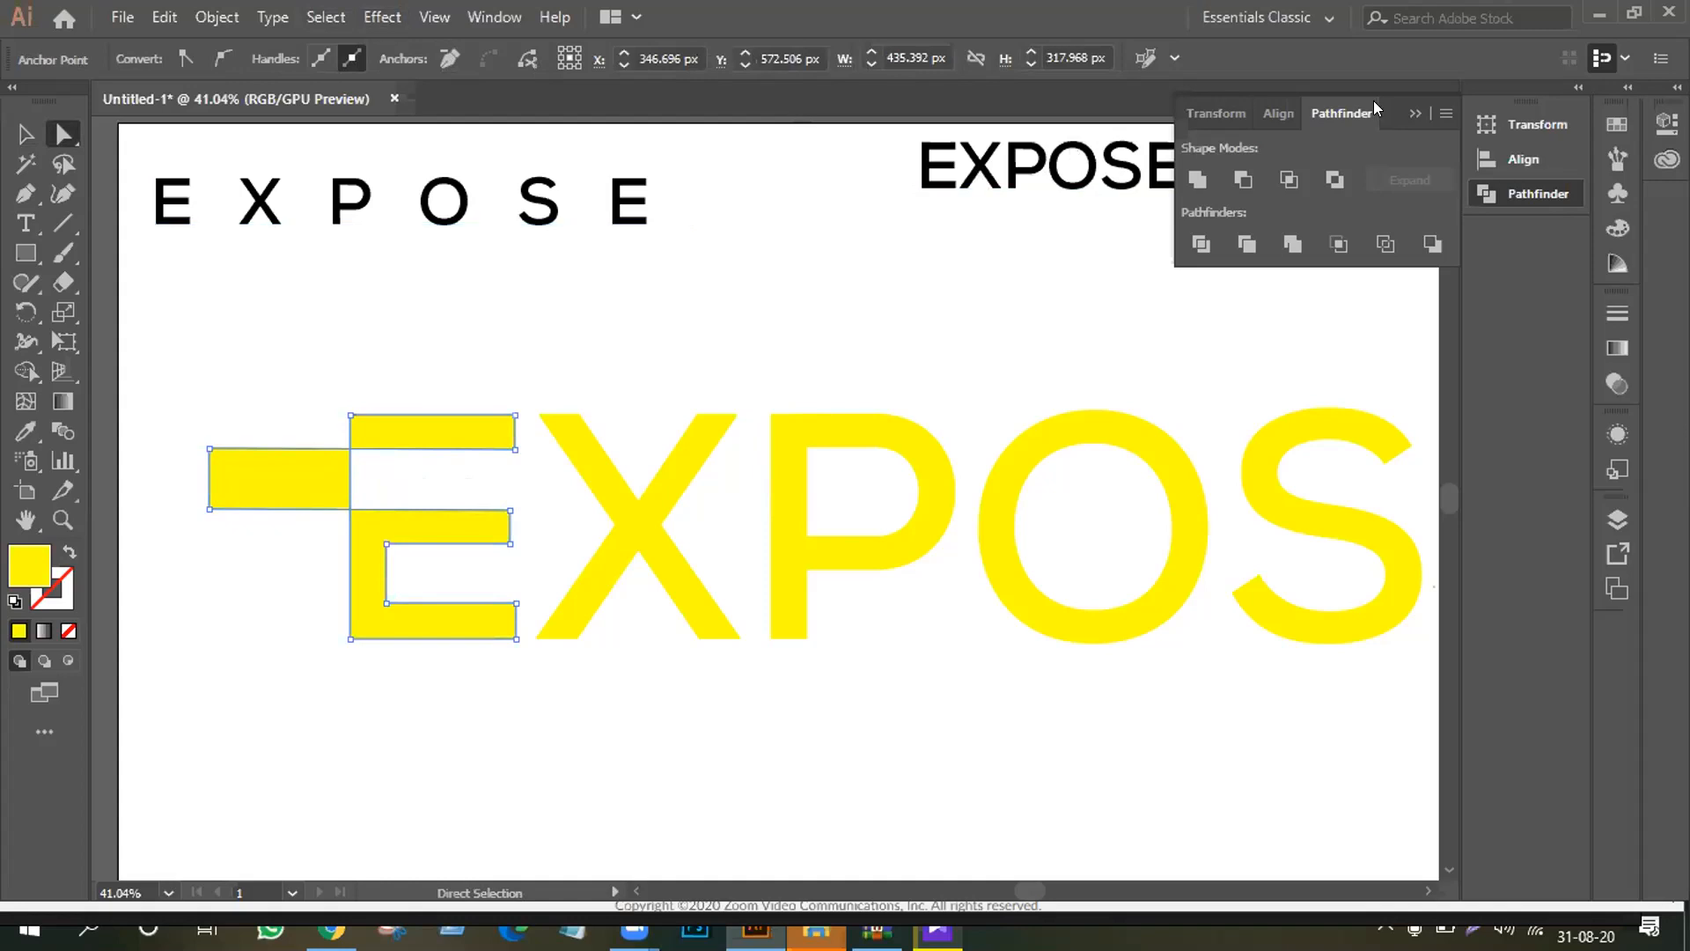
Step: Hide the Pathfinder panel and reopen it
left_click(495, 17)
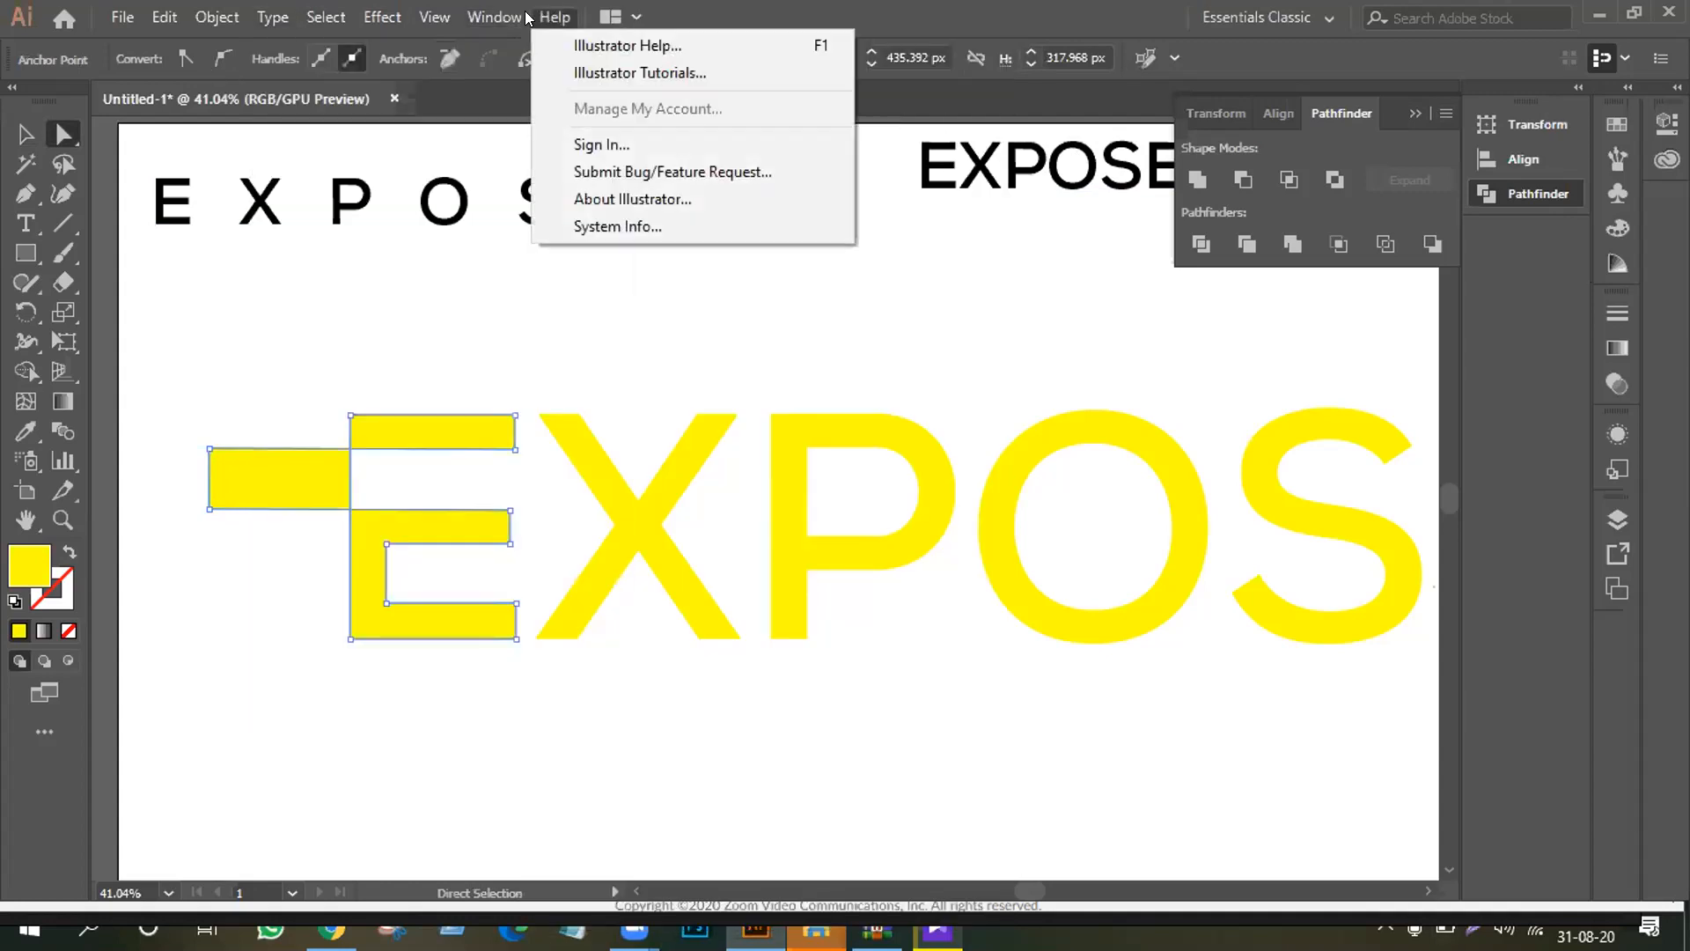
left_click(480, 17)
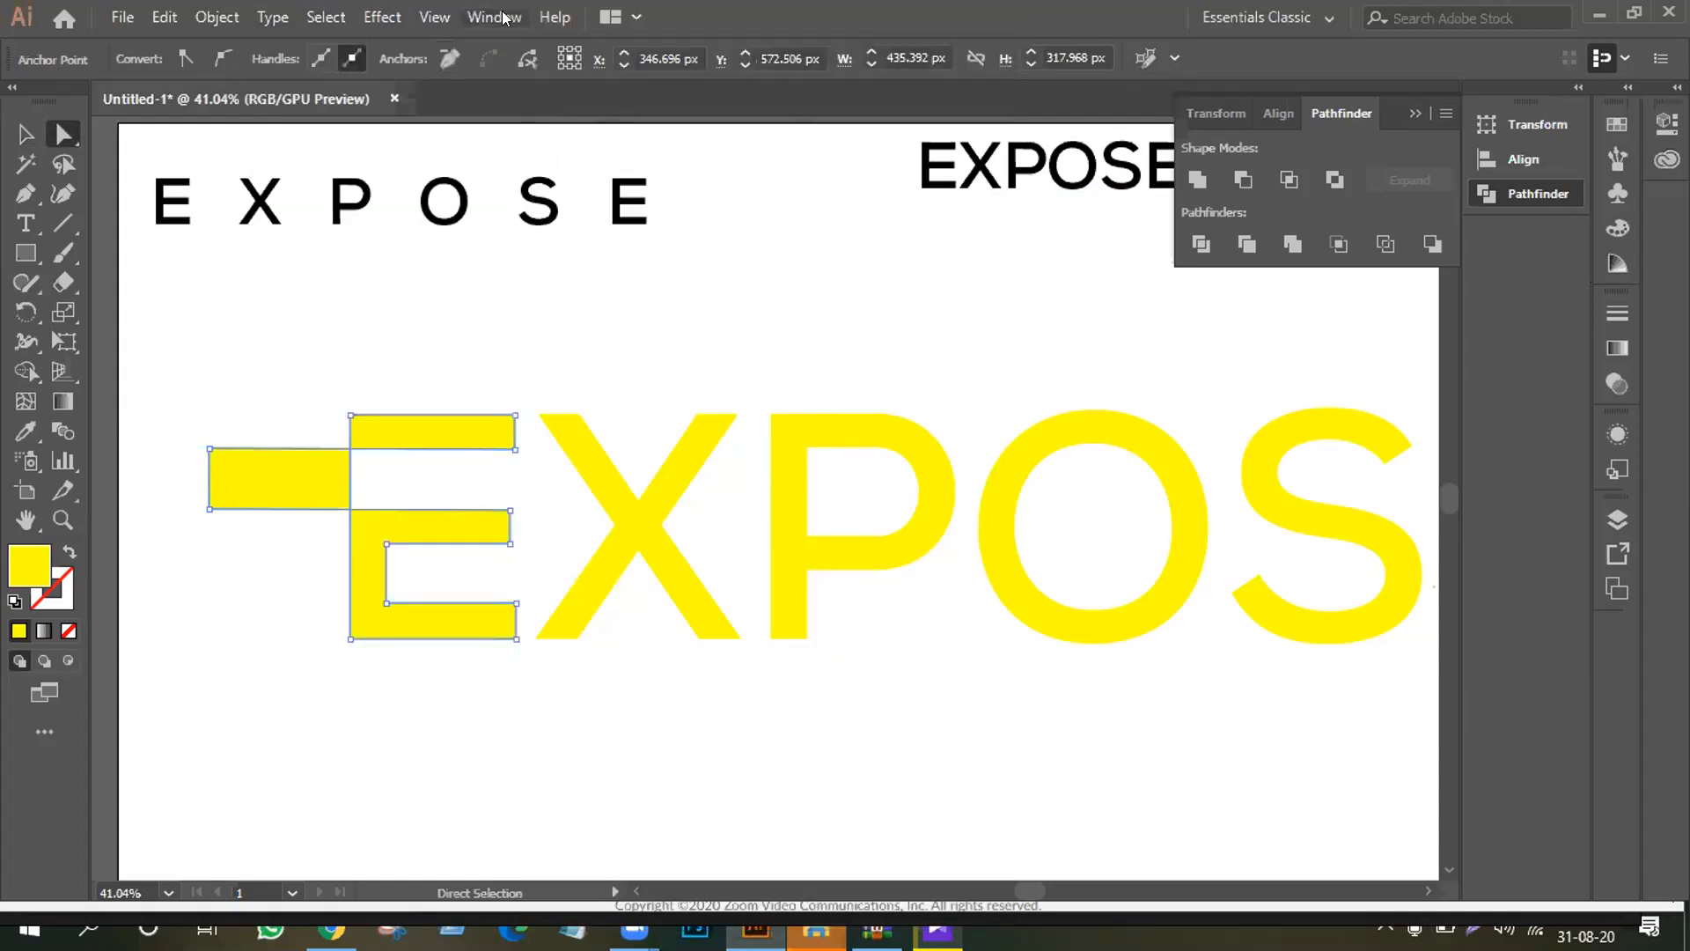
left_click(503, 18)
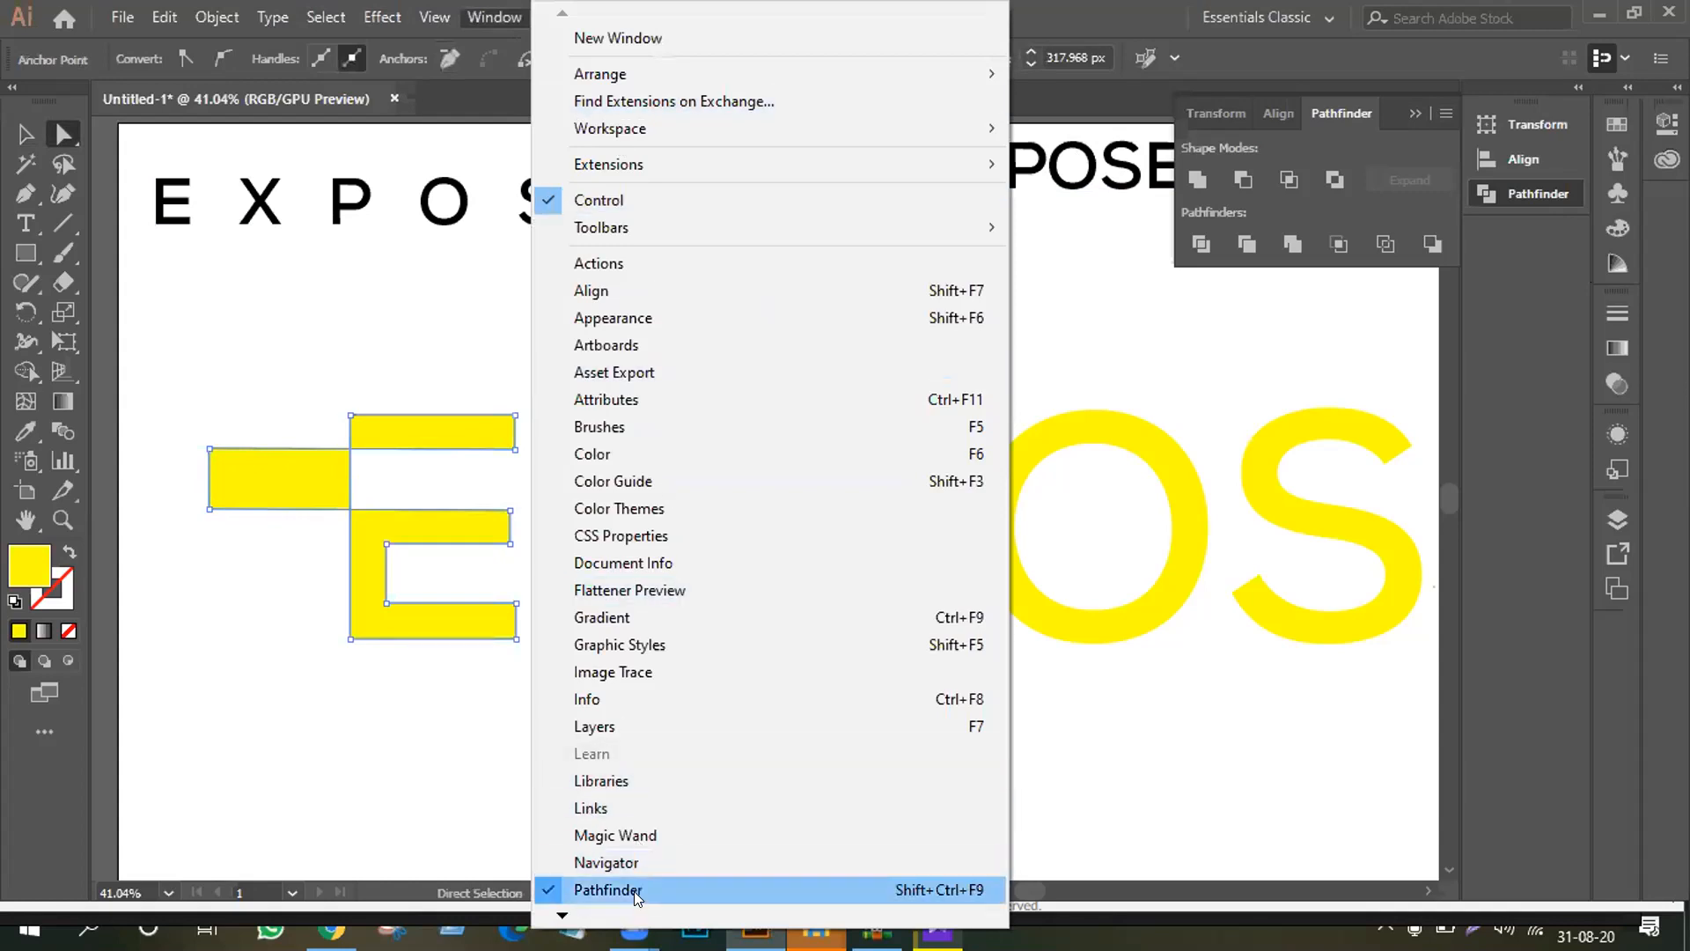
left_click(601, 886)
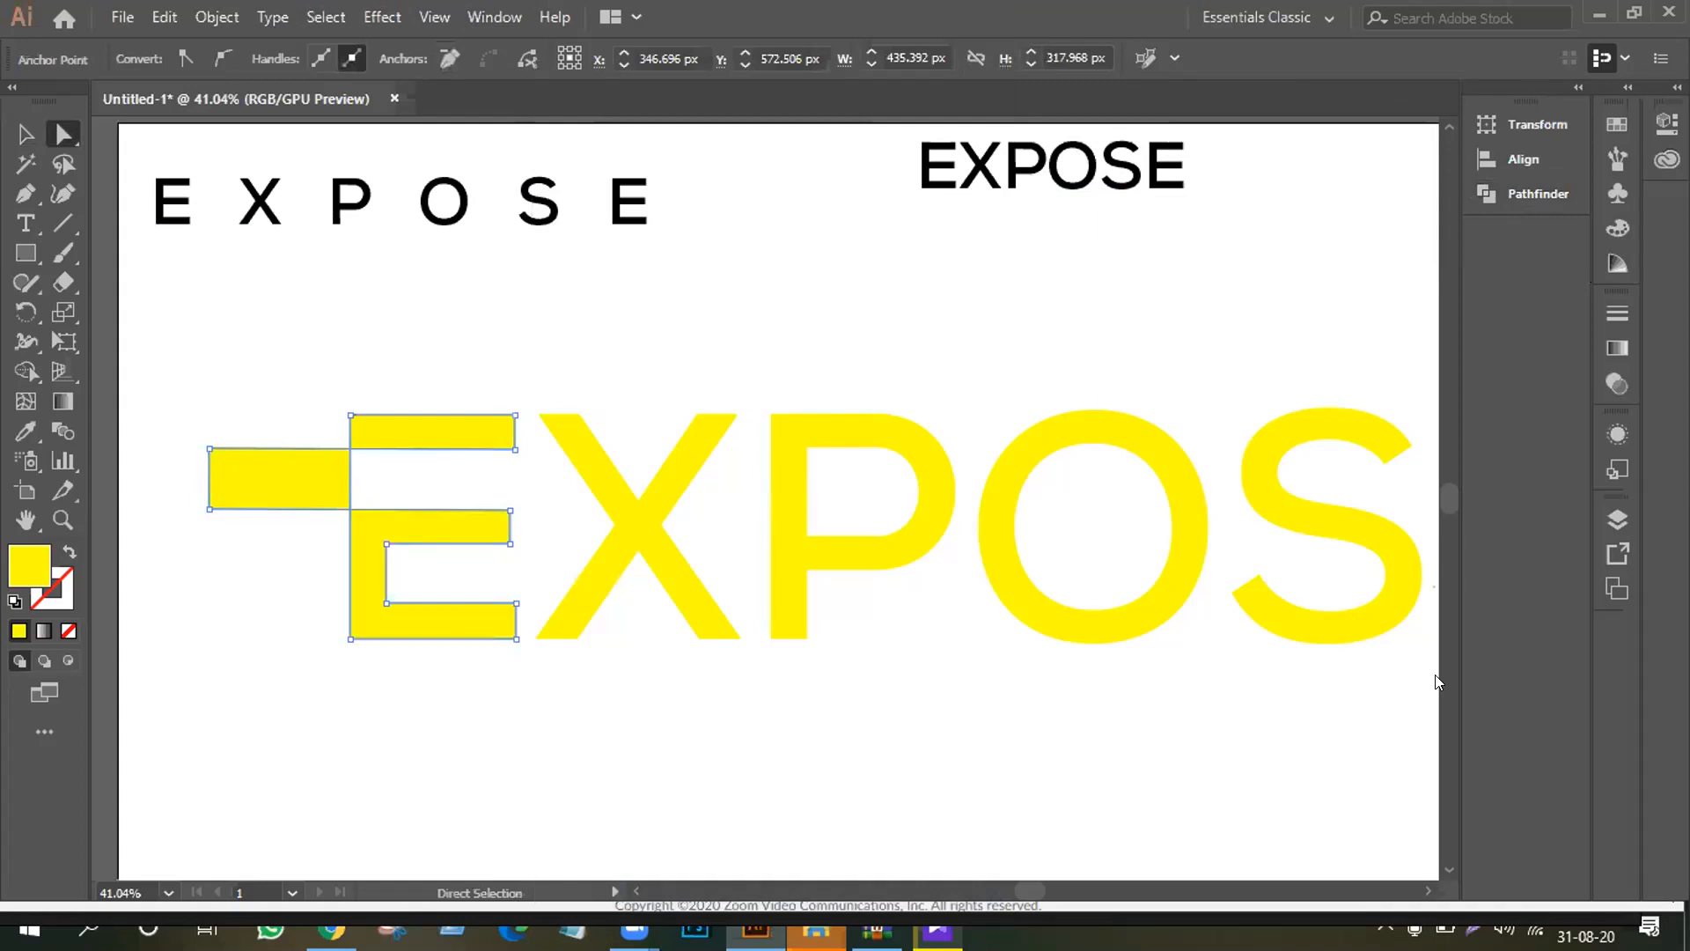
left_click(1547, 189)
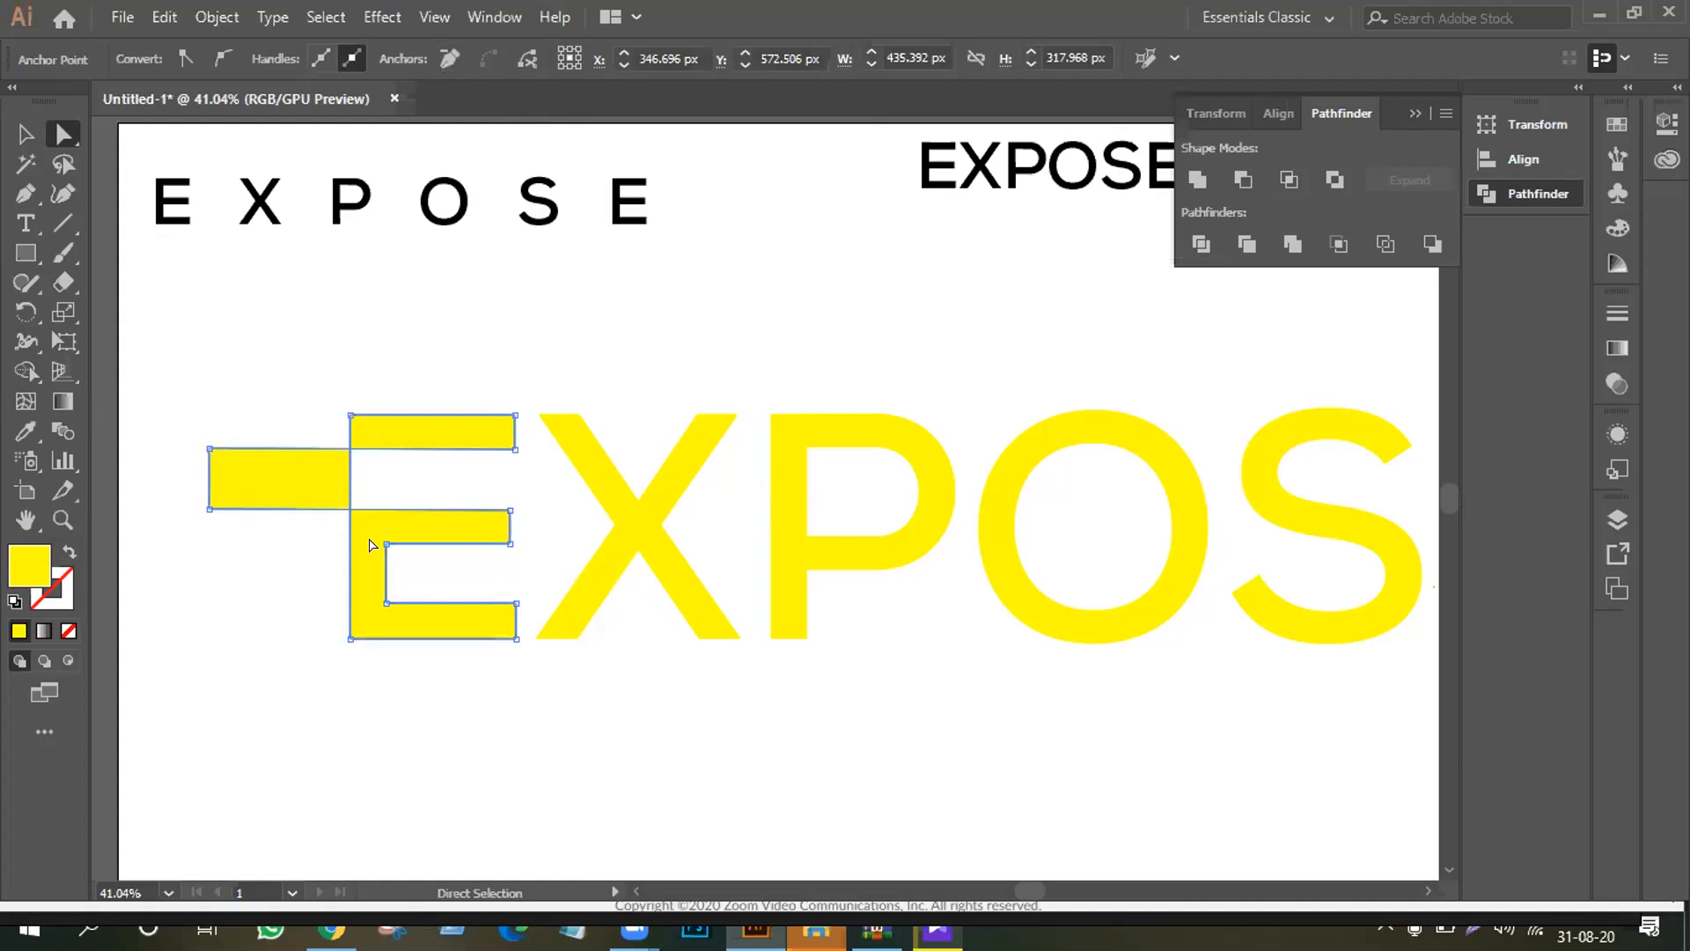
Step: Try dividing the first yellow E with Pathfinder and deleting the block projecting from its stem
left_click(1199, 243)
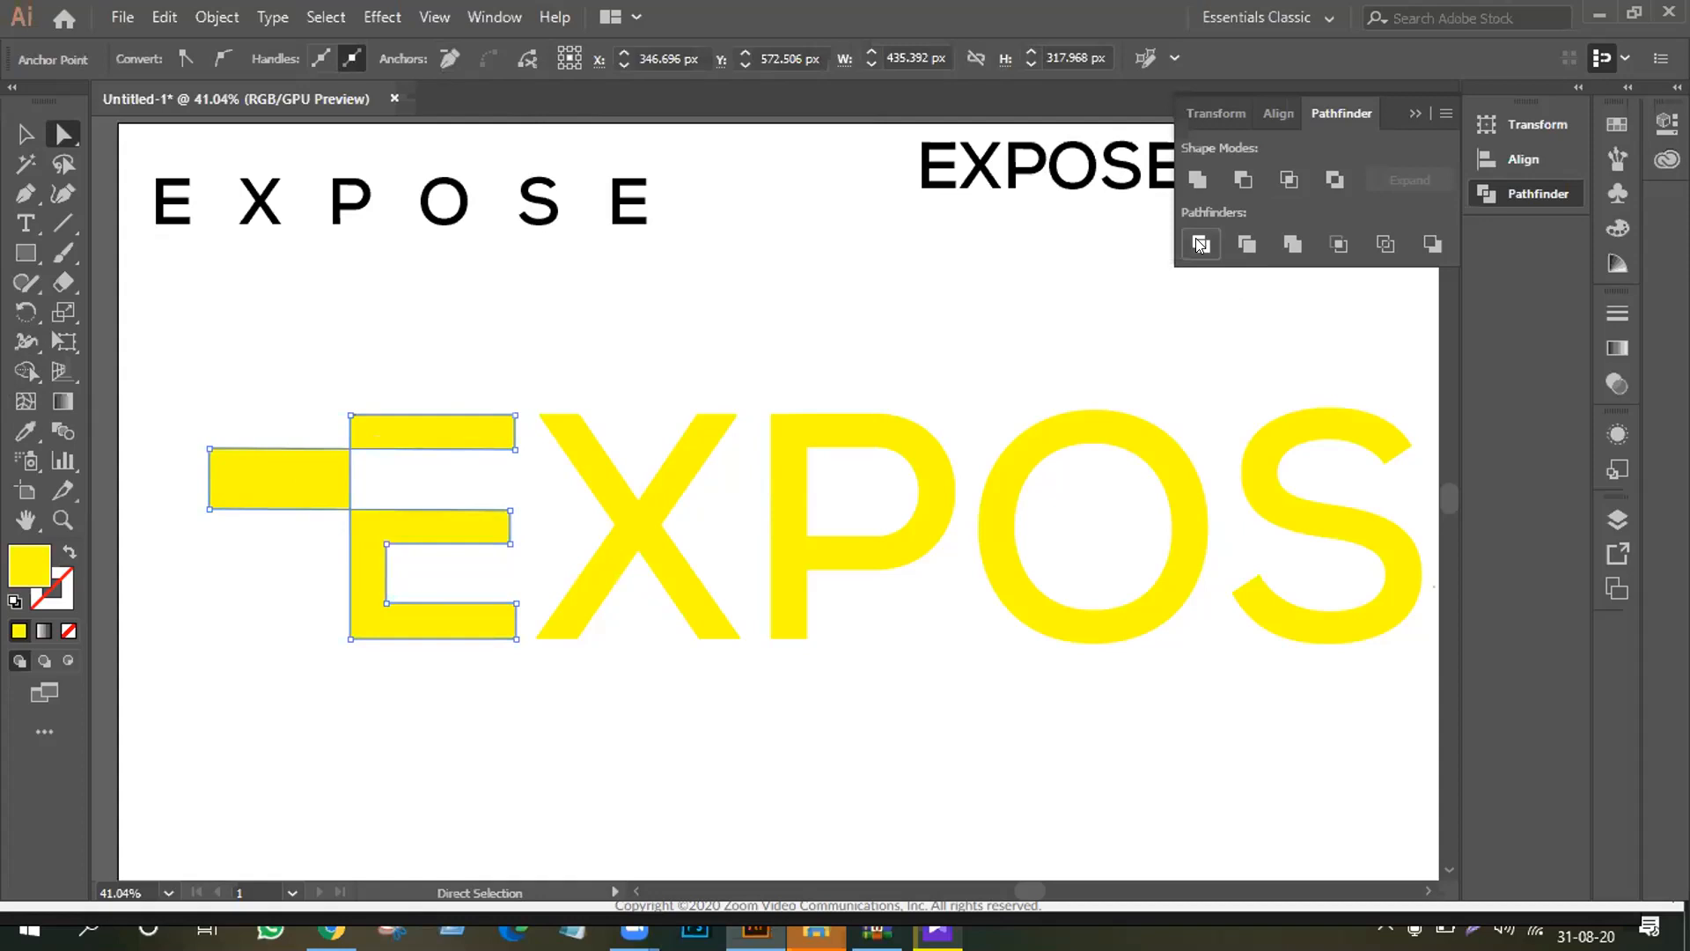
left_click(250, 555)
left_click(272, 497)
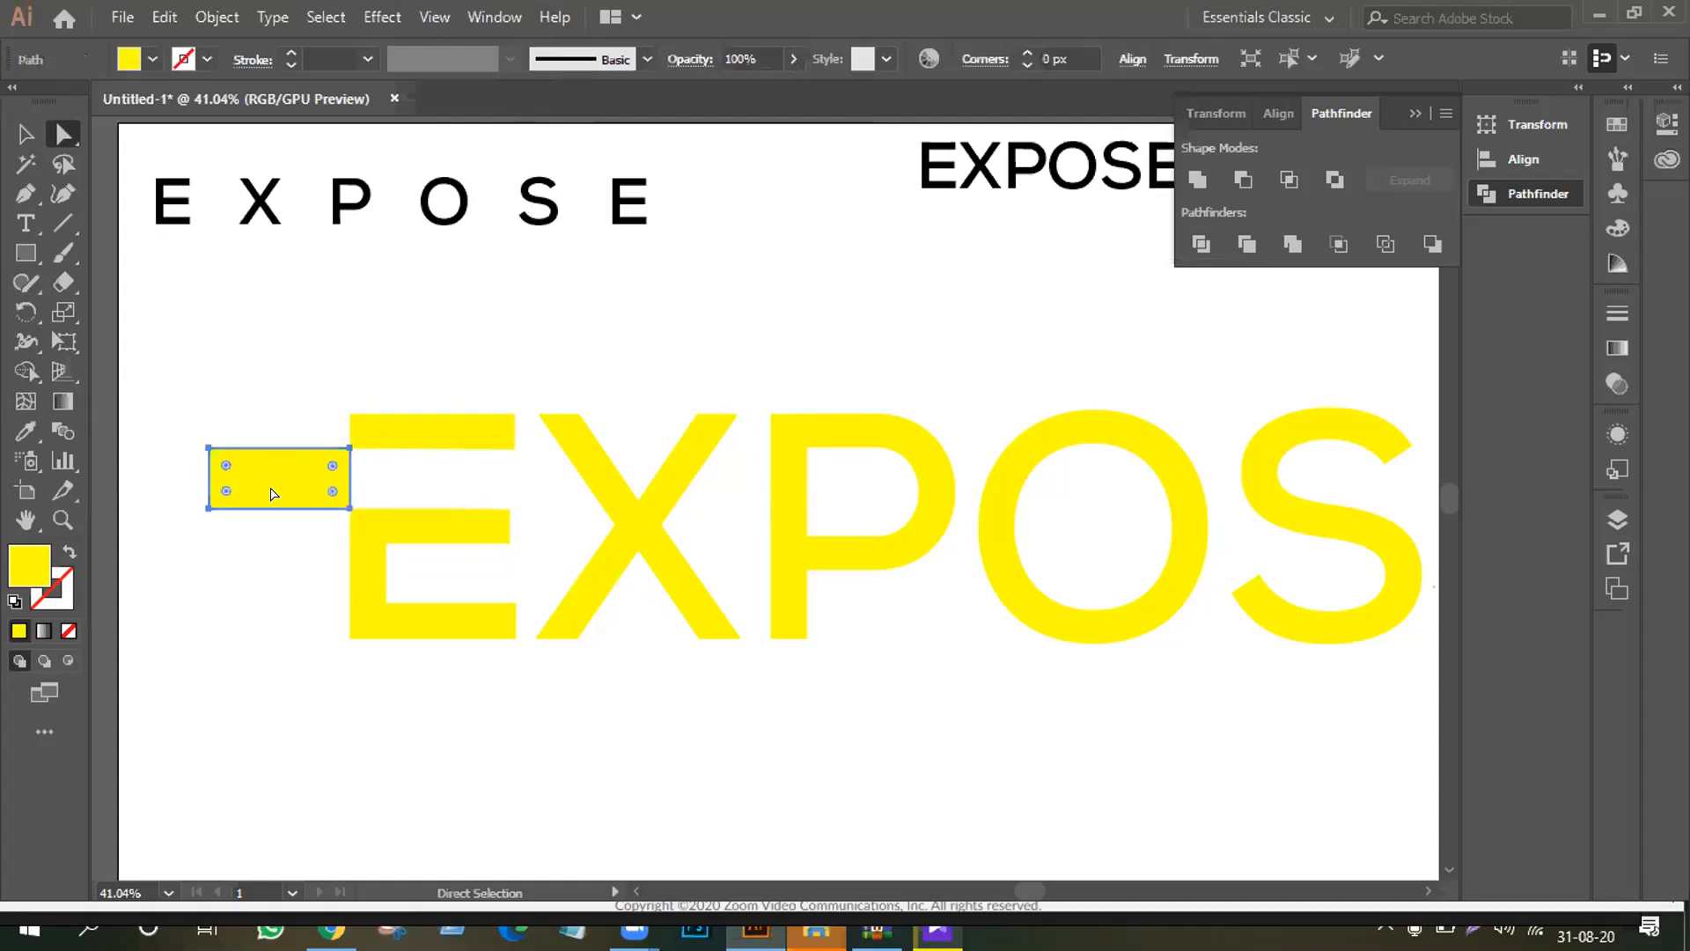
key("Delete")
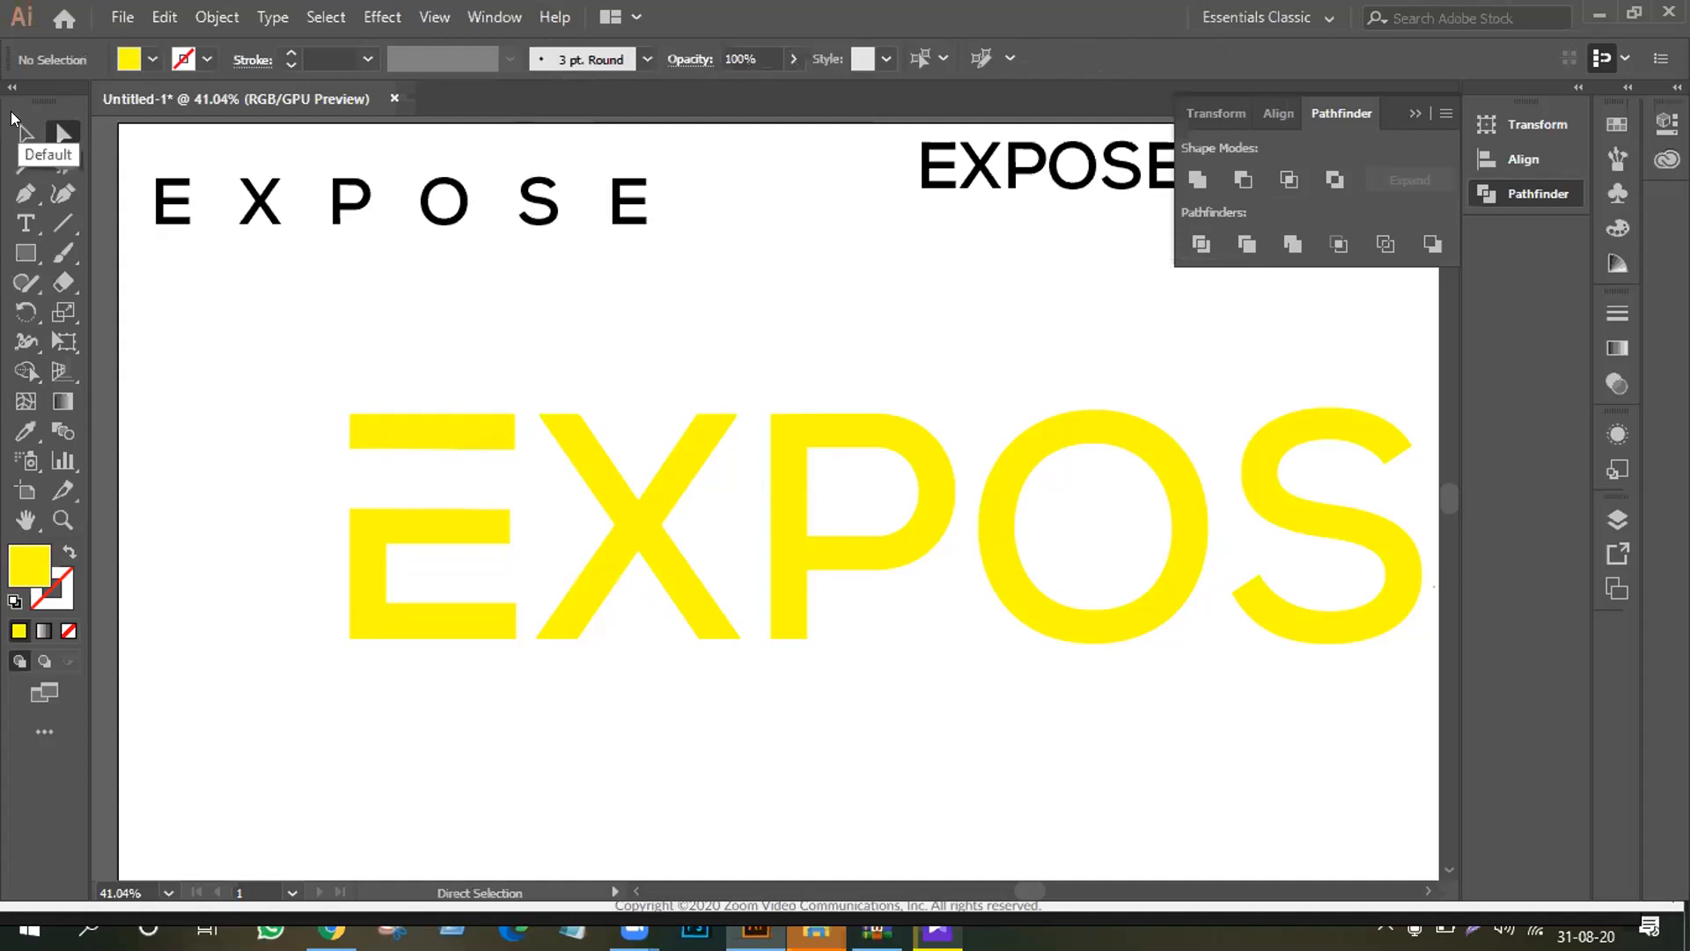
key("ctrl+z")
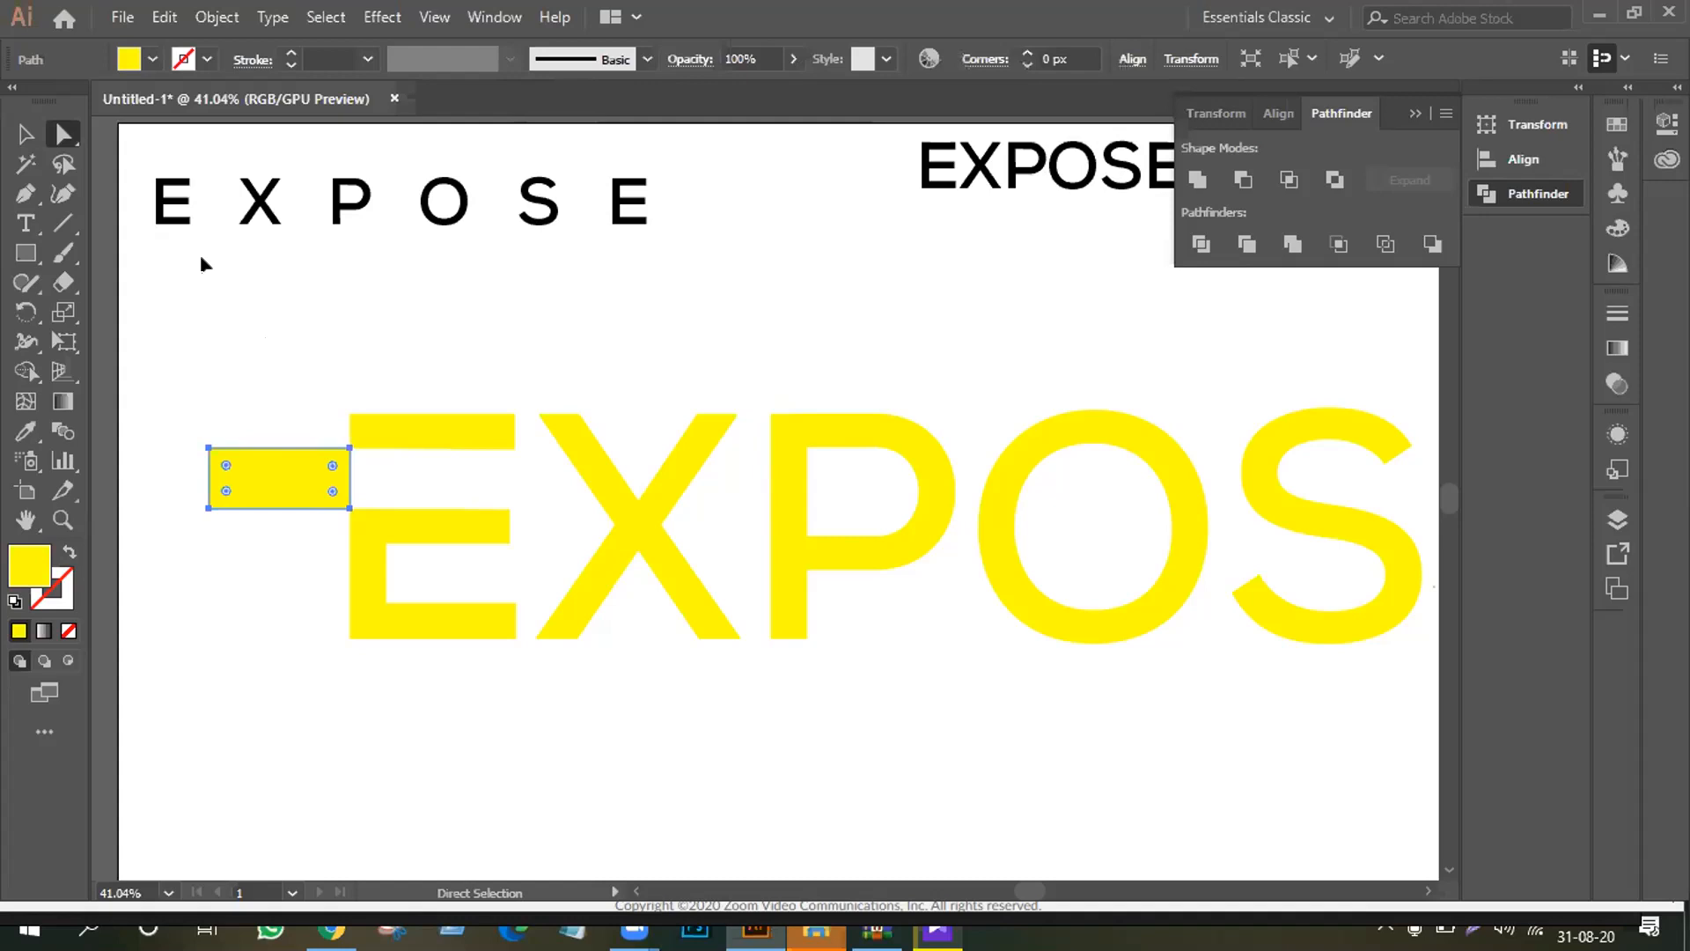
Step: Apply the Pathfinder Divide operation to the whole yellow lettering group
left_click(26, 134)
left_click(319, 467)
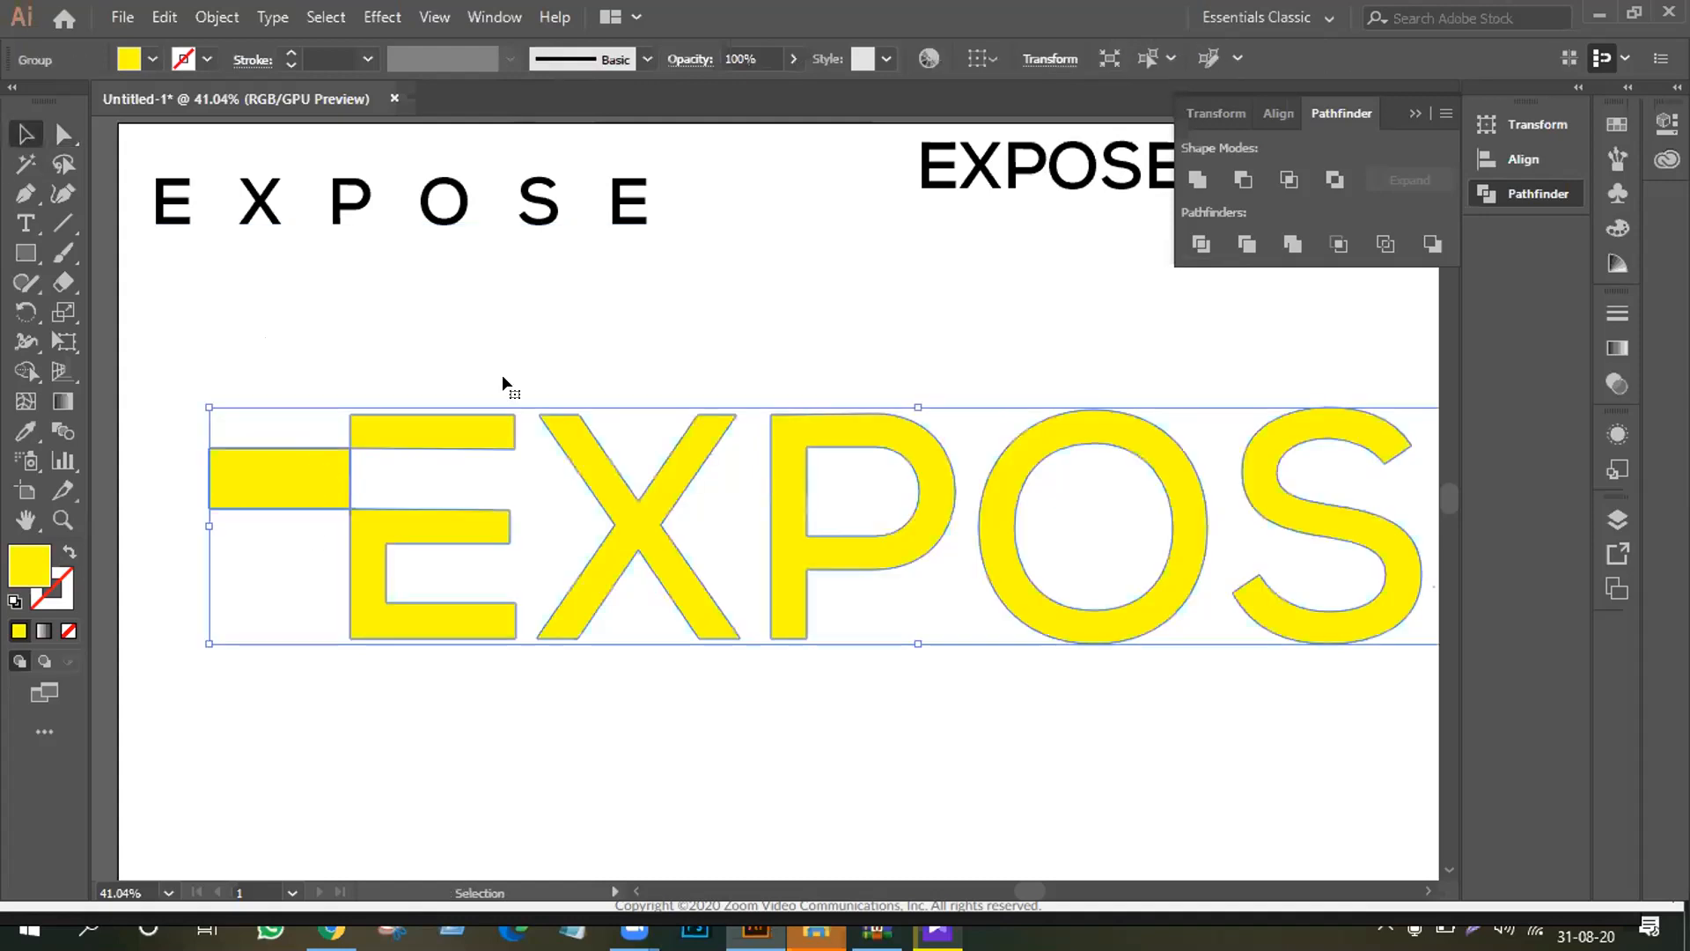
left_click(1195, 243)
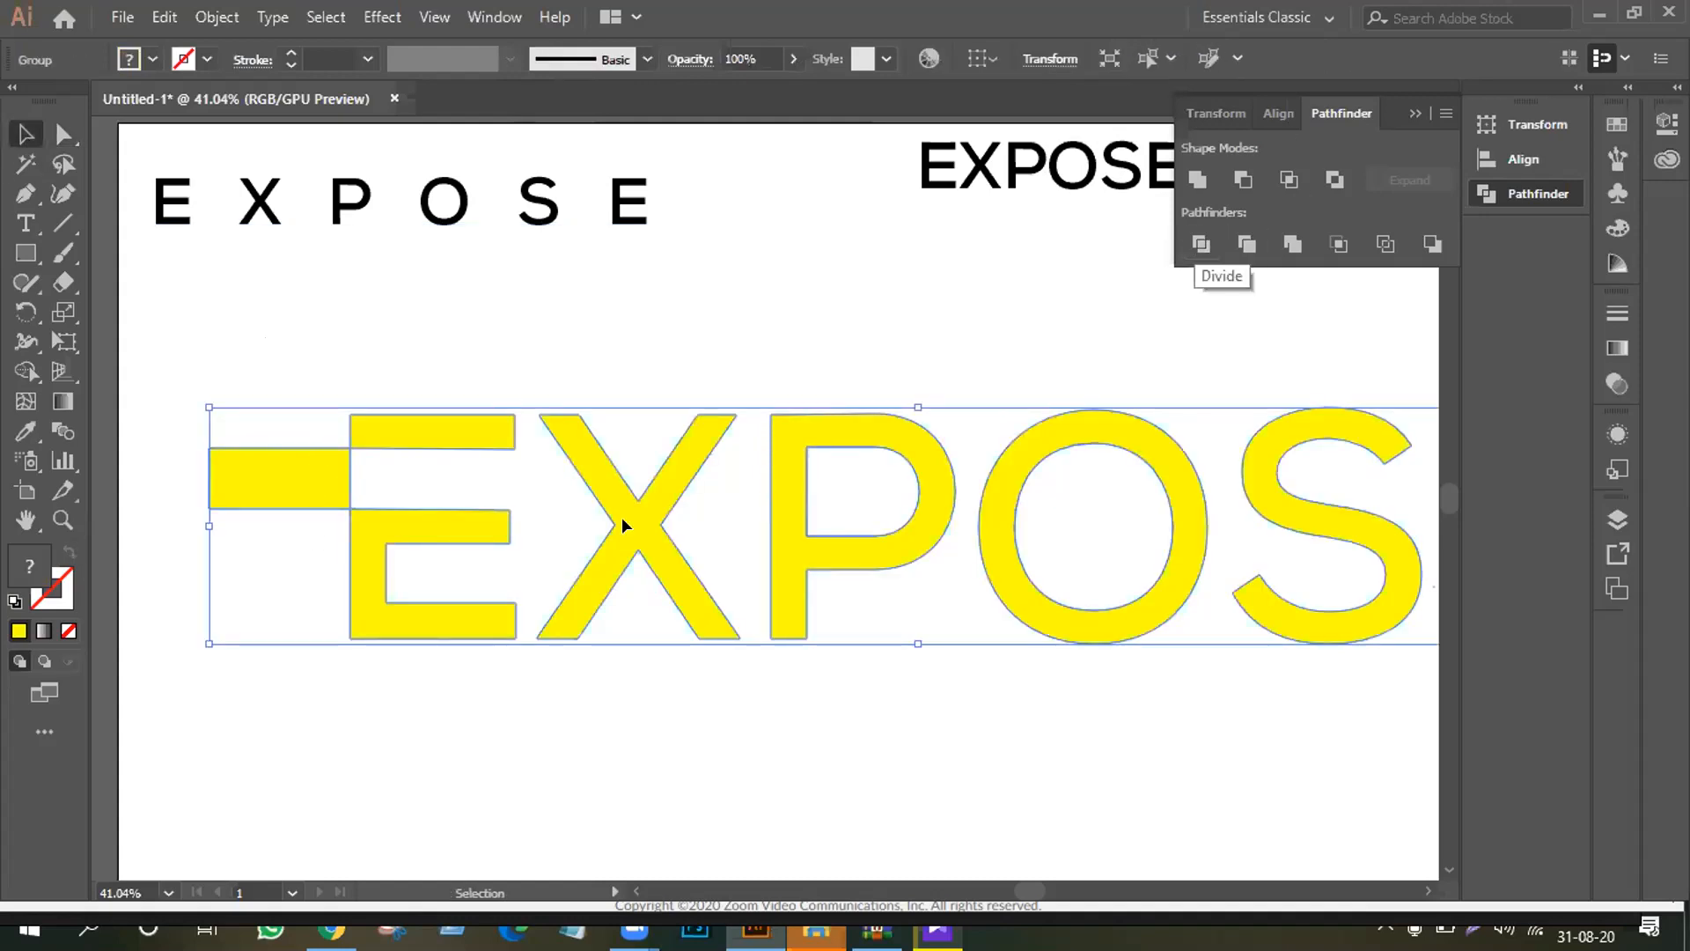
Step: Ungroup the divided yellow lettering and delete the block projecting from the first E
left_click(317, 706)
left_click(267, 466)
right_click(370, 457)
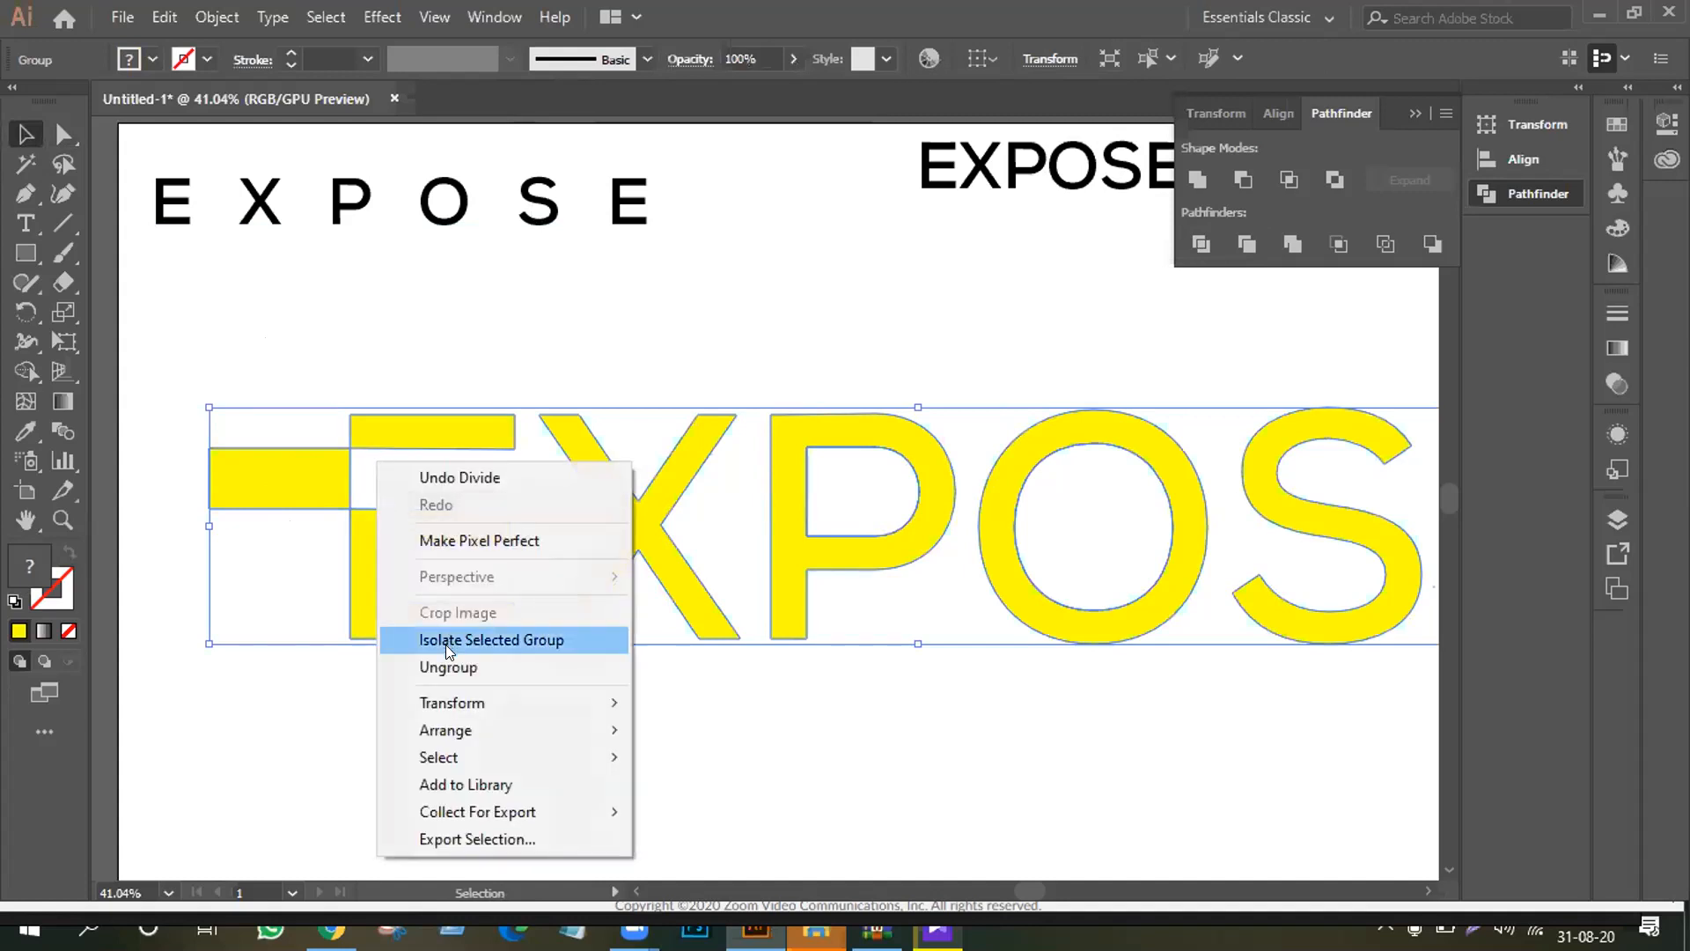
left_click(454, 666)
left_click(289, 502)
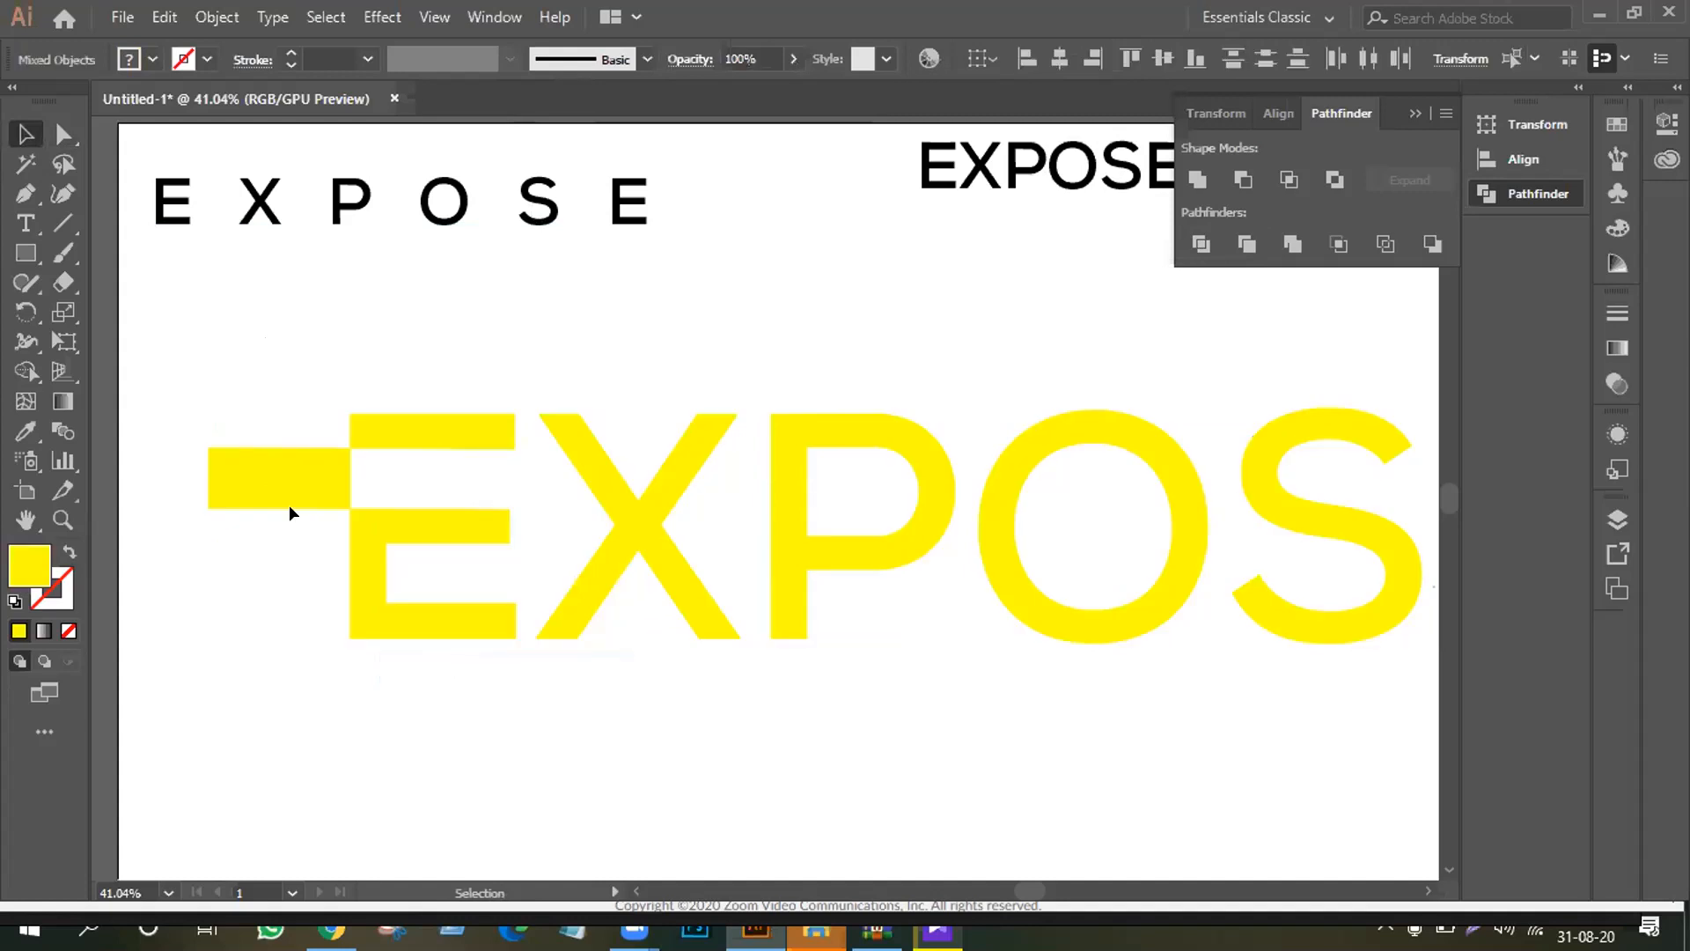
key("Delete")
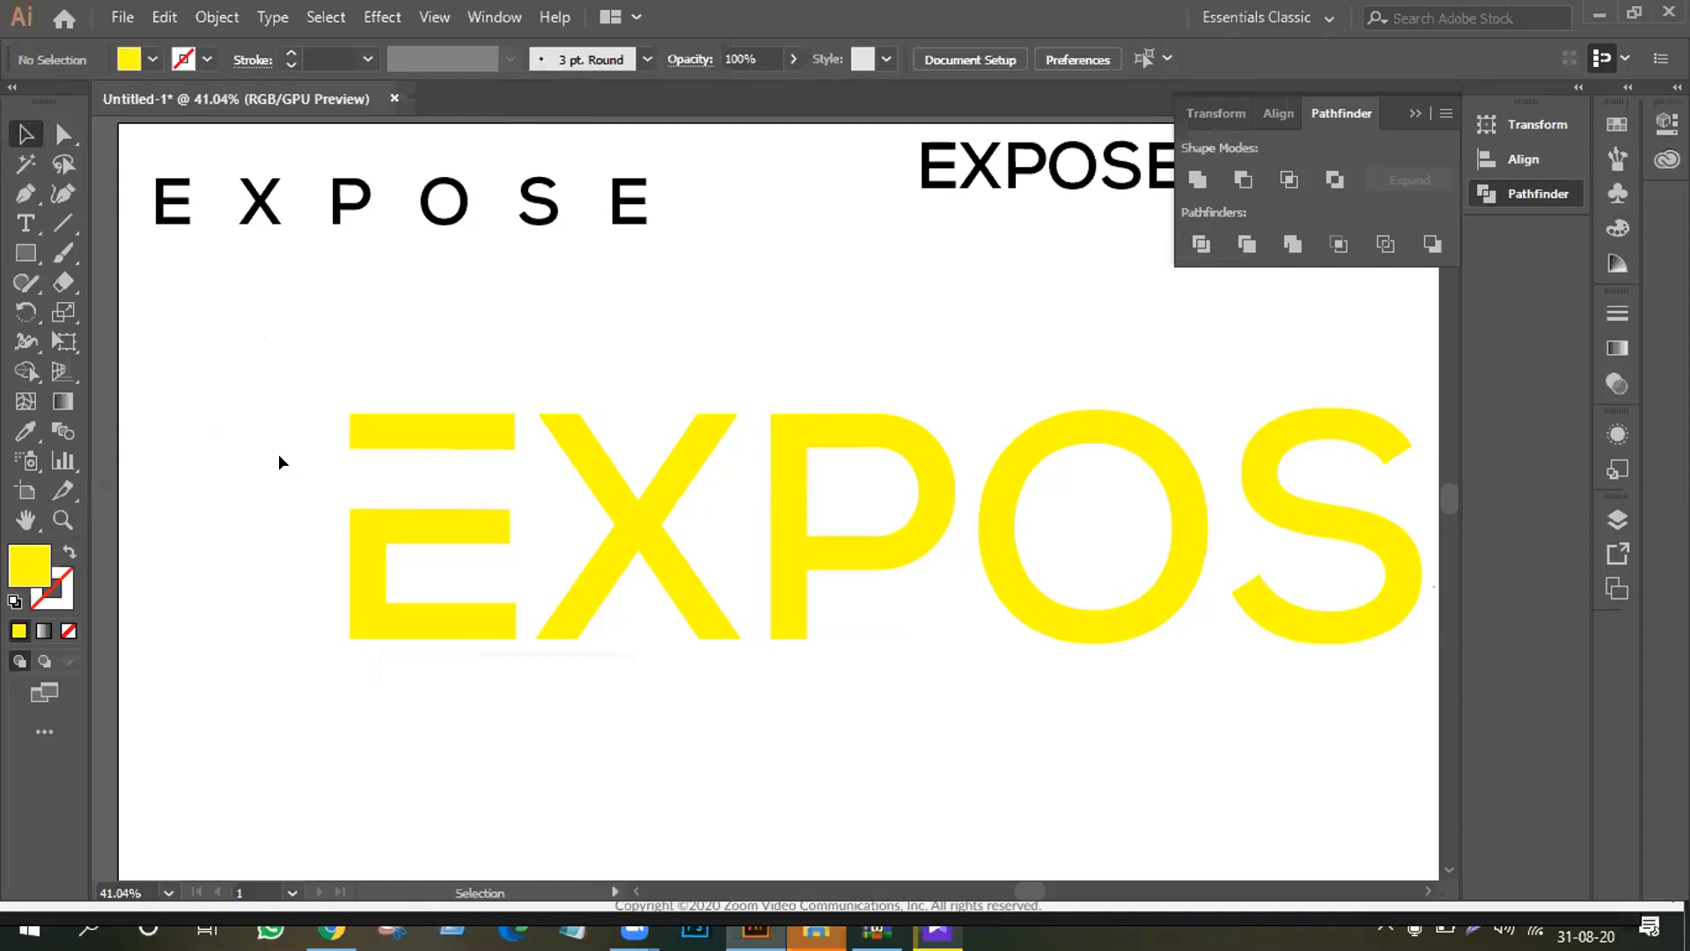
left_click(423, 528)
left_click(675, 547)
left_click(657, 546)
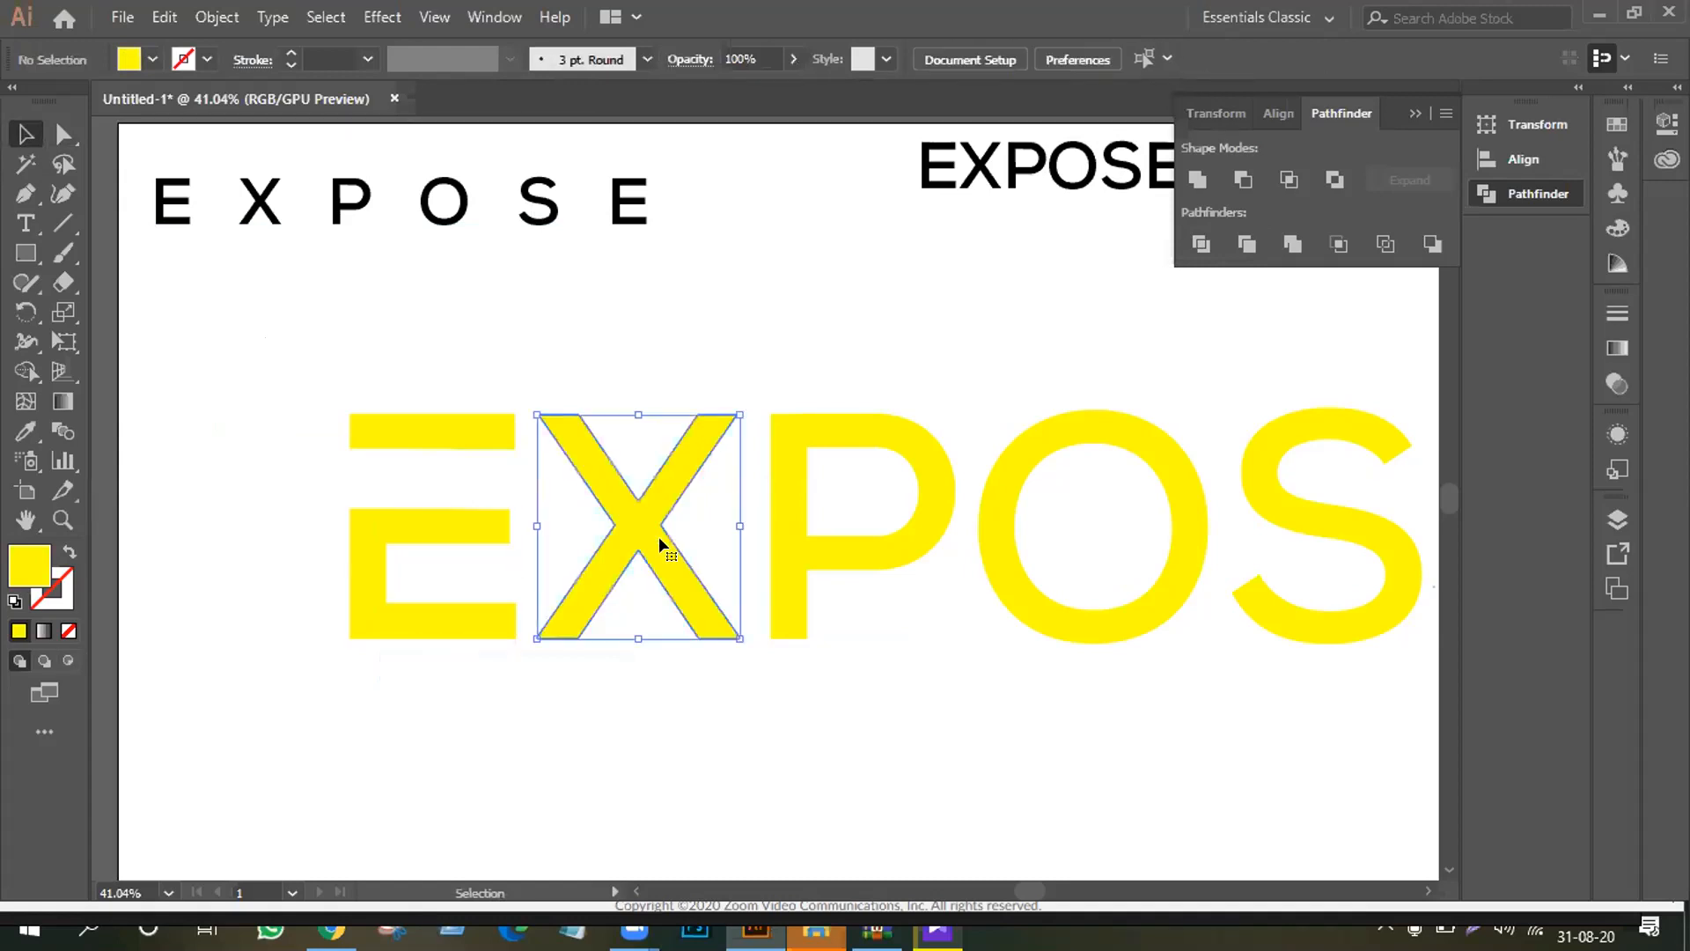
left_click(429, 697)
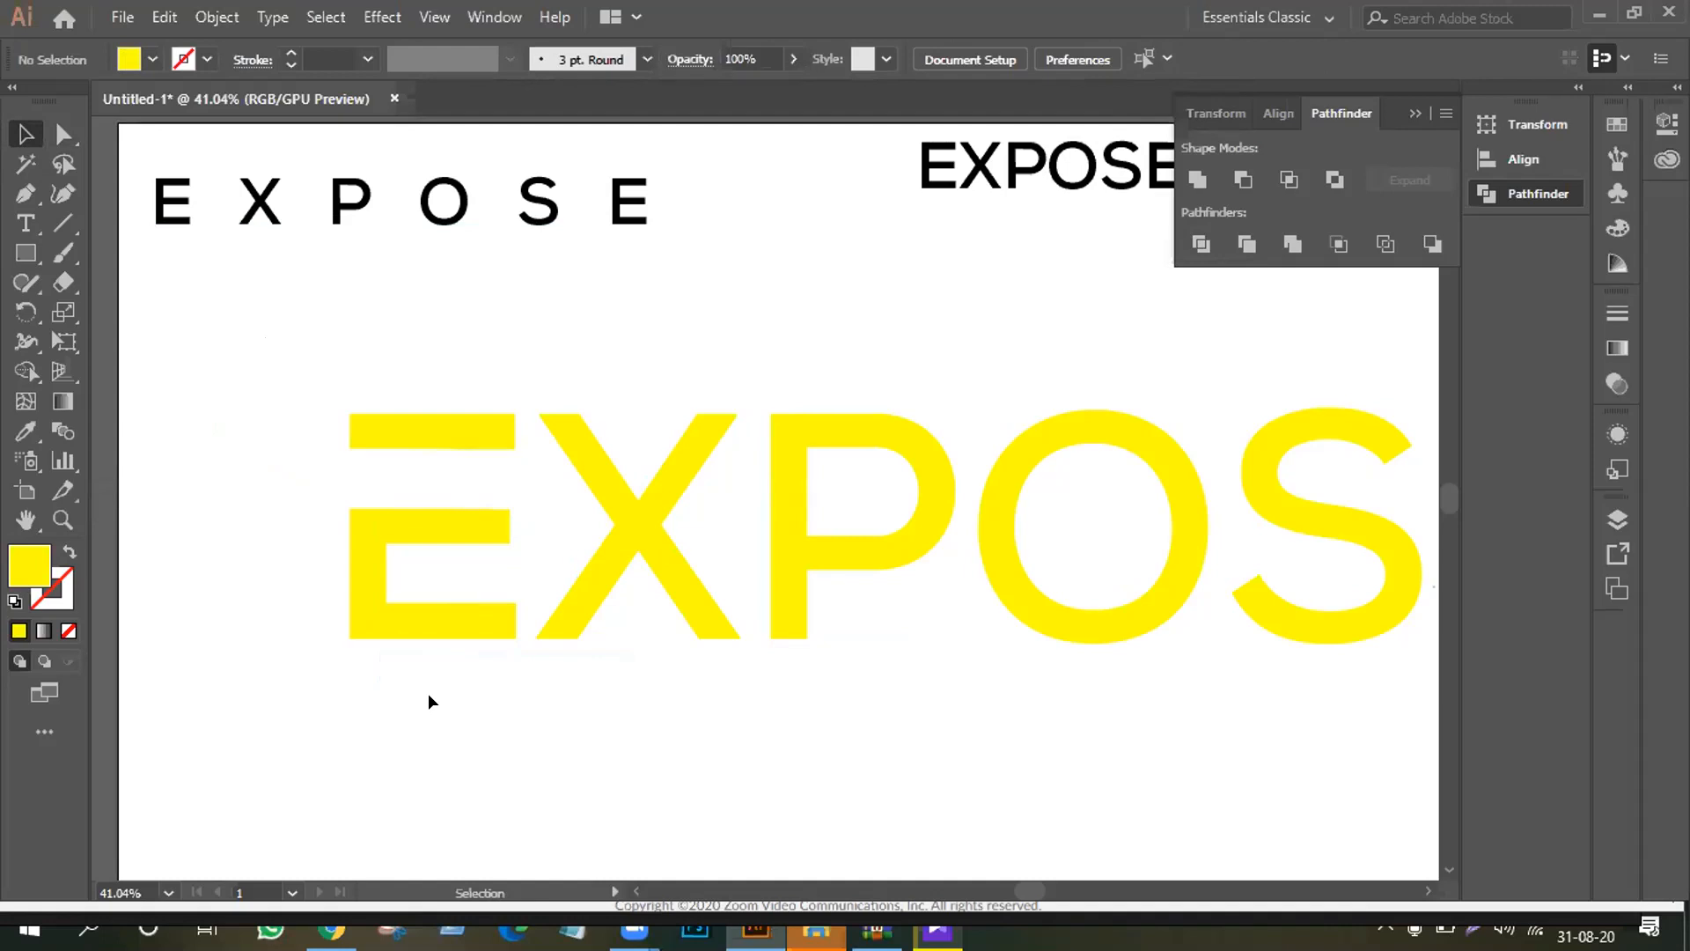
Step: Undo the block's deletion and the ungrouping, and delete the block directly within the grouped yellow lettering
key("ctrl+minus")
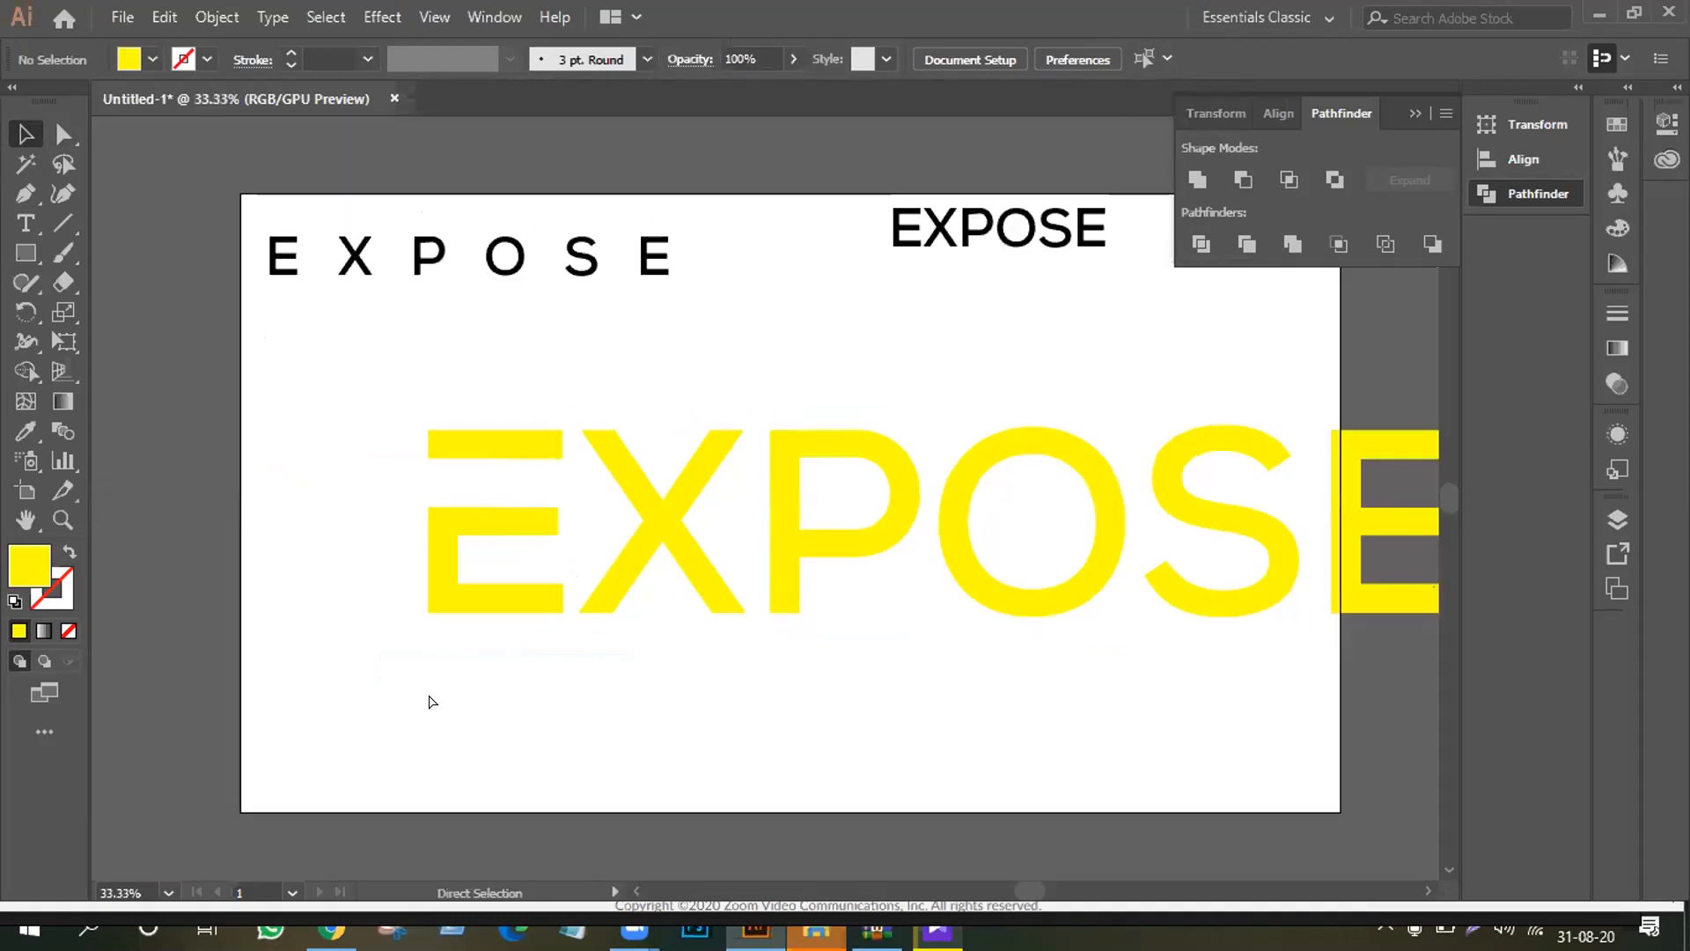
key("a")
key("ctrl+a")
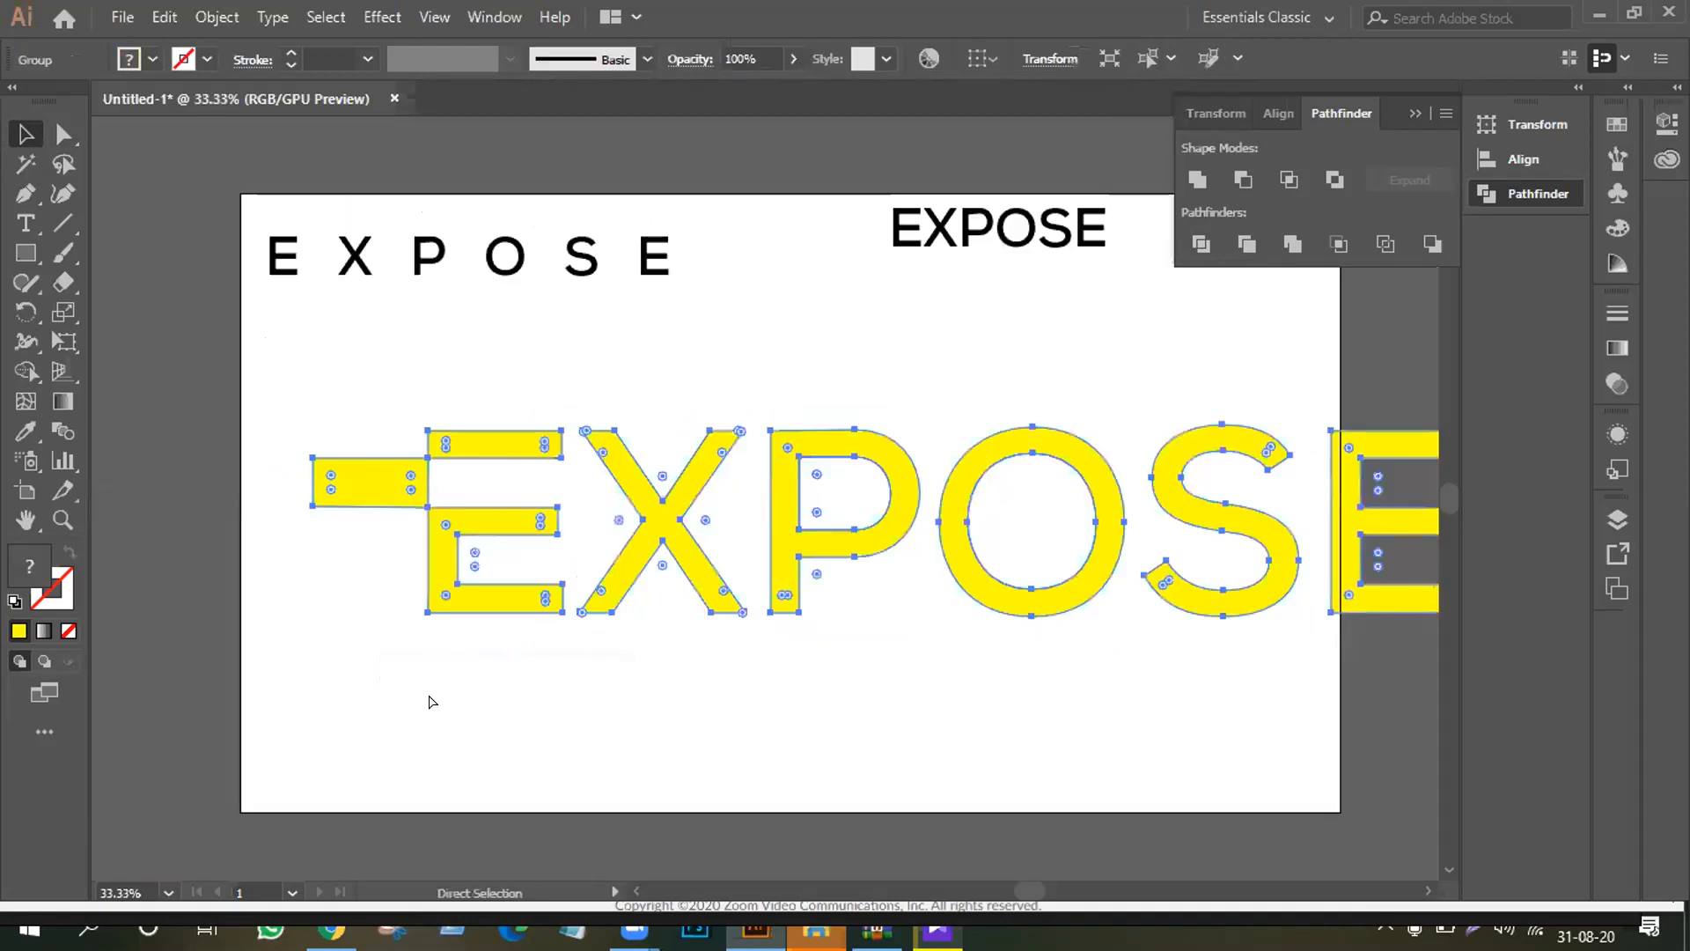
key("v")
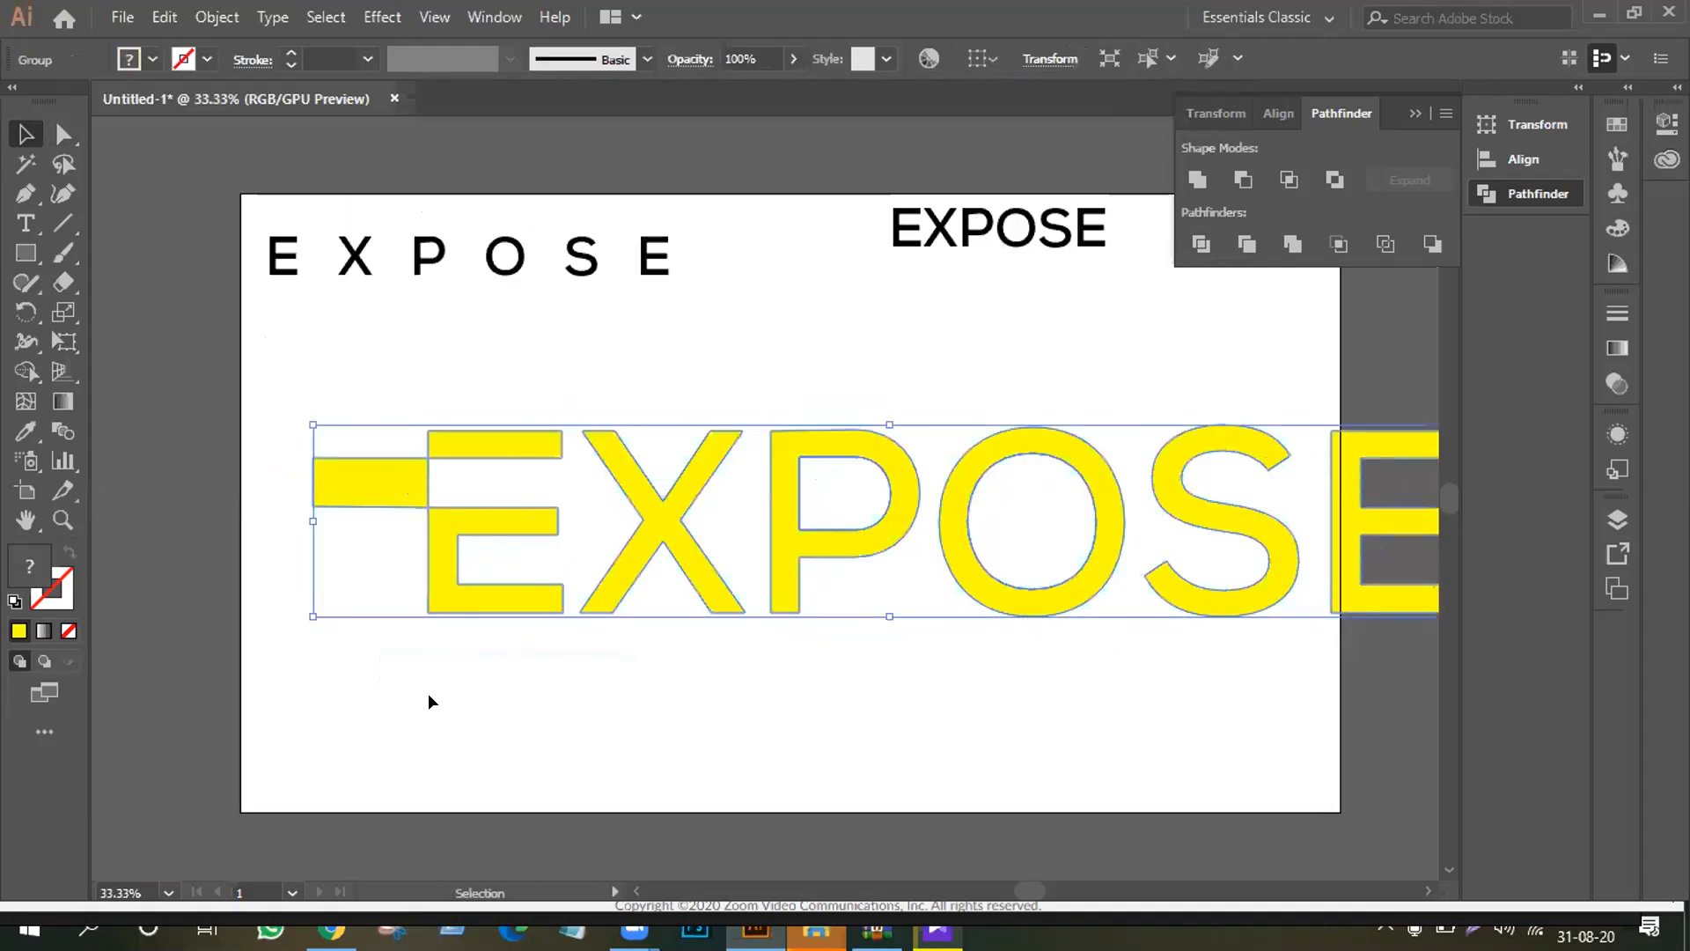
left_click(63, 133)
left_click(341, 607)
left_click(351, 493)
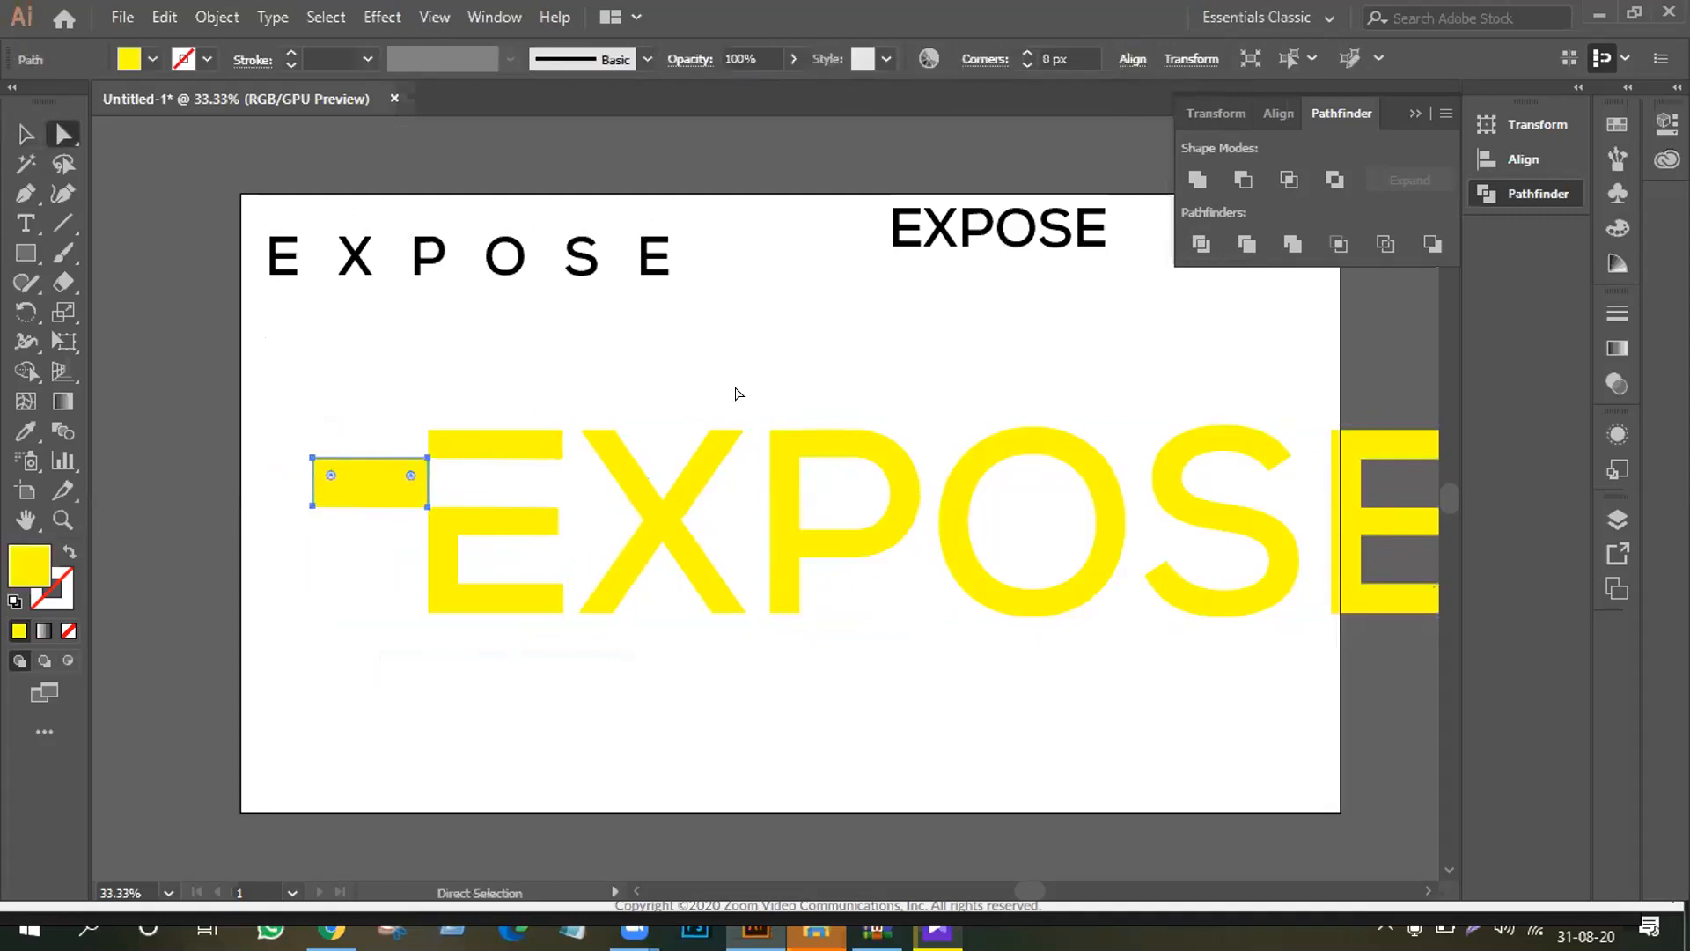
key("Delete")
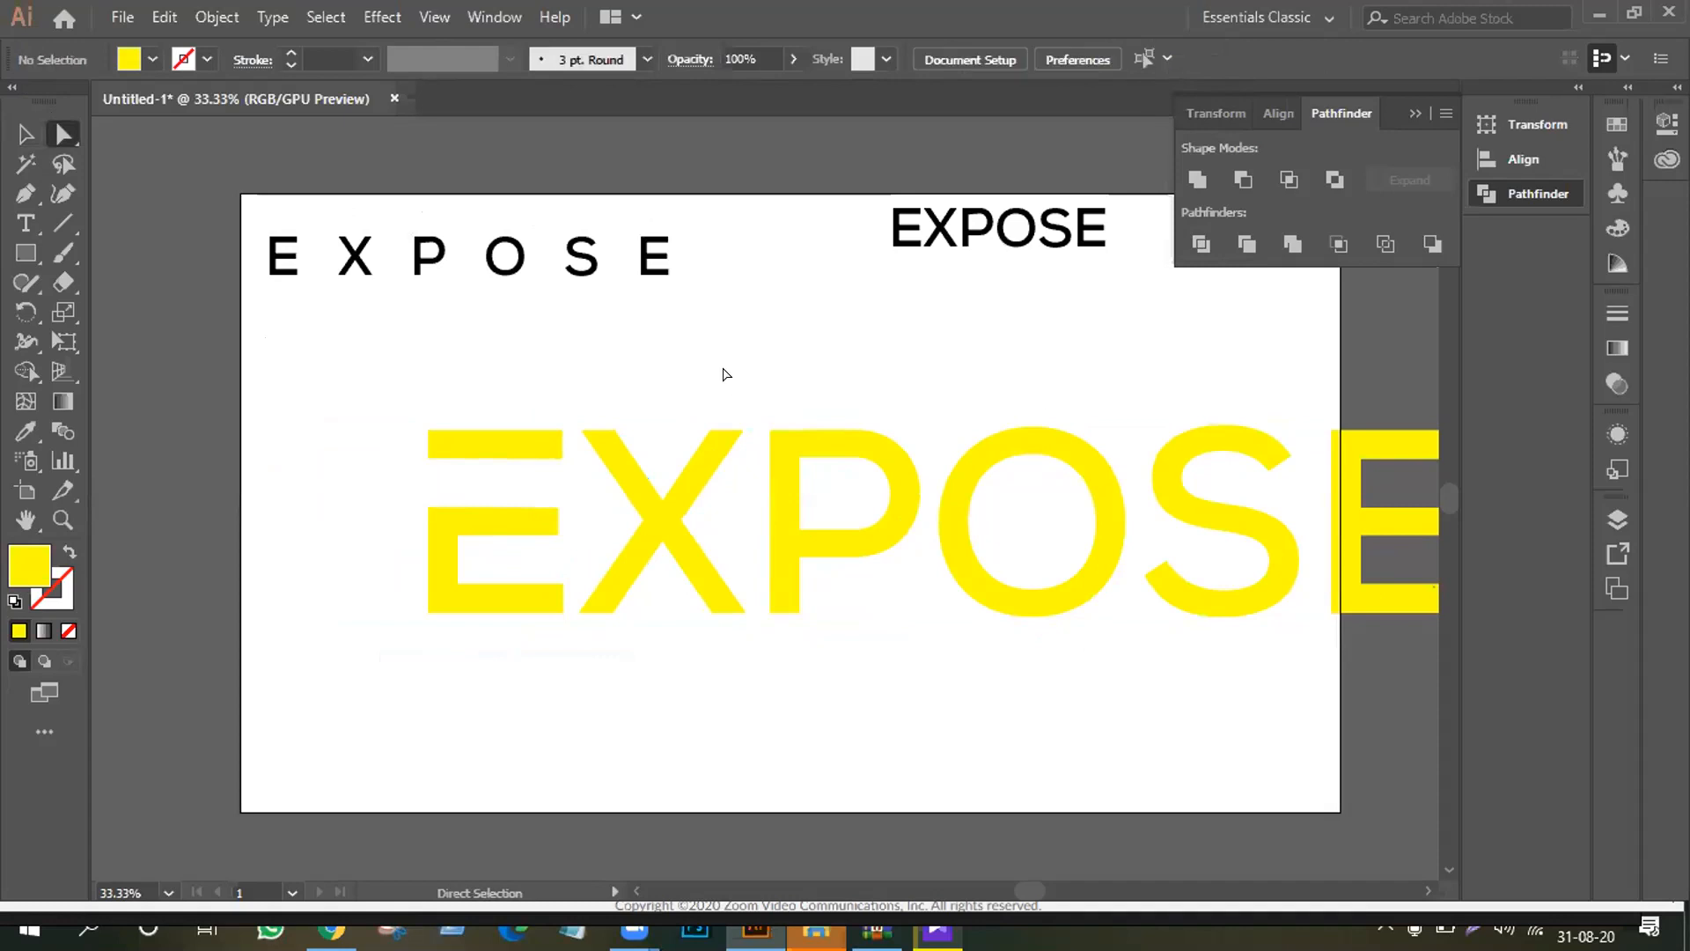
Step: Undo the edits to the yellow lettering back to the undivided first E with its projecting block
left_click(868, 553)
left_click(698, 613)
key("ctrl+z")
left_click(492, 599, "ctrl")
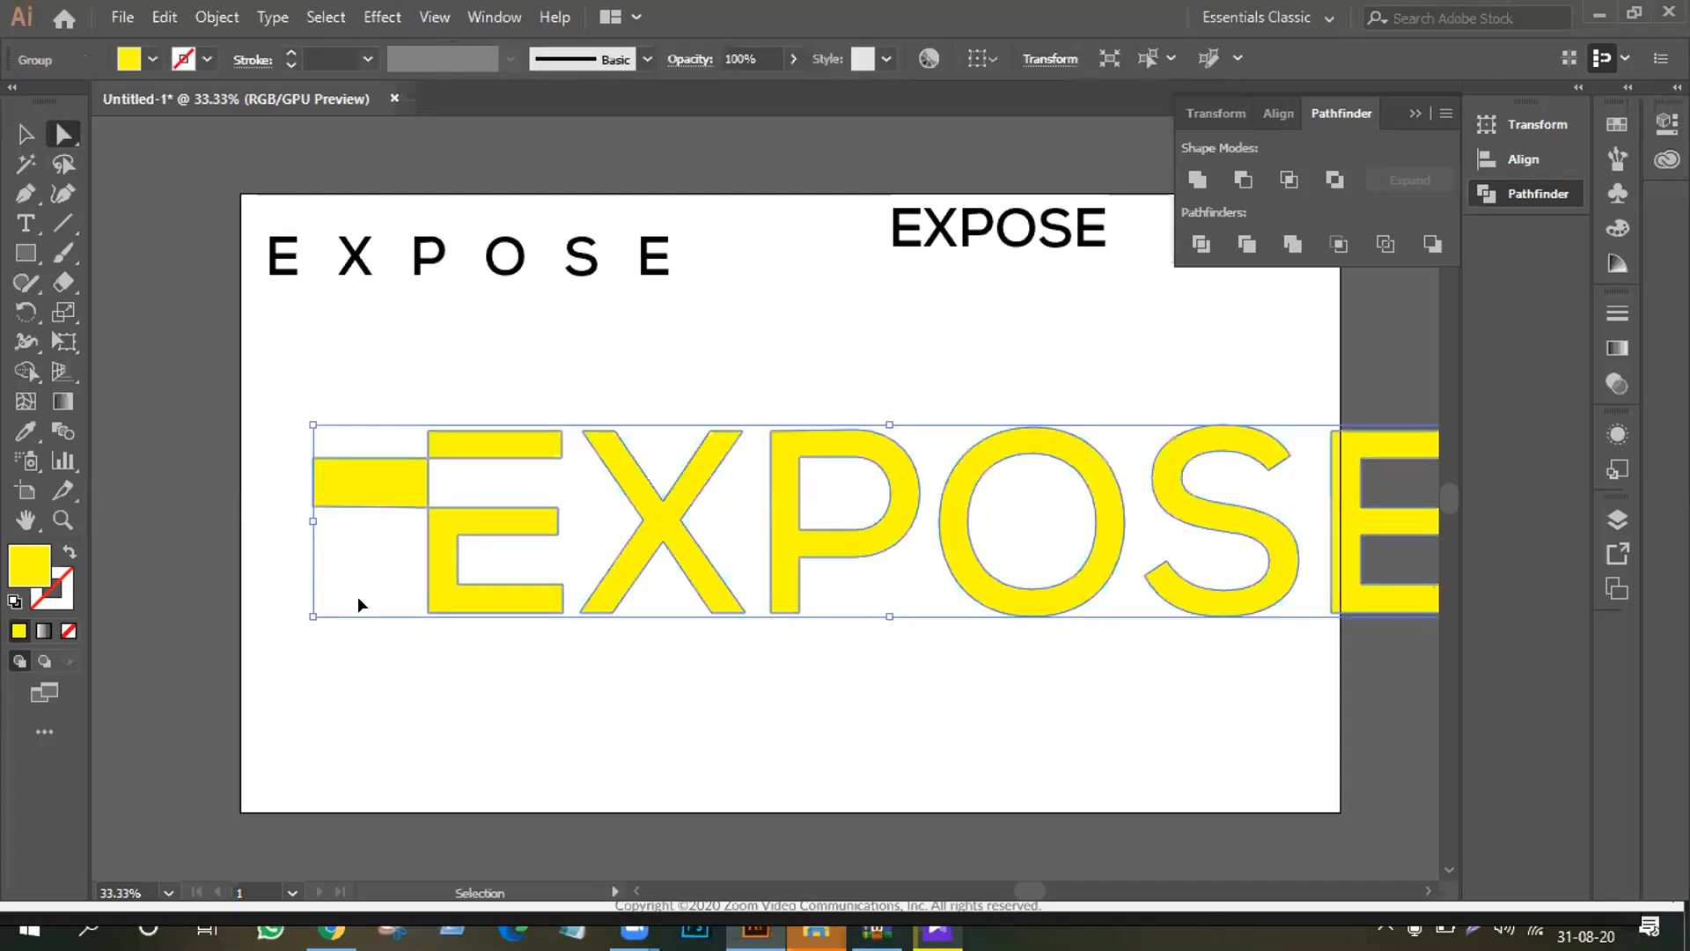
key("ctrl+8")
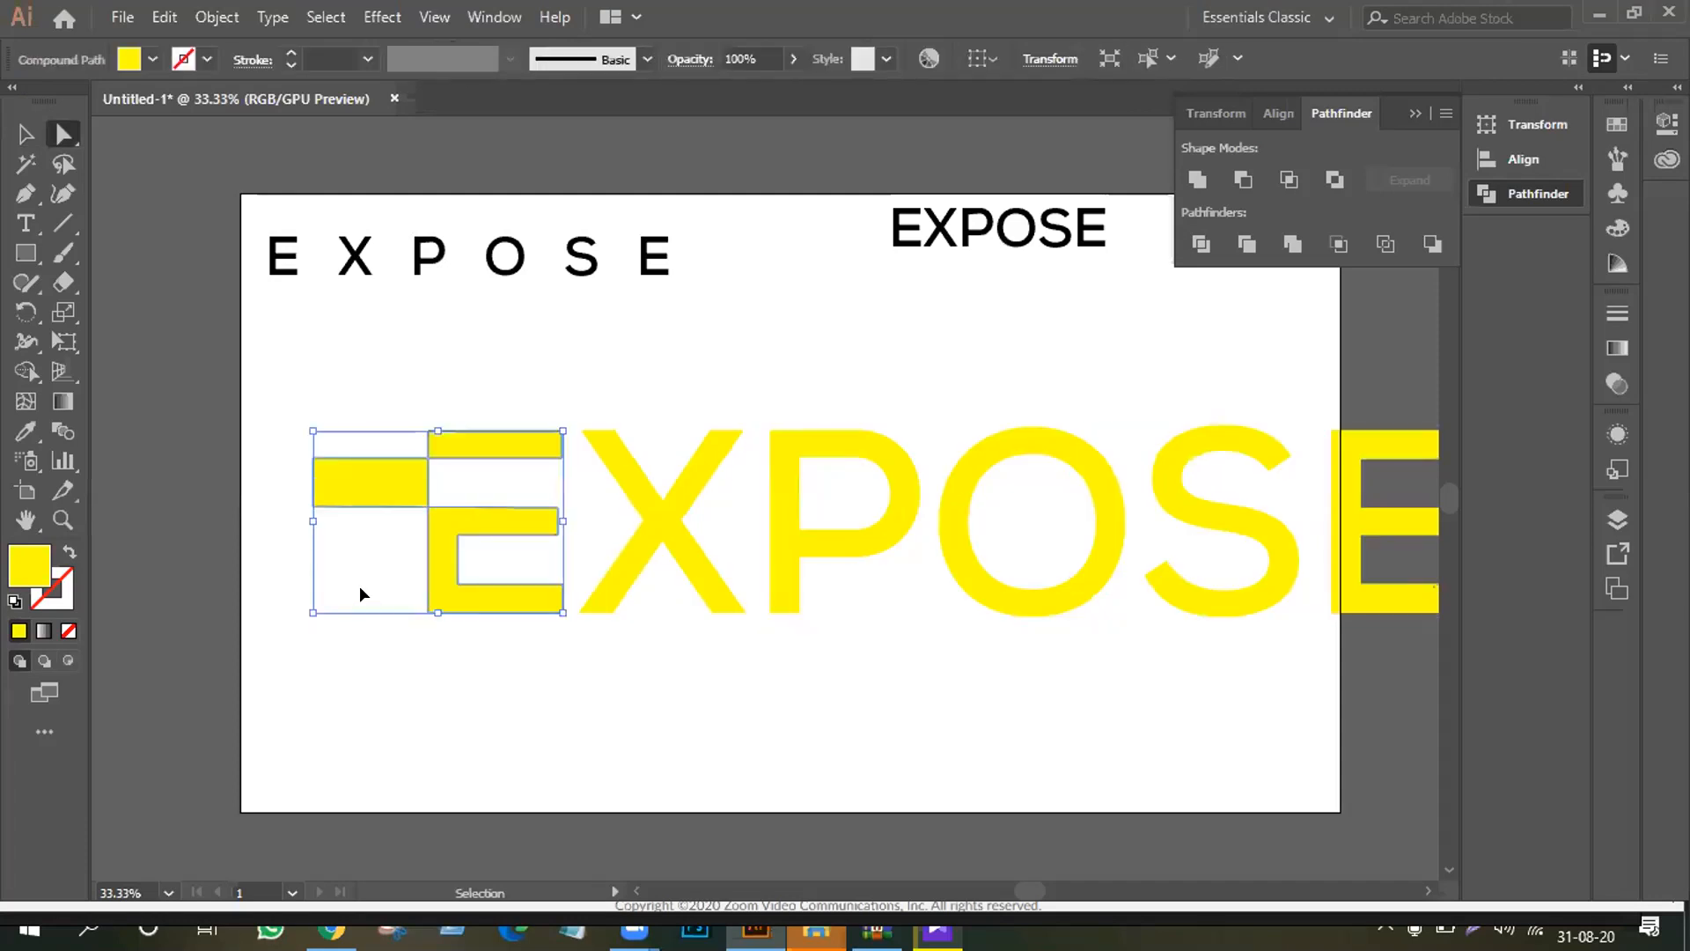
Step: Divide the first yellow E with Pathfinder and delete the block projecting from it, leaving a gap in the stem
left_click(484, 696)
left_click(368, 475)
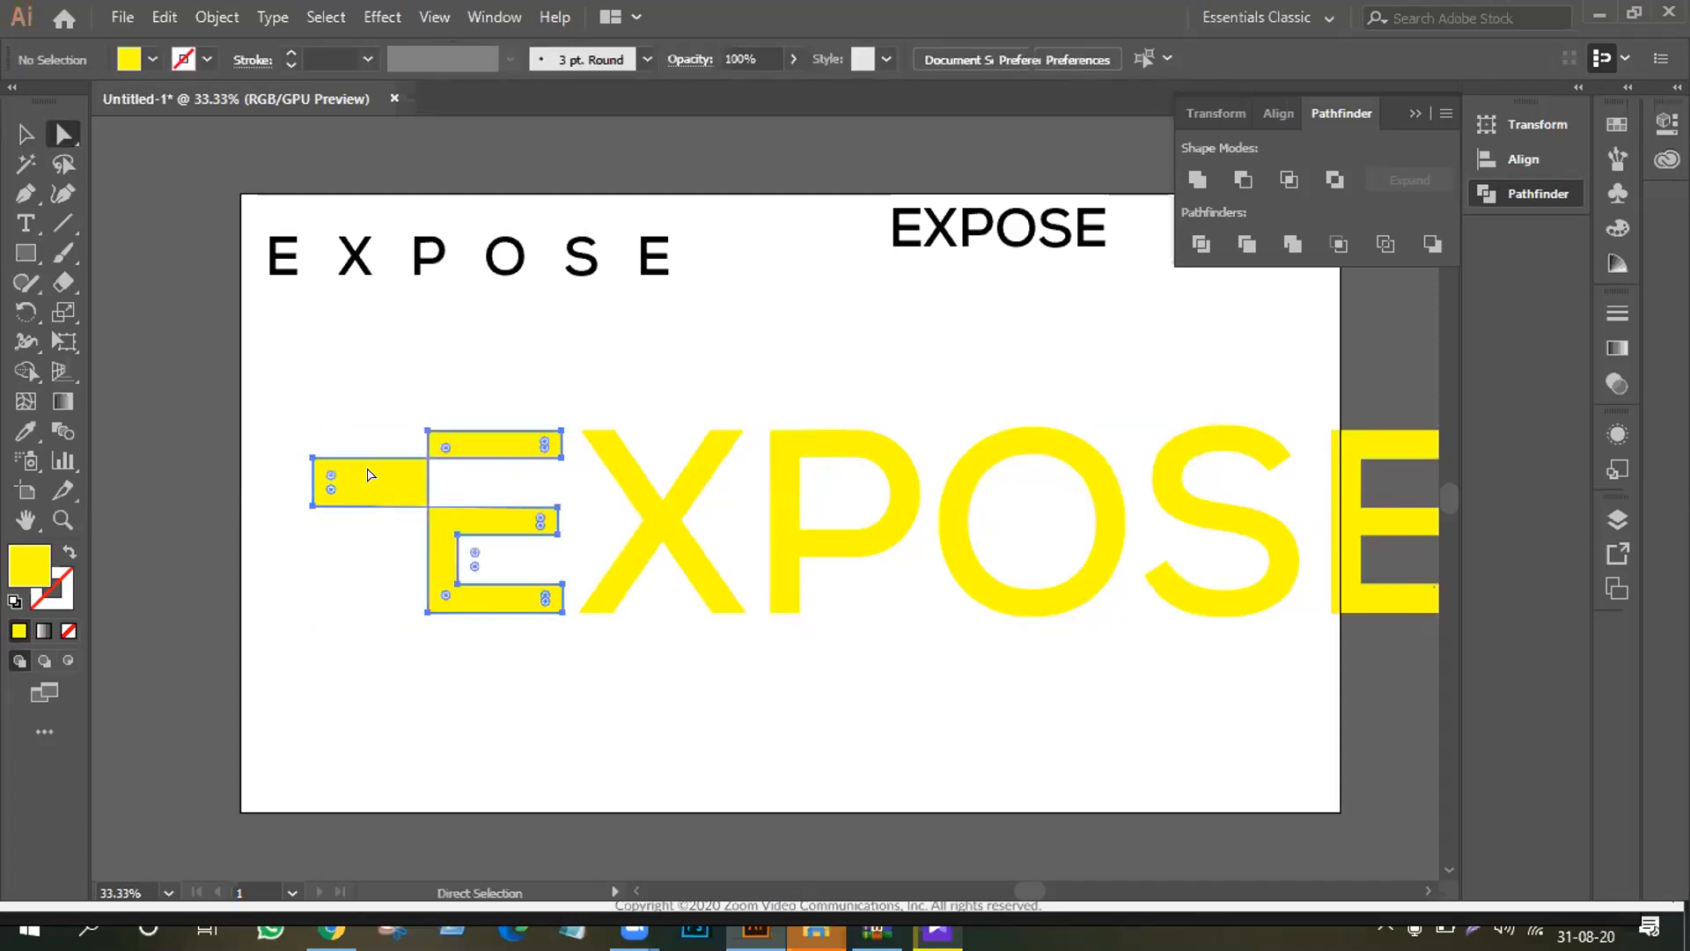
left_click(1198, 245)
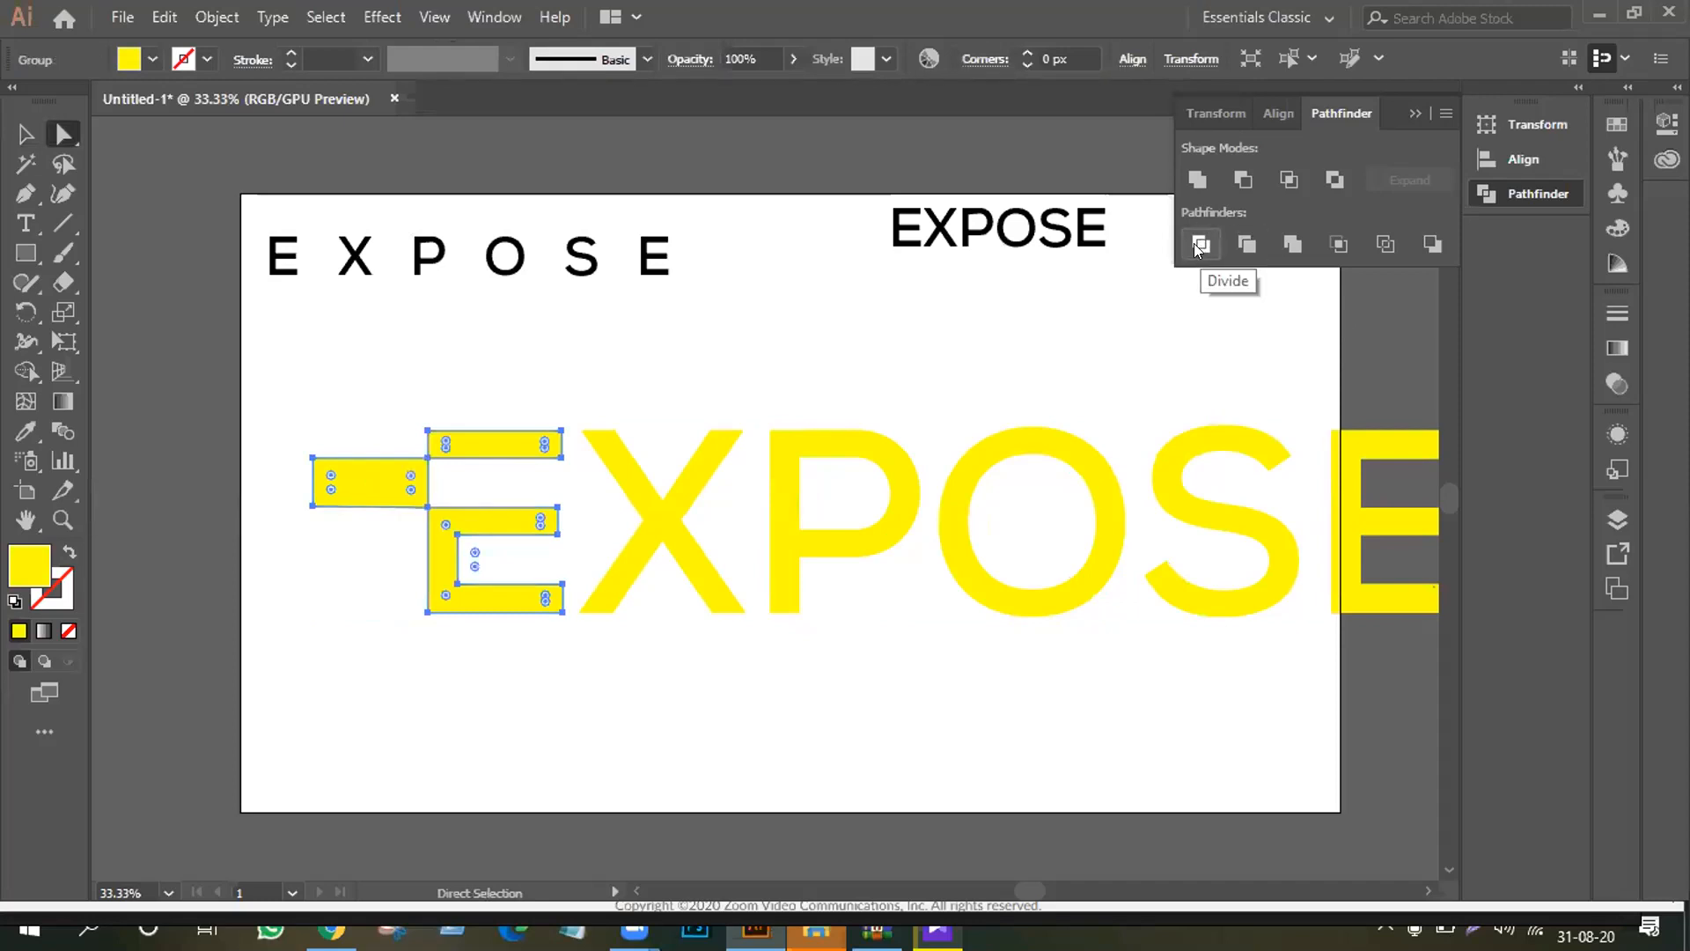
left_click(329, 589)
left_click(366, 494)
key("Delete")
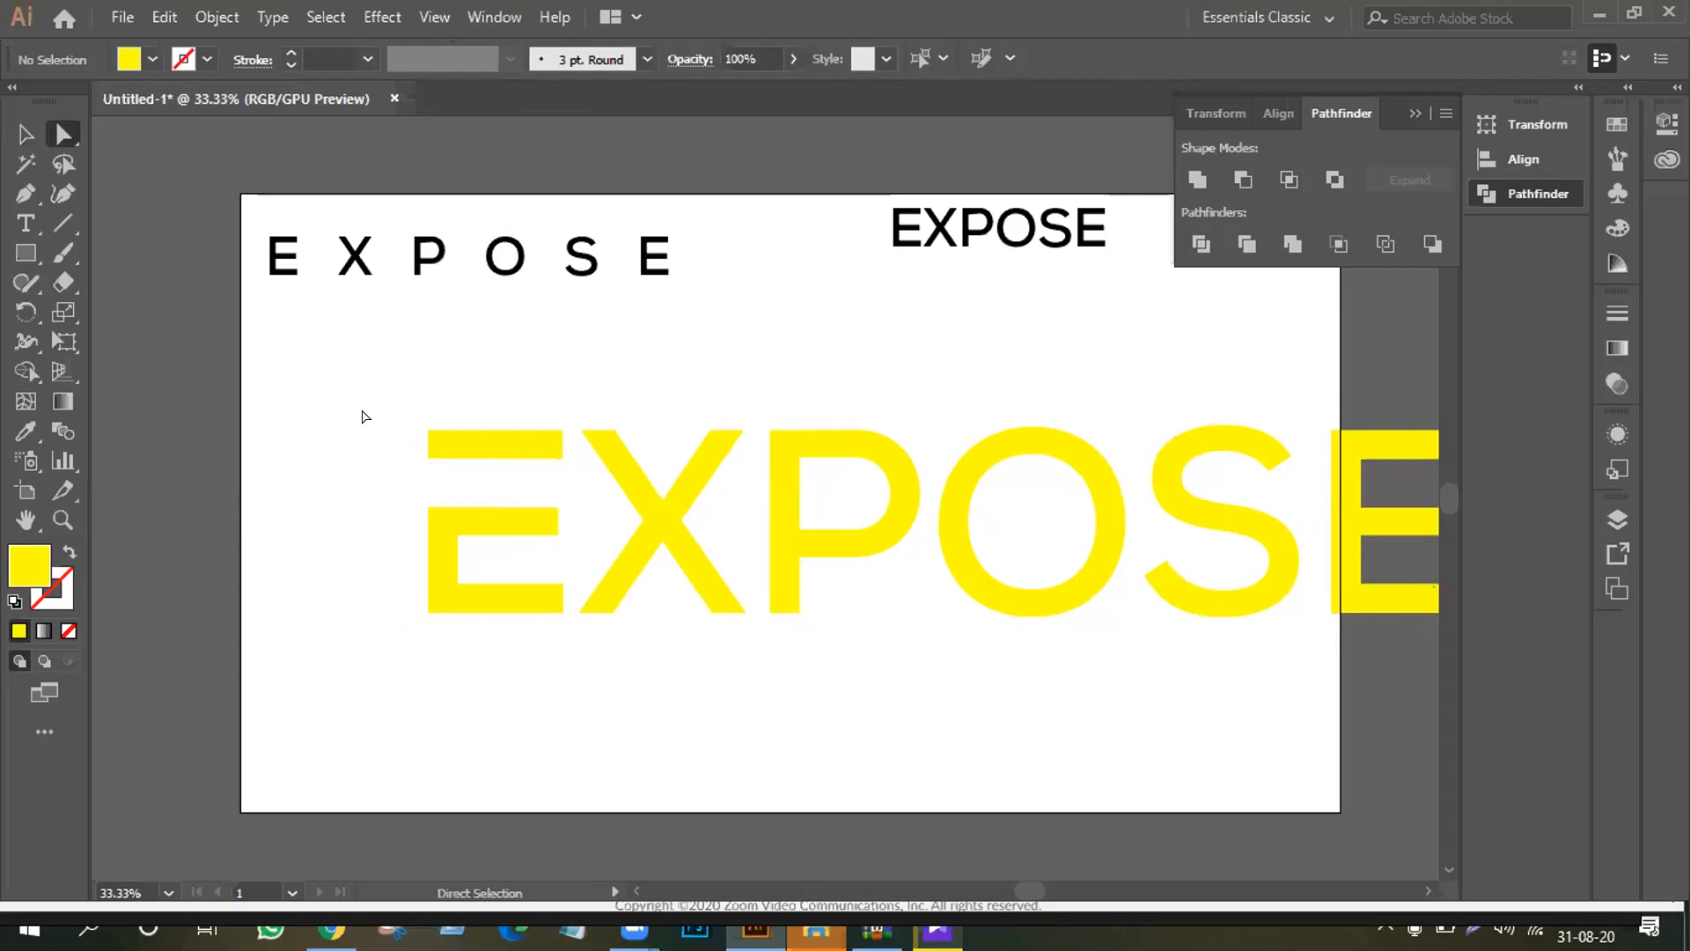
Step: Scale the modified yellow EXPOSE lettering down and position it to the right of the artboard's center
key("ctrl+minus")
left_click(25, 134)
left_click_drag(441, 425, 1064, 551)
left_click(657, 545)
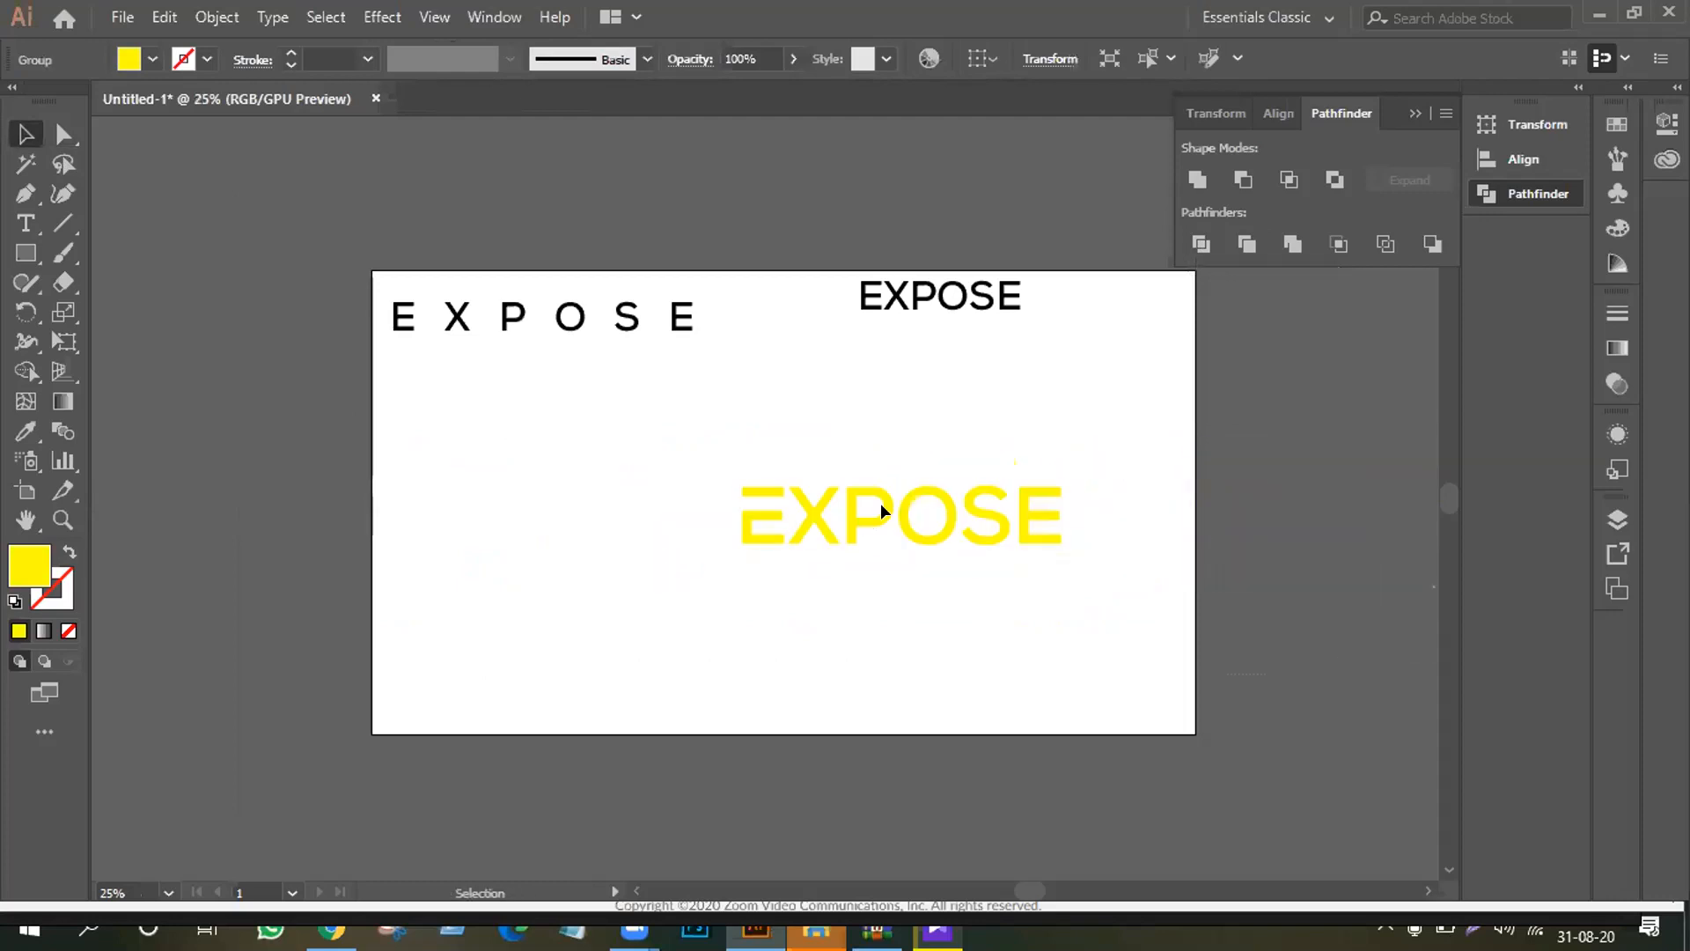
Step: Move the yellow EXPOSE lettering toward the artboard's middle and ungroup it into separate letters
left_click_drag(842, 509, 653, 484)
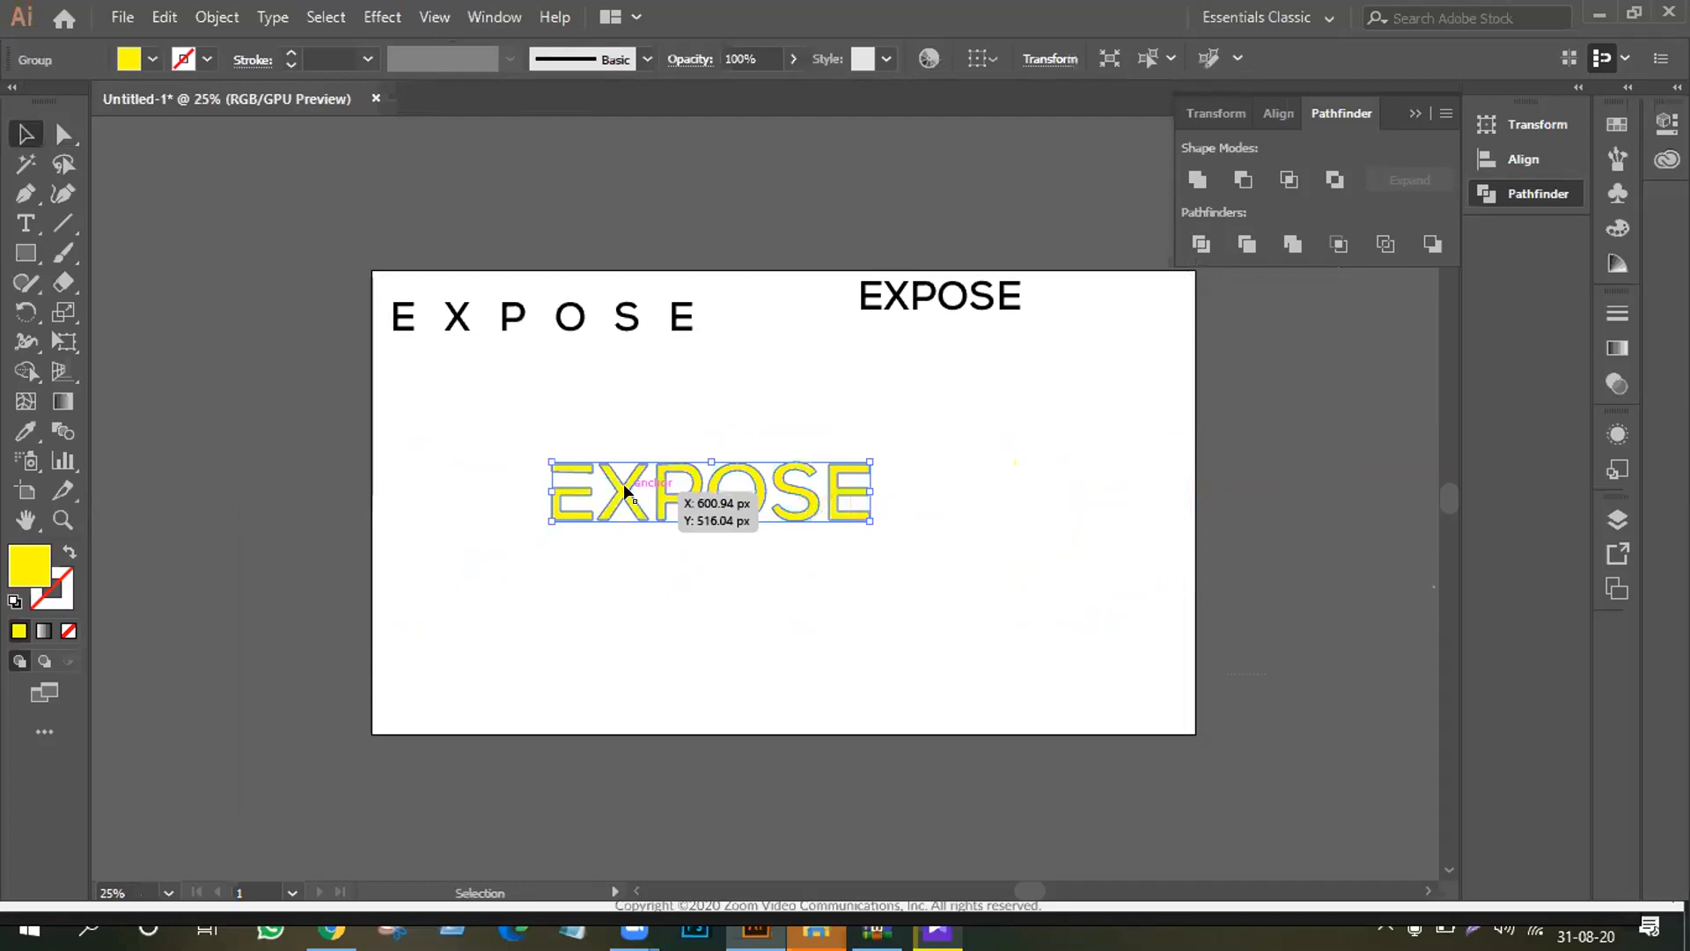
right_click(626, 491)
left_click(662, 694)
left_click(531, 519)
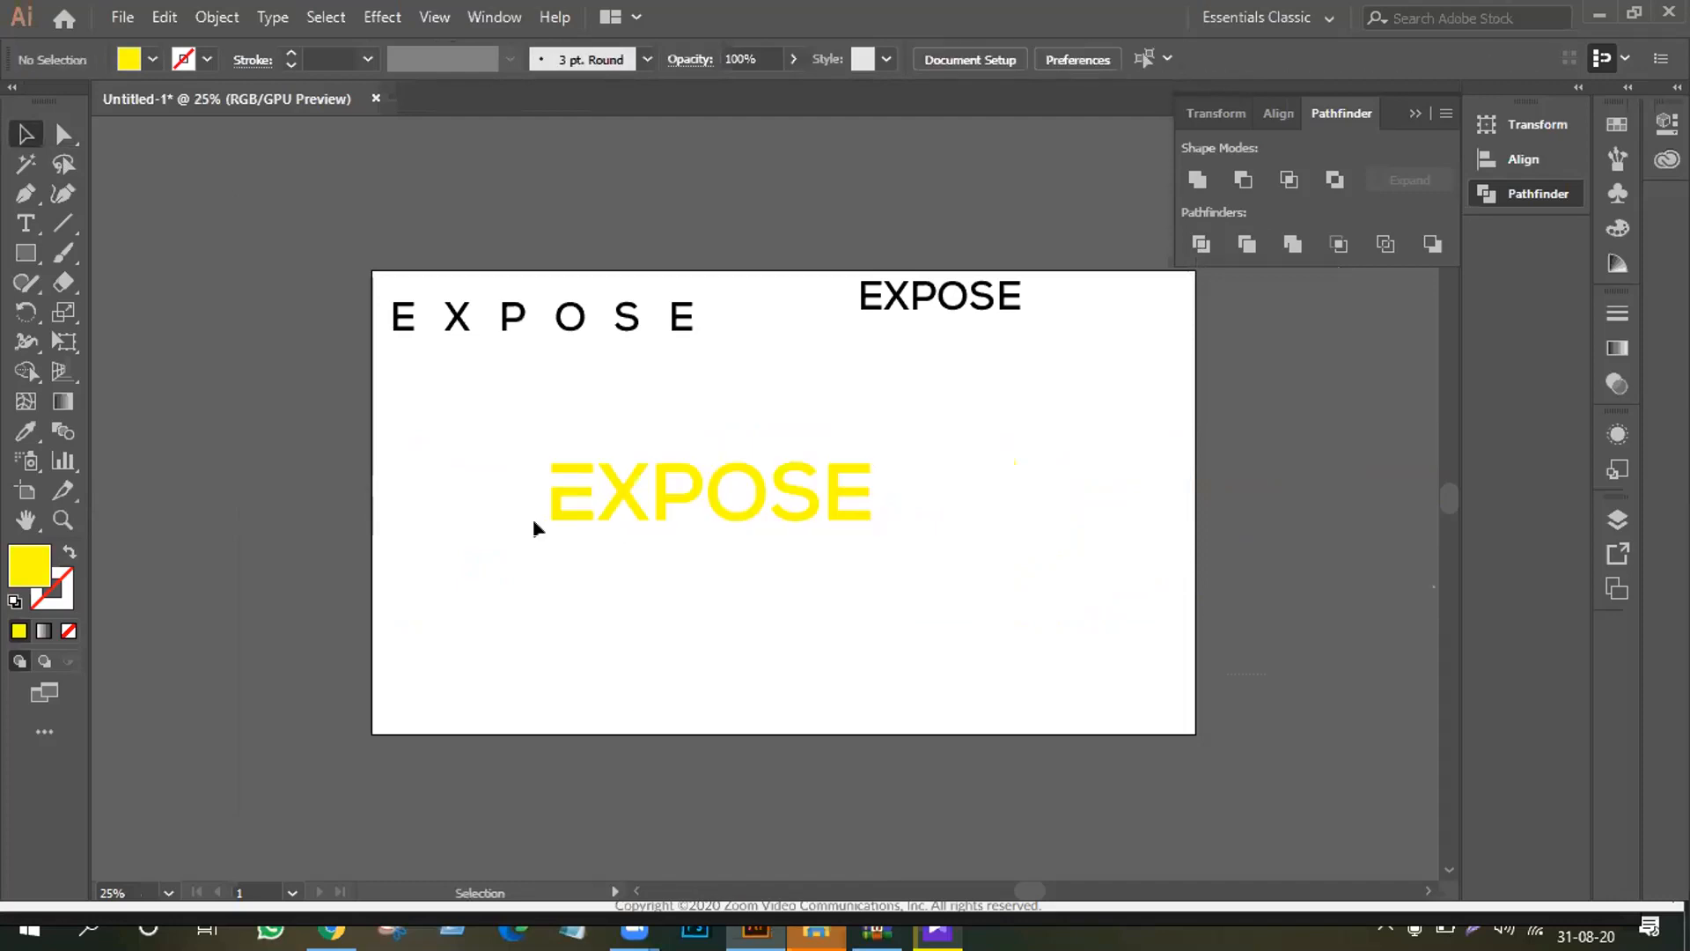
left_click_drag(724, 491, 719, 620)
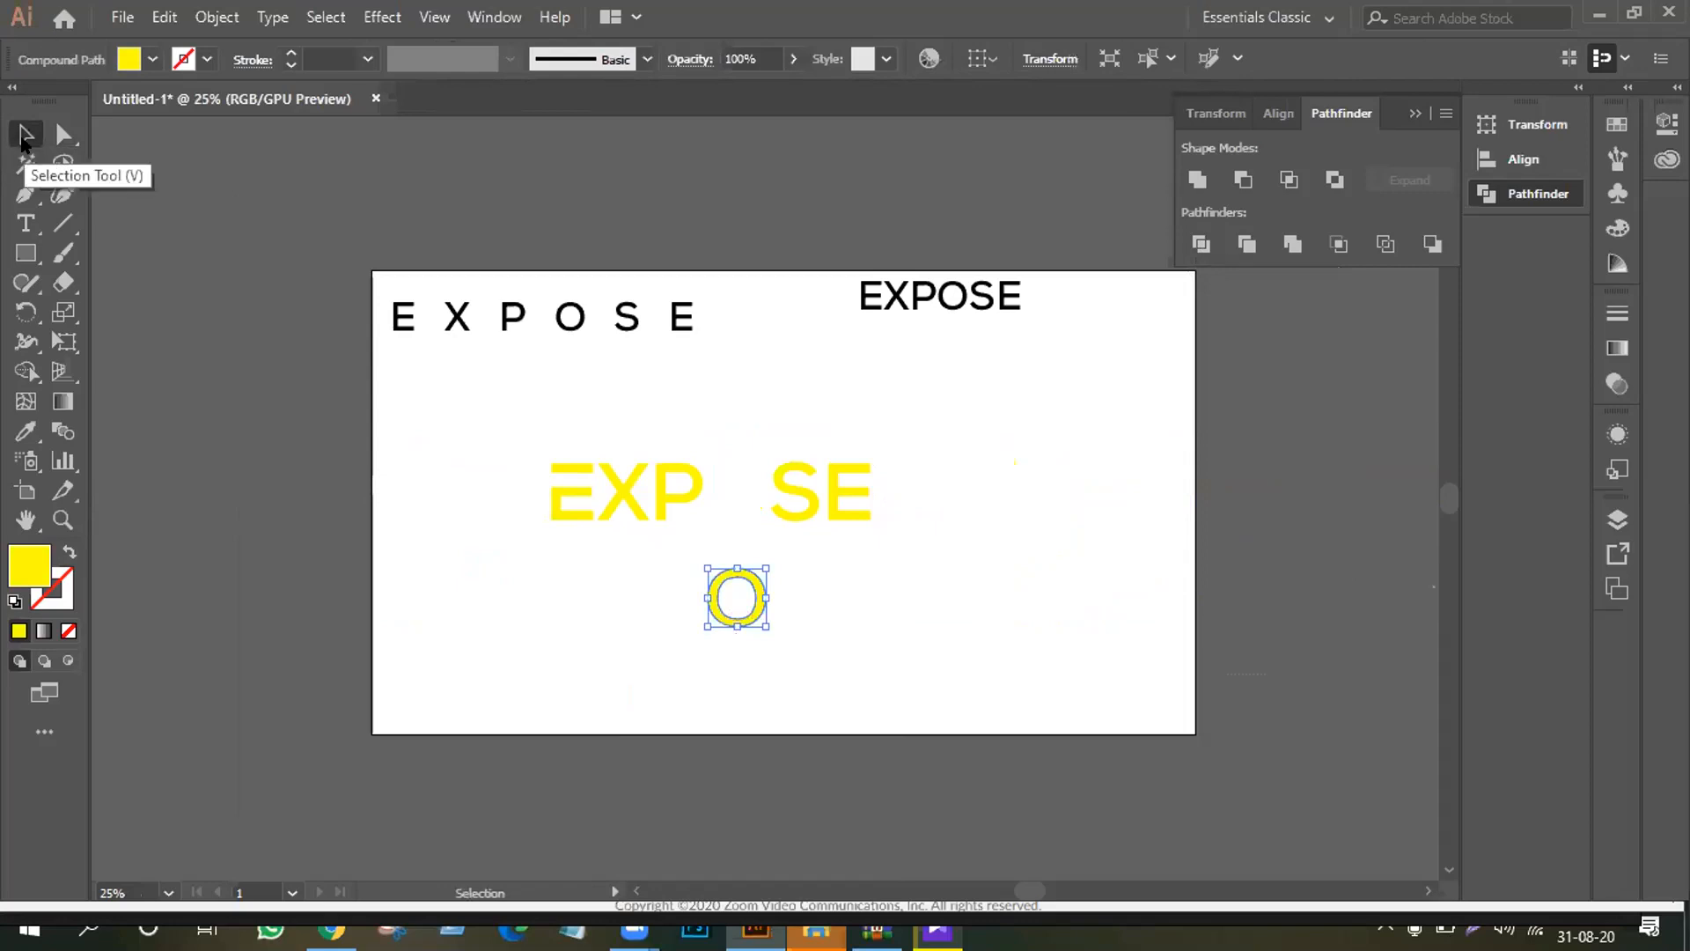
key("ctrl+z")
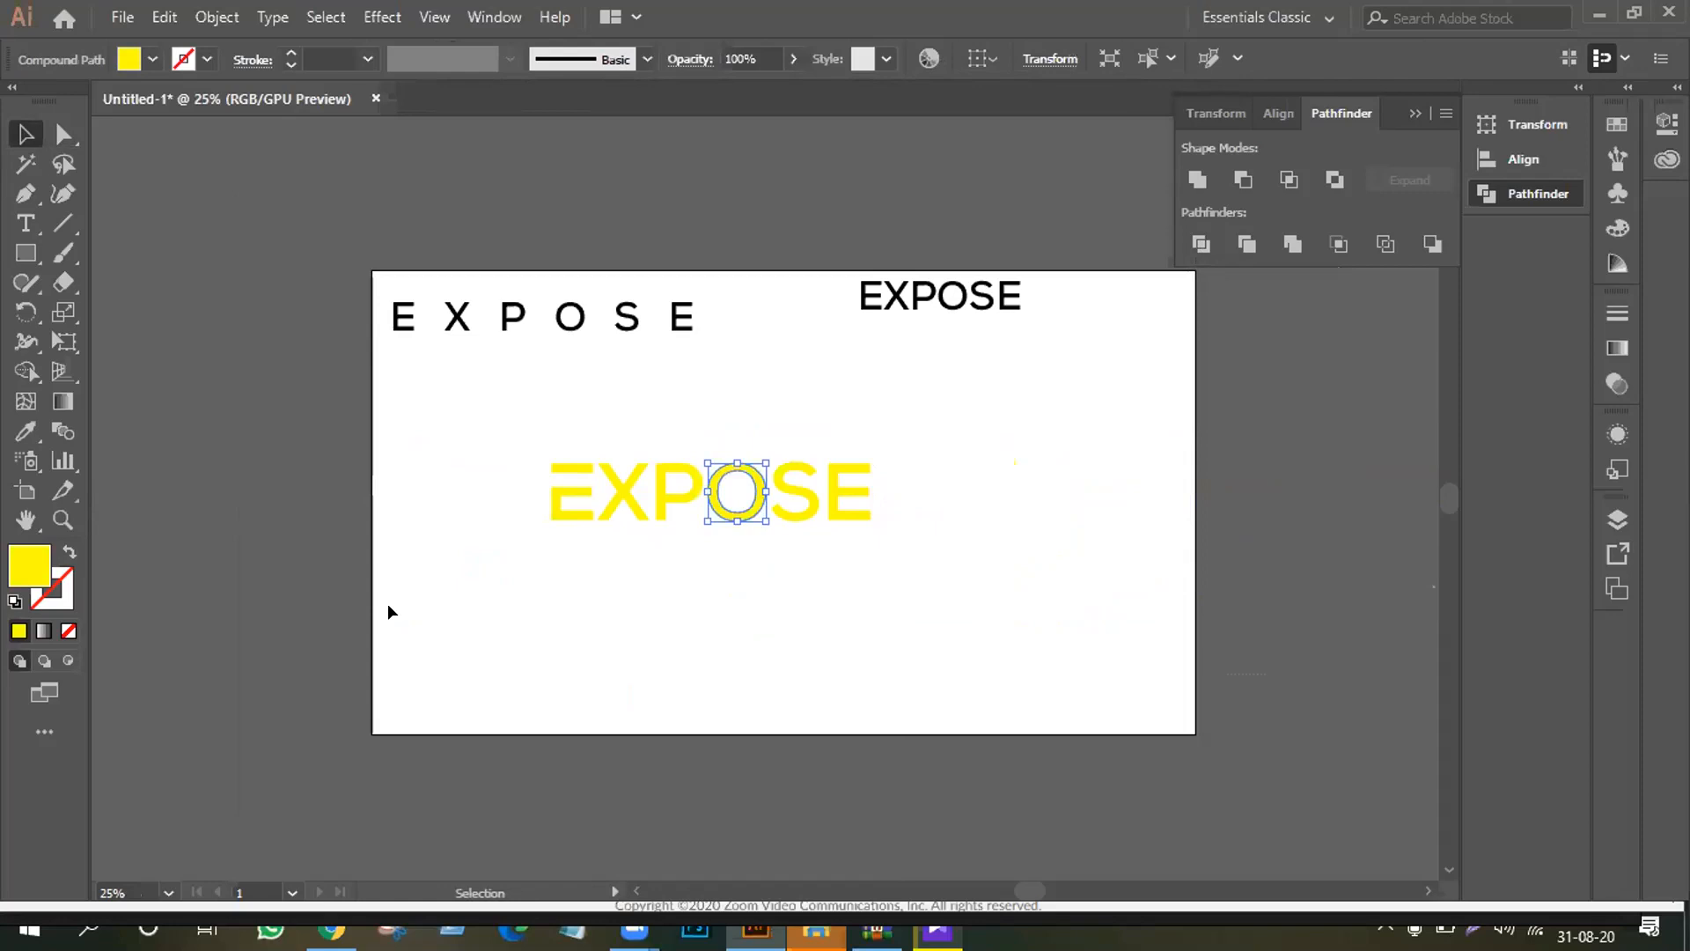
Step: Replace the last E of the yellow lettering with a duplicate of the modified first E
left_click(556, 484)
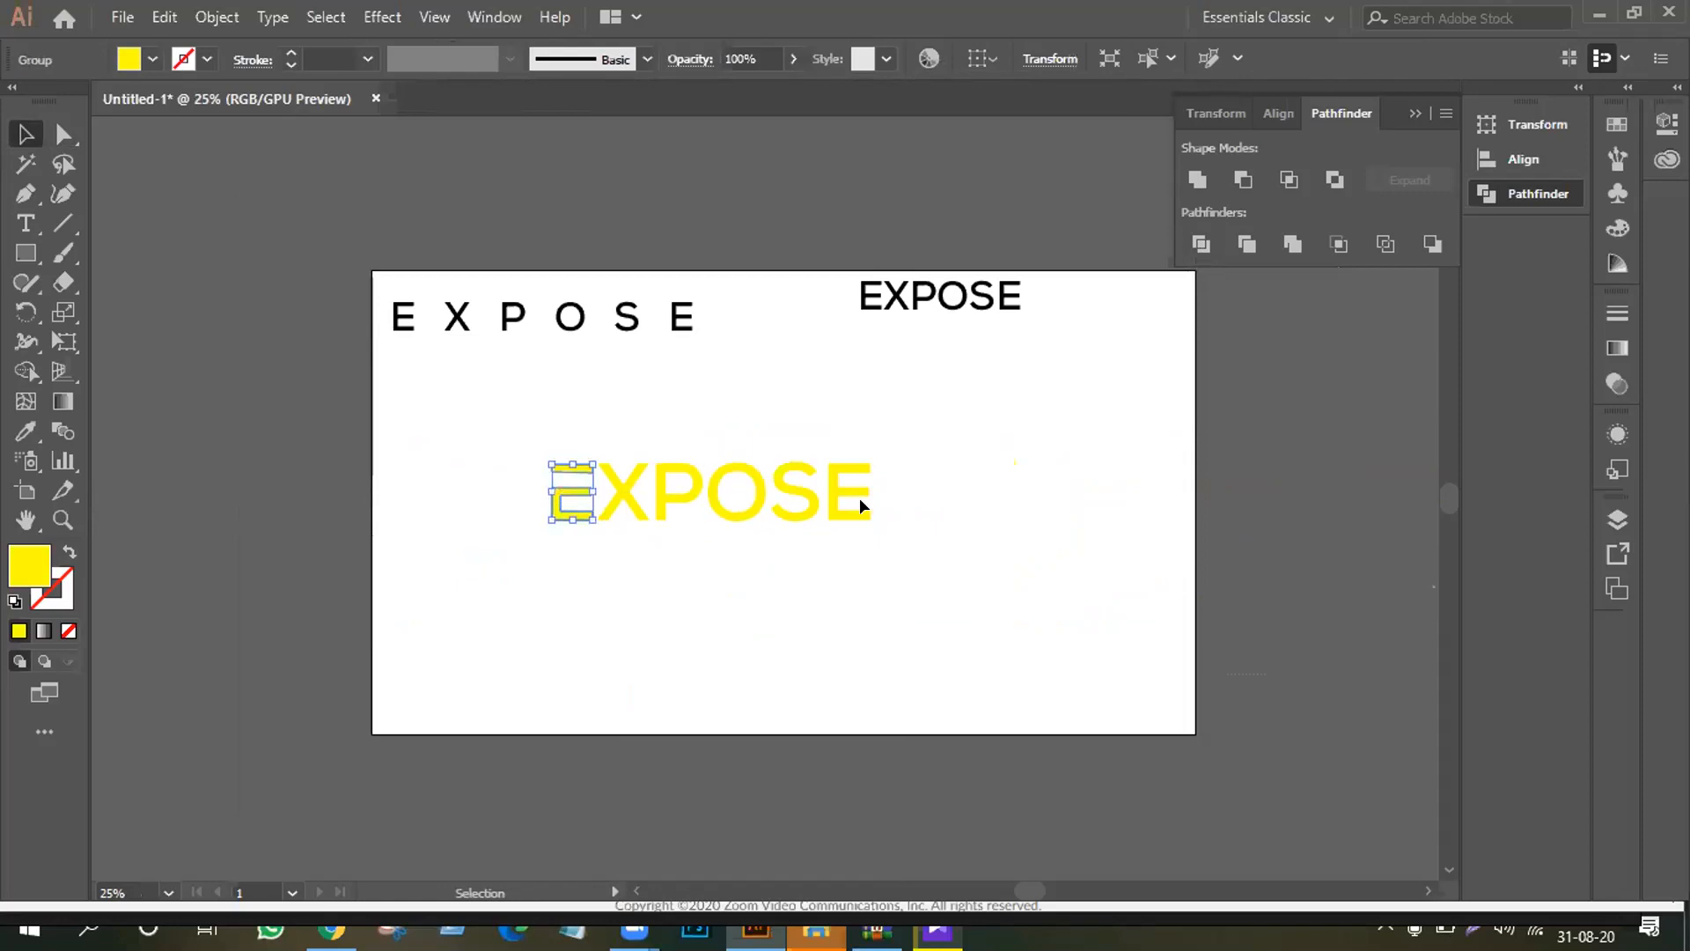
key("shift")
left_click(555, 507, "shift")
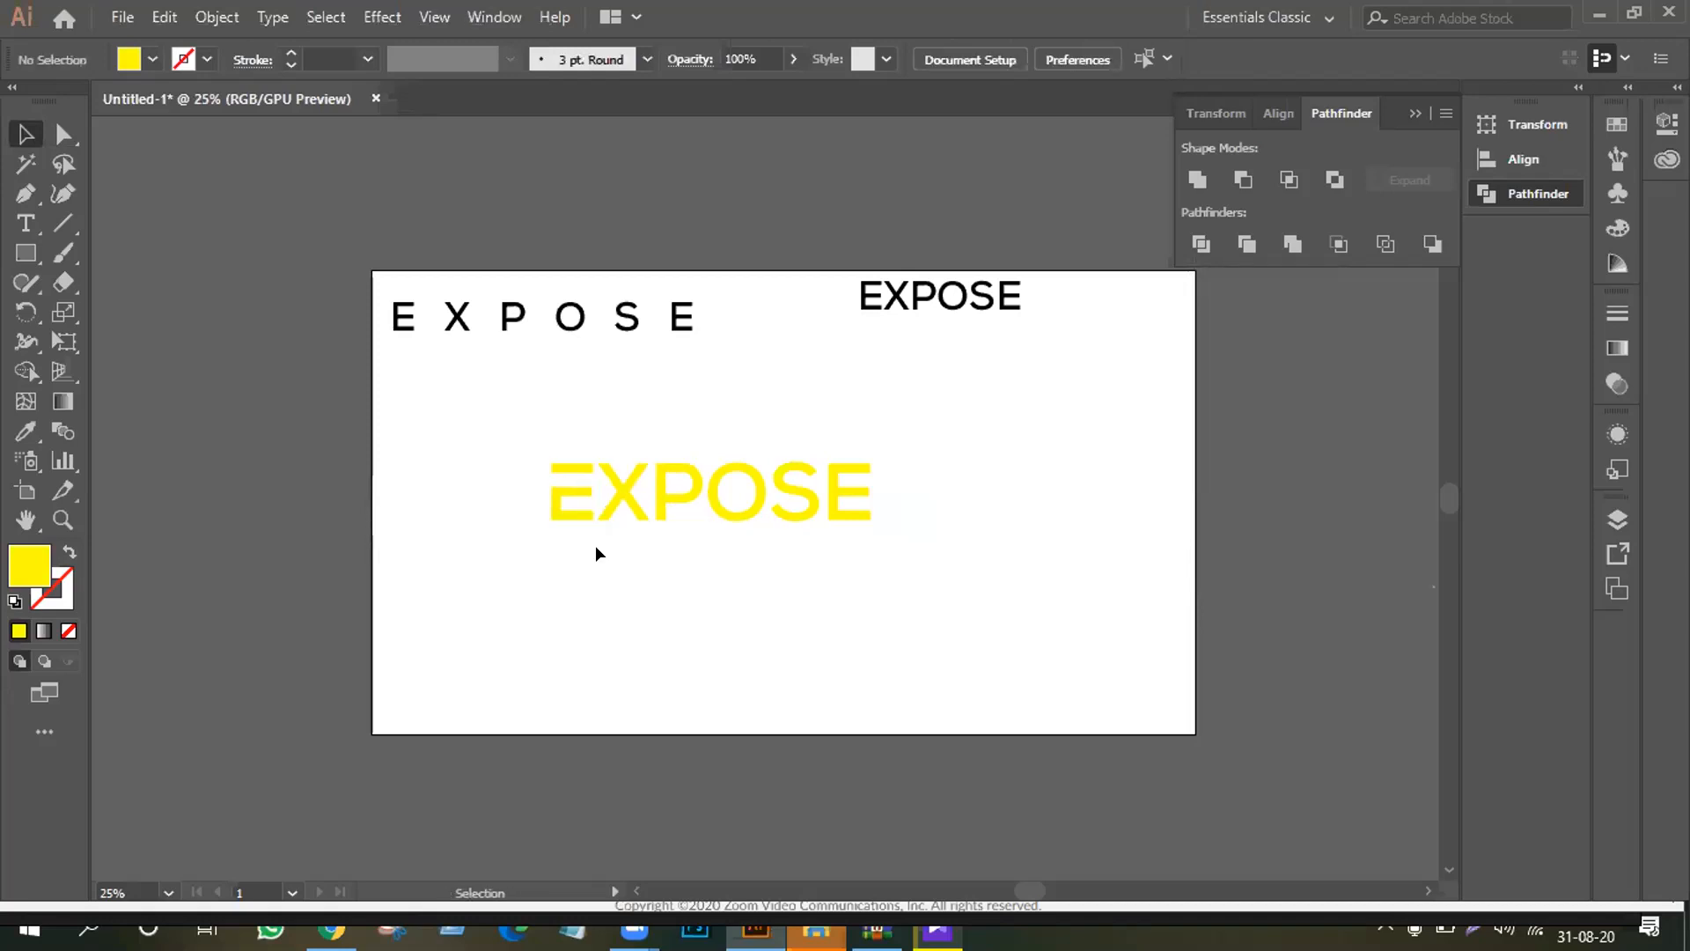
left_click(579, 514)
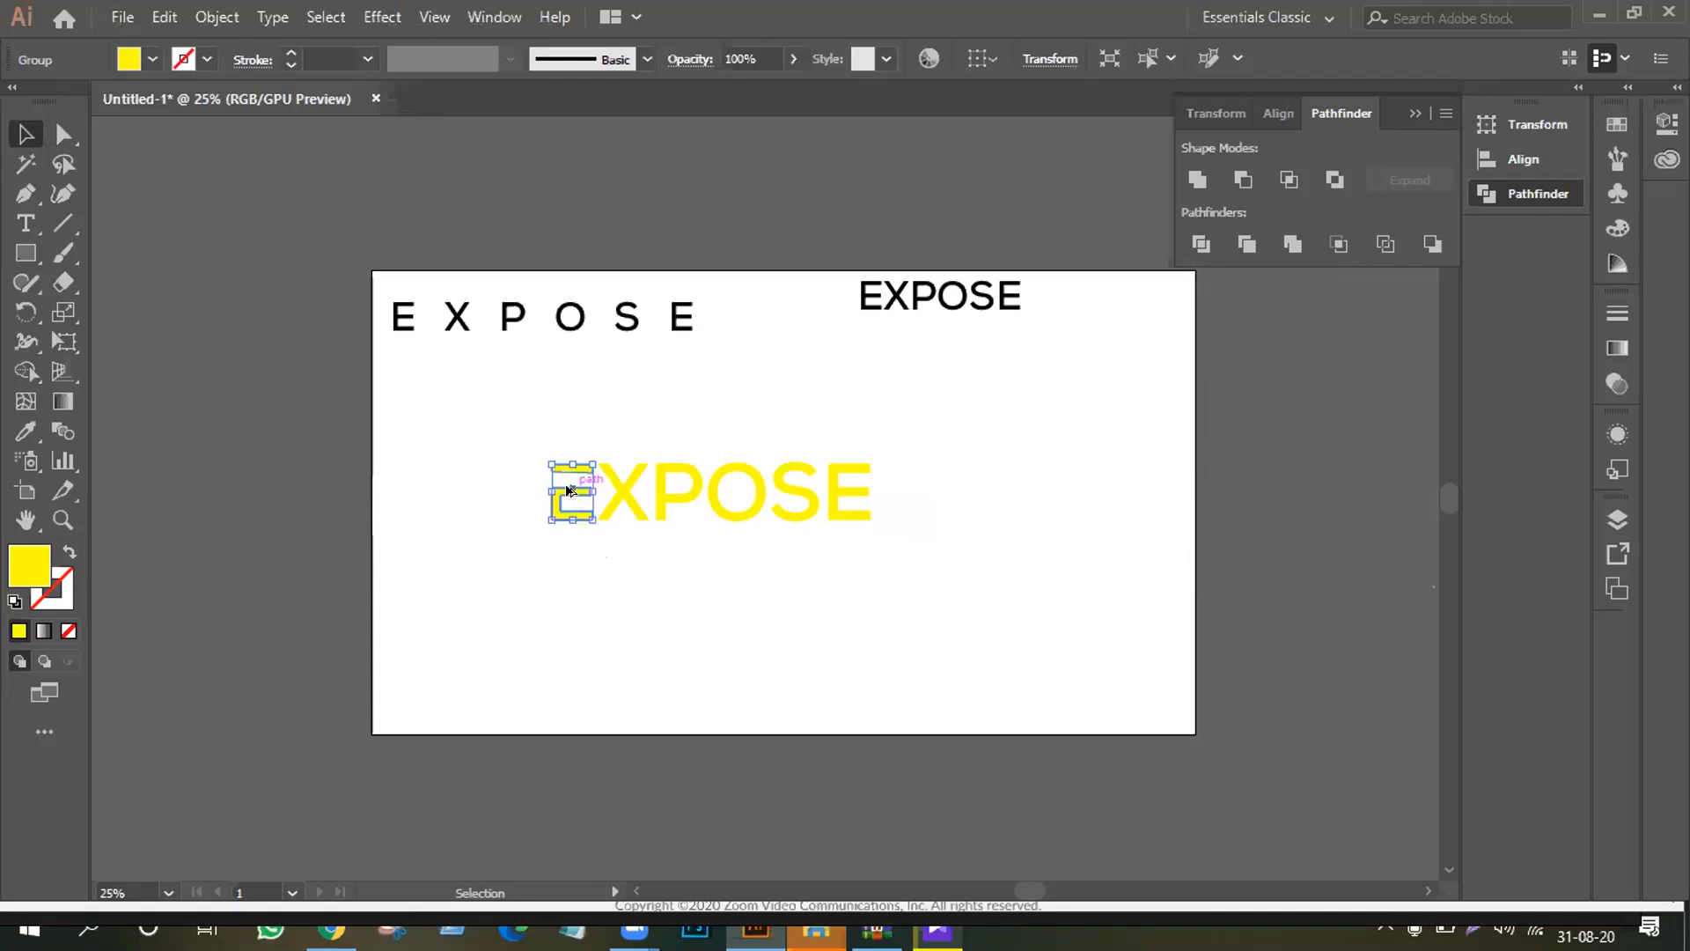
left_click(565, 483)
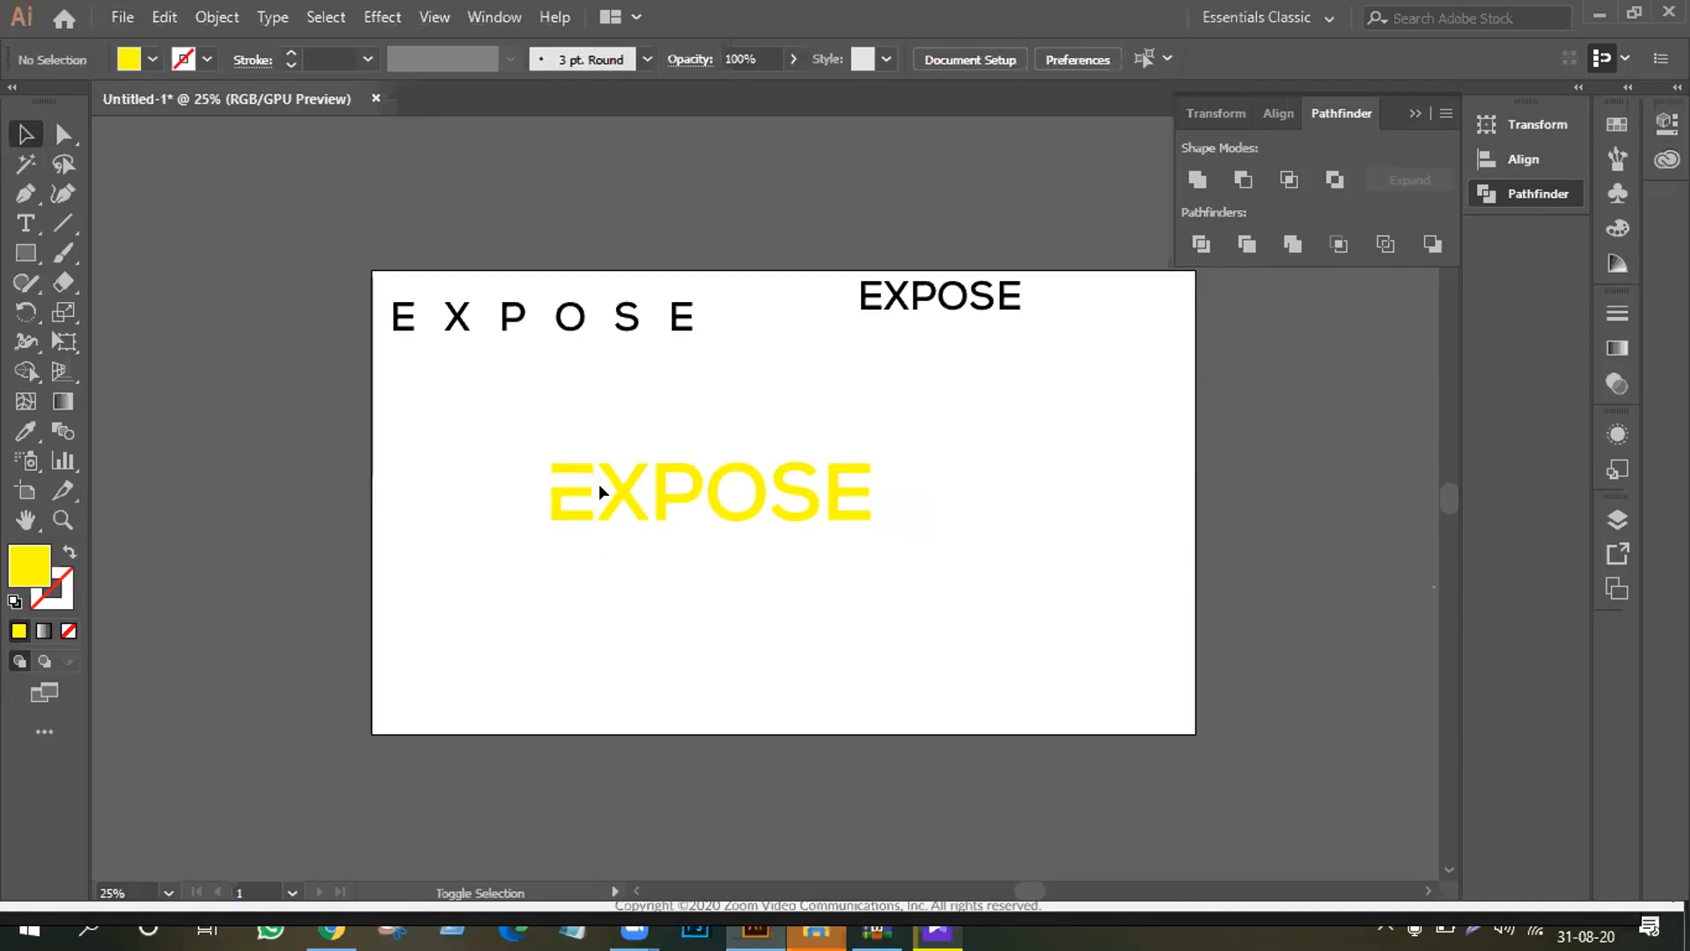
left_click(563, 505)
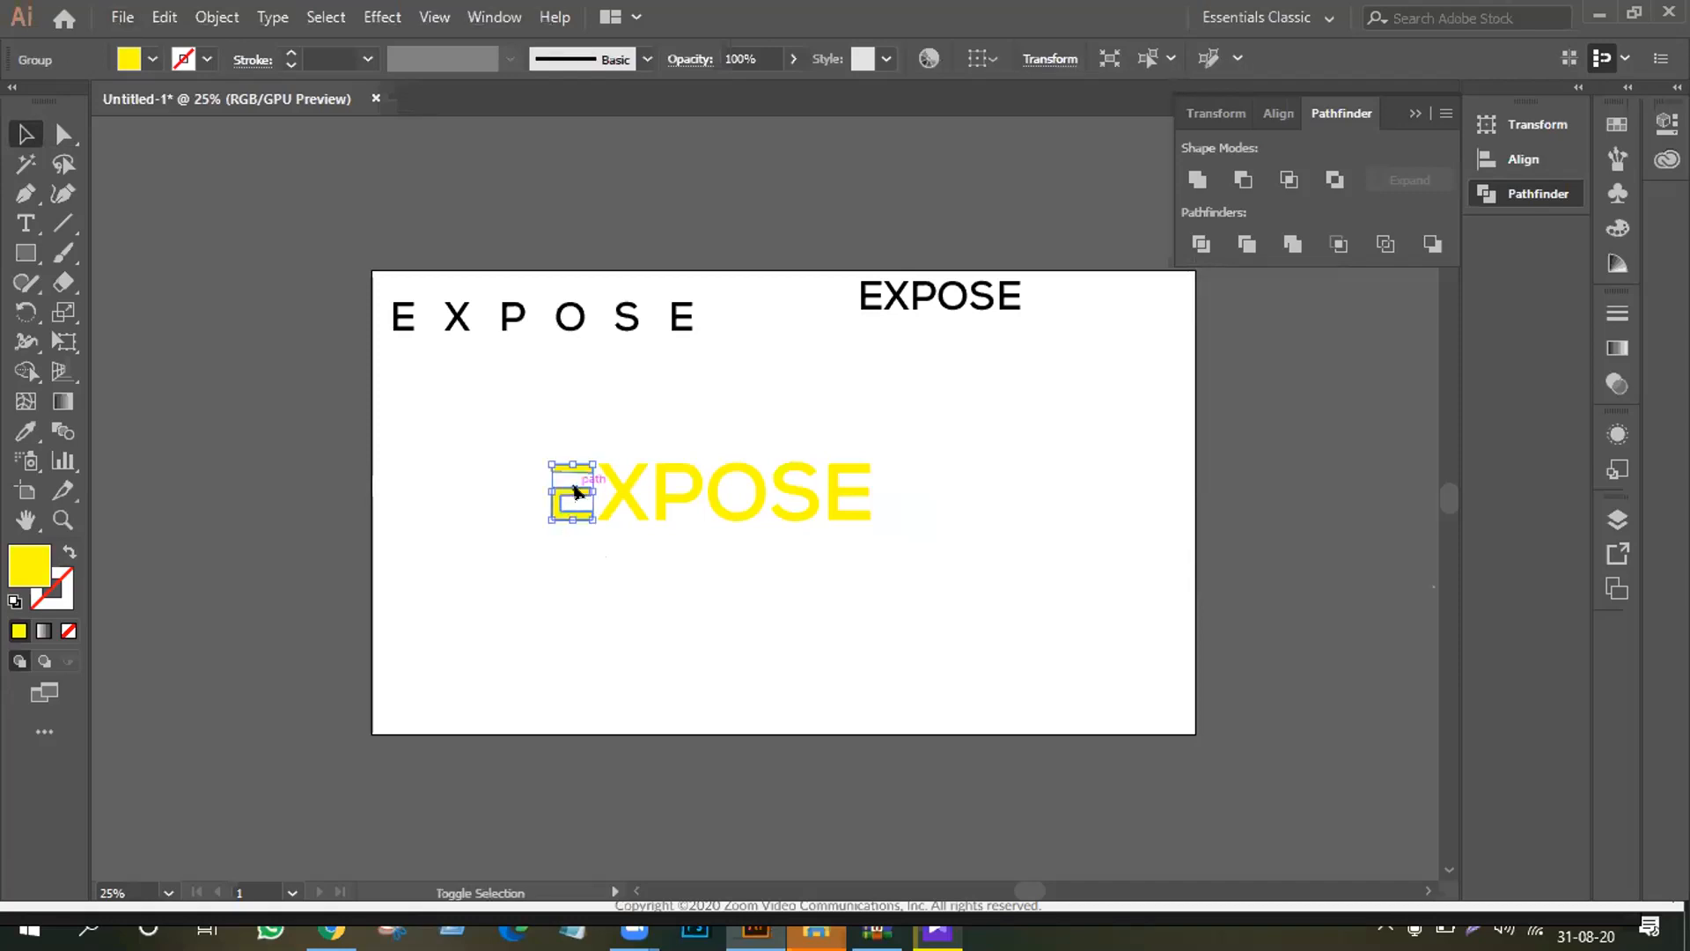
left_click(573, 490, "shift")
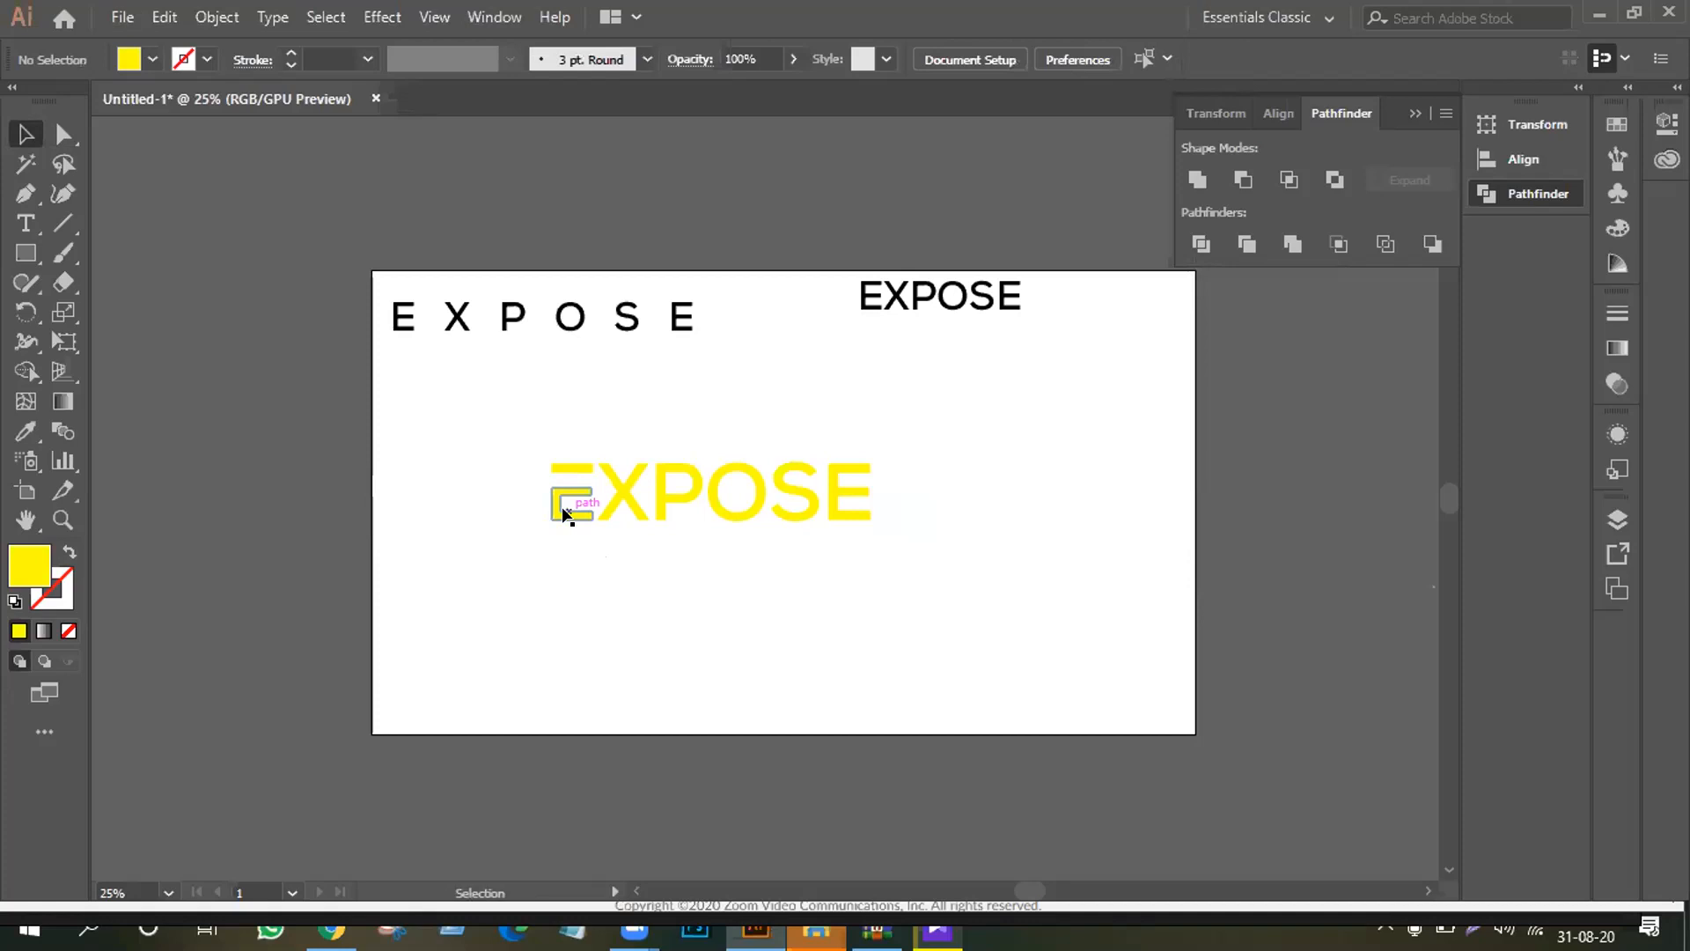
left_click_drag(566, 517, 819, 588, "alt")
left_click(935, 457)
left_click(831, 478)
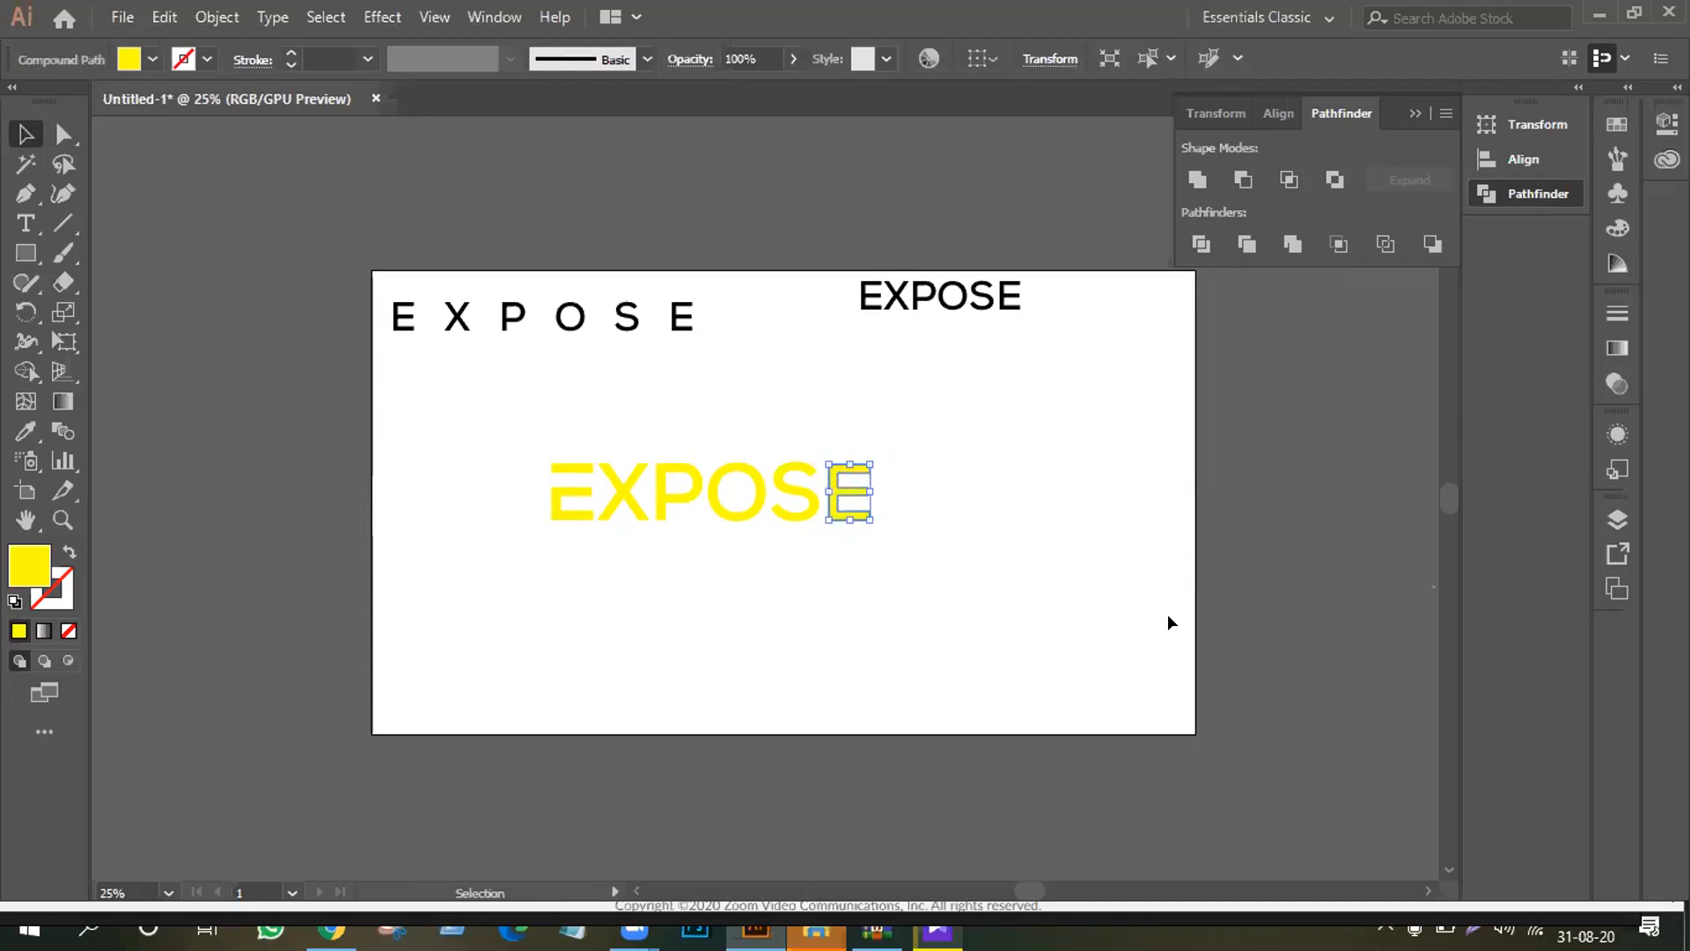
left_click(1169, 621)
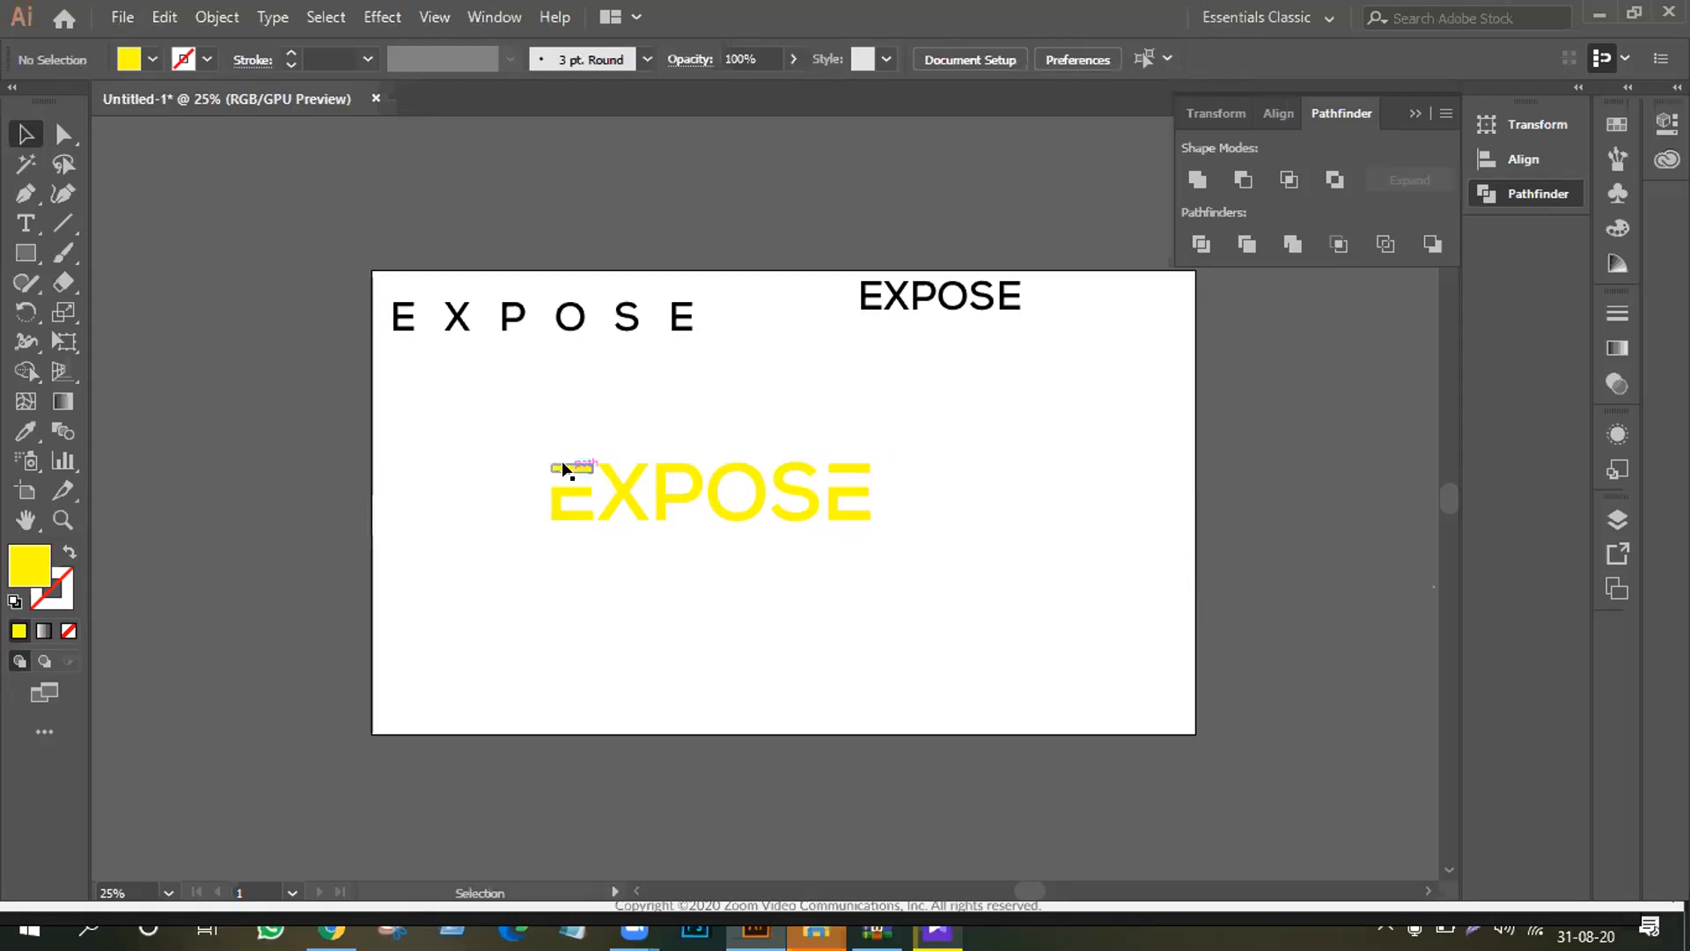
Step: Recolor the yellow lettering dark gray with the Eyedropper, leaving out the detached top bars of both Es
left_click(63, 134)
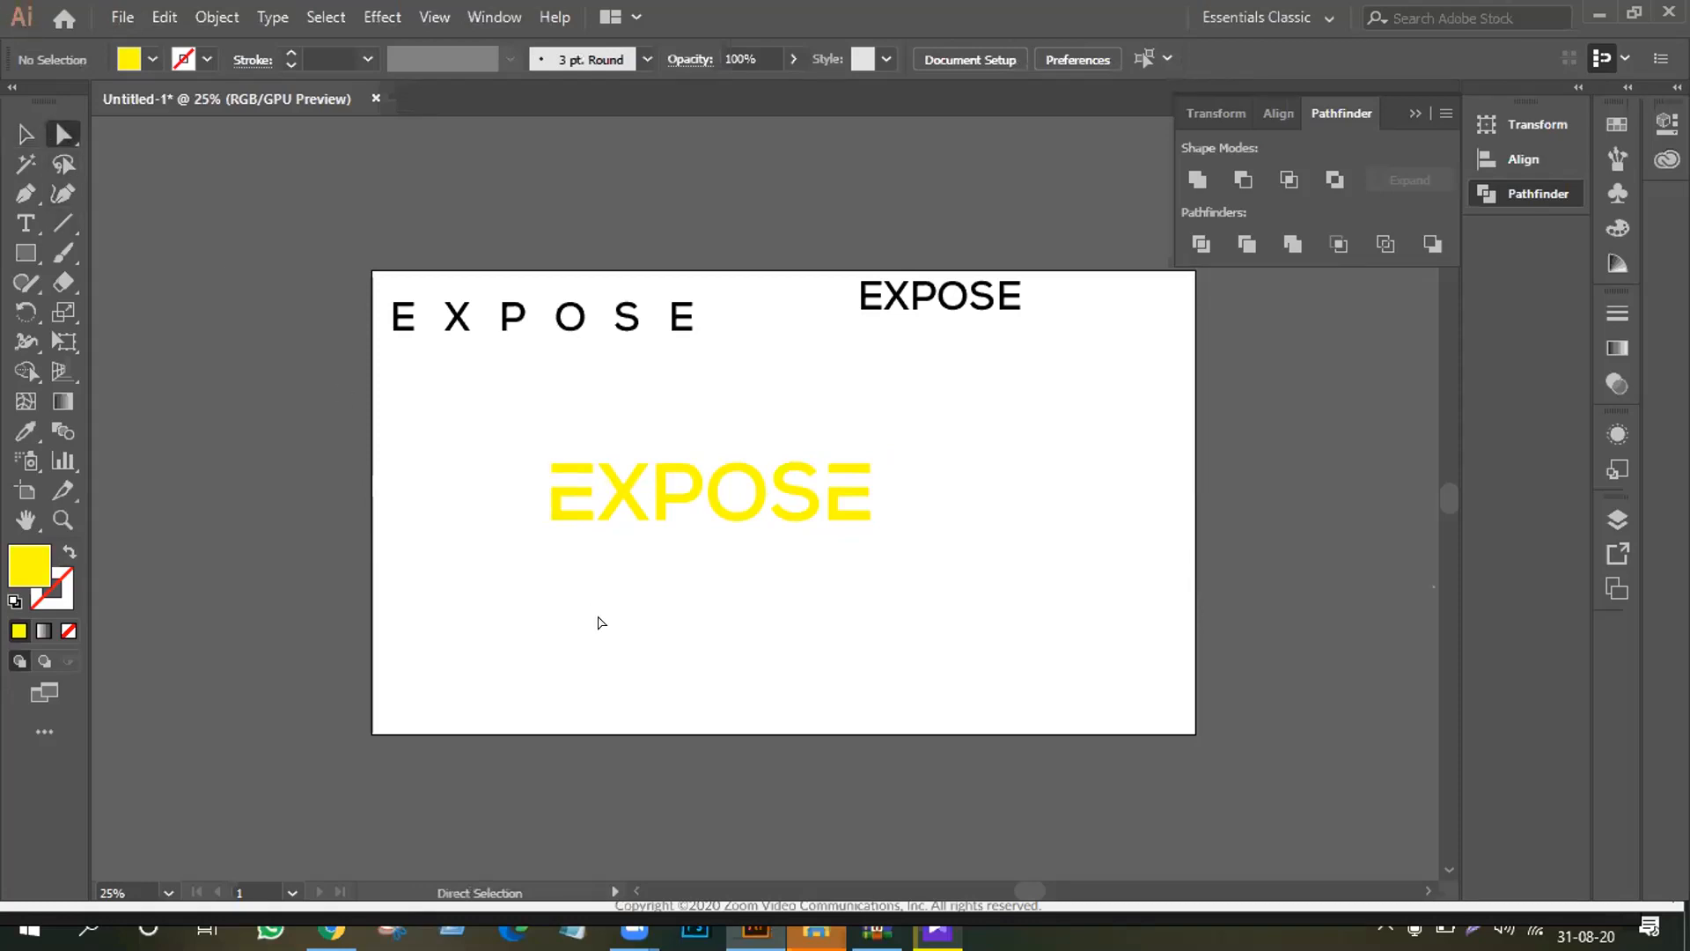
left_click_drag(504, 511, 893, 549)
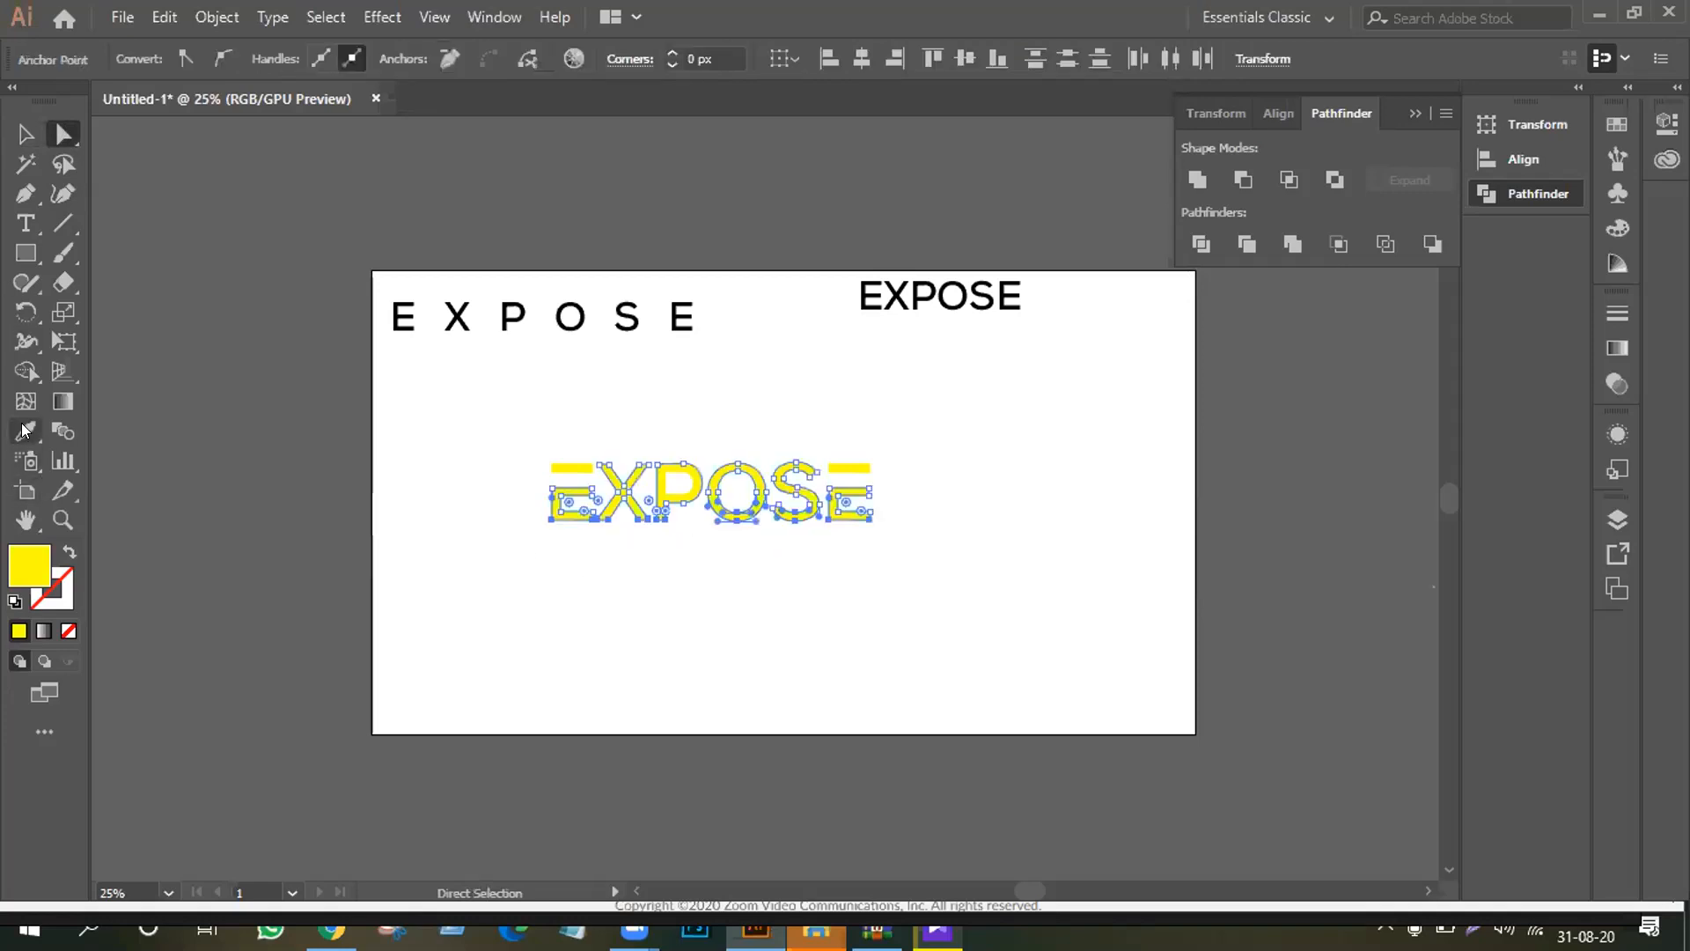
left_click(26, 430)
left_click(263, 307)
left_click(25, 134)
left_click(486, 441)
Step: Move the gray-and-yellow lettering beneath the widely tracked EXPOSE text and scale it down
left_click_drag(489, 378, 907, 576)
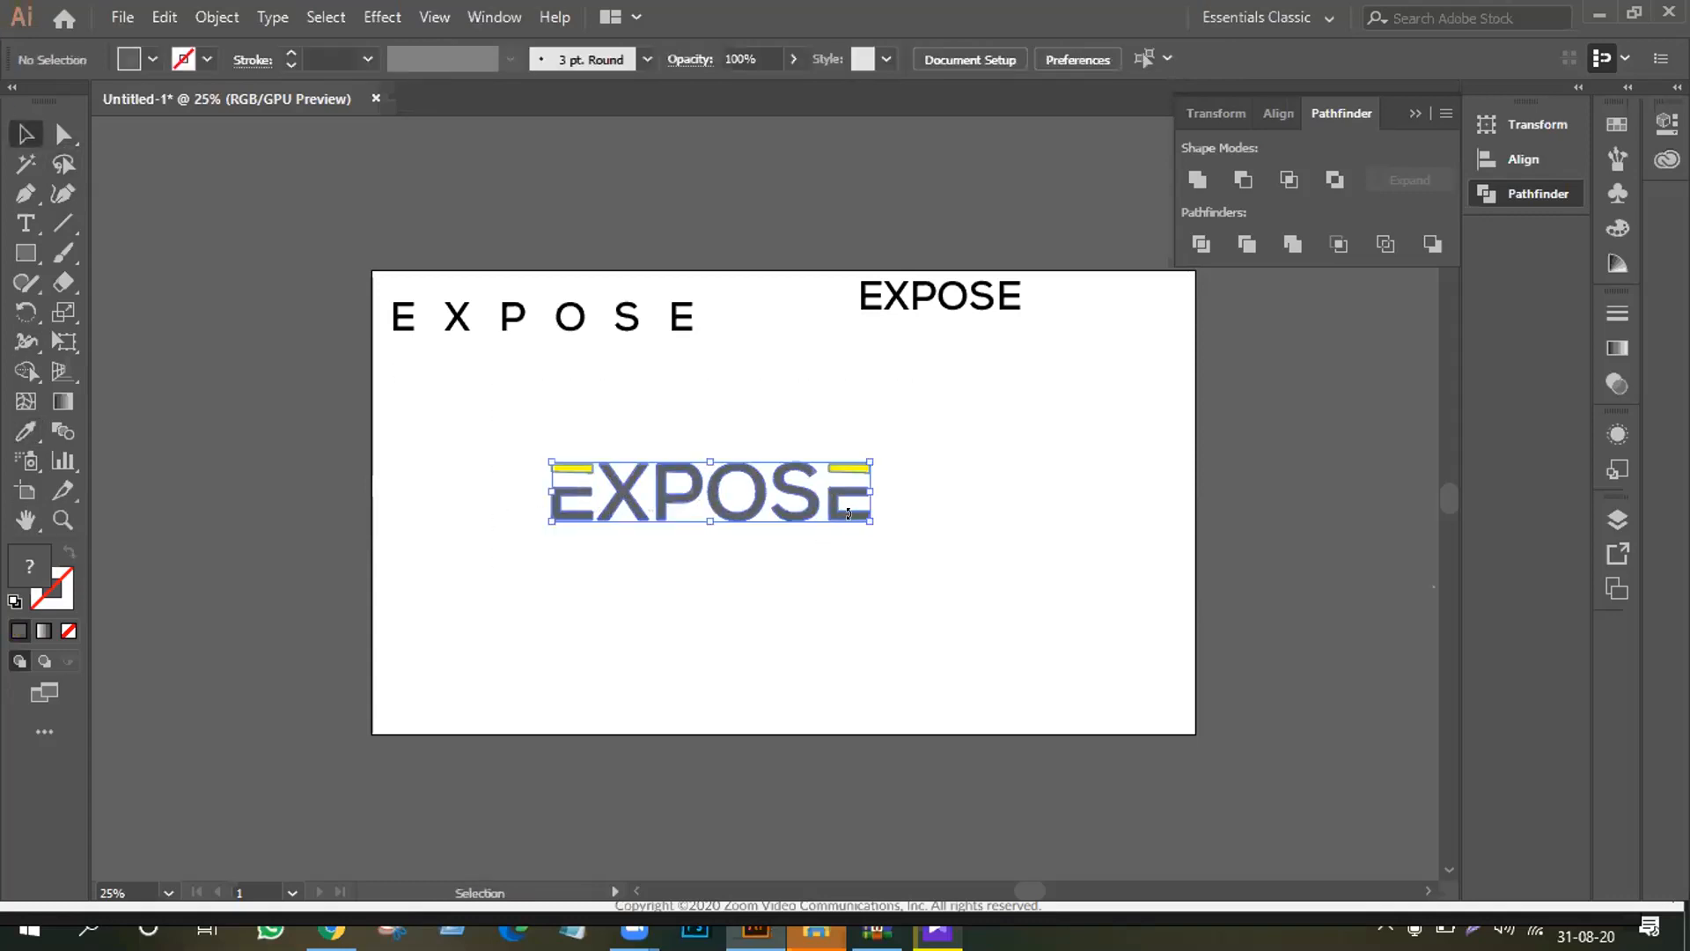
left_click_drag(713, 511, 542, 396)
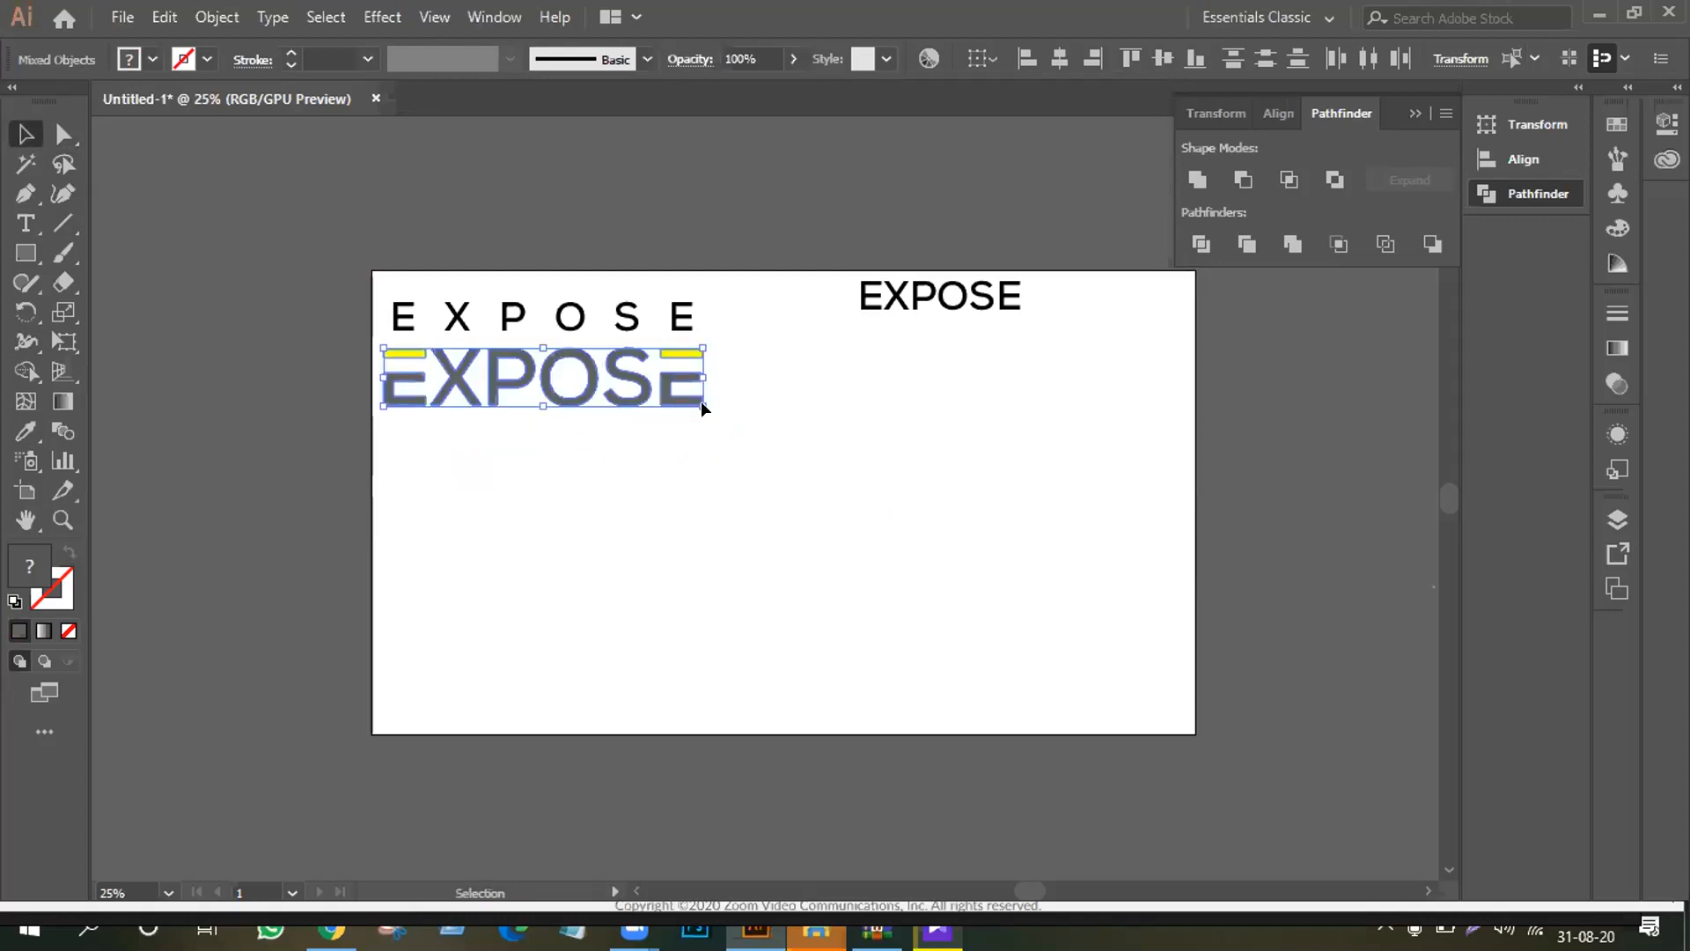
left_click_drag(703, 401, 650, 398)
left_click(584, 426)
left_click(566, 387)
left_click(502, 415)
Step: Group the gray-and-yellow lettering and scale it to match the width of the tracked EXPOSE above it
left_click_drag(405, 352, 670, 423)
right_click(604, 361)
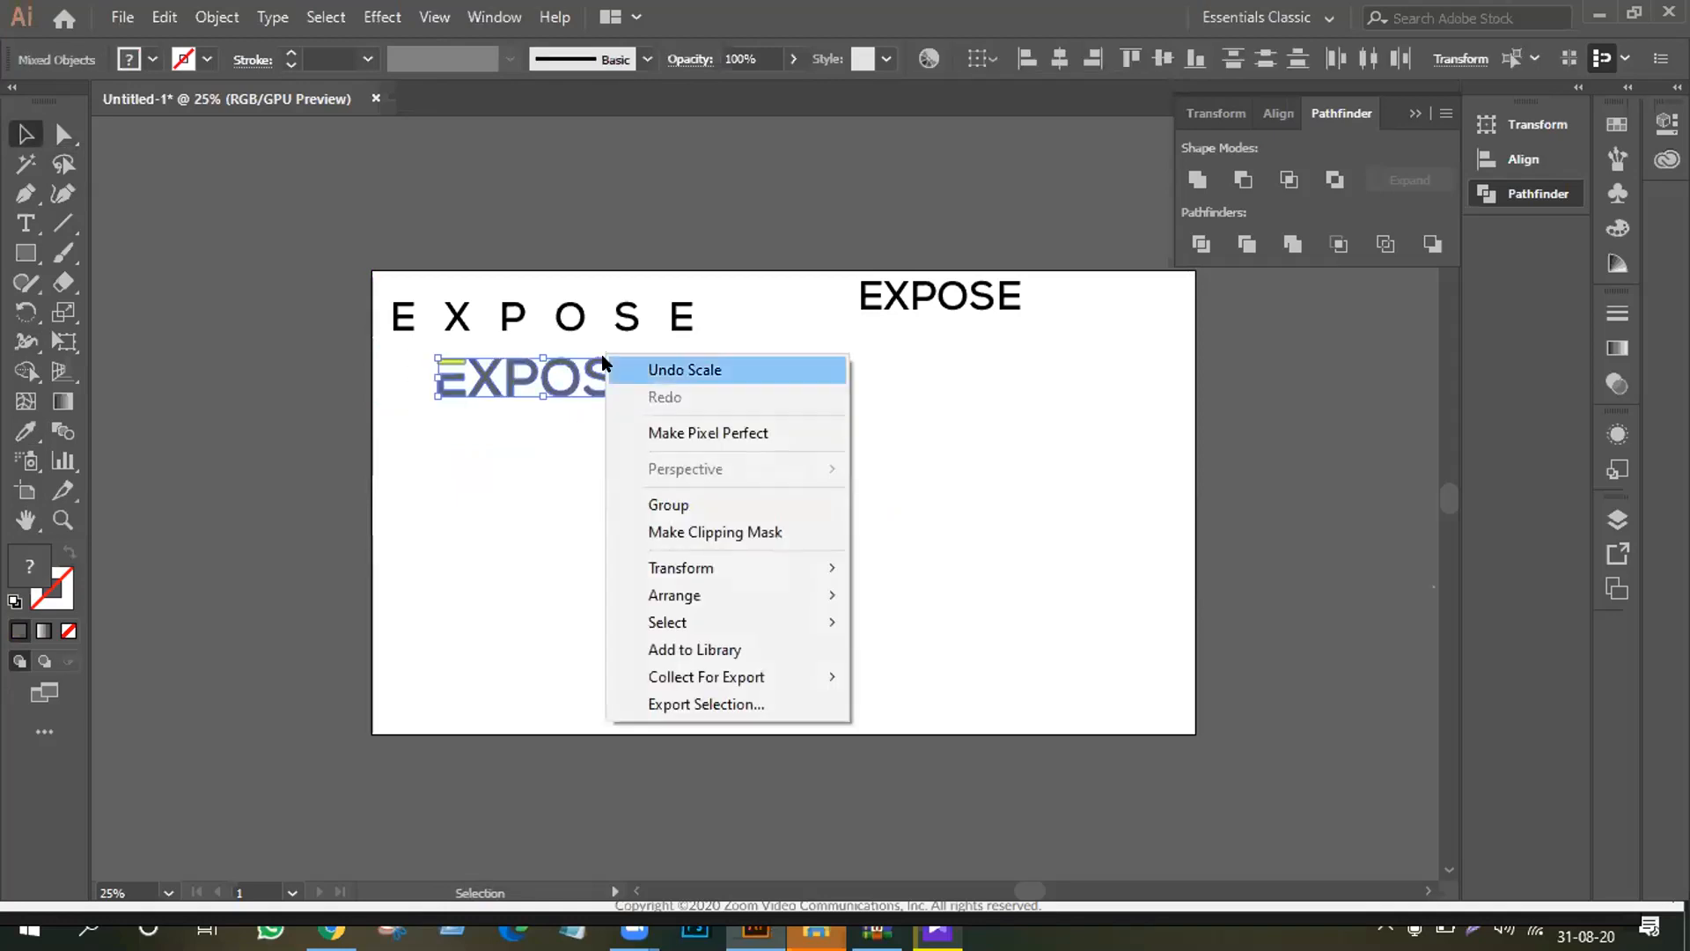
left_click(658, 503)
left_click_drag(639, 388, 686, 407)
left_click(607, 426)
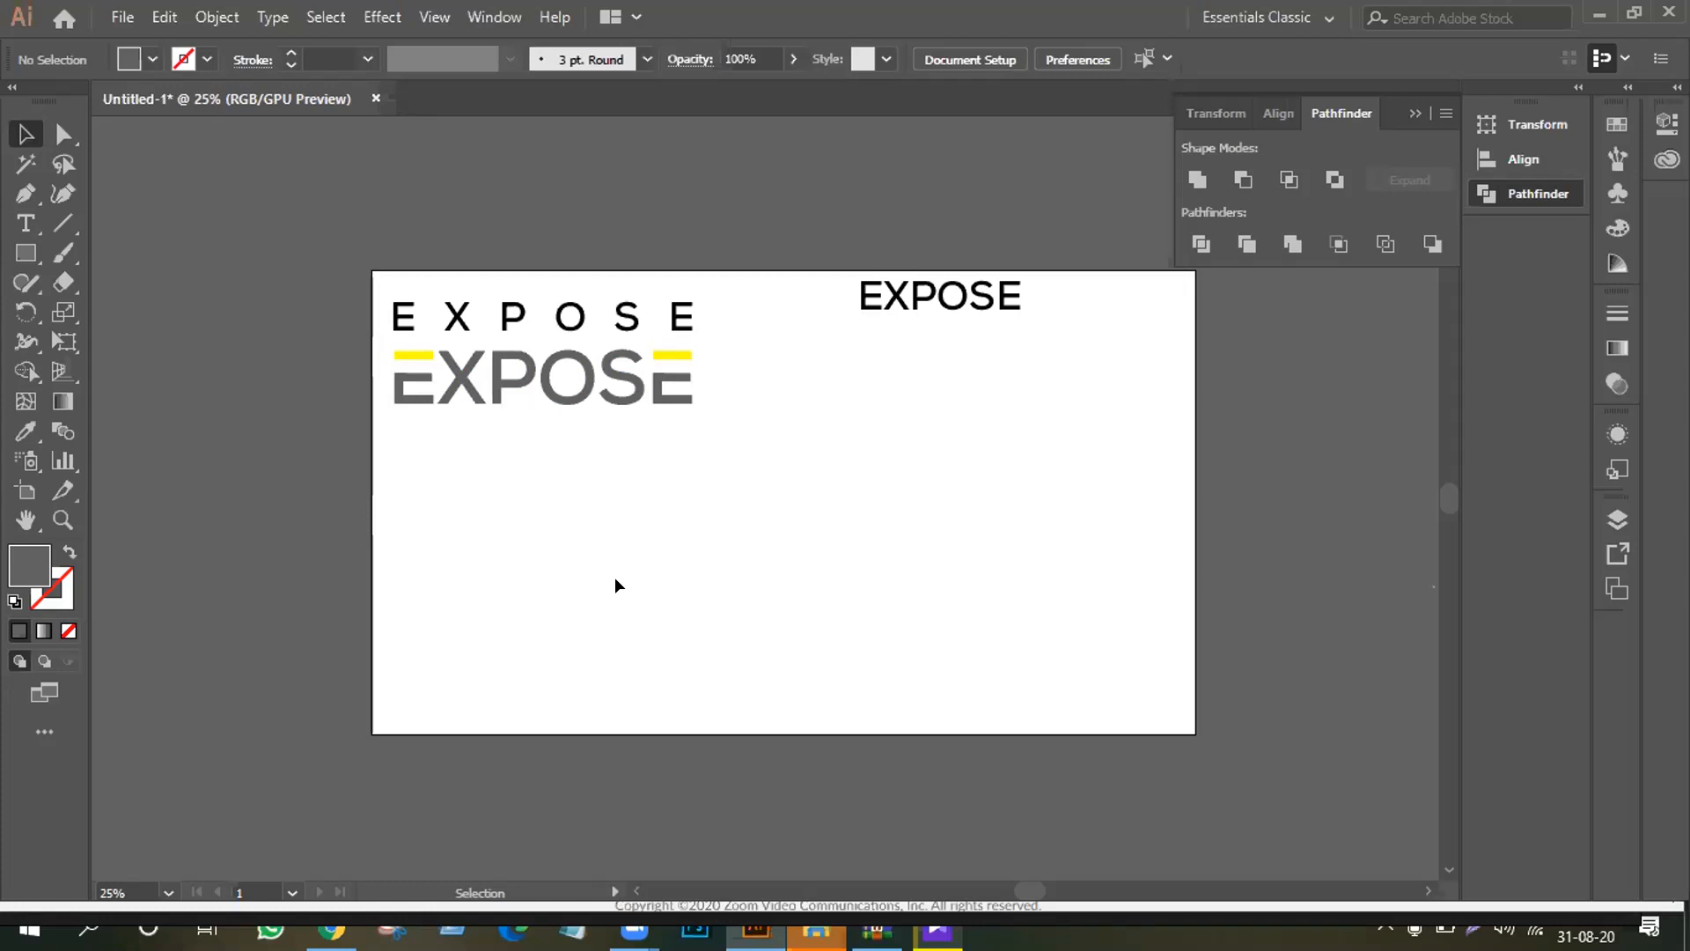
Step: Set the font of the tightly spaced black EXPOSE text to Ethnocentric Regular
left_click(898, 302)
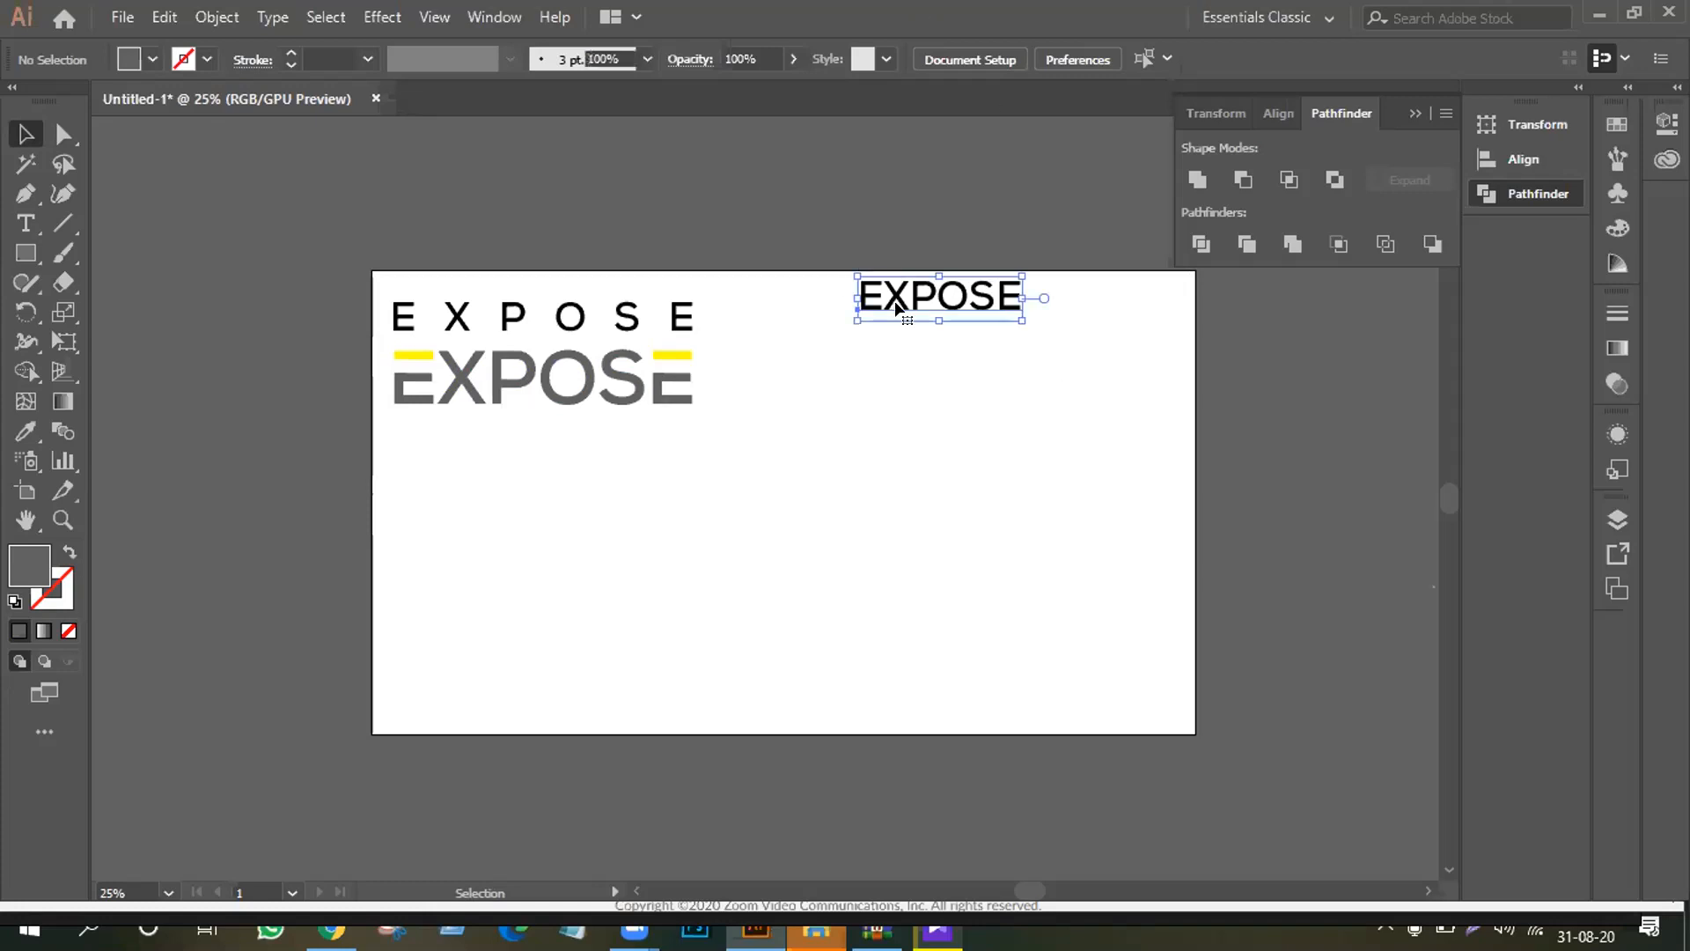
left_click(850, 60)
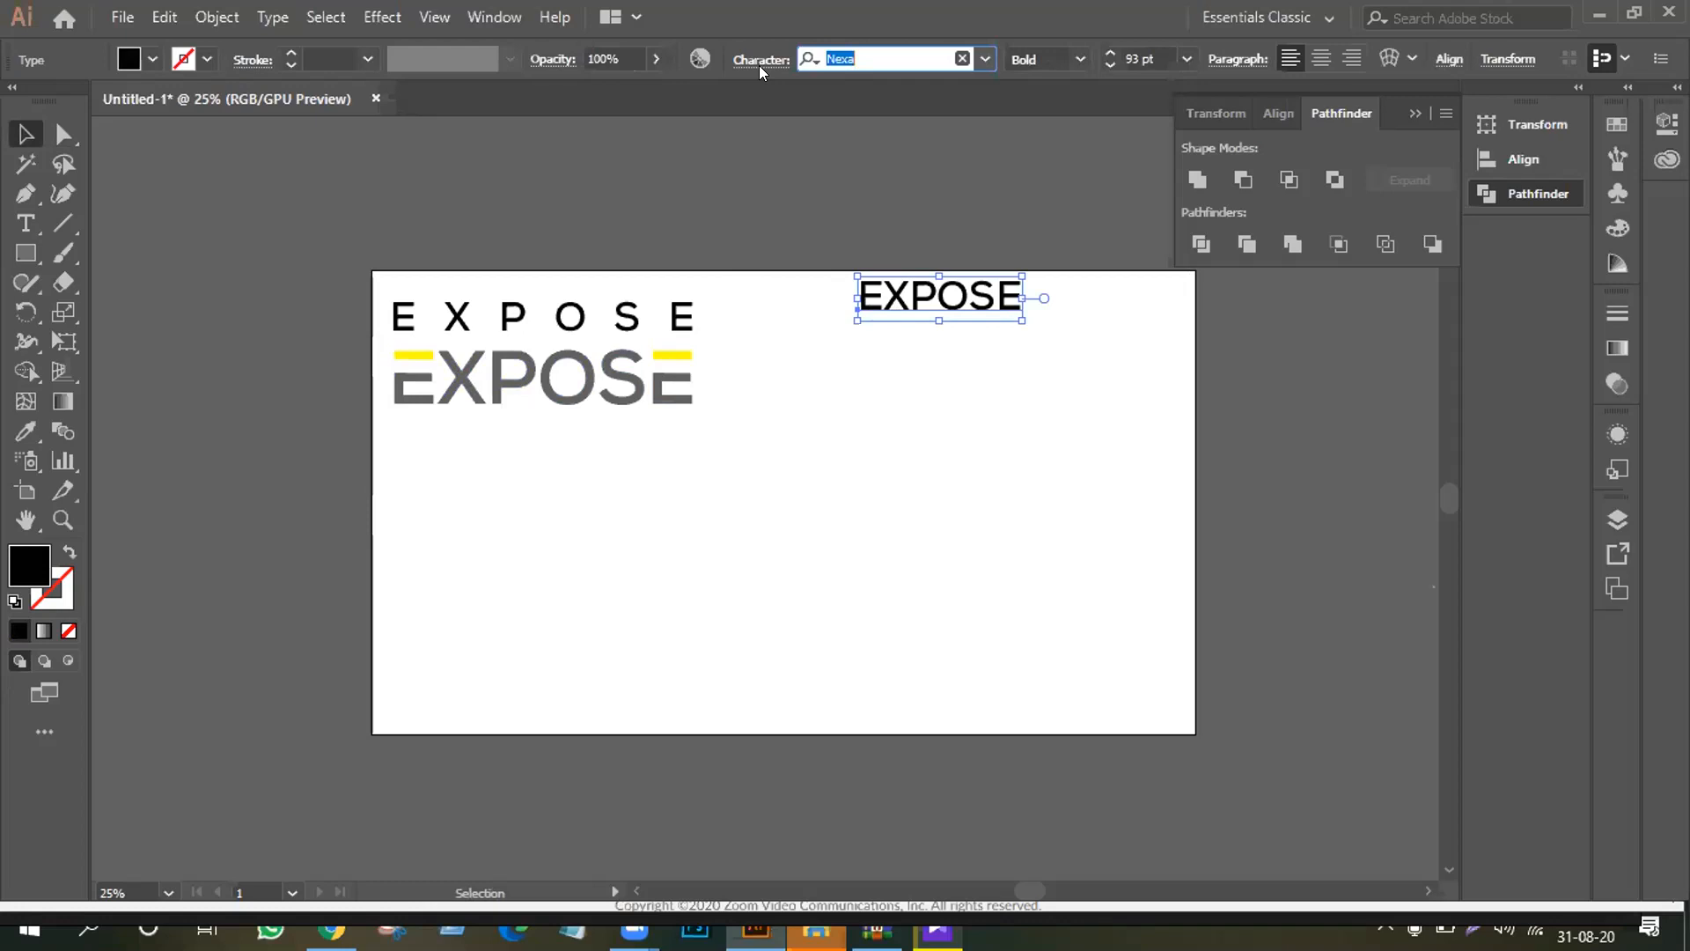
type("et")
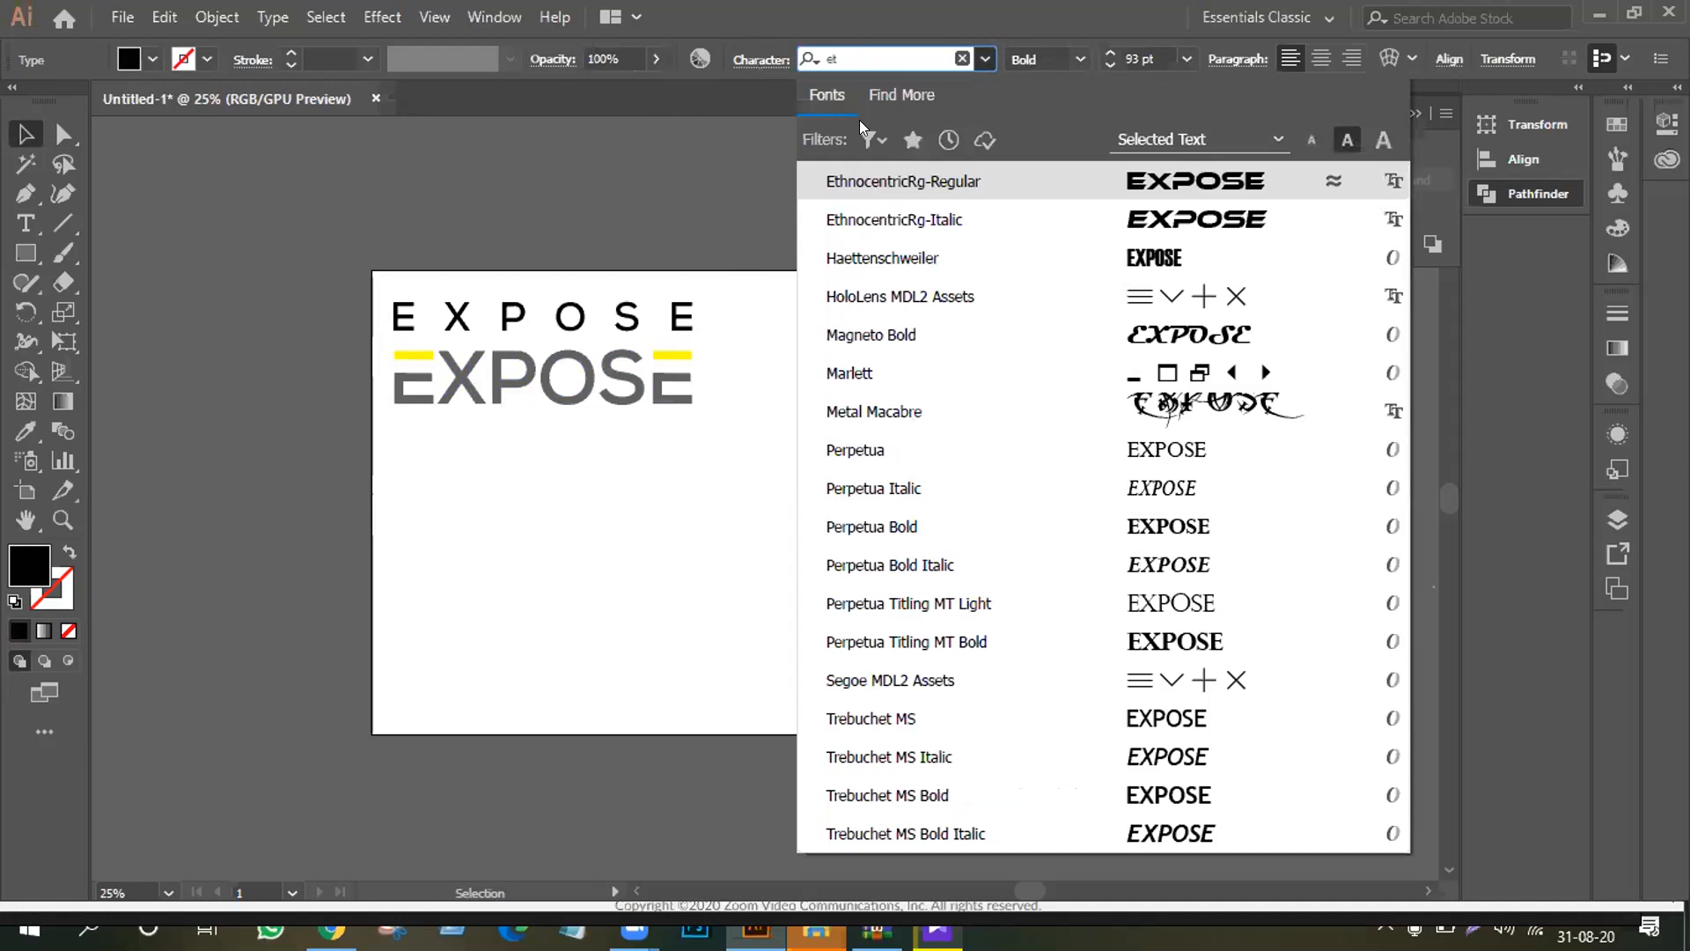
left_click(917, 190)
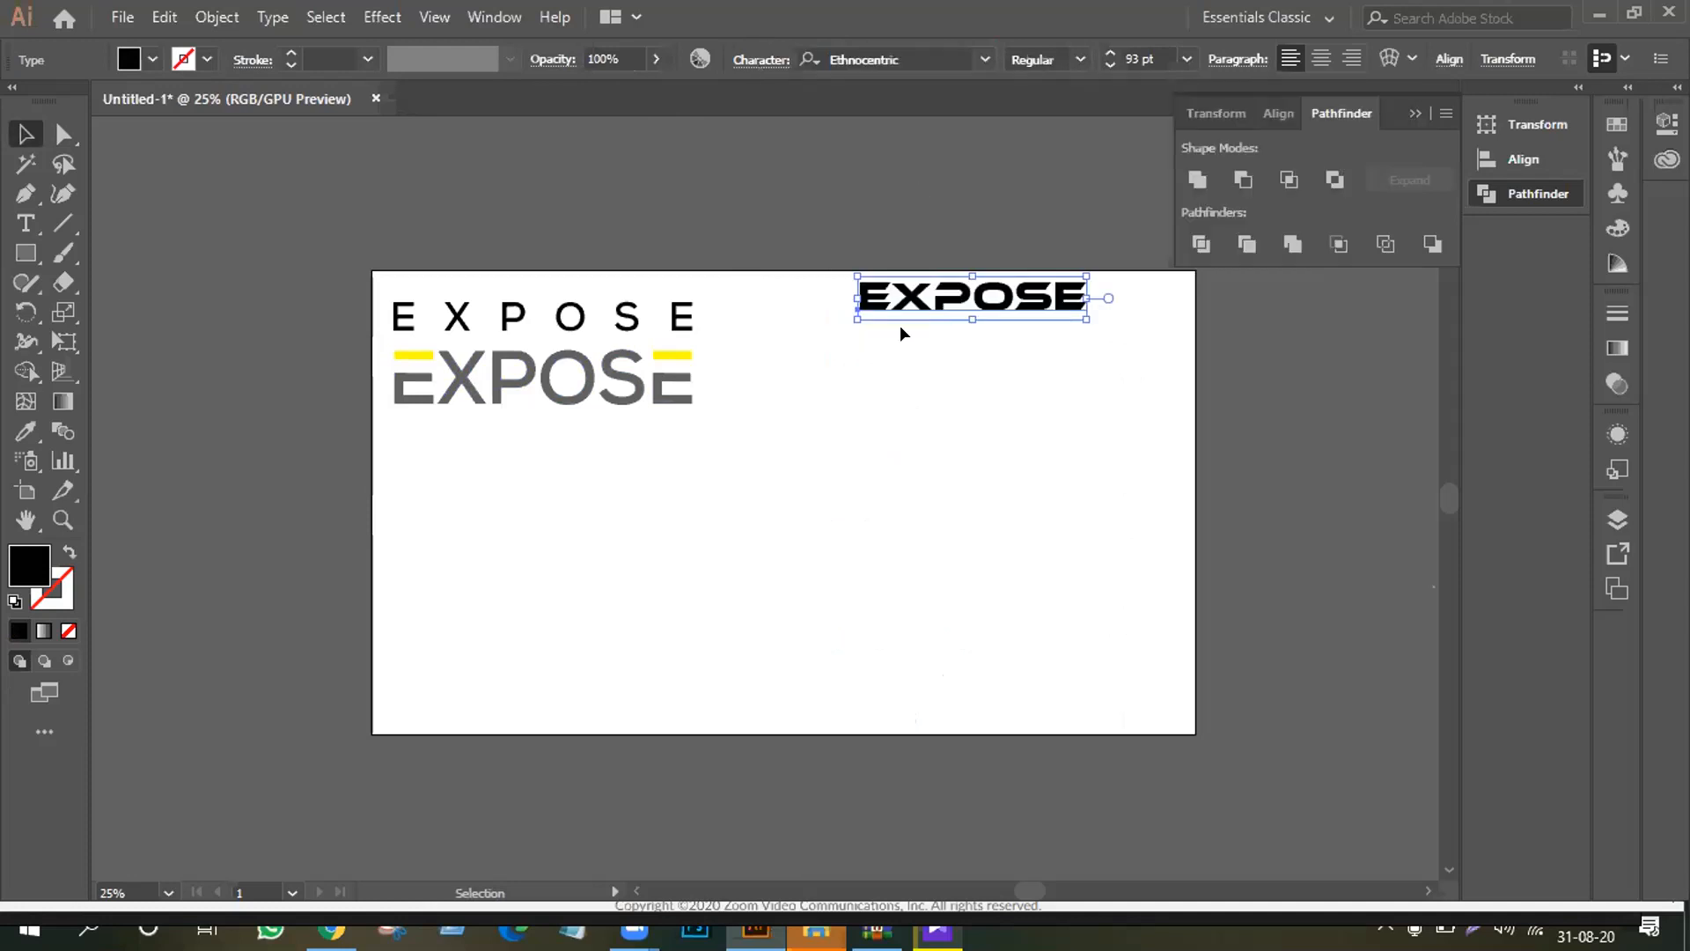
Step: Duplicate the Ethnocentric EXPOSE into the lower middle of the artboard and shift the copy slightly upward
left_click_drag(906, 301, 644, 590)
left_click(919, 563)
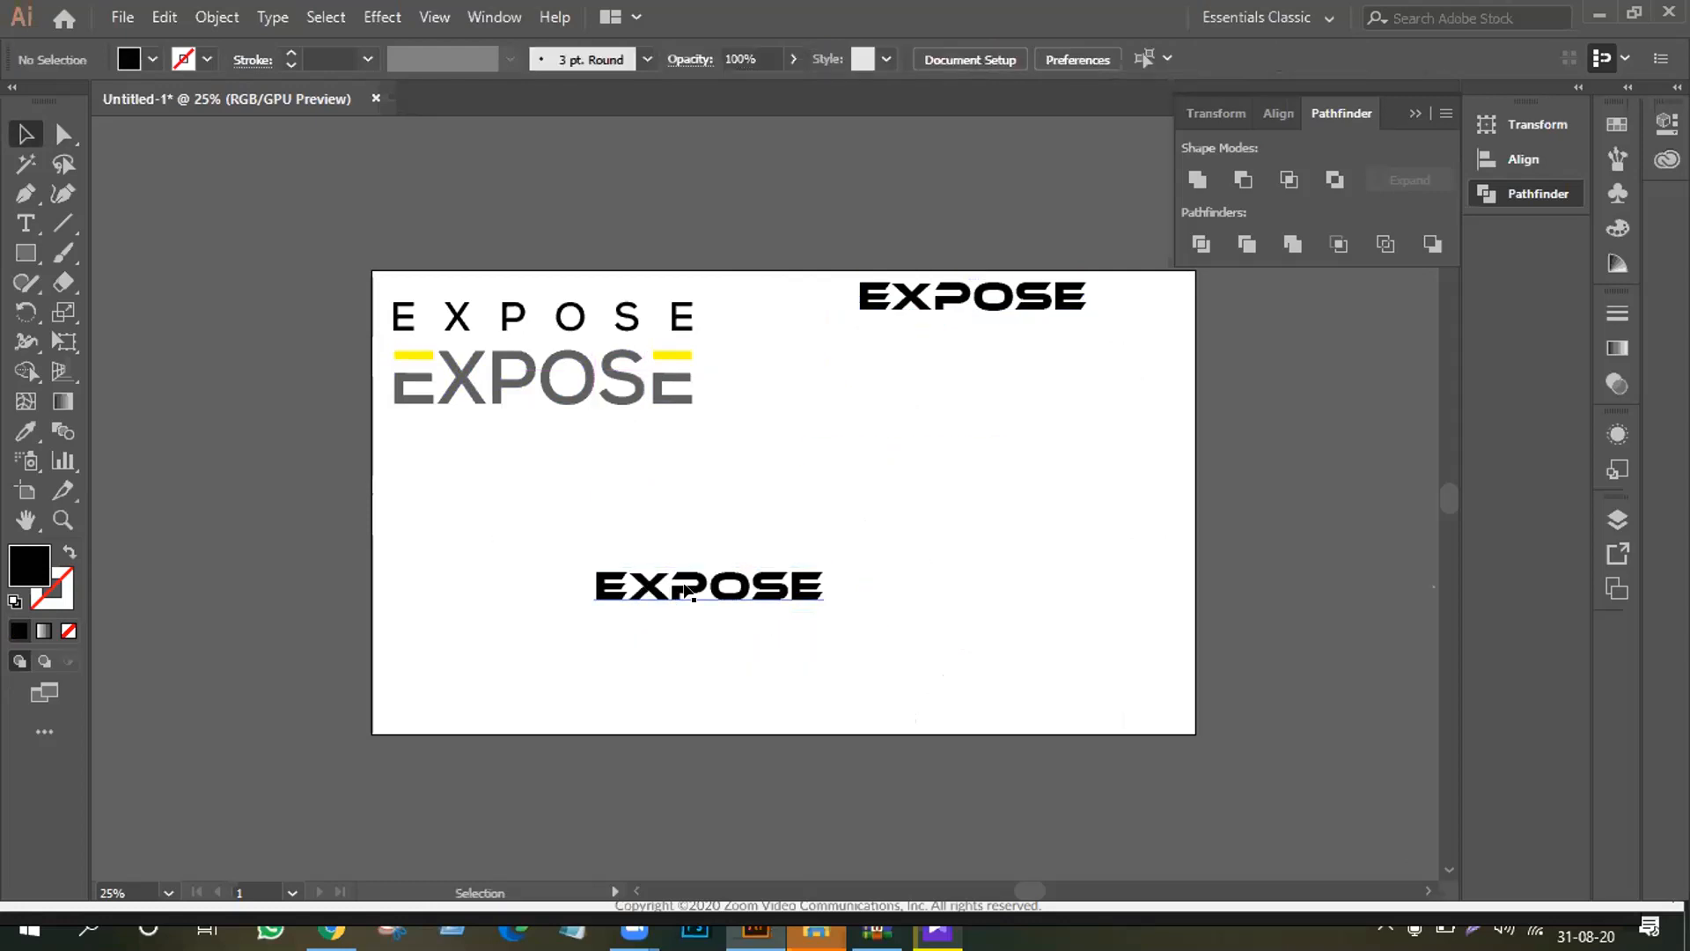
key("h")
left_click_drag(513, 554, 405, 554)
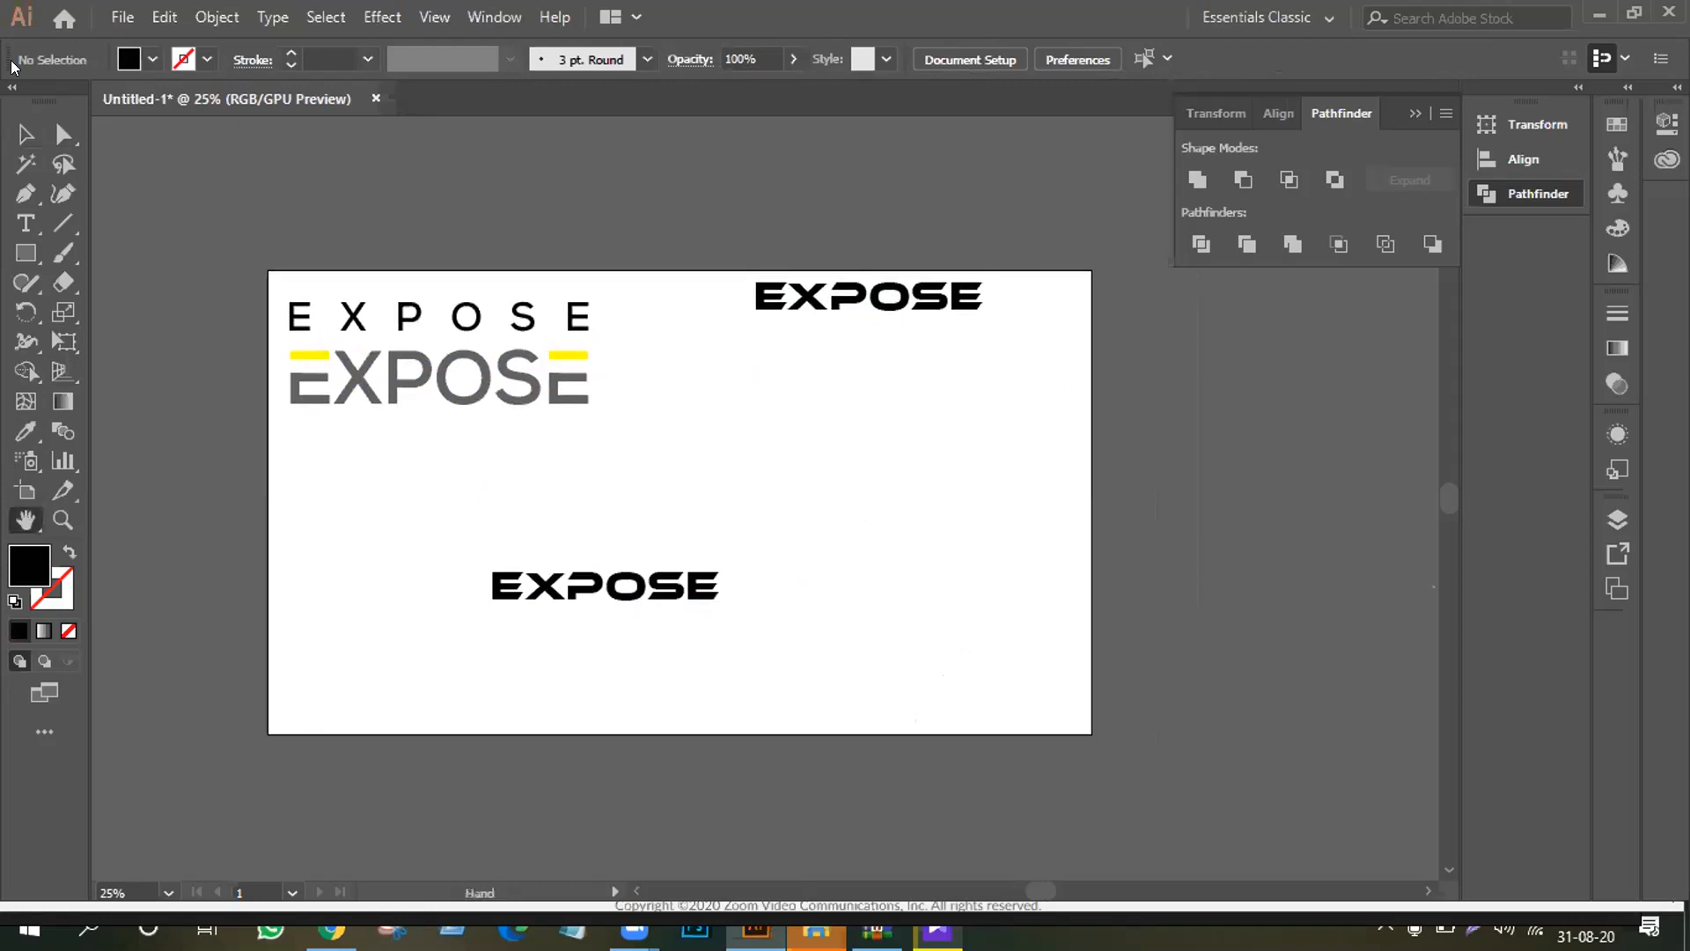
left_click(25, 134)
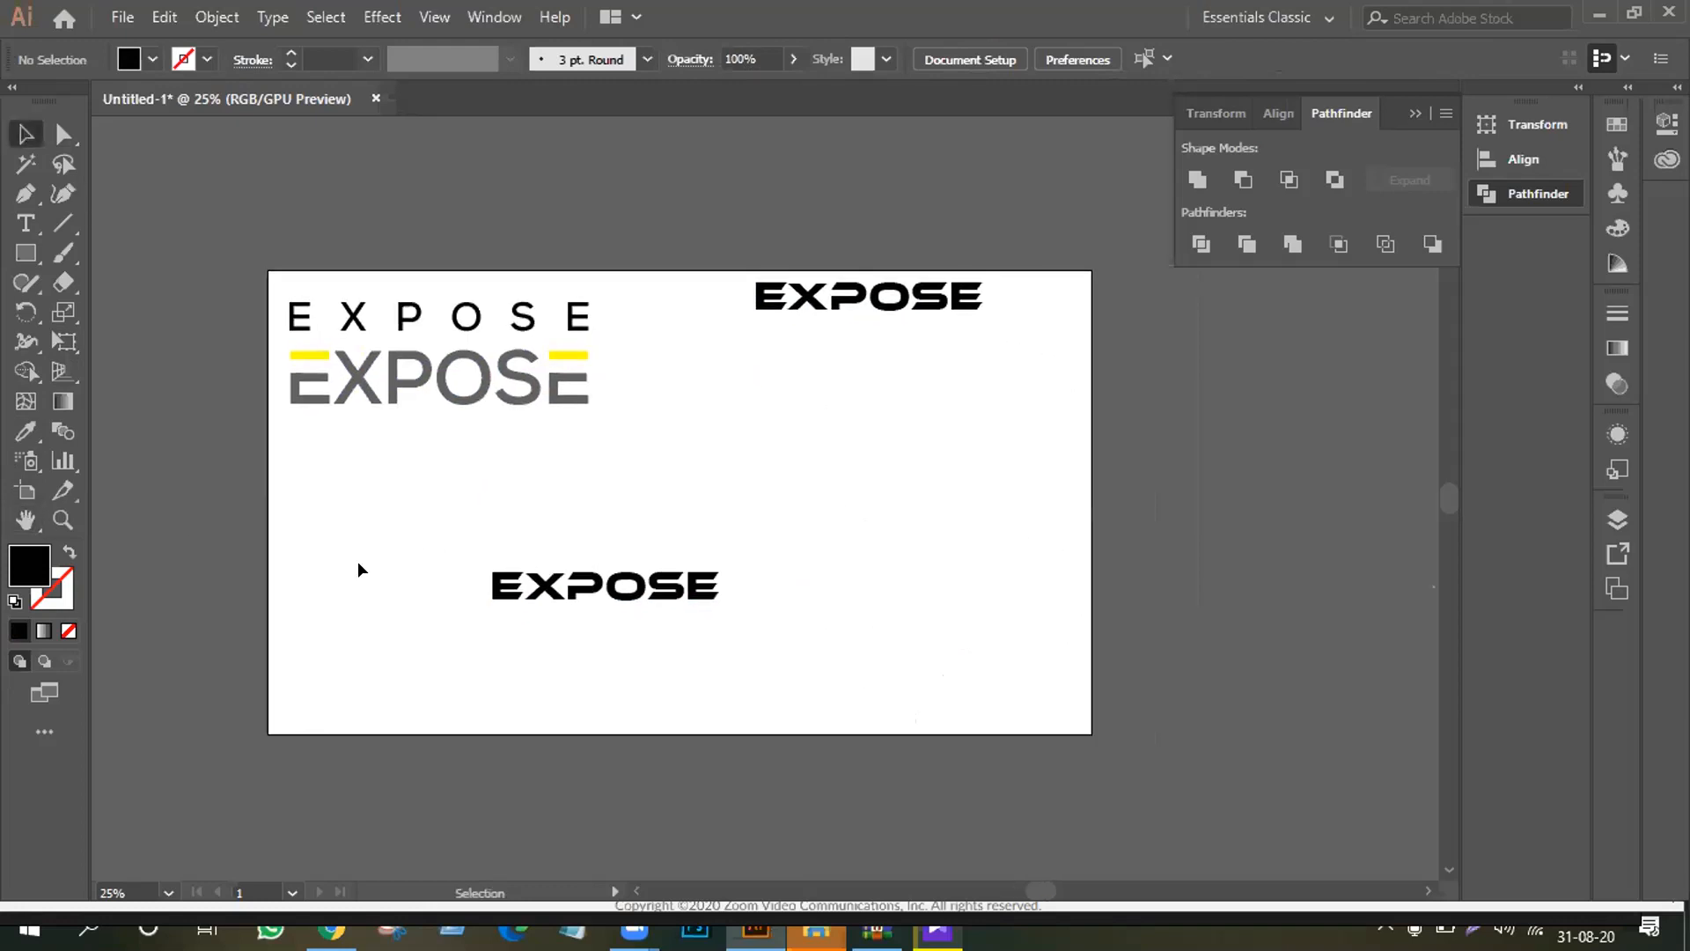
key("ctrl+equal")
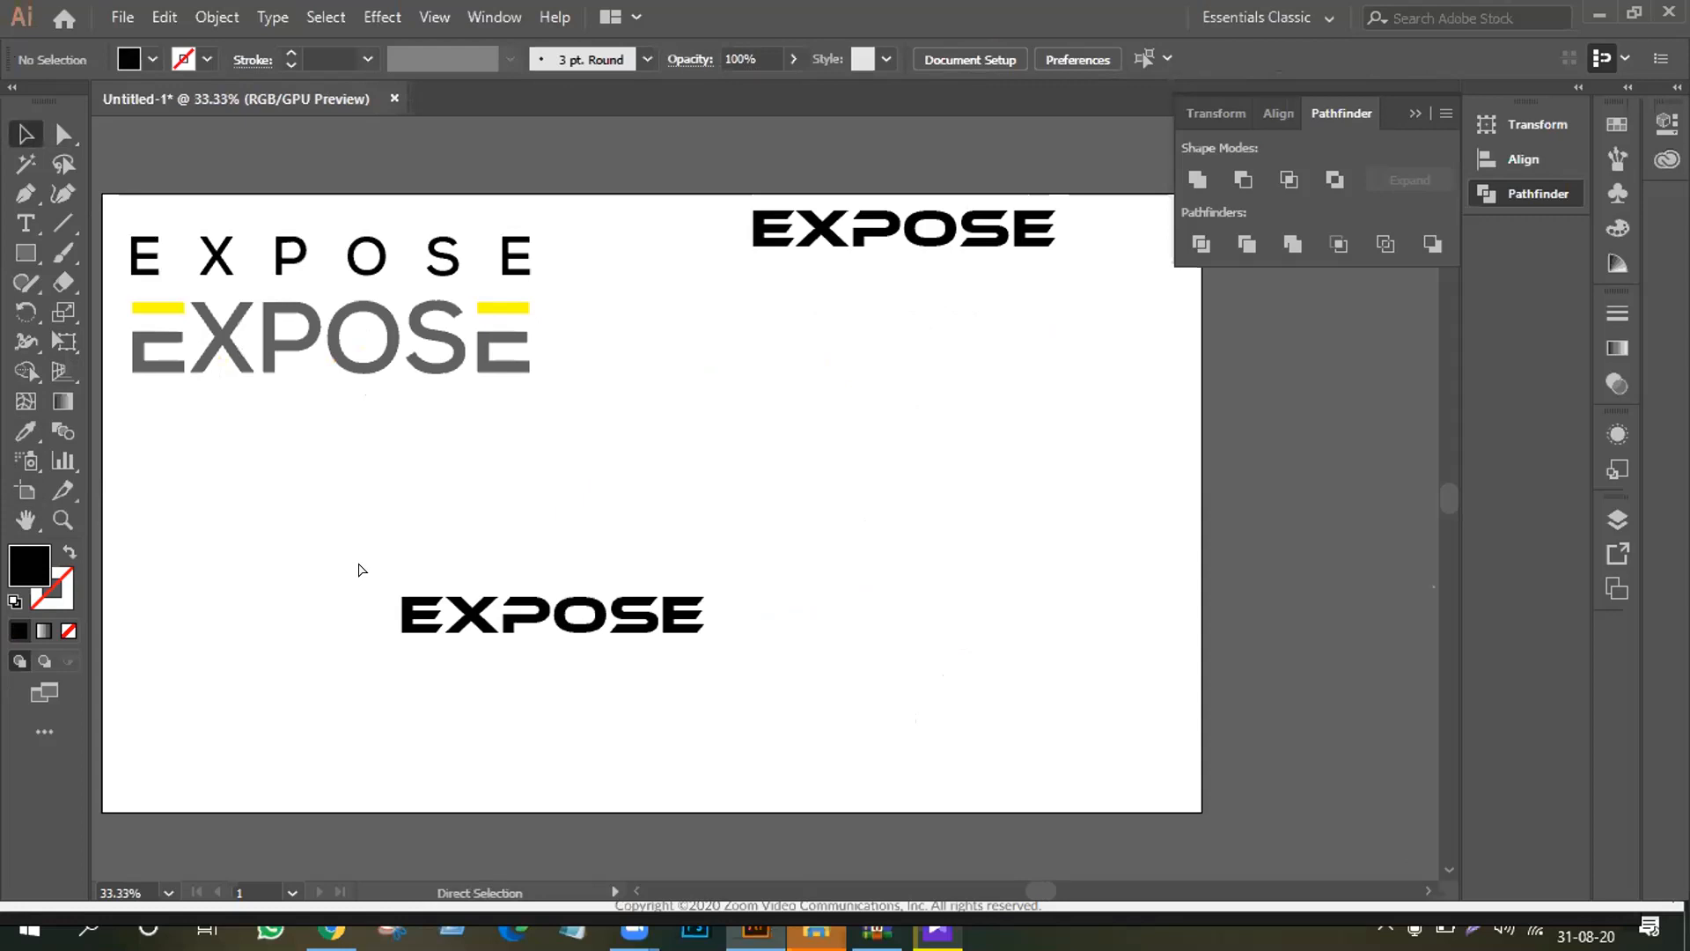
key("ctrl+equal")
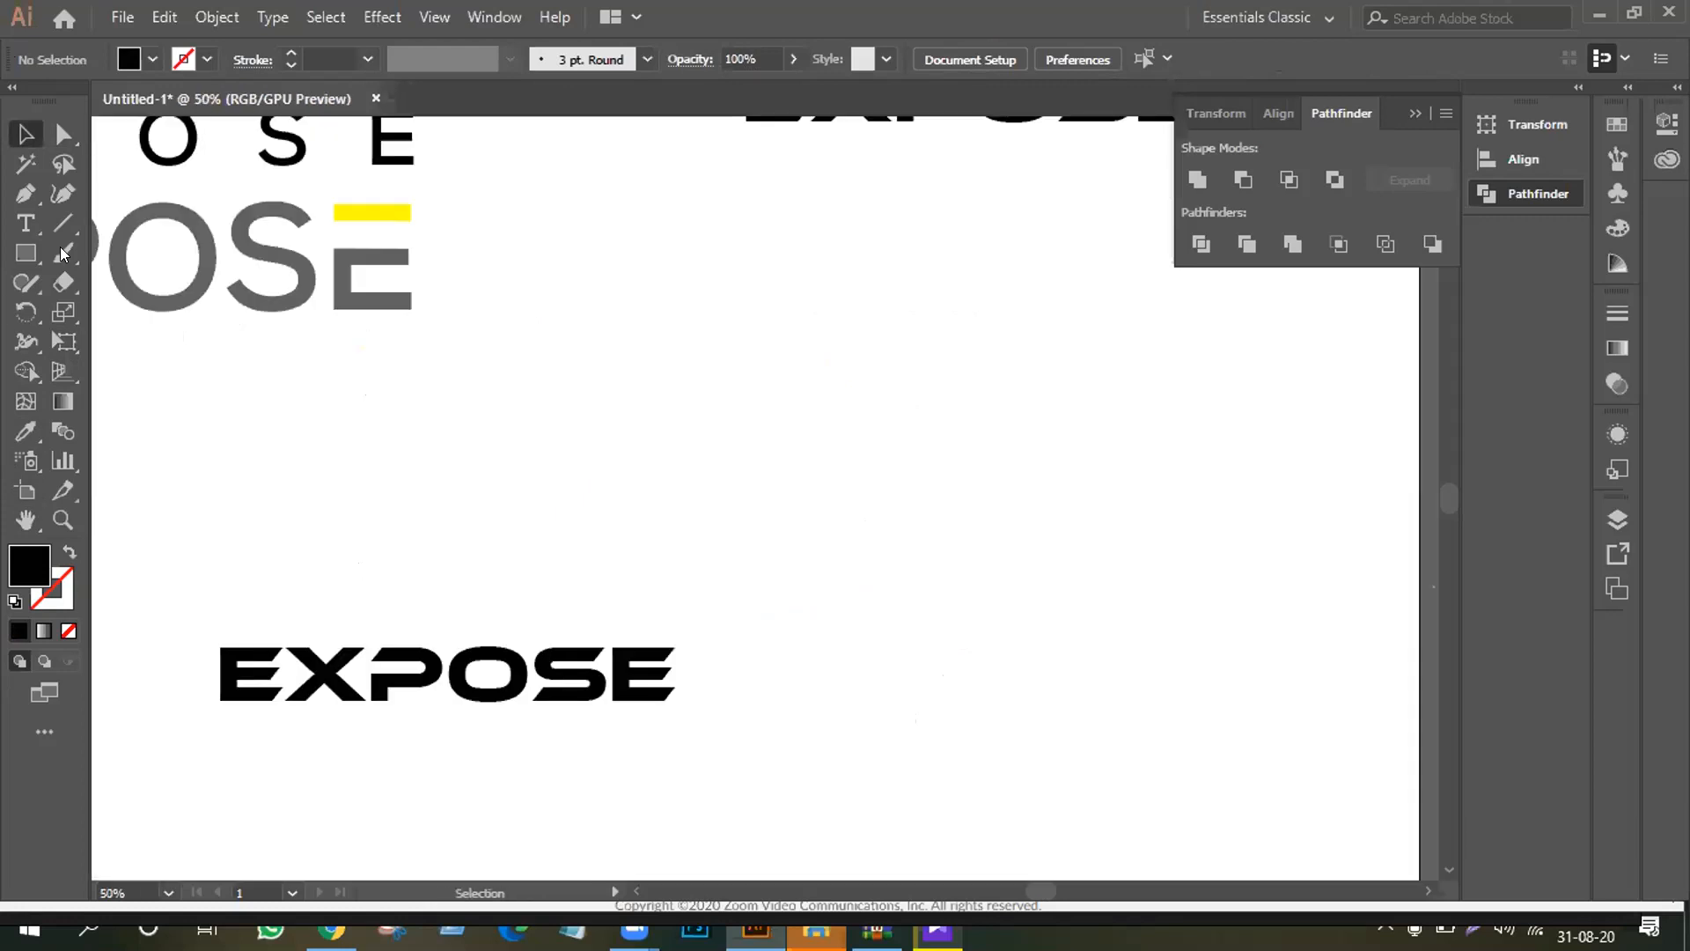
left_click(26, 520)
left_click_drag(238, 546, 487, 589)
left_click(25, 134)
left_click_drag(605, 725, 606, 649)
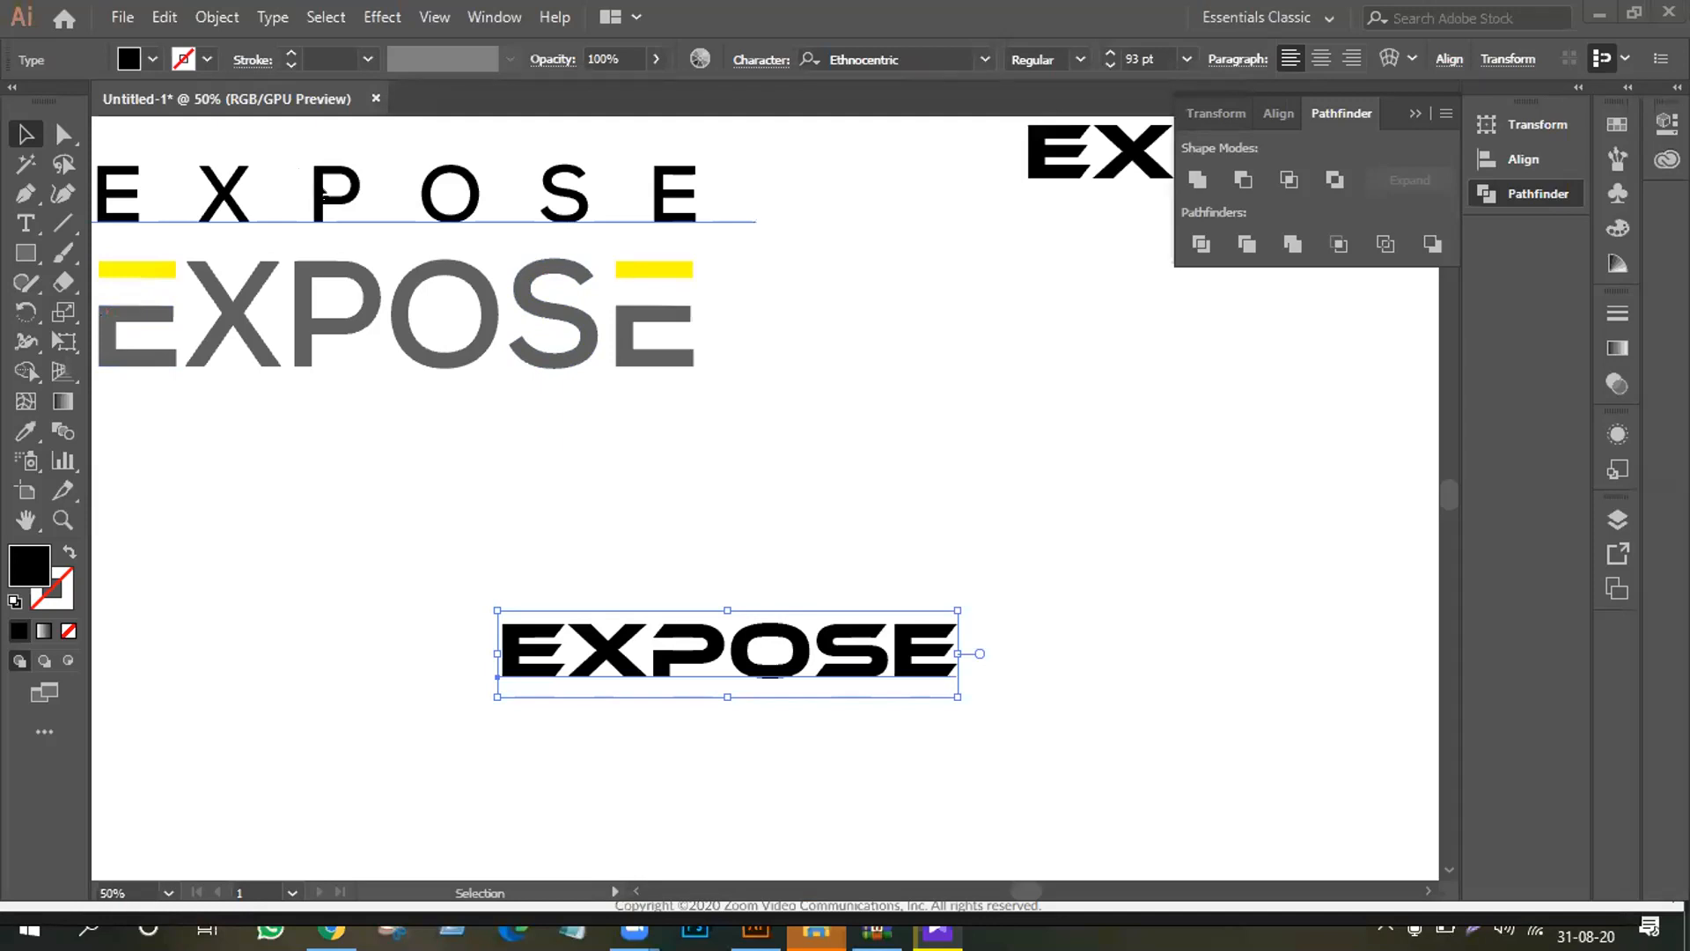
Step: Duplicate the widely tracked Nexa EXPOSE to just above the Ethnocentric copy and convert the duplicate to outlines
left_click(598, 189)
left_click_drag(598, 189, 1164, 481)
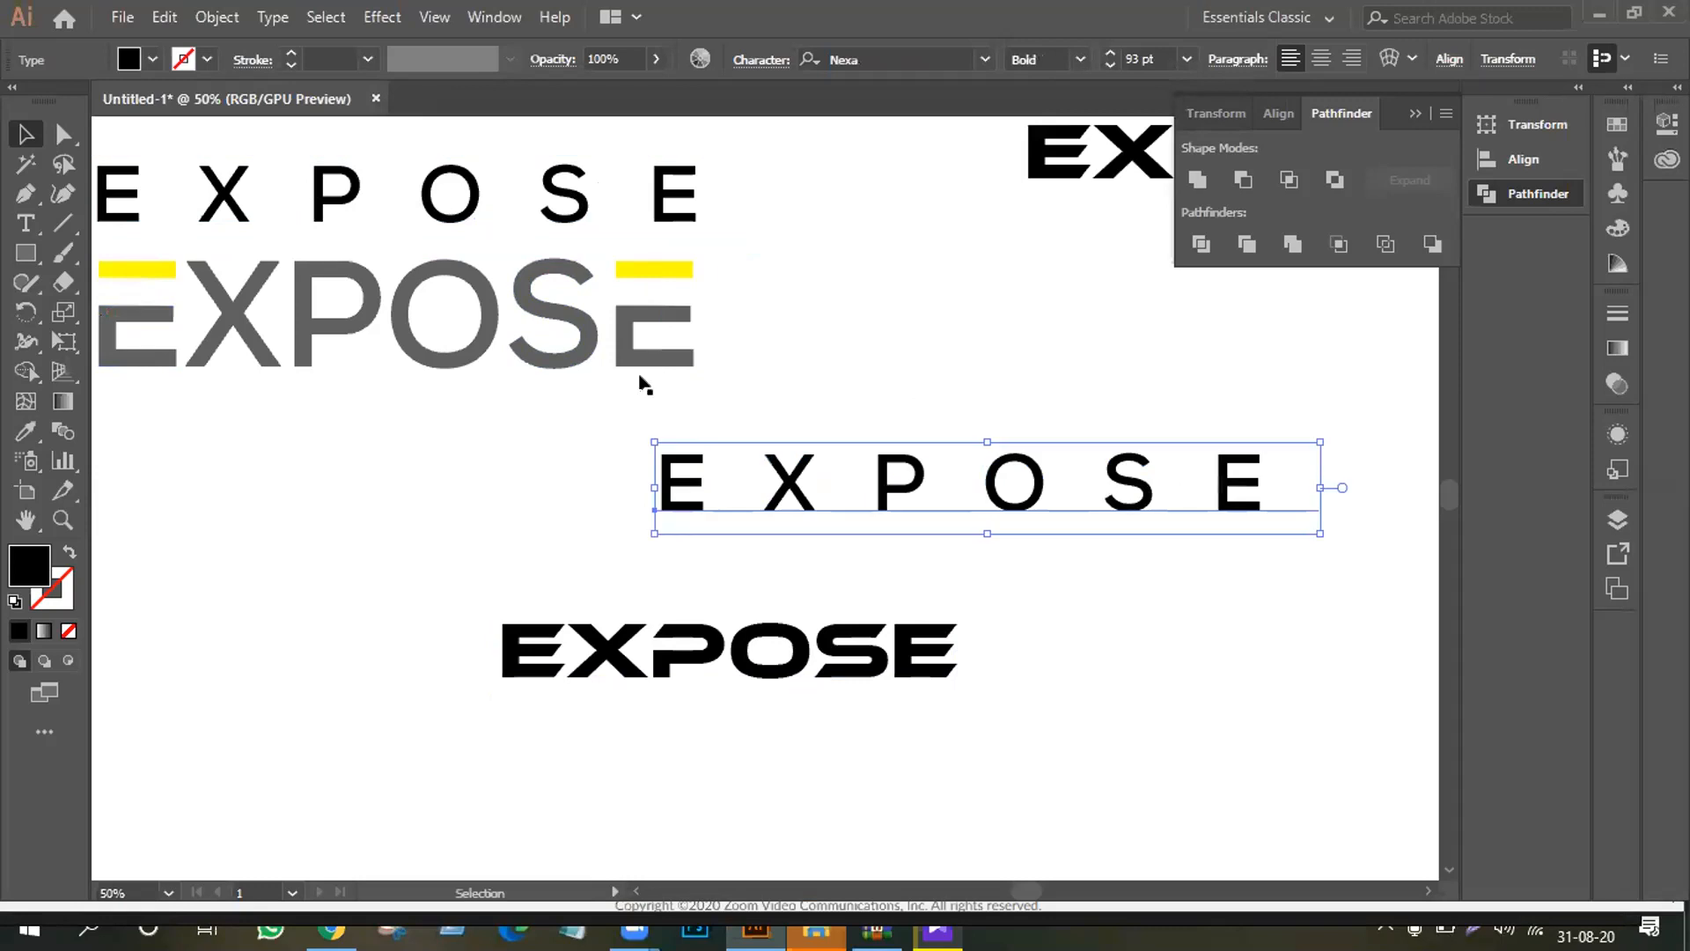
left_click(775, 400)
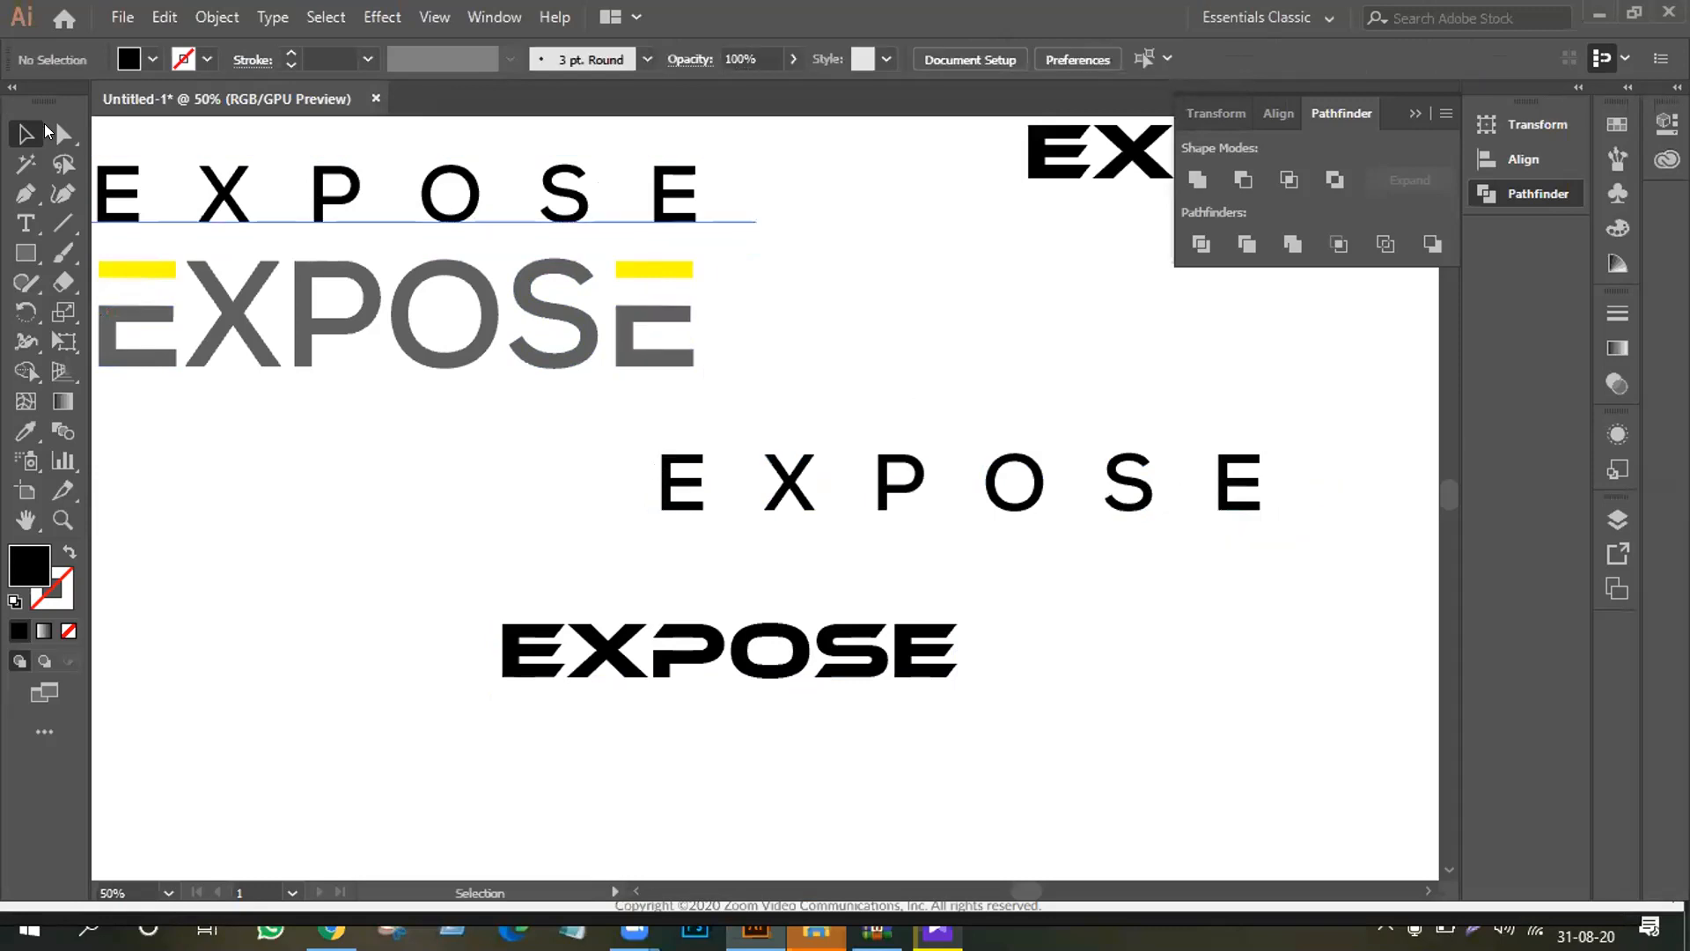
left_click(795, 483)
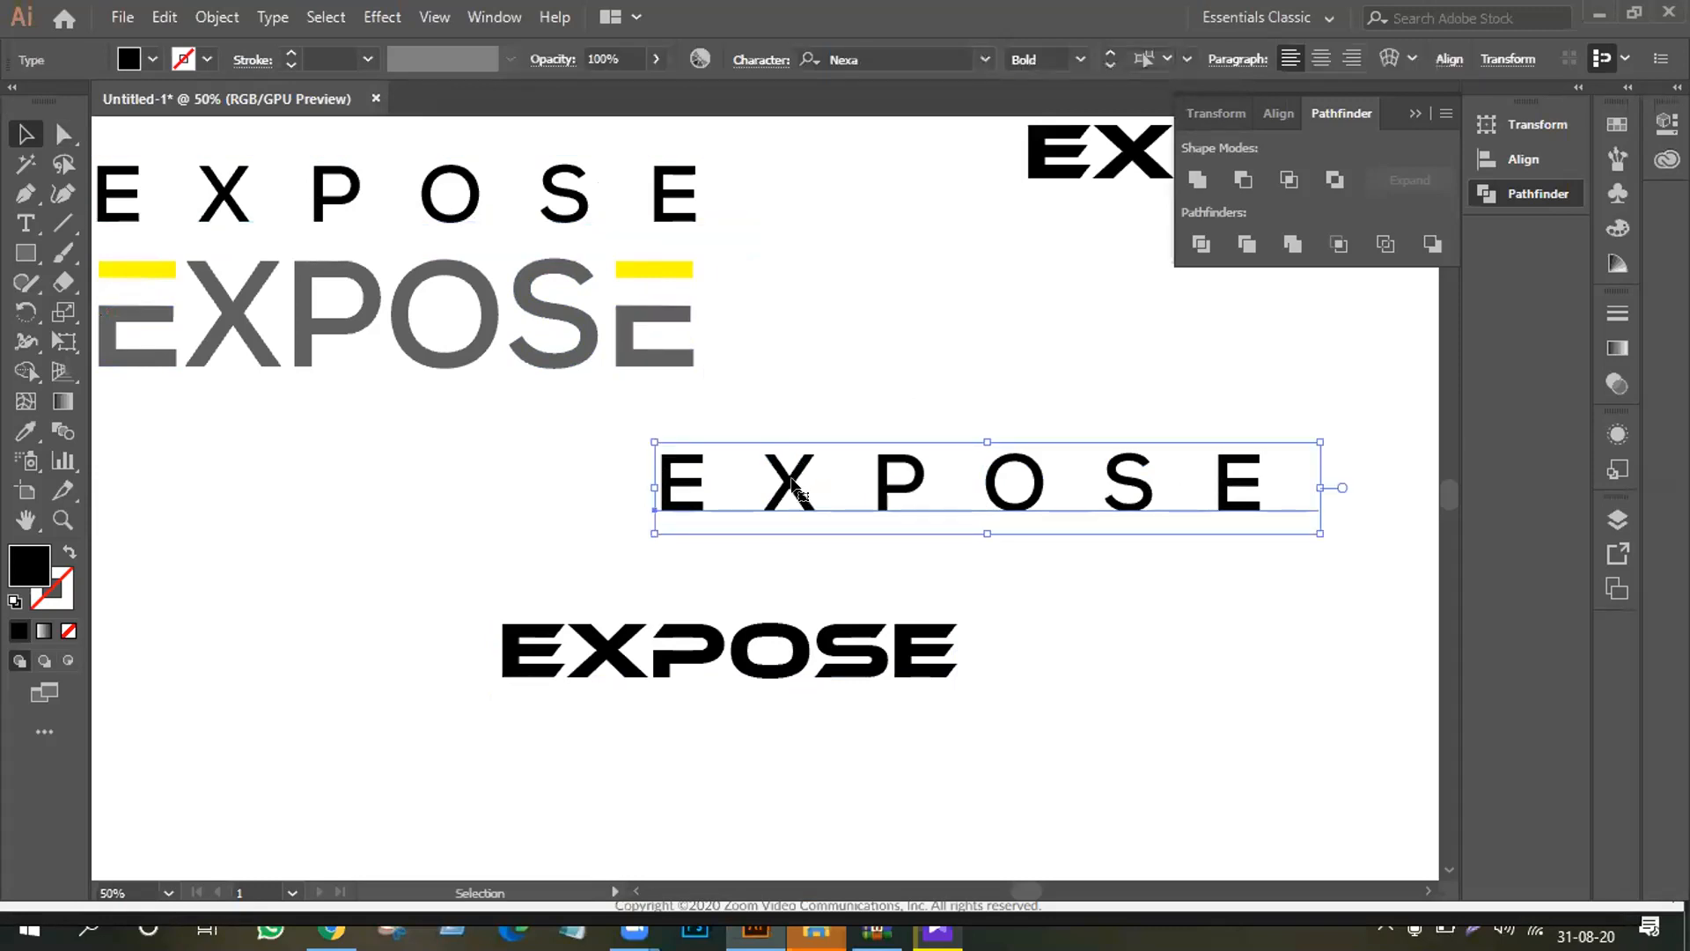
right_click(792, 484)
left_click(877, 171)
Step: Move the Ethnocentric copy aside and pull the upper stem section of the first outlined E leftward into a long projecting bar
left_click_drag(740, 651, 183, 736)
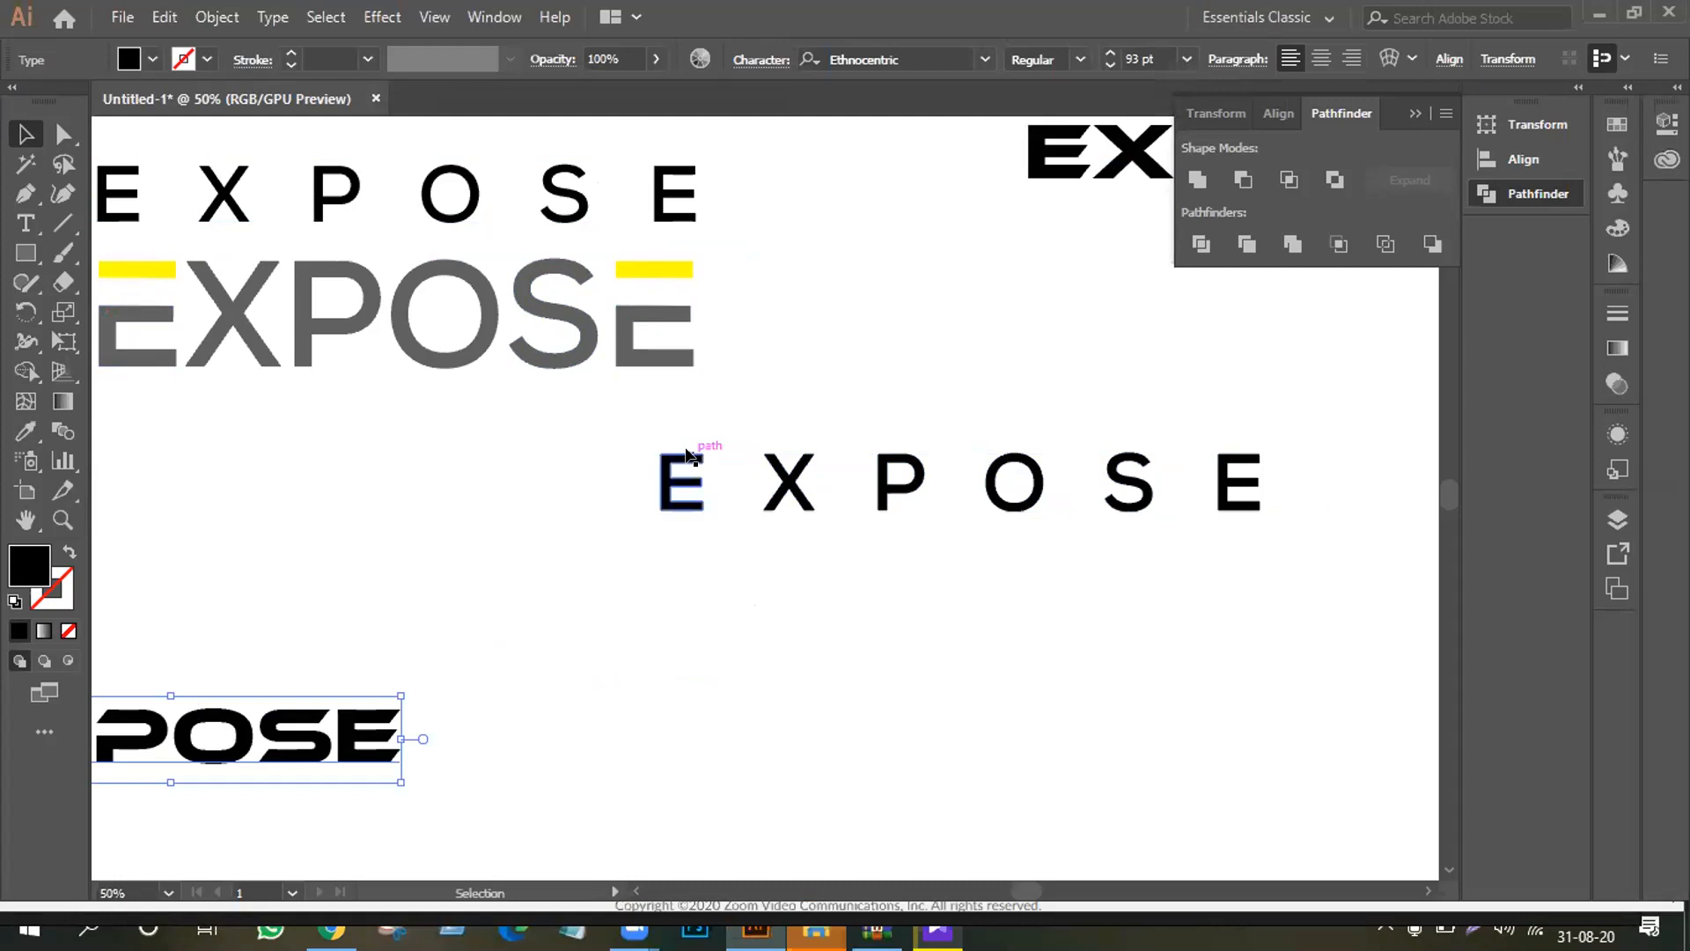
left_click(666, 470)
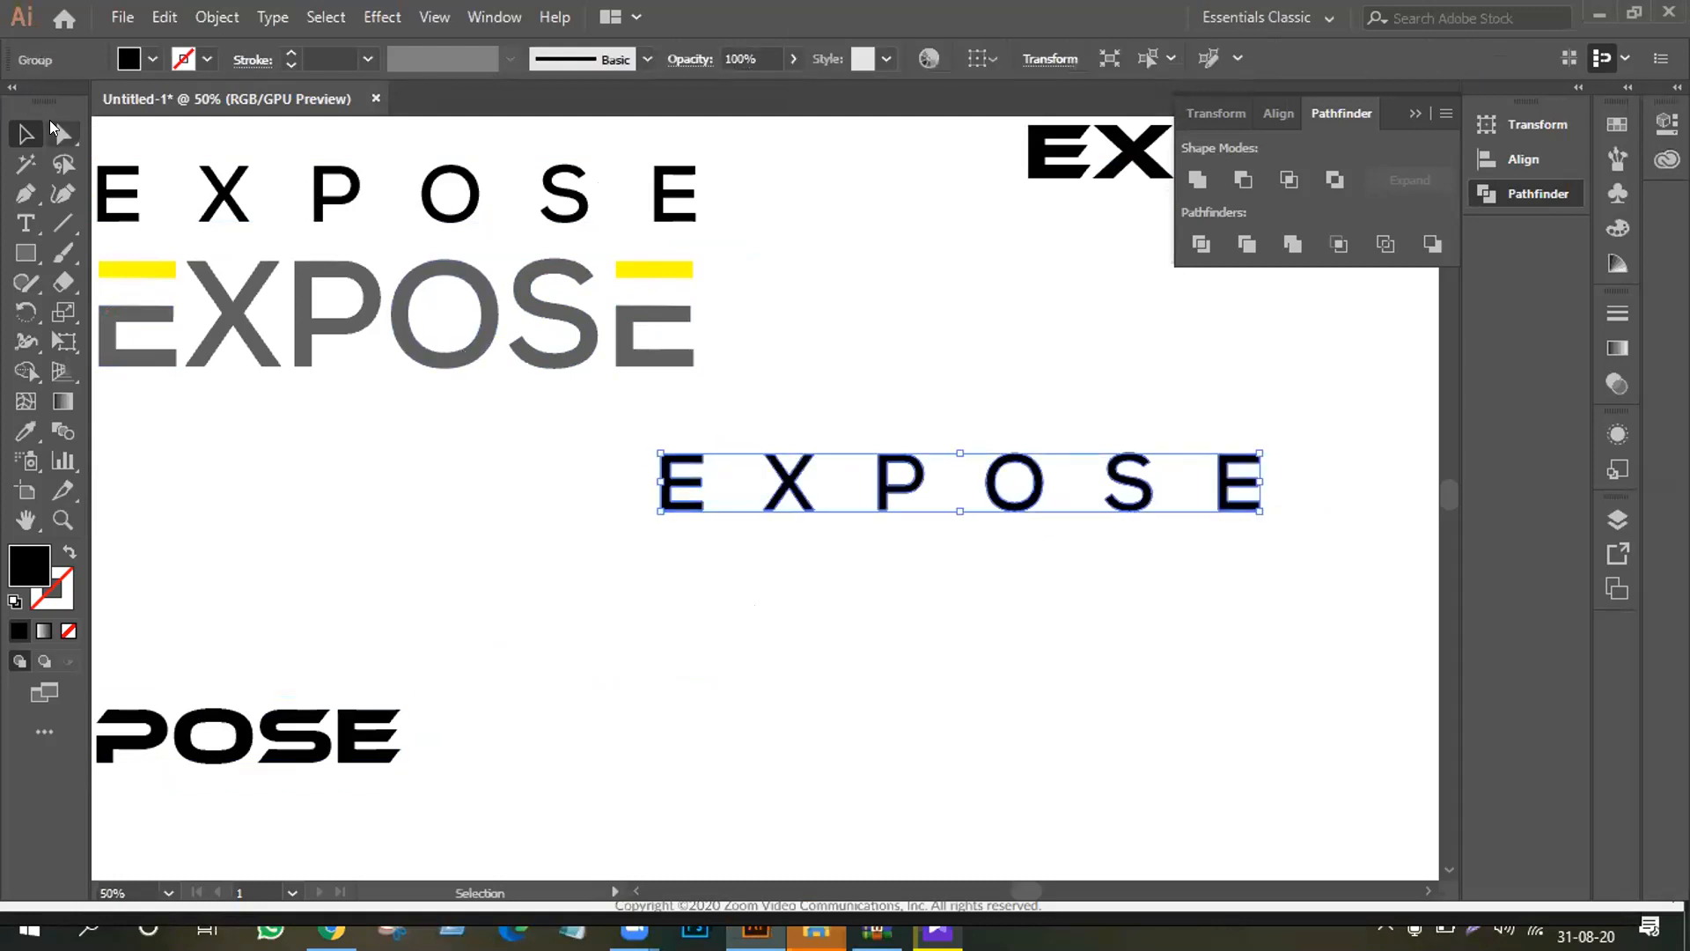
left_click(63, 134)
left_click(643, 487)
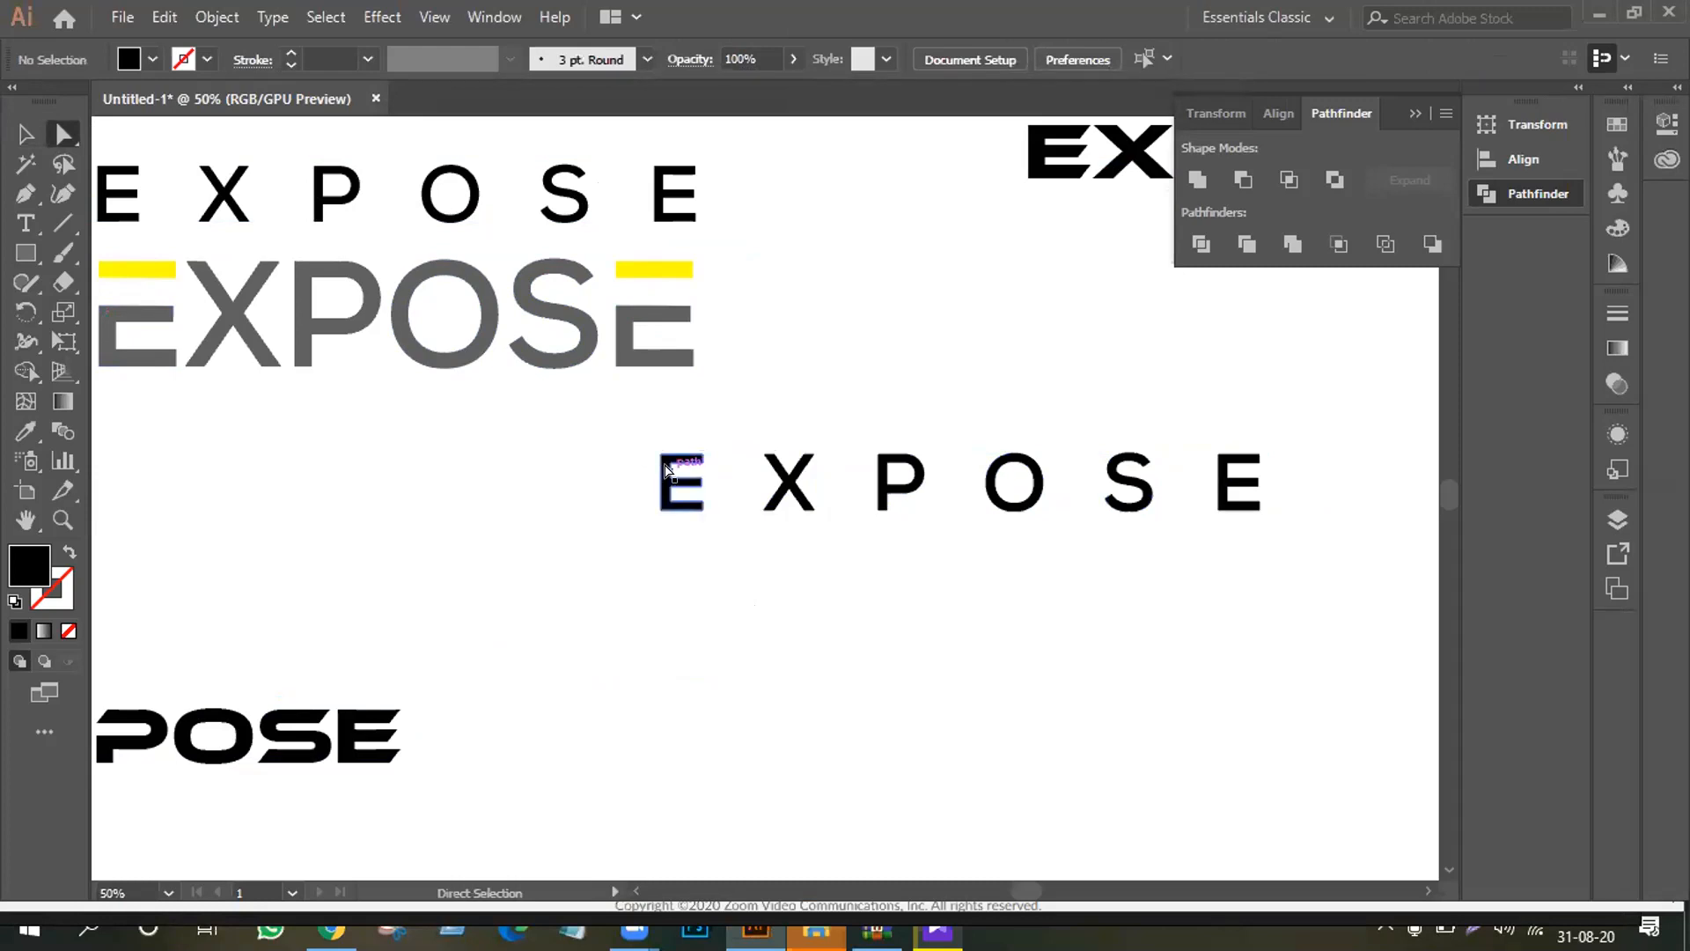
left_click_drag(666, 471, 540, 474)
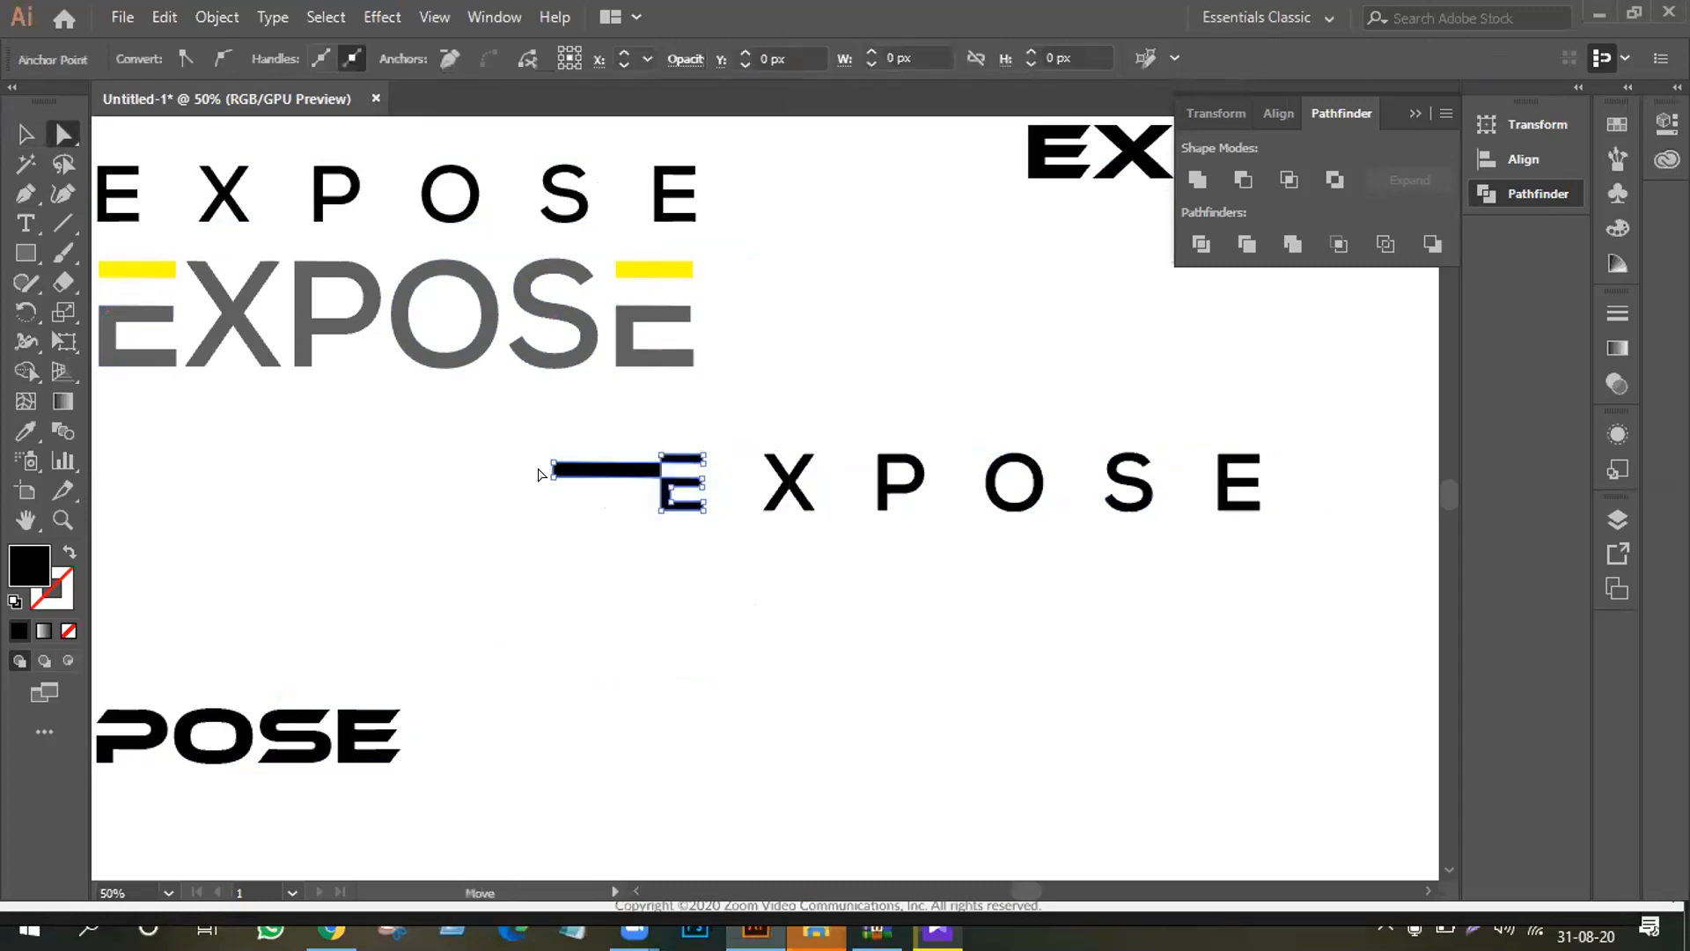
Step: Split the first outlined E with Pathfinder Divide and delete the bar projecting from its stem
left_click(540, 491)
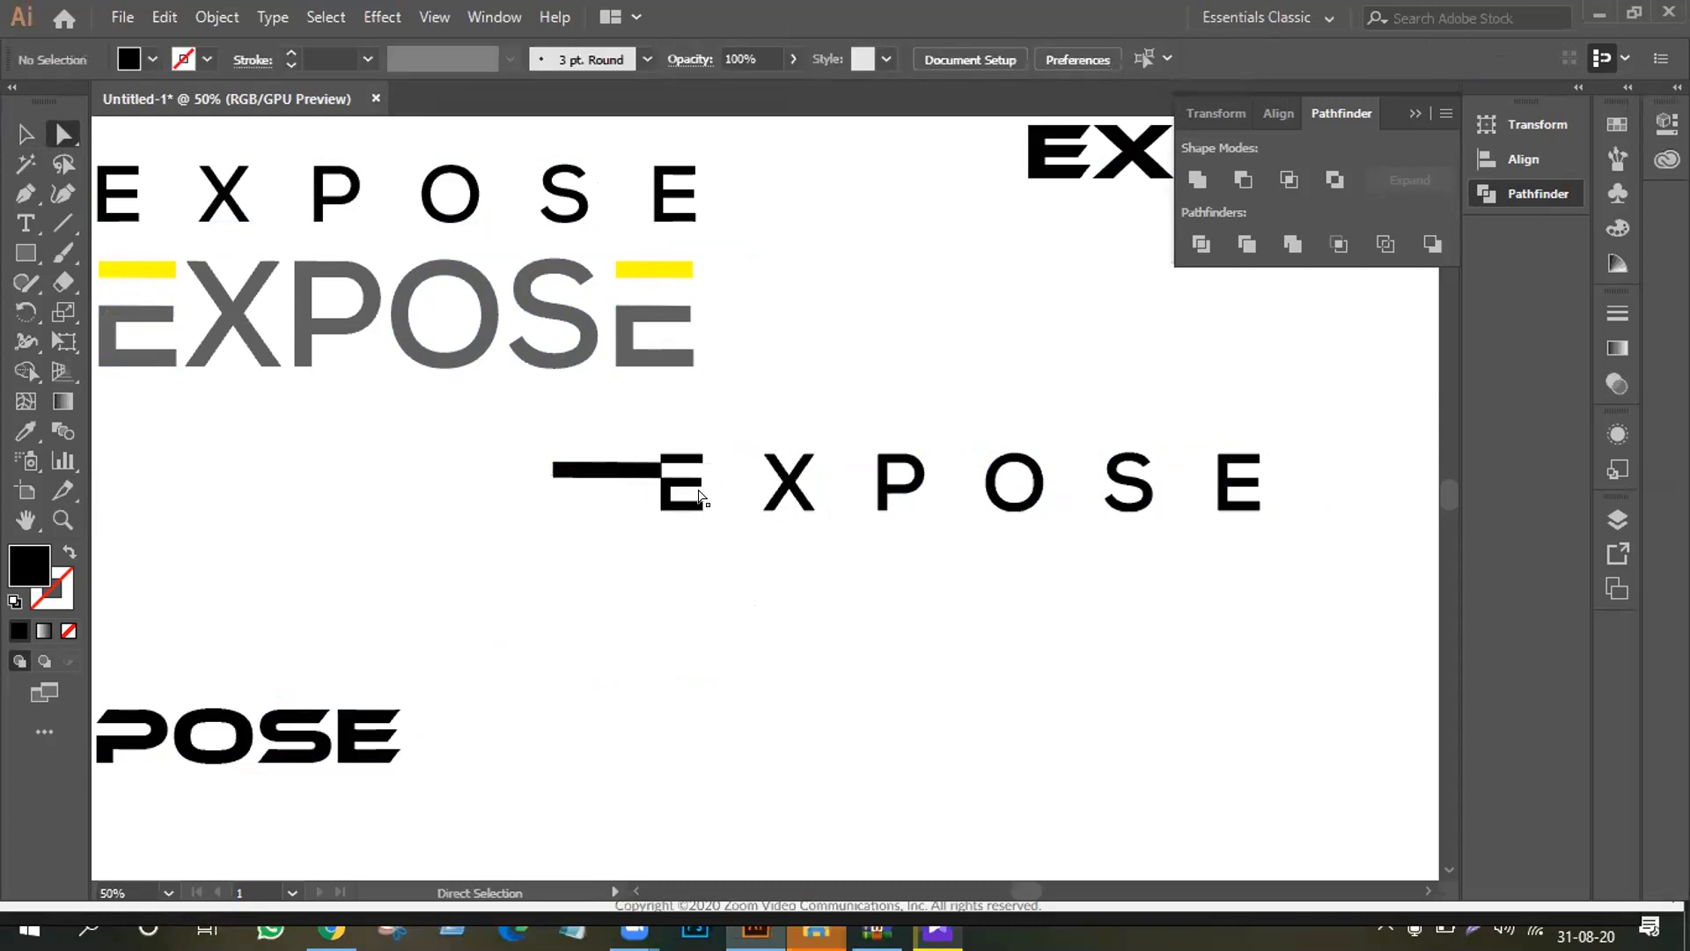
left_click(645, 475)
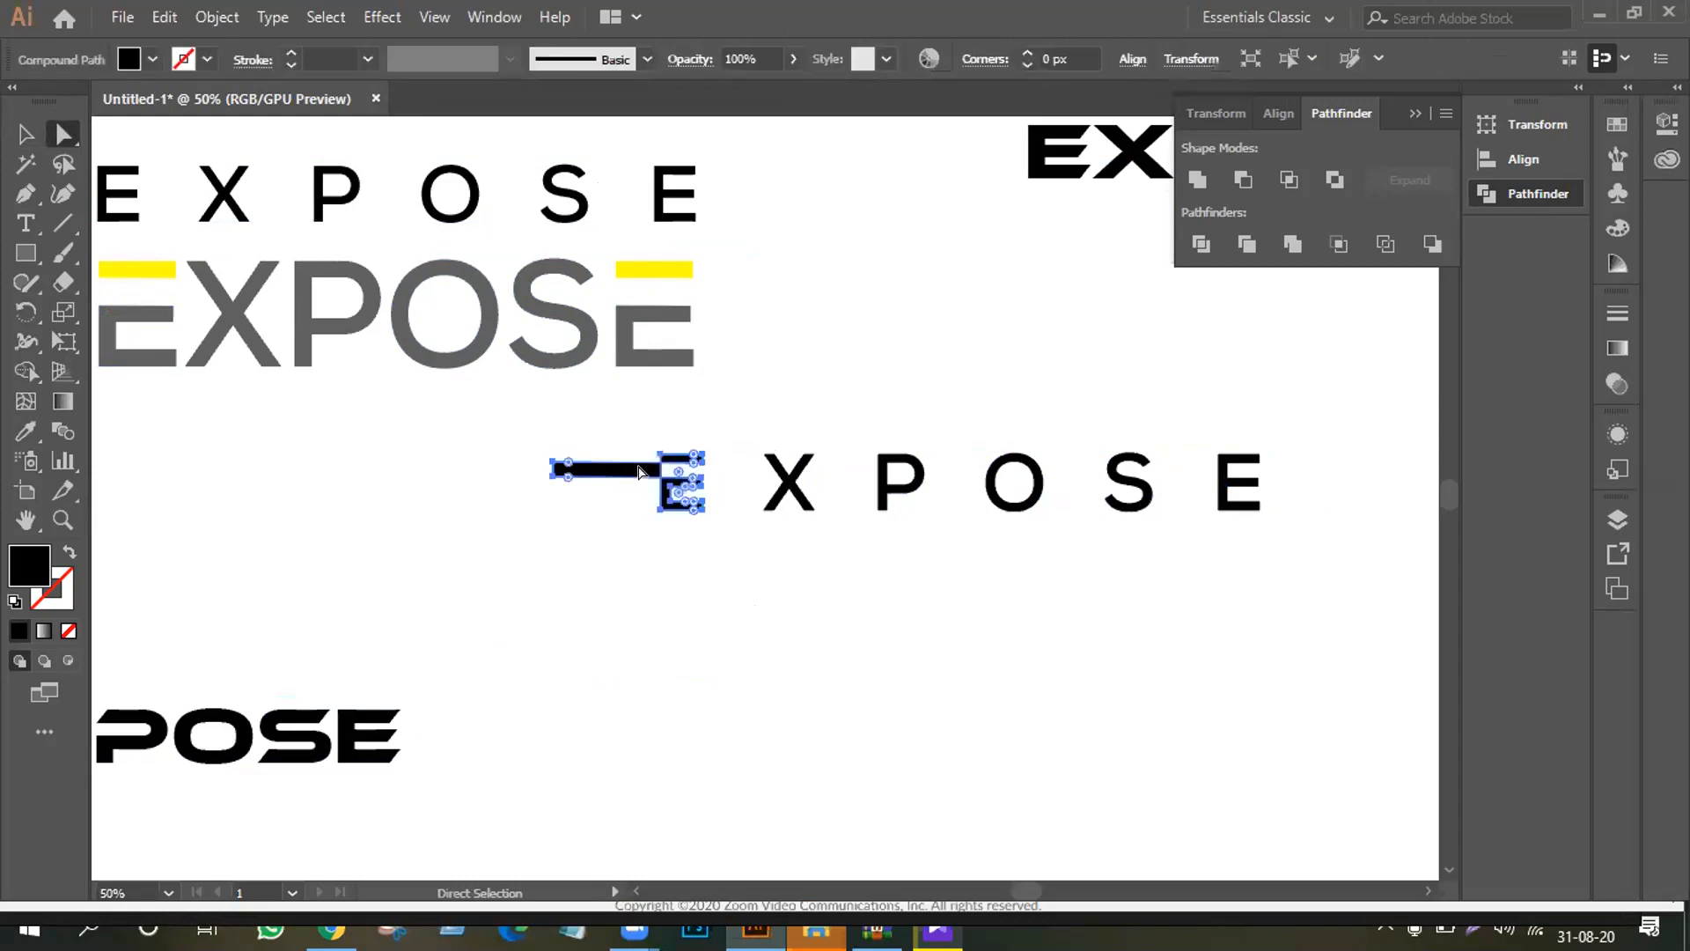
left_click(1190, 253)
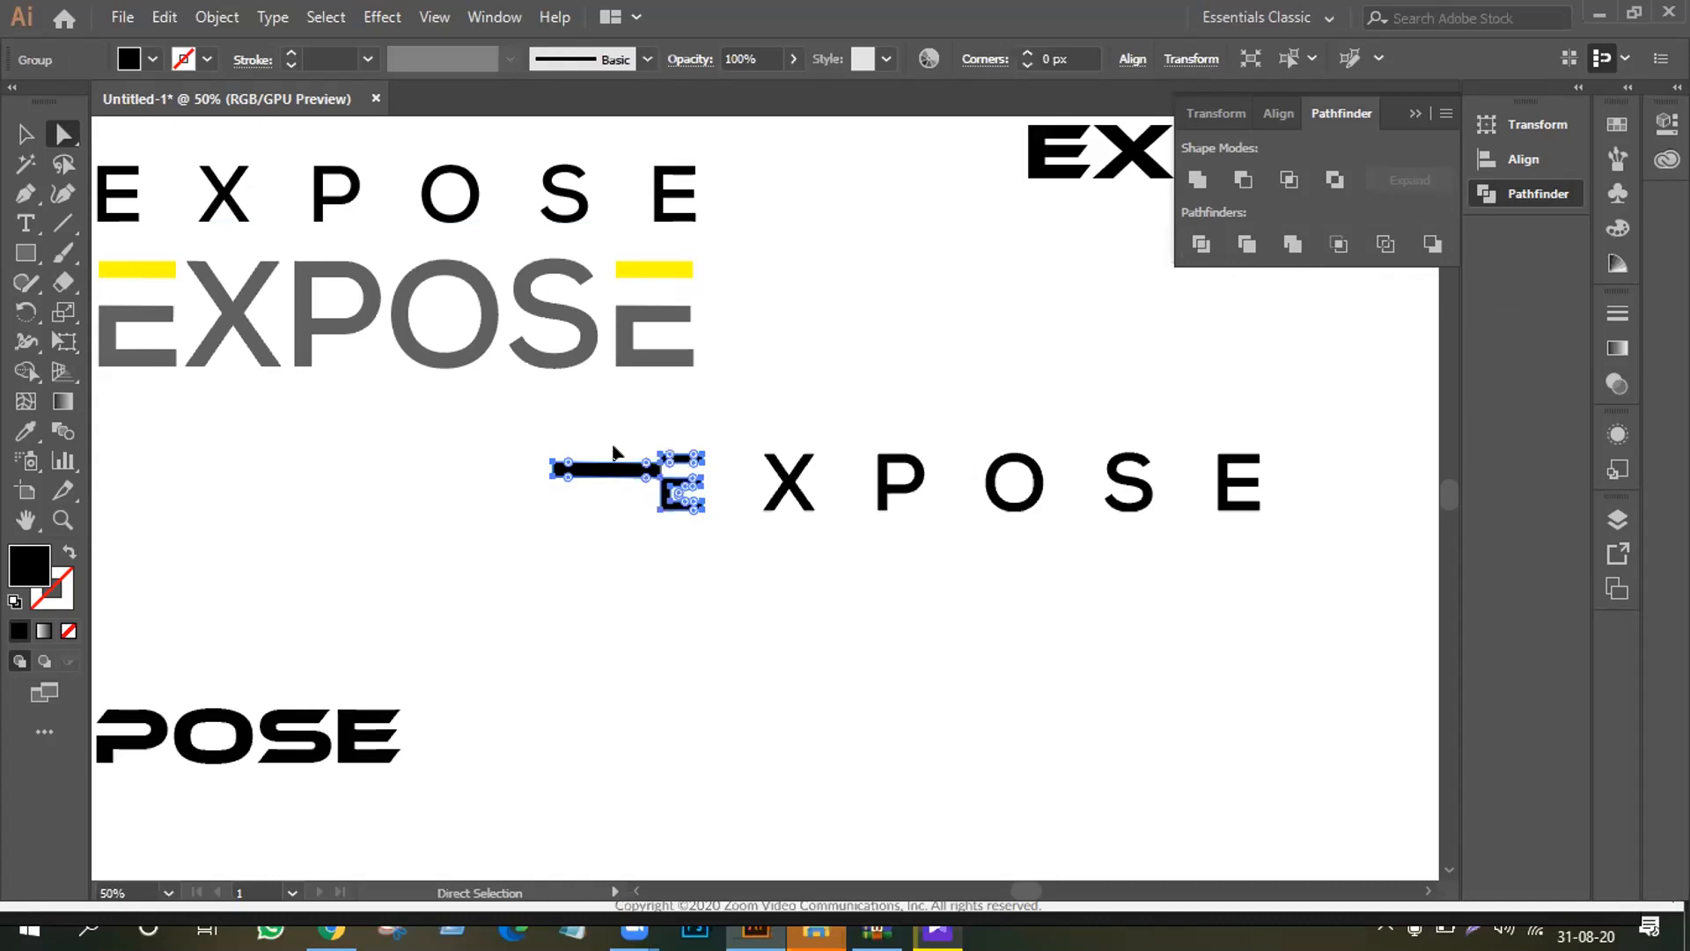
left_click(591, 564)
left_click(603, 469)
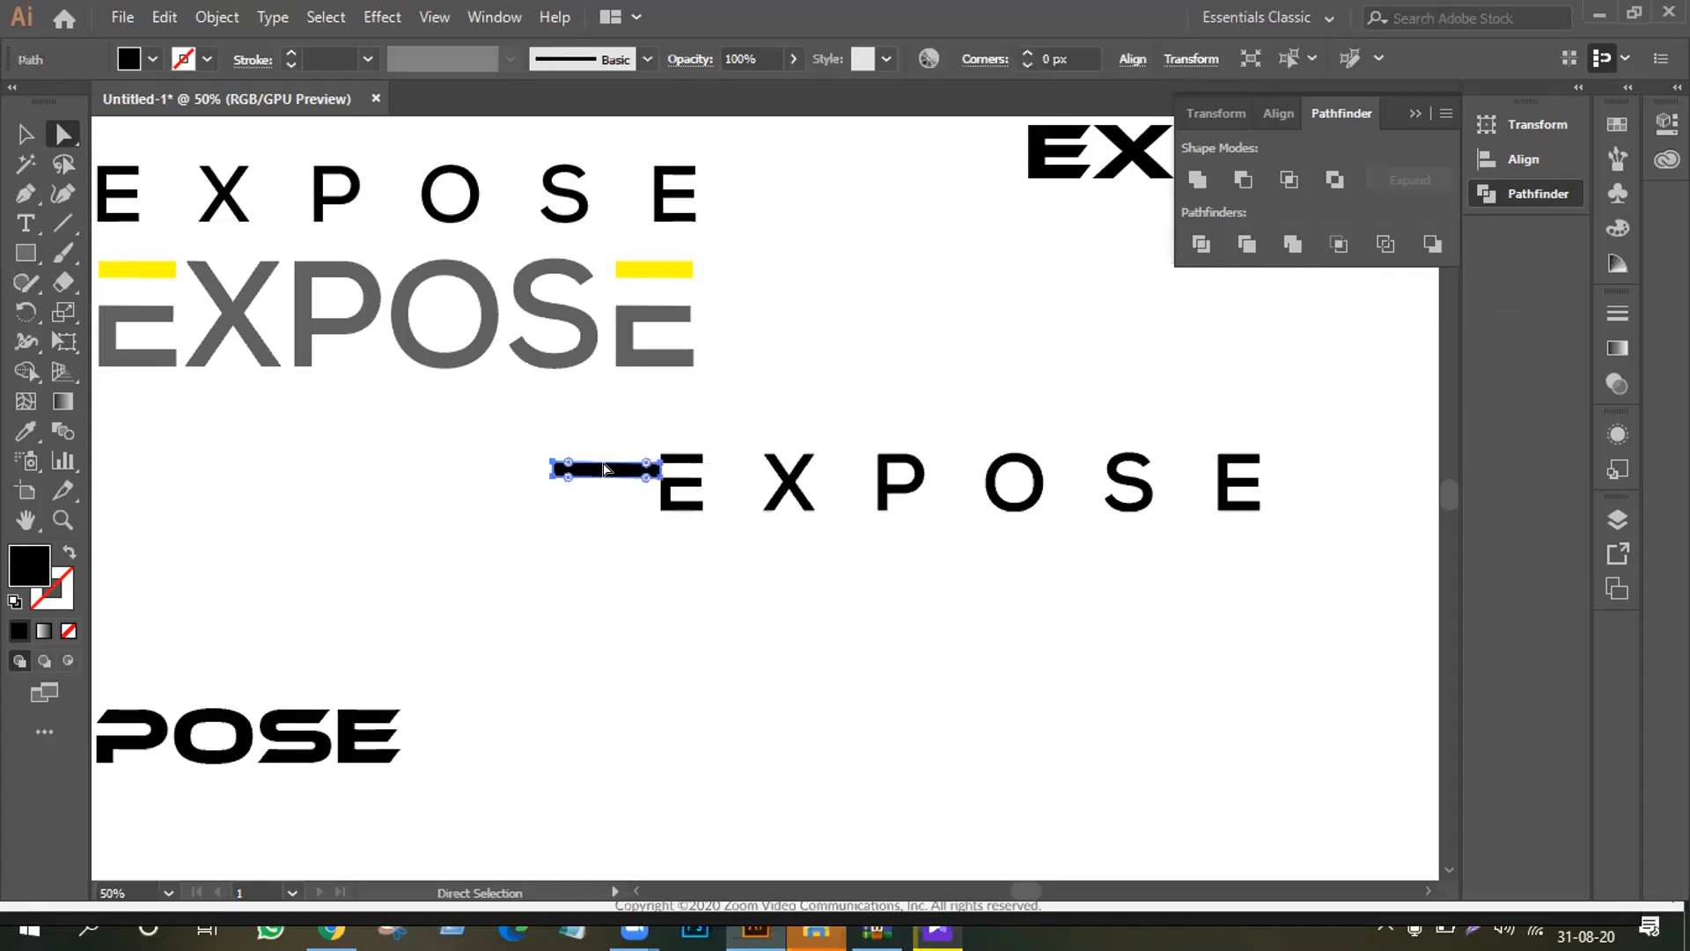
key("Delete")
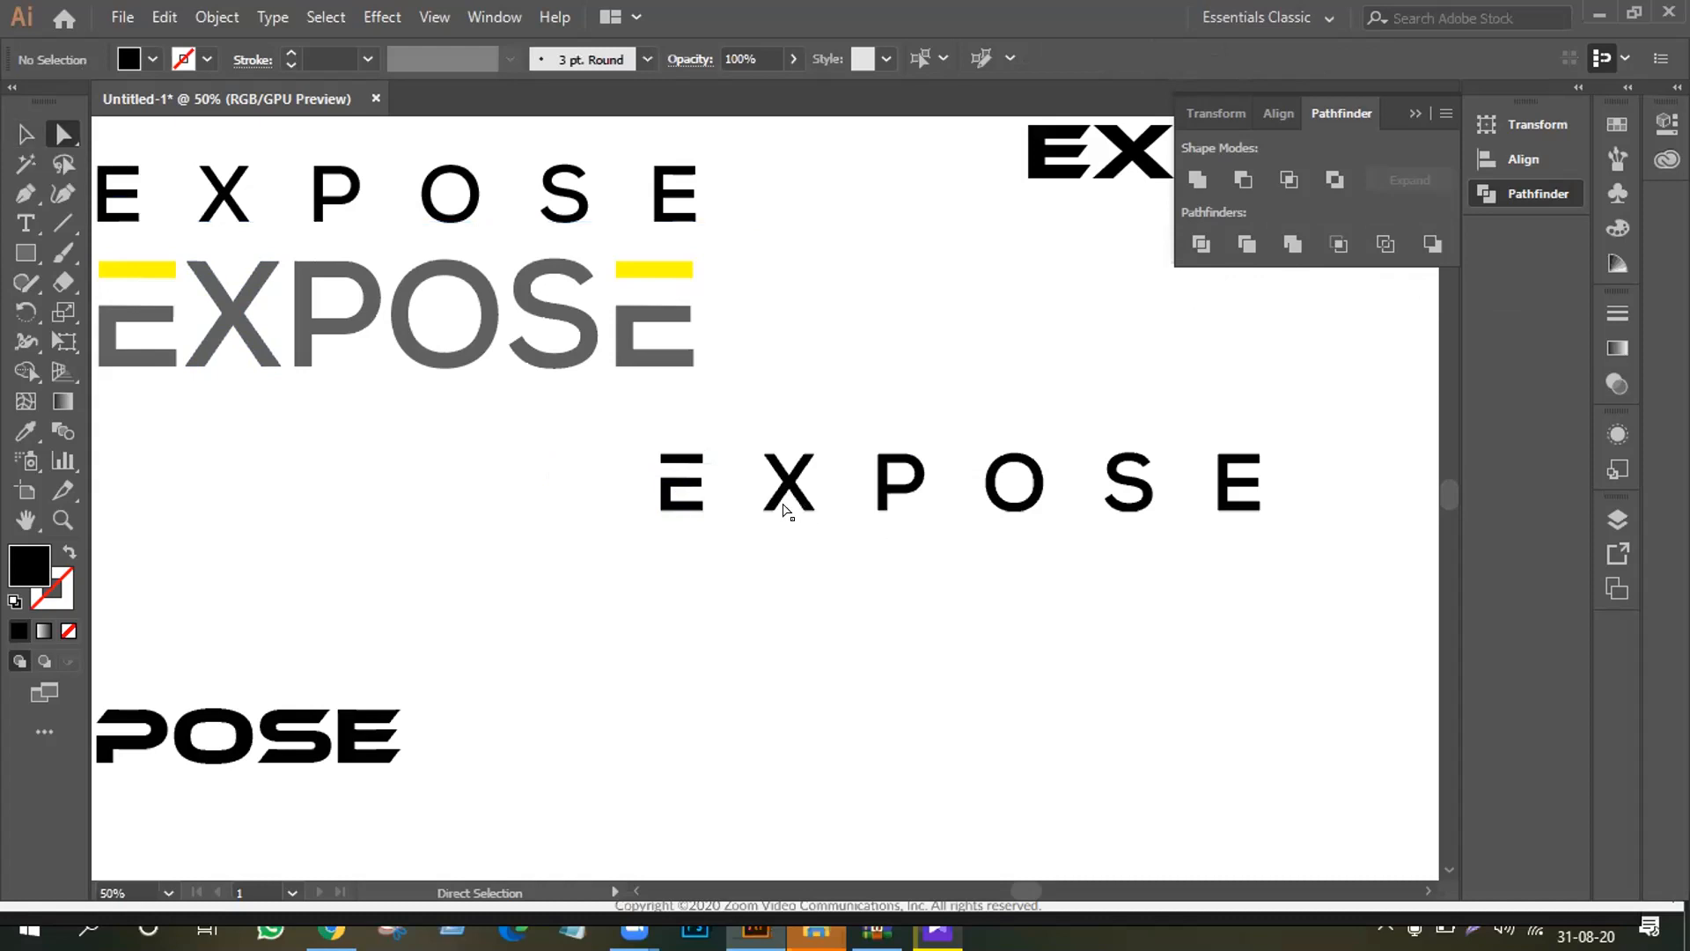
left_click(690, 497)
left_click(681, 538)
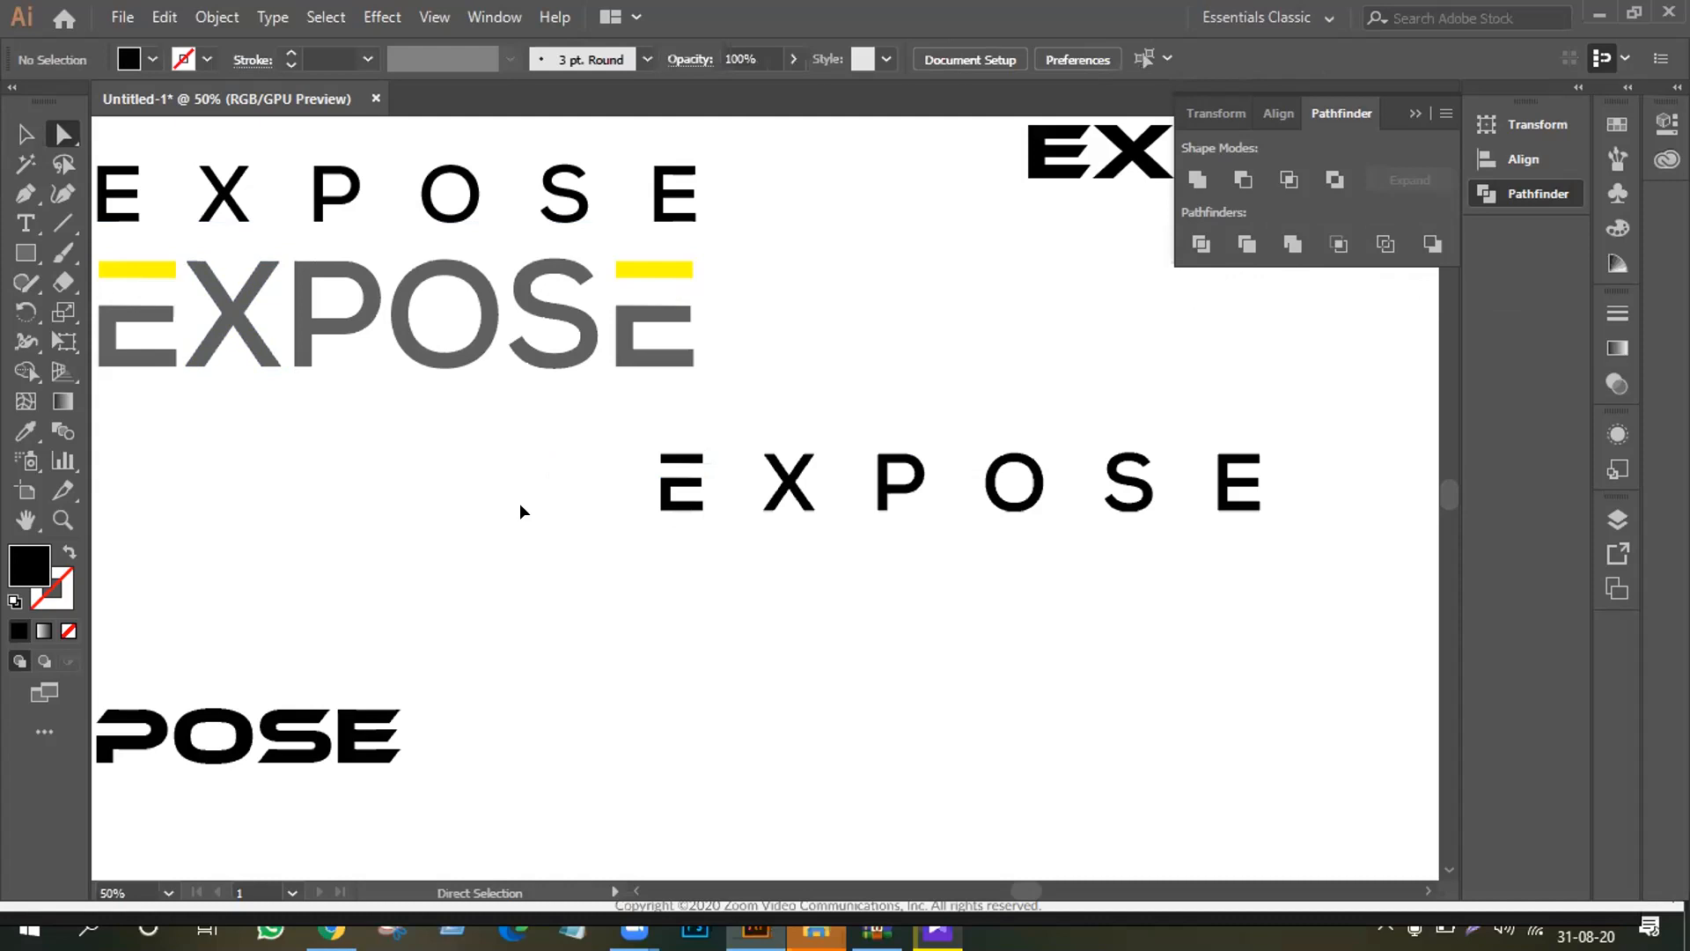
Step: Undo the bar deletion, the division and the stem pull on the first E
key("ctrl+z")
key("ctrl+z")
key("ctrl+z")
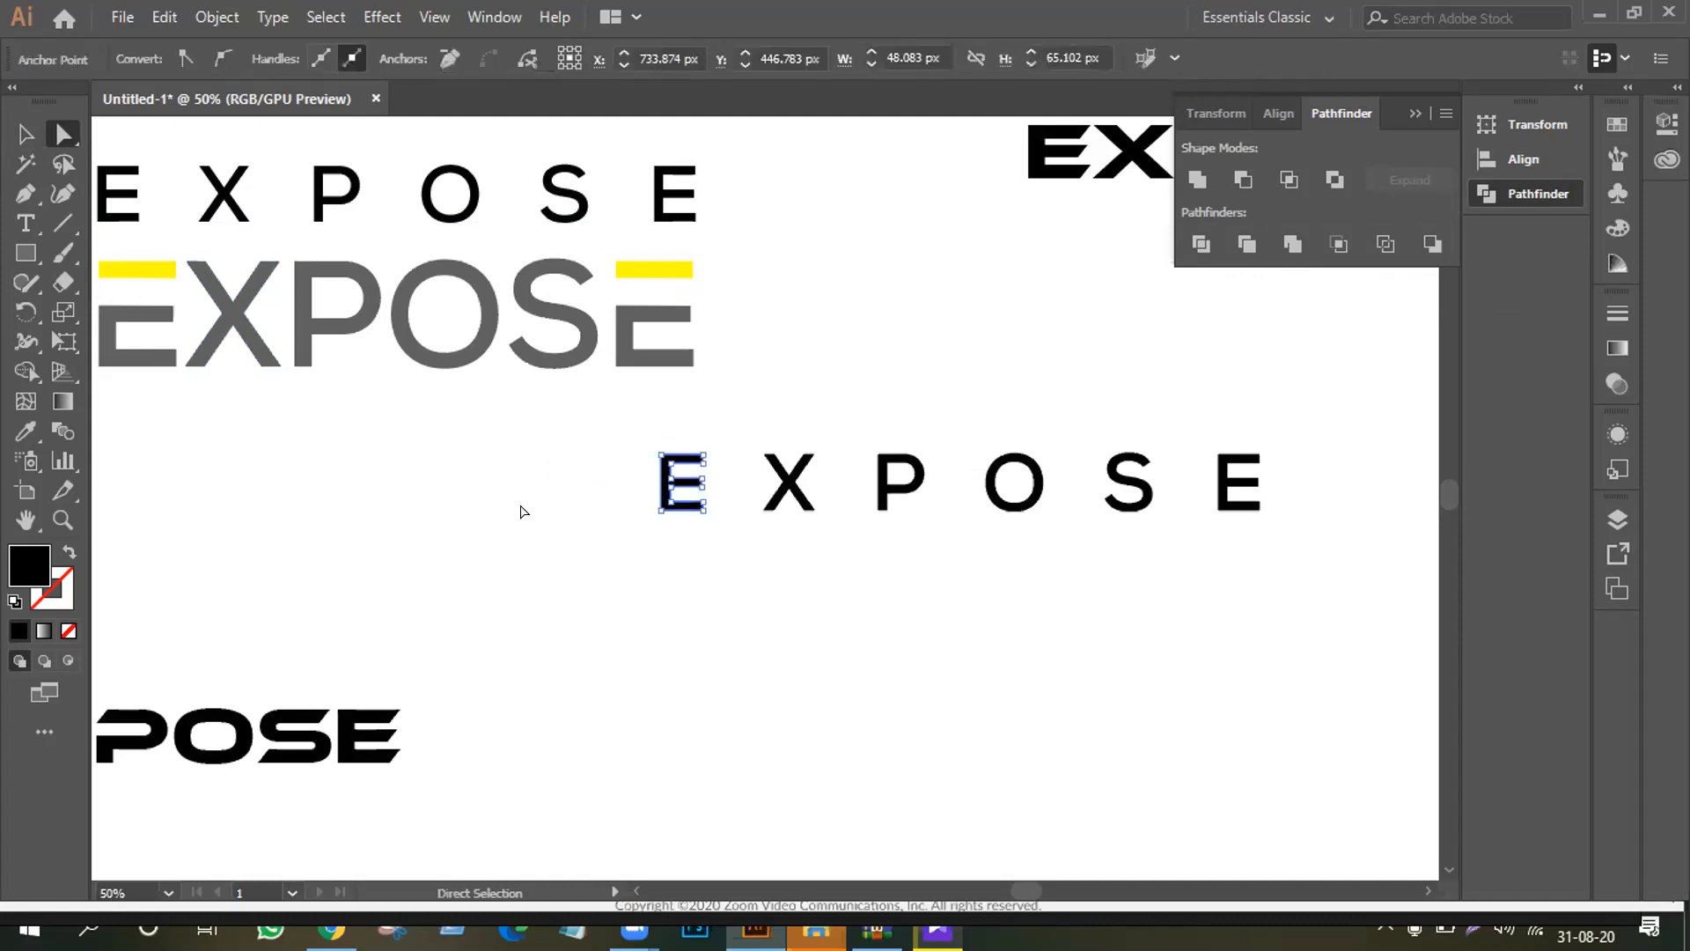
Step: Pull the upper inner stem segment of the first E leftward past the letter into a thick horizontal bar
key("ctrl+equal")
key("ctrl+equal")
key("ctrl+equal")
key("ctrl+equal")
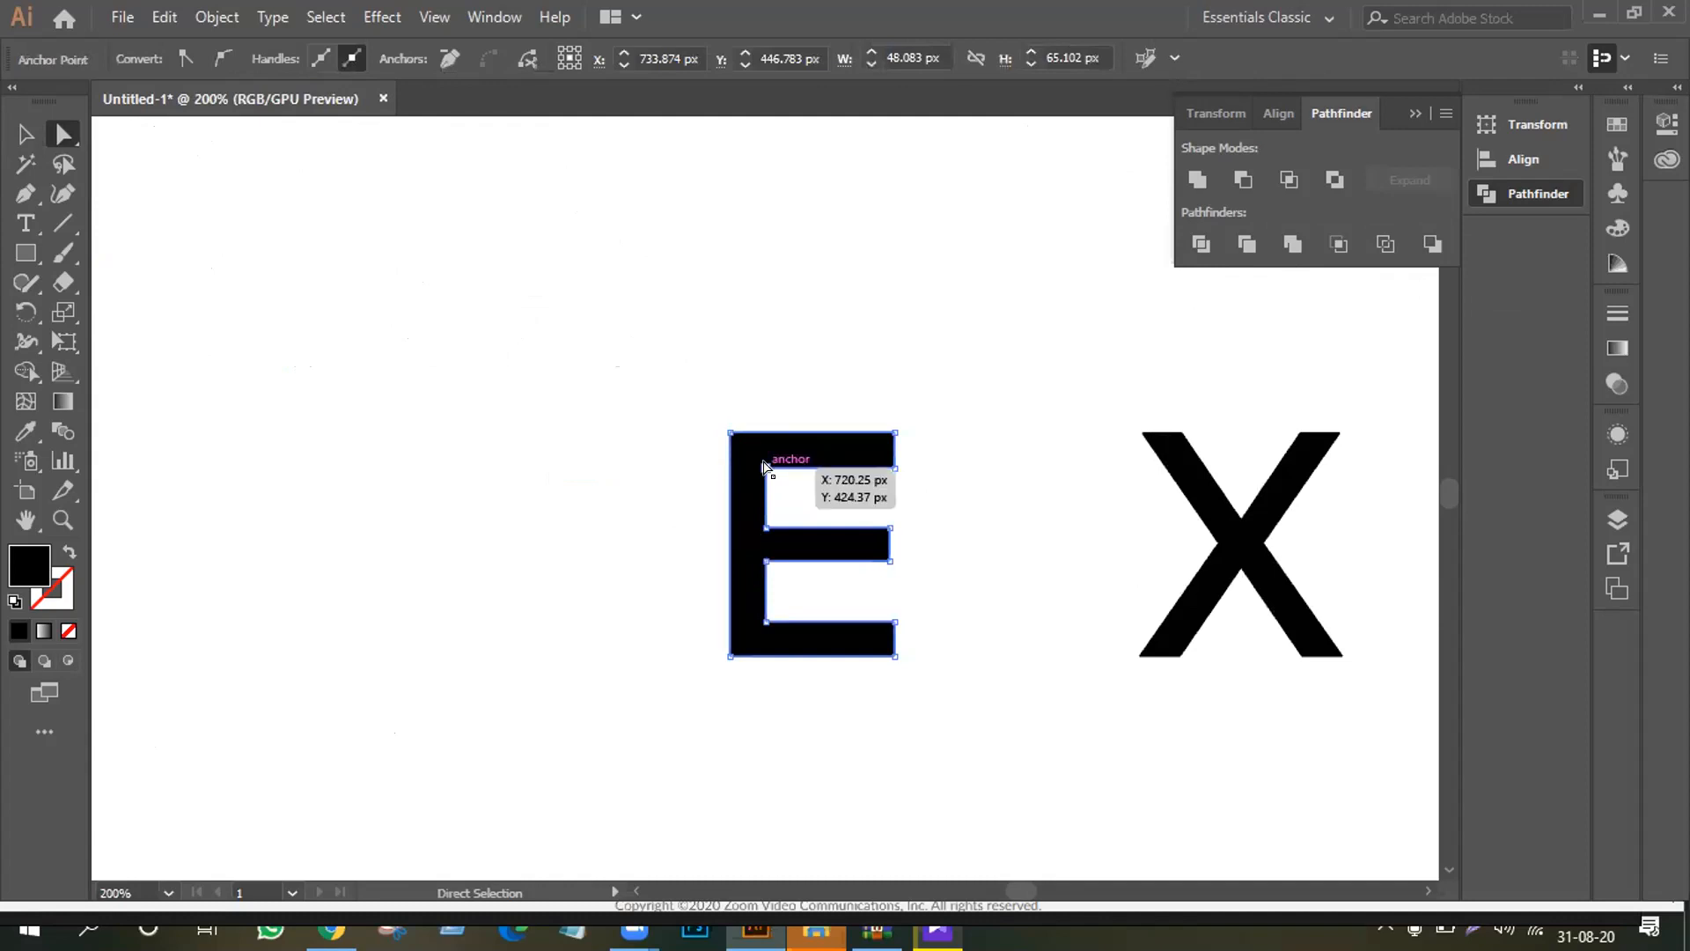
left_click_drag(763, 467, 534, 486)
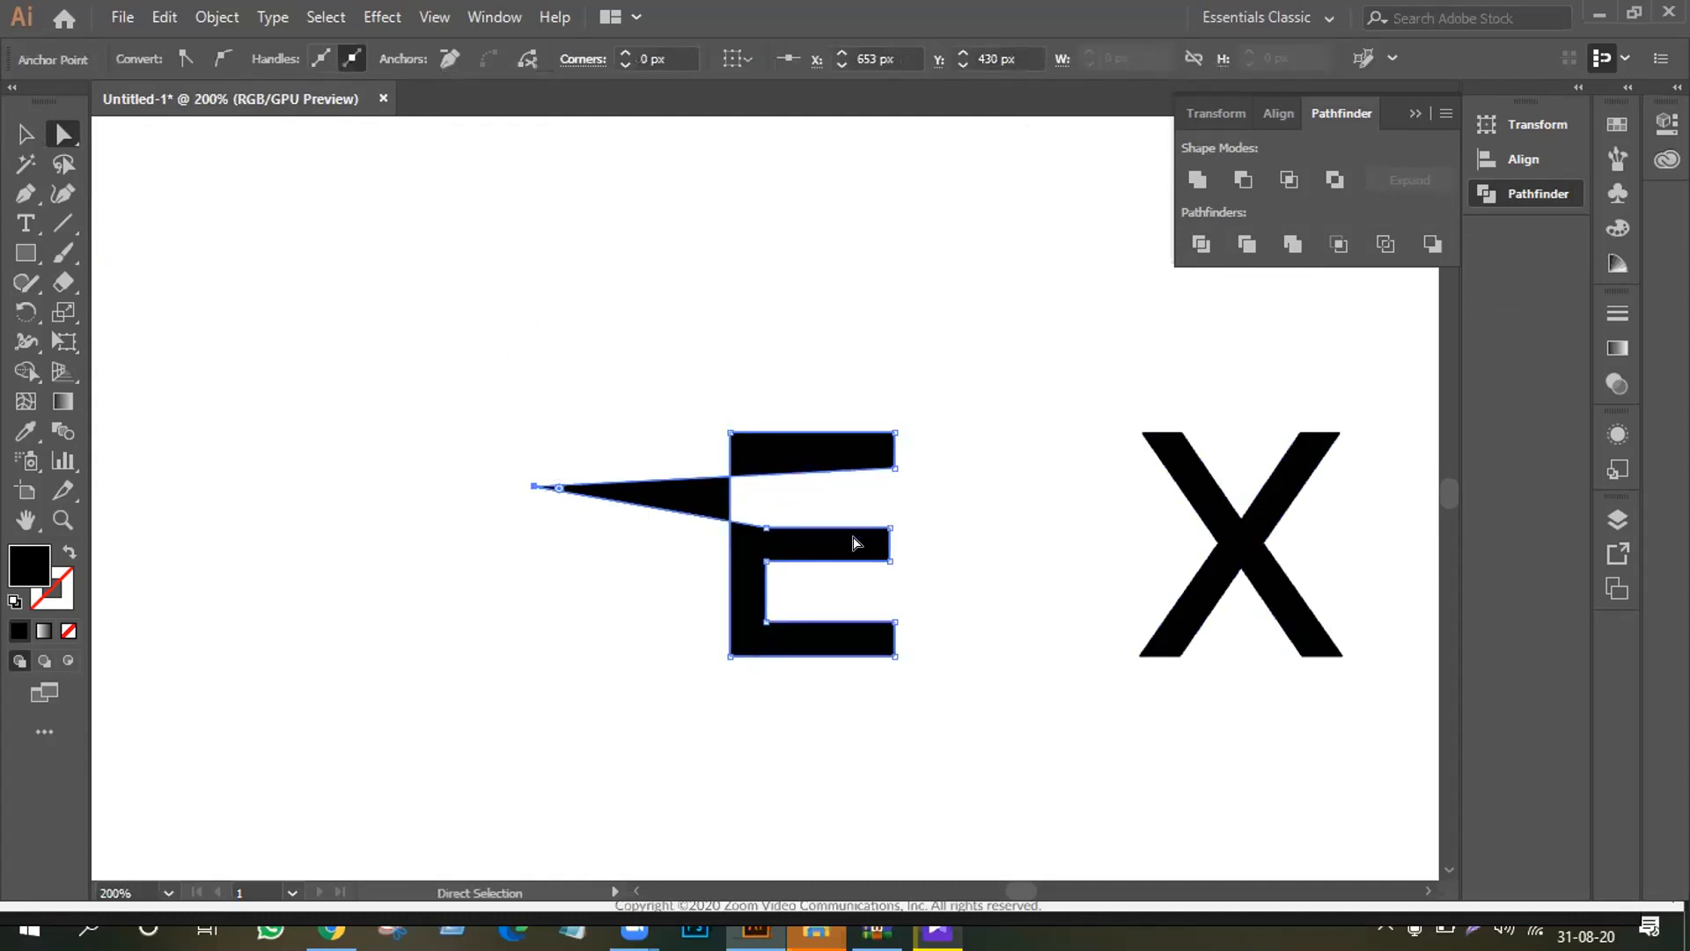
key("ctrl+z")
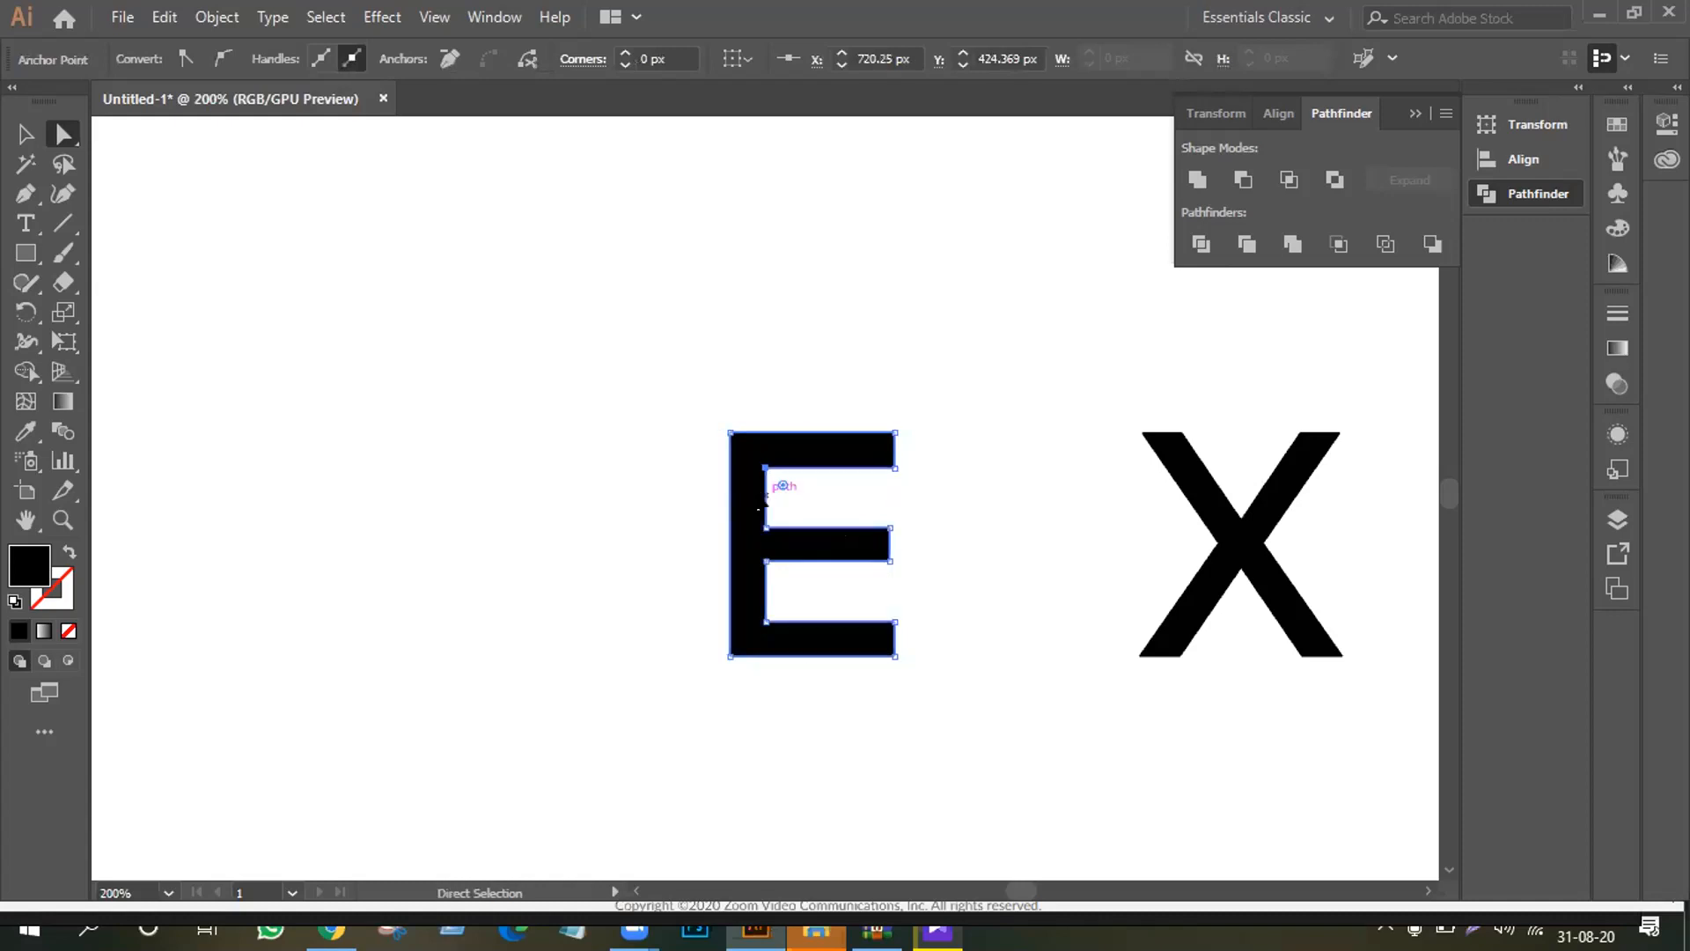
left_click_drag(760, 503, 451, 500)
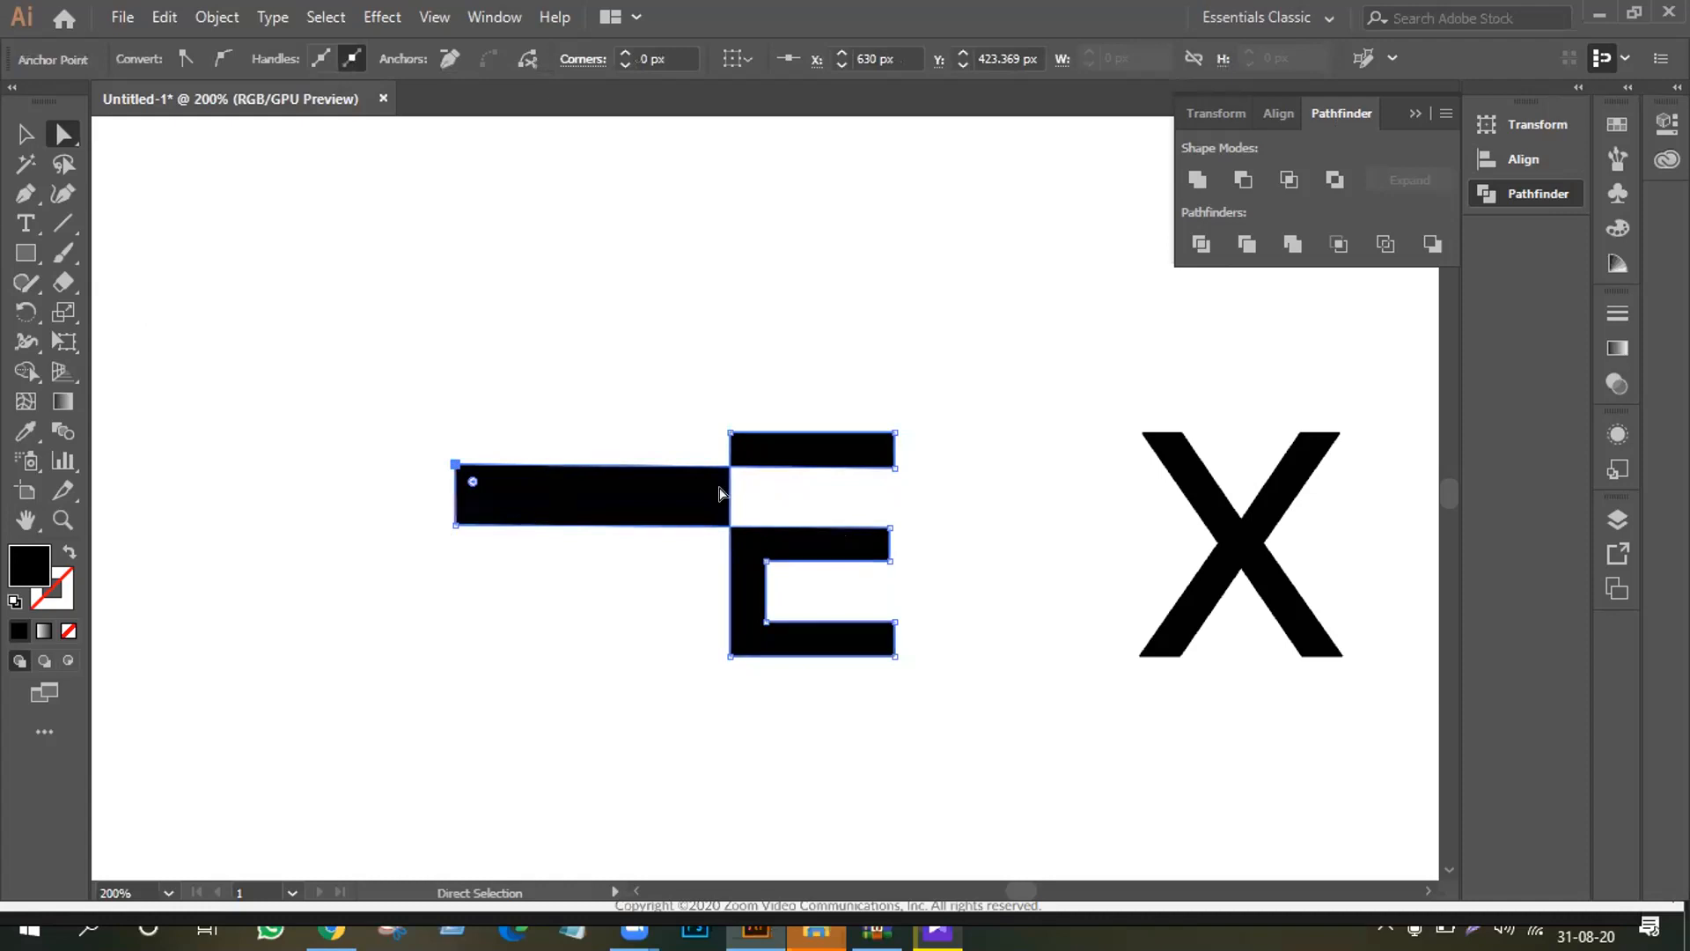
Step: Divide the first E with Pathfinder and delete the thick projecting bar, leaving a gap in its upper stem
left_click(1192, 231)
left_click(661, 563)
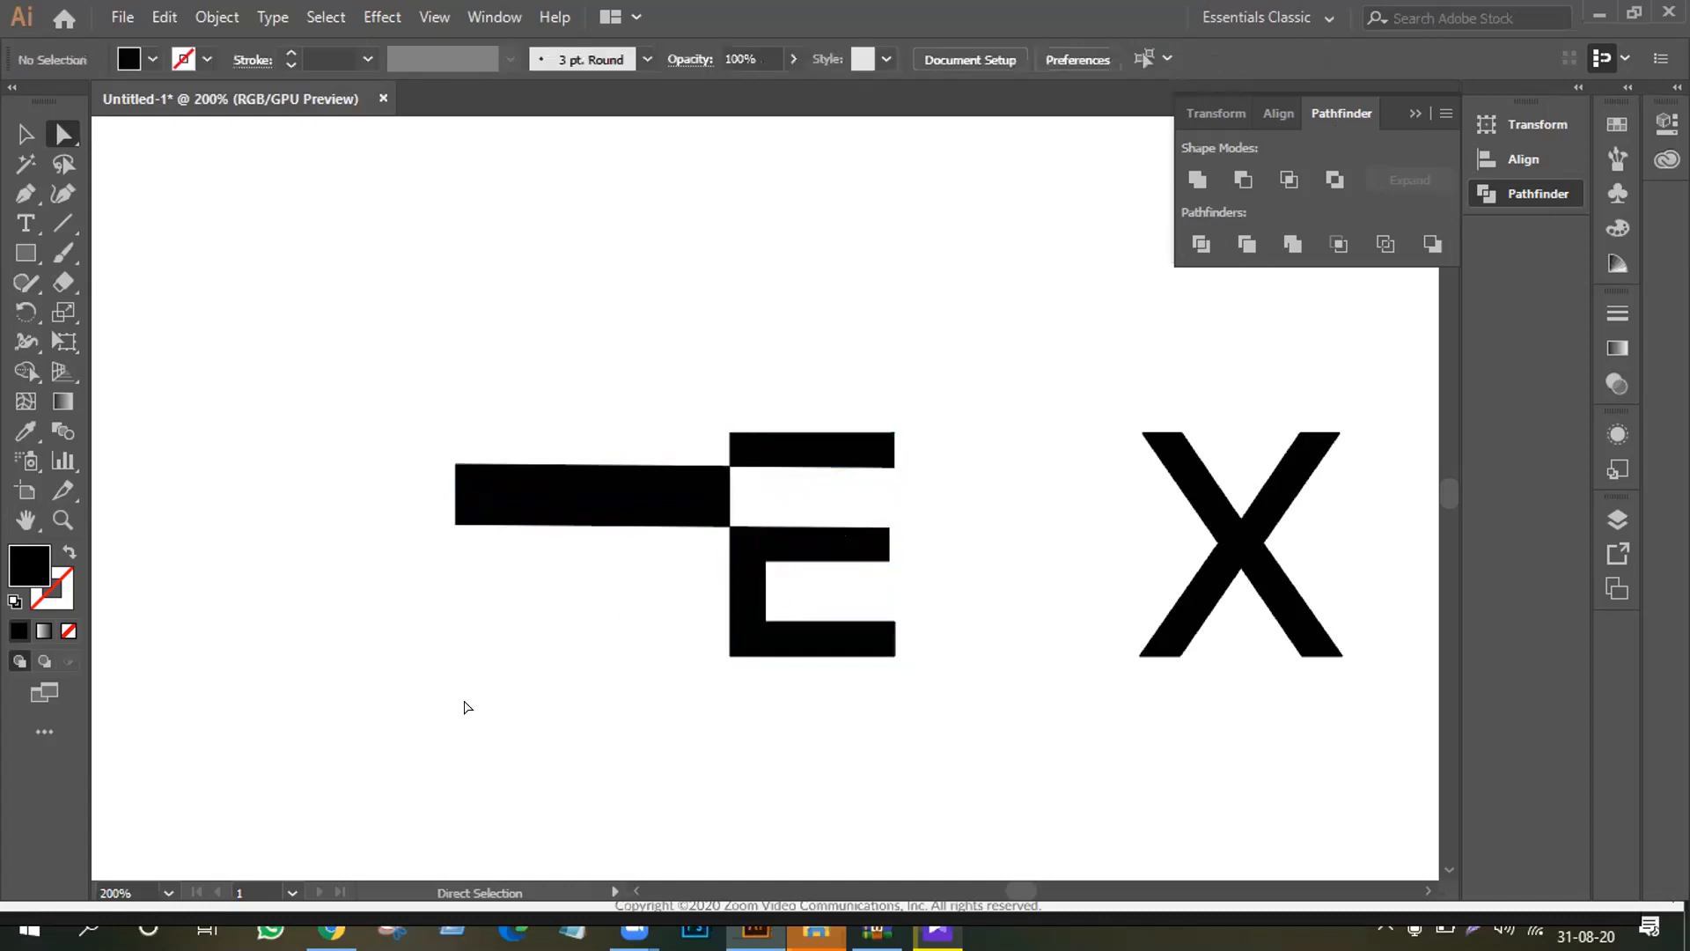
left_click(526, 515)
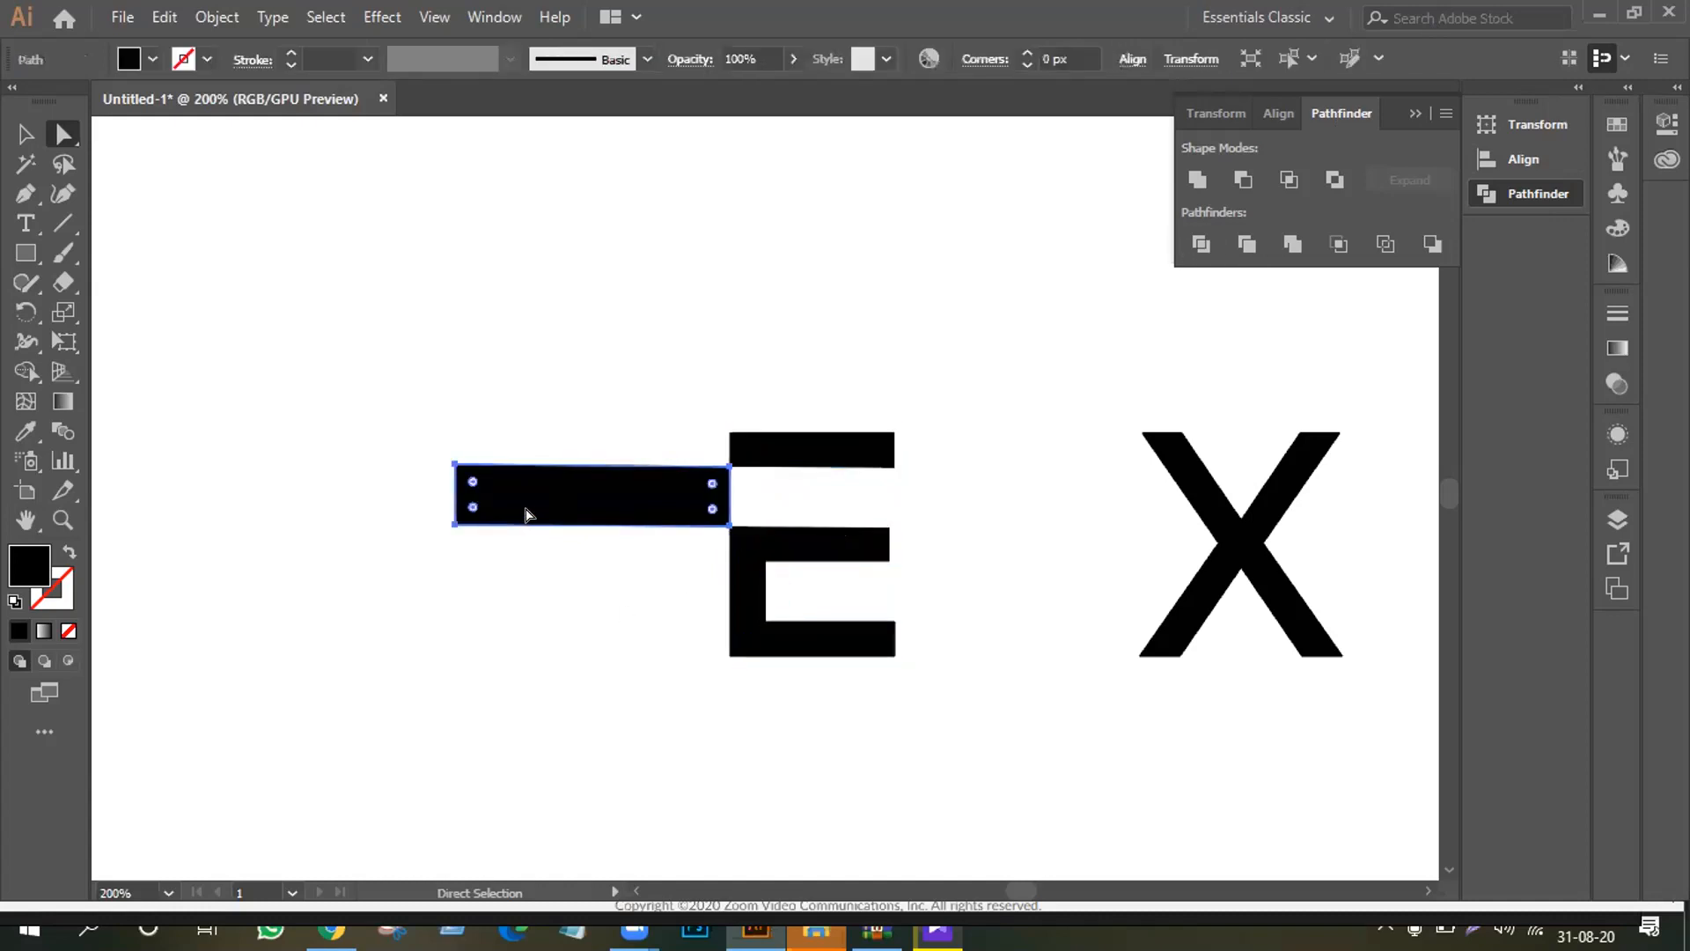
key("Delete")
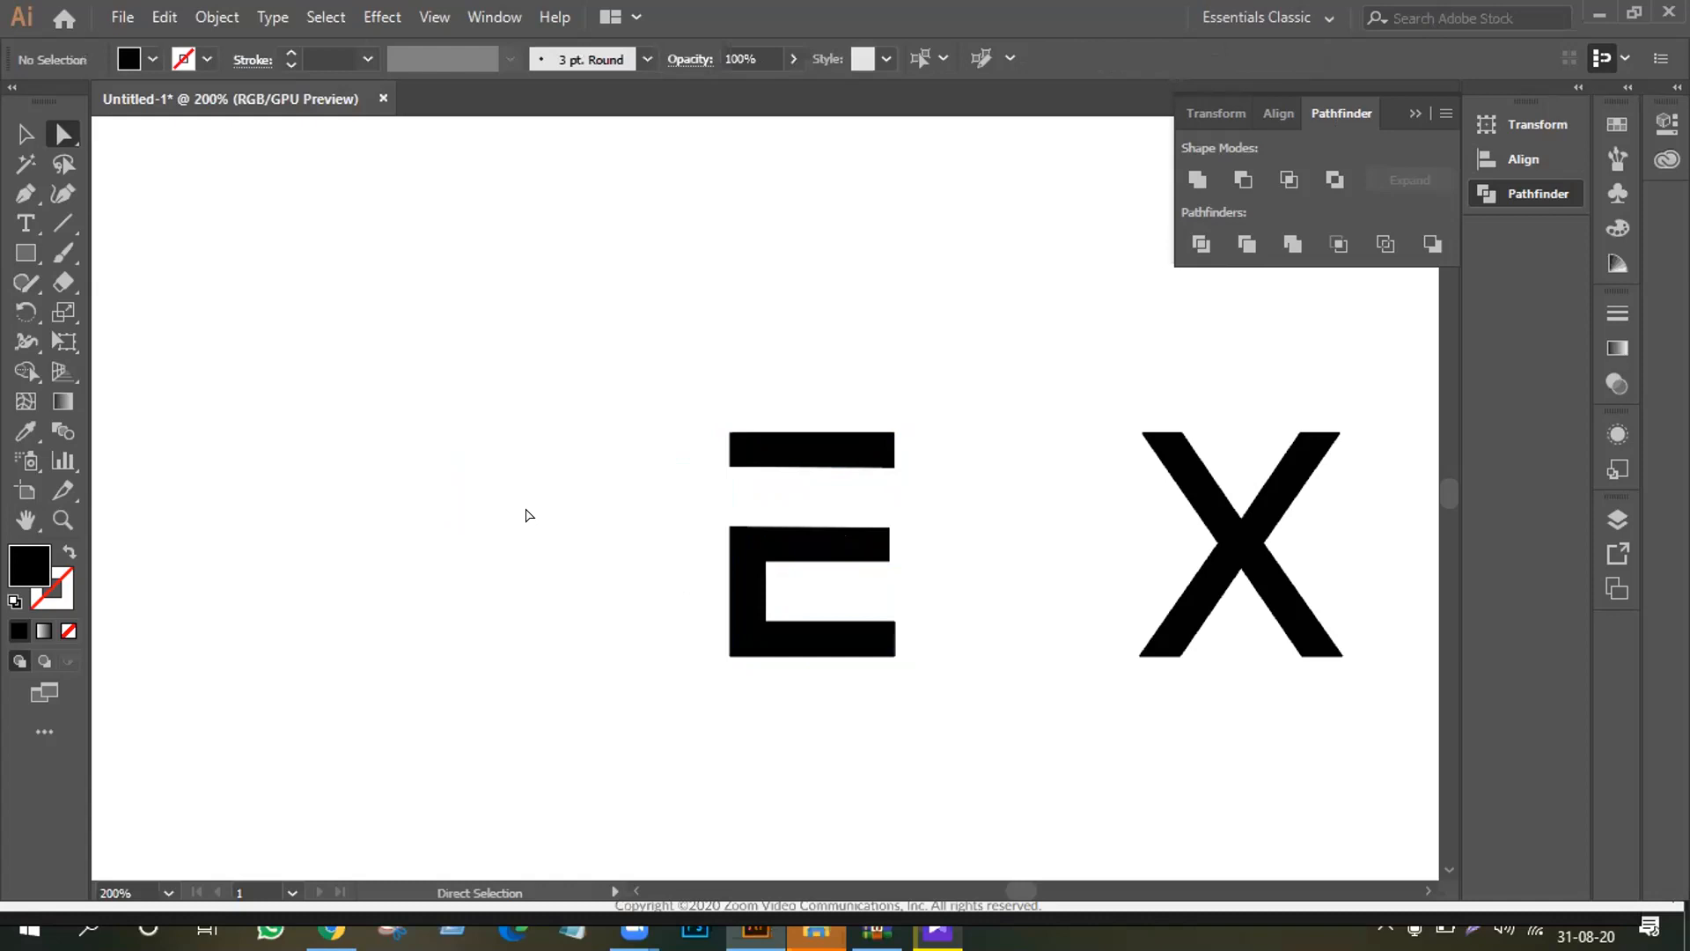
Step: Move the outlined EXPOSE group leftward beneath the gray and yellow EXPOSE
key("ctrl+minus")
key("ctrl+minus")
key("ctrl+minus")
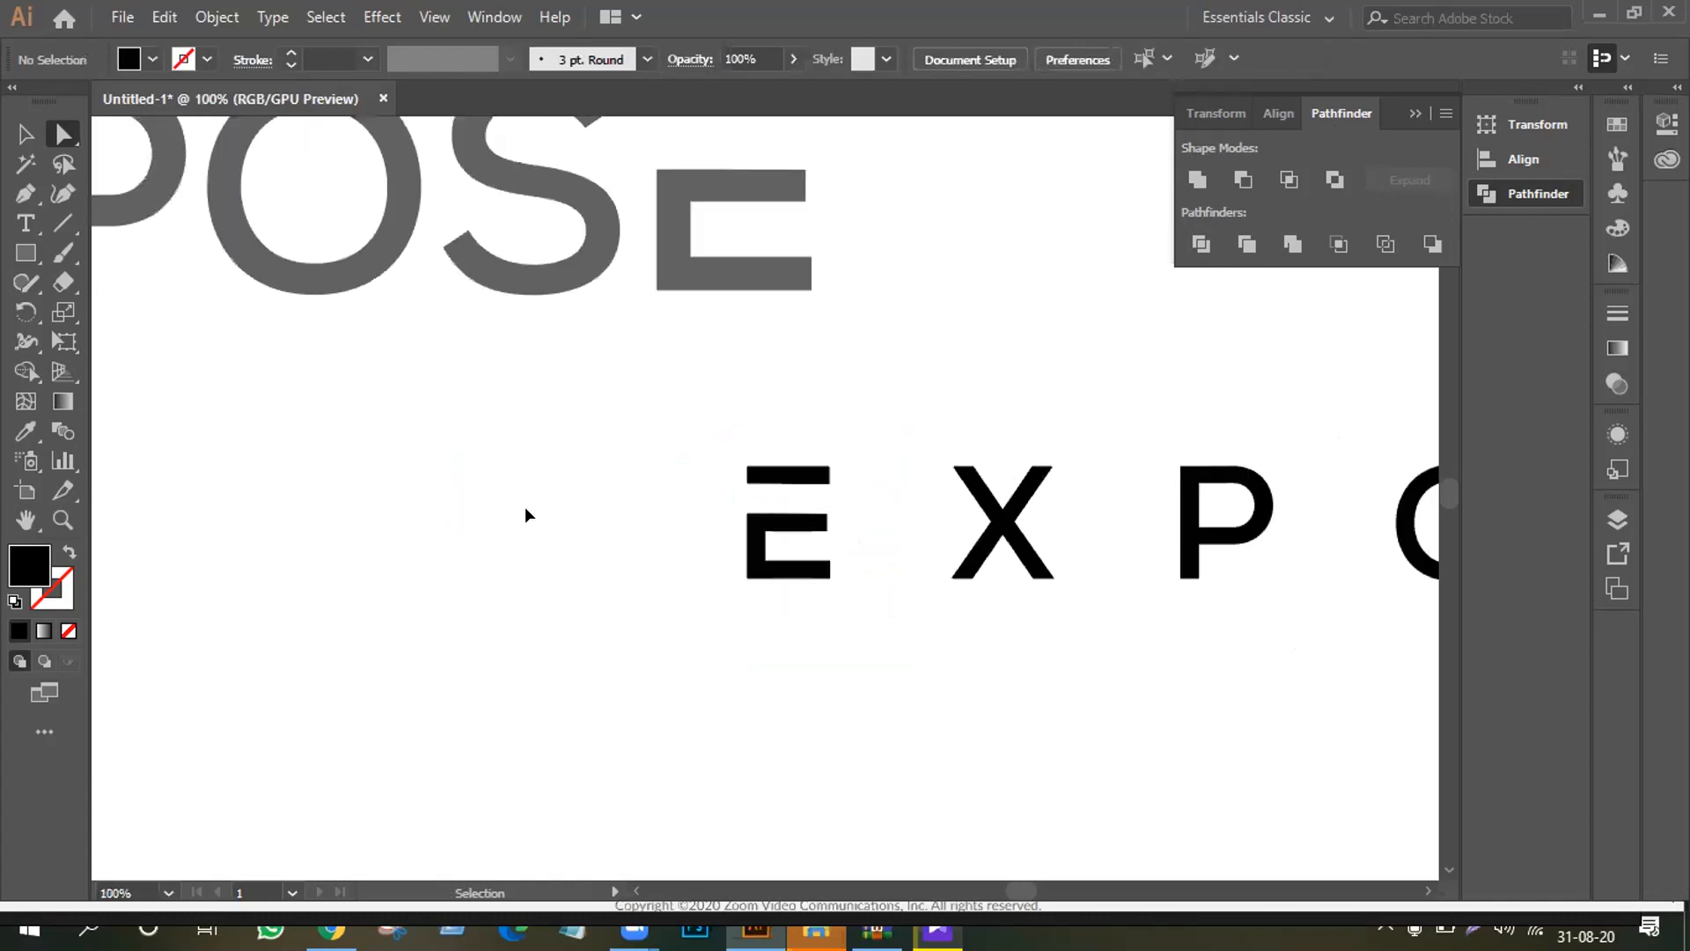
left_click(25, 134)
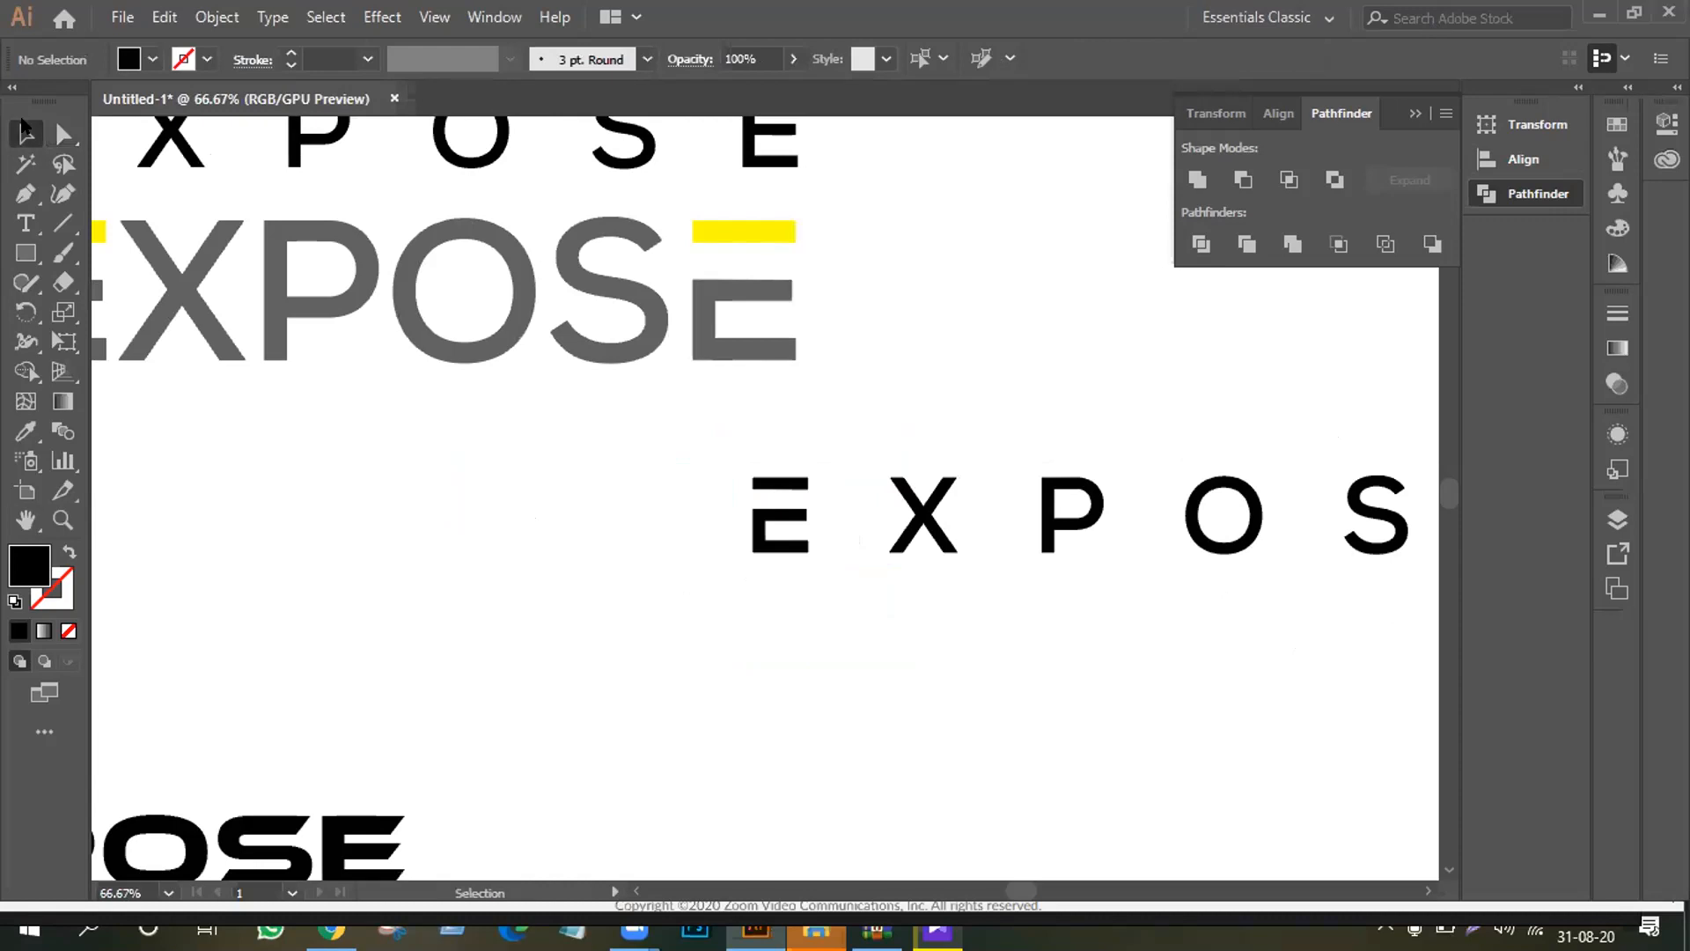
left_click_drag(754, 547, 345, 564)
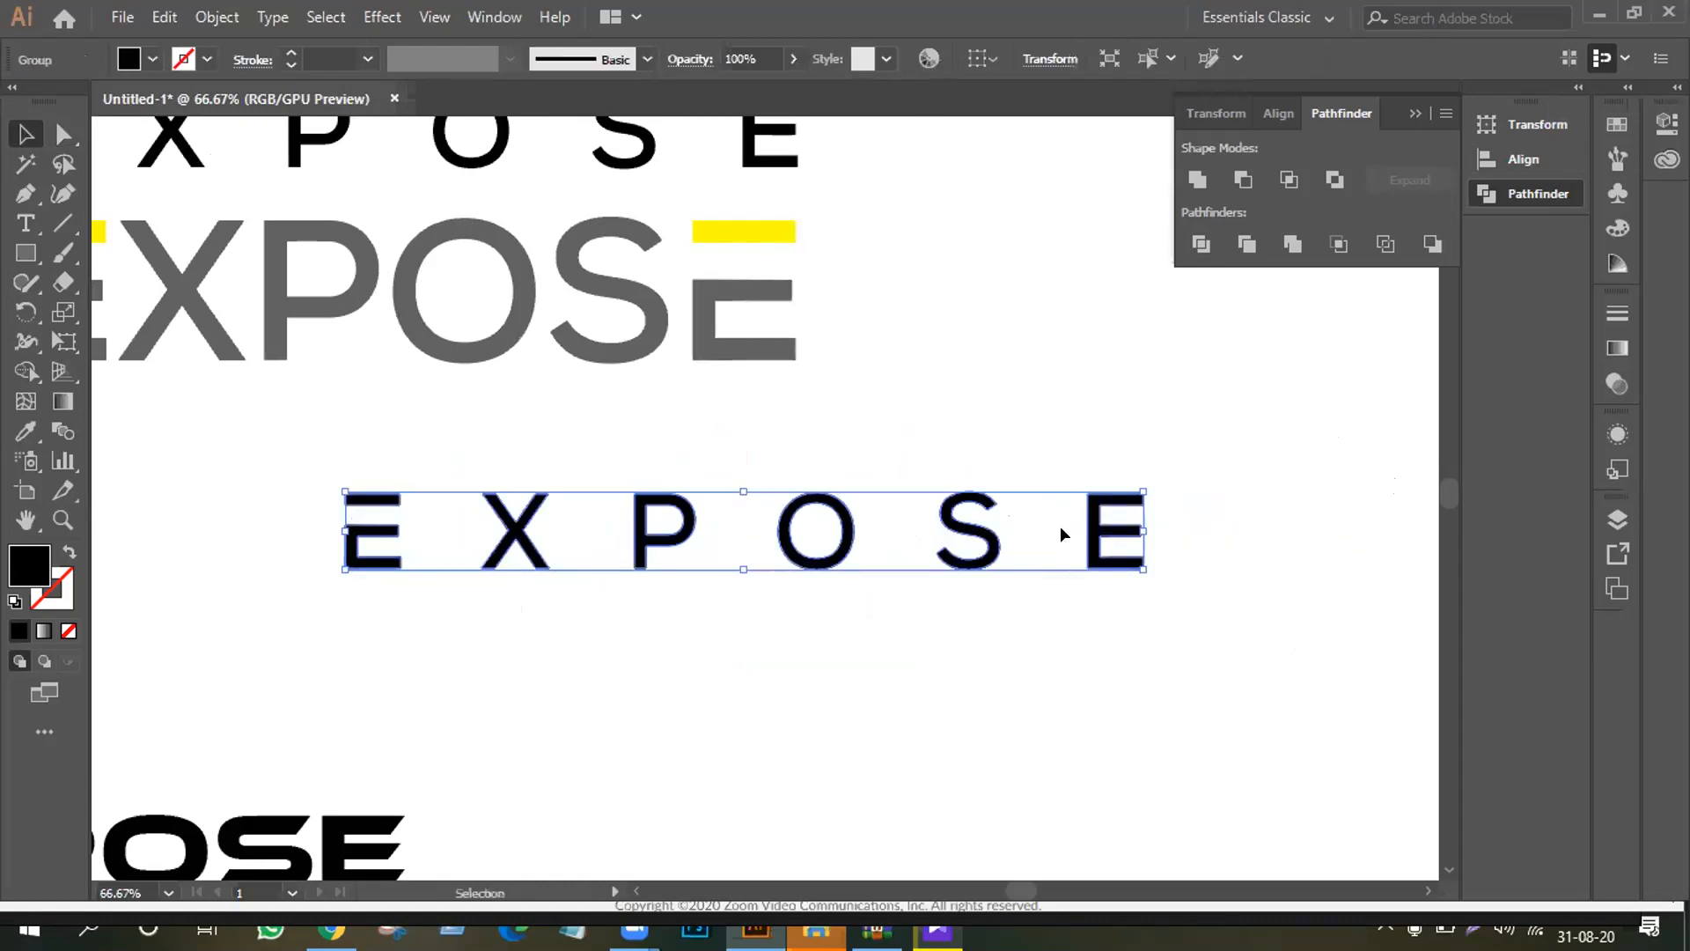
left_click(376, 635)
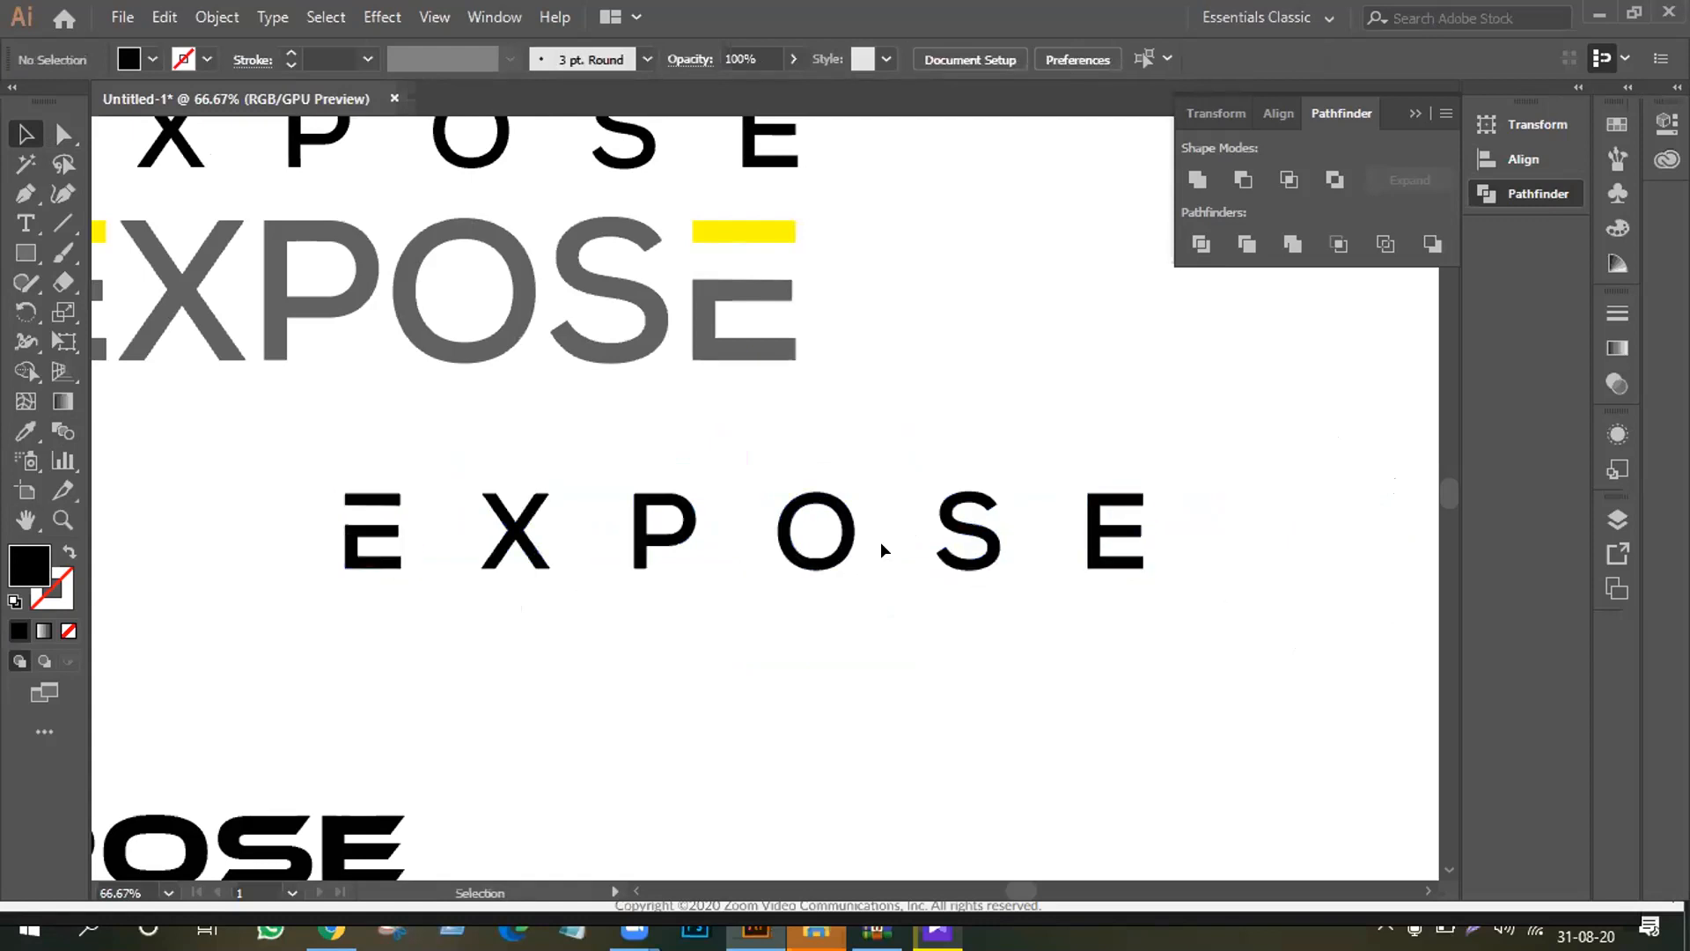
left_click(814, 563)
right_click(813, 560)
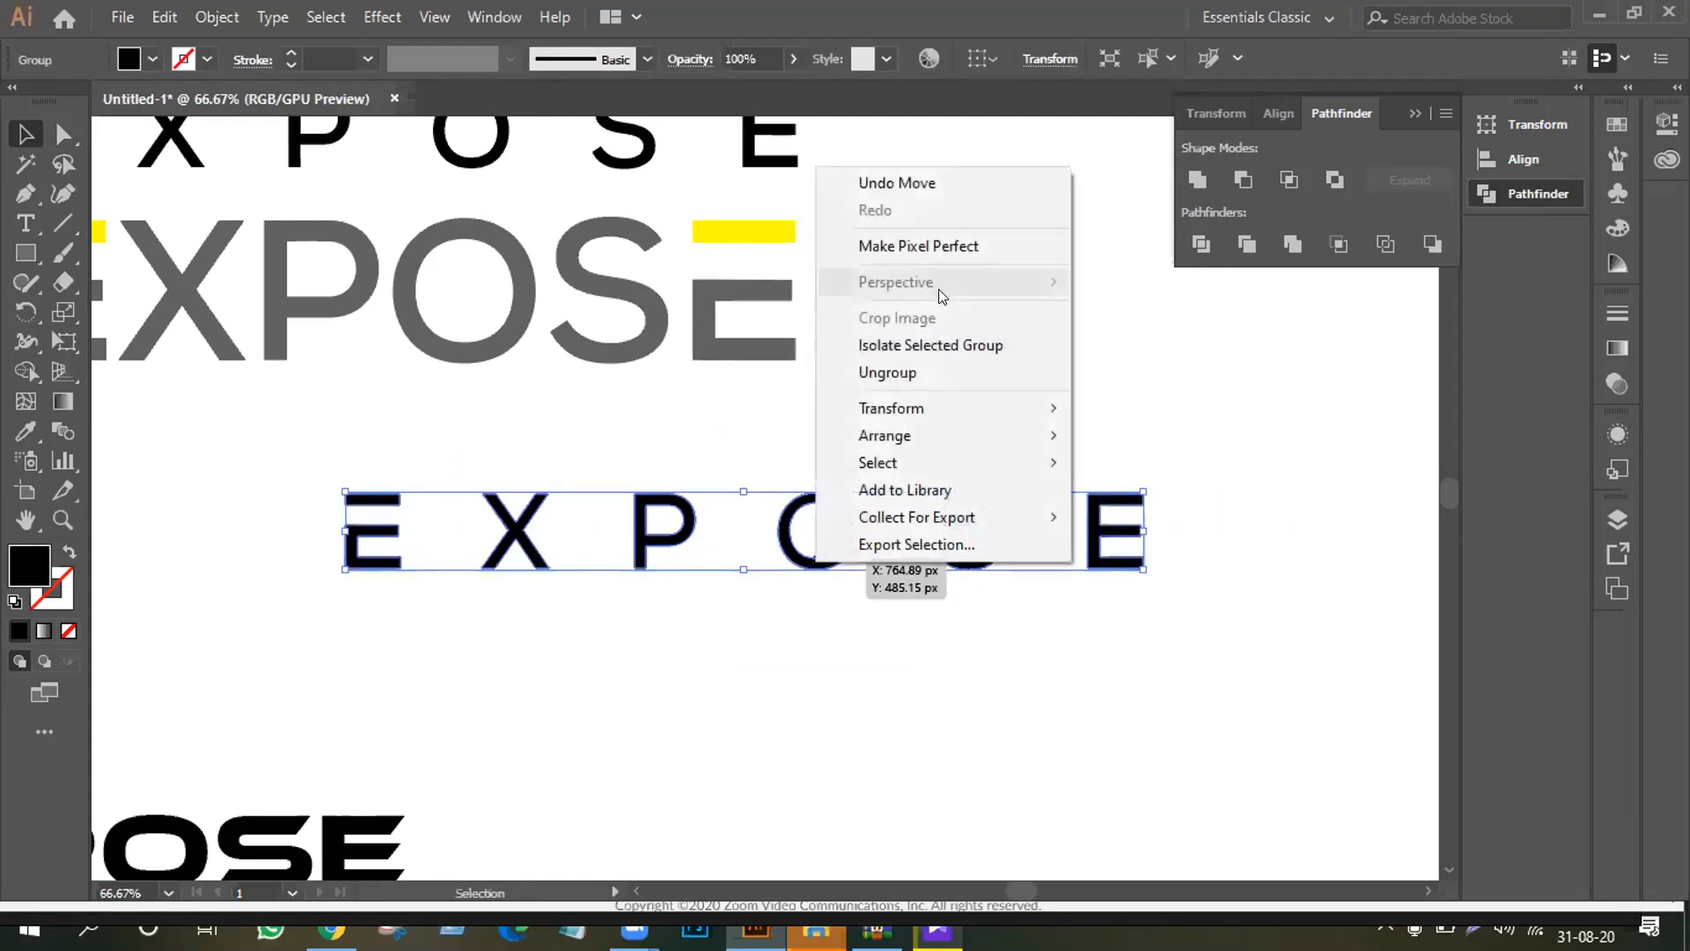
left_click(782, 678)
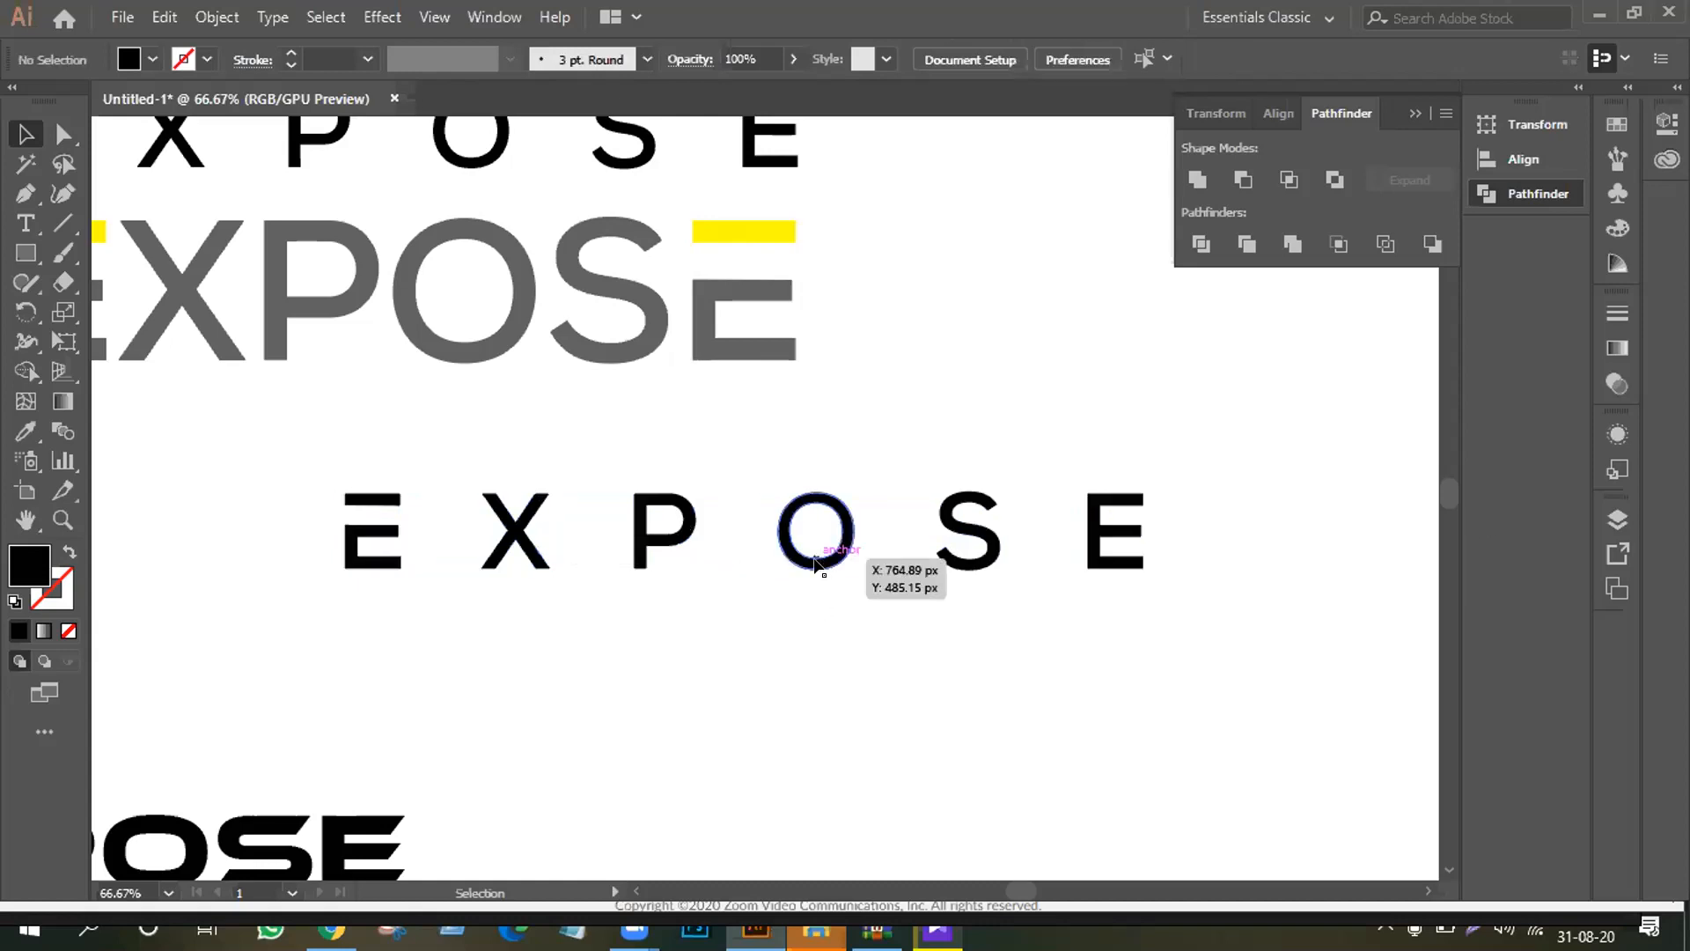
Step: Ungroup the outlined EXPOSE so its letters can be selected individually
left_click(370, 540)
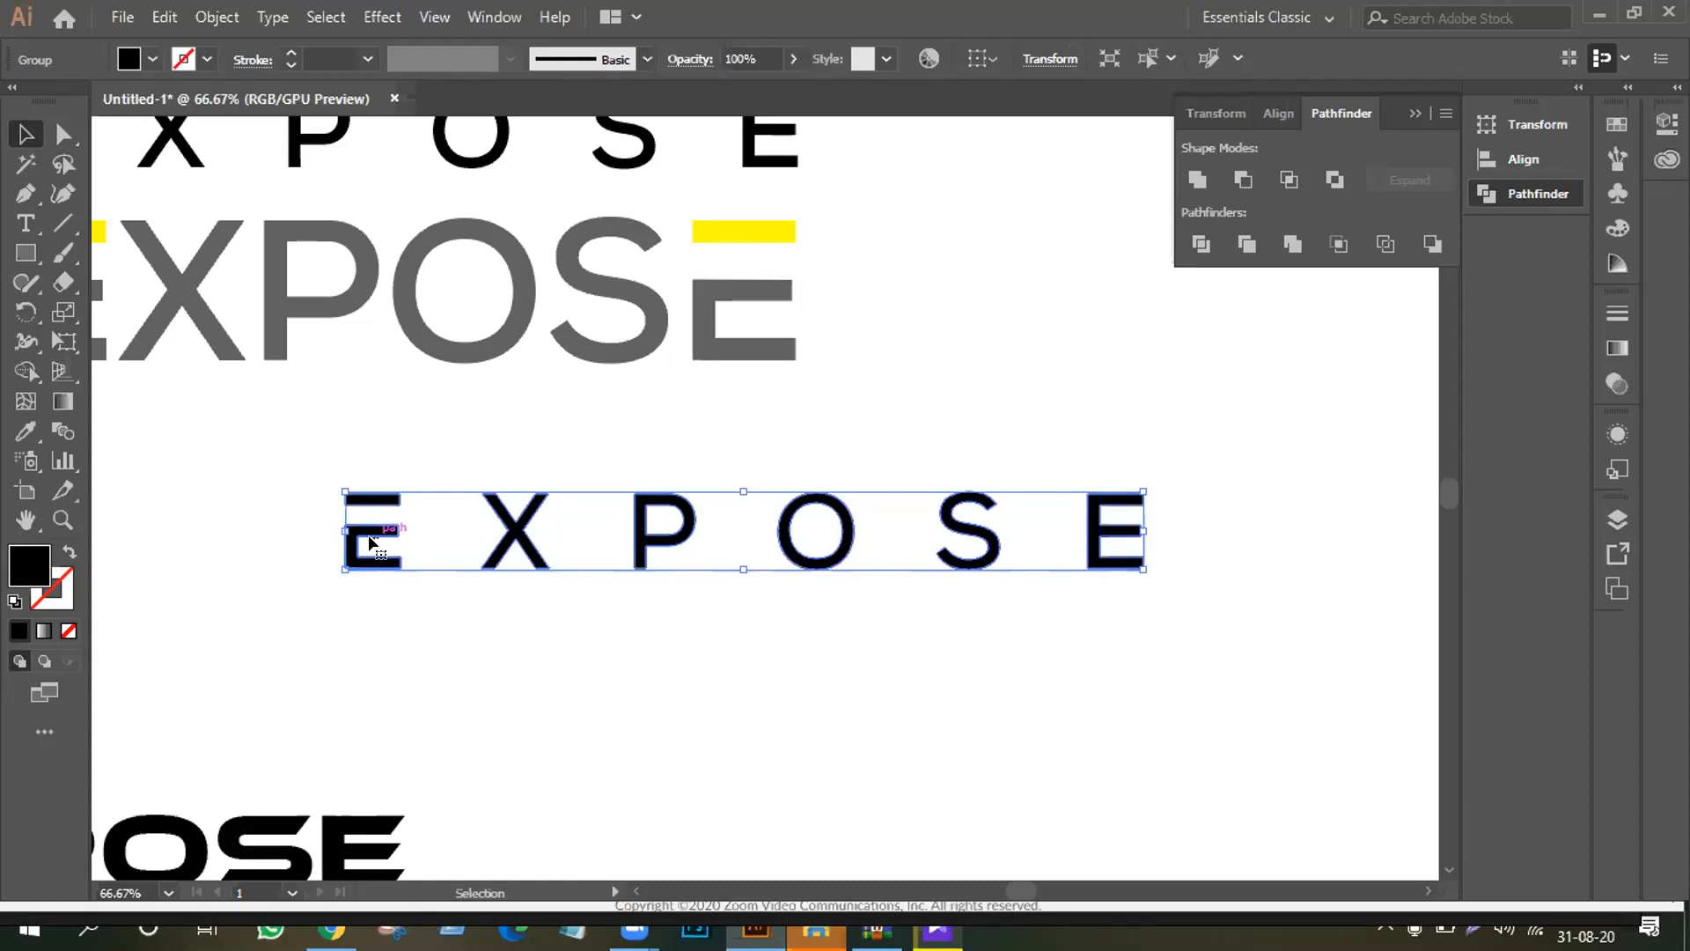
right_click(376, 539)
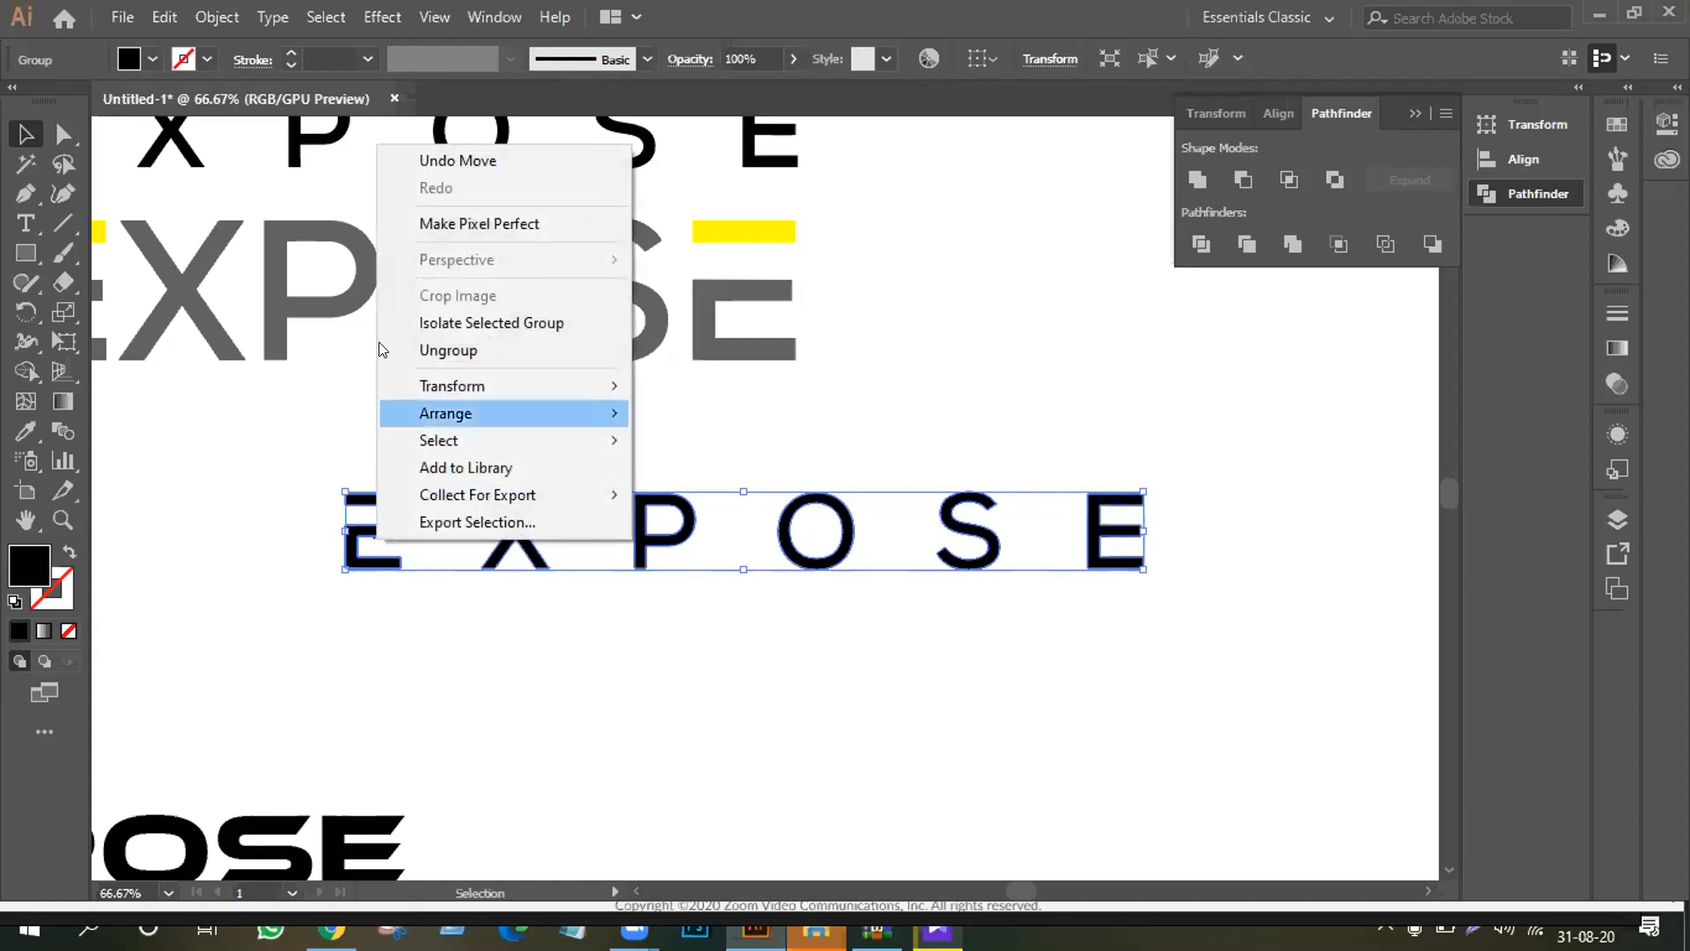
left_click(459, 349)
left_click(379, 585)
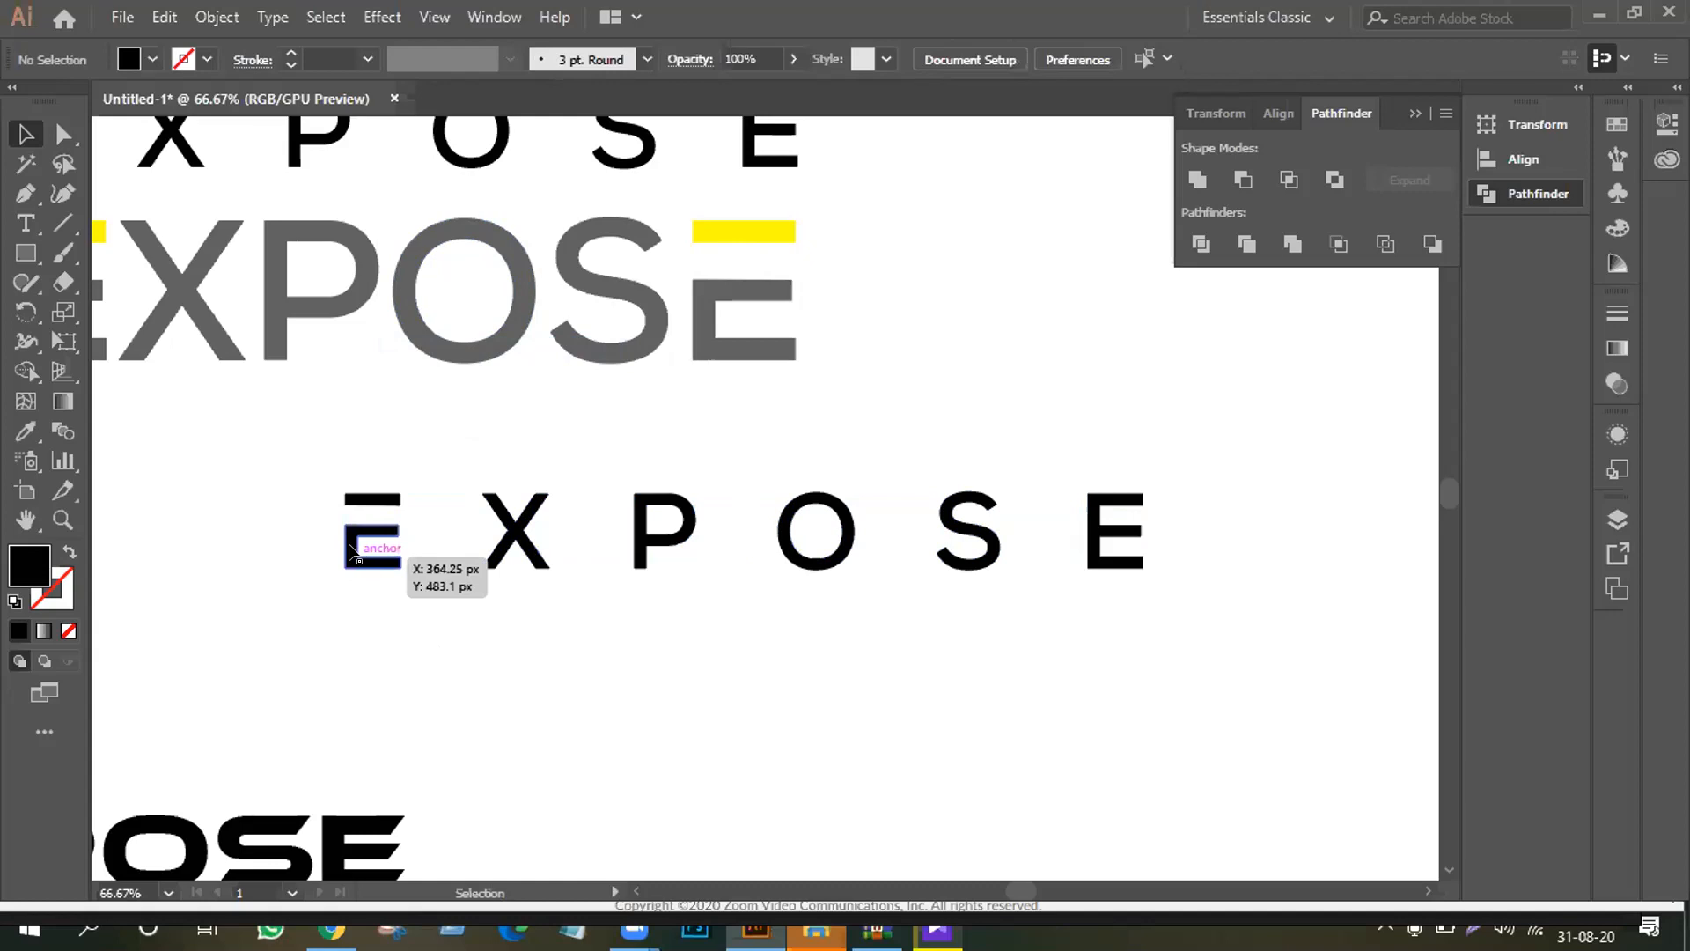
Step: Duplicate the cut first E and place the copy exactly over the last E of the word
left_click_drag(350, 551, 1104, 558)
left_click(1053, 616)
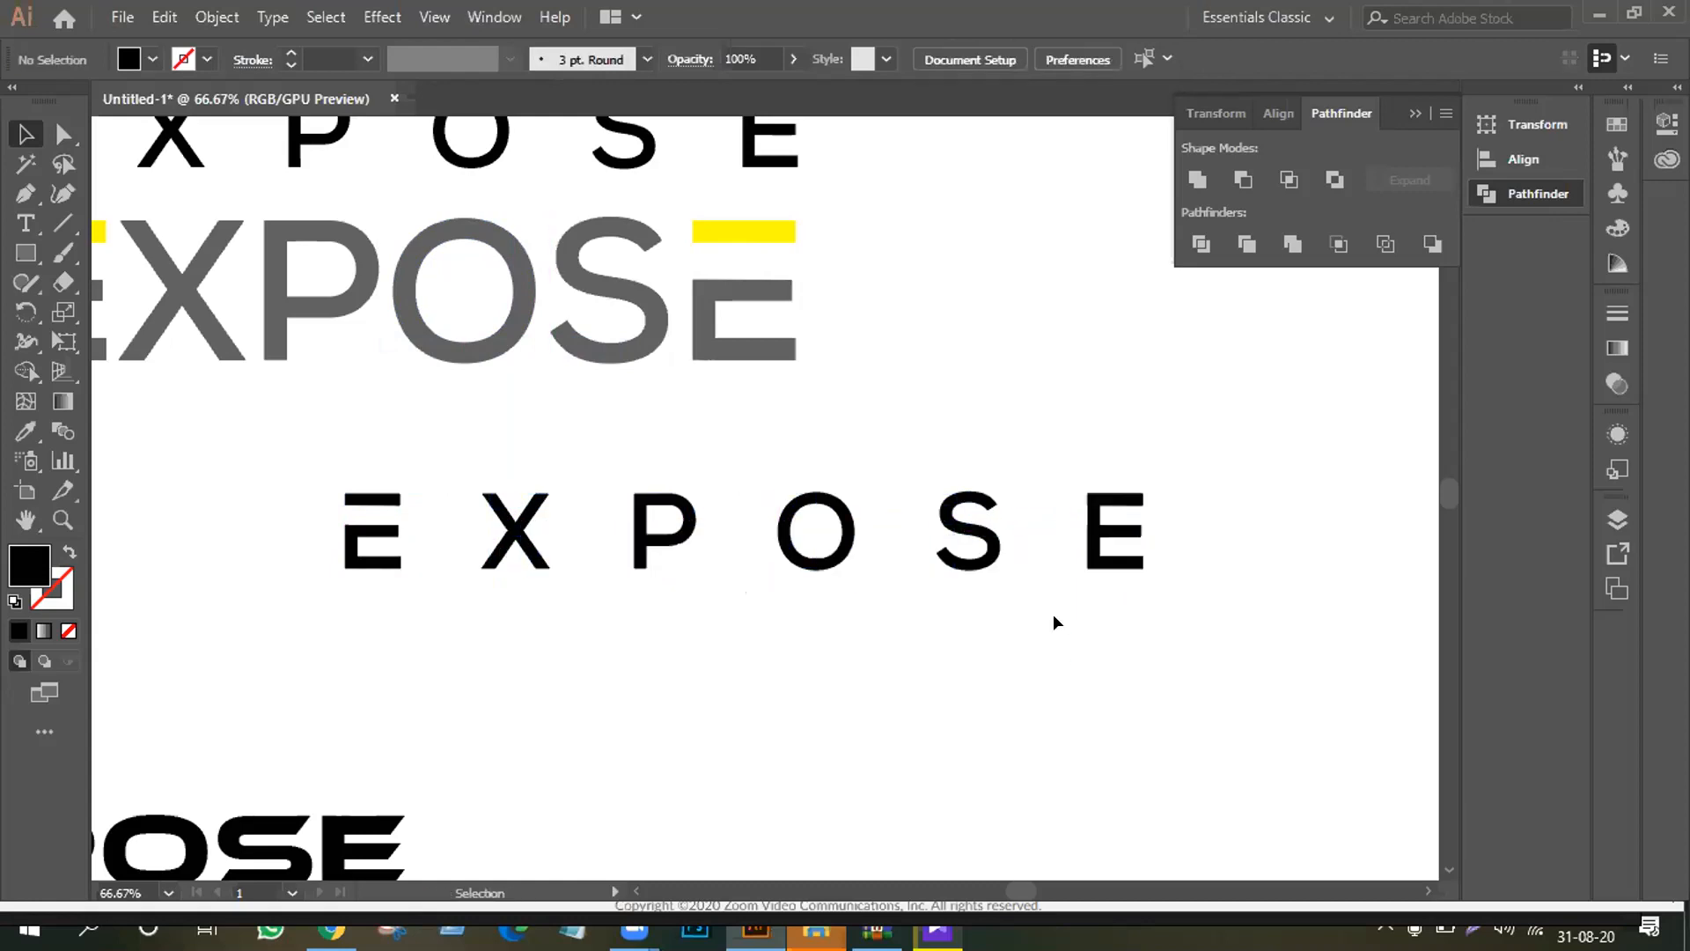
left_click(1094, 513)
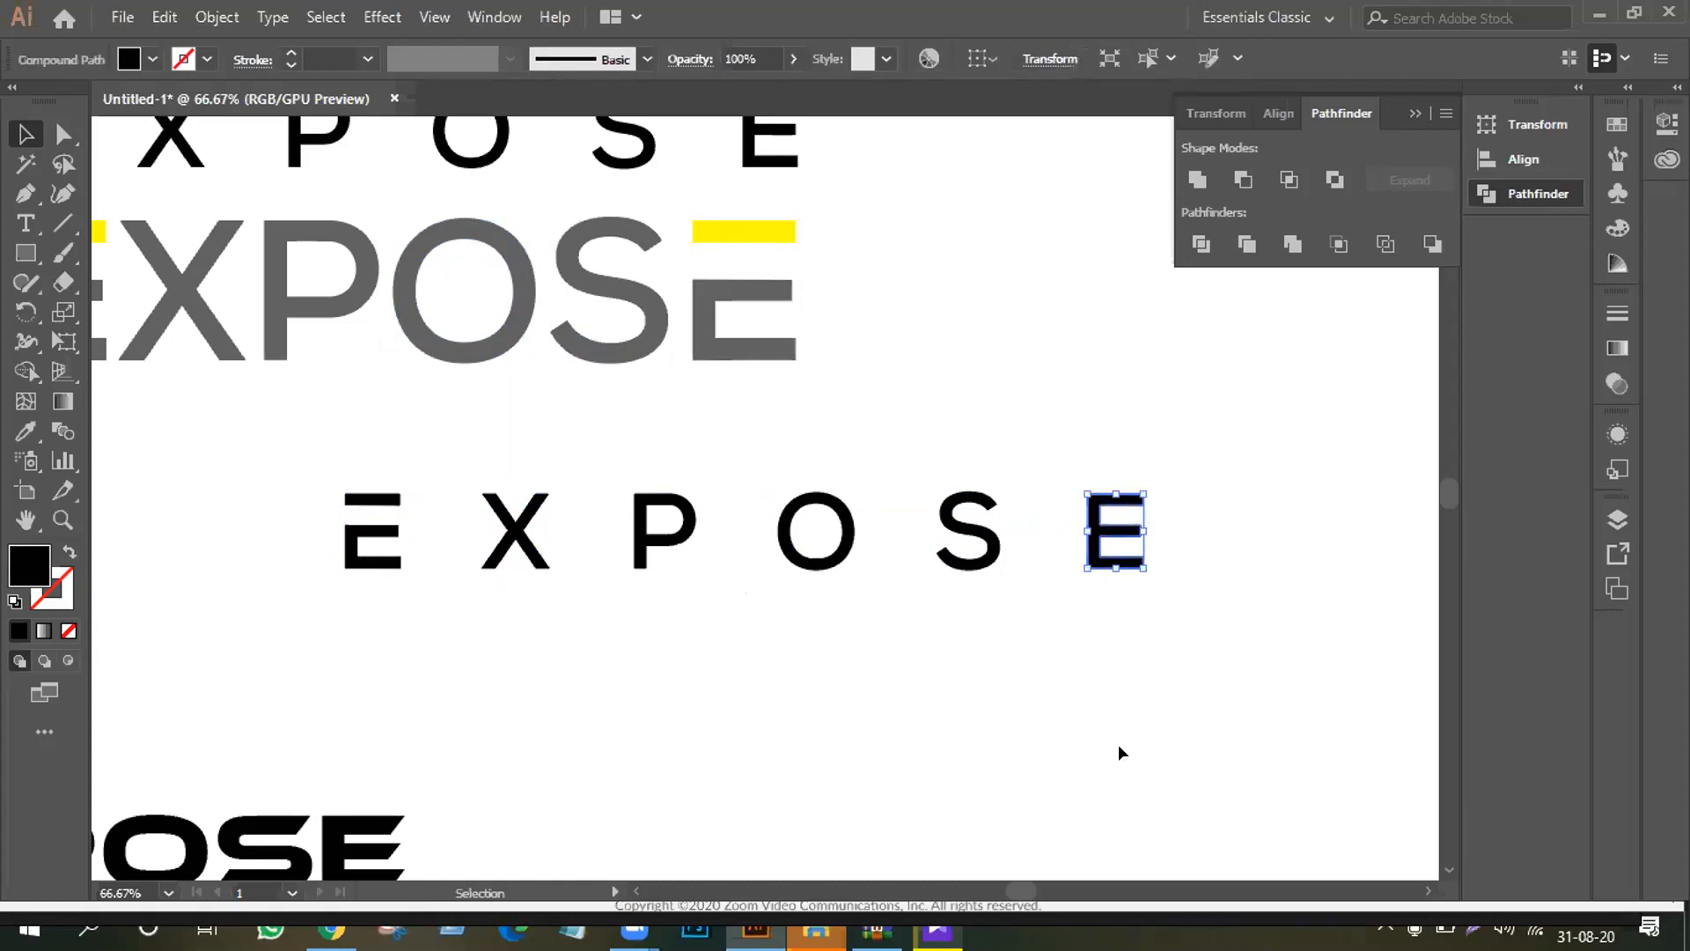
left_click(1078, 563)
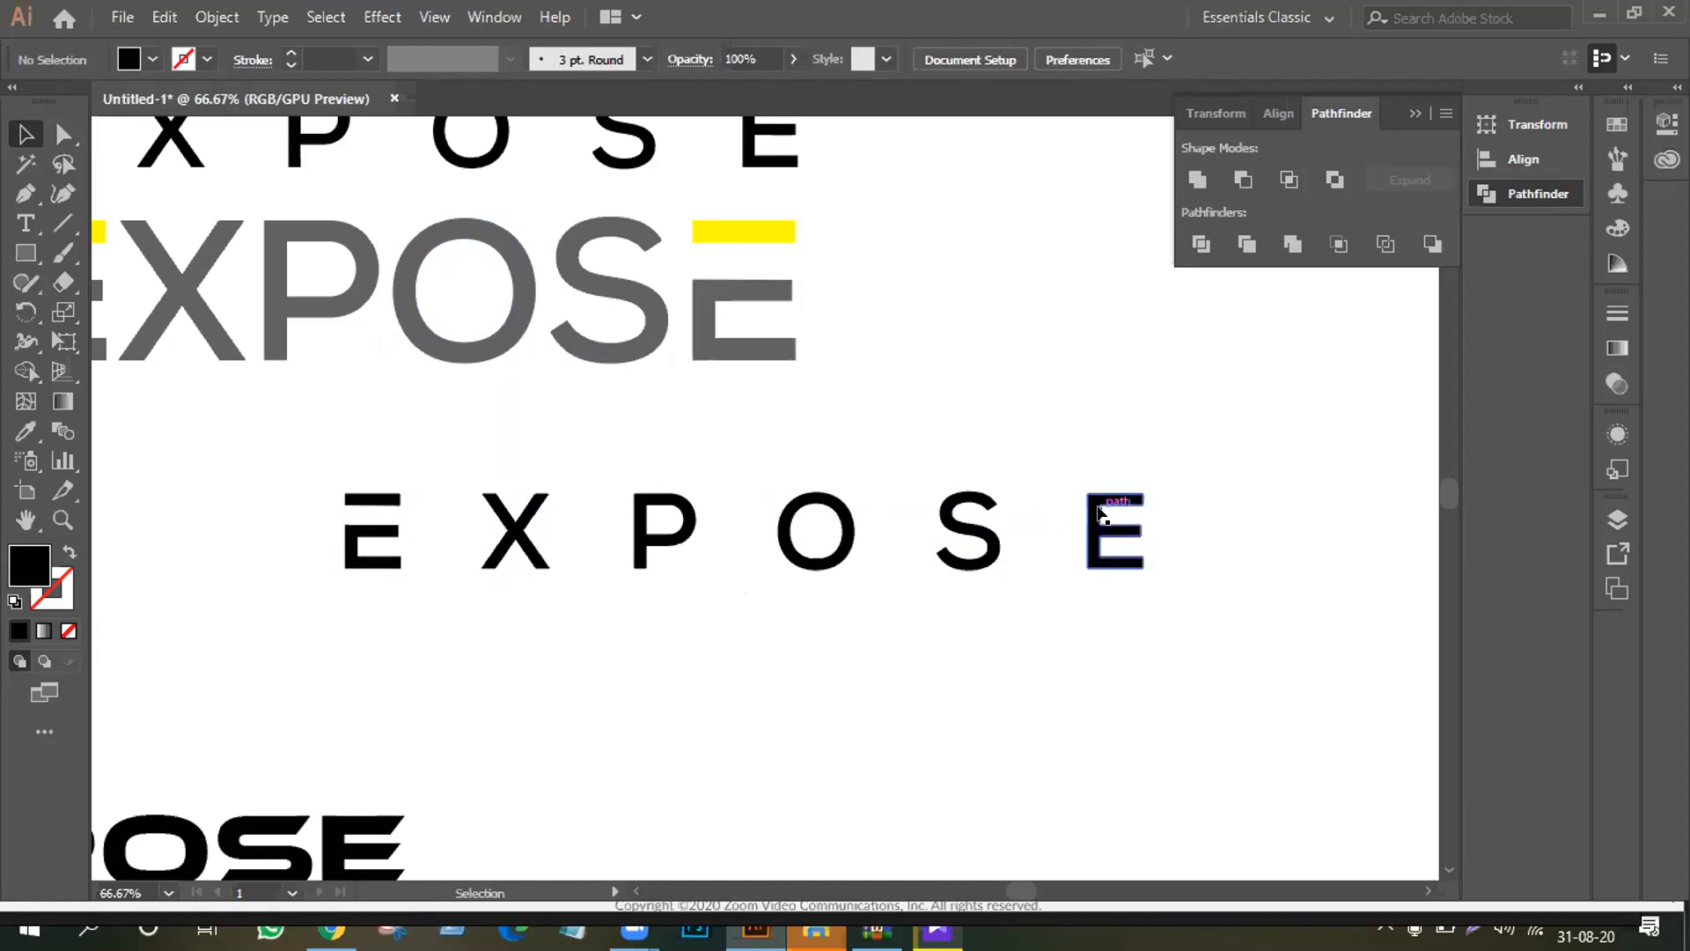
Step: Color the original last E with the sampled yellow to tell it from the overlaid copy, and delete it
left_click(1088, 528)
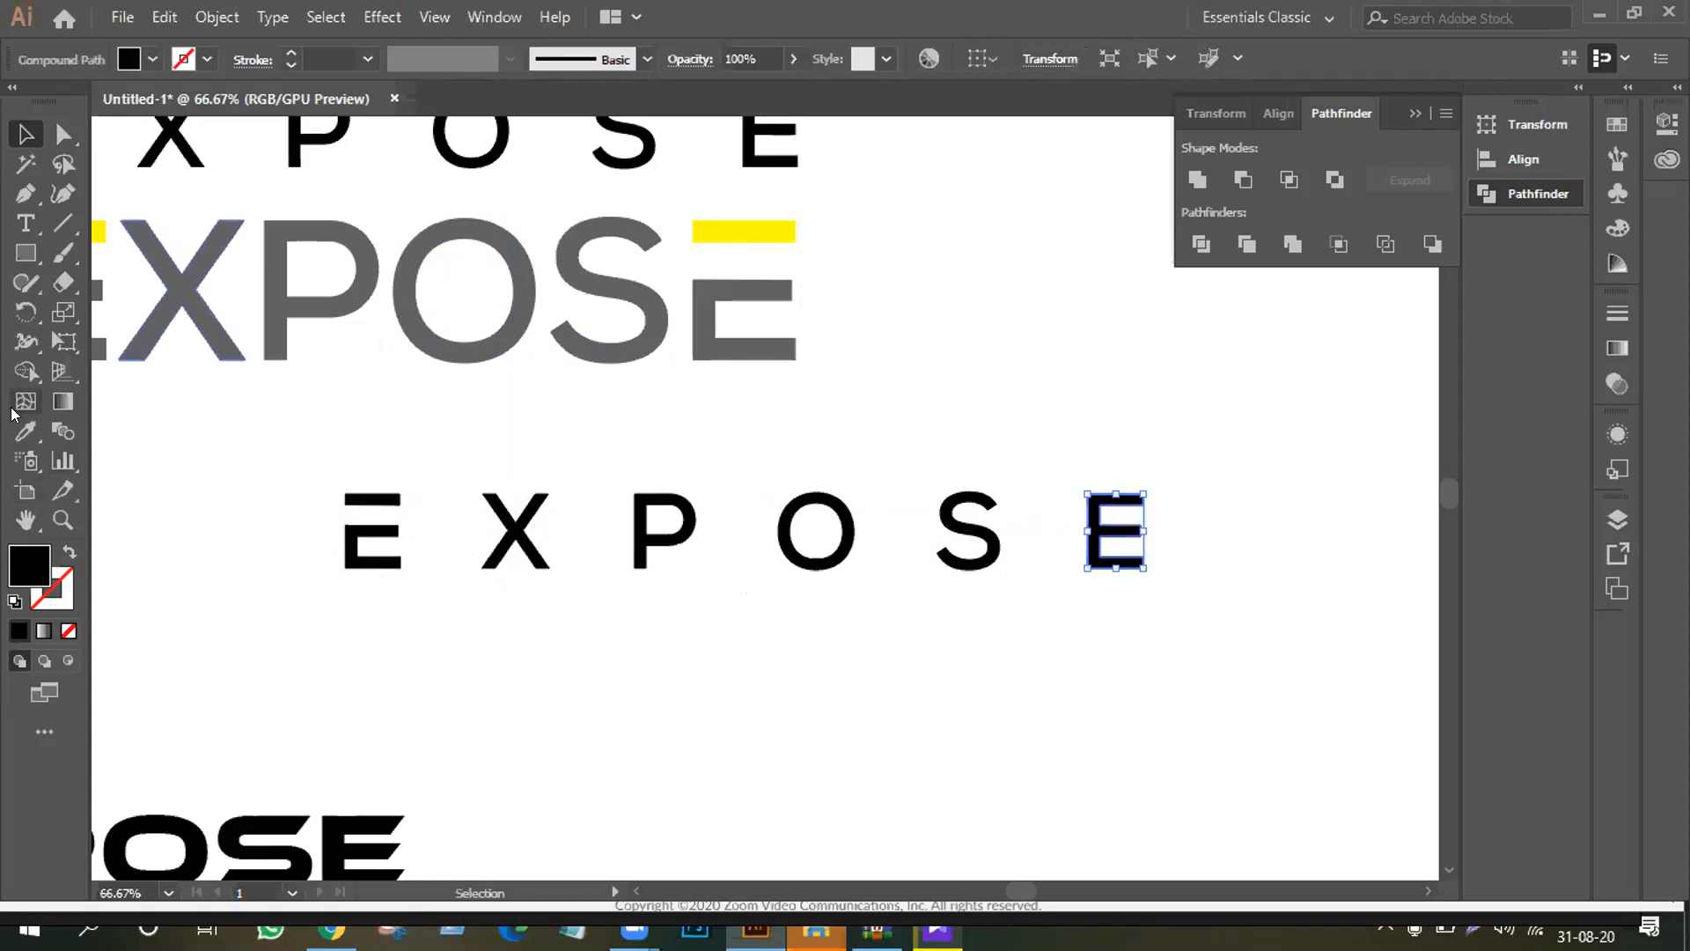
left_click(26, 430)
left_click(775, 230)
key("v")
left_click(1049, 503)
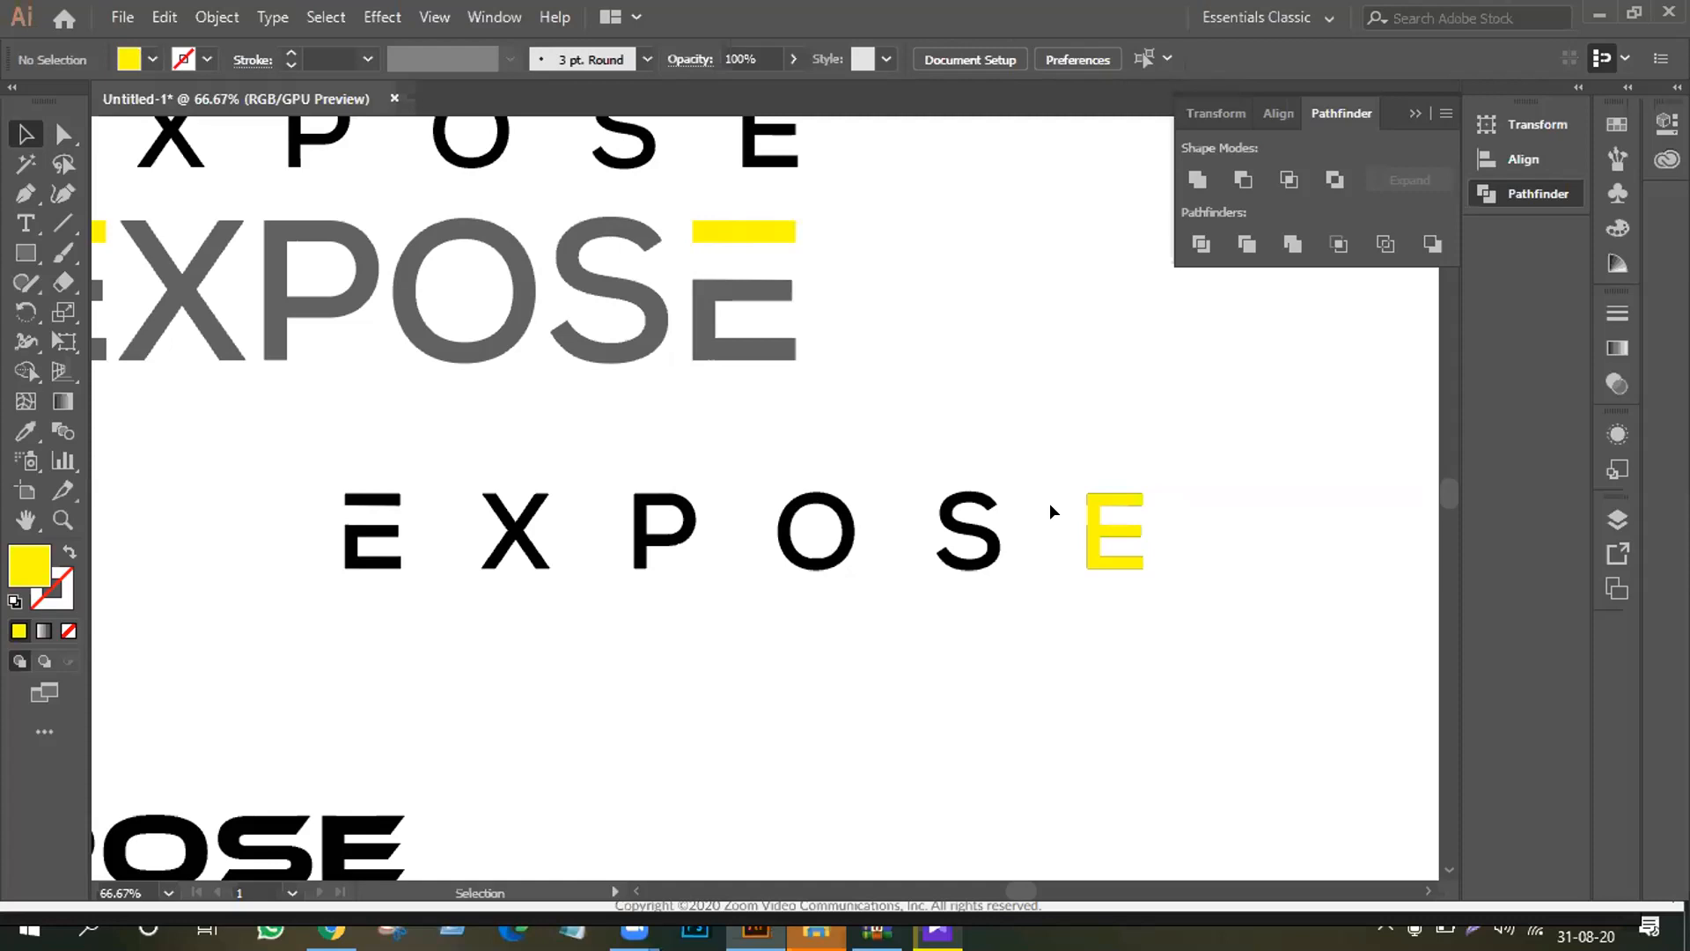
left_click(1094, 508)
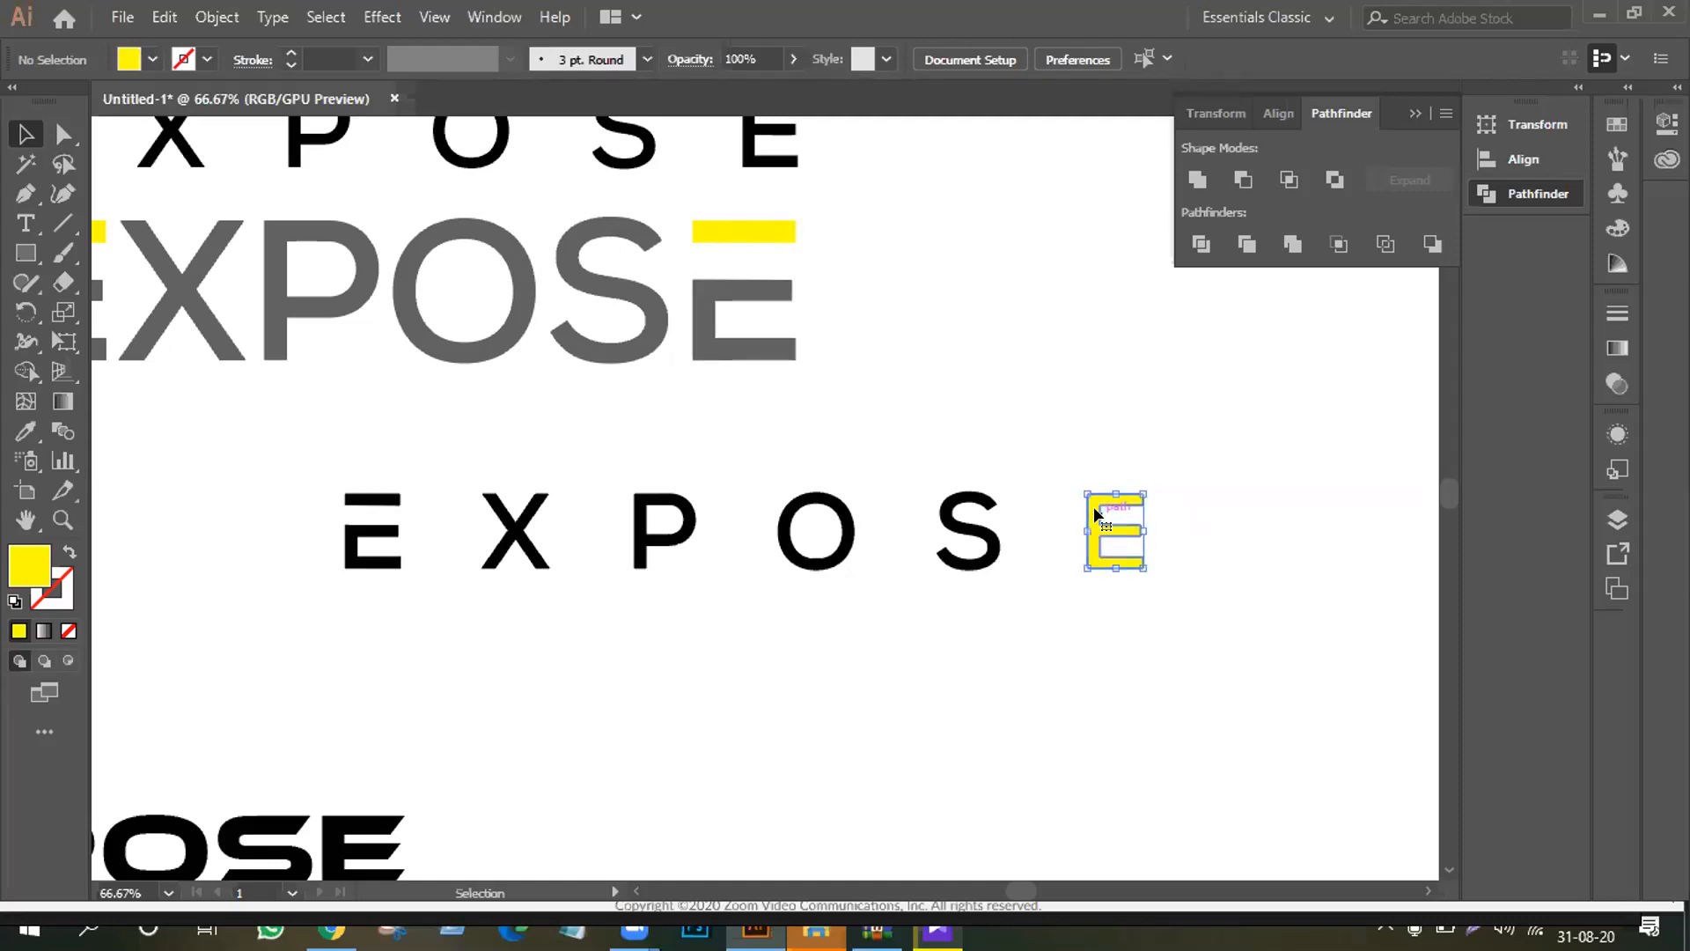
key("Delete")
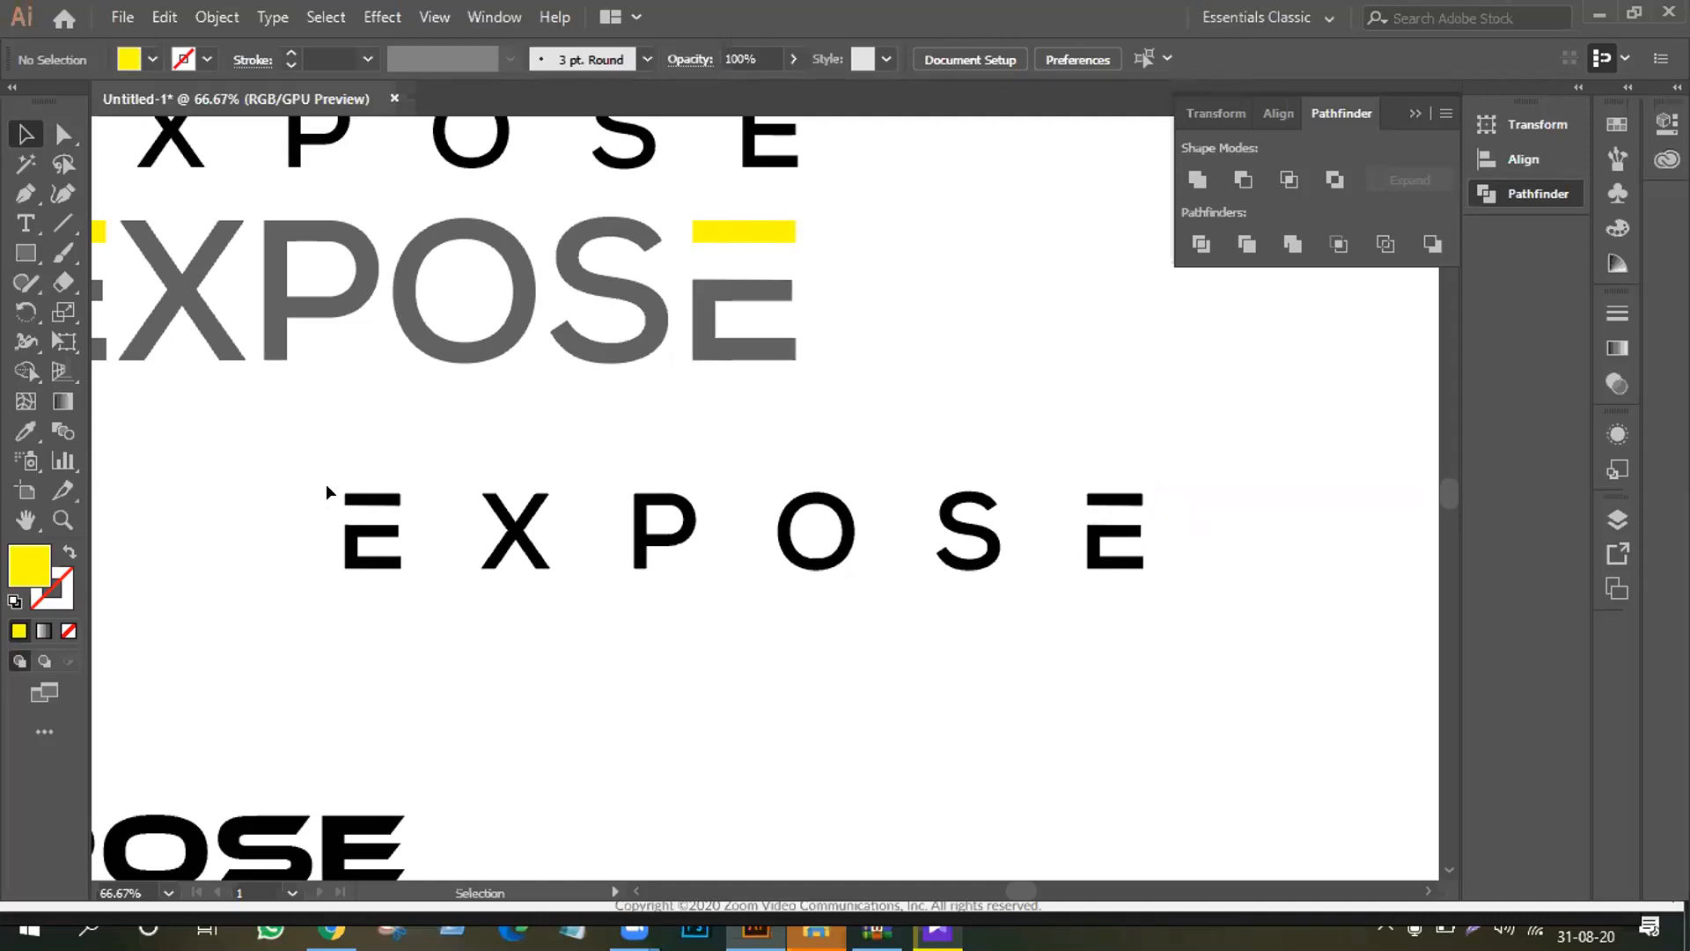
Step: Recolor the detached top bar of the first E with the yellow sampled from the EXPOSE design above
left_click(374, 502)
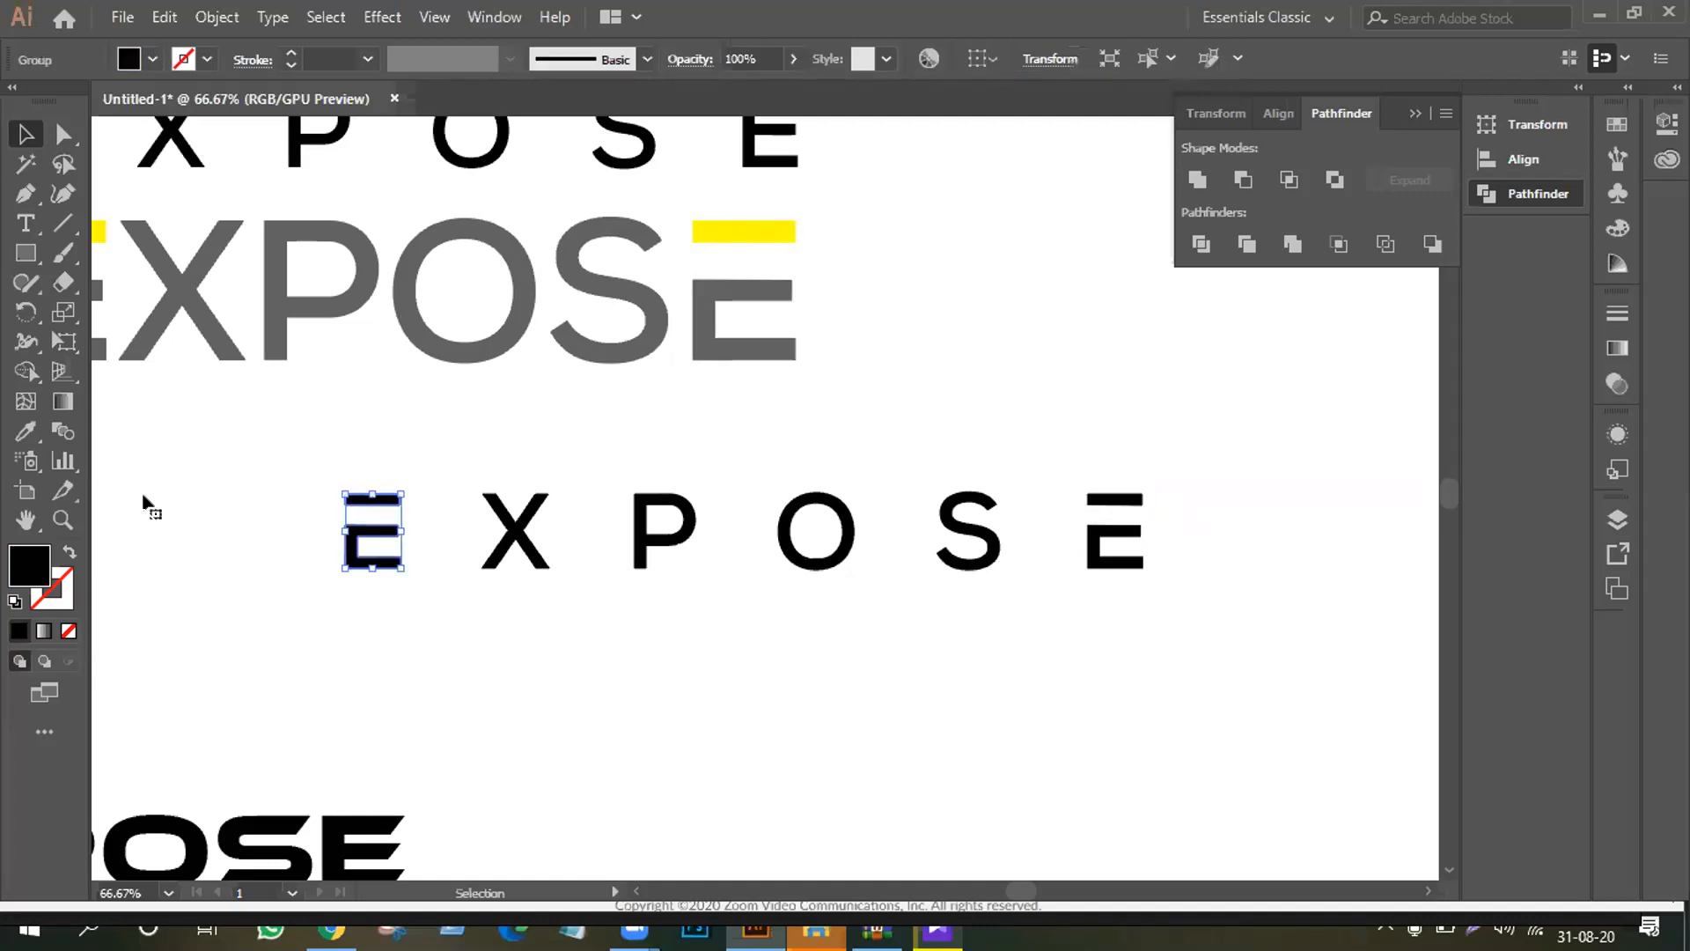
left_click(62, 133)
left_click(191, 385)
left_click(368, 497)
left_click(25, 430)
left_click(740, 222)
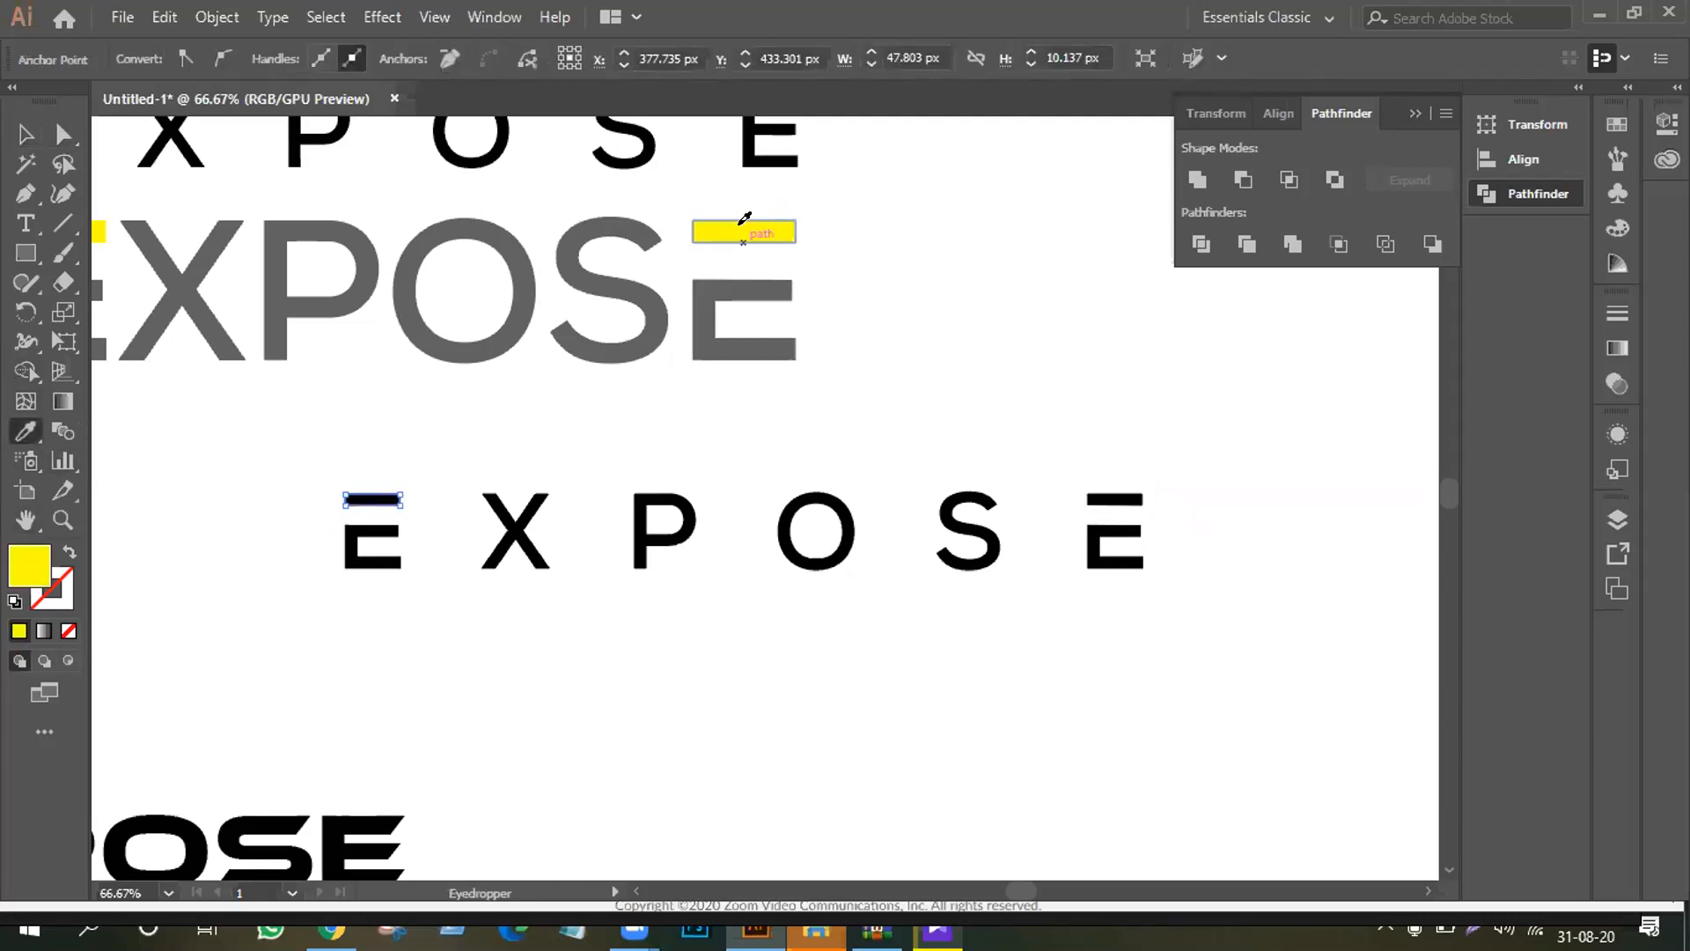
Step: Recolor the detached top bar of the last E with the same sampled yellow and clear the selection
left_click(25, 133)
left_click(1116, 503)
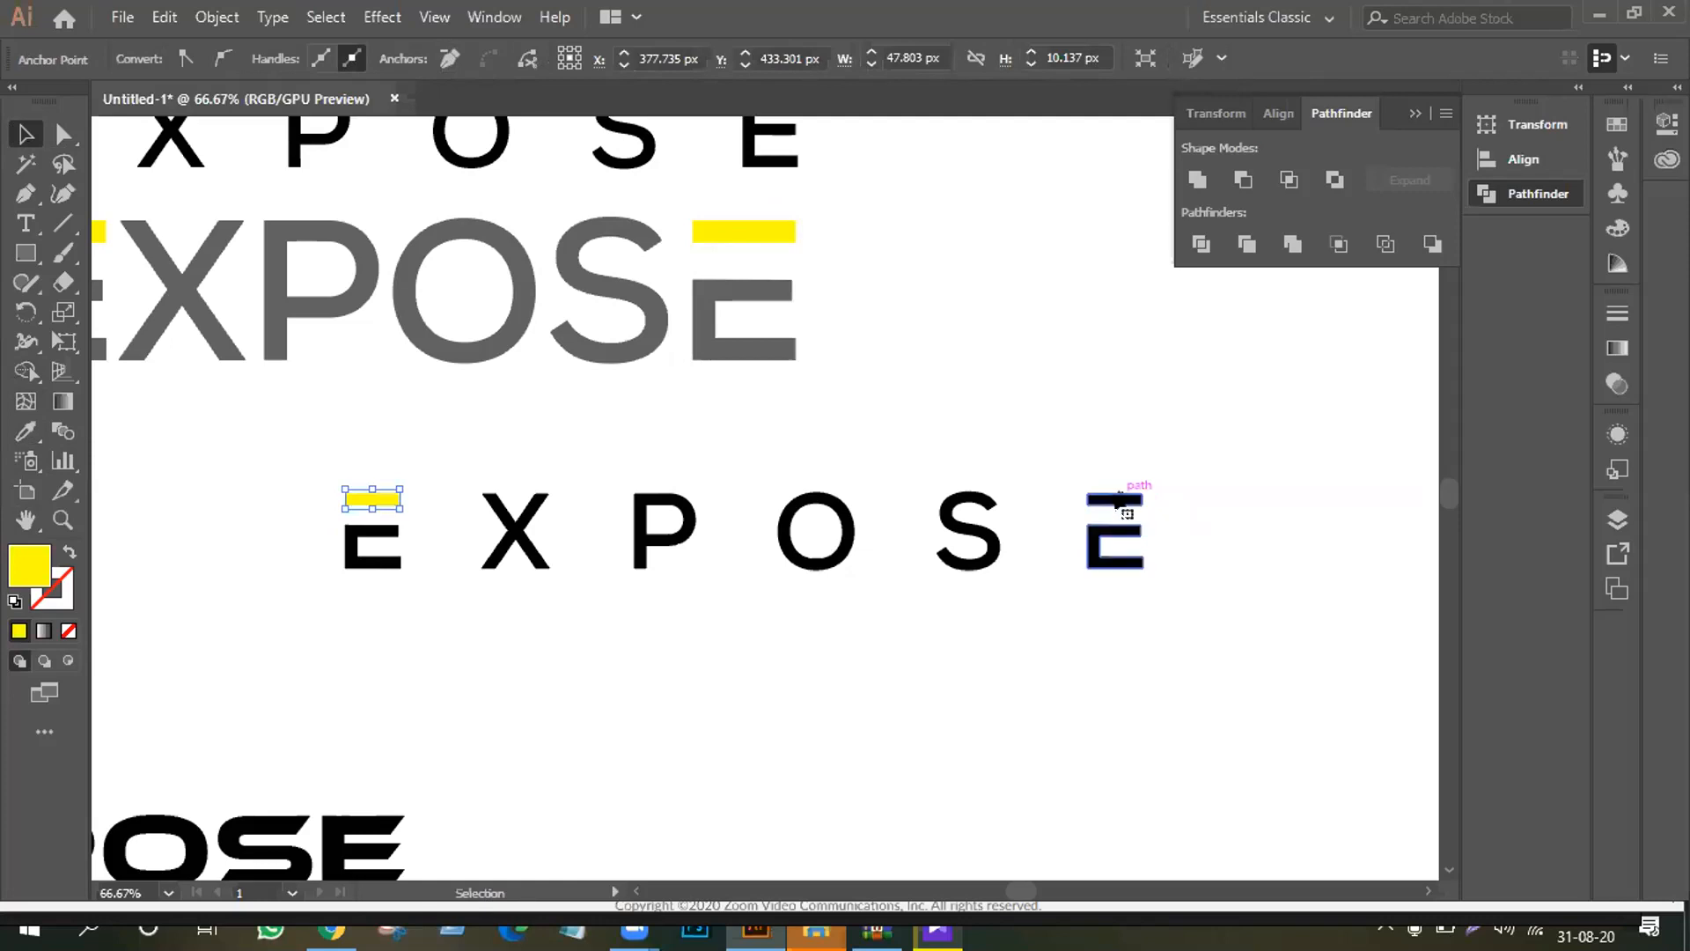
left_click(62, 134)
left_click(1116, 500)
left_click(1150, 509)
left_click(1122, 503)
left_click(25, 430)
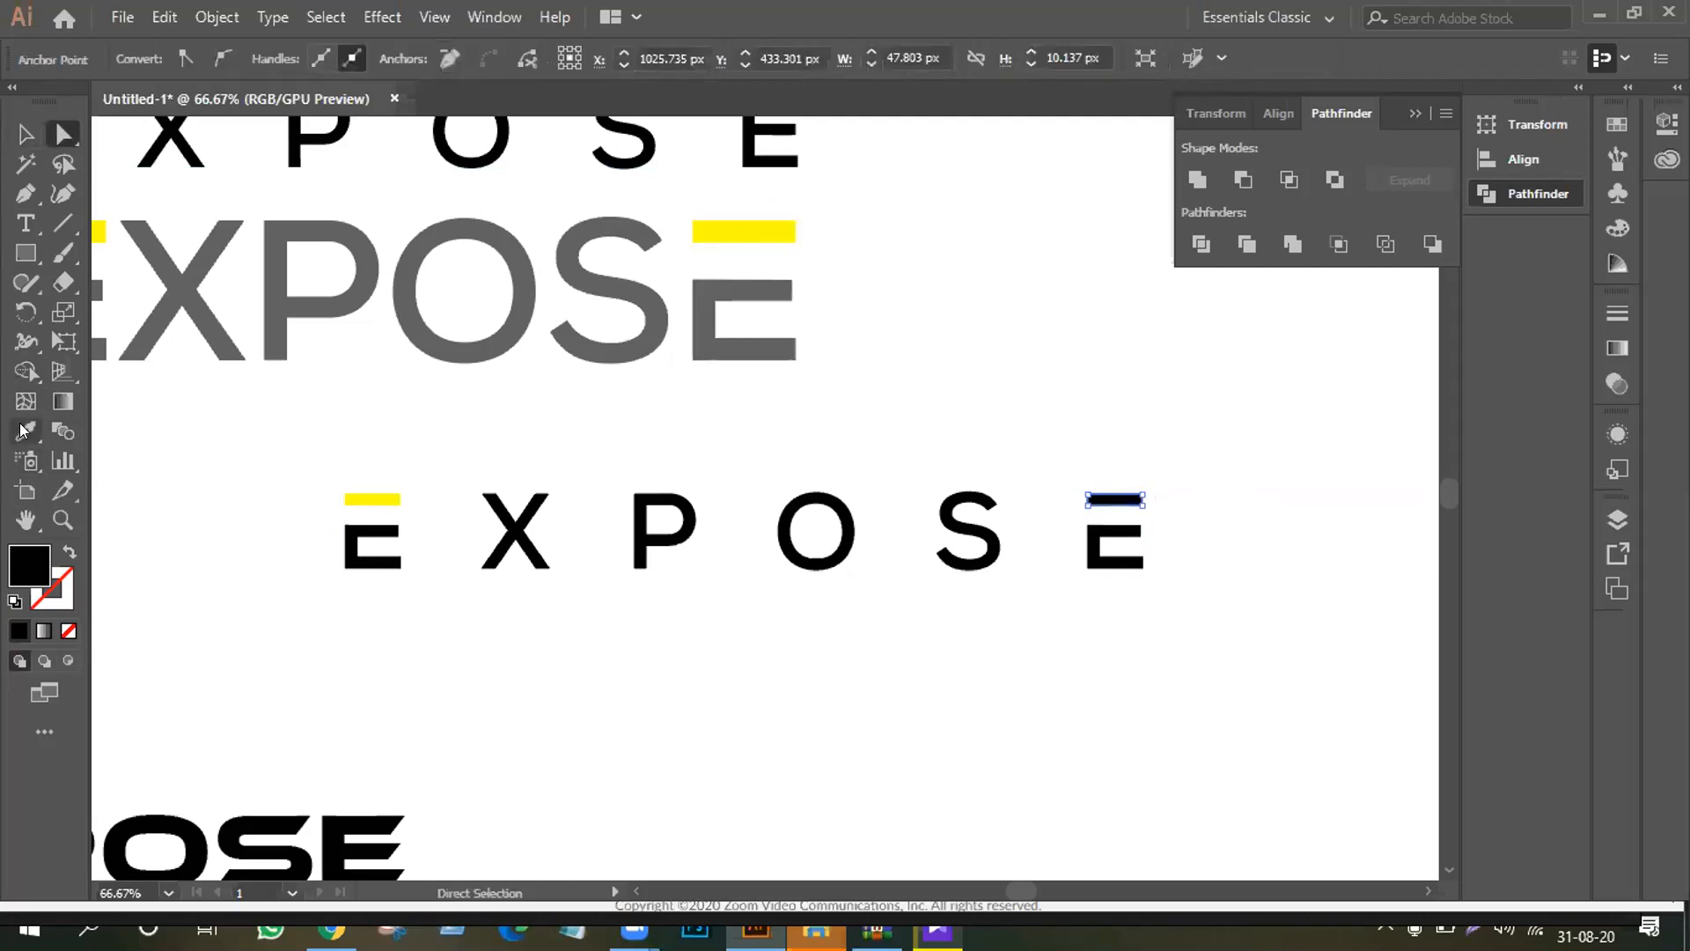
left_click(745, 218)
left_click(26, 134)
left_click(1088, 443)
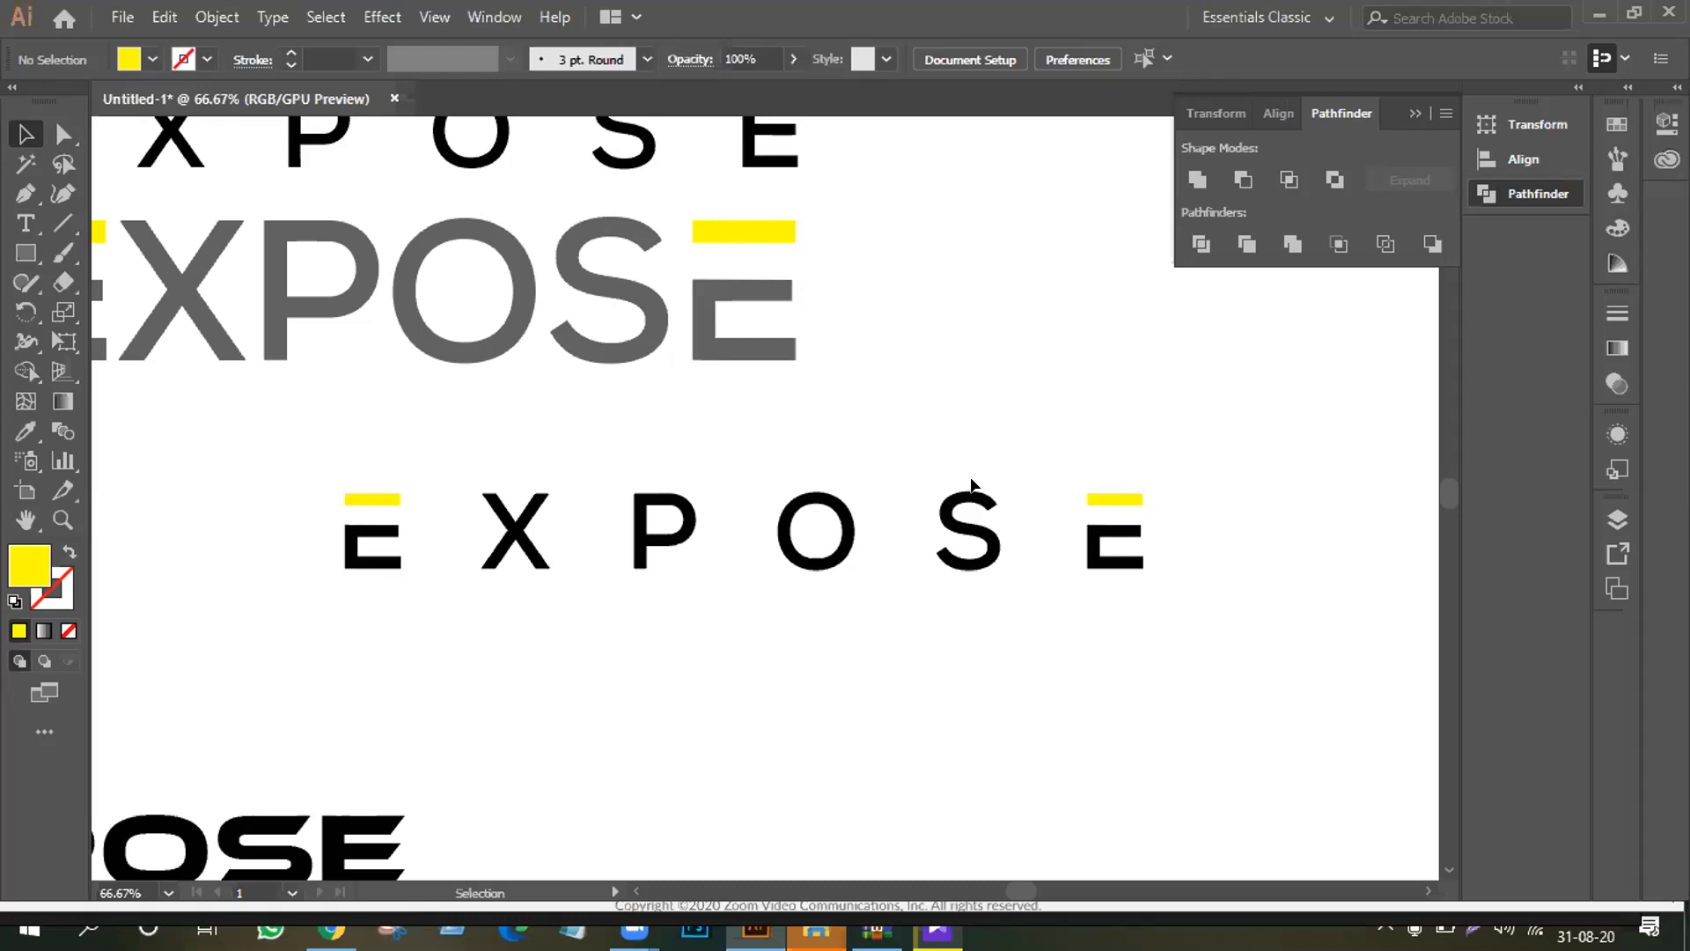
Step: Check the font, size, kerning and tracking settings of the letter-spaced EXPOSE text above the grey design
key("ctrl+minus")
key("ctrl+minus")
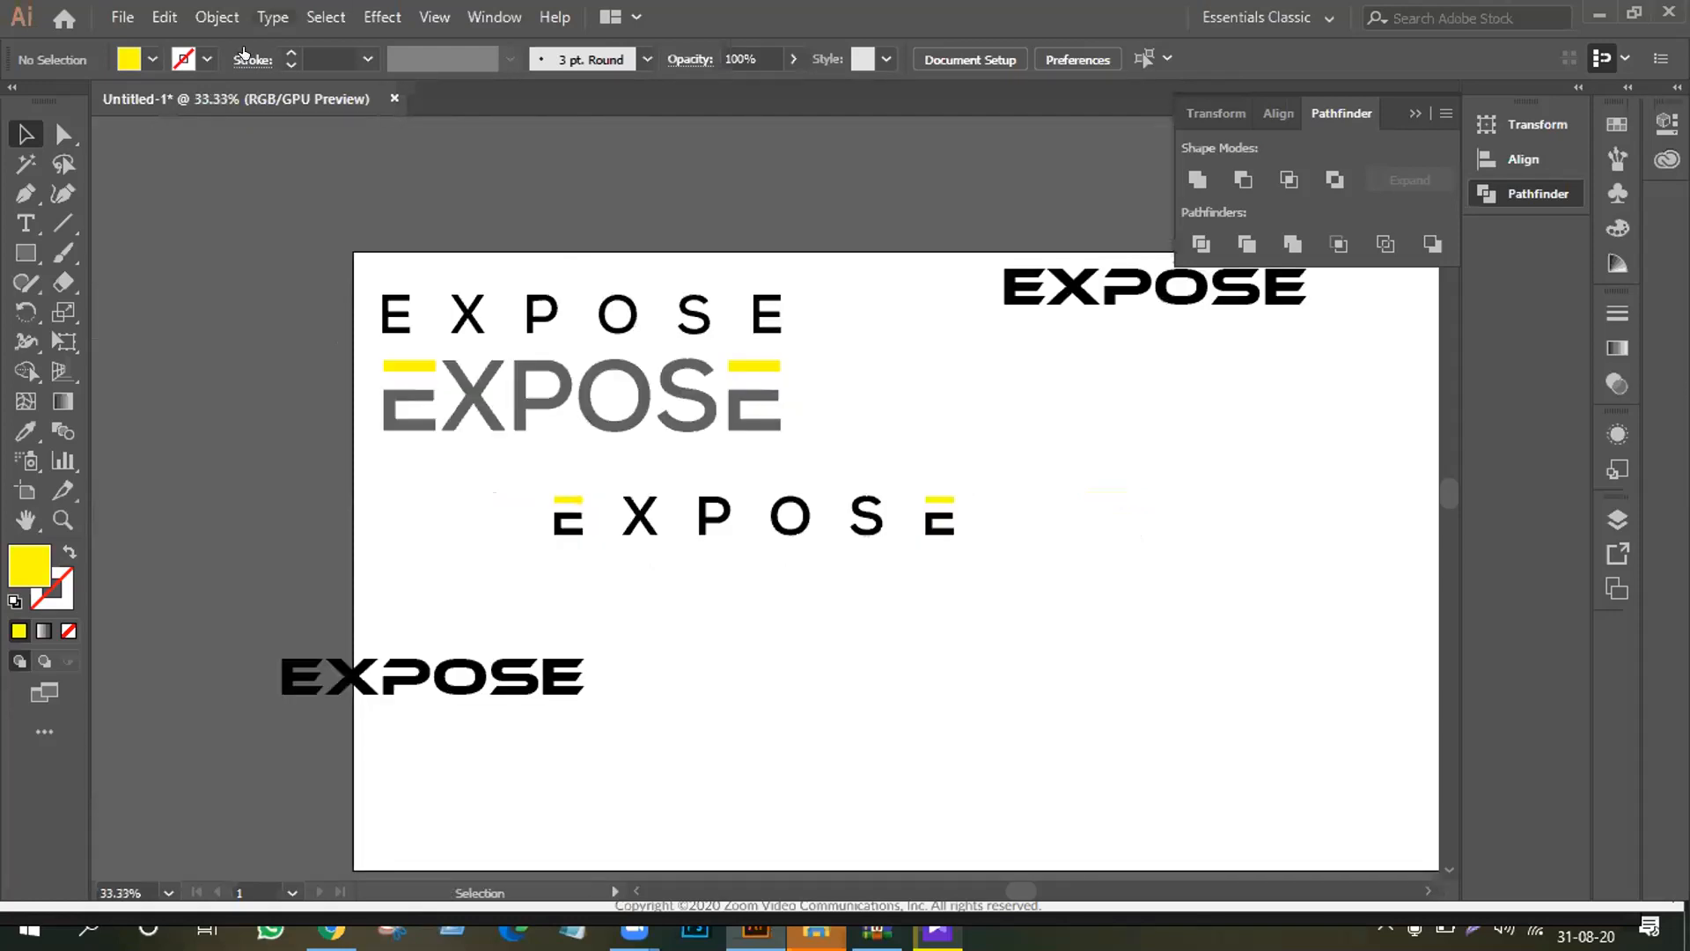
left_click(578, 322)
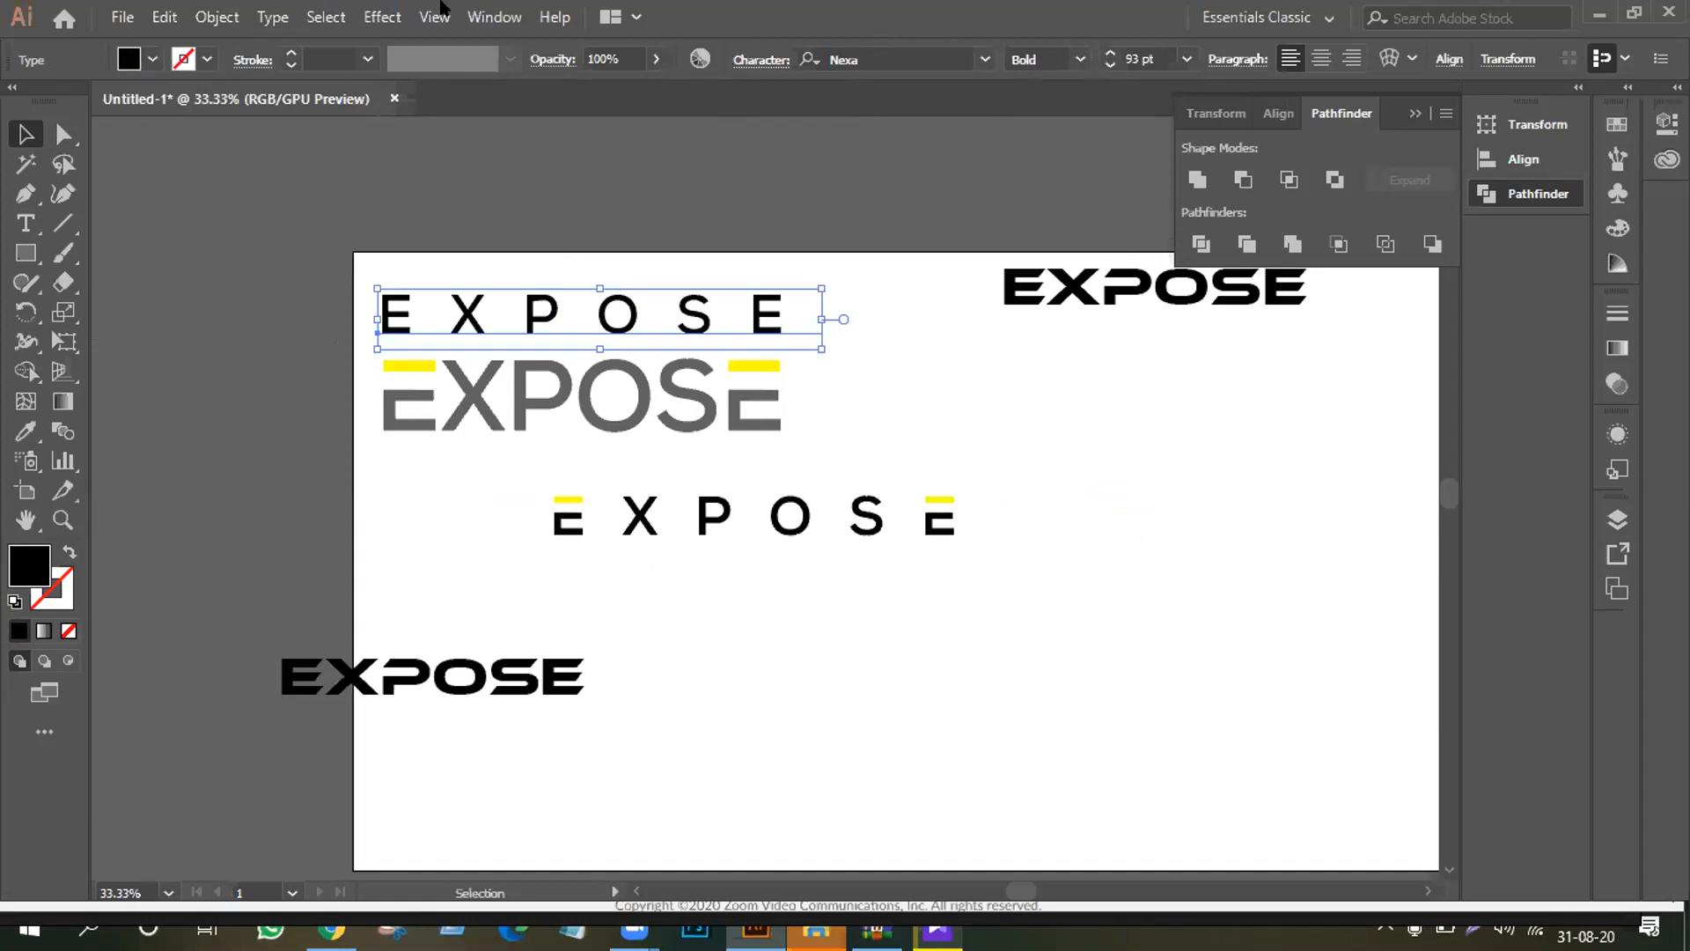
left_click(757, 60)
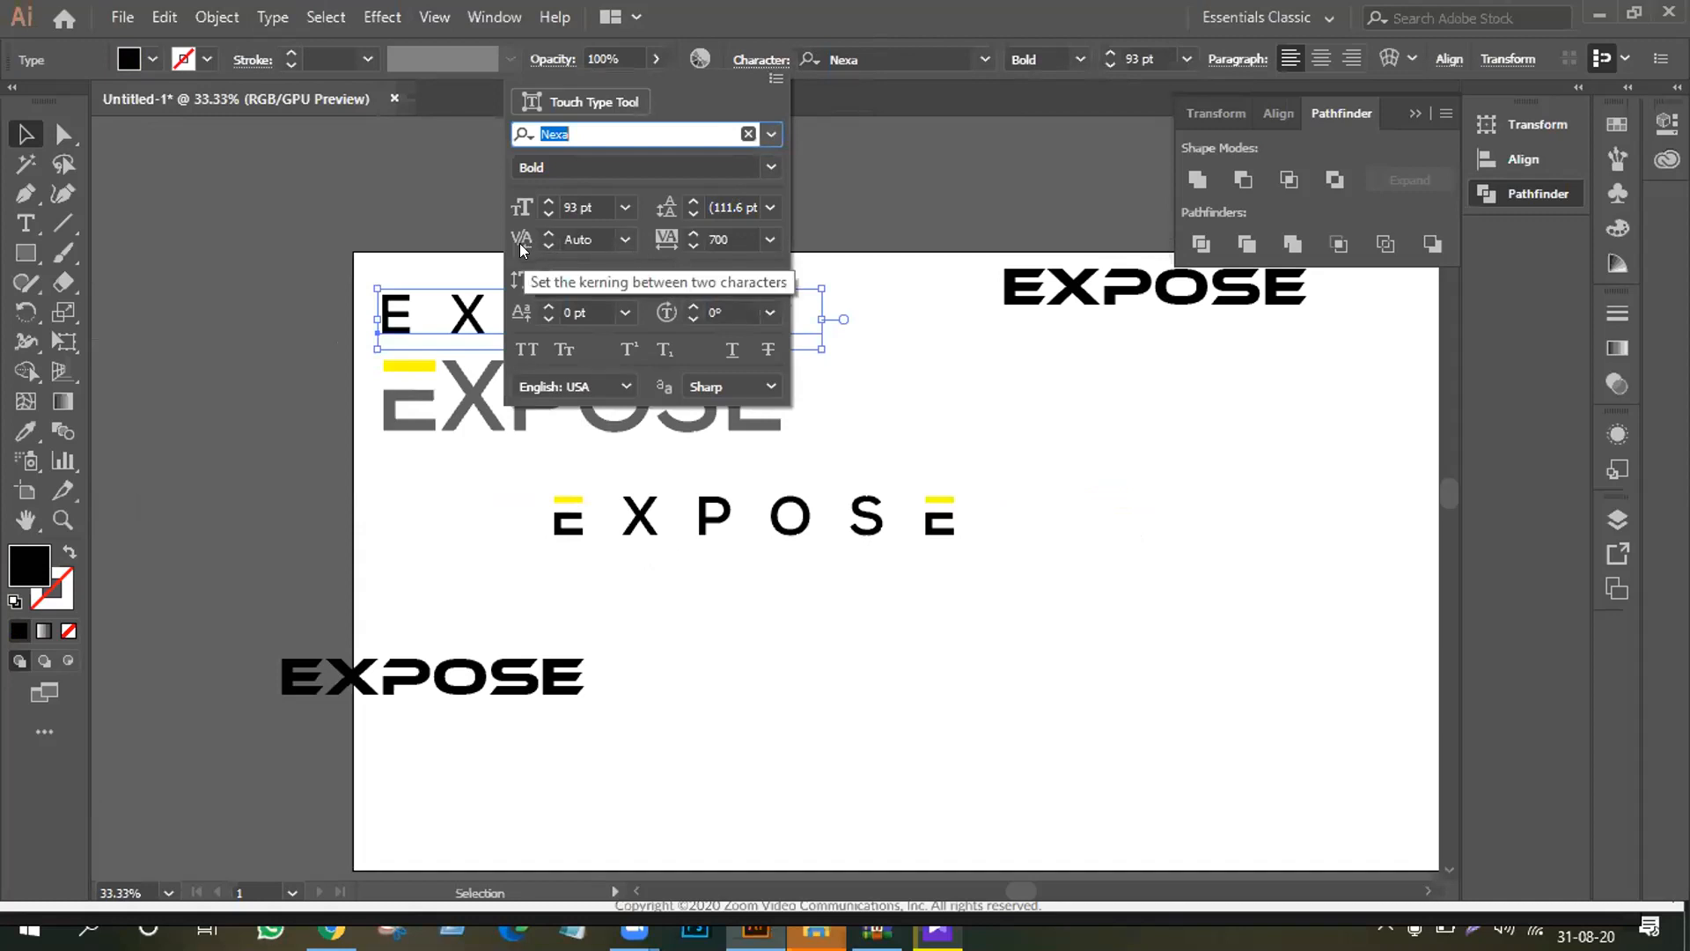
left_click(897, 388)
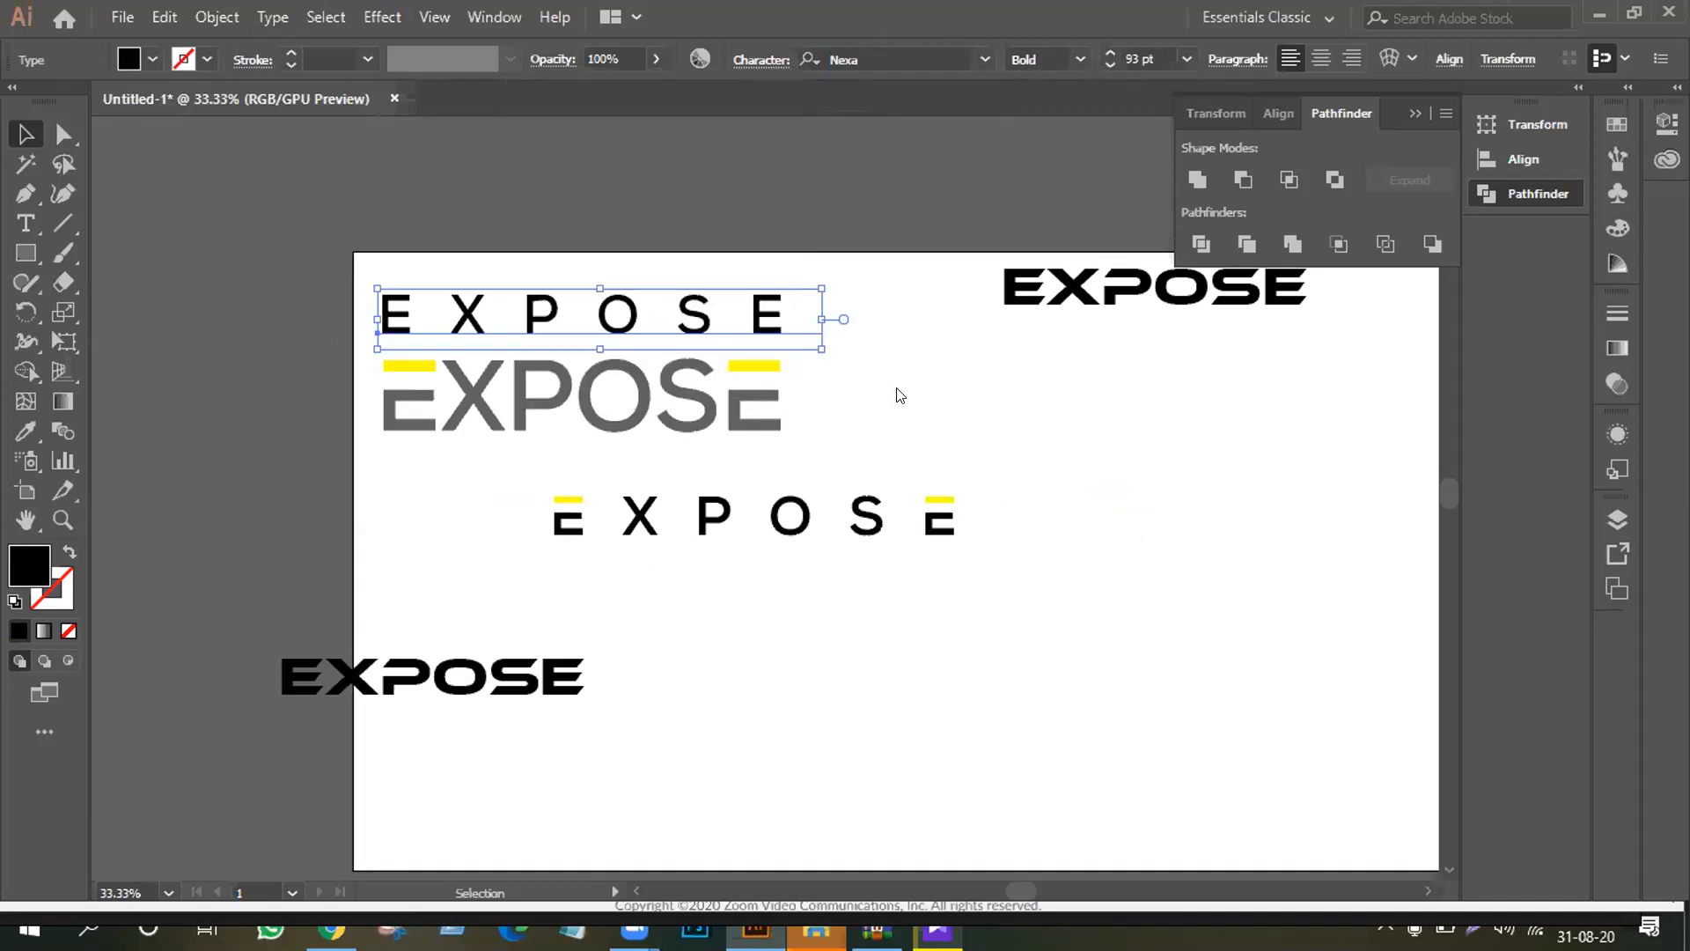
Step: Group all the letter pieces of the spaced EXPOSE design with yellow bars and enlarge the group about its center
left_click(569, 392)
left_click(640, 515)
left_click(790, 515)
left_click_drag(494, 472, 1099, 585)
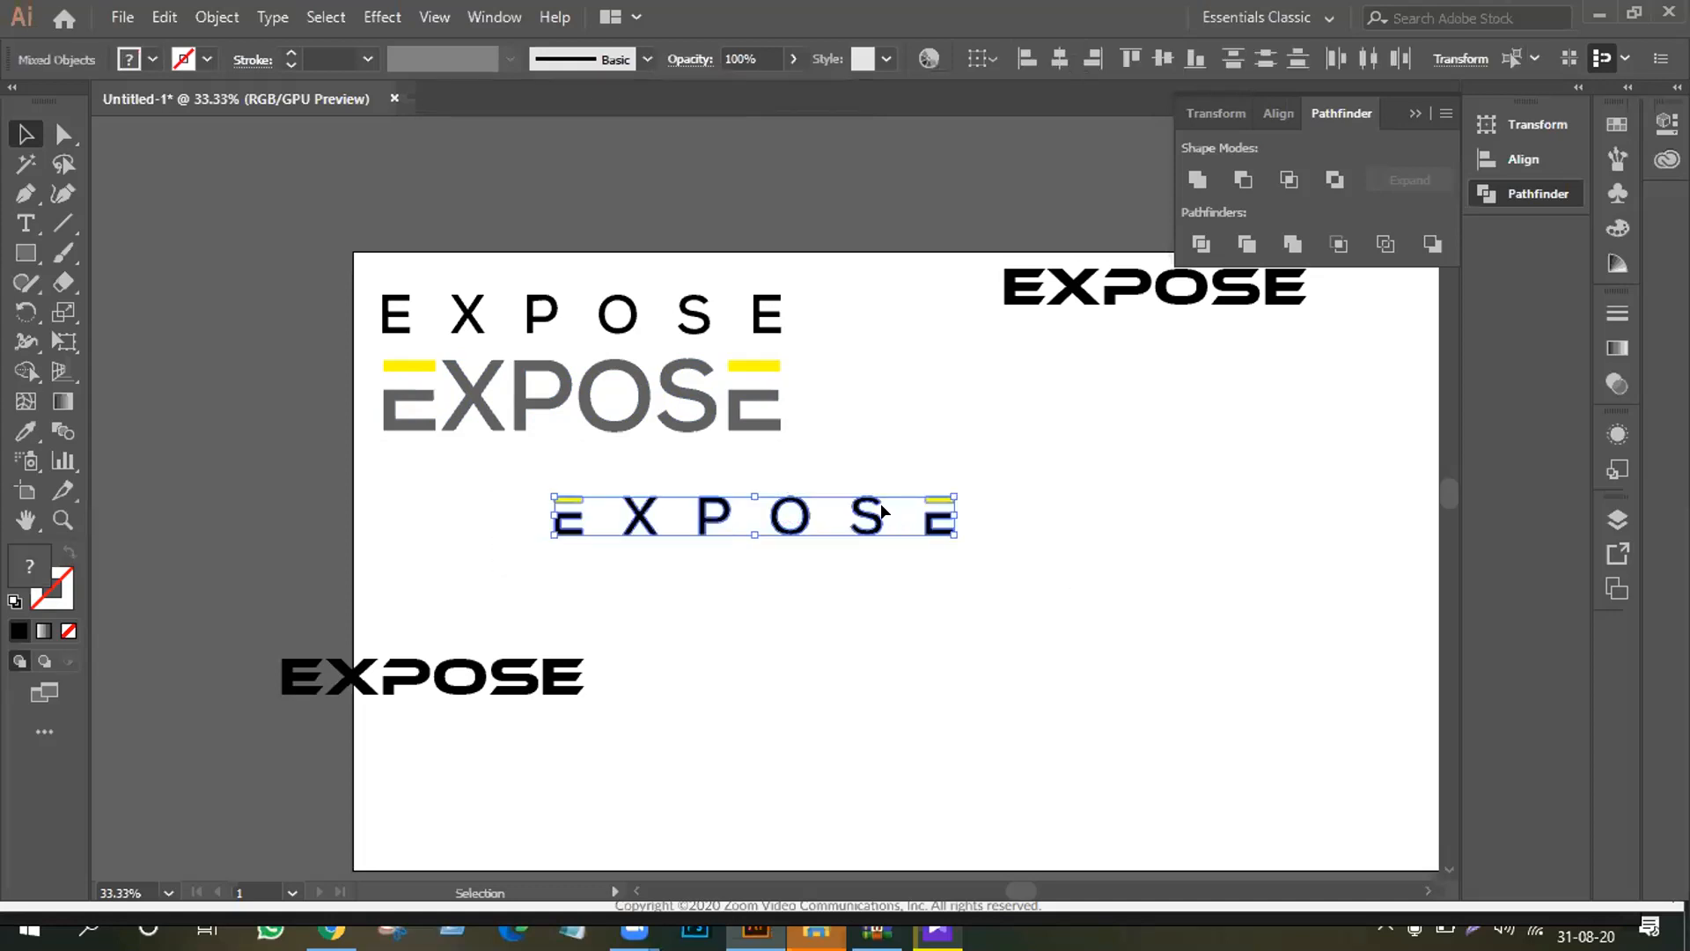
right_click(883, 506)
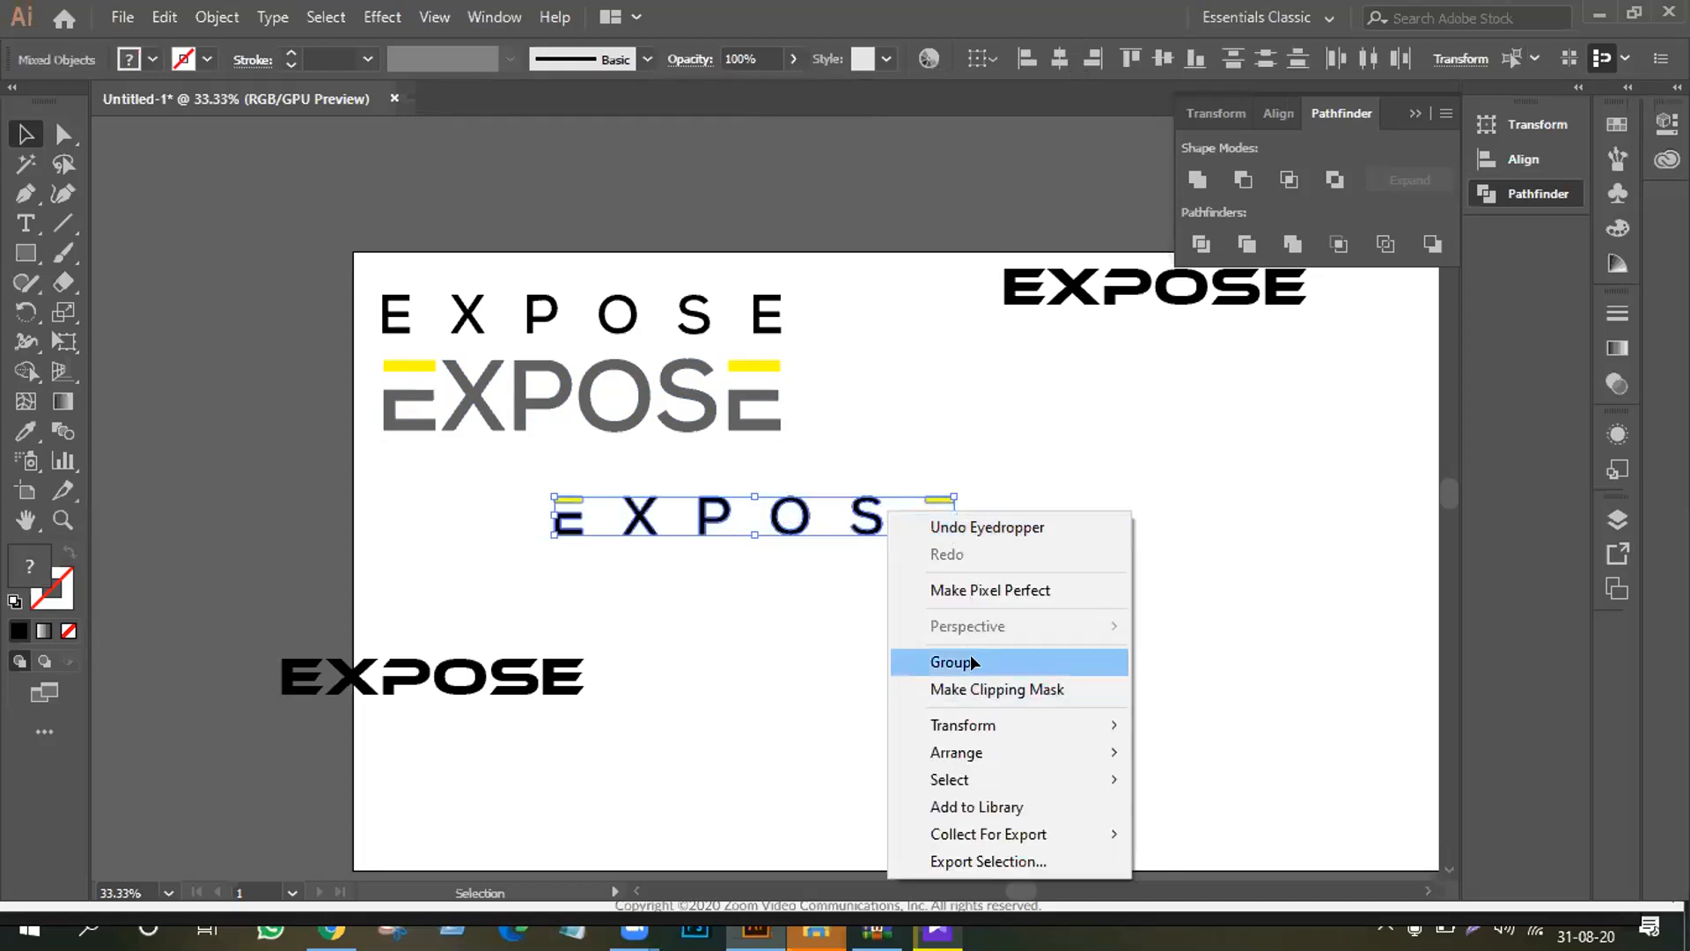
left_click(970, 653)
left_click(810, 531)
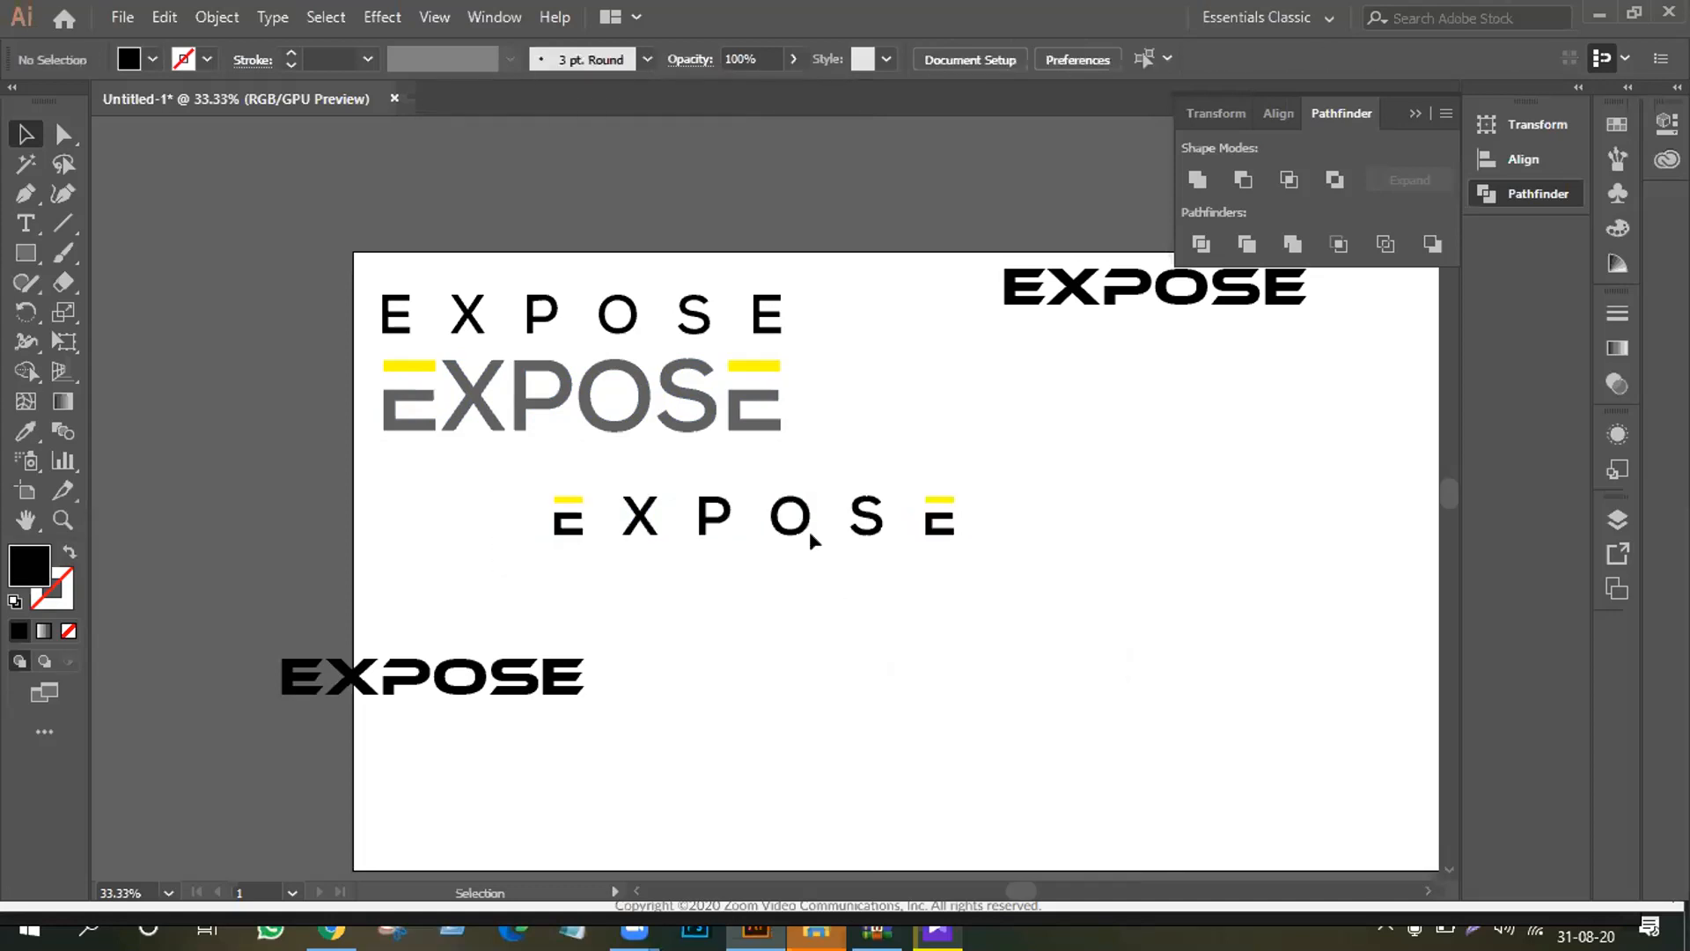
left_click(722, 511)
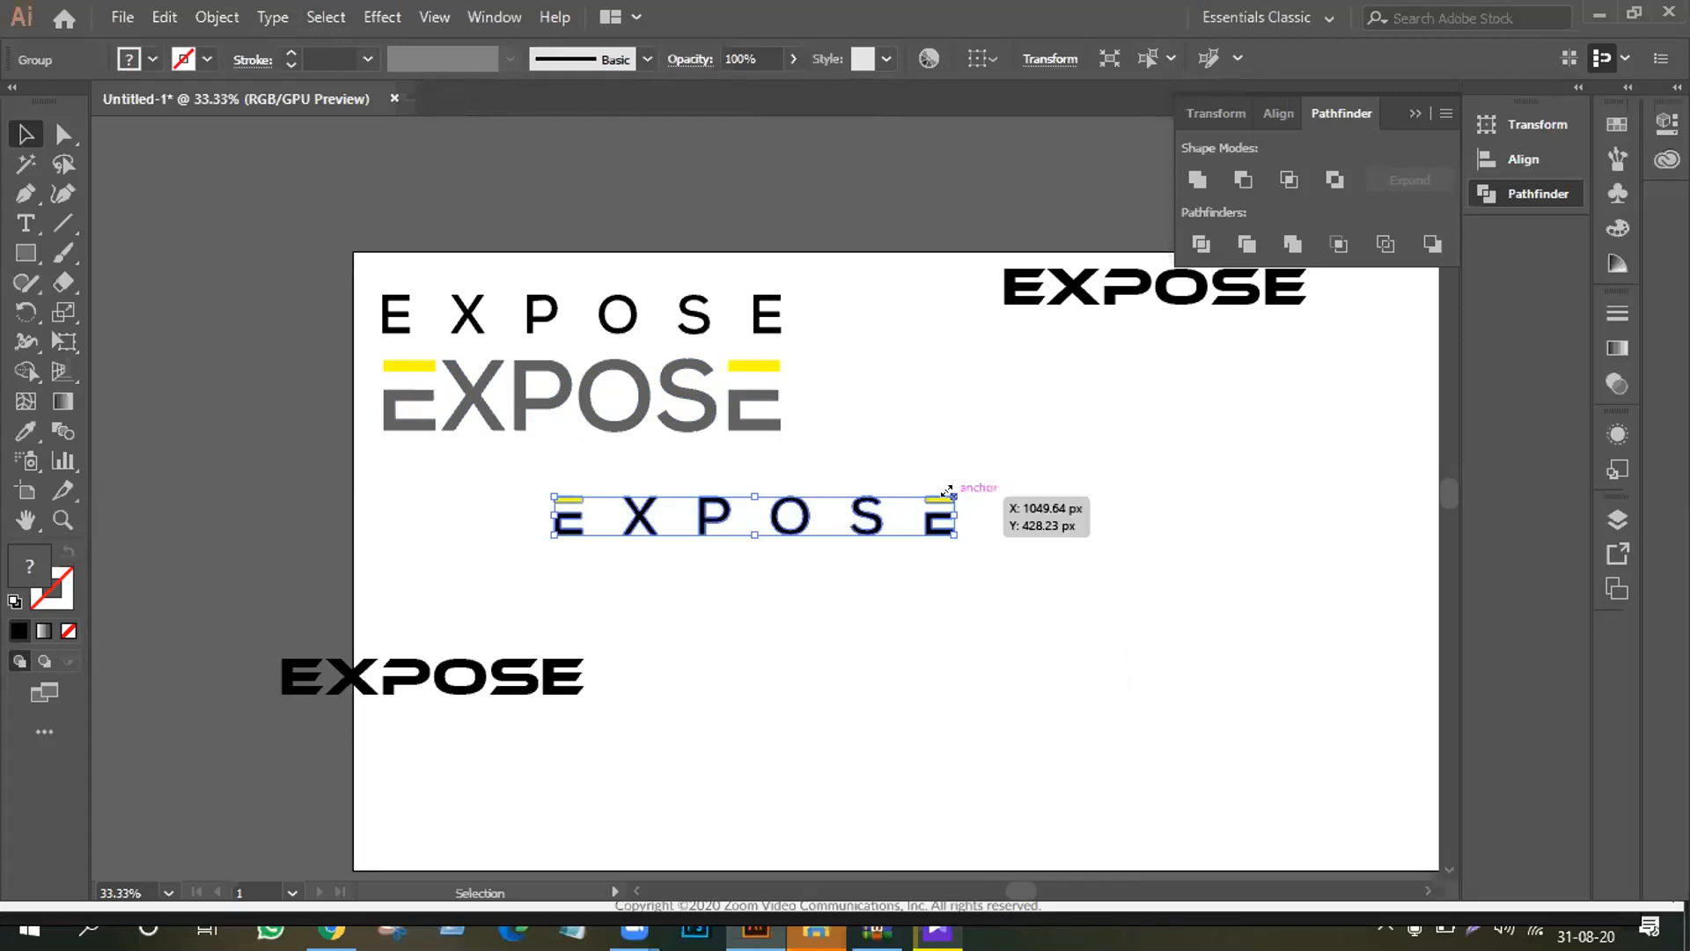
left_click_drag(947, 490, 1031, 466)
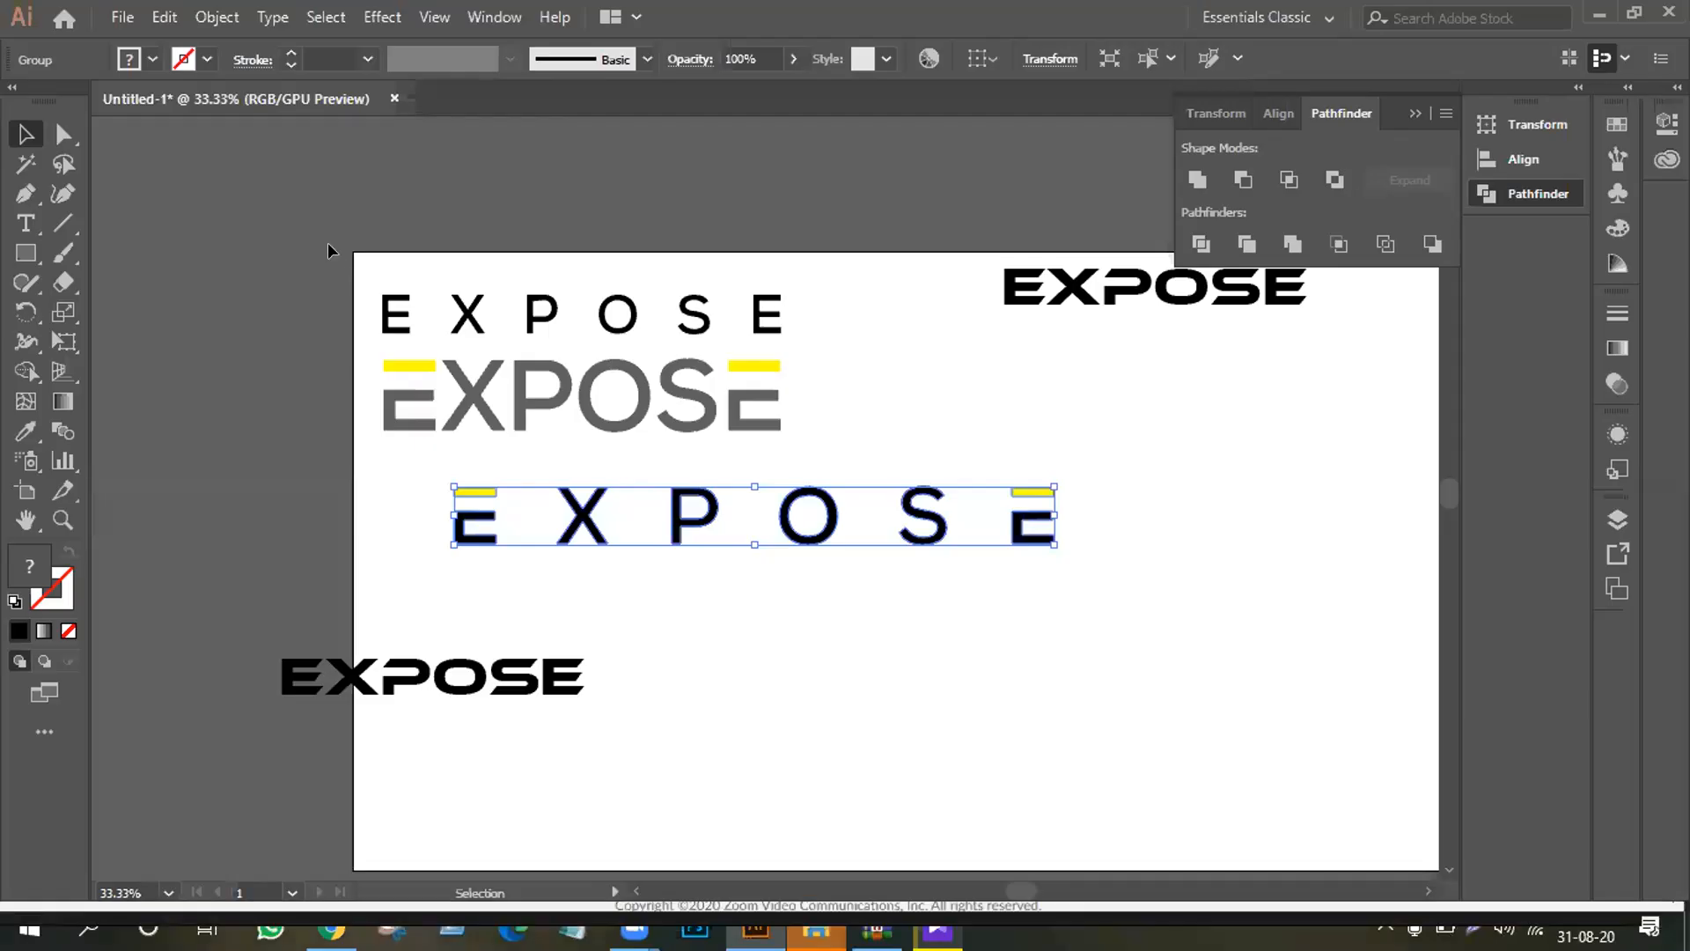
Step: Delete all the EXPOSE designs to leave an empty artboard
left_click_drag(185, 228, 1416, 684)
key("Delete")
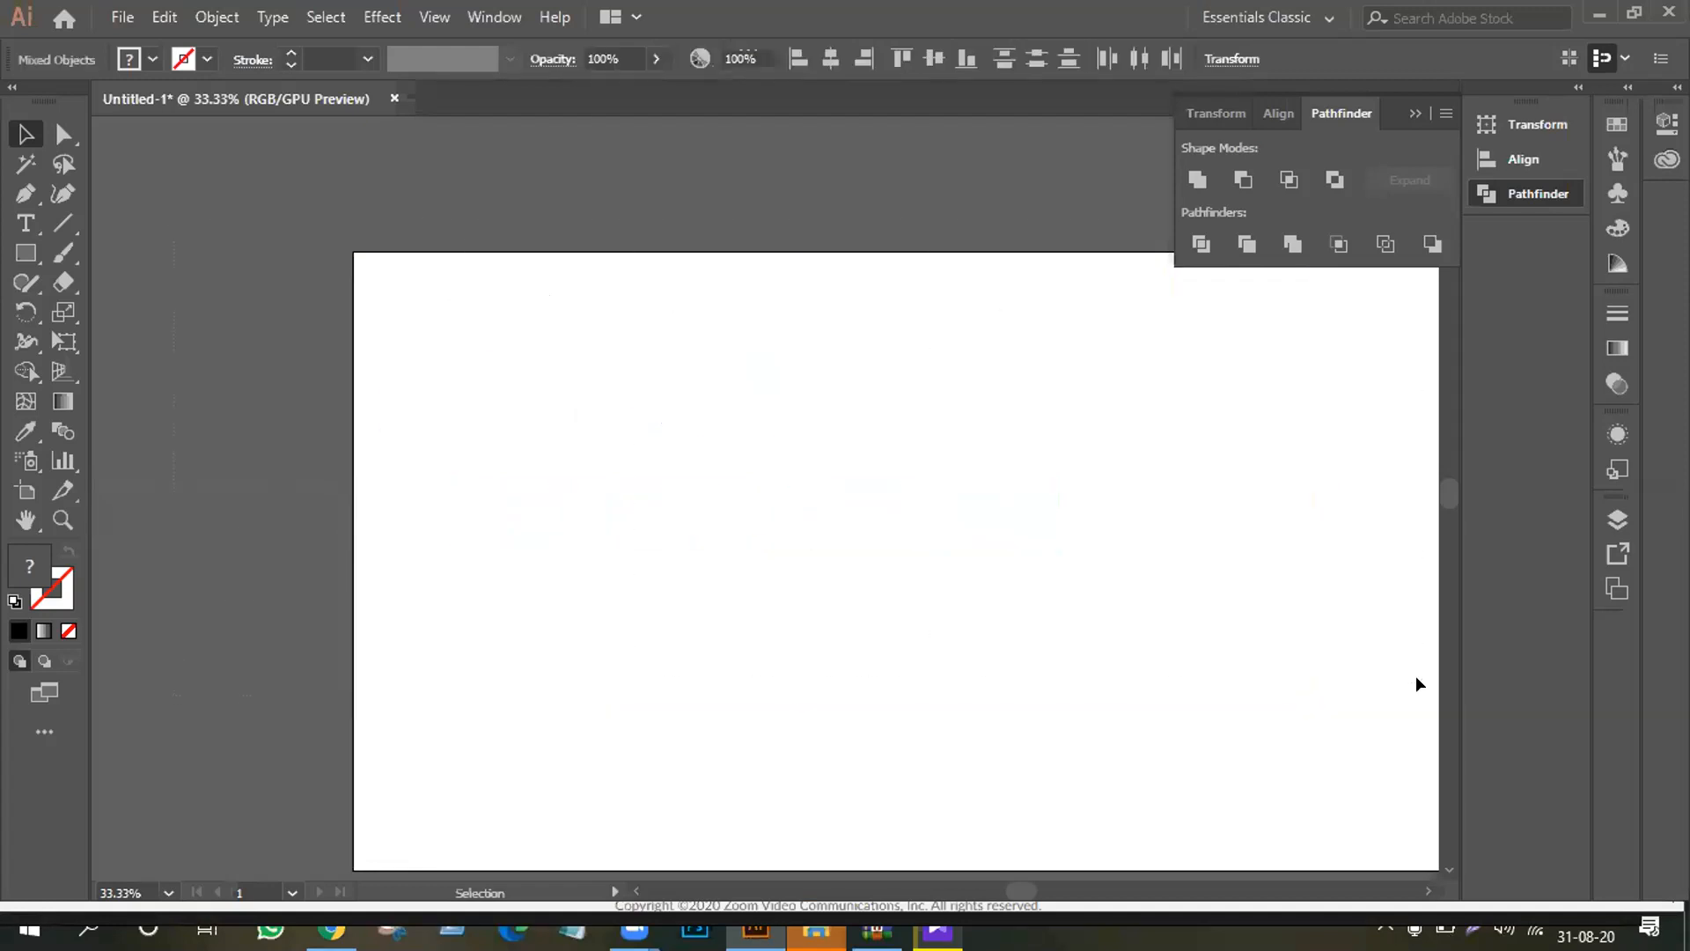
left_click(26, 519)
left_click_drag(297, 517, 133, 454)
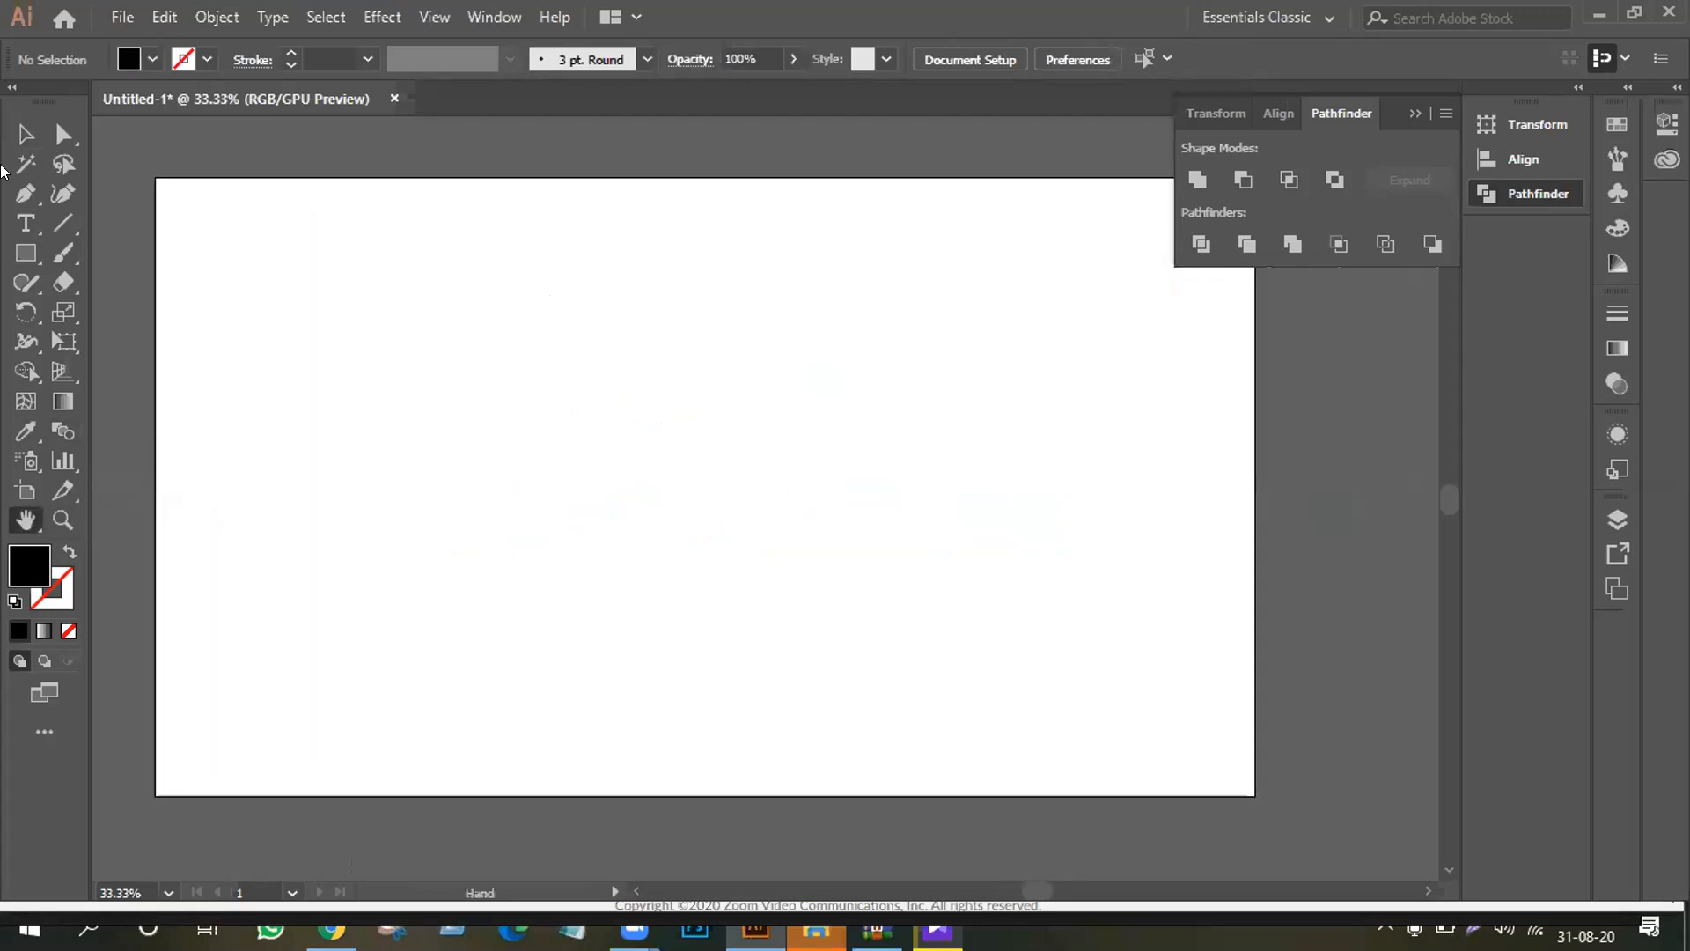
left_click(25, 134)
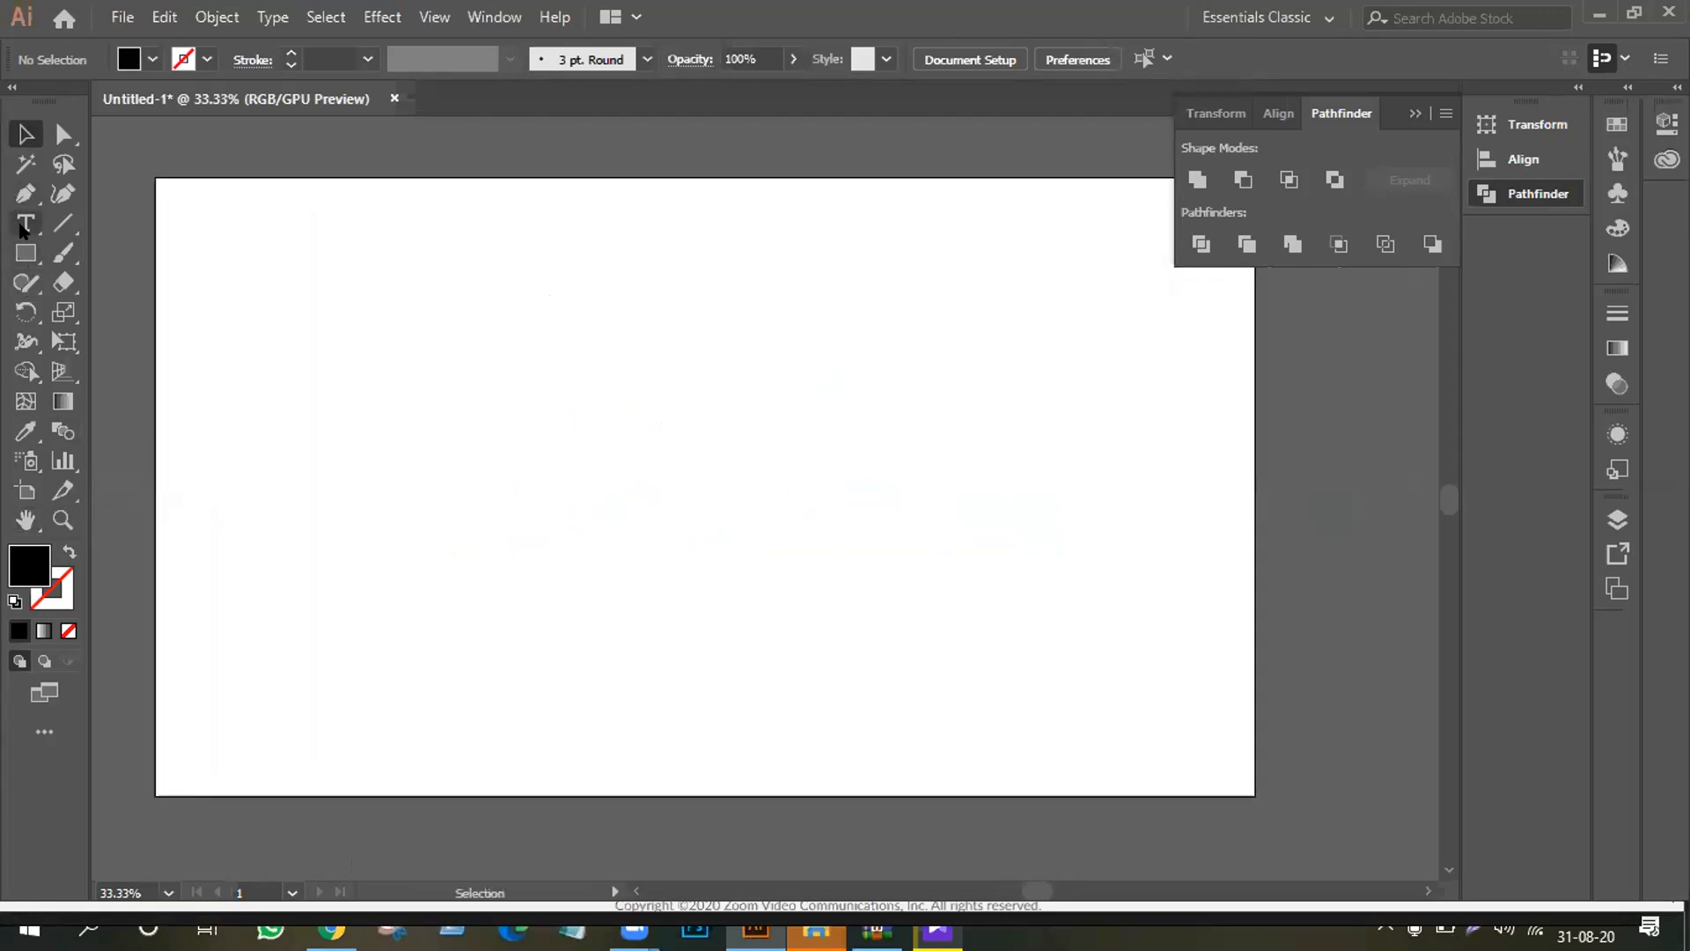
Step: Add the text EXPOSE to the artboard in Ethnocentric Regular at 93 pt with tracking set to 5
left_click(27, 226)
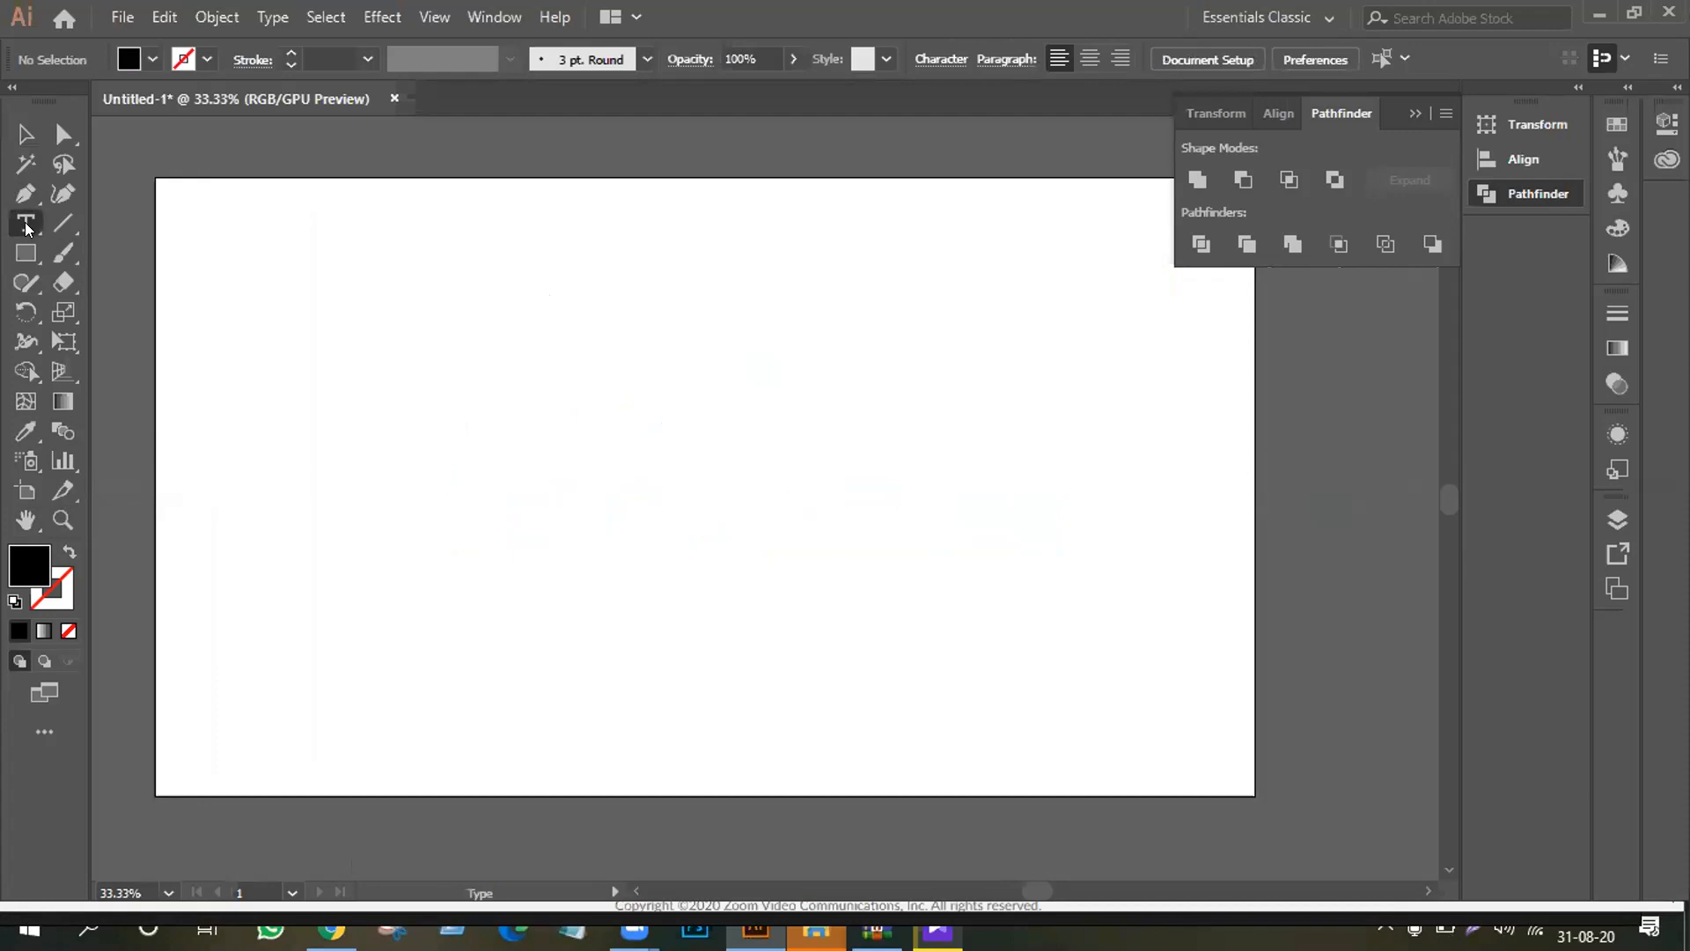
left_click(404, 409)
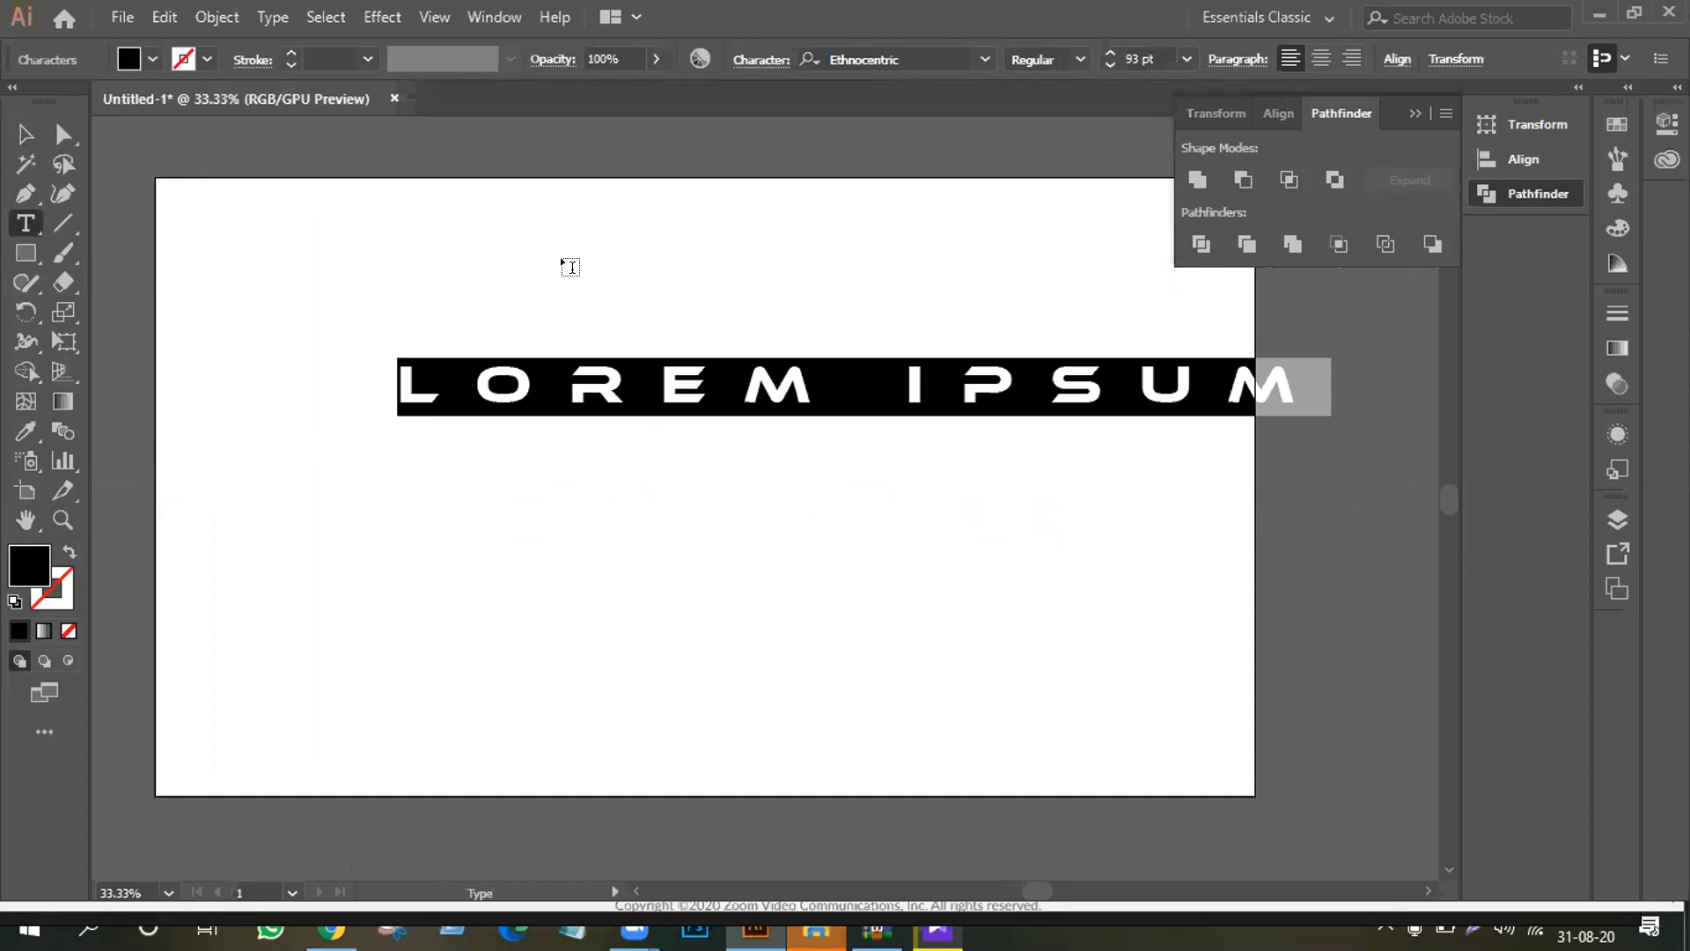
left_click(759, 58)
left_click(764, 236)
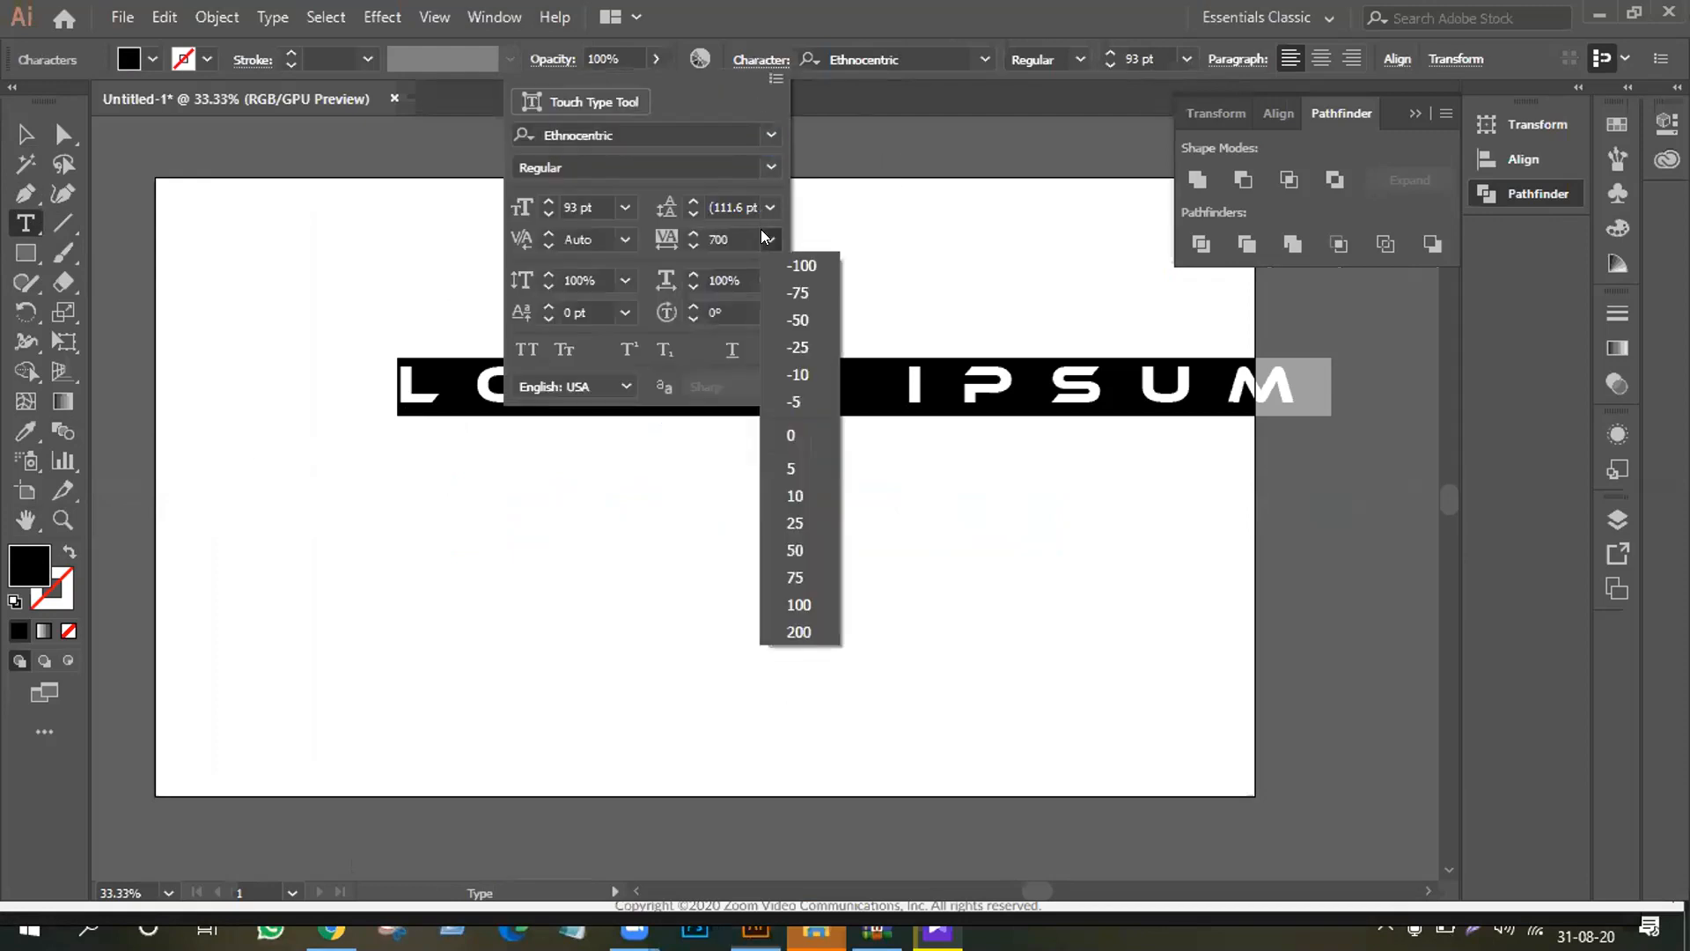
left_click(794, 468)
left_click(666, 545)
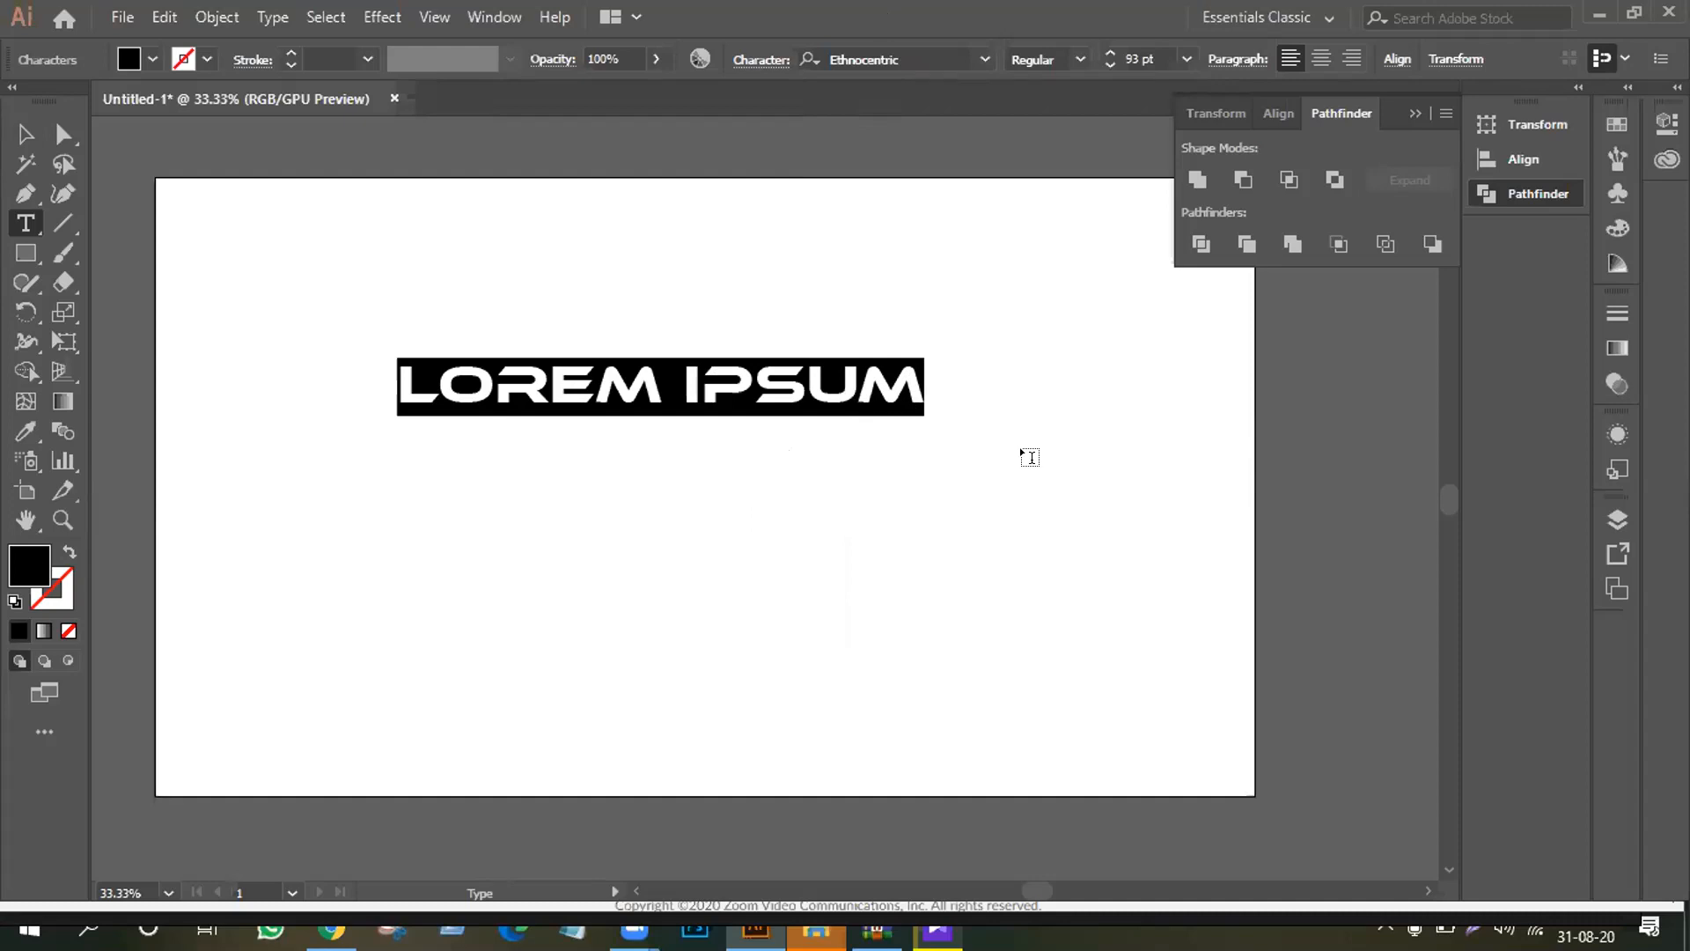
type("EXPOSE")
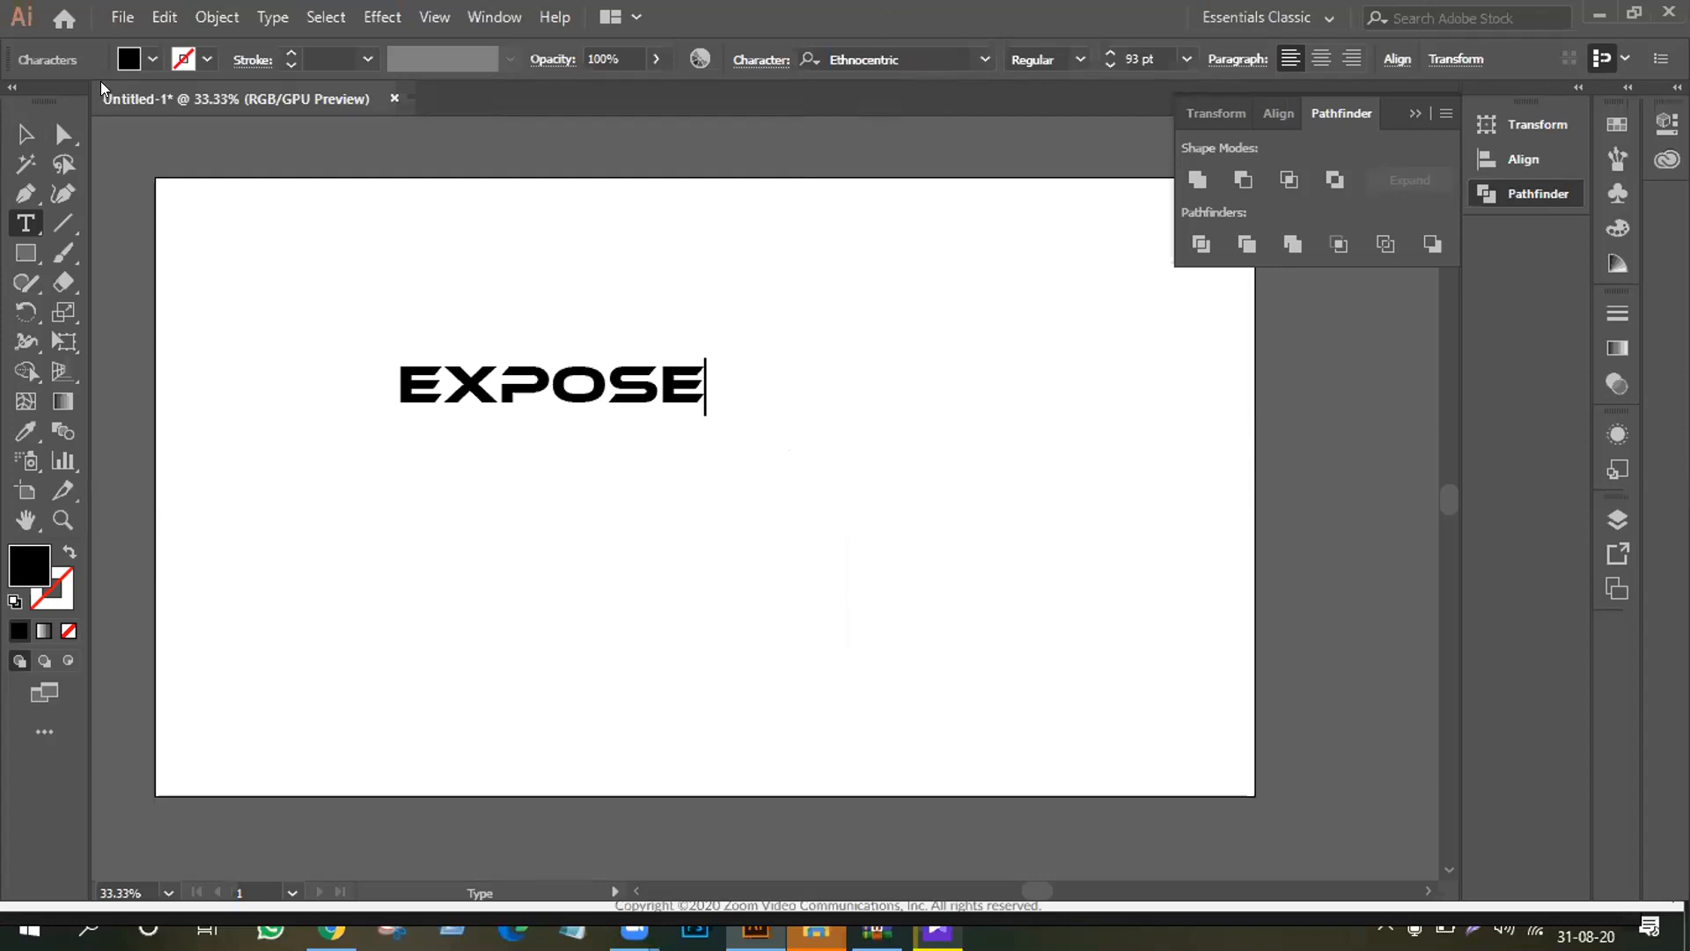
Step: Place a duplicate of the EXPOSE text just above the original, offset slightly to its left
left_click(25, 133)
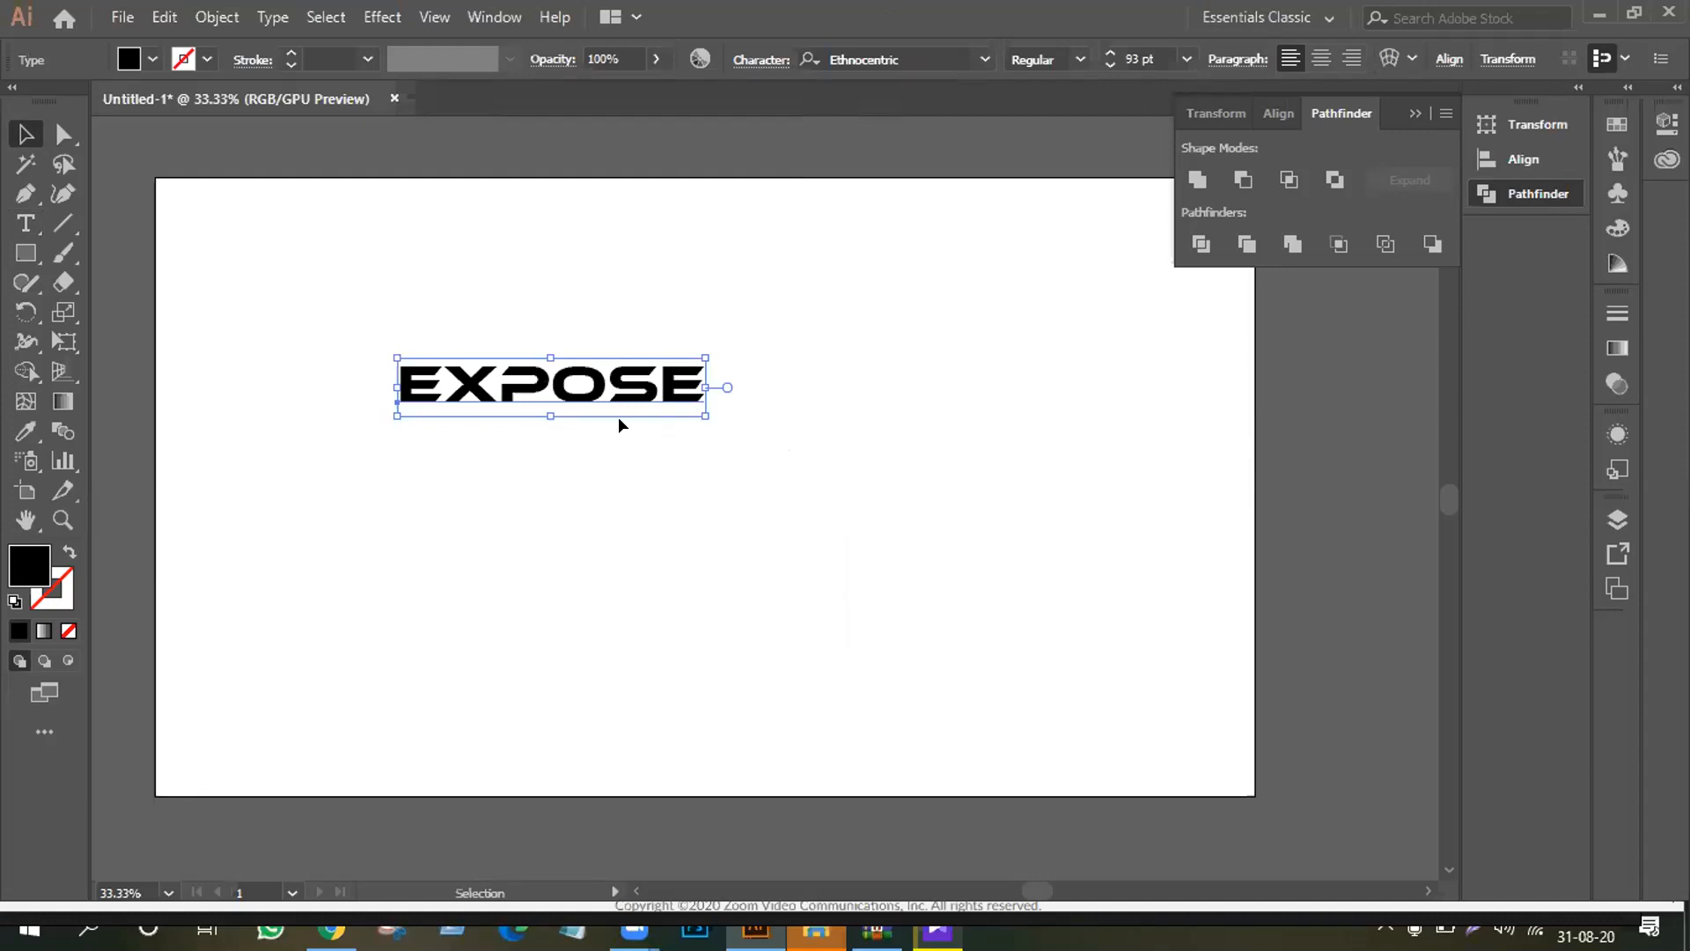
left_click_drag(635, 394, 593, 311)
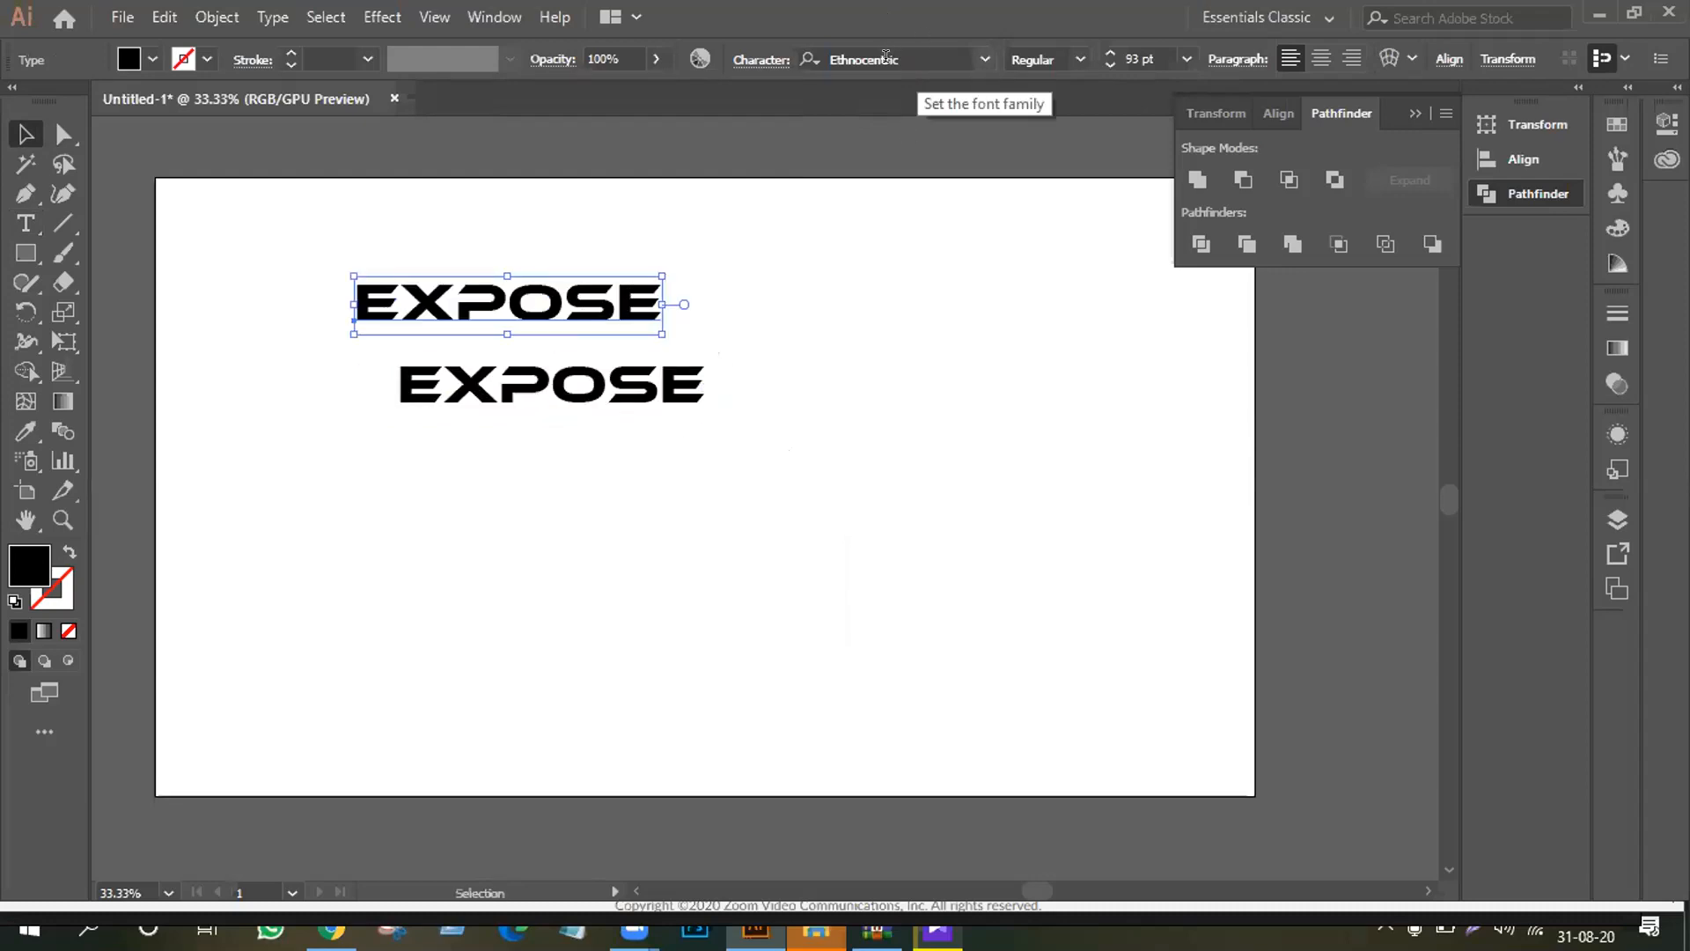
left_click(837, 566)
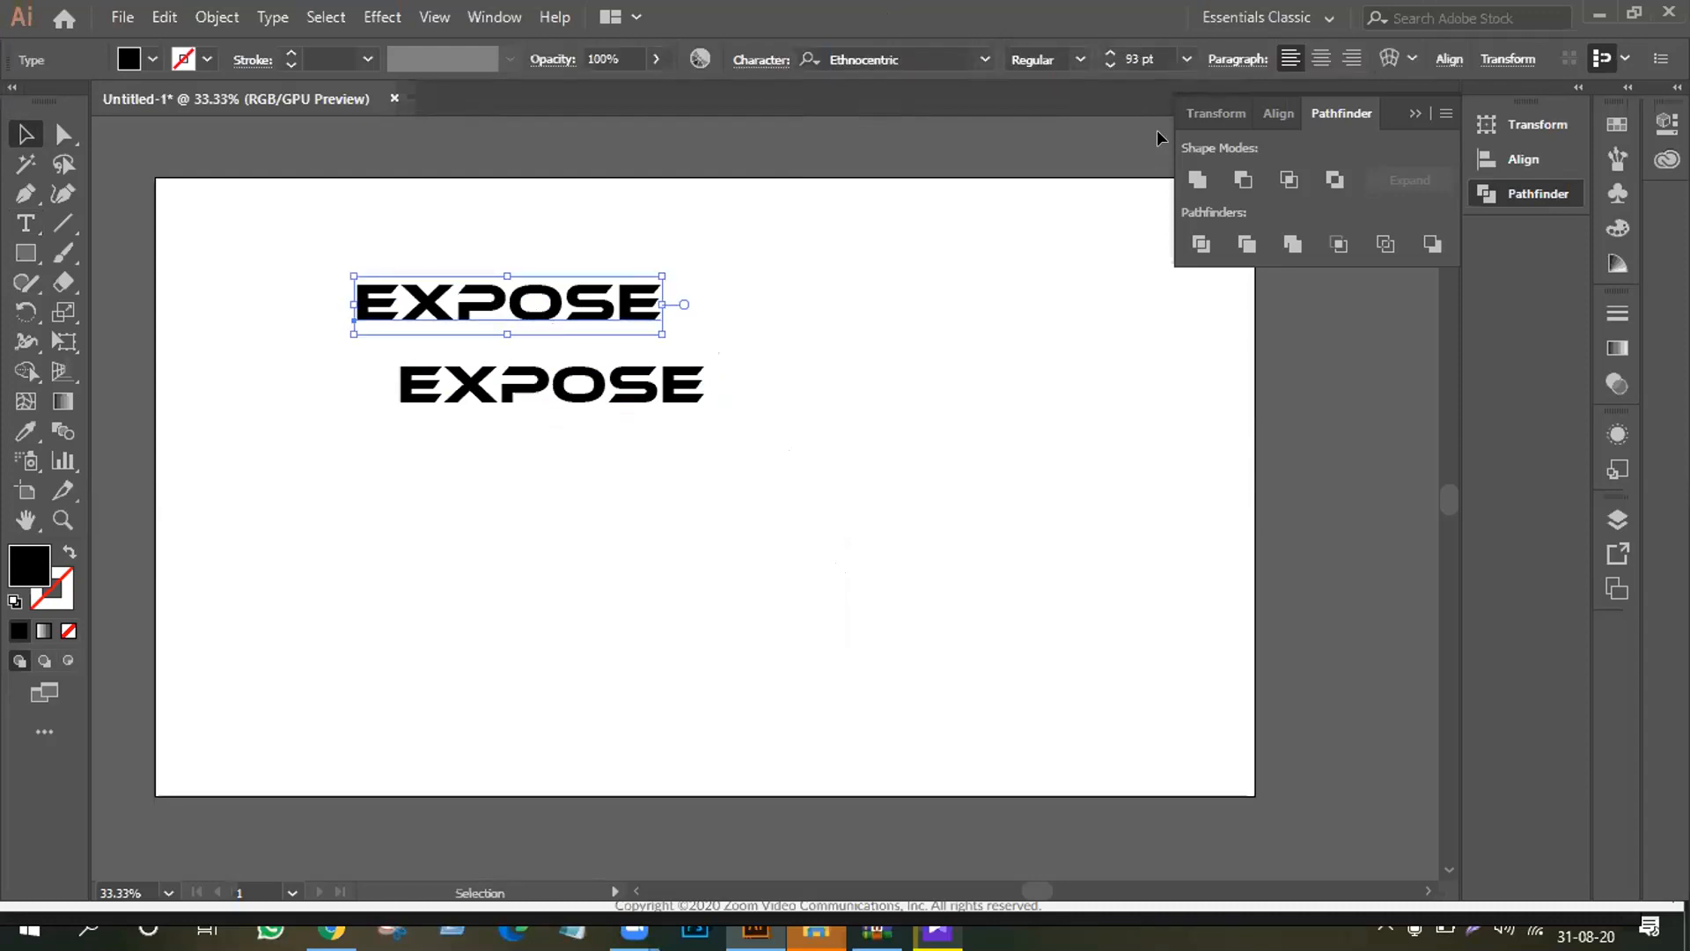
Step: Preview the duplicated EXPOSE text in the available fonts, going through the font list down to Bauhaus 93
left_click(898, 53)
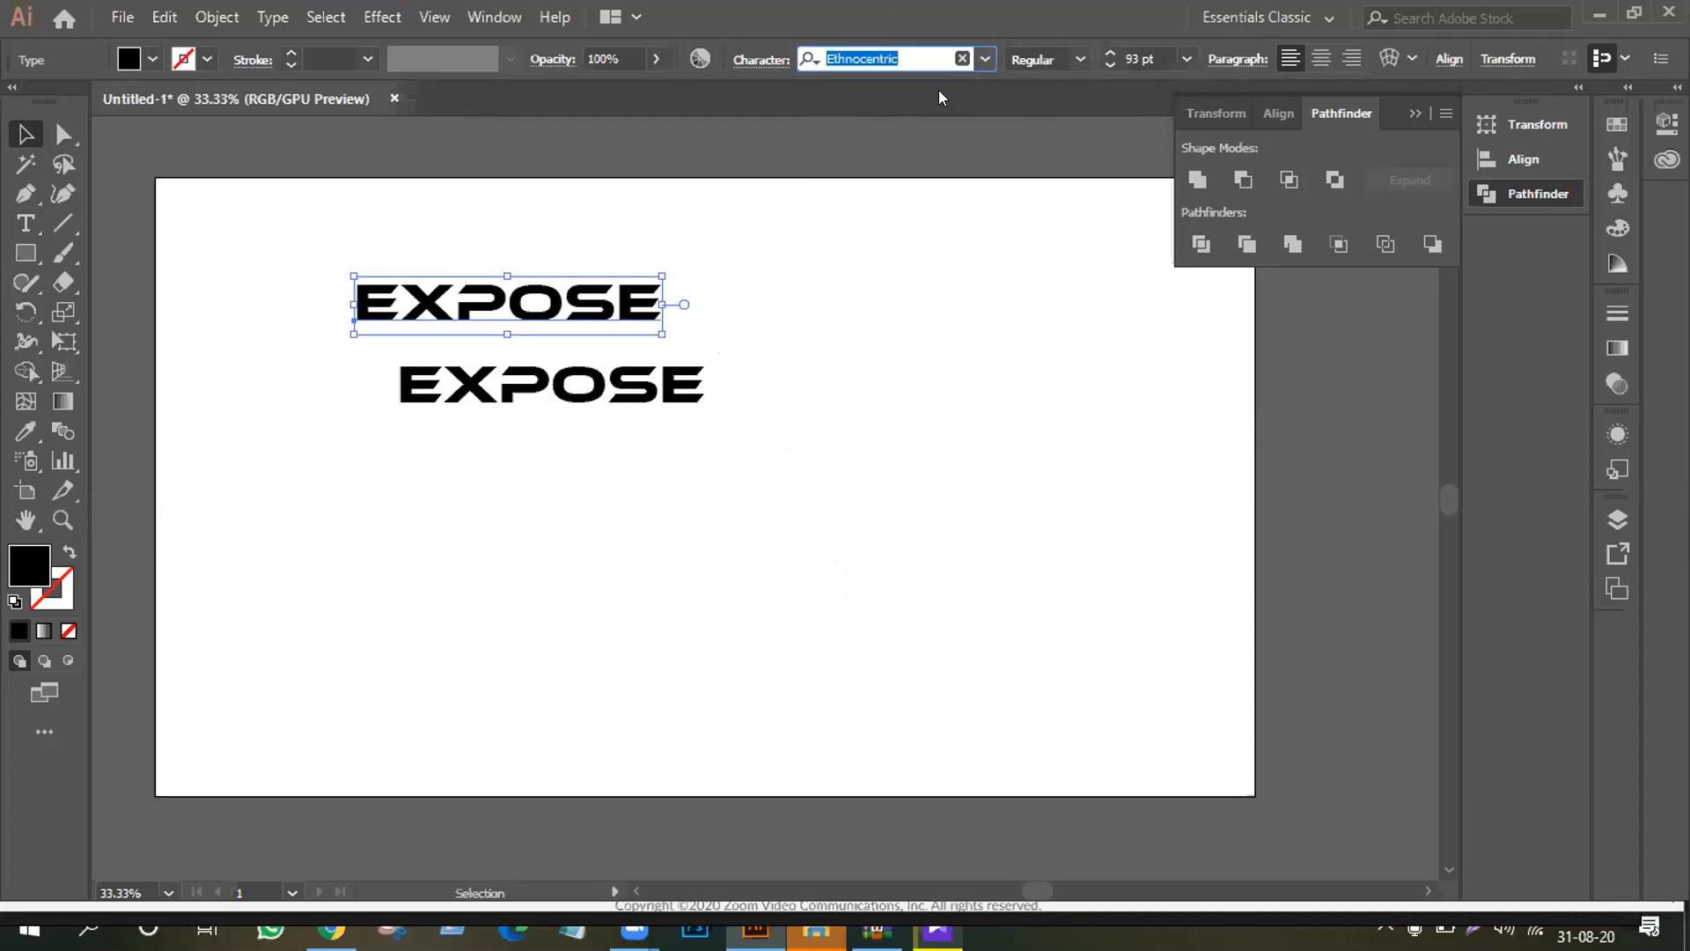
left_click(913, 48)
left_click(985, 58)
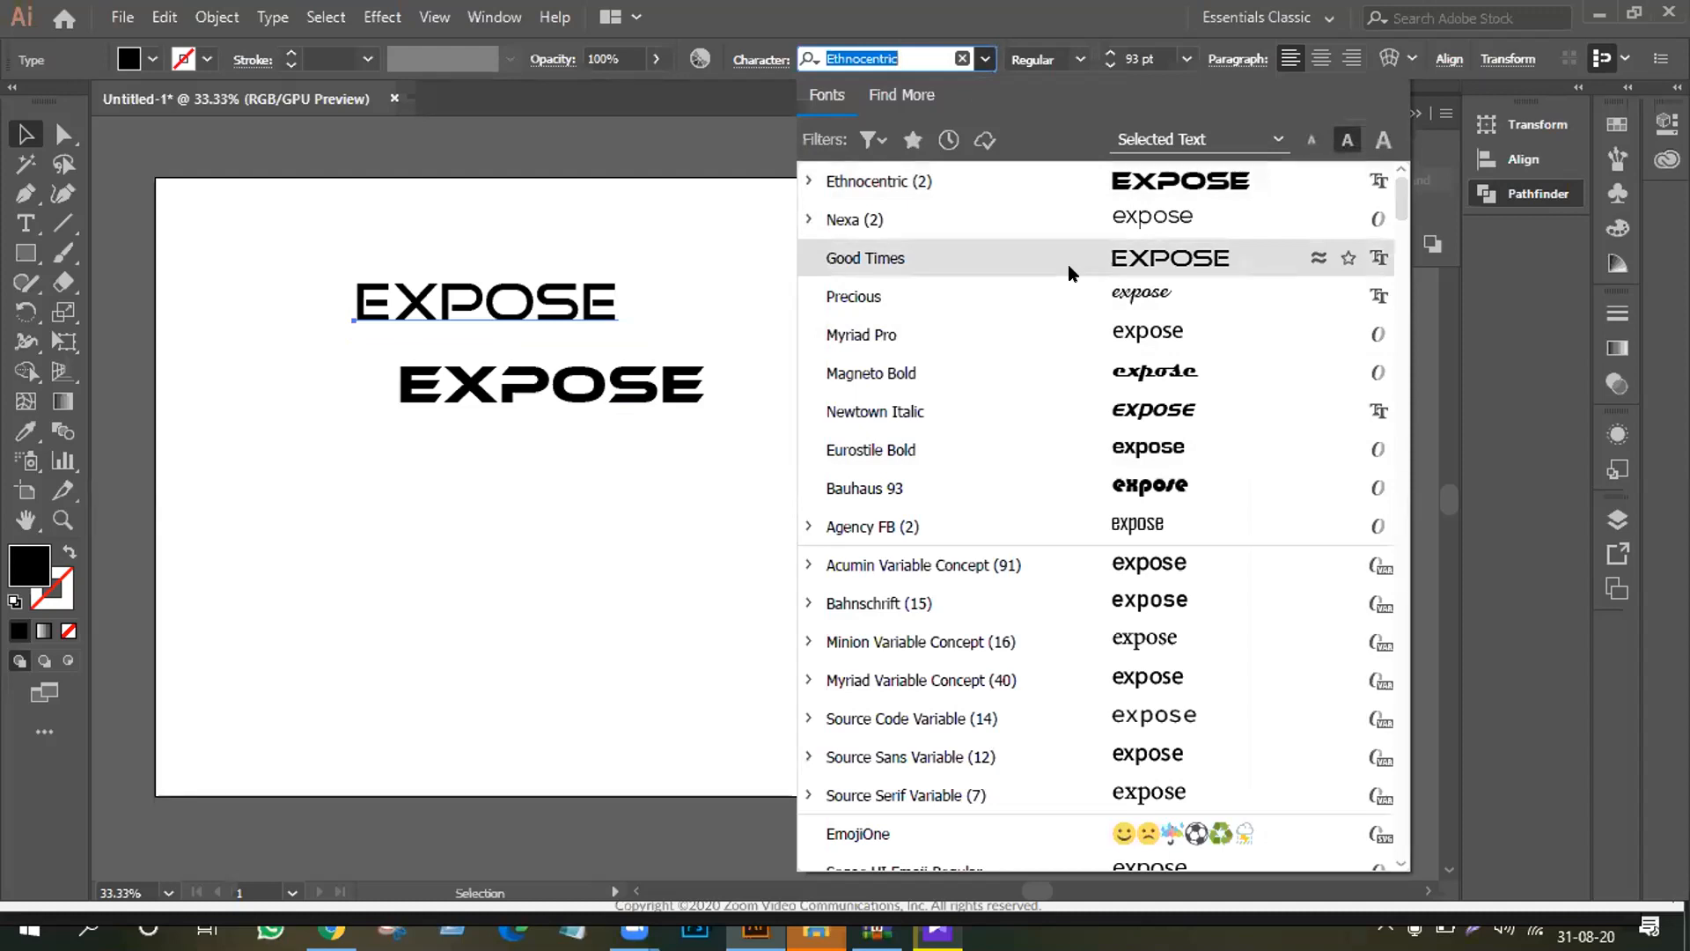
key("Down")
key("Down")
key("Down")
key("Down")
key("Down")
key("Down")
key("Down")
key("Down")
key("Down")
key("Down")
key("Down")
key("Down")
key("Down")
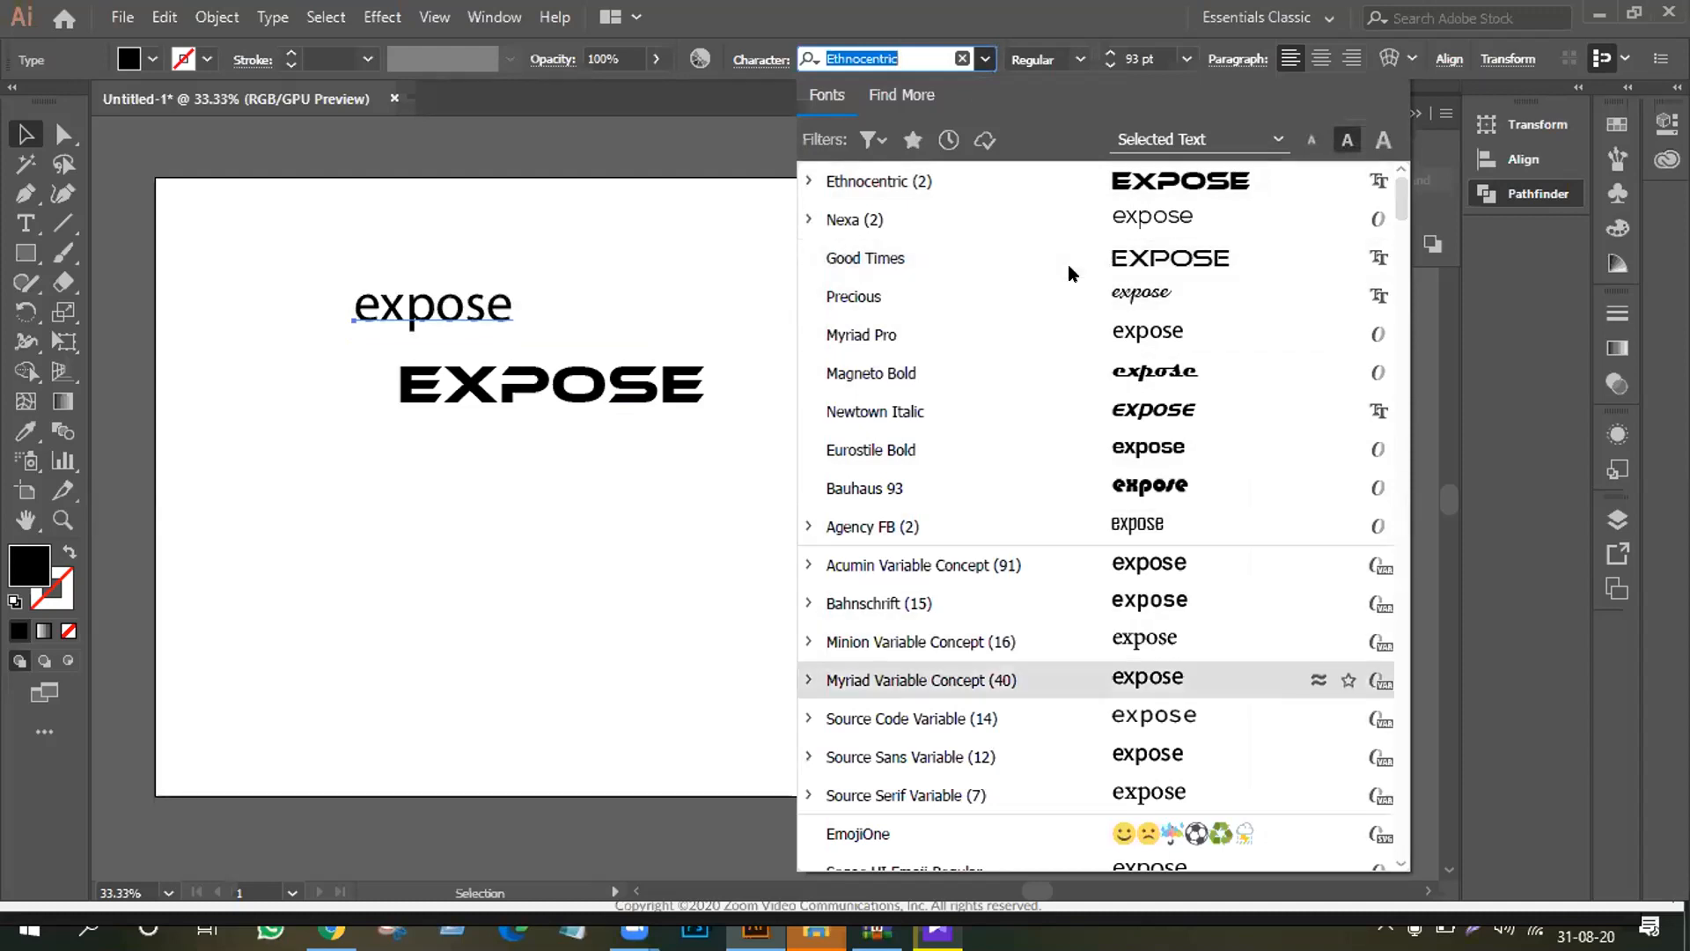
key("Down")
key("Down")
key("Down")
key("Down")
key("Down")
key("Down")
key("Down")
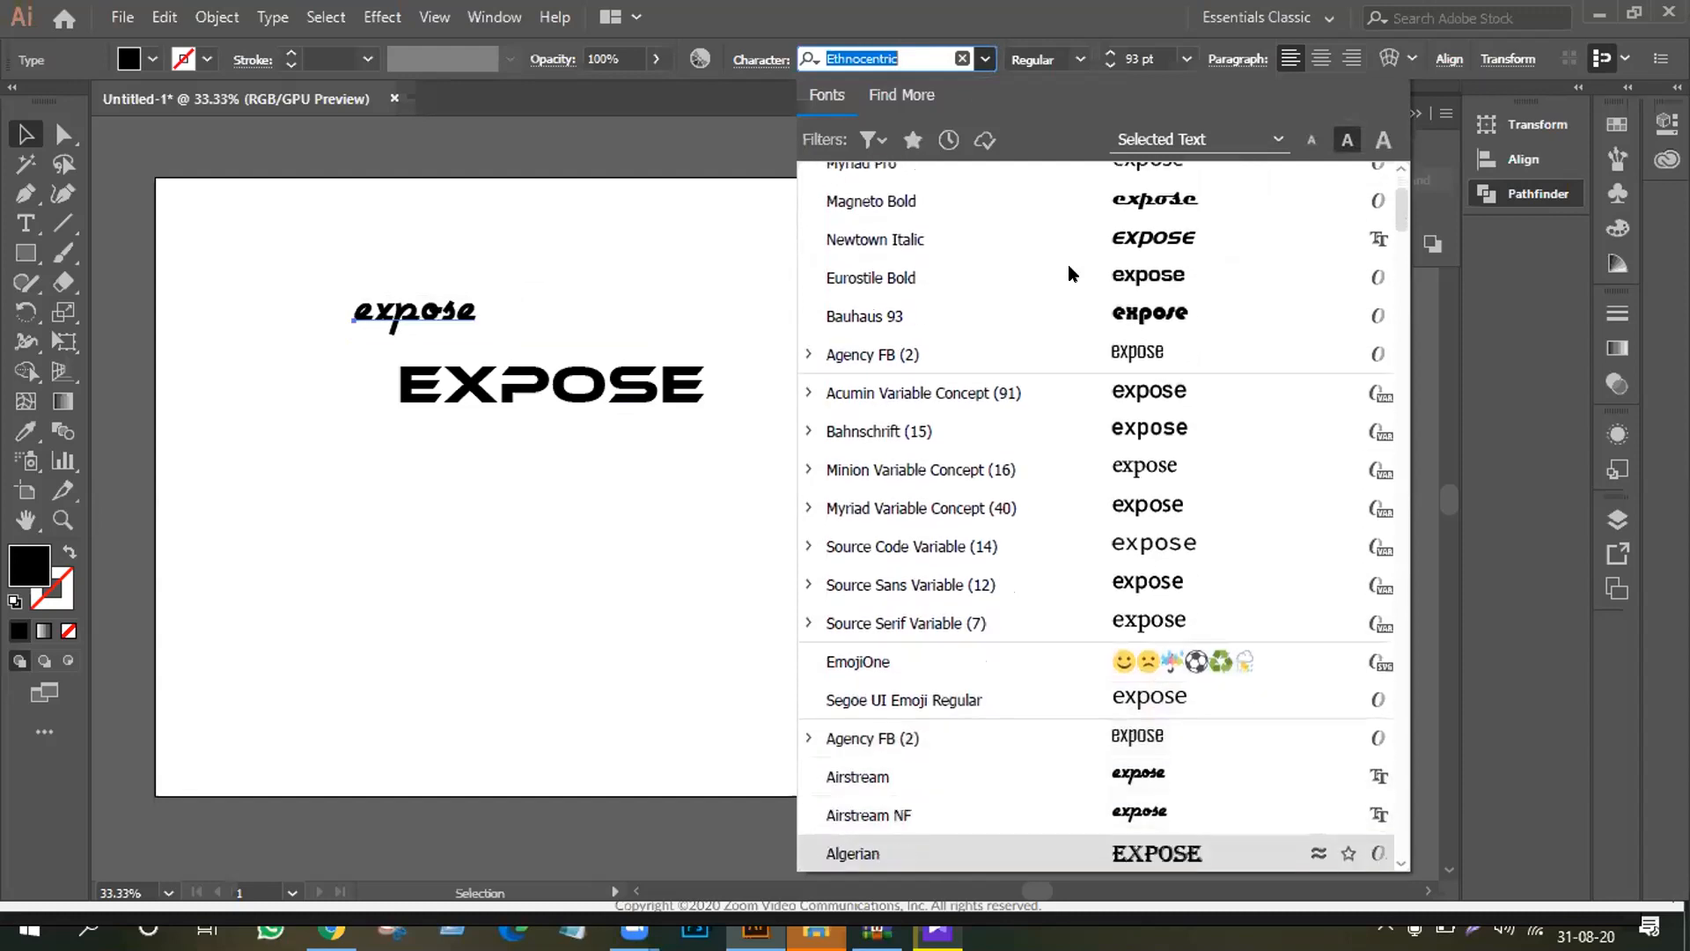
key("Down")
key("Down")
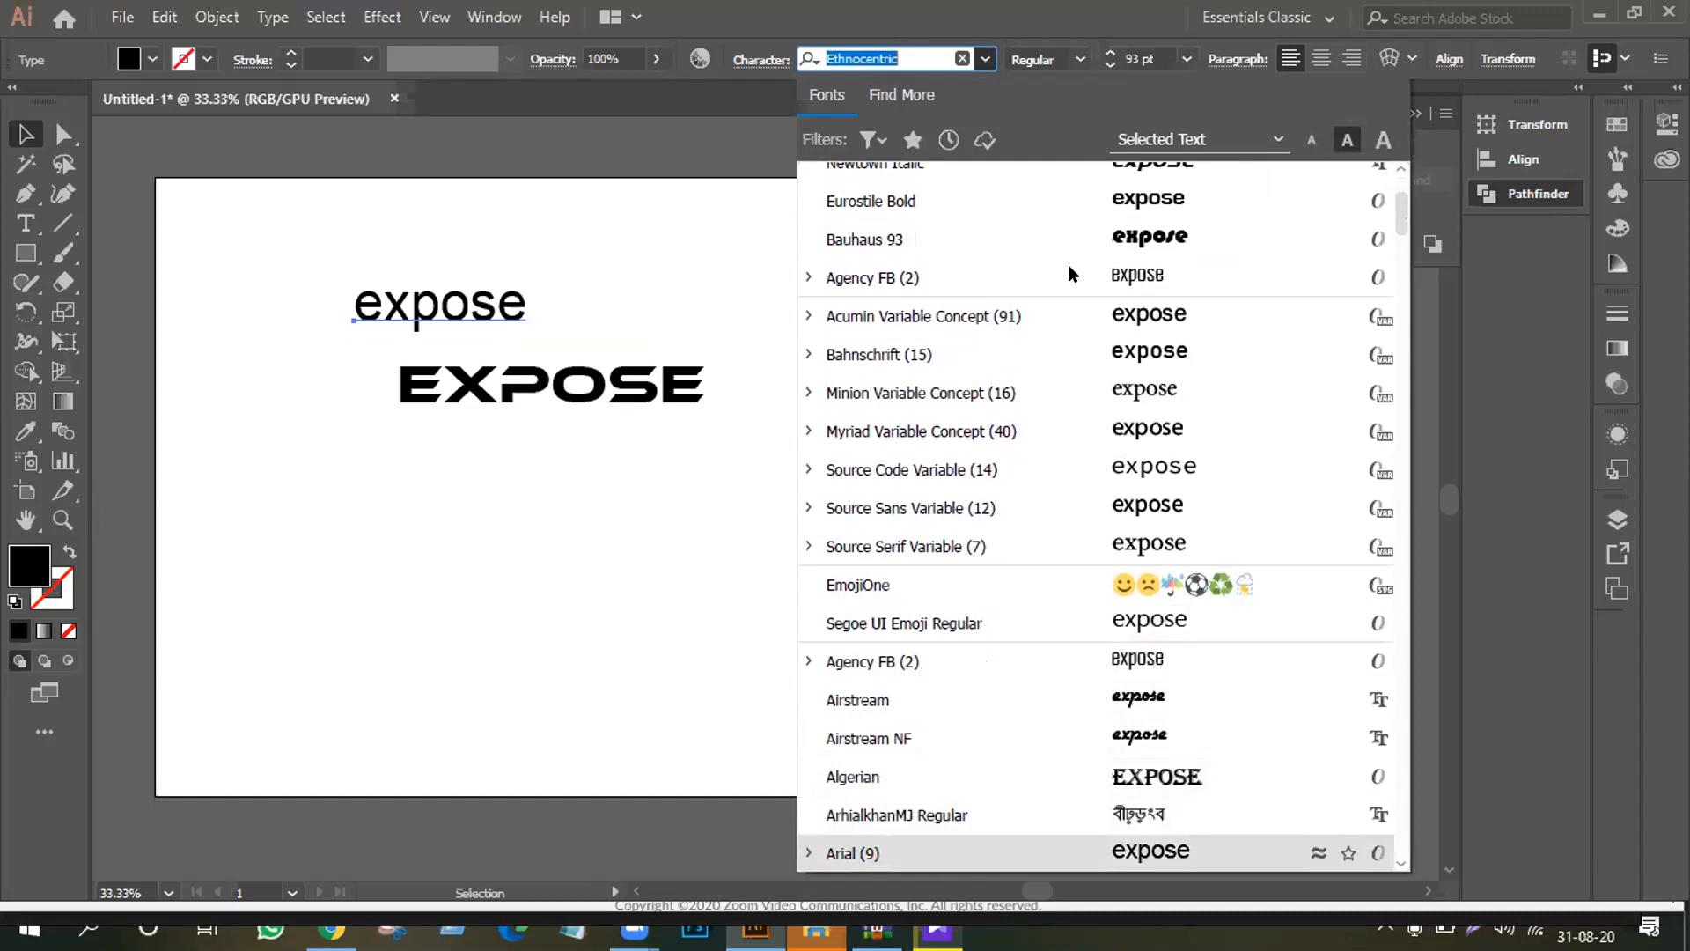
key("Down")
key("Down")
key("Down")
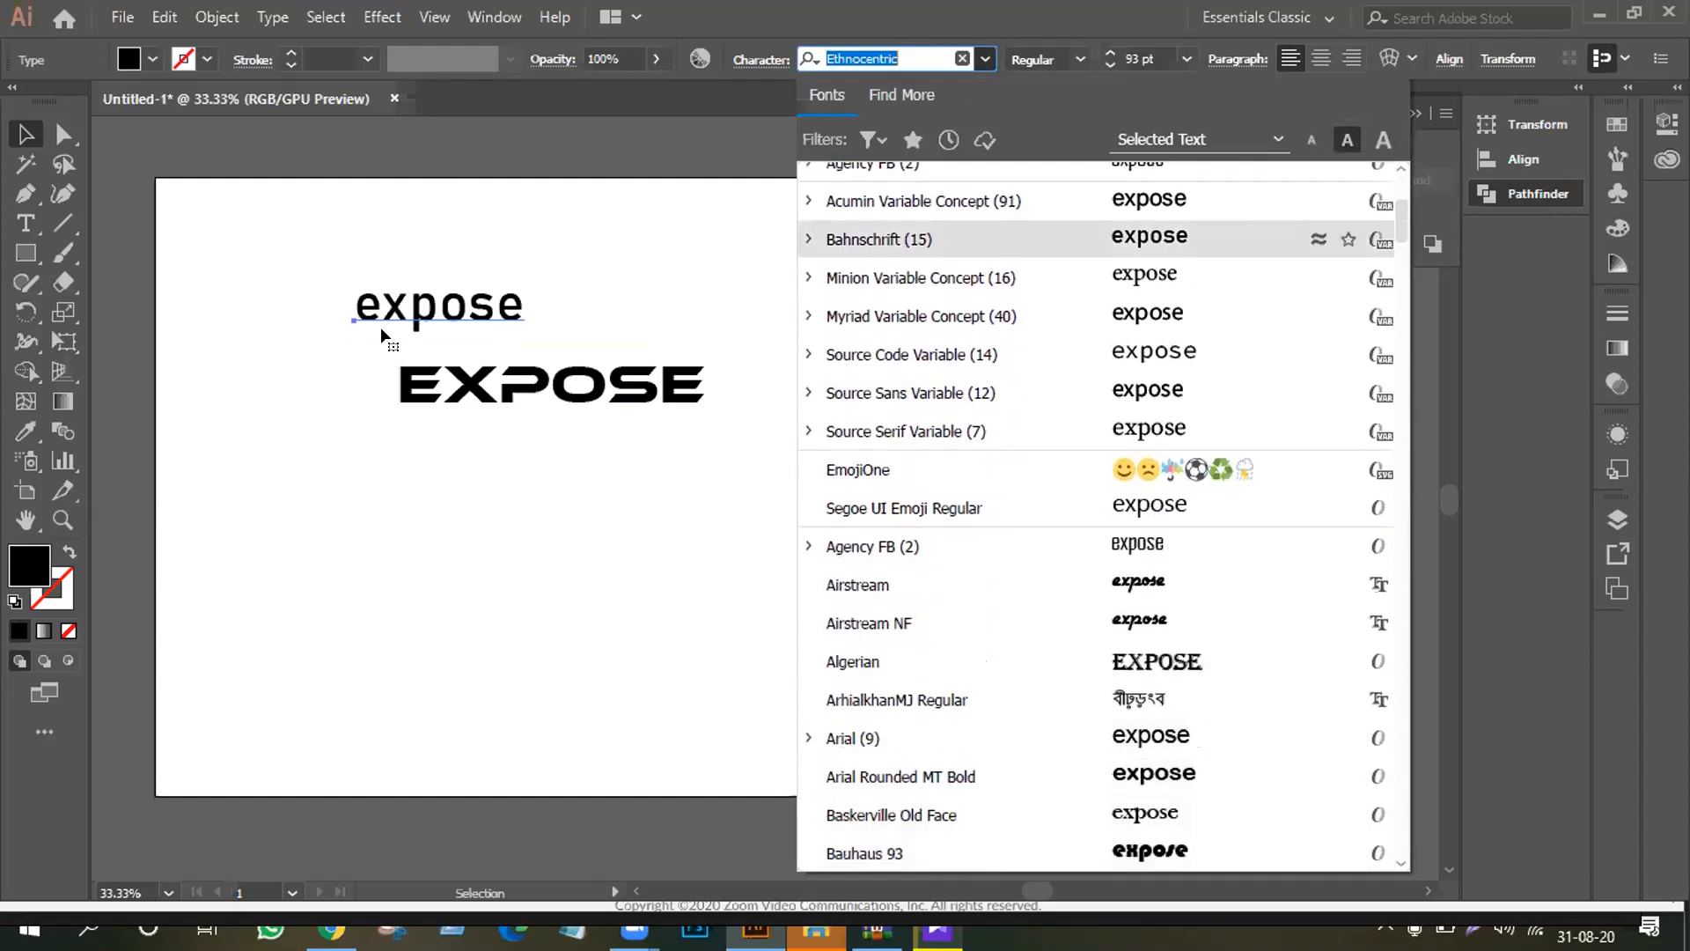
key("Down")
key("Down")
key("Down")
key("Down")
key("Down")
key("Down")
key("Down")
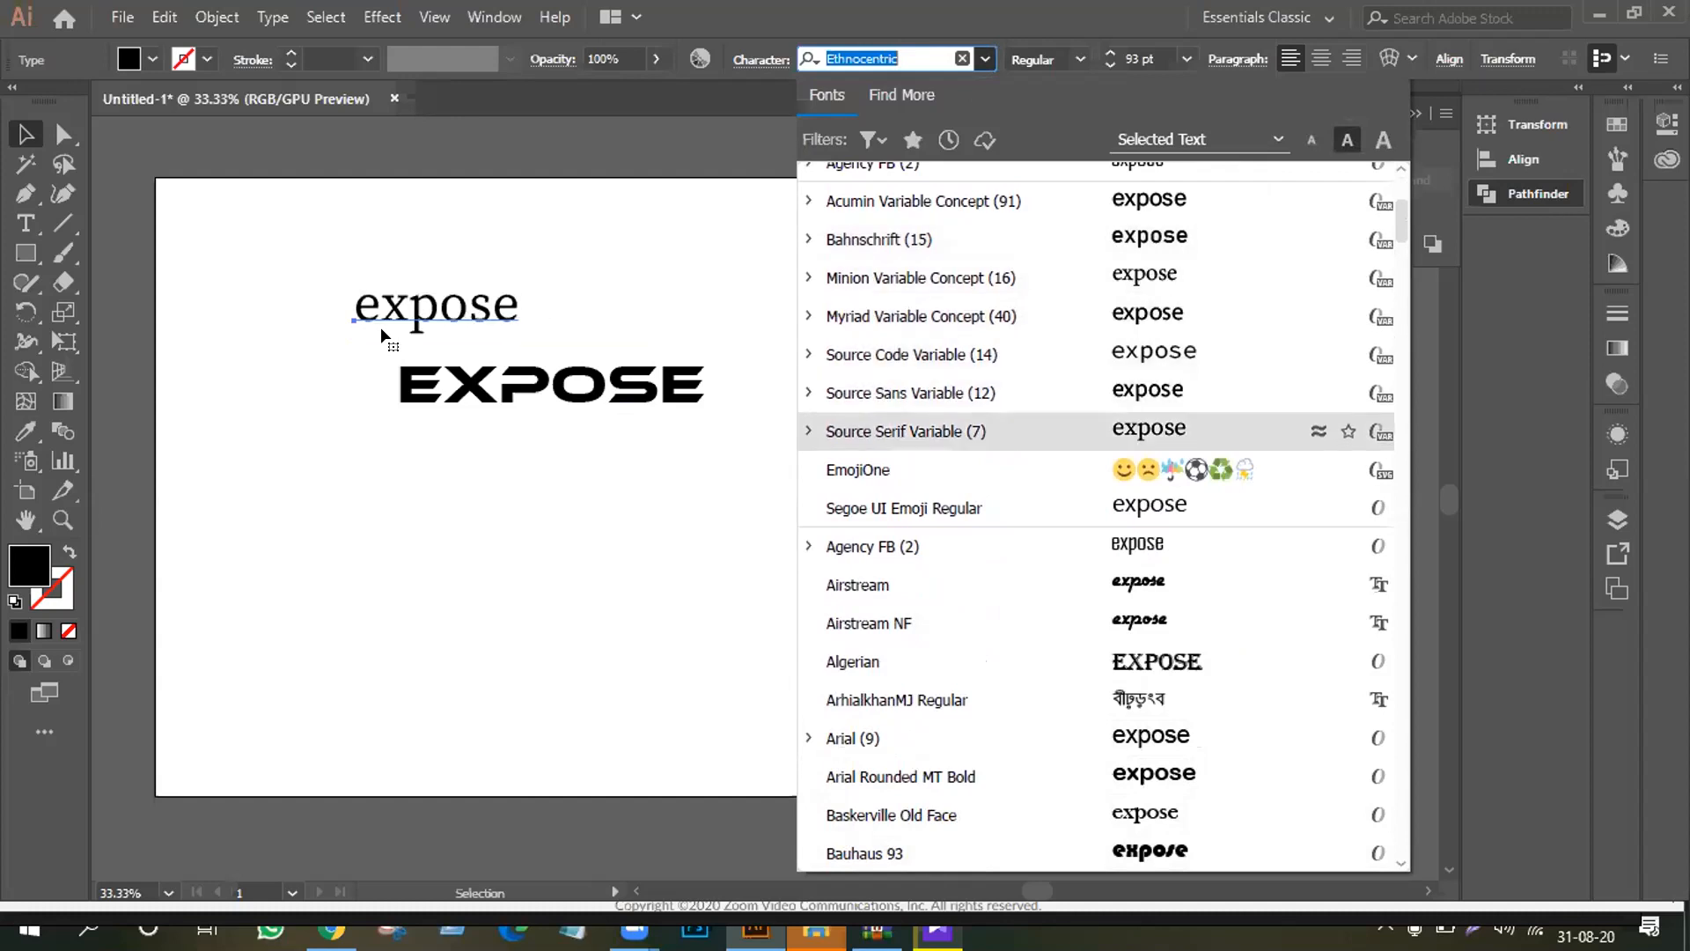
key("Down")
key("Down")
key("Down")
key("Down")
key("Down")
key("Down")
key("Down")
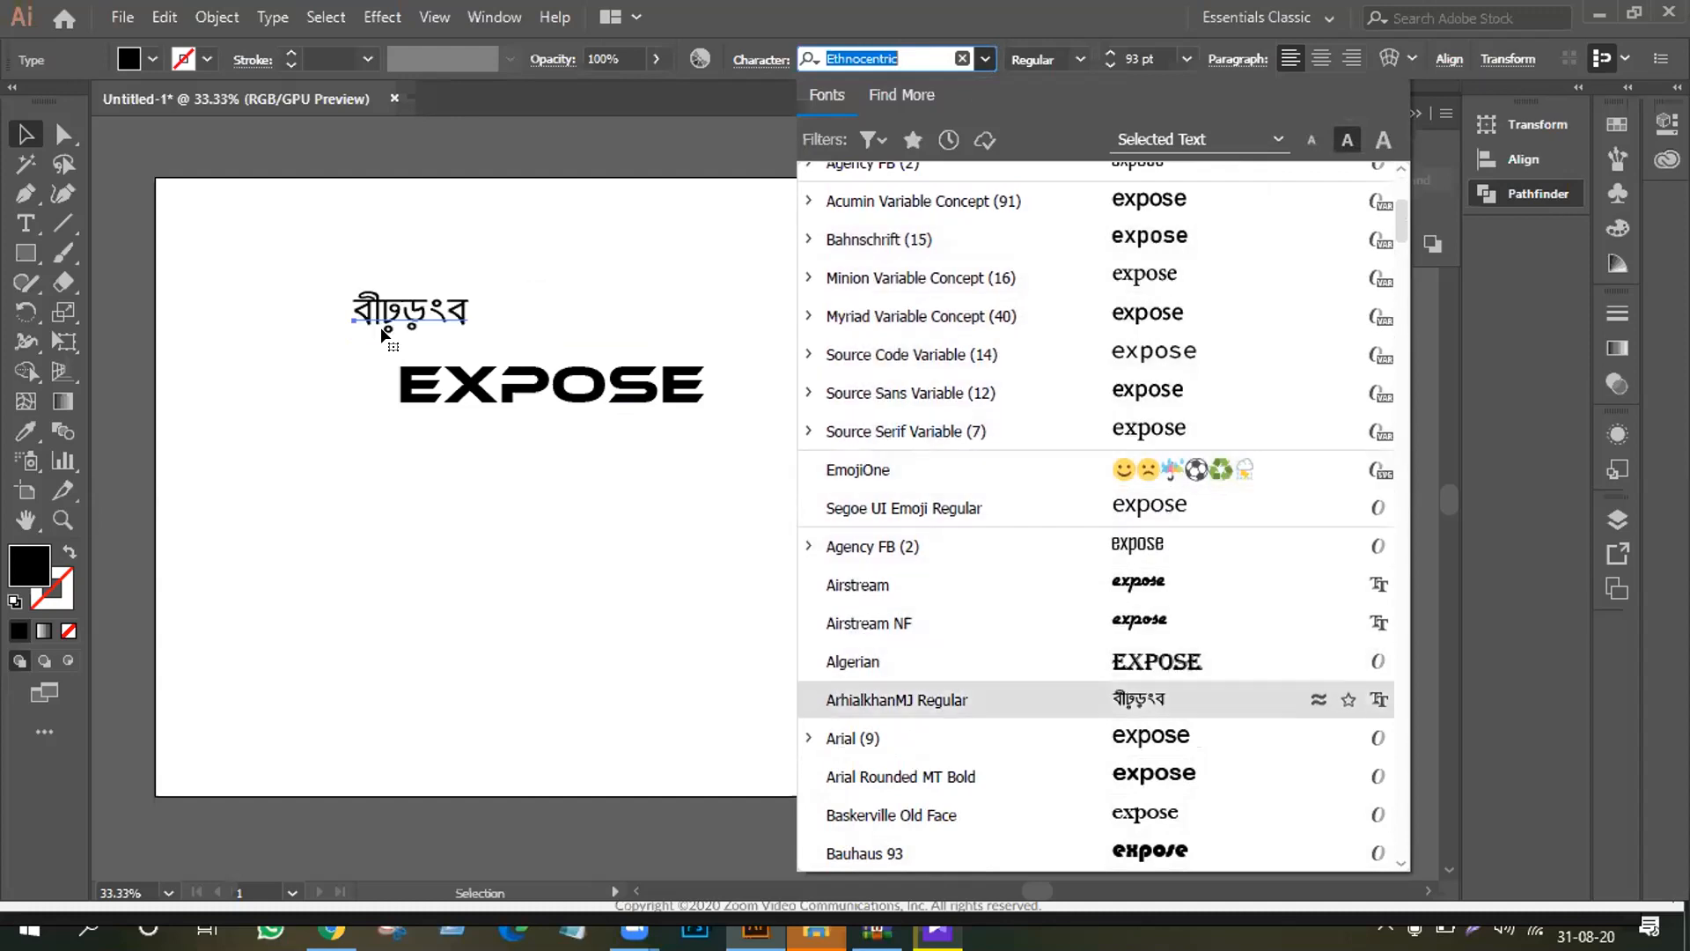
key("Down")
key("Down")
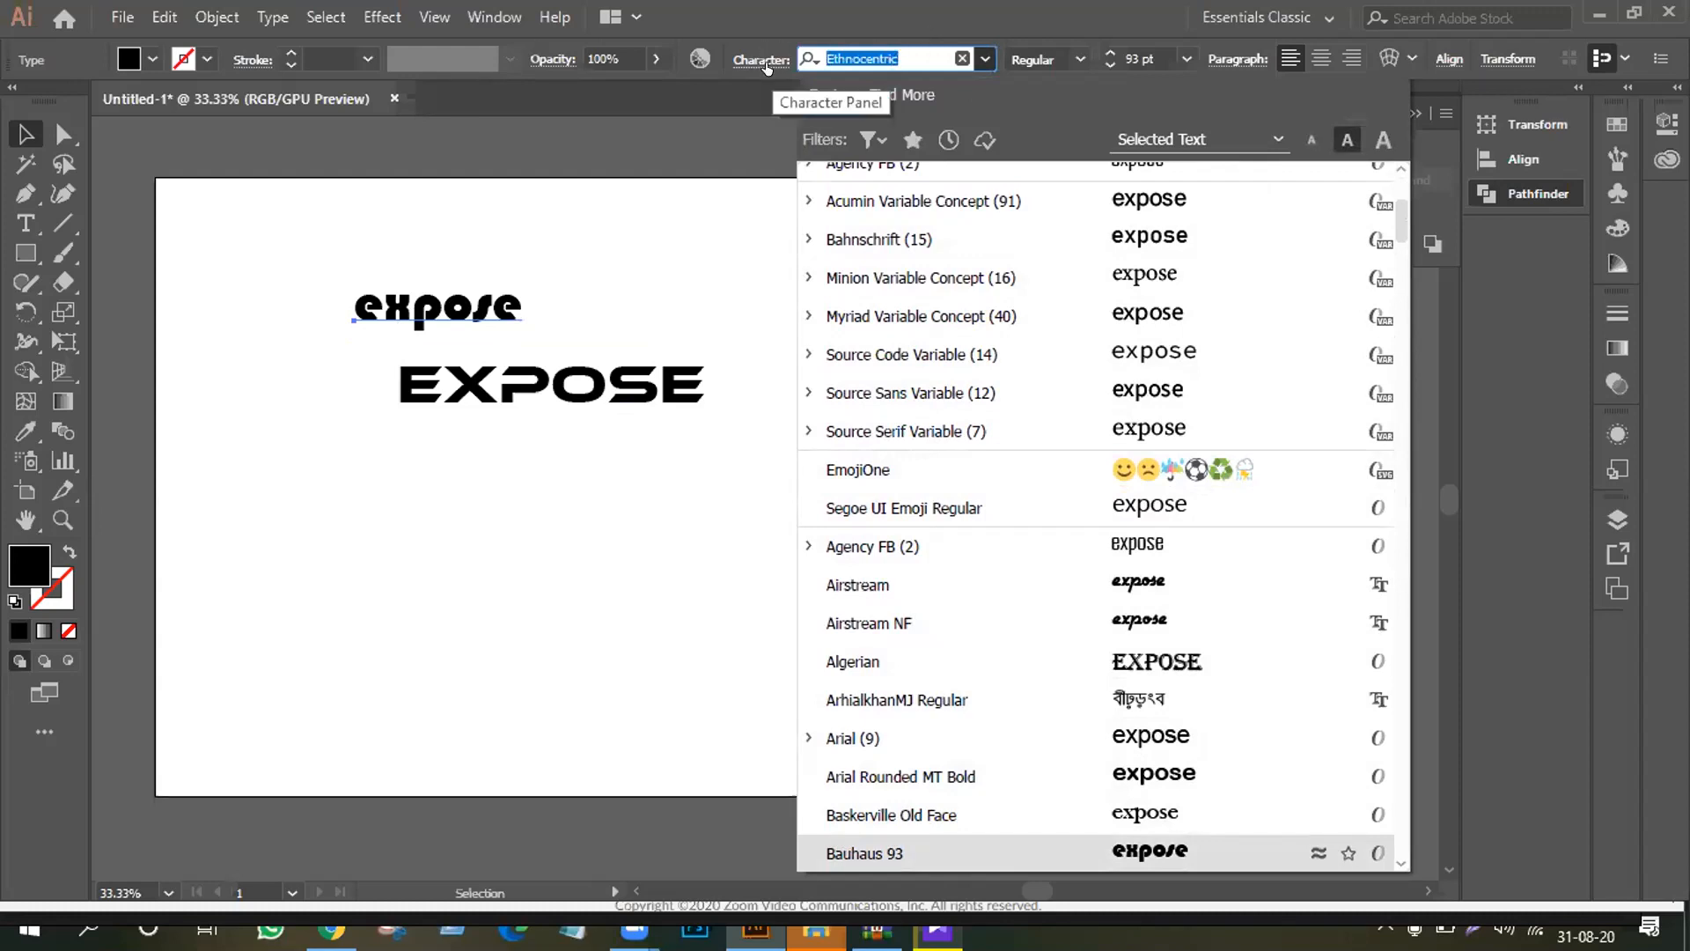
Step: Set the duplicated text's font to Nexa Bold and change its case to UPPERCASE
type("nex")
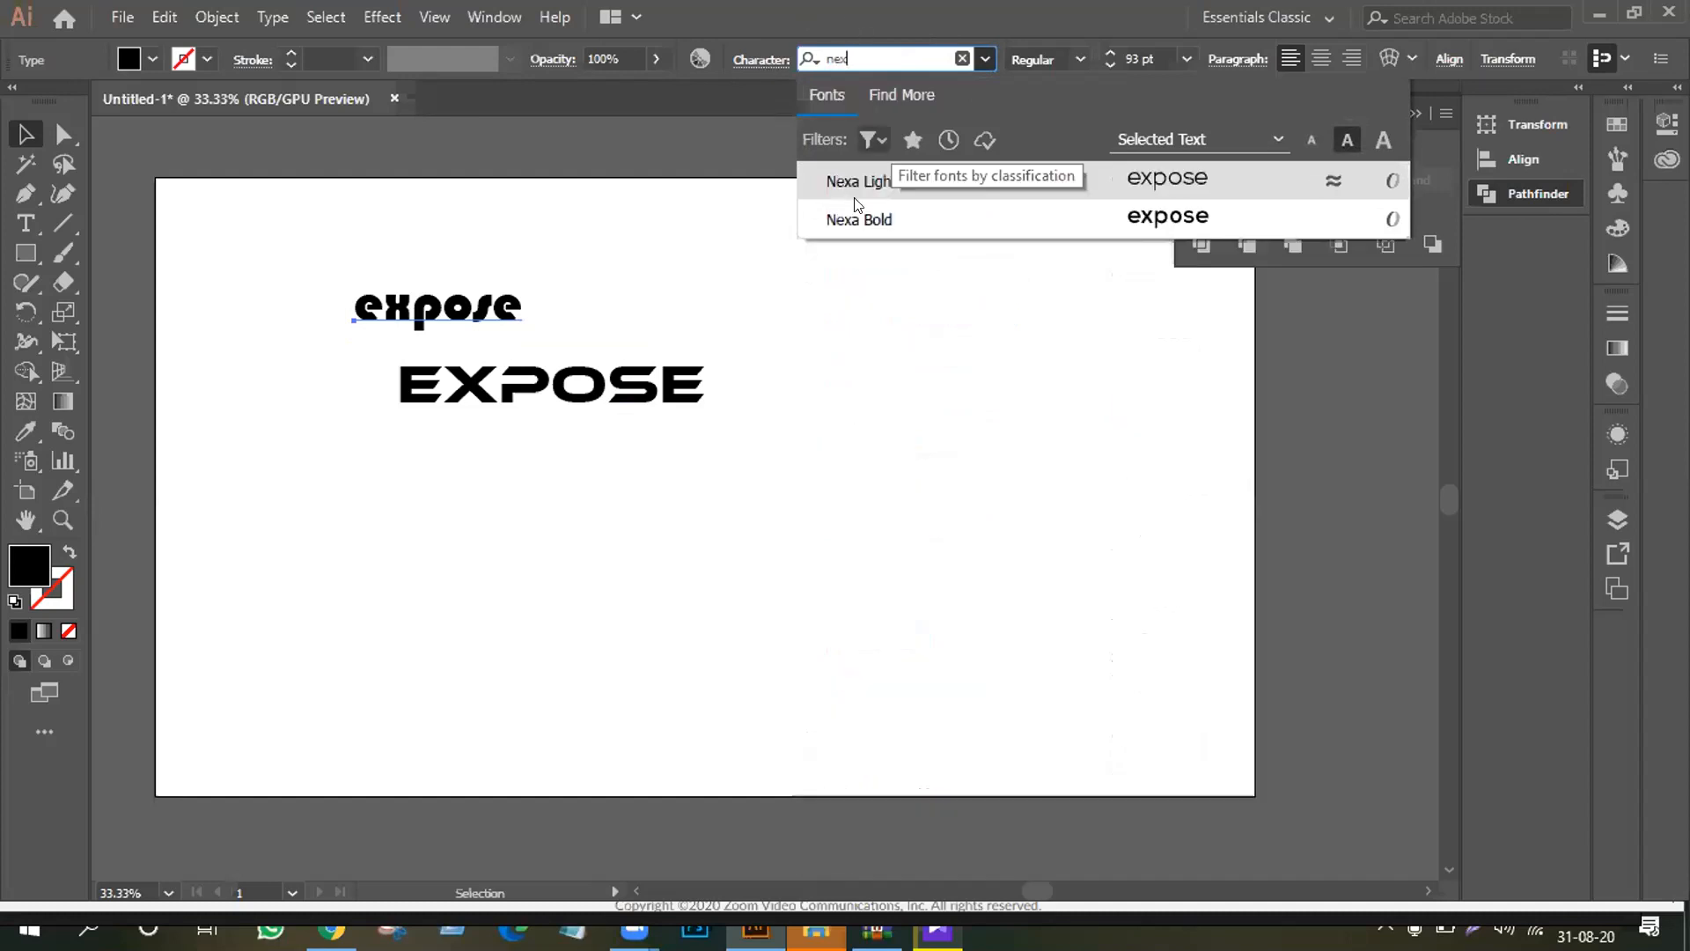
left_click(852, 215)
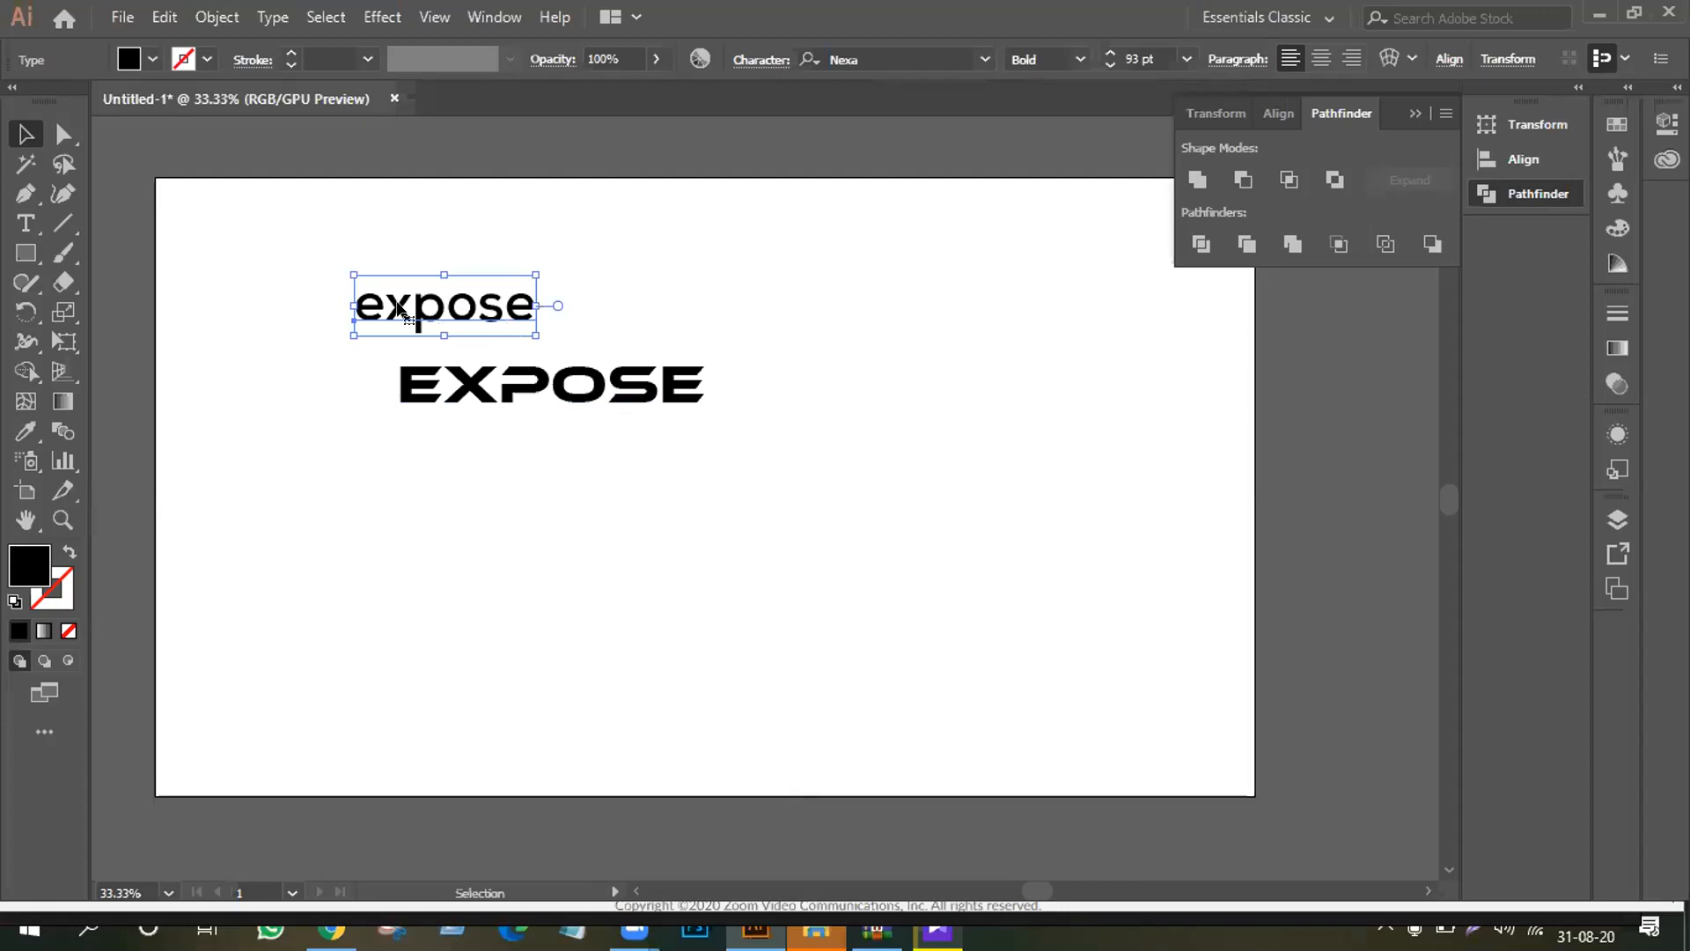
left_click(270, 17)
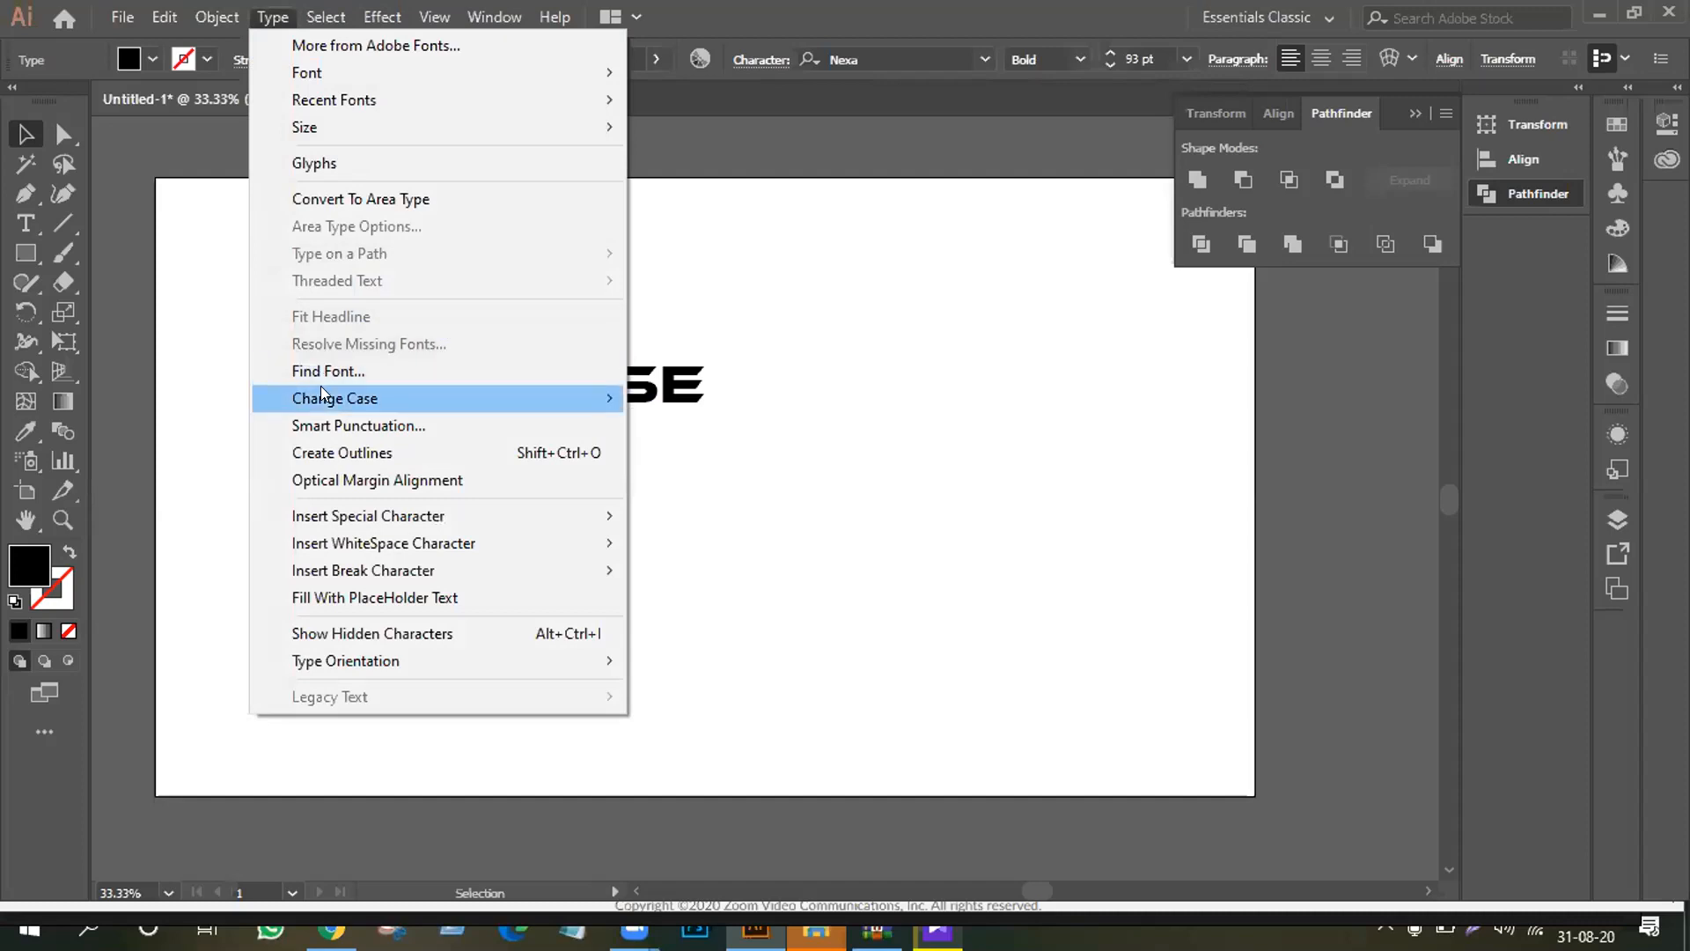
mouse_move(321, 387)
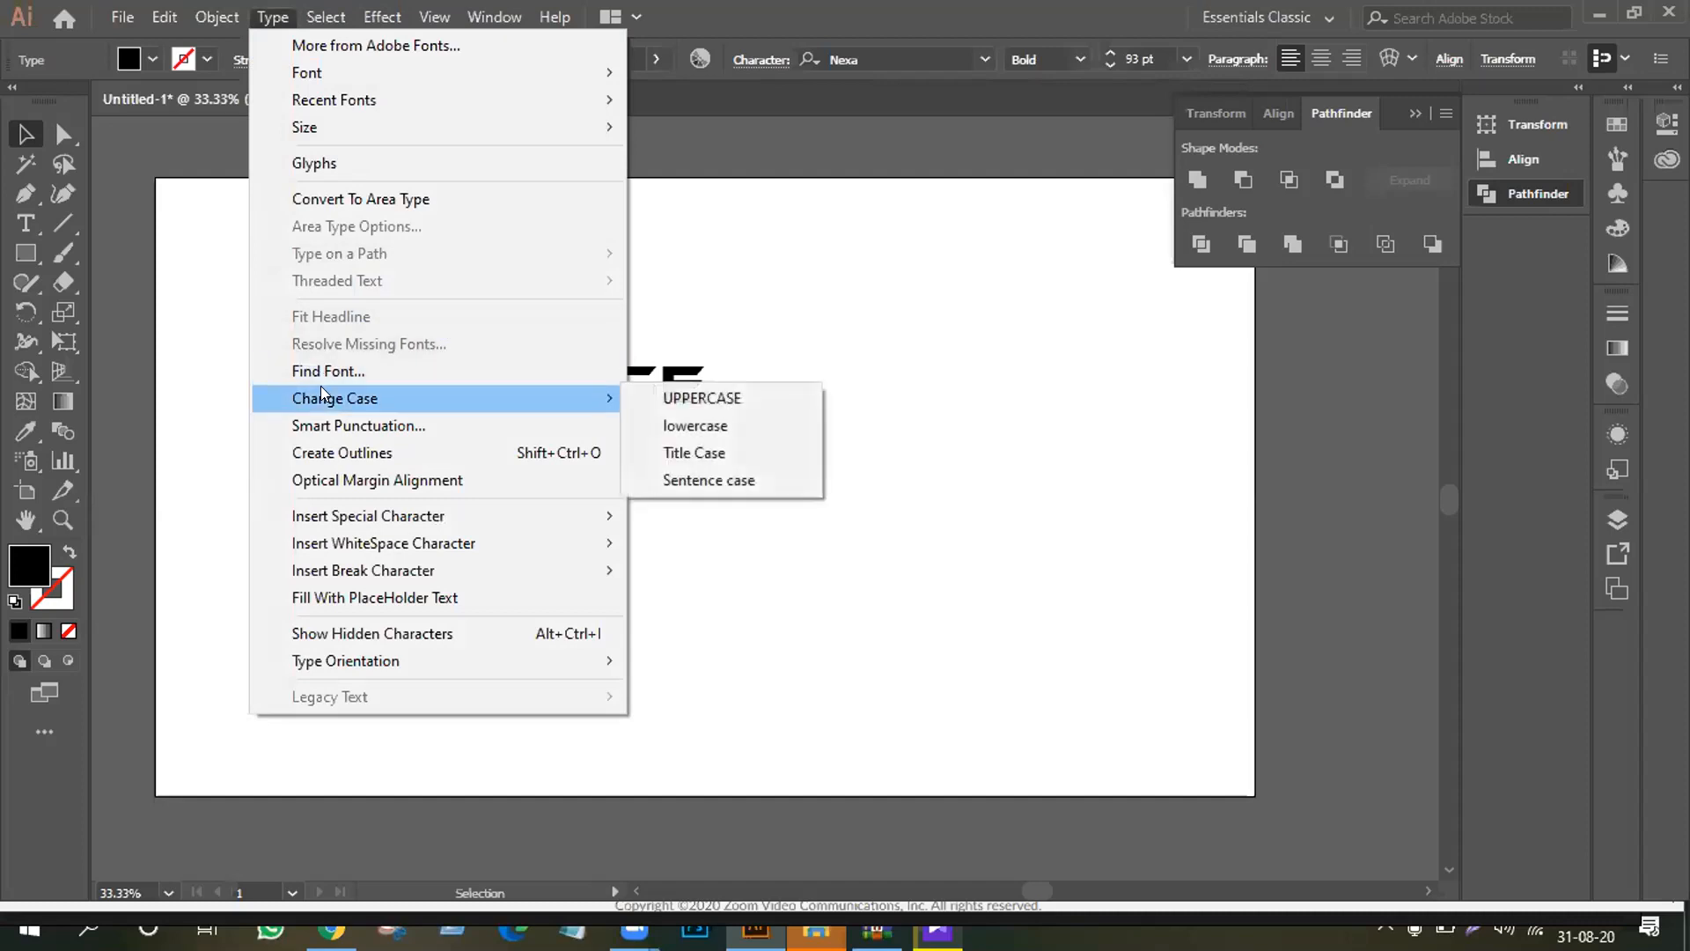
left_click(704, 398)
left_click(616, 516)
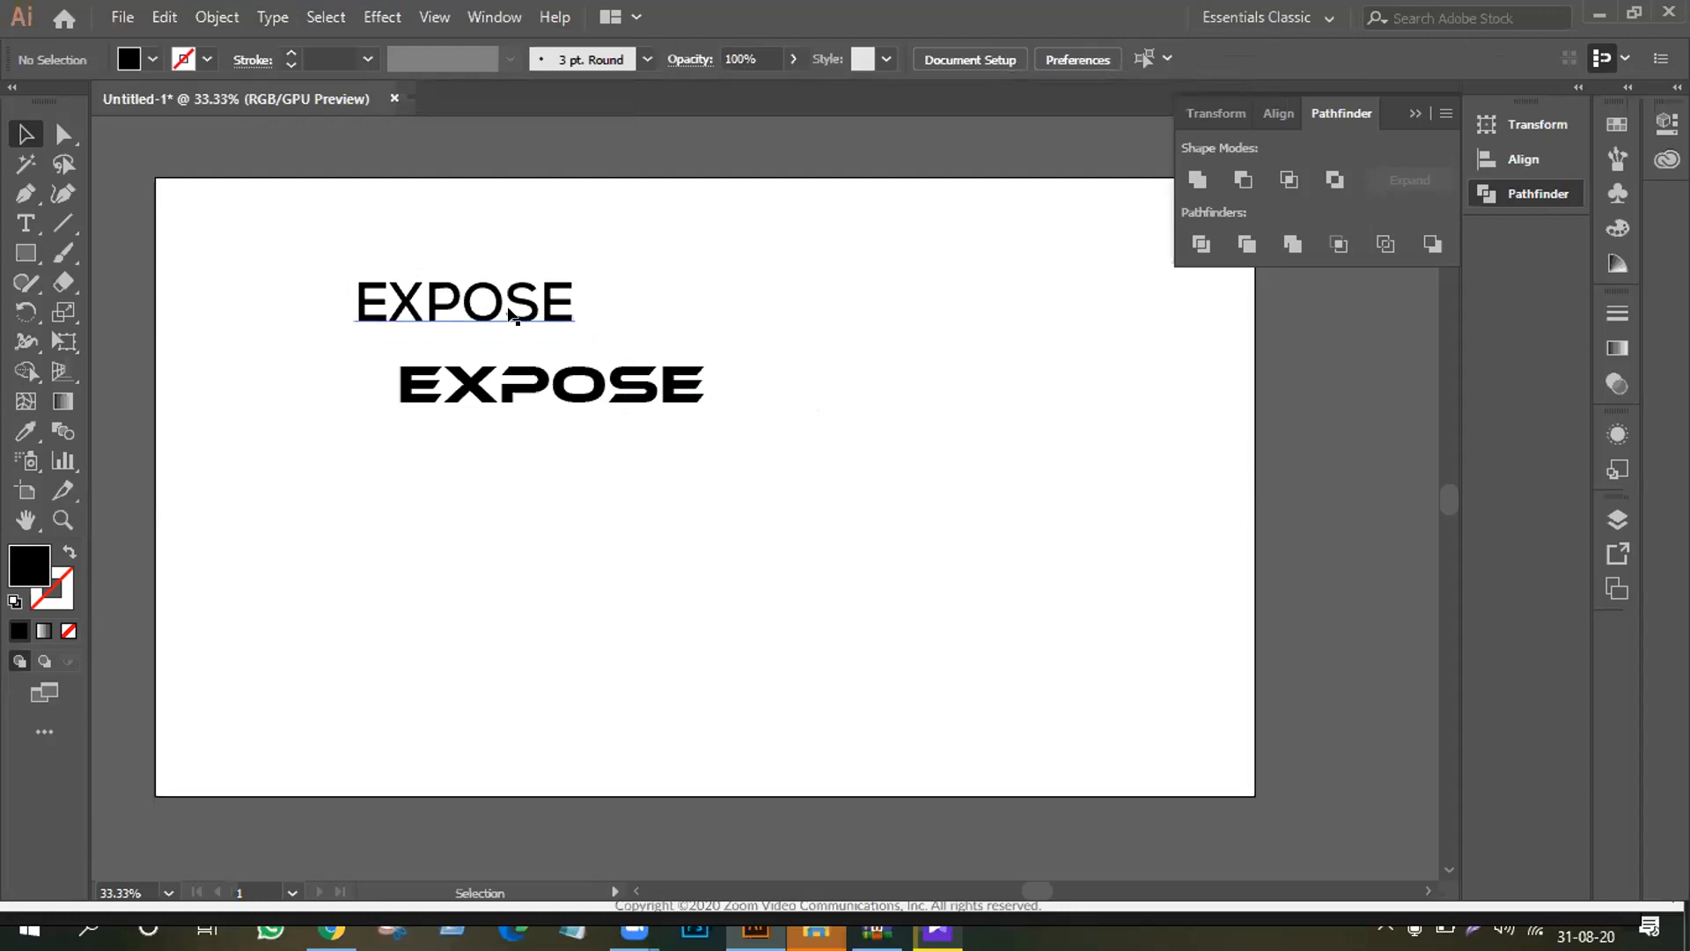
Step: Duplicate the Nexa EXPOSE near the artboard's lower edge and move the Ethnocentric EXPOSE above the original Nexa text
left_click_drag(511, 315, 469, 651)
left_click_drag(485, 394, 376, 215)
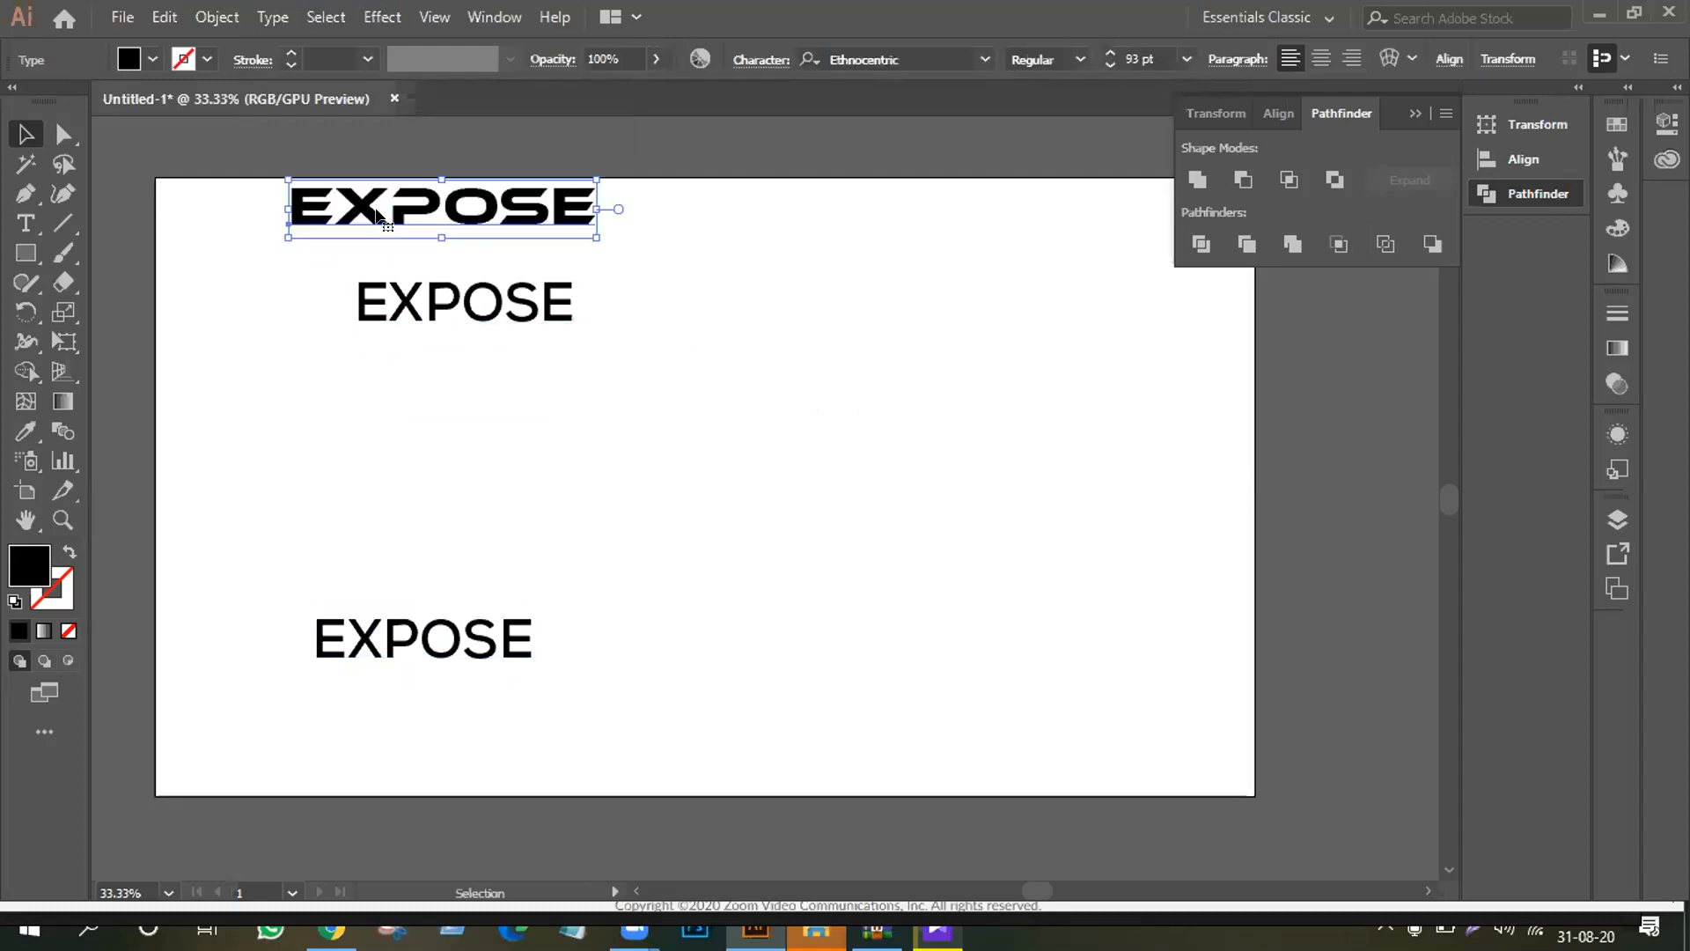
Step: Move the upper Nexa EXPOSE beneath the Ethnocentric text, leaving a wide gap between the two words
left_click(613, 454)
left_click_drag(448, 314, 399, 256)
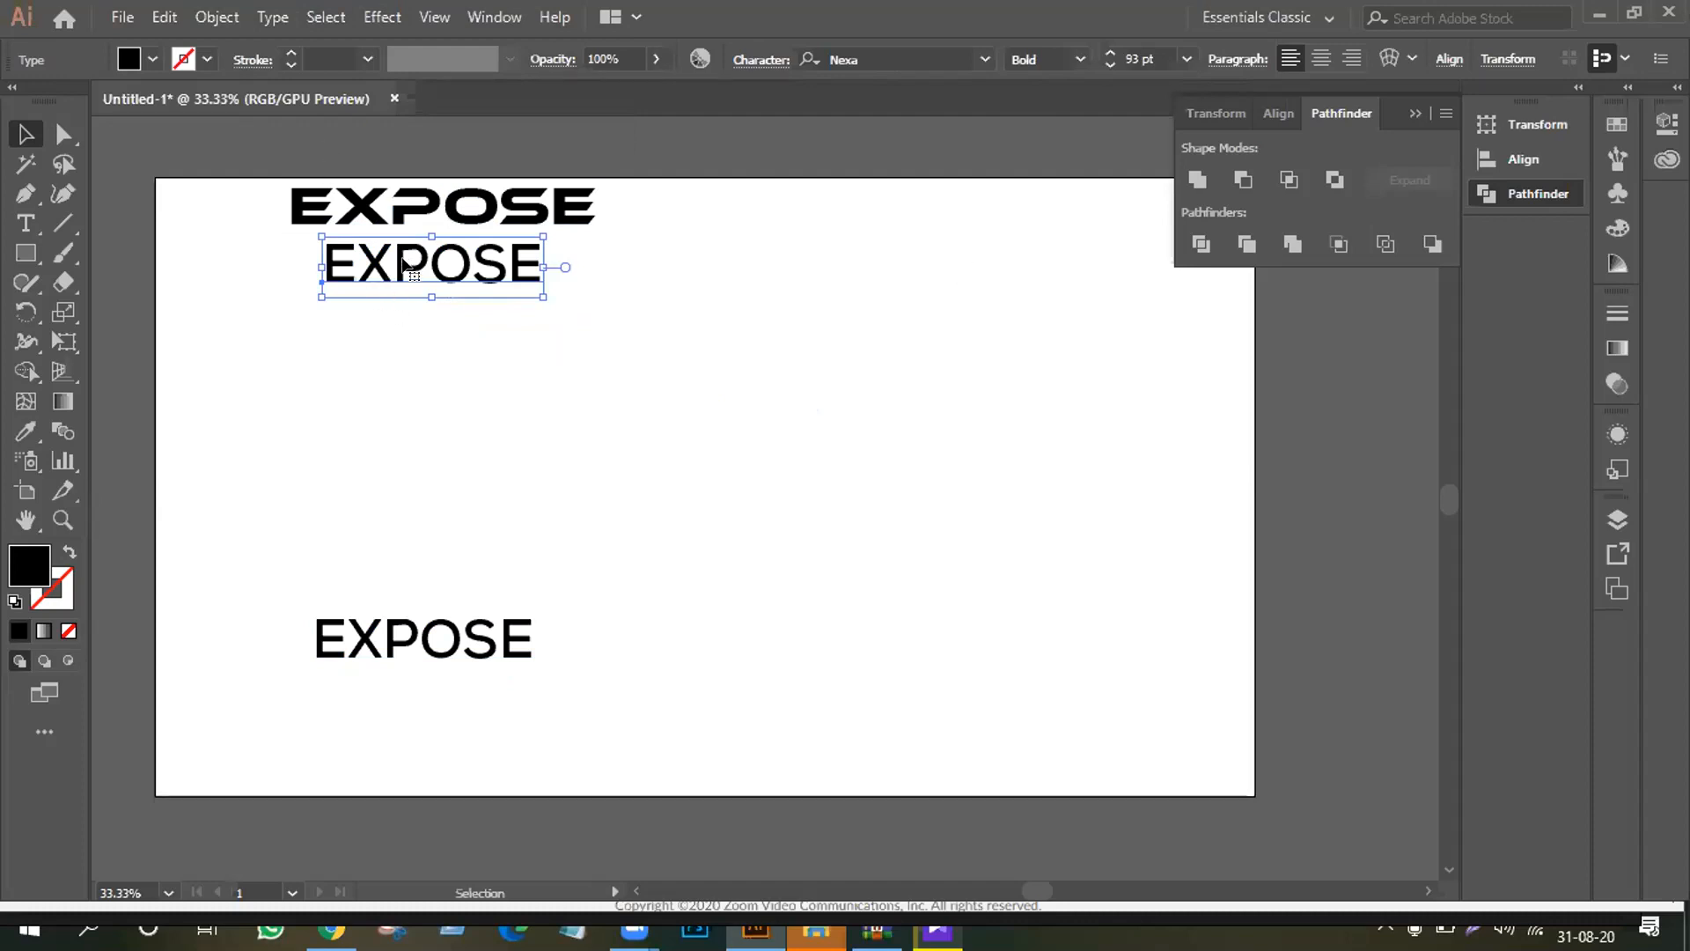
left_click_drag(399, 265, 399, 385)
left_click(379, 528)
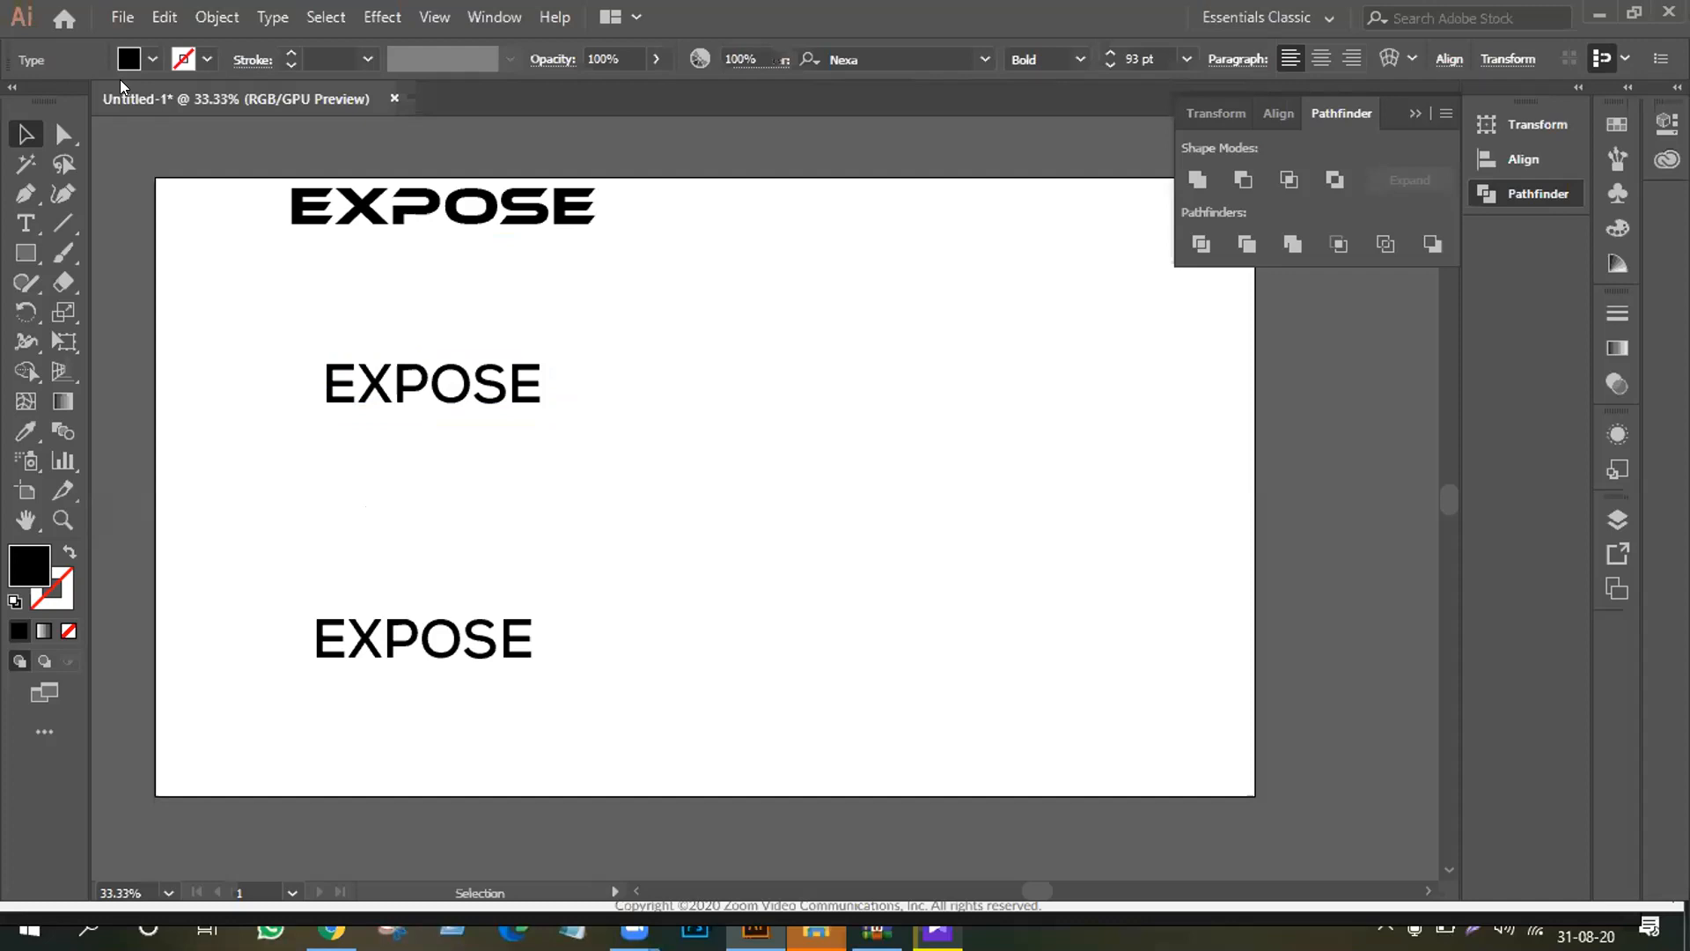
Step: Set the tracking of the upper Nexa EXPOSE text to 700
left_click(64, 133)
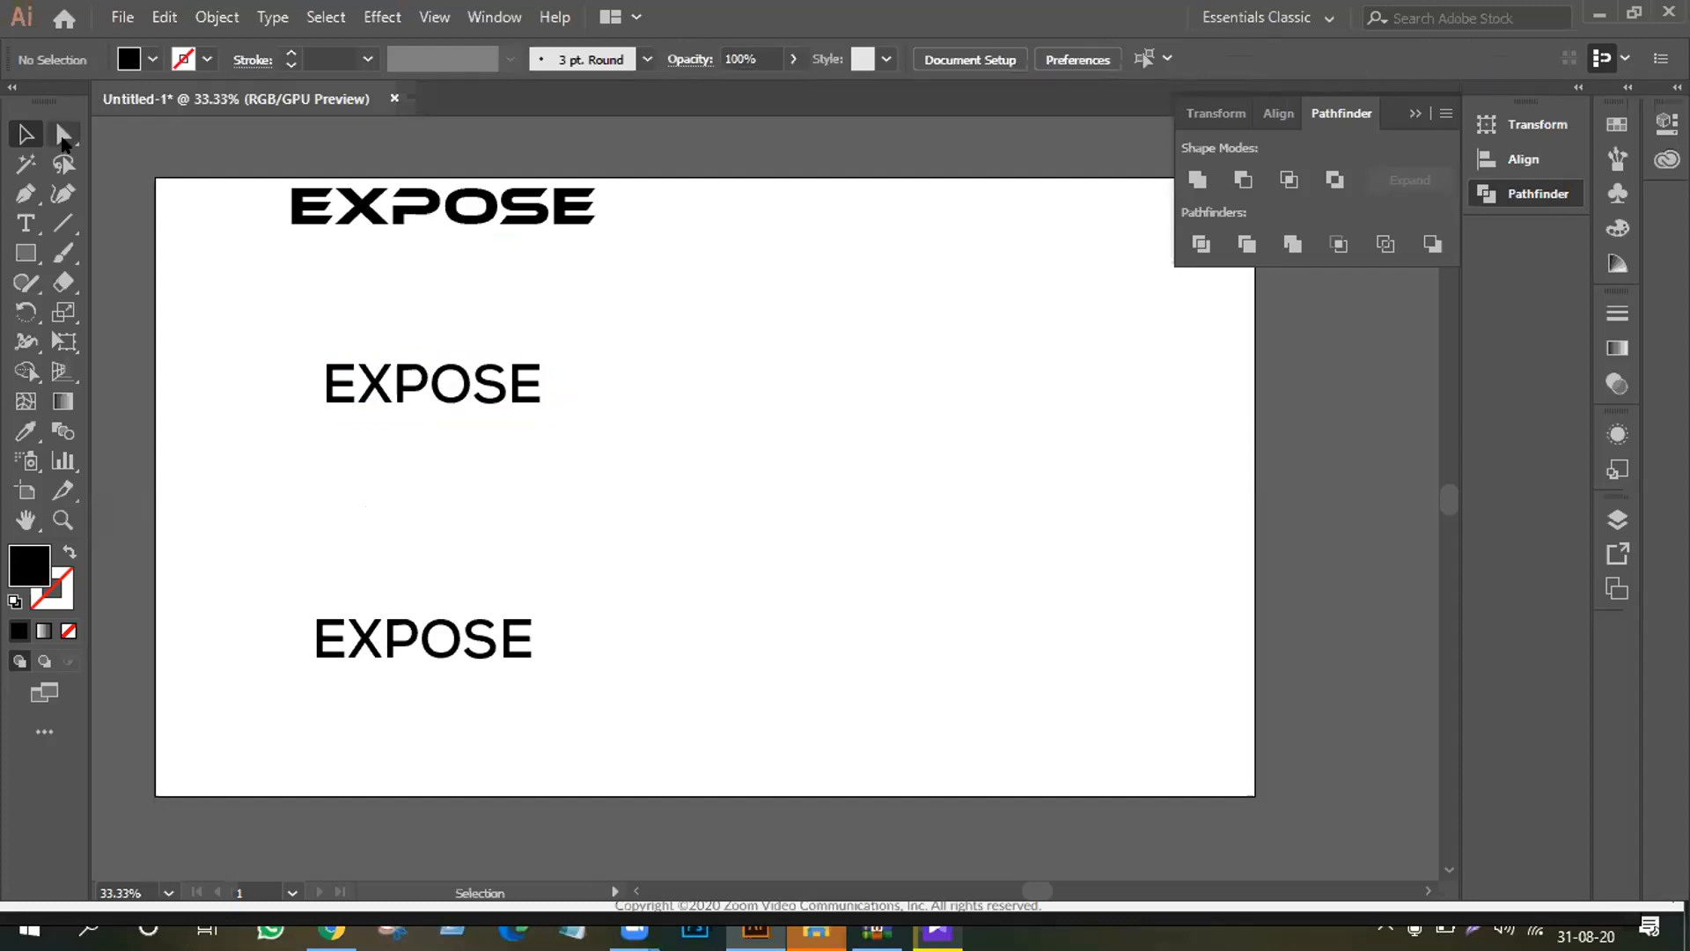
left_click(328, 388)
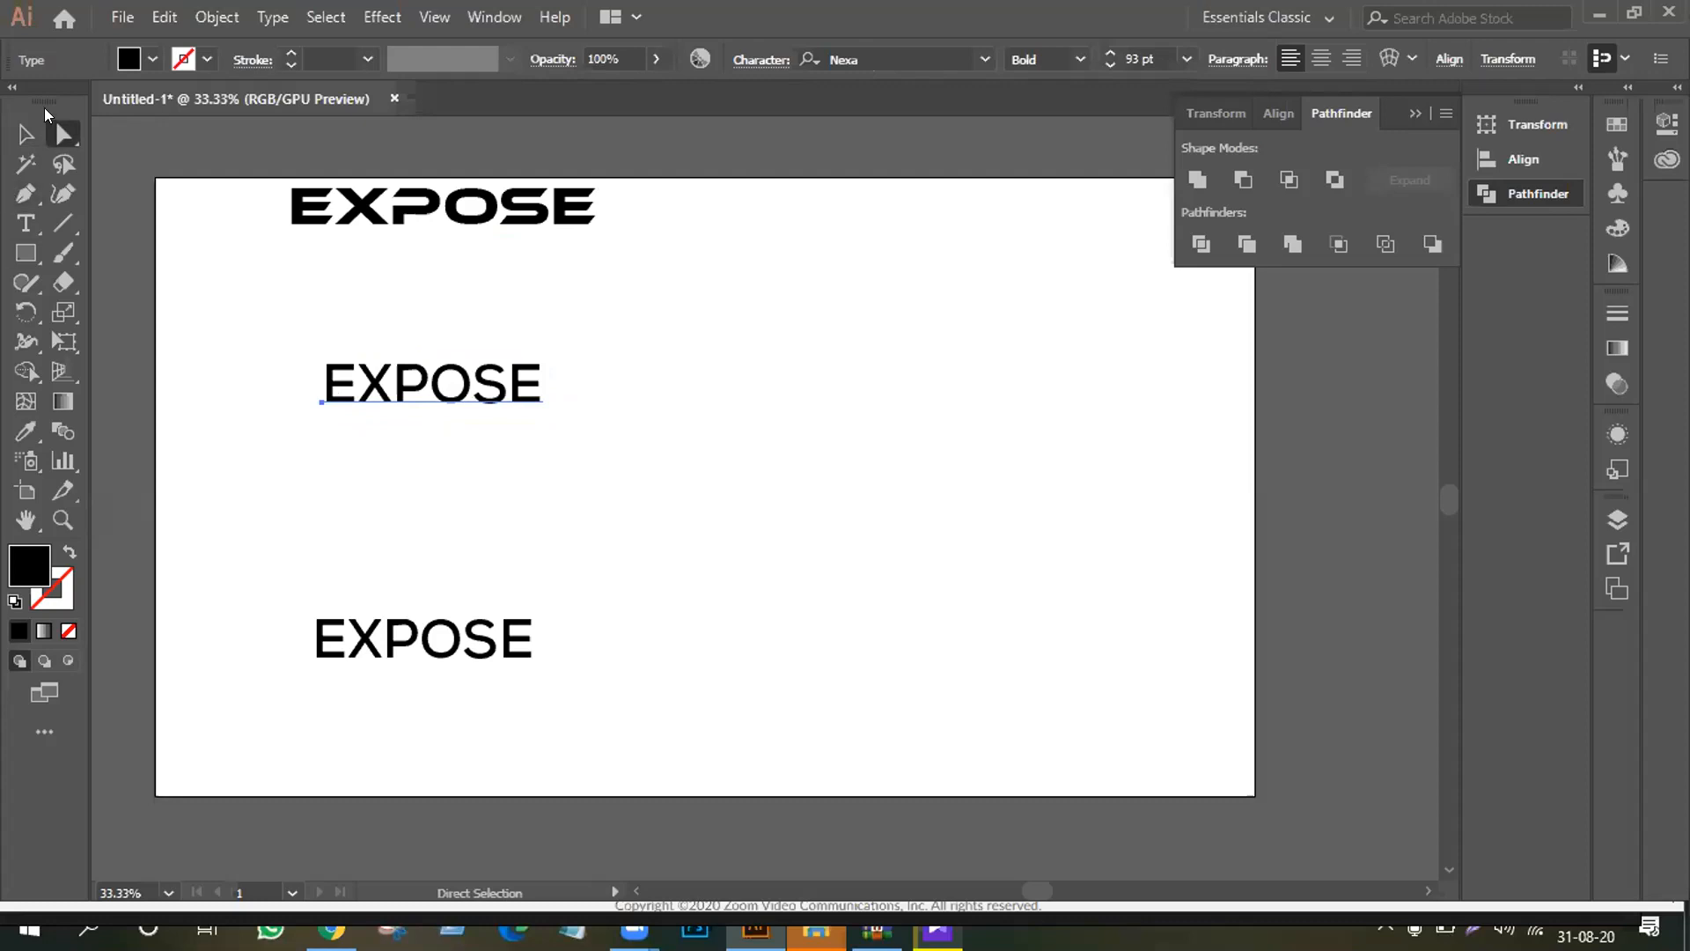
left_click(15, 132)
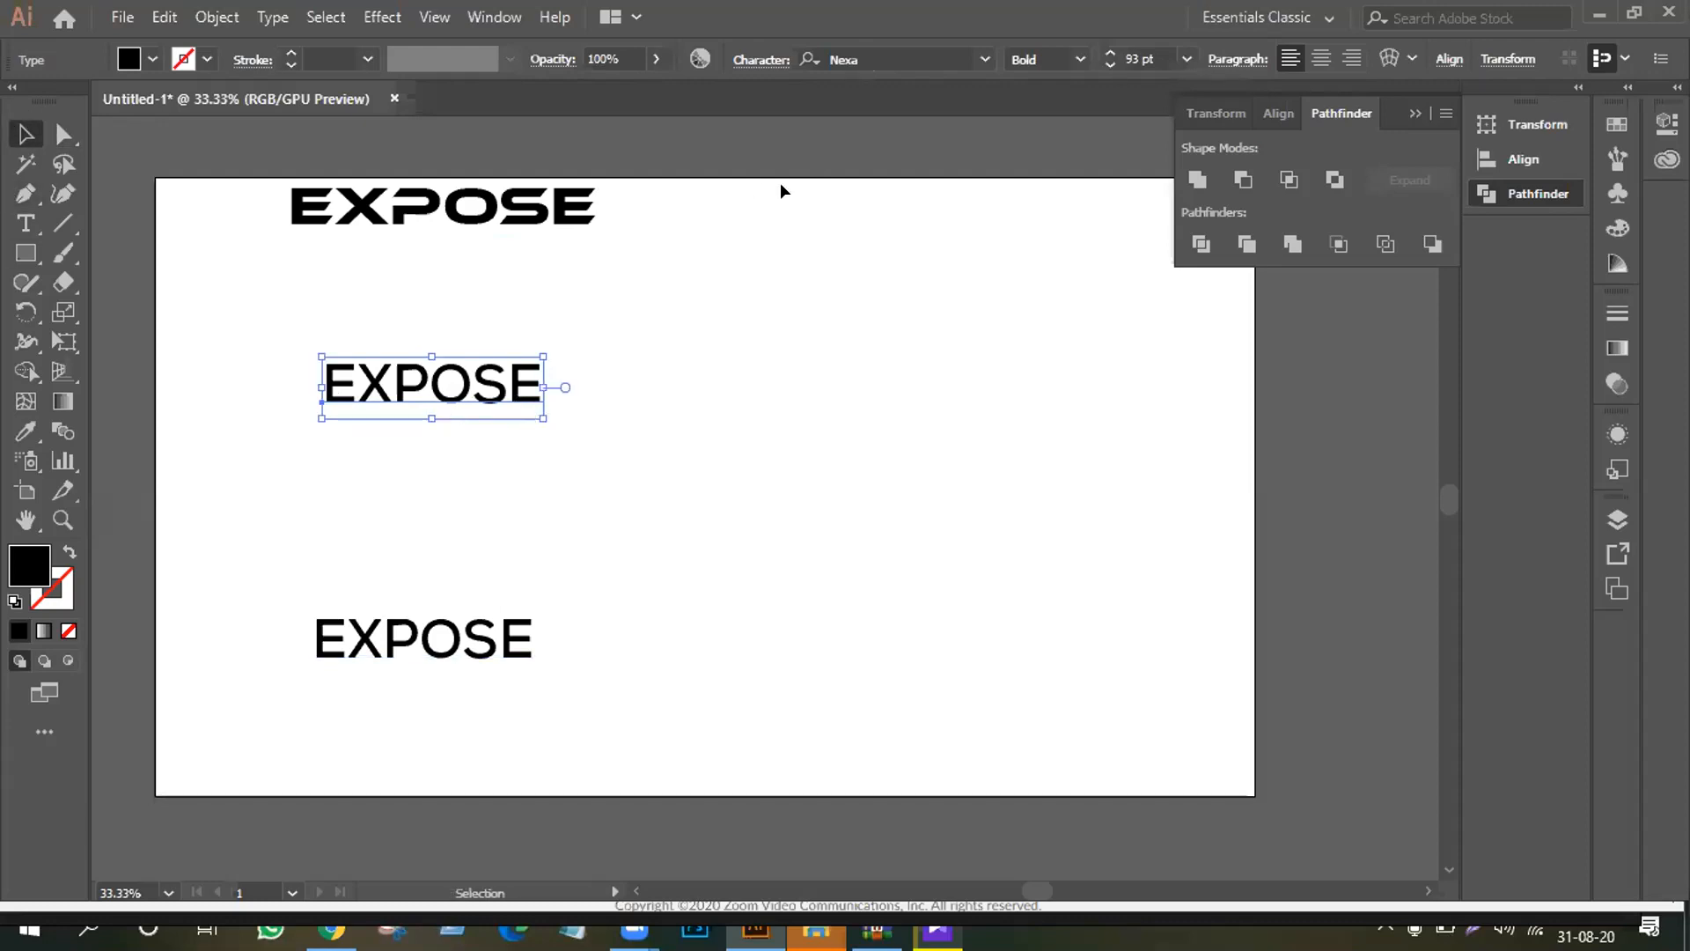
left_click(752, 60)
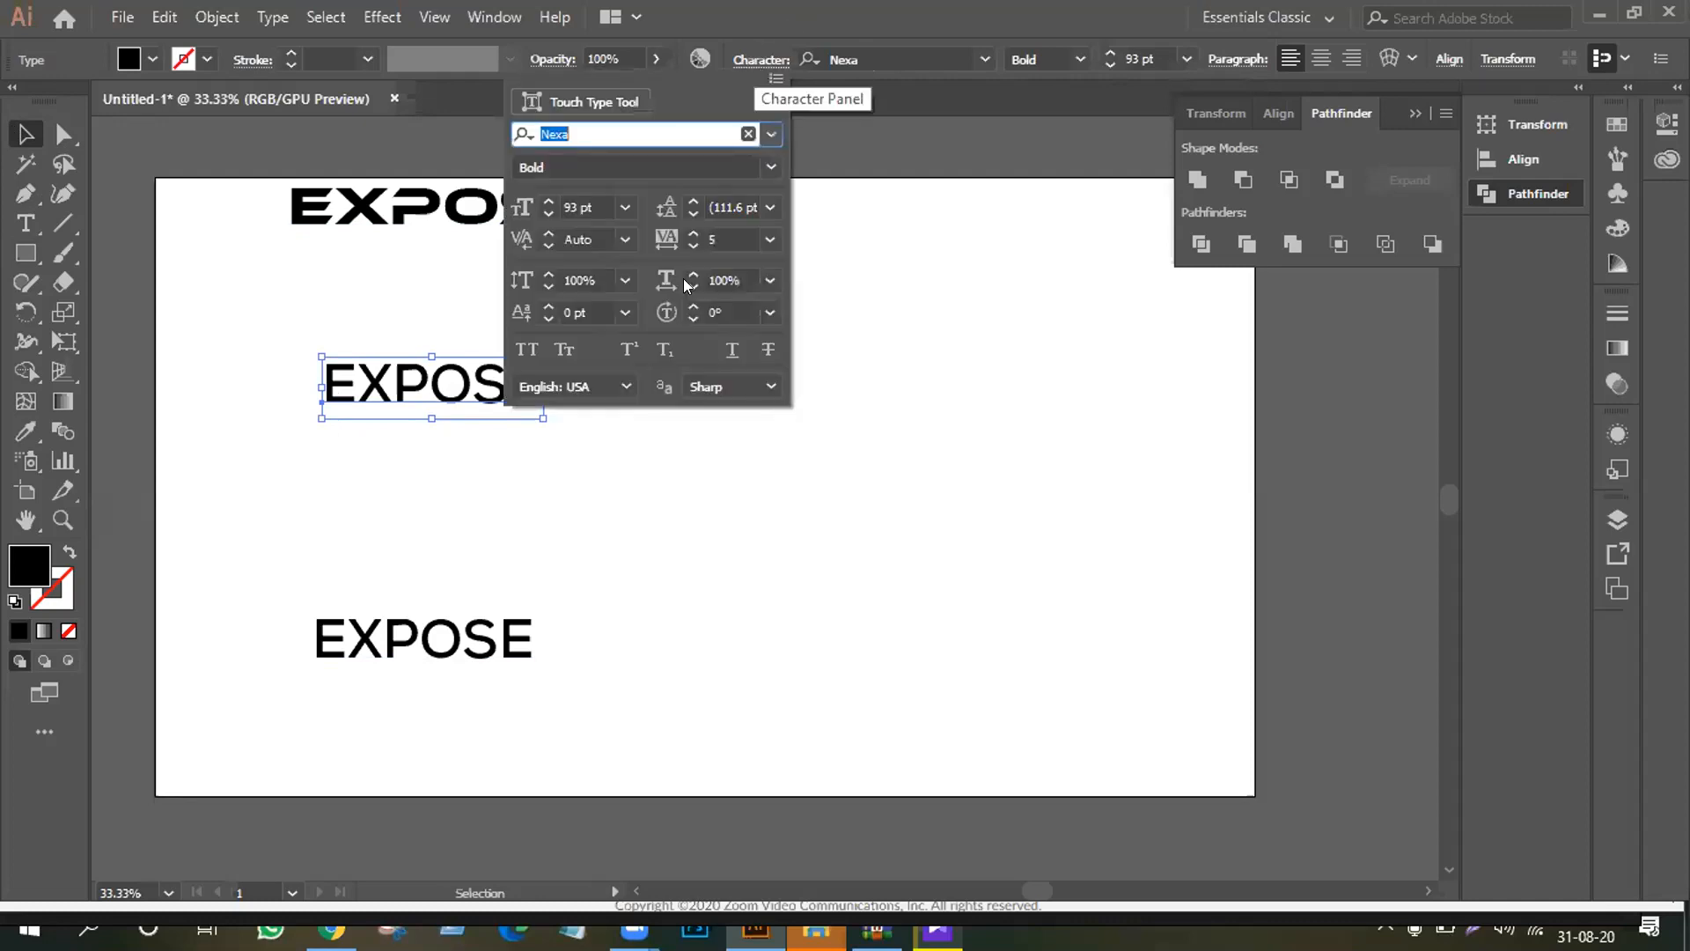
left_click(723, 233)
double_click(723, 232)
type("7")
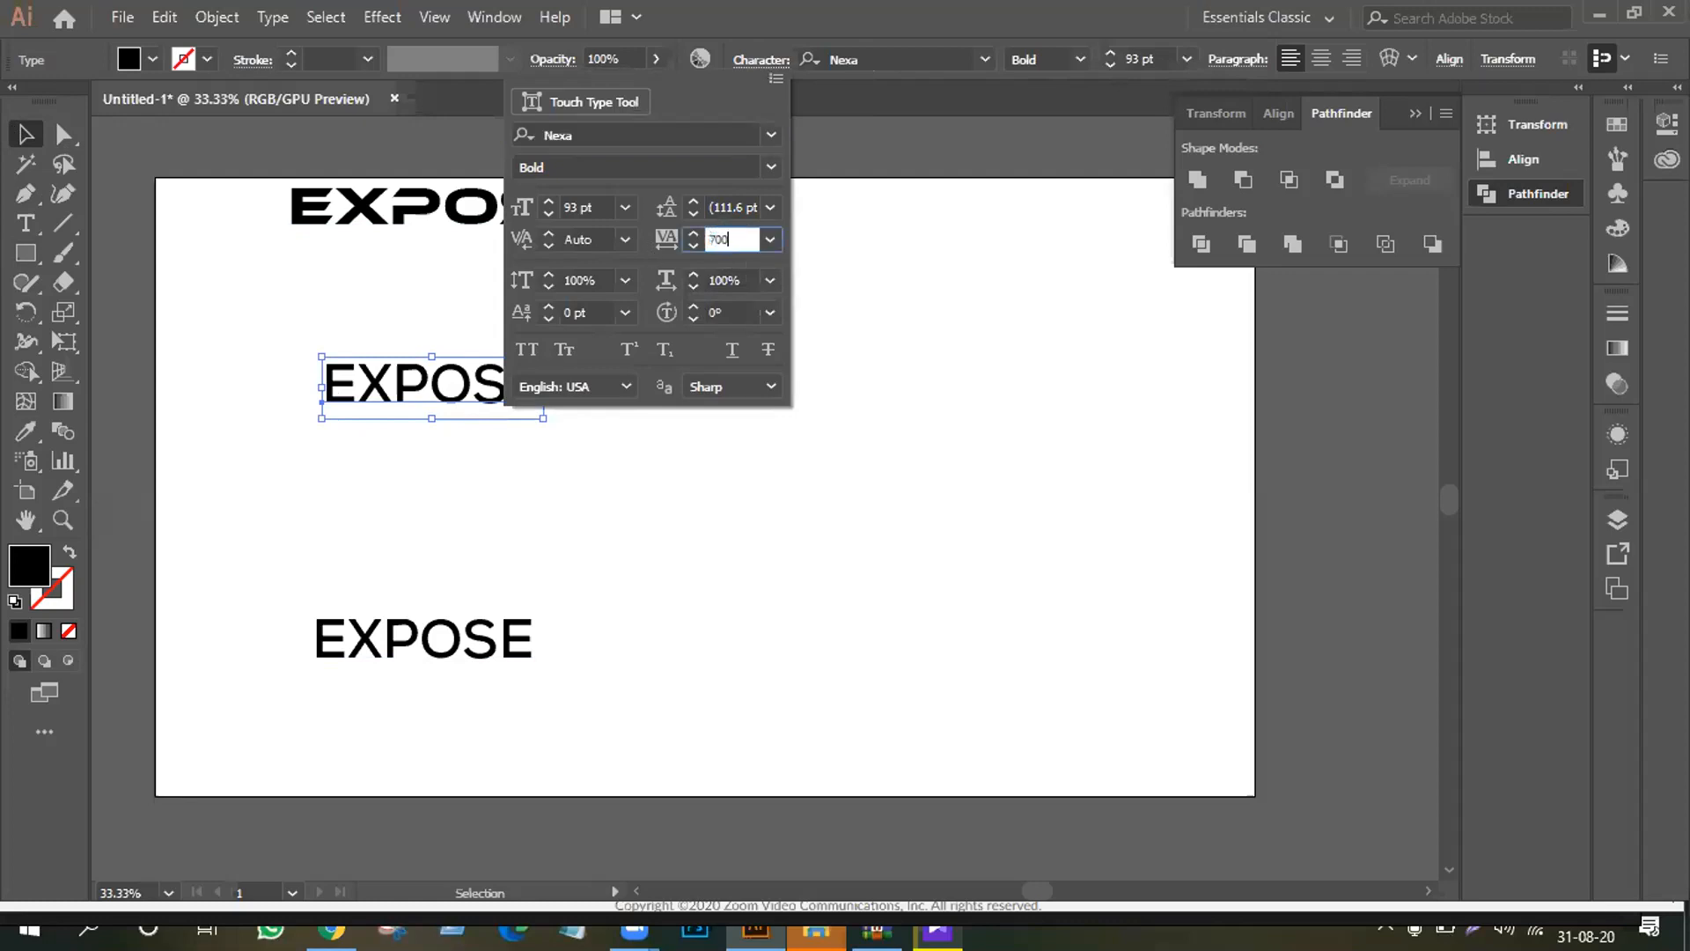
type("00")
key("Return")
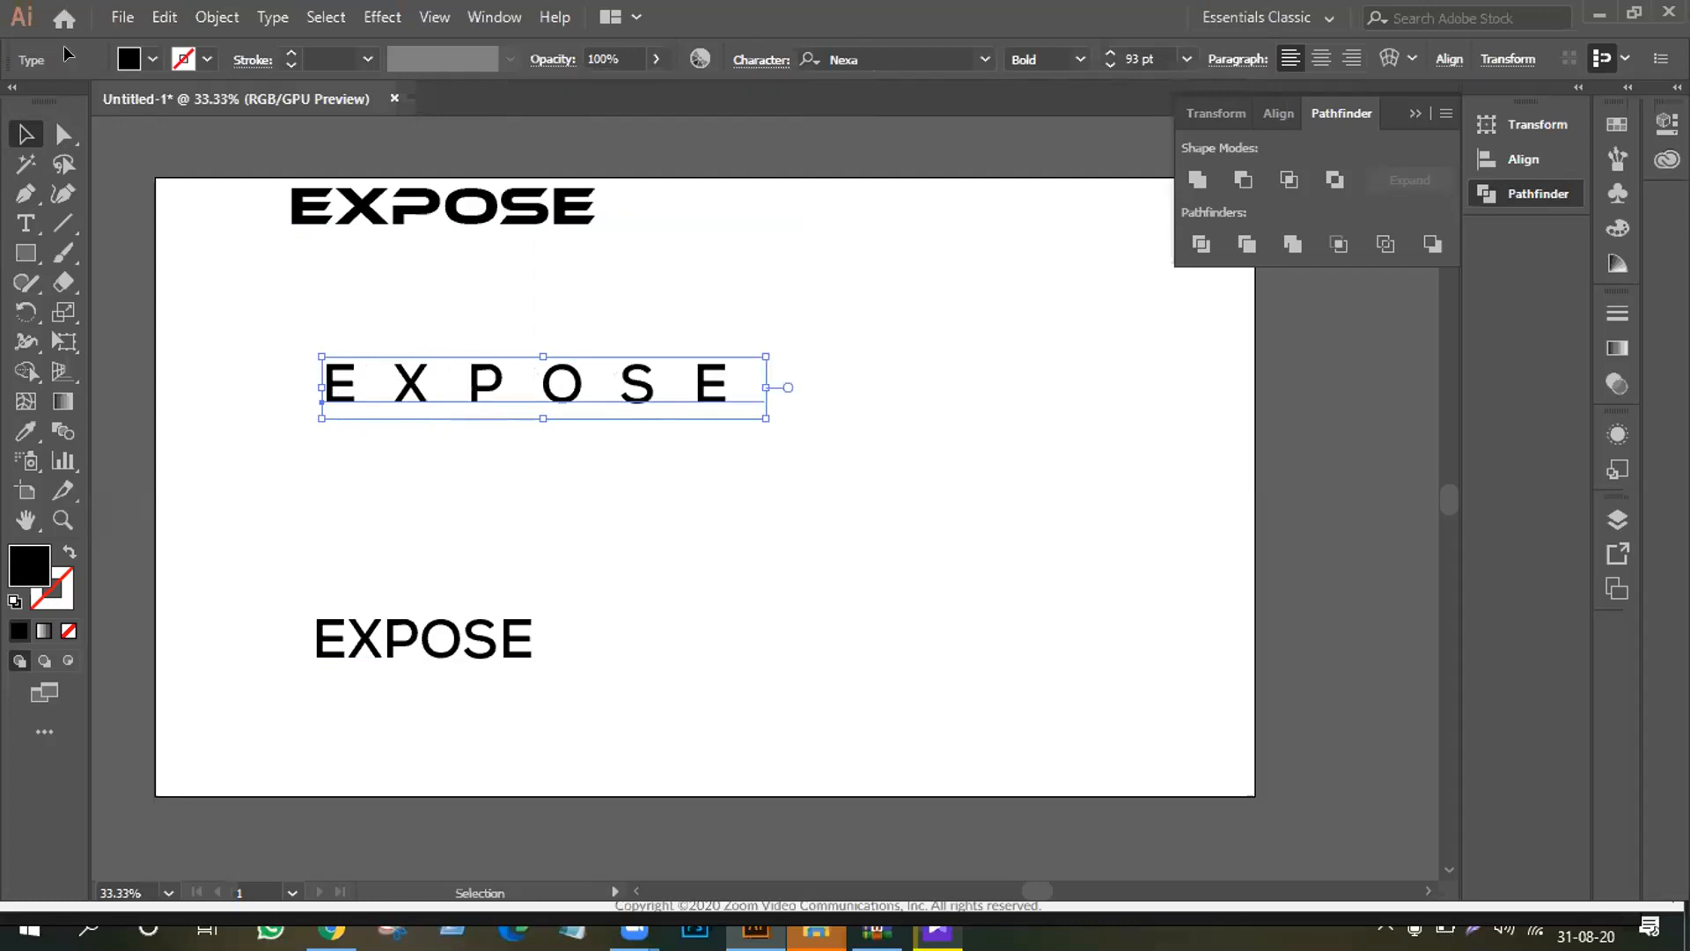
Step: Move the widely spaced EXPOSE directly under the Ethnocentric text and change its fill to brown
left_click_drag(407, 387, 240, 277)
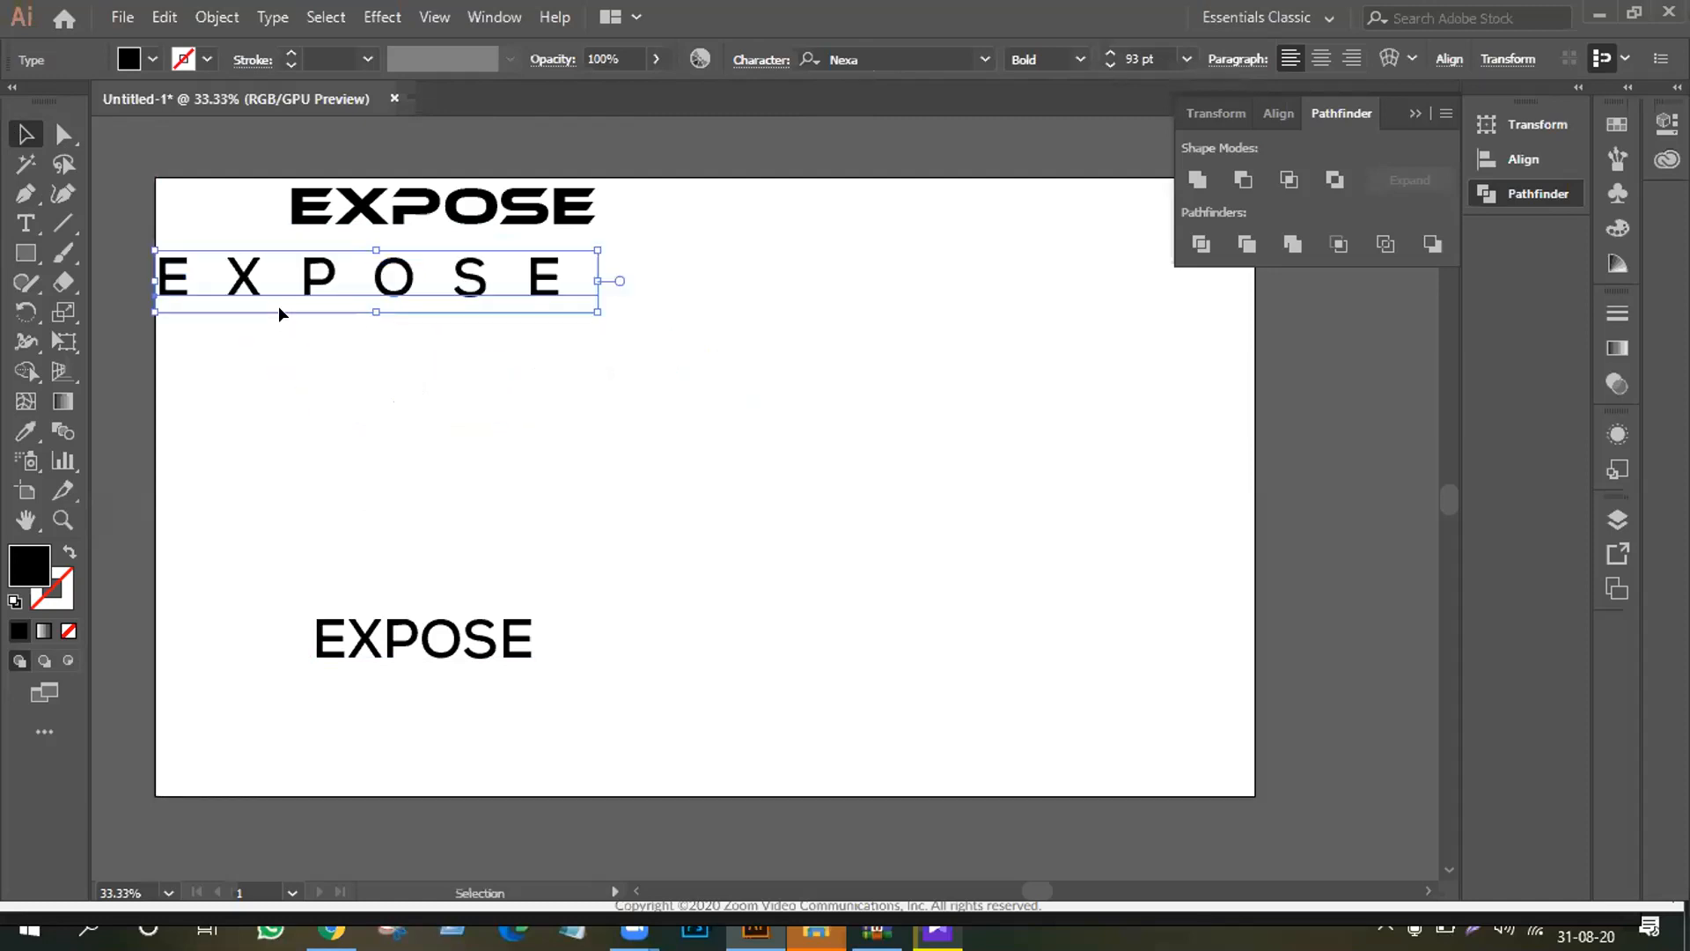
left_click(144, 61)
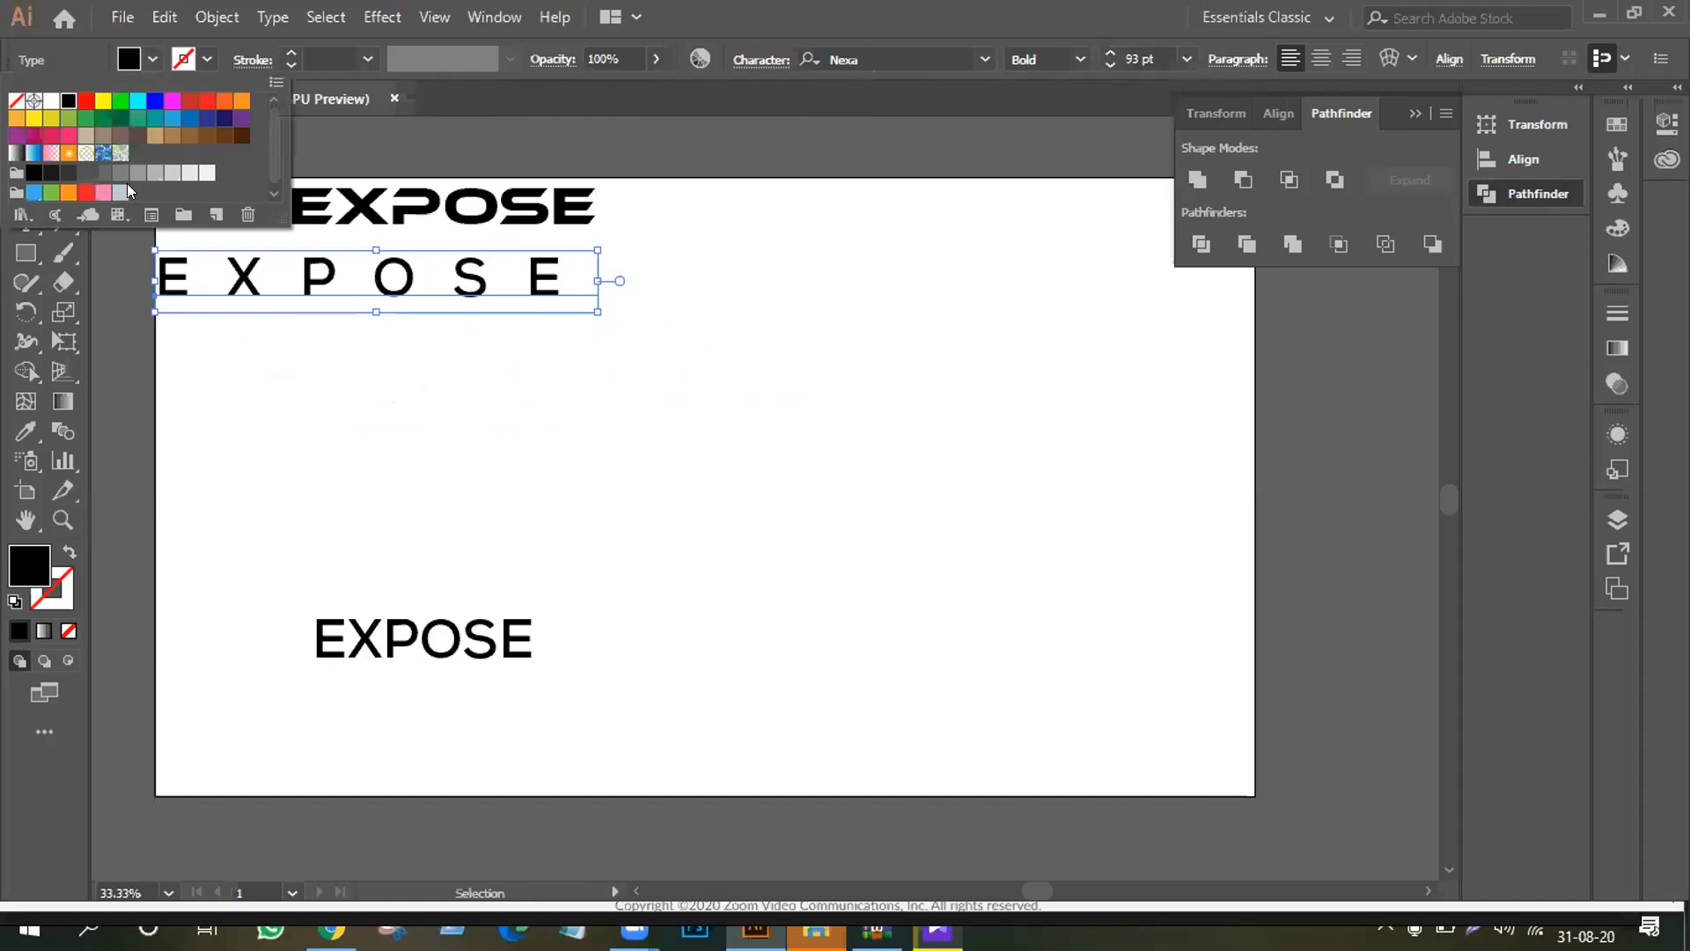
left_click(172, 135)
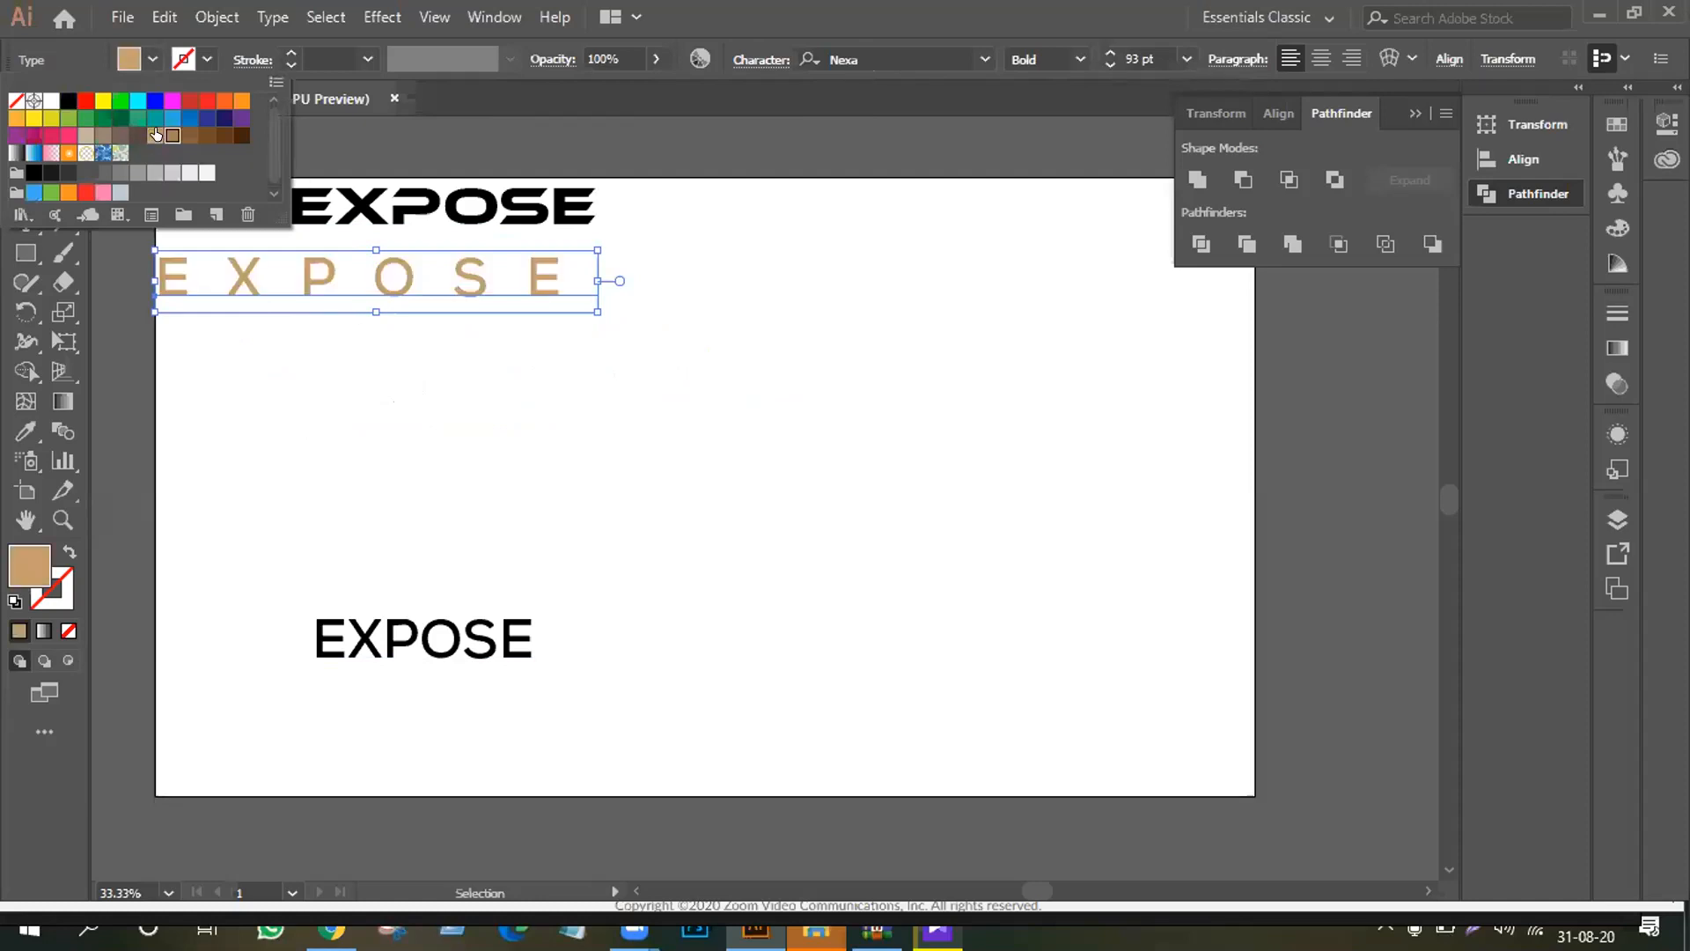
left_click(307, 417)
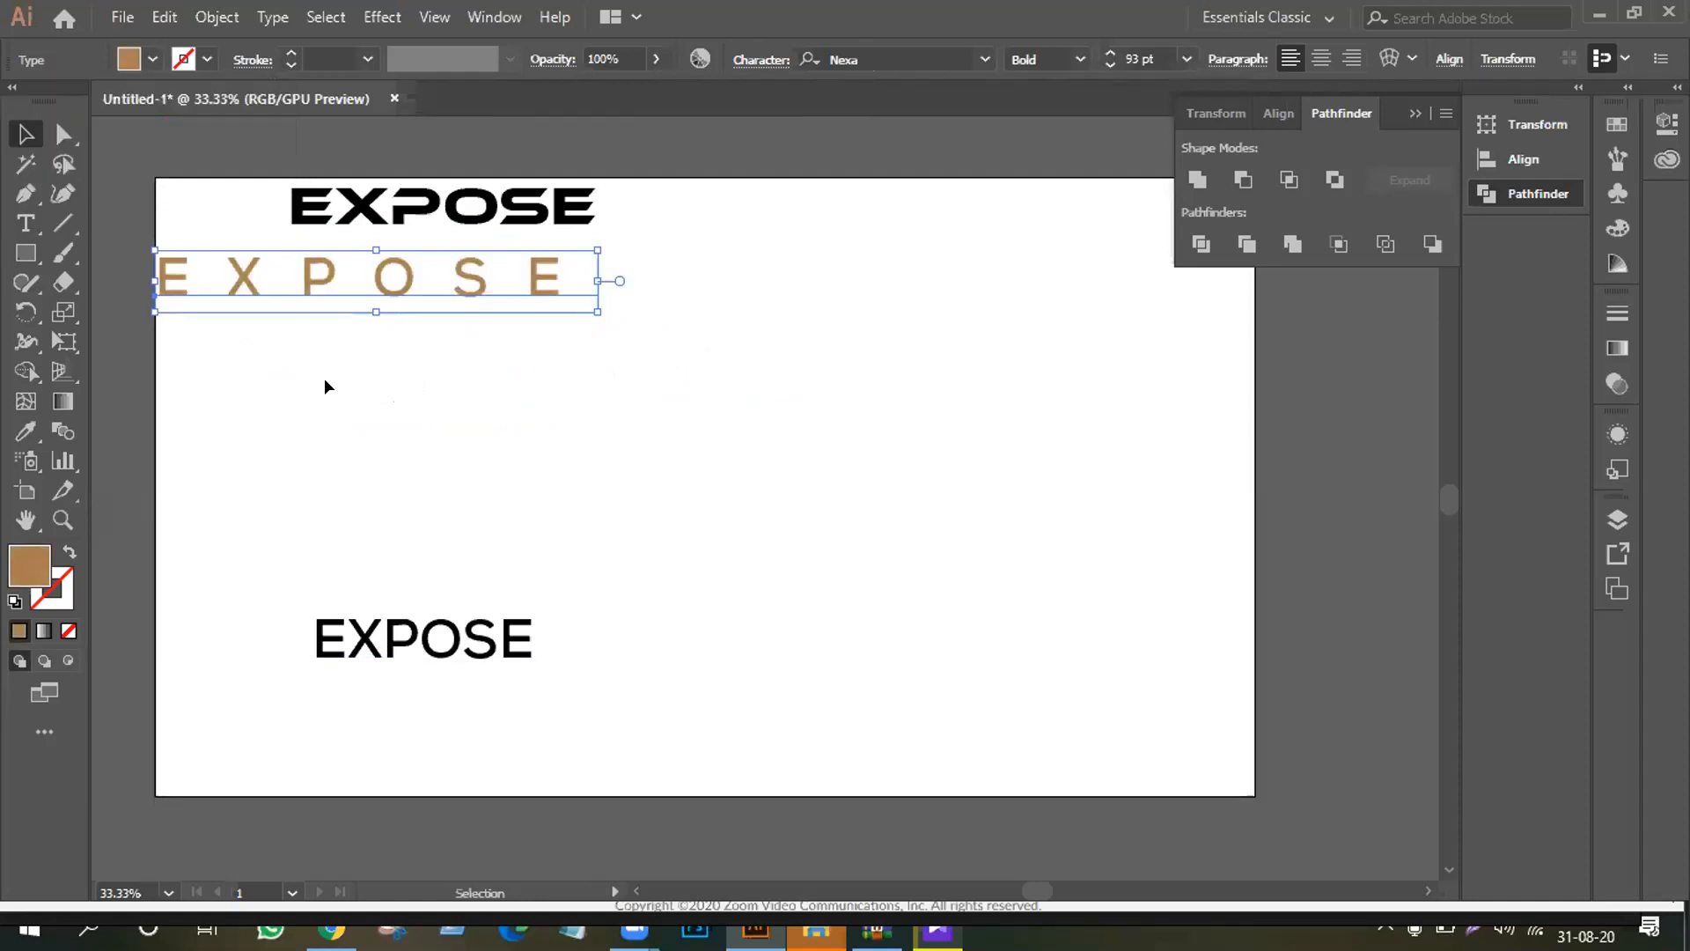
Step: Enlarge the remaining black Nexa EXPOSE to about 291 pt and place it below the brown text, near the artboard's middle
left_click_drag(382, 649, 438, 475)
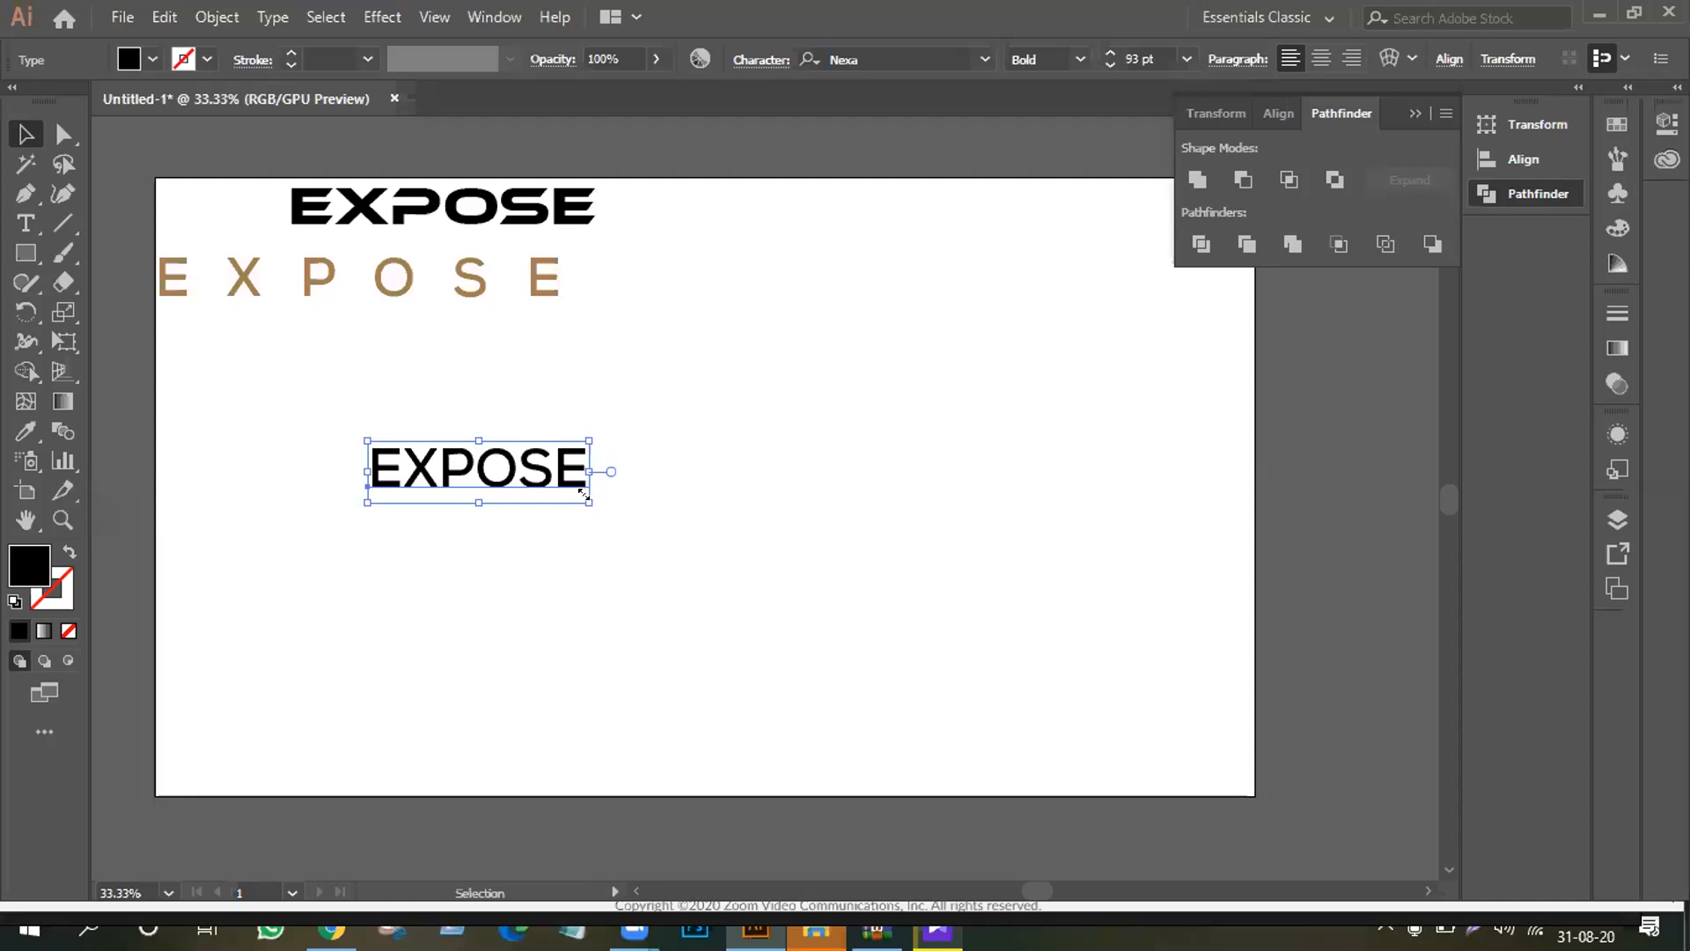
left_click_drag(584, 494, 825, 567)
left_click_drag(560, 509, 691, 495)
left_click(615, 711)
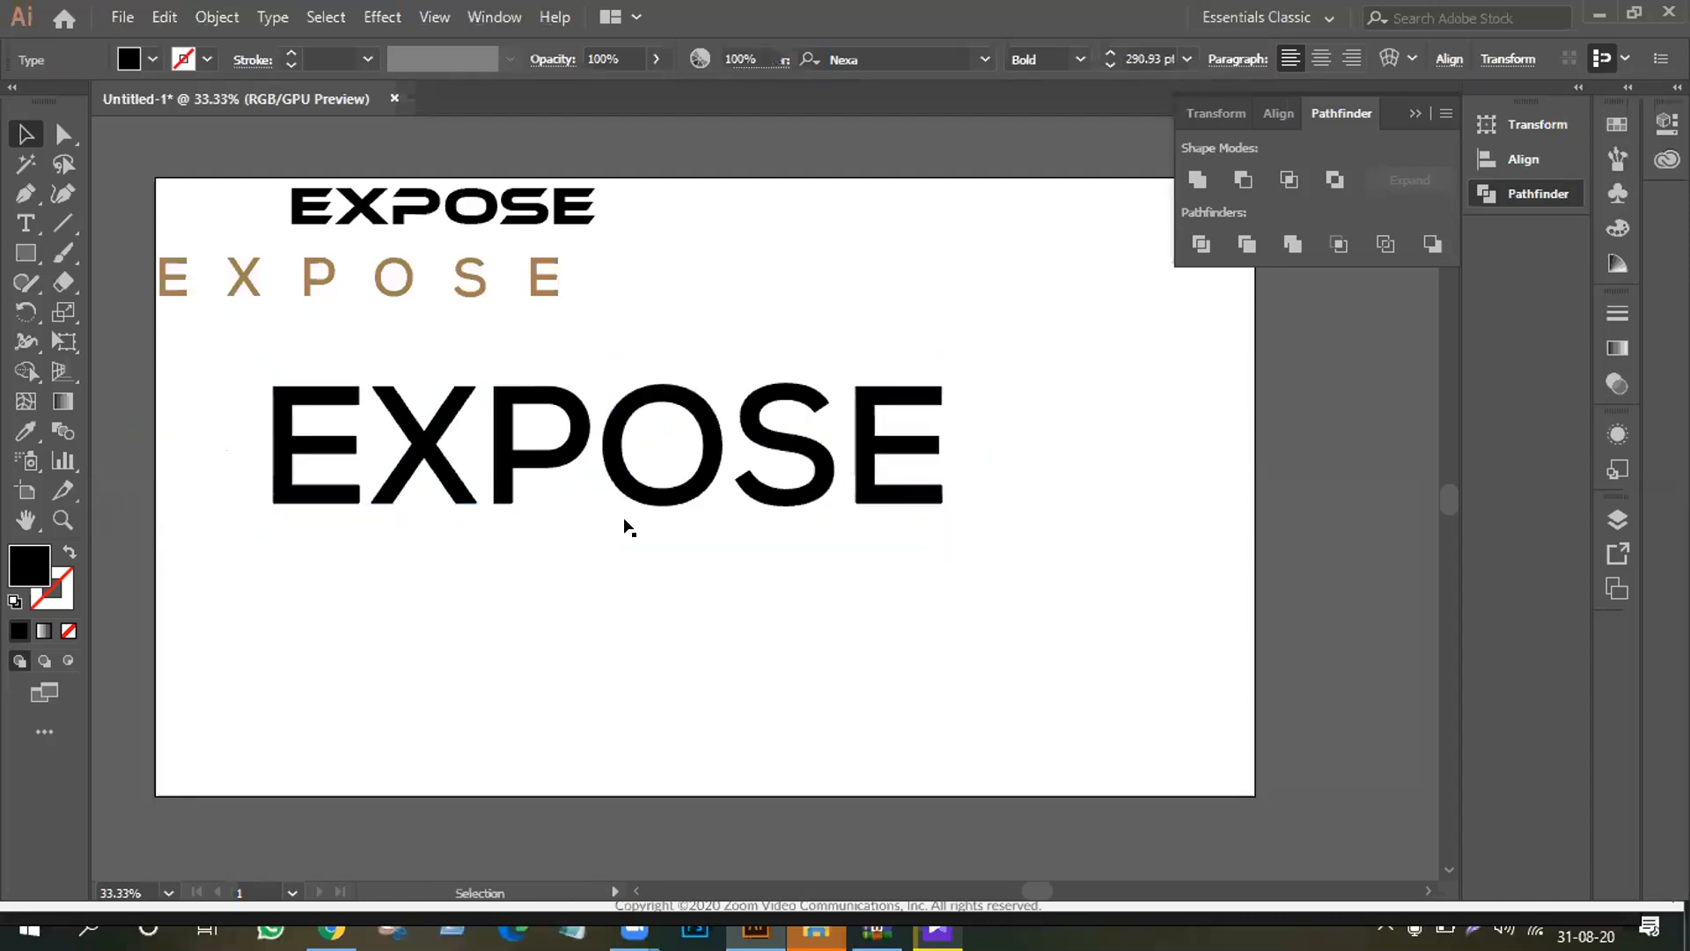
Step: Convert the large black EXPOSE text to outlines
left_click(659, 493)
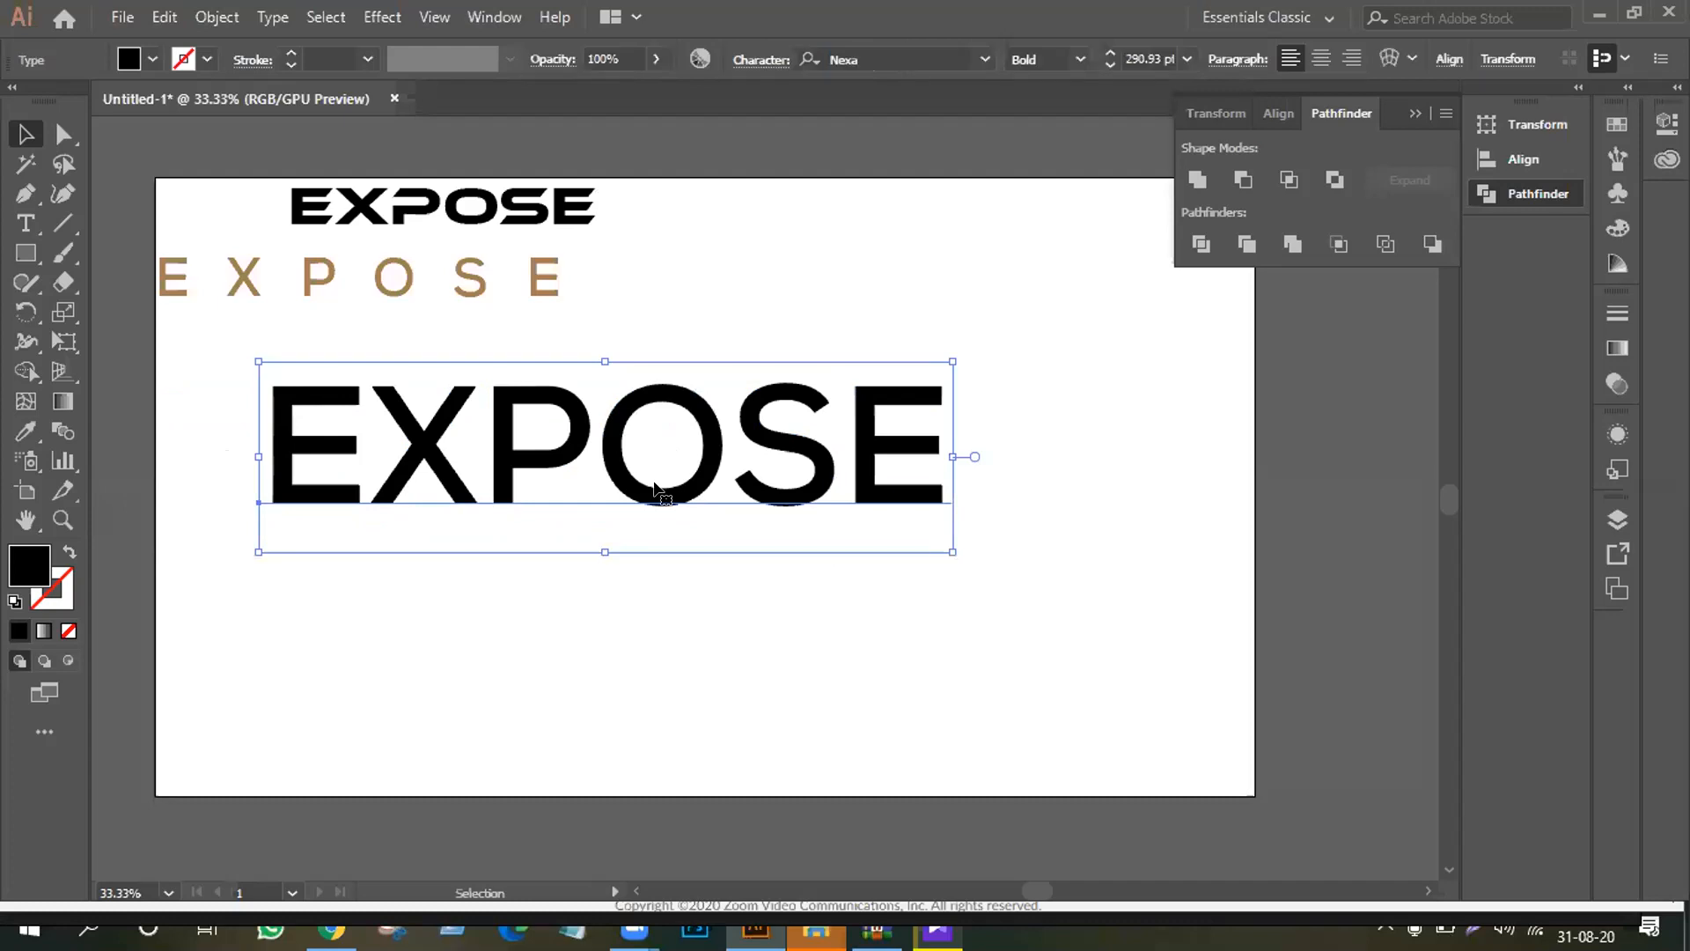
right_click(656, 487)
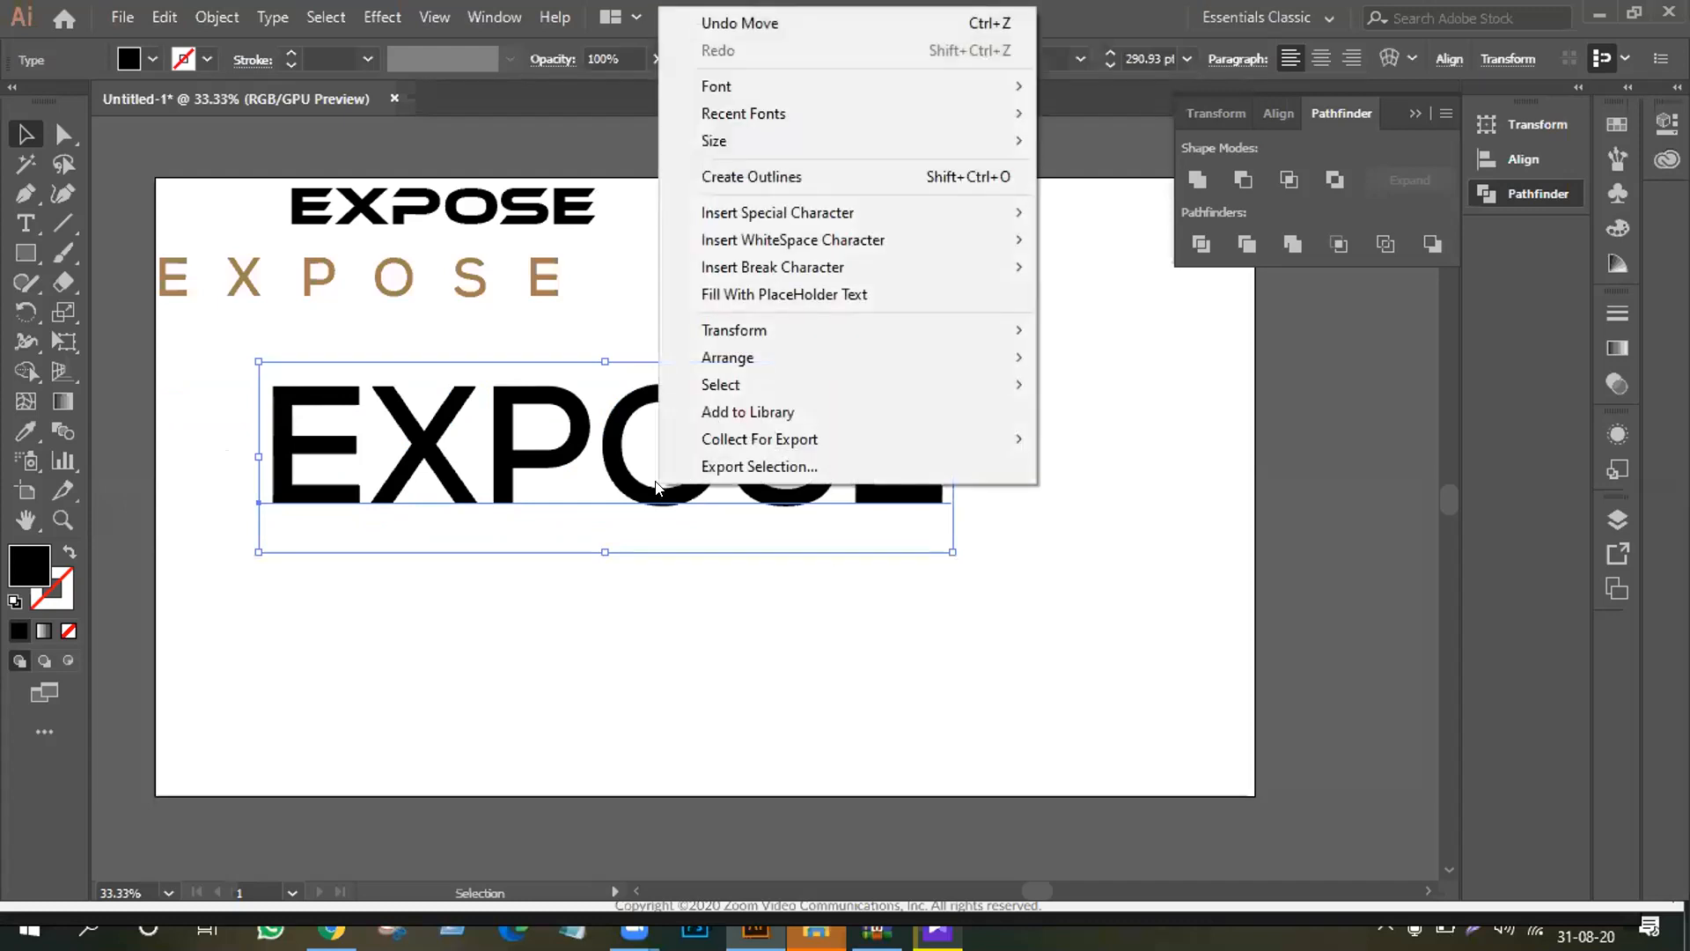
left_click(727, 179)
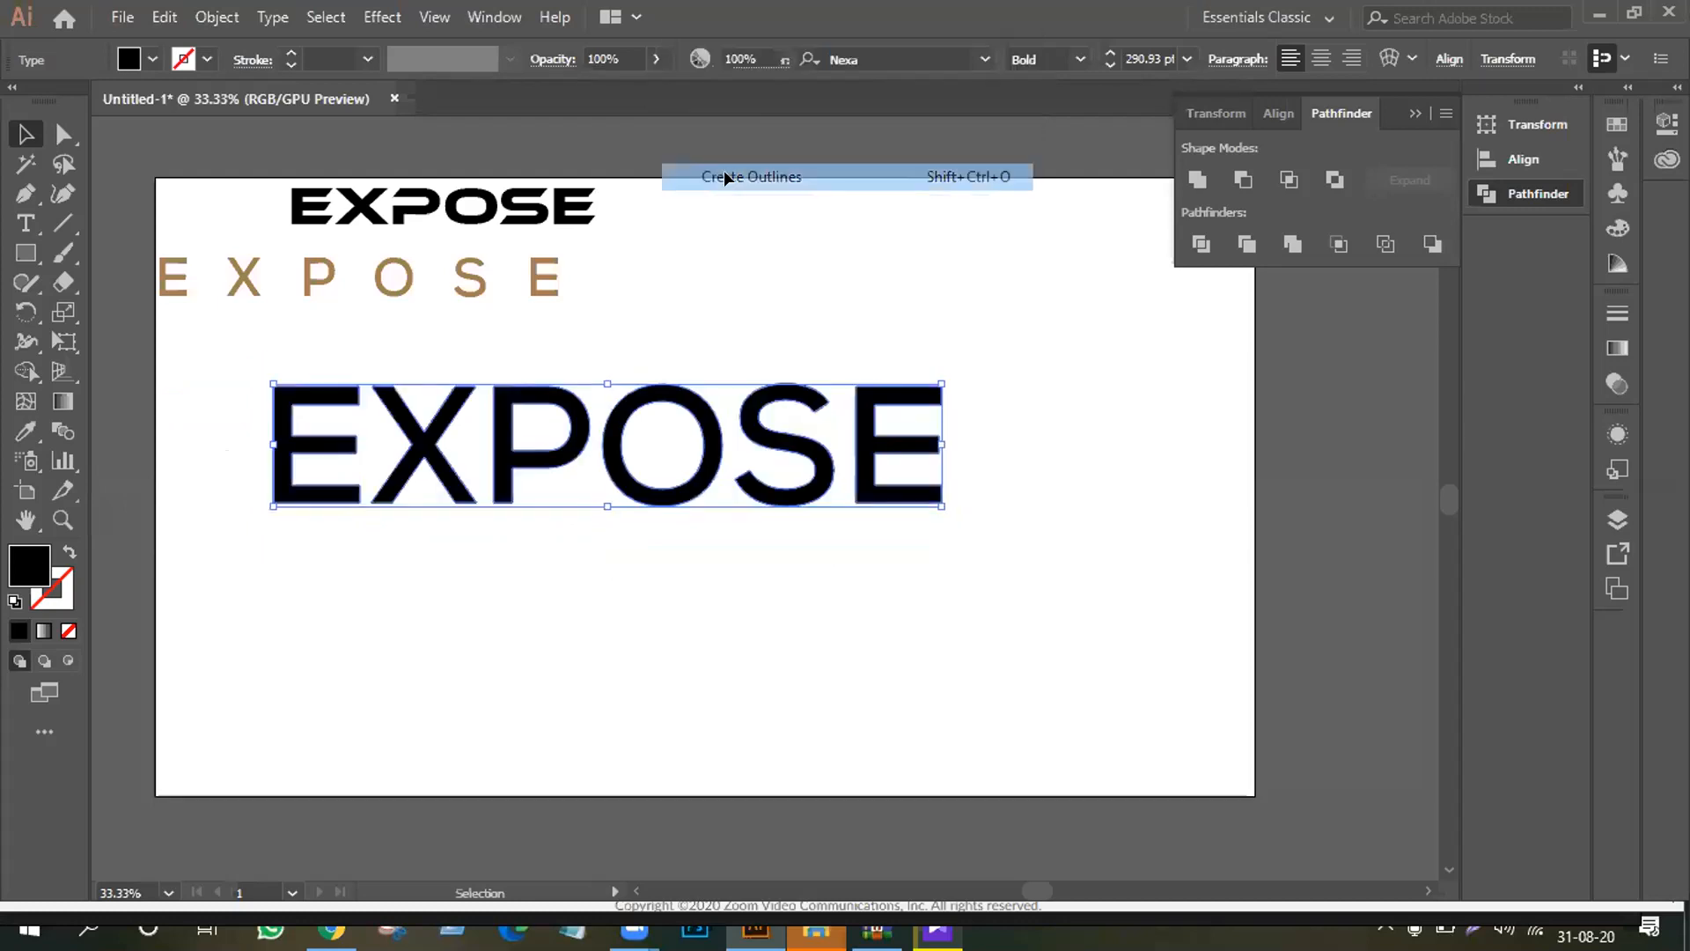
left_click(554, 588)
left_click(459, 492)
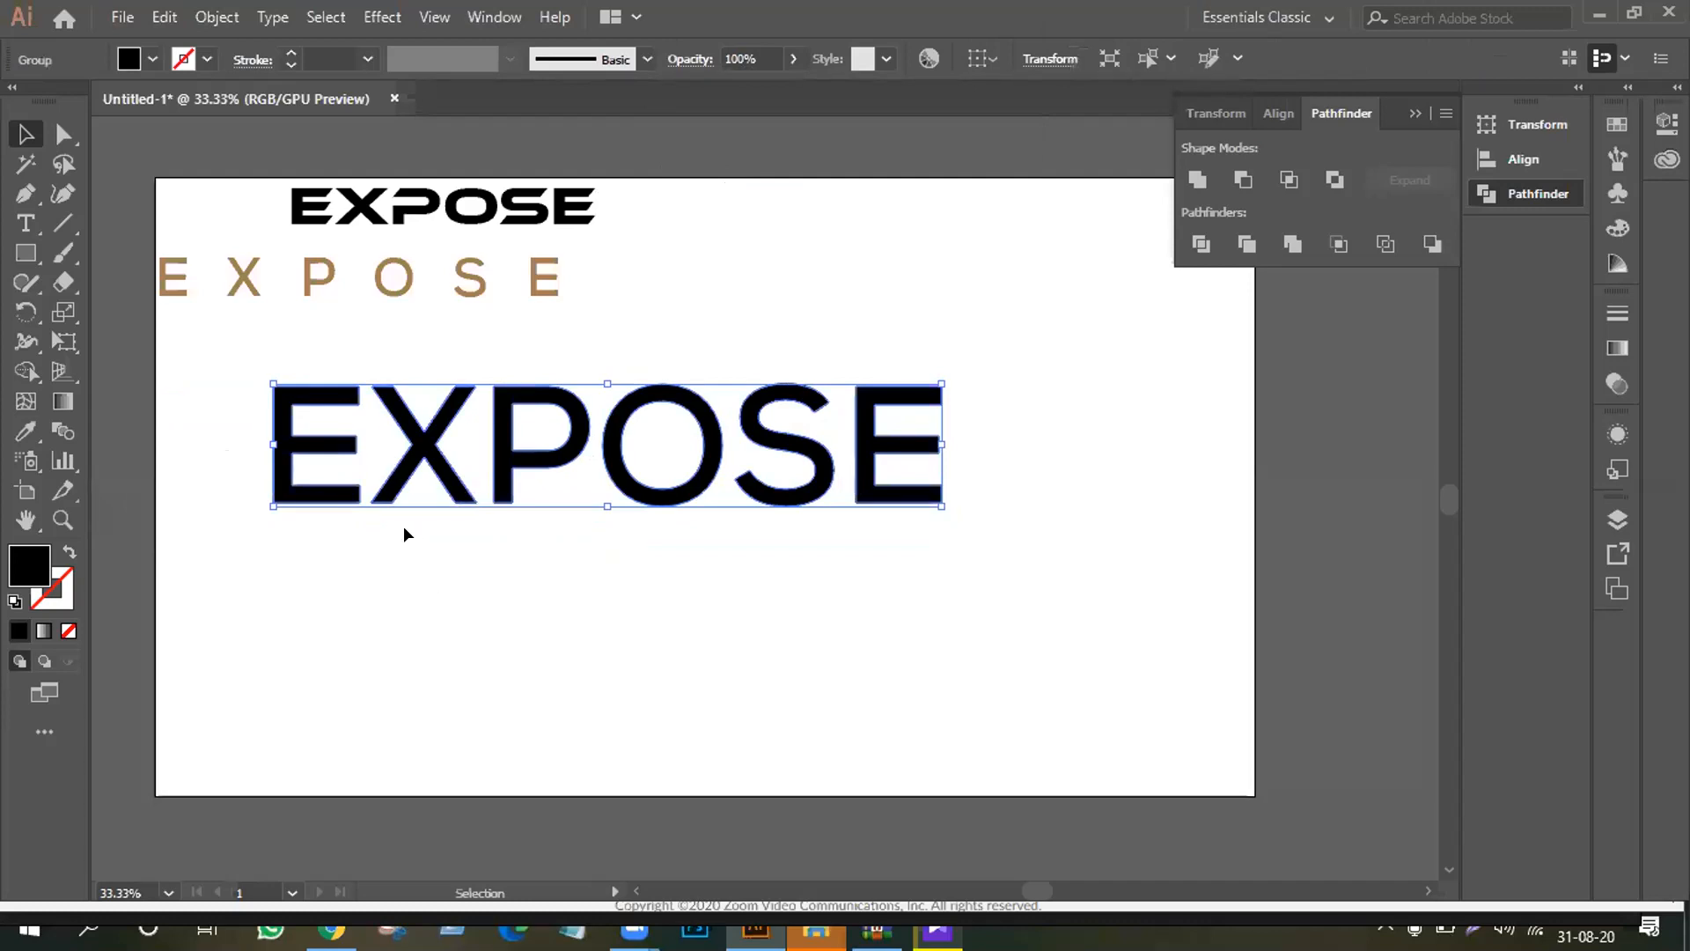
left_click(346, 269)
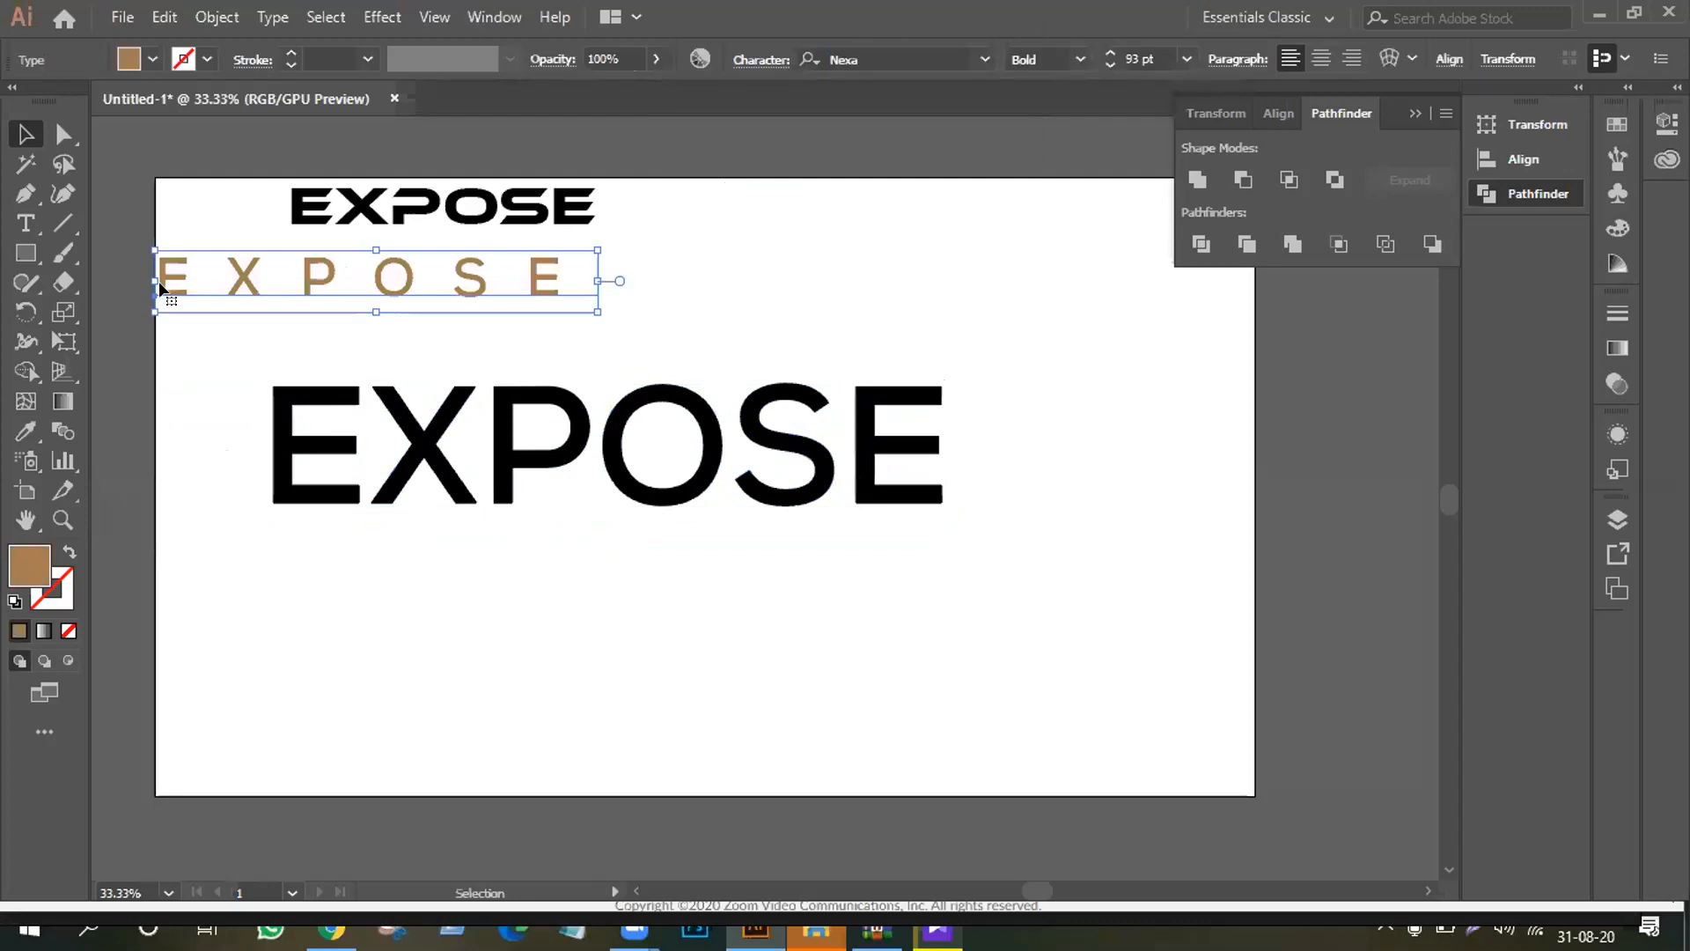
left_click(515, 484)
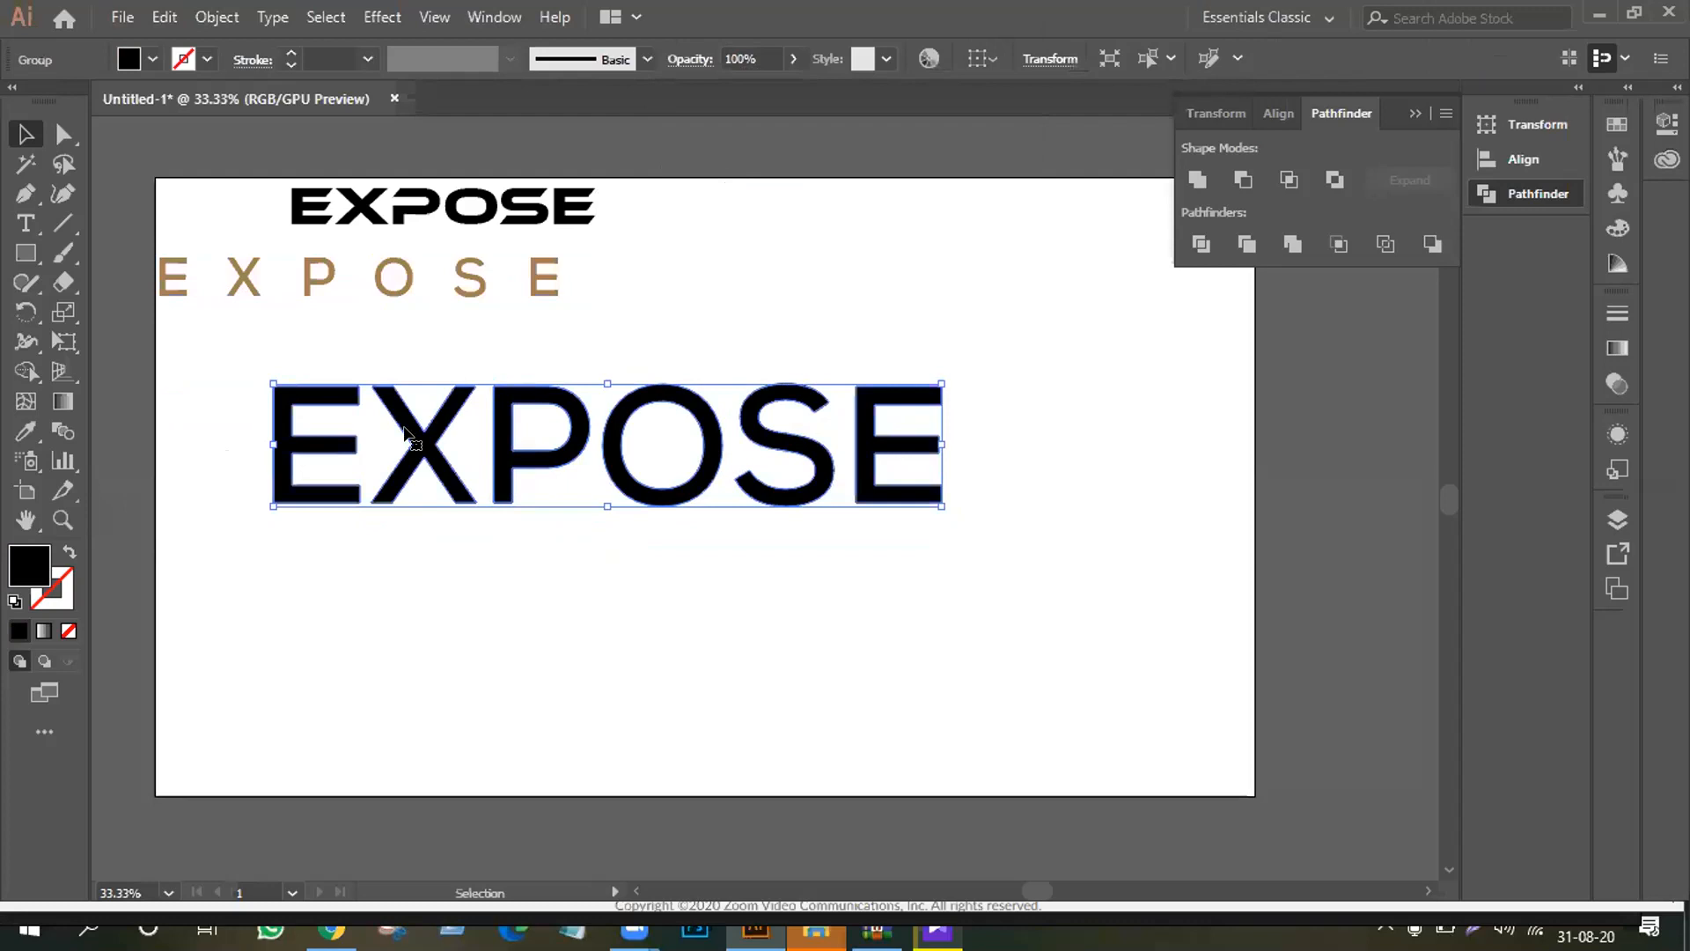
left_click(358, 581)
Step: Cut a gap in the first E's stem by pulling its upper inner edge outward, applying Divide and deleting the protruding piece
left_click(66, 134)
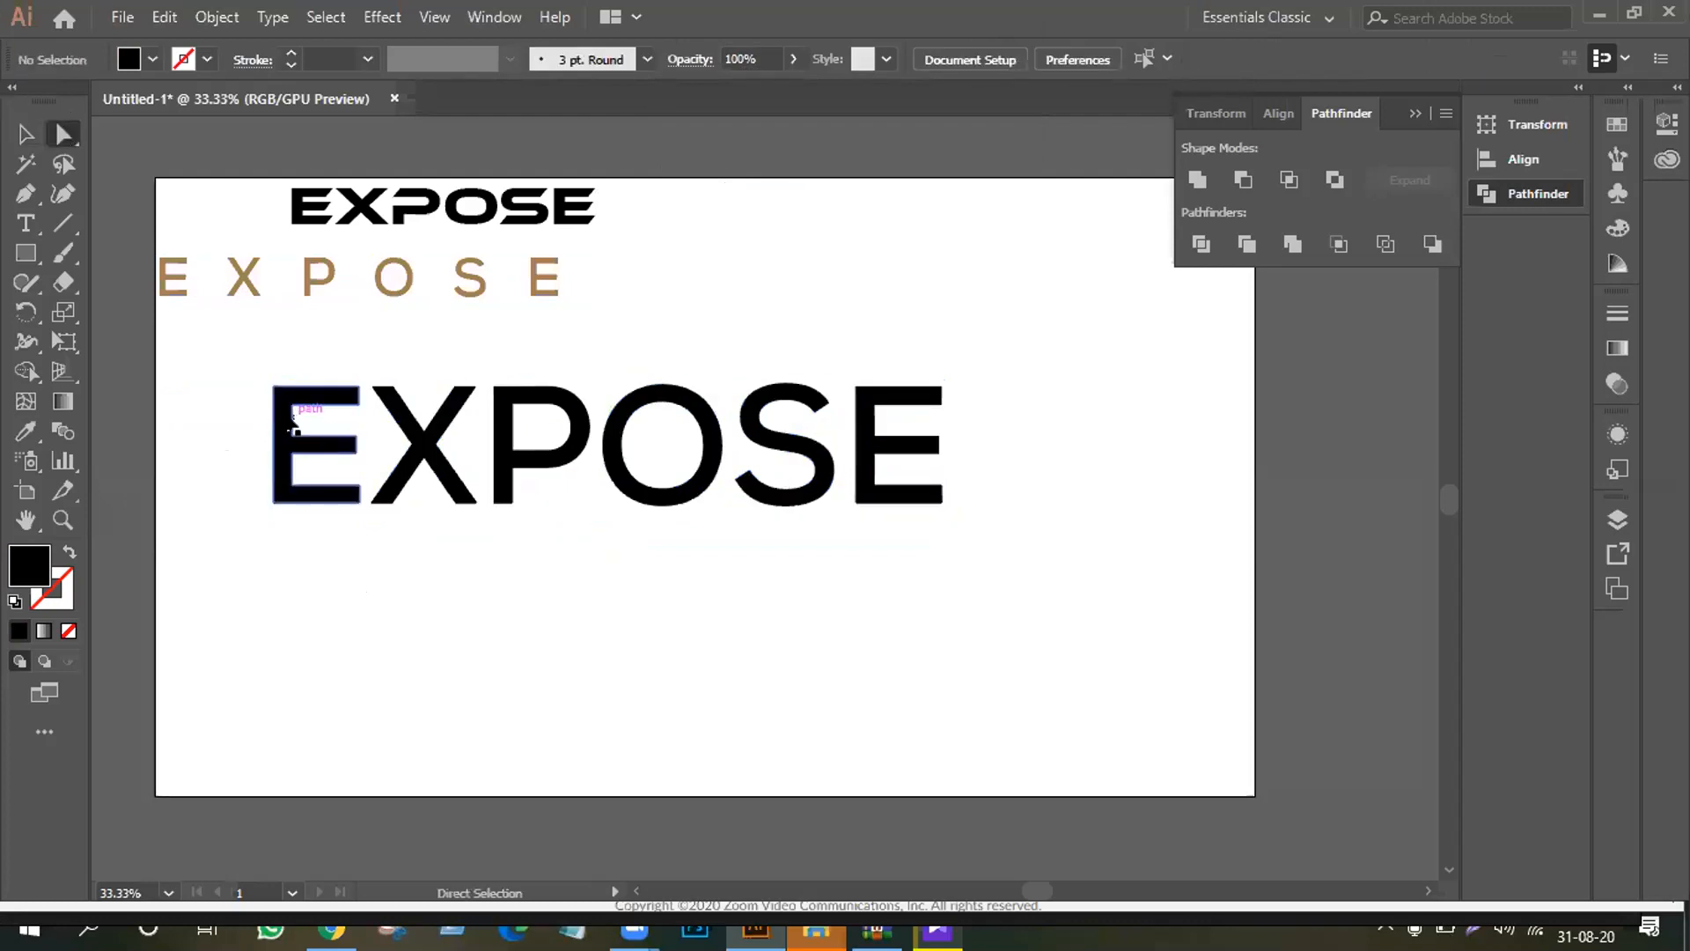
left_click_drag(291, 419, 204, 423)
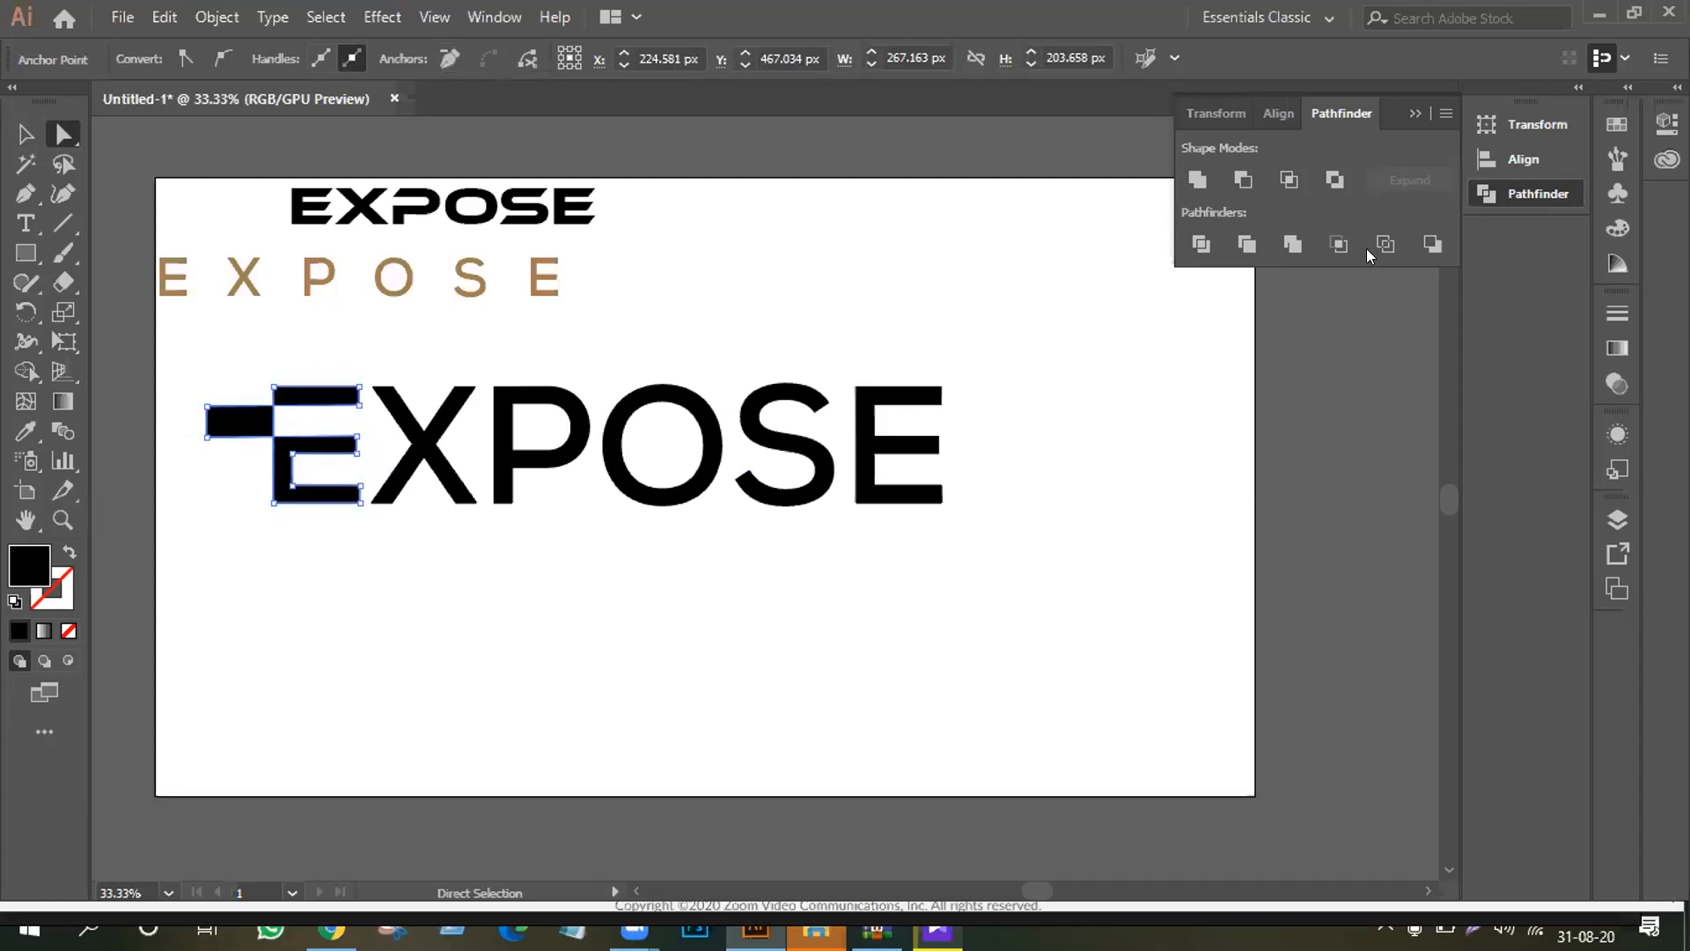
left_click(1199, 246)
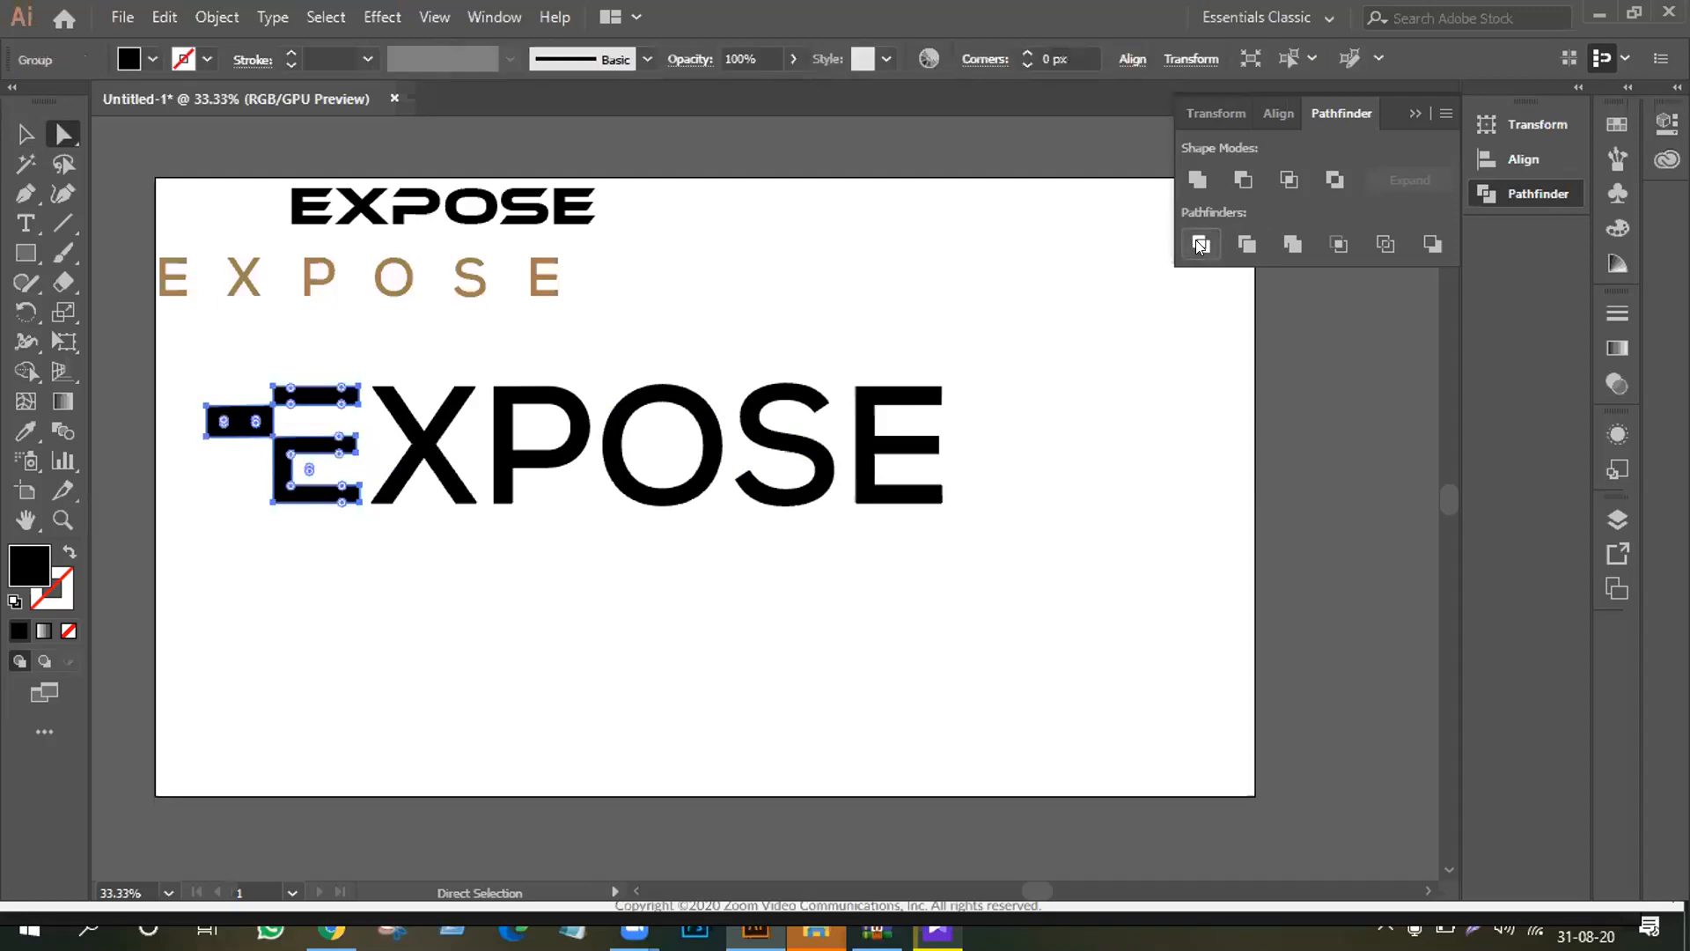
left_click(369, 604)
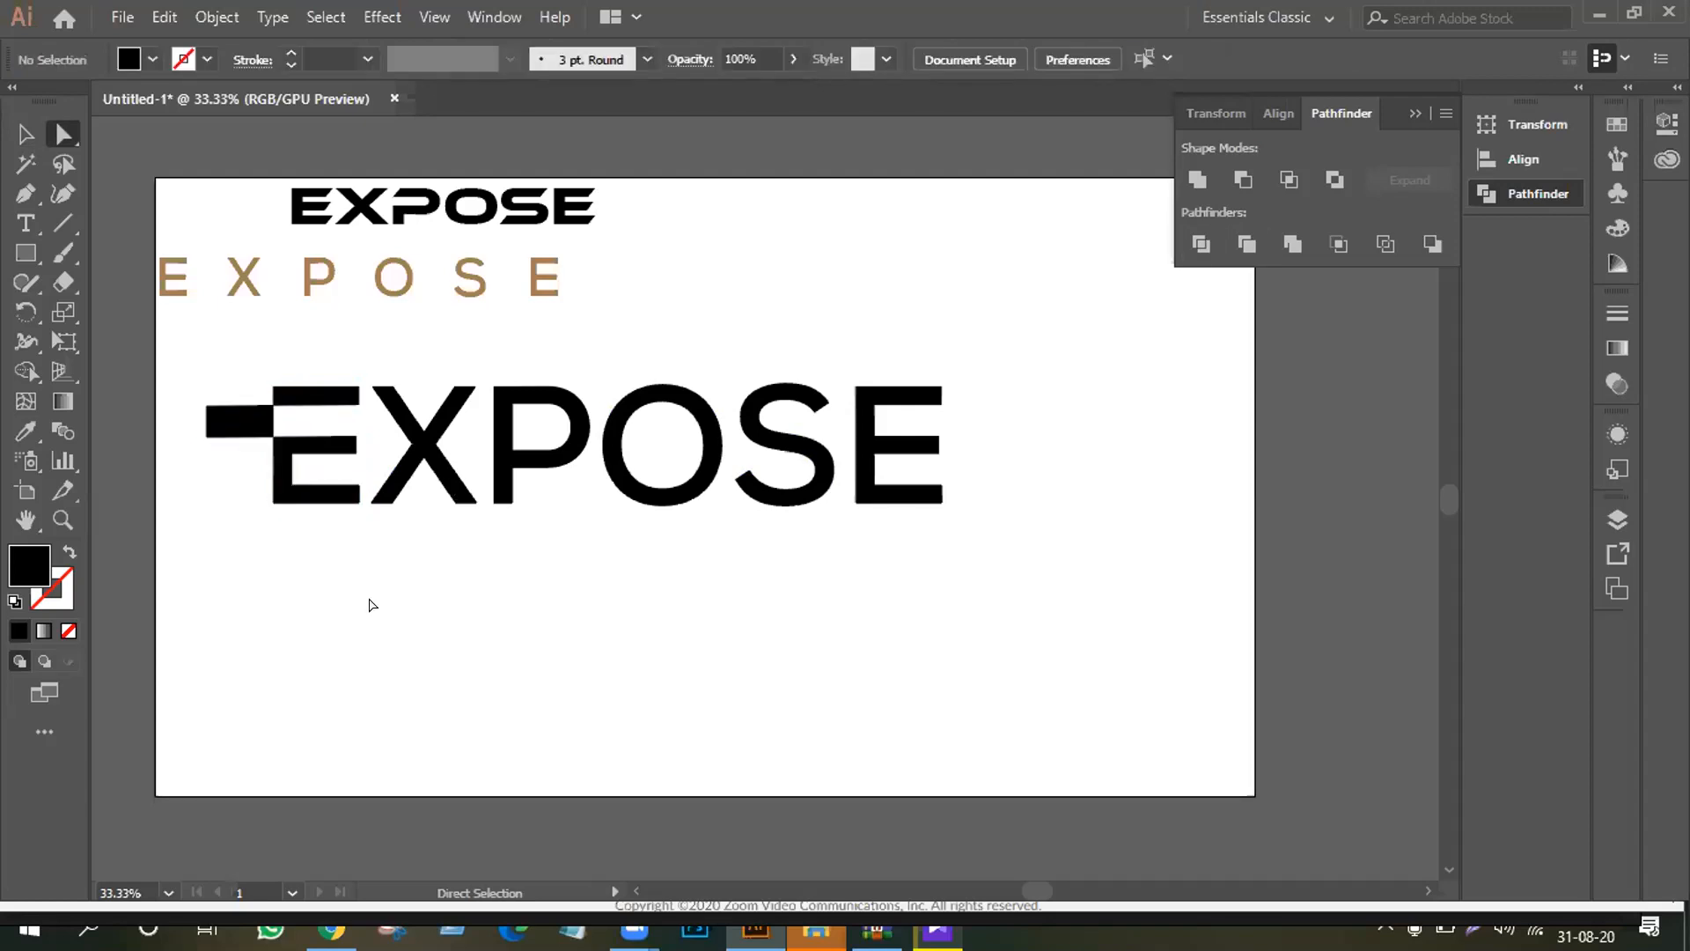
left_click(221, 417)
key("Delete")
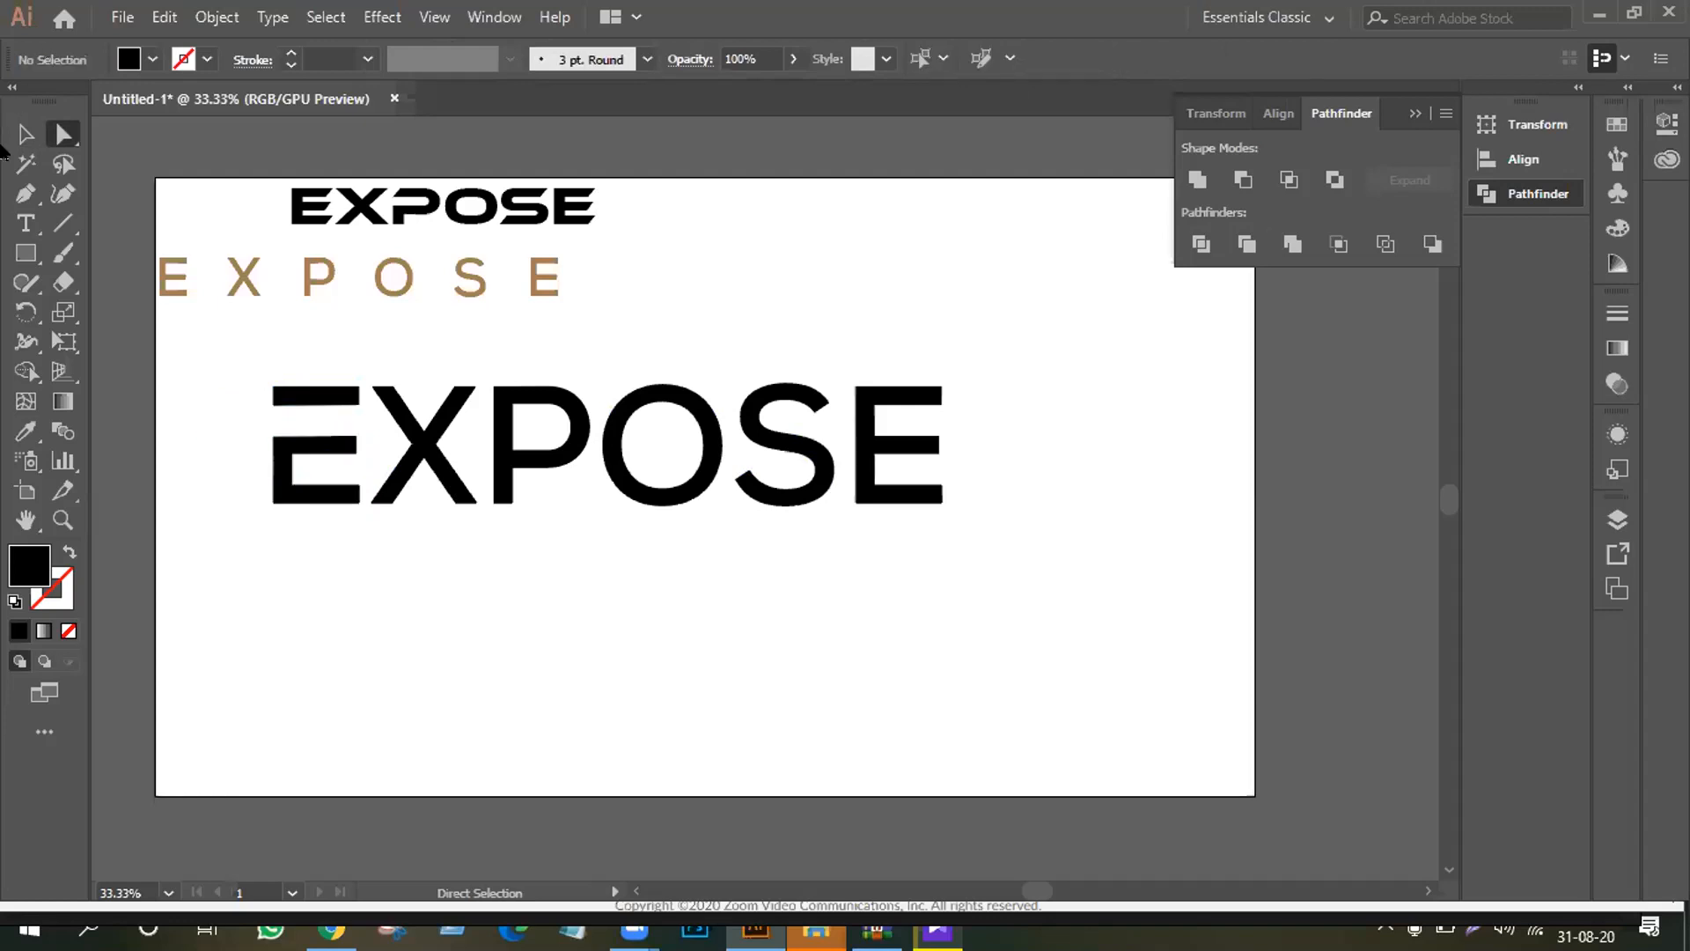
left_click(275, 467)
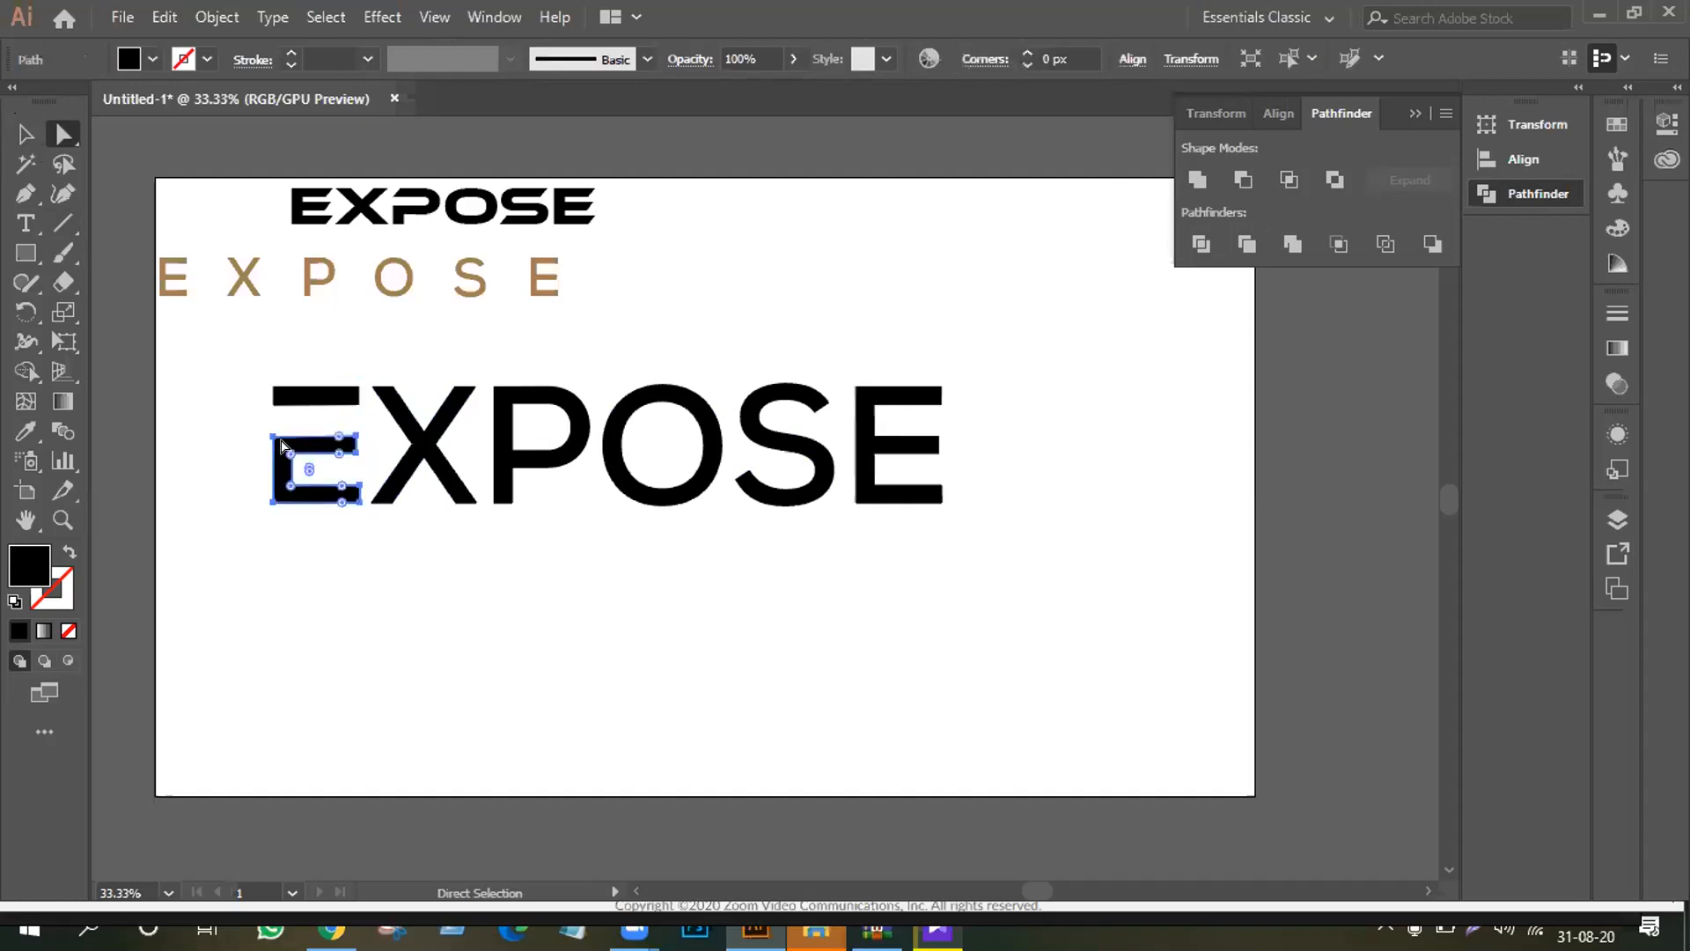
left_click(244, 350)
left_click_drag(235, 352, 440, 487)
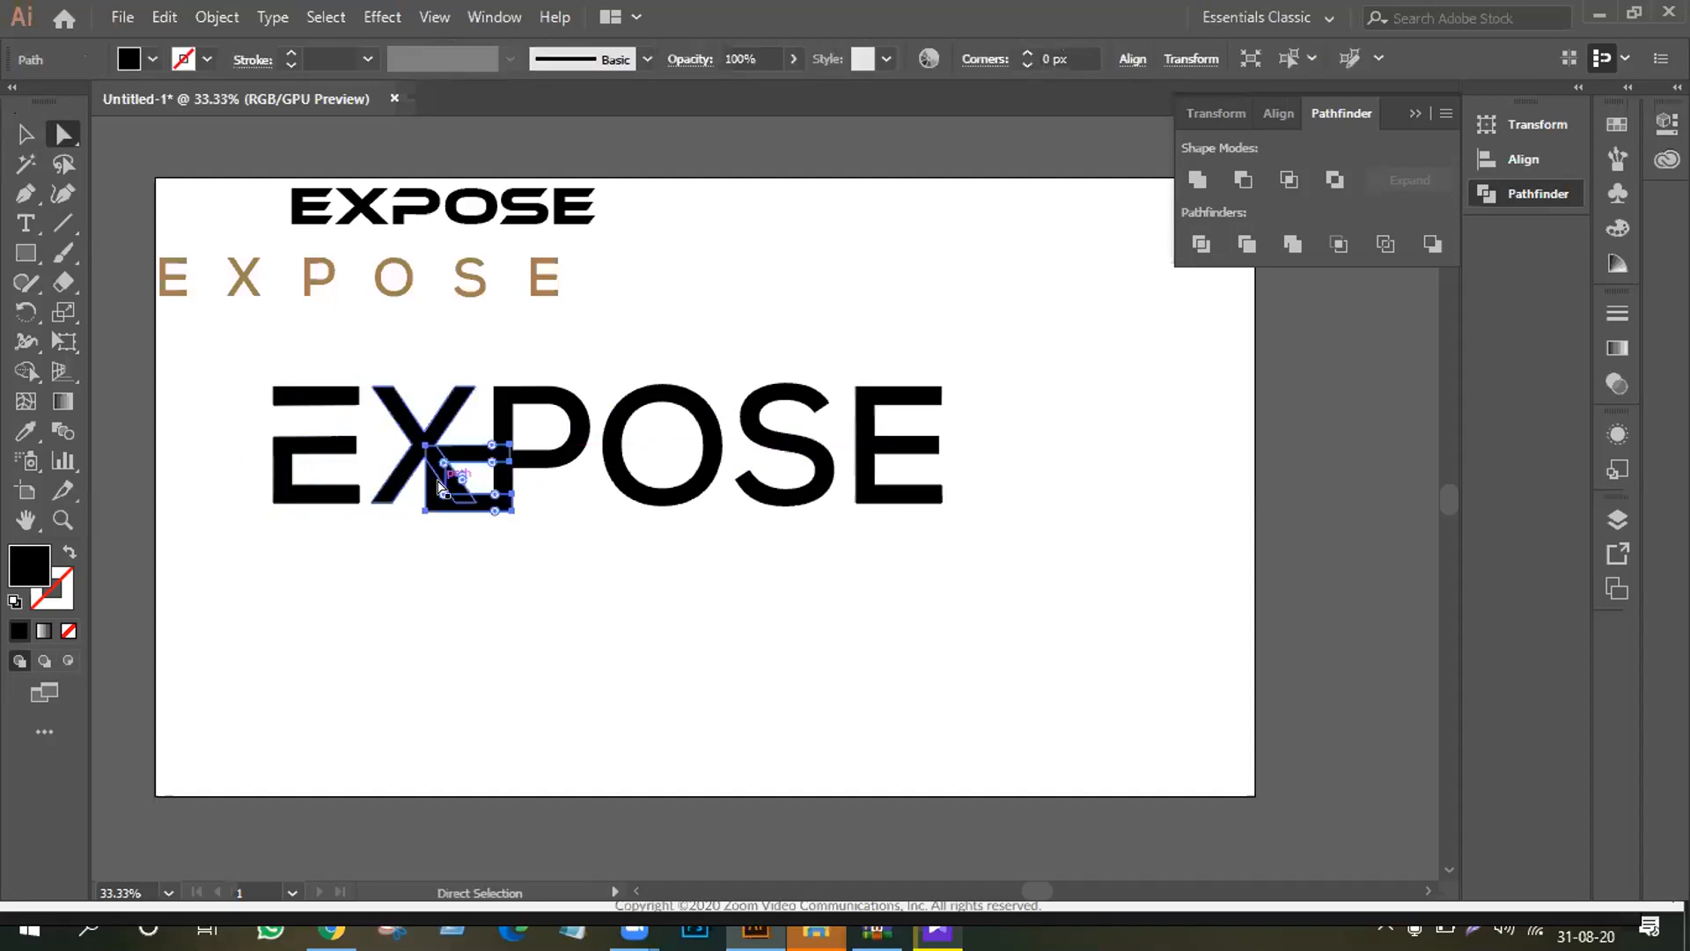
key("ctrl+z")
left_click(327, 548)
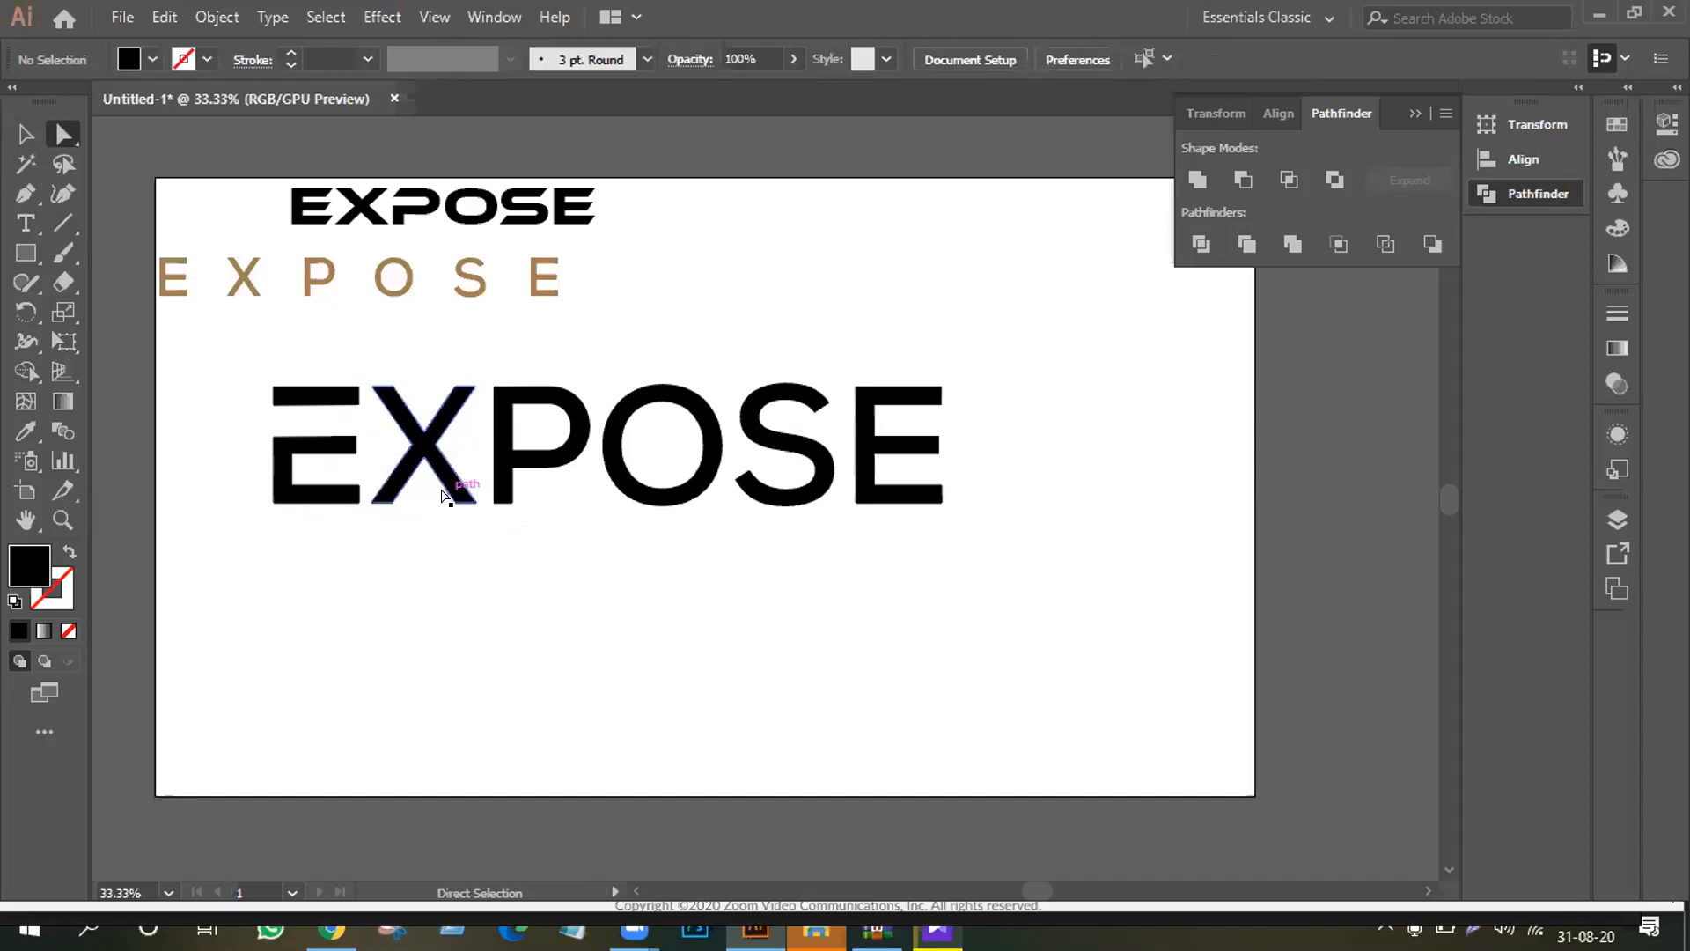
Step: Ungroup the outlined EXPOSE into separate letters
left_click(21, 132)
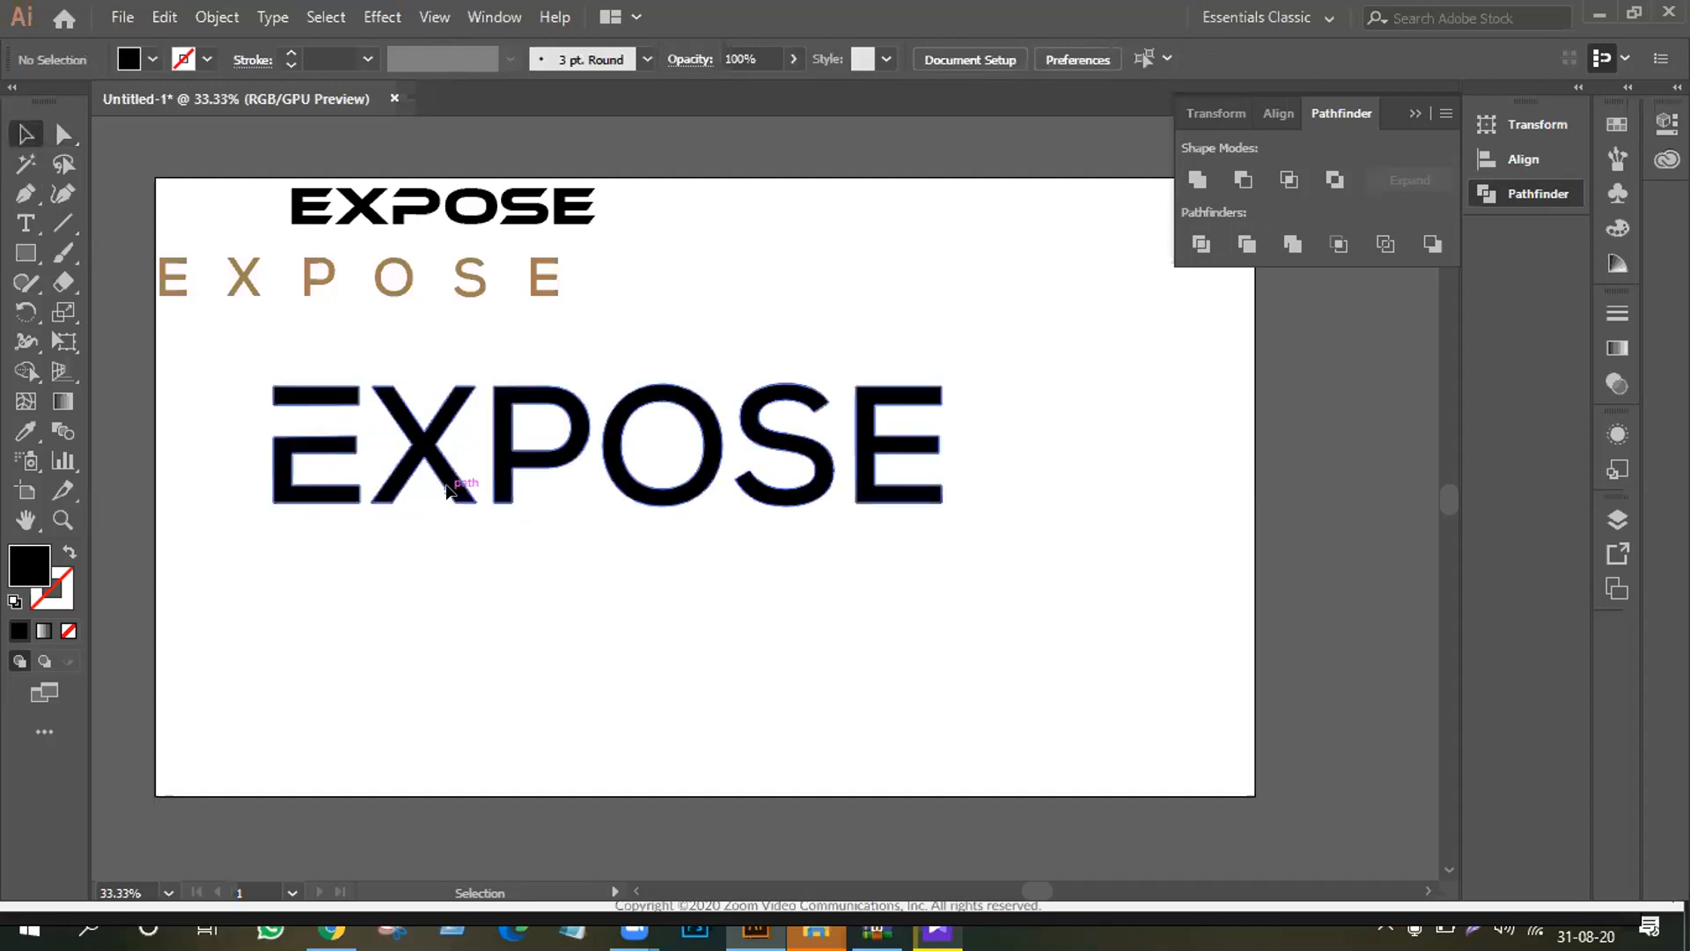
right_click(449, 493)
left_click(479, 679)
left_click(268, 426)
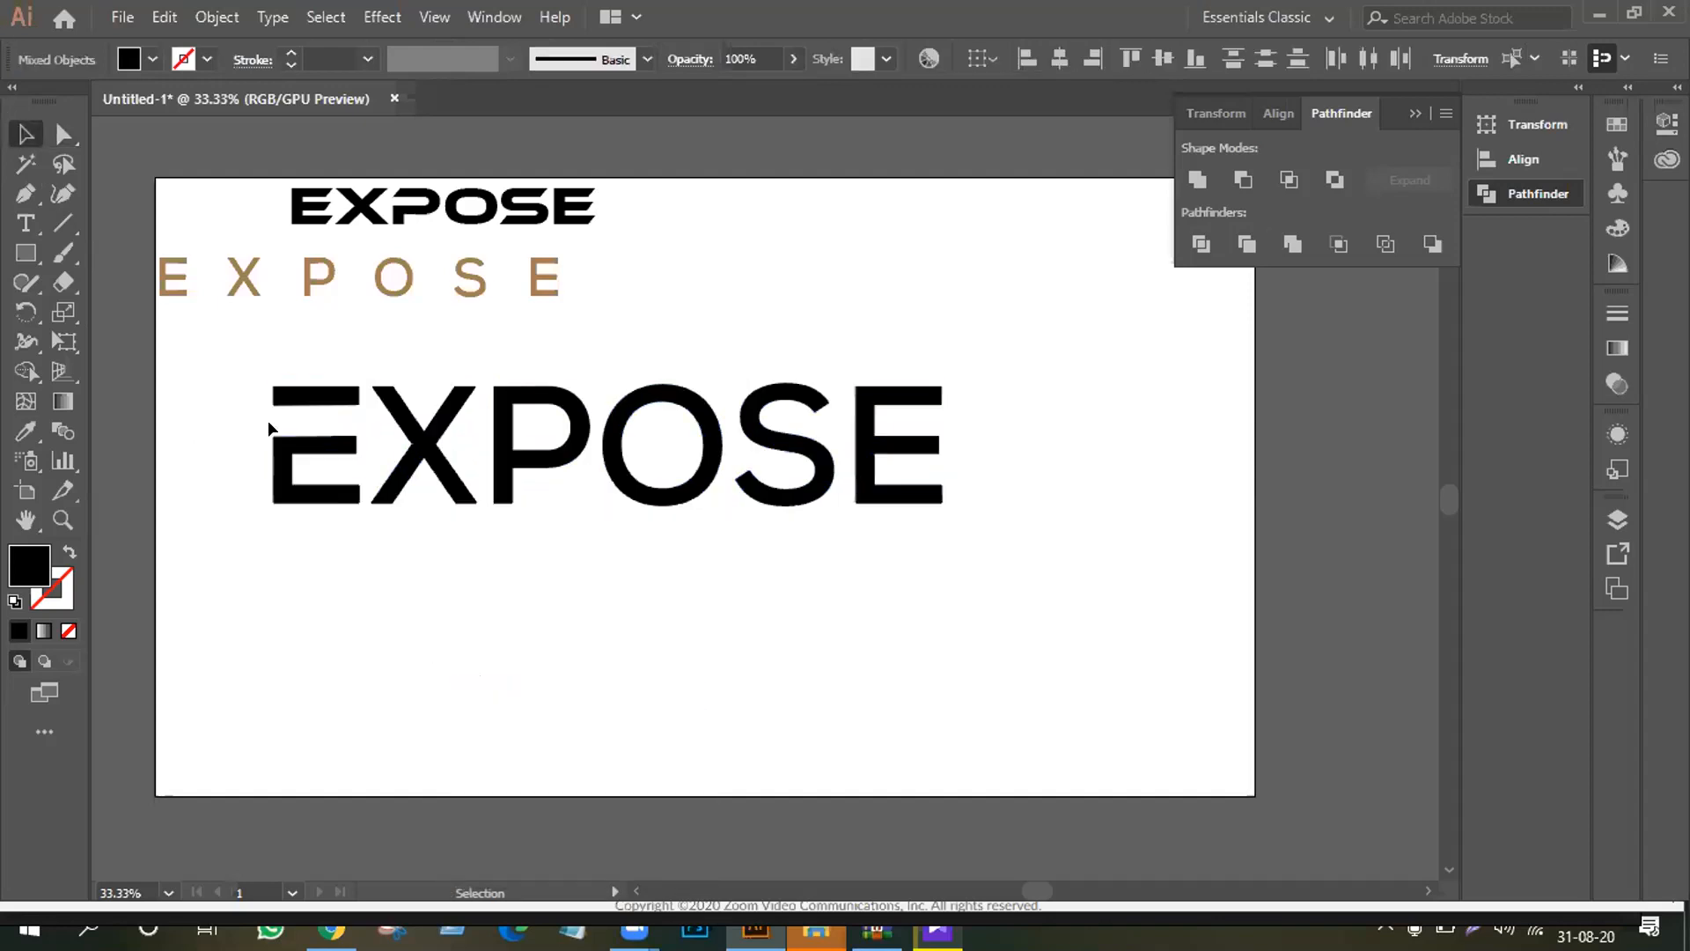
Step: Replace the final E of the large word with a copy of the cut first E
left_click(282, 471)
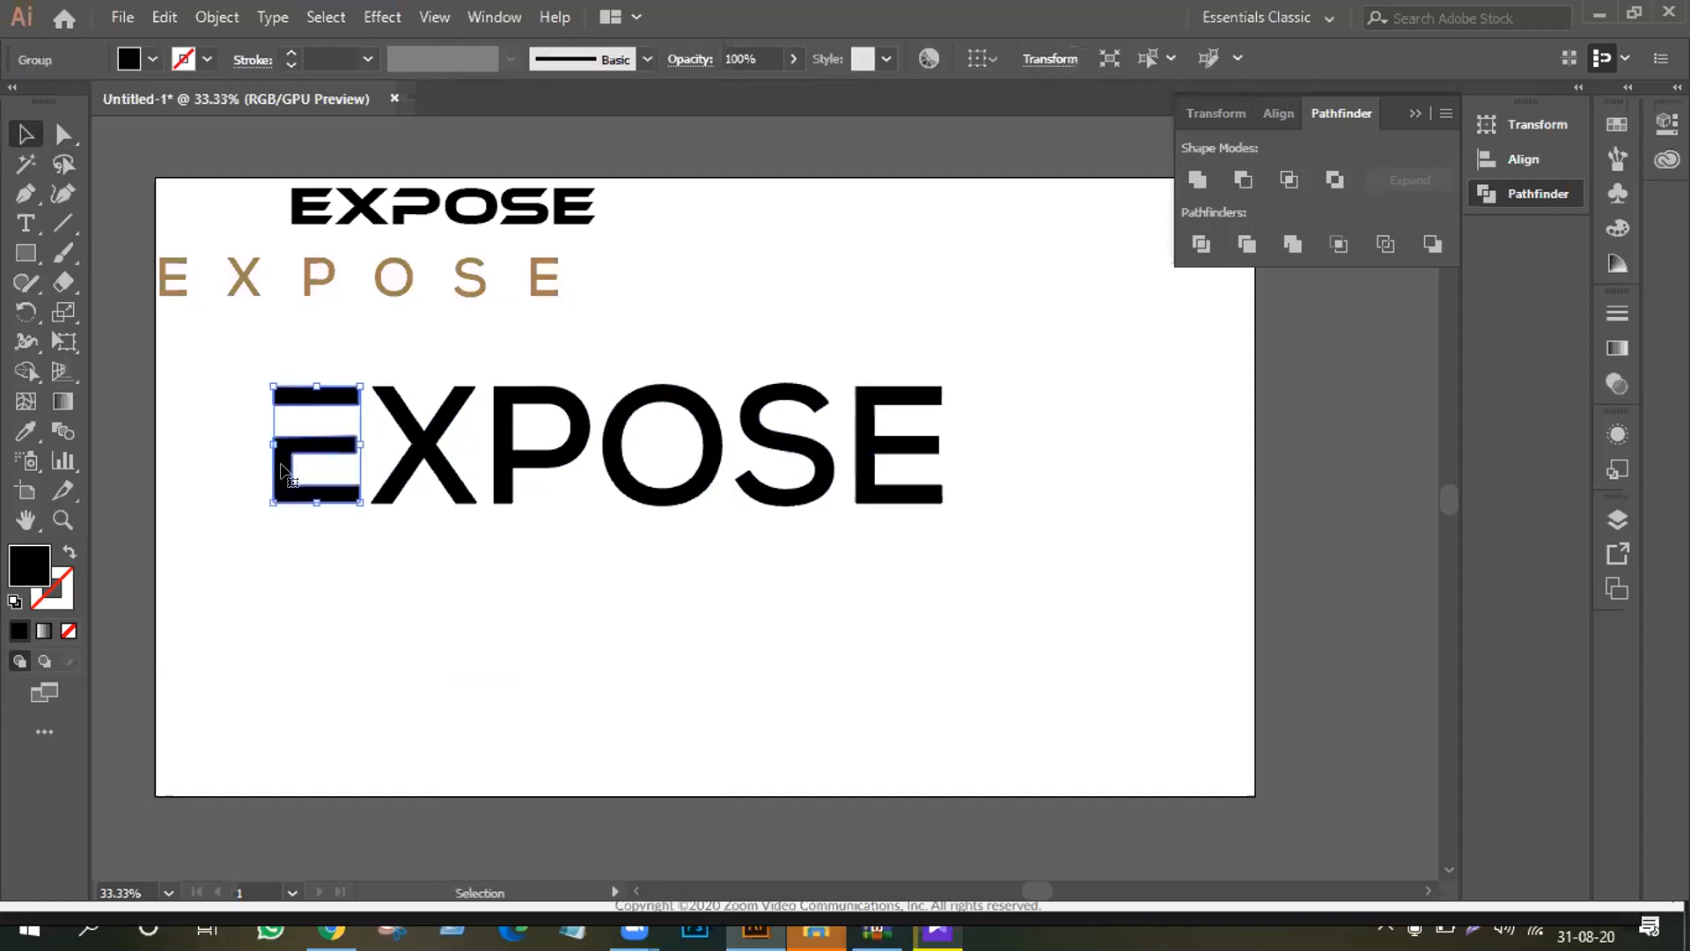
left_click_drag(282, 471, 864, 514)
left_click(872, 592)
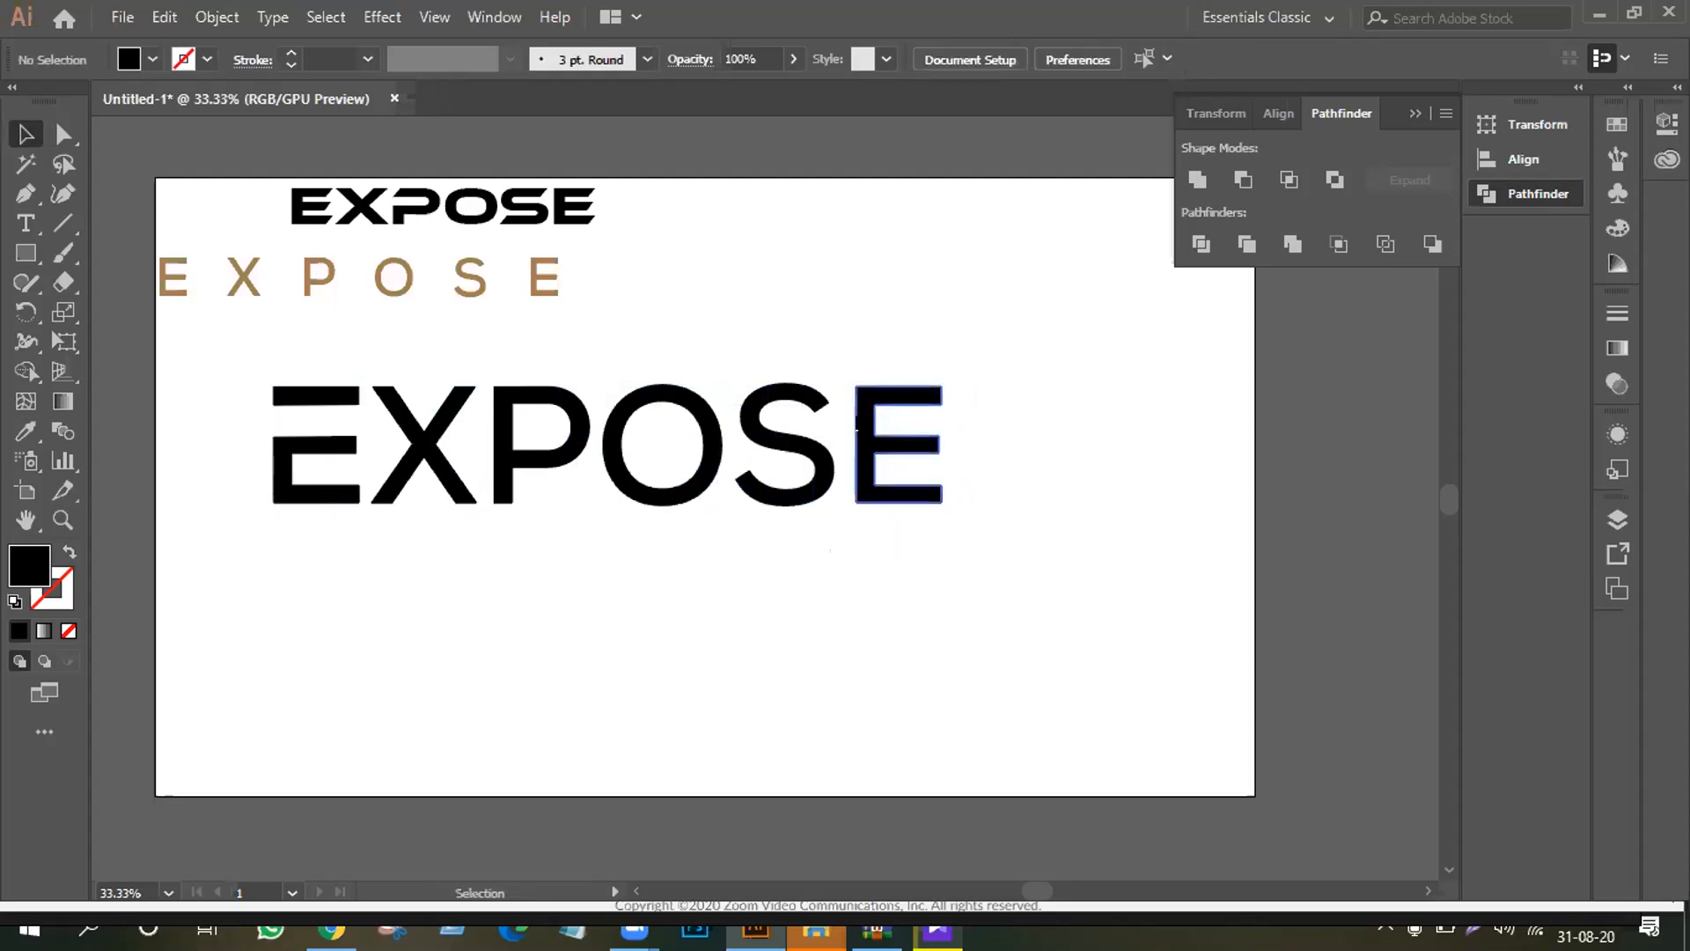
left_click(864, 435)
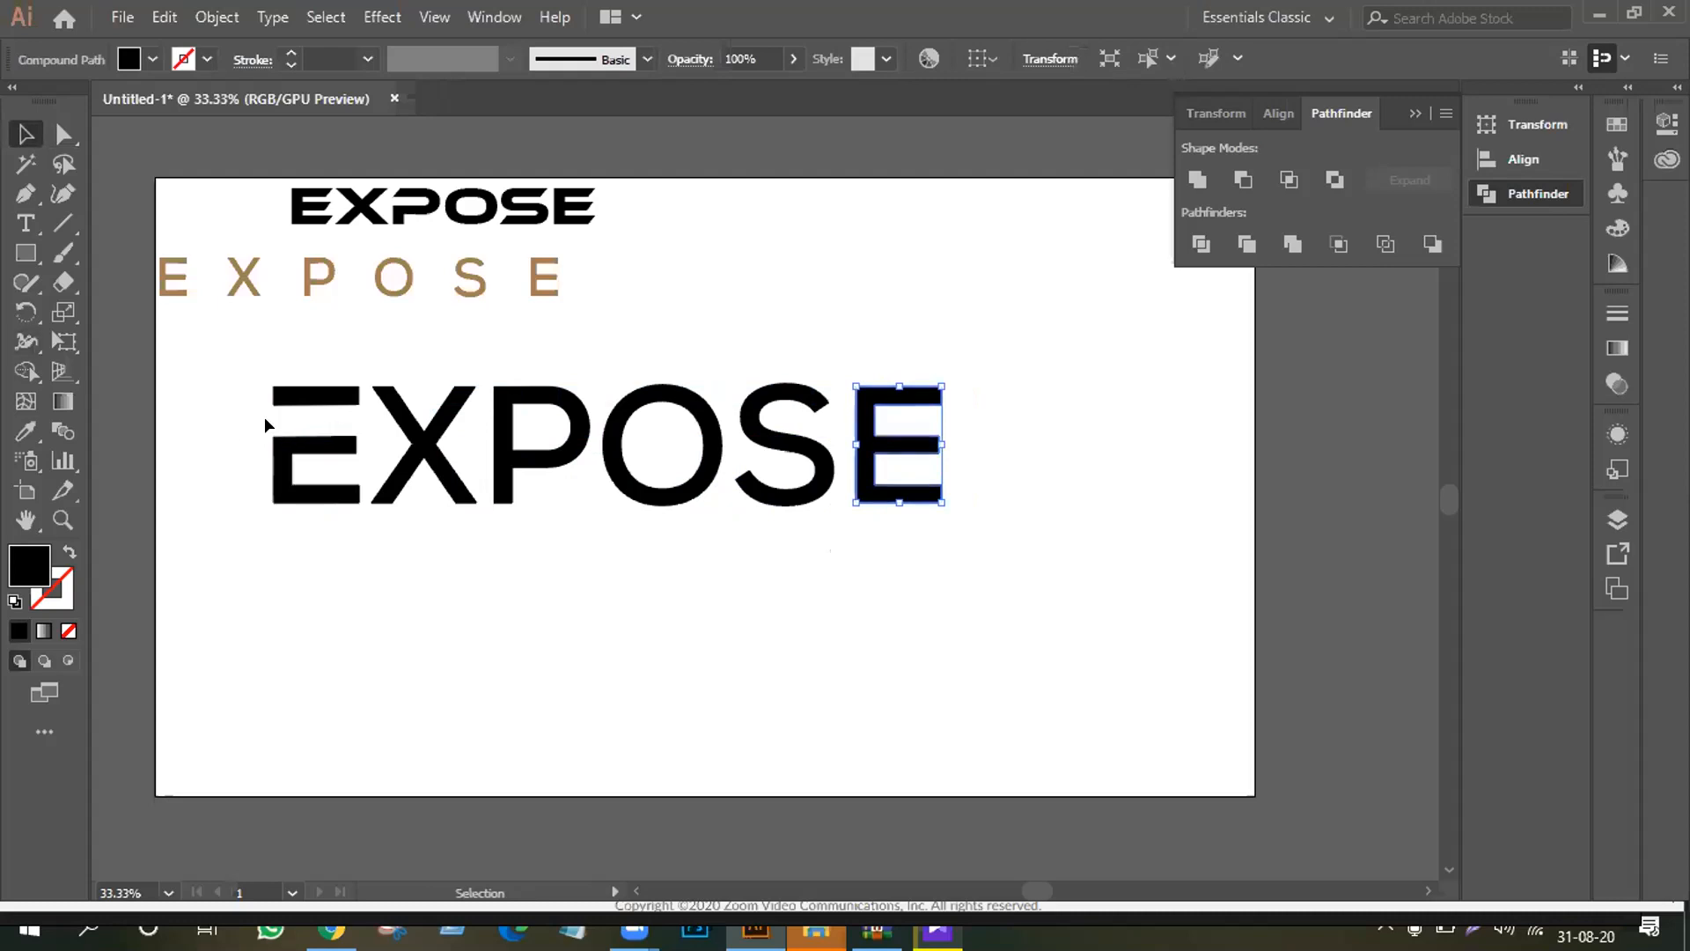
key("Delete")
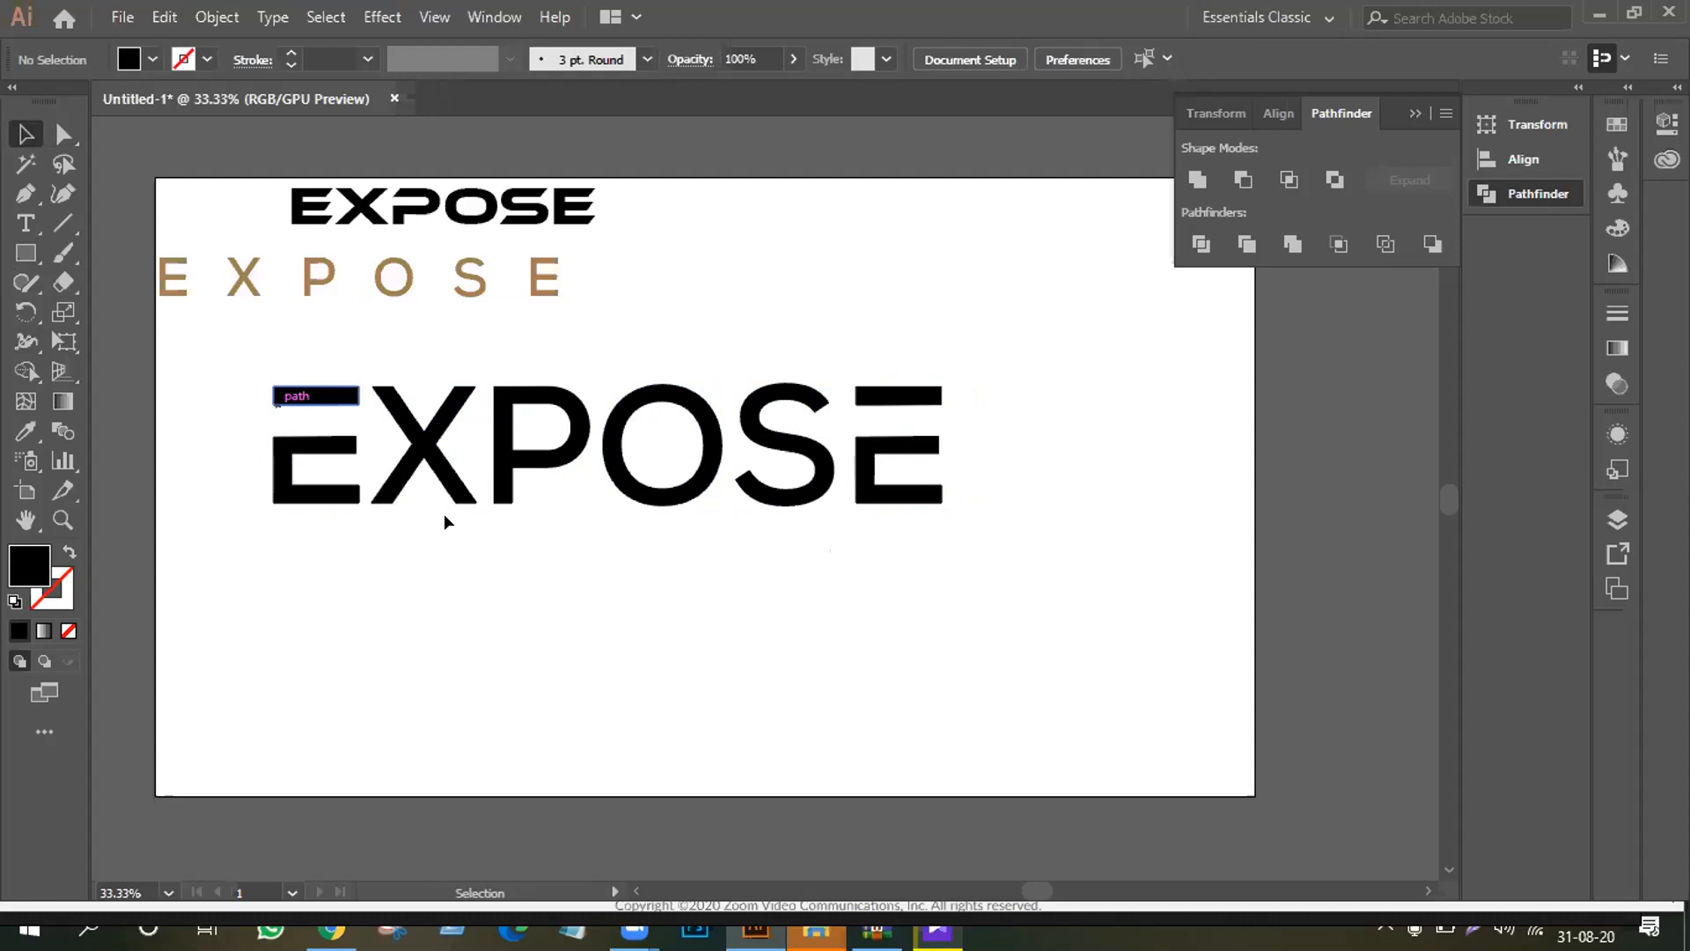
Step: Try to shift the X of the large EXPOSE sideways to even out its spacing between the E and the P
left_click(403, 494)
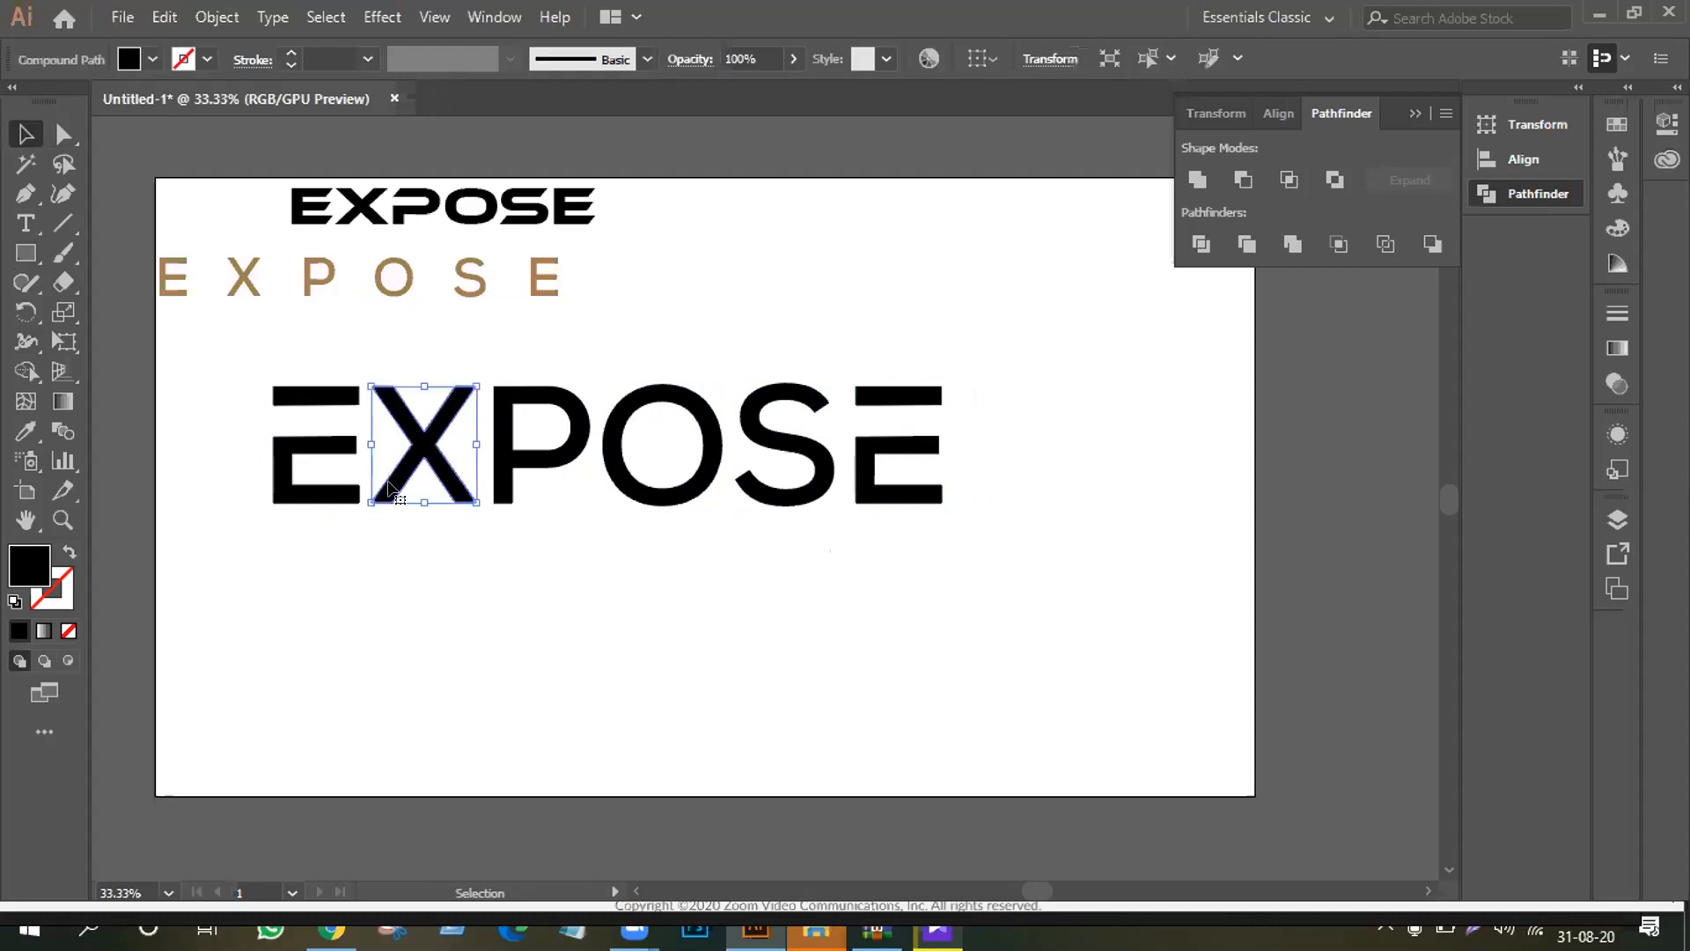
key("Right")
key("Right")
key("Right")
key("Right")
key("Right")
key("Right")
key("Right")
key("Right")
key("Right")
key("Right")
key("Right")
key("Right")
key("Right")
key("Right")
key("Right")
key("Right")
key("Right")
key("Right")
key("Right")
key("Right")
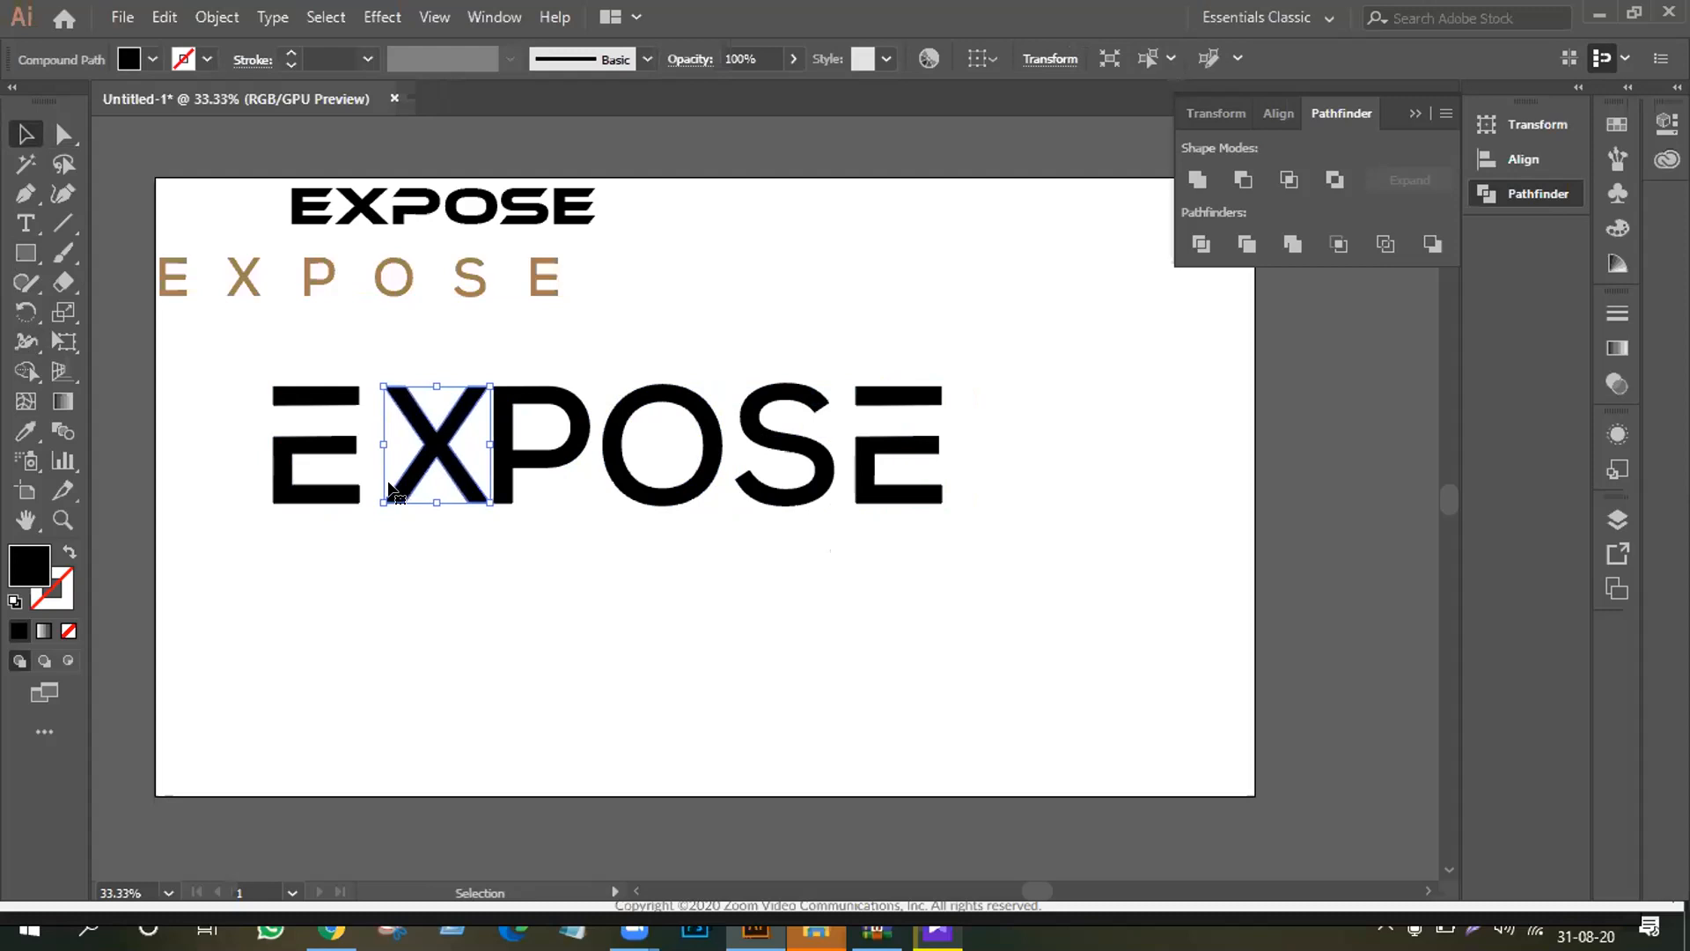
key("Right")
key("Right")
key("Right")
key("Right")
key("Right")
key("Right")
key("Right")
key("Right")
key("Right")
key("Right")
key("Right")
key("Right")
key("Right")
key("Right")
key("Right")
key("Right")
key("Right")
key("Right")
key("Right")
key("Right")
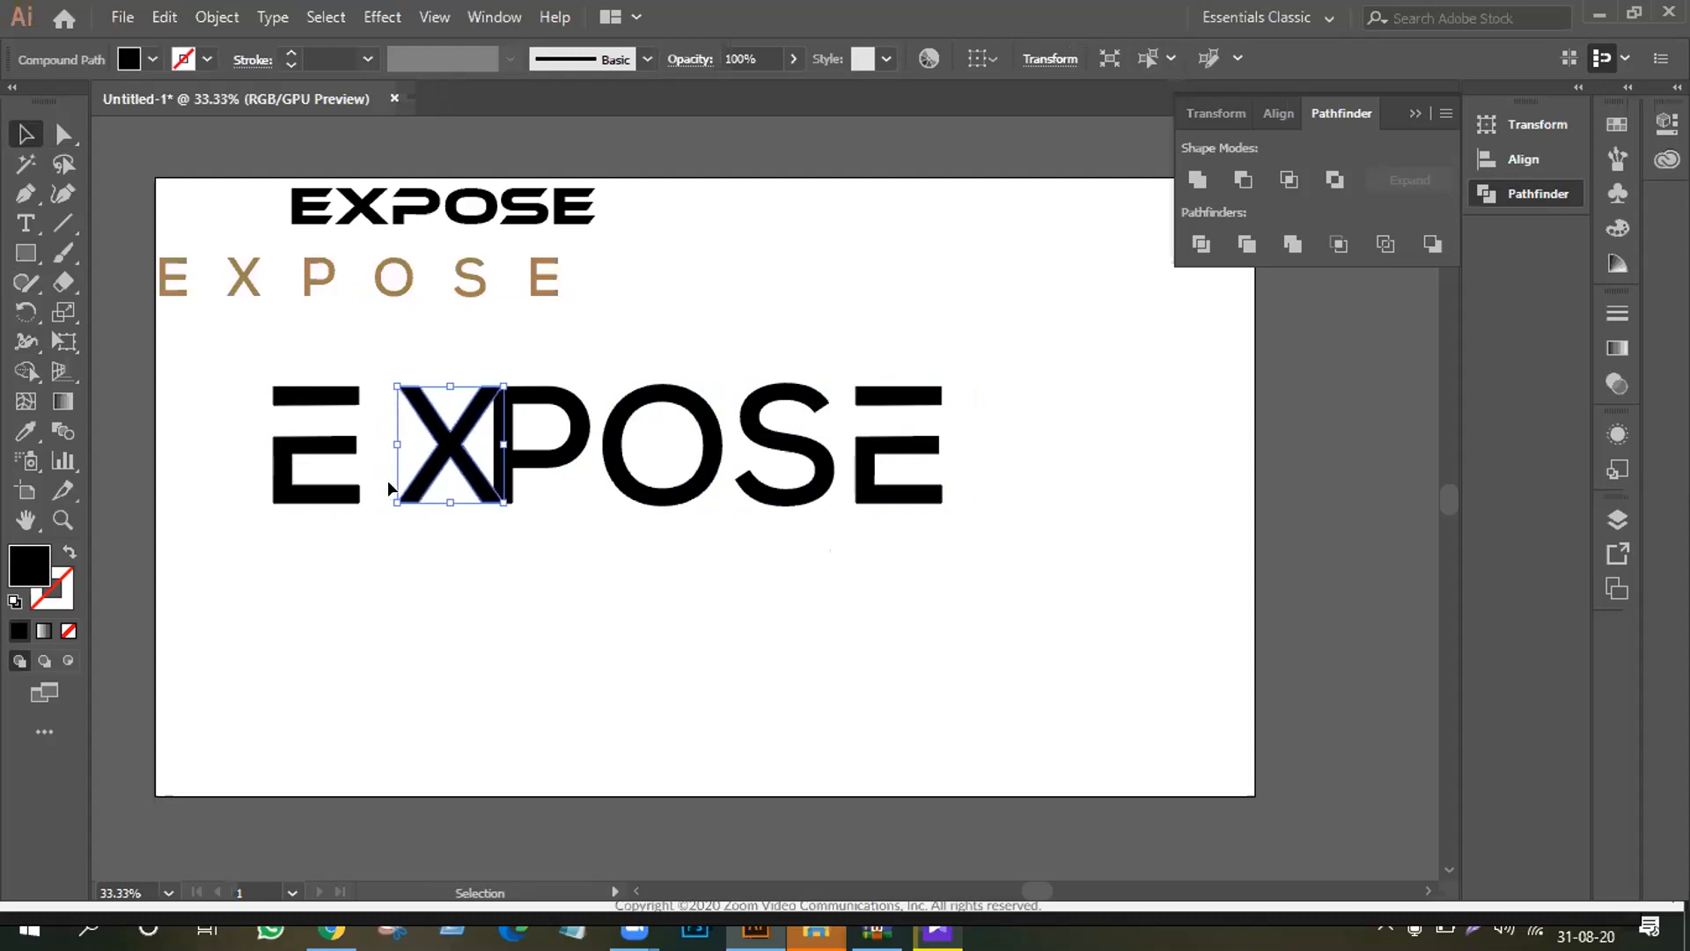
key("a")
key("Left")
key("Left")
key("Left")
key("Left")
key("Left")
key("Left")
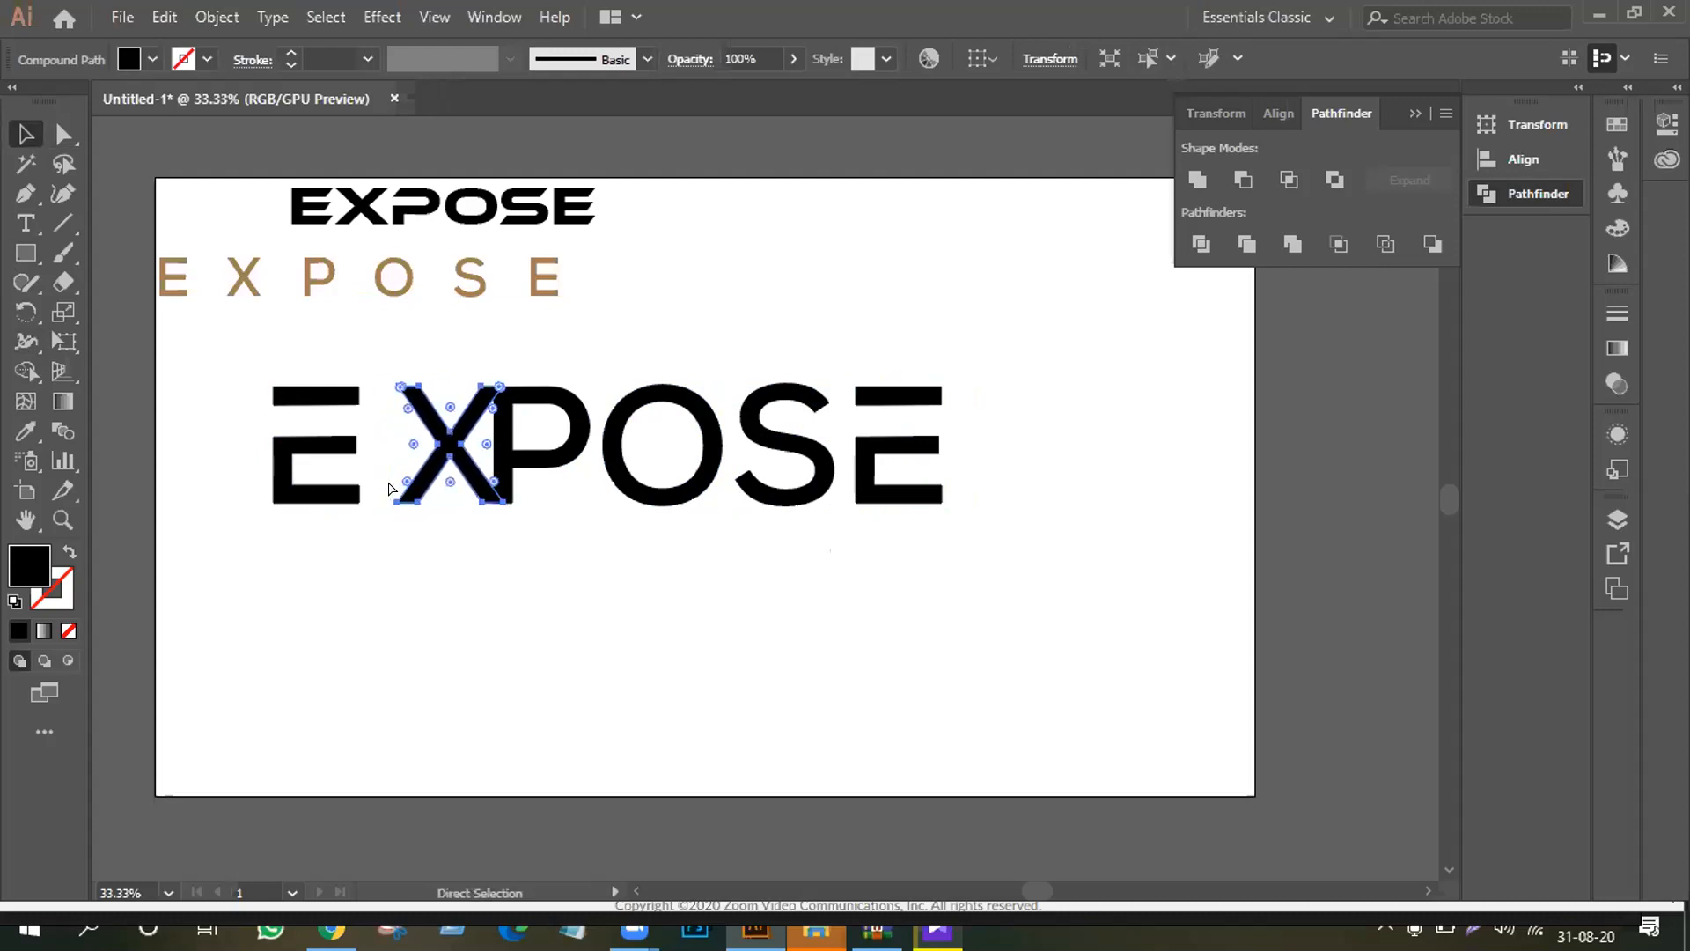
key("Left")
key("Left")
key("Left")
key("Left")
key("Left")
key("Left")
key("Left")
key("Left")
key("Left")
key("Left")
key("Left")
key("Left")
key("Left")
key("Left")
key("Left")
key("Left")
key("Left")
key("Left")
key("Left")
key("Left")
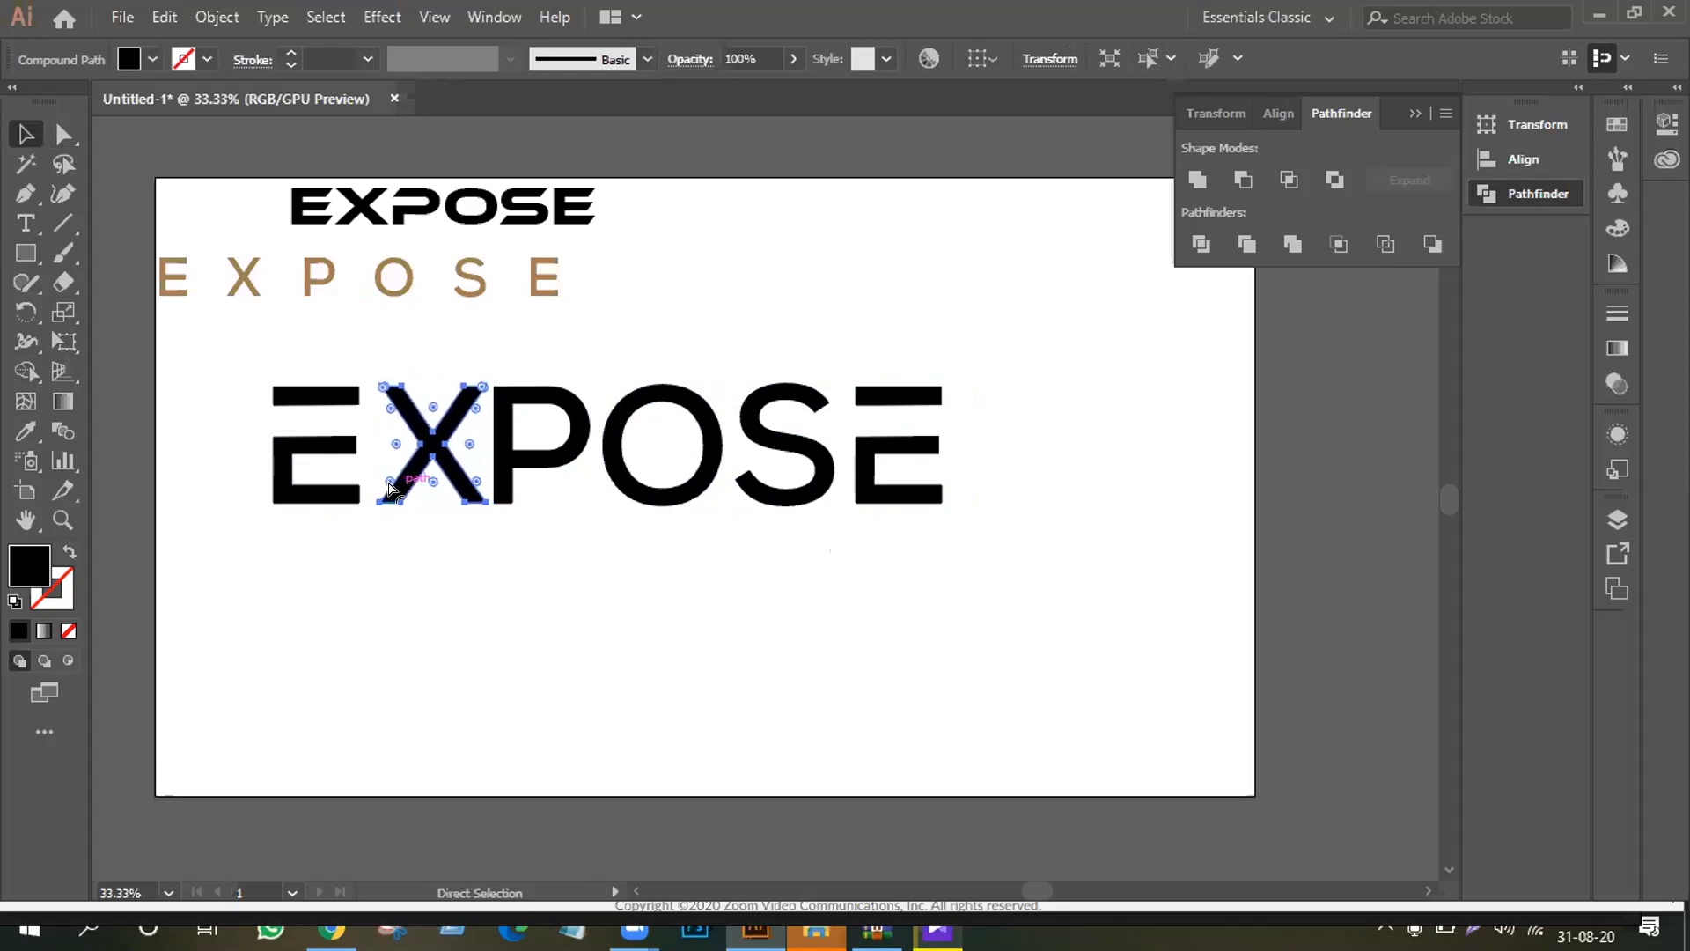
key("Left")
key("Left")
key("Left")
key("Left")
key("Left")
key("Left")
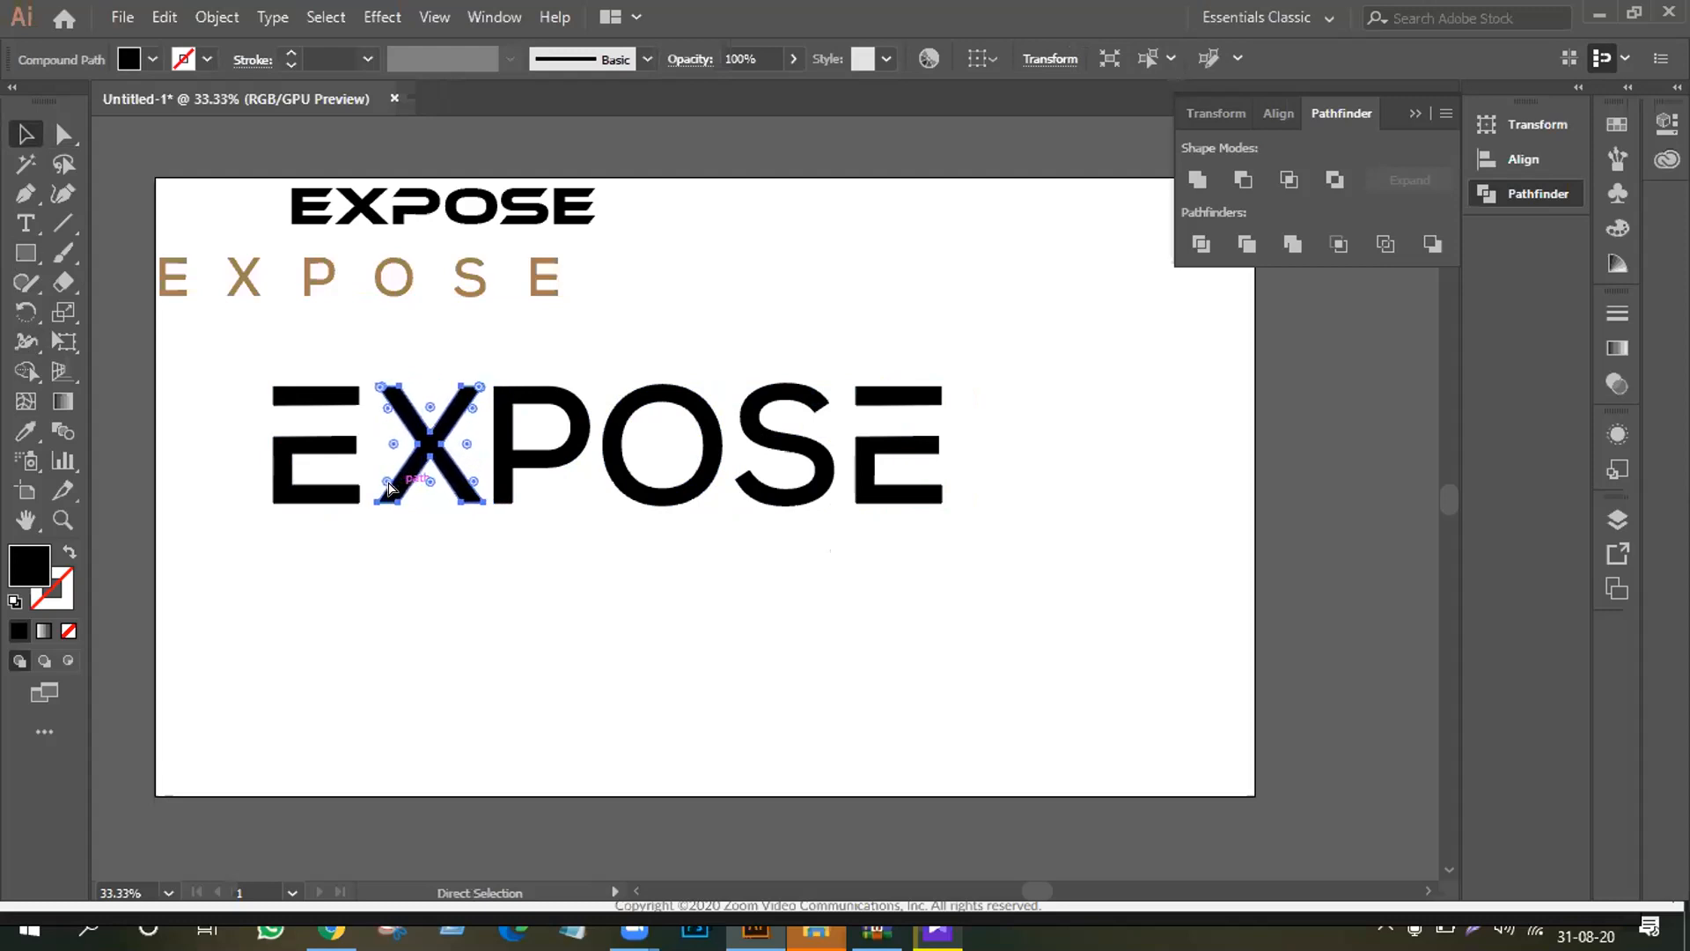
Step: Undo the X's moves and the replacement of the large word's final E
key("ctrl+z")
key("ctrl+z")
key("ctrl+z")
key("ctrl+z")
key("ctrl+z")
key("ctrl+z")
key("ctrl+z")
key("ctrl+z")
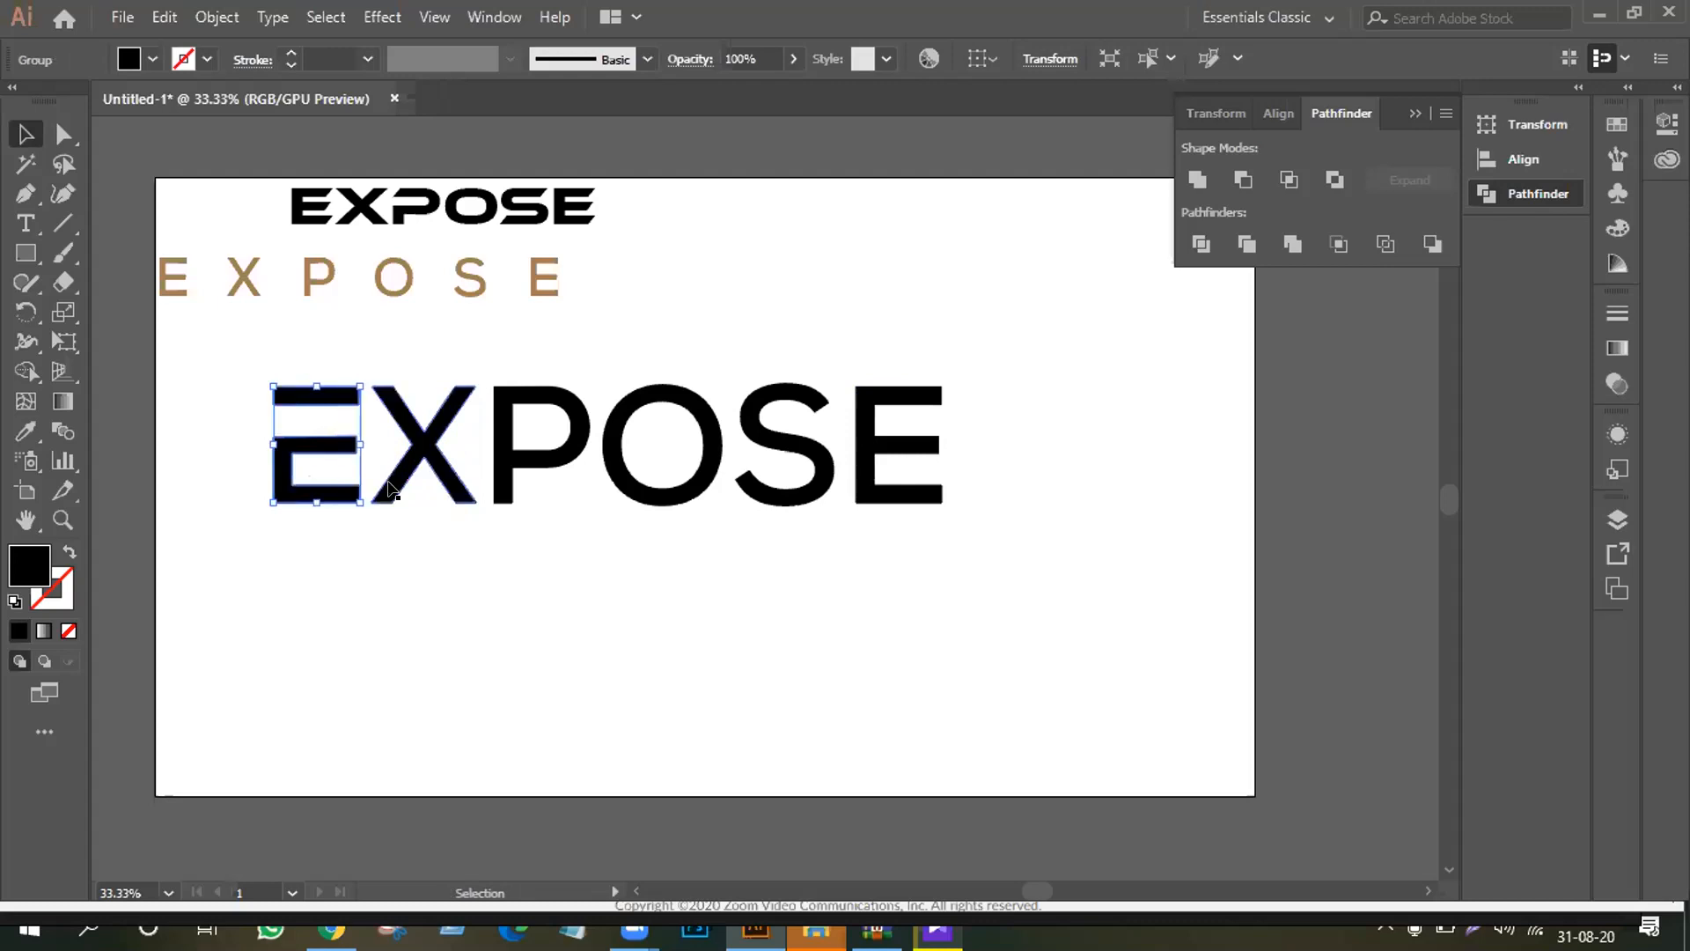
left_click(364, 570)
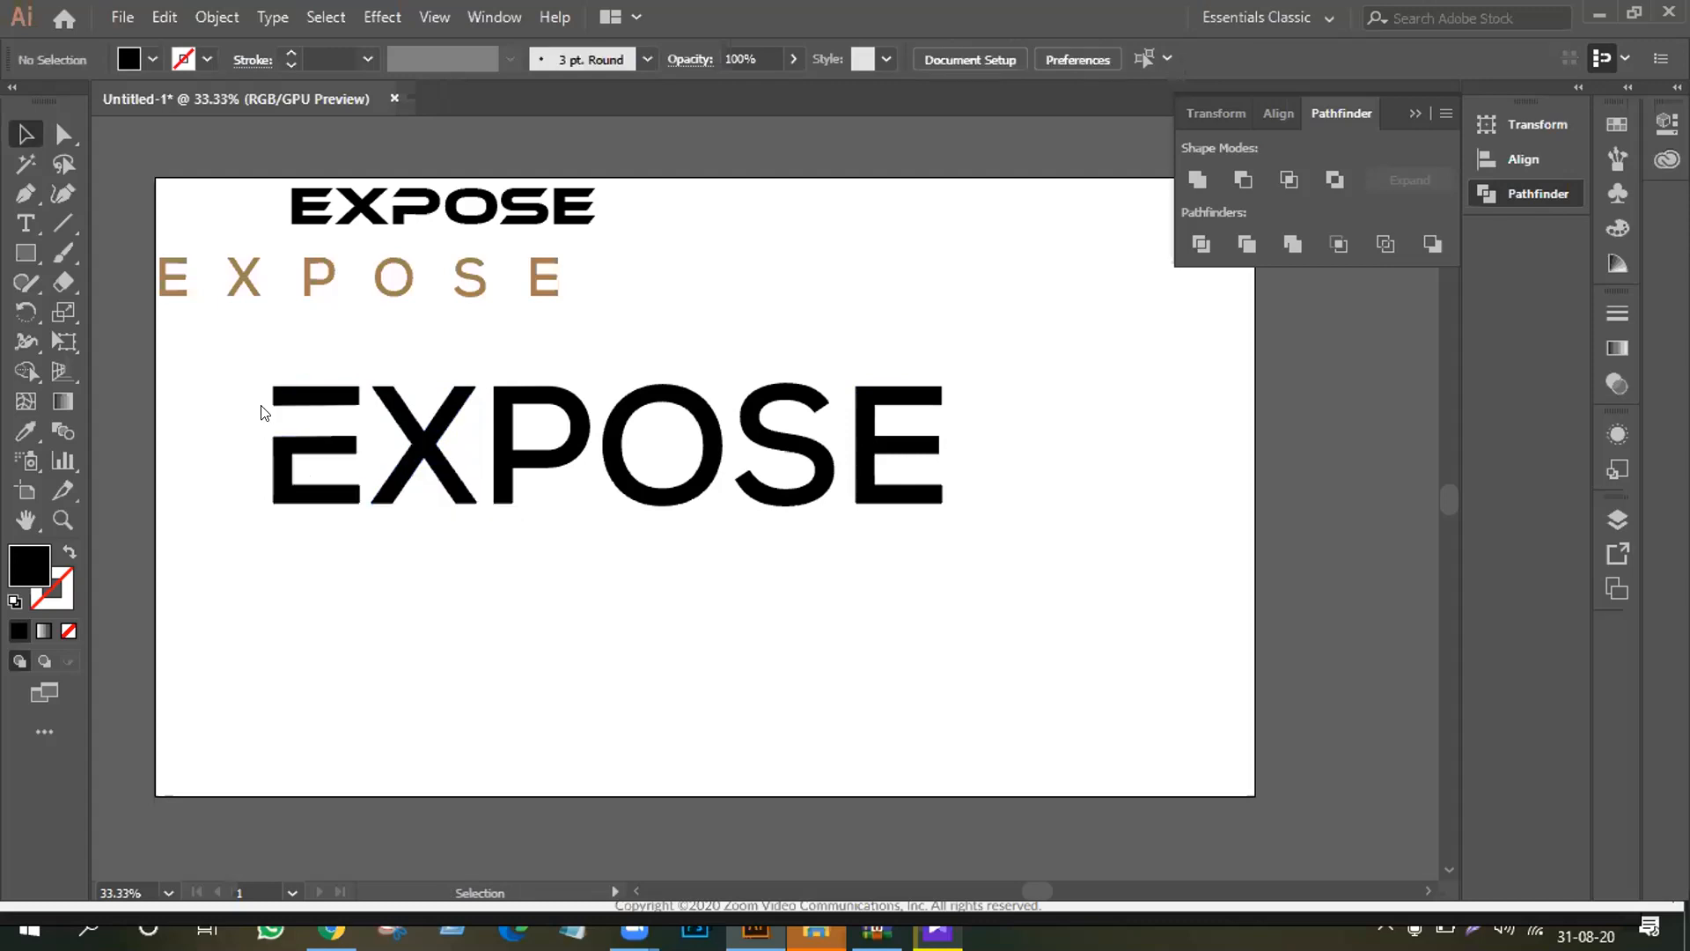
Step: Place a copy of the cut first E over the large word's final E and delete the original letter
left_click(286, 481)
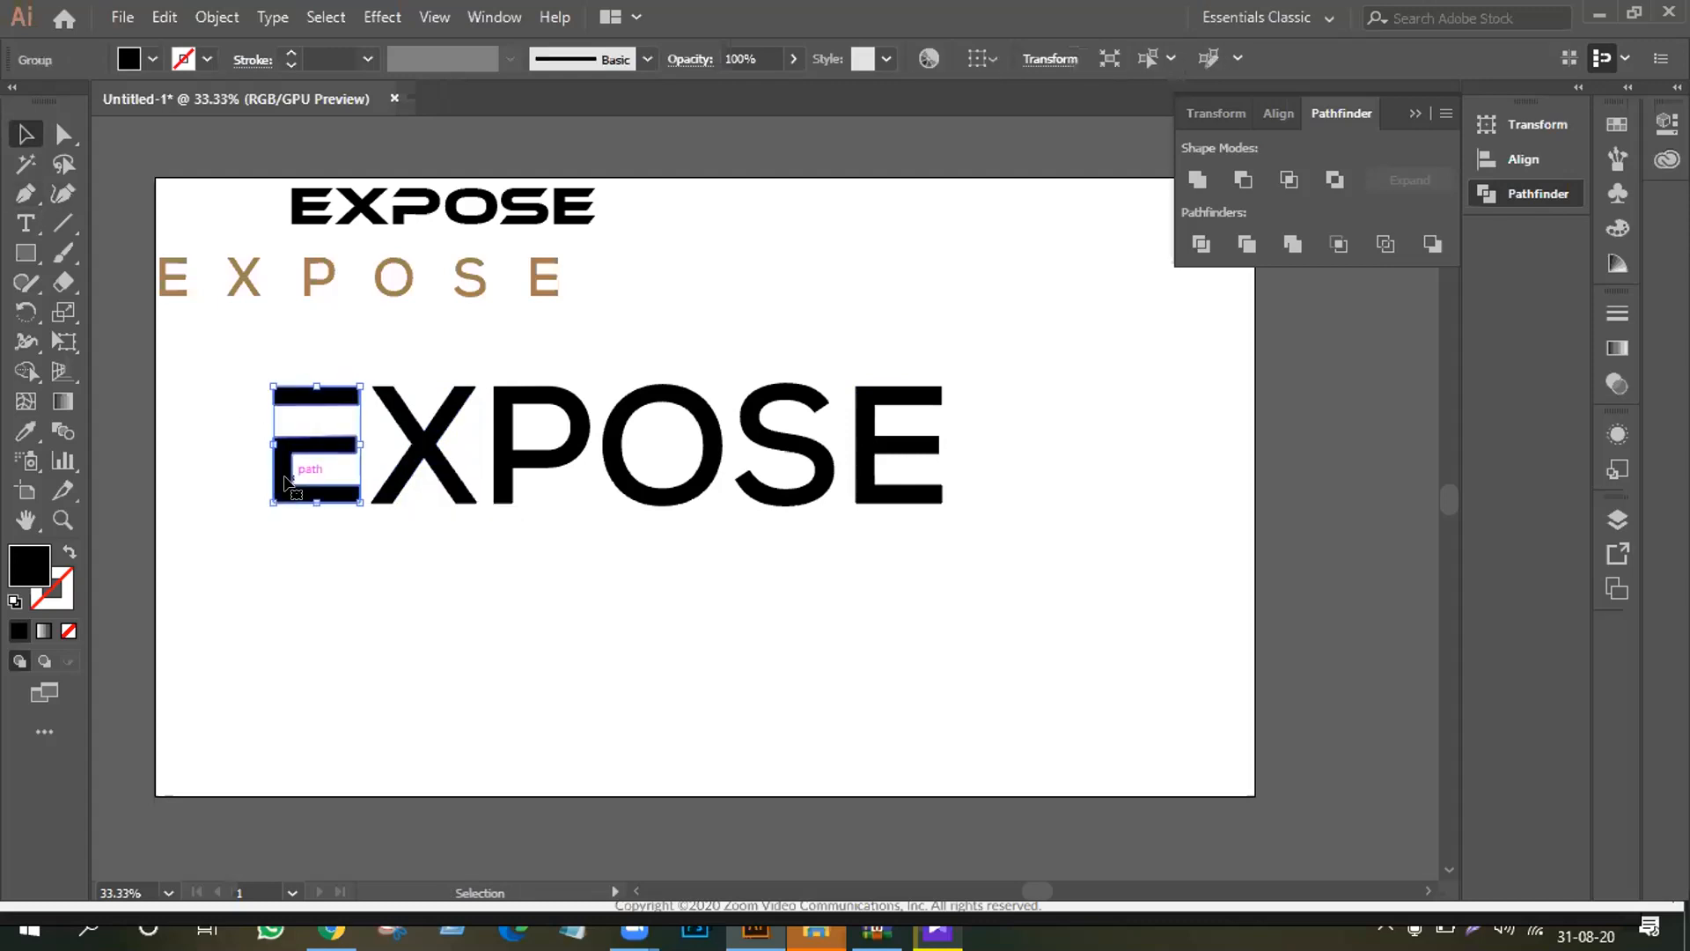
left_click_drag(286, 482, 874, 492)
left_click(915, 471)
left_click(863, 426)
key("Delete")
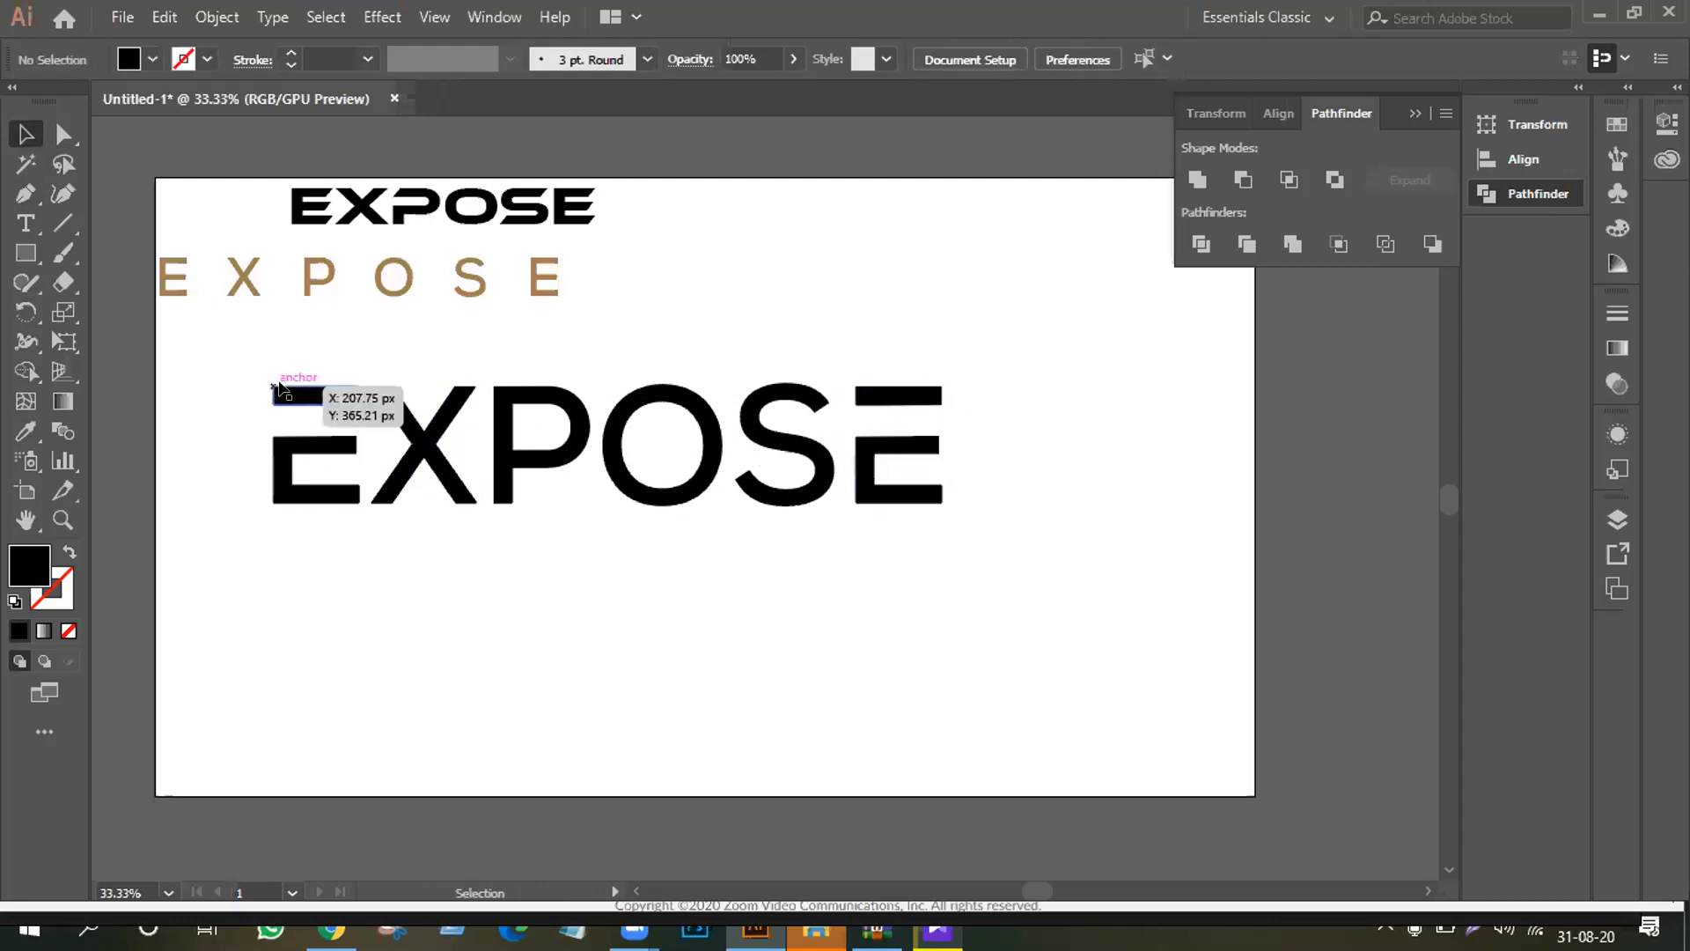
Step: Recolour only the detached upper bar of the first E with the brown sampled from the widely tracked EXPOSE
left_click(280, 387)
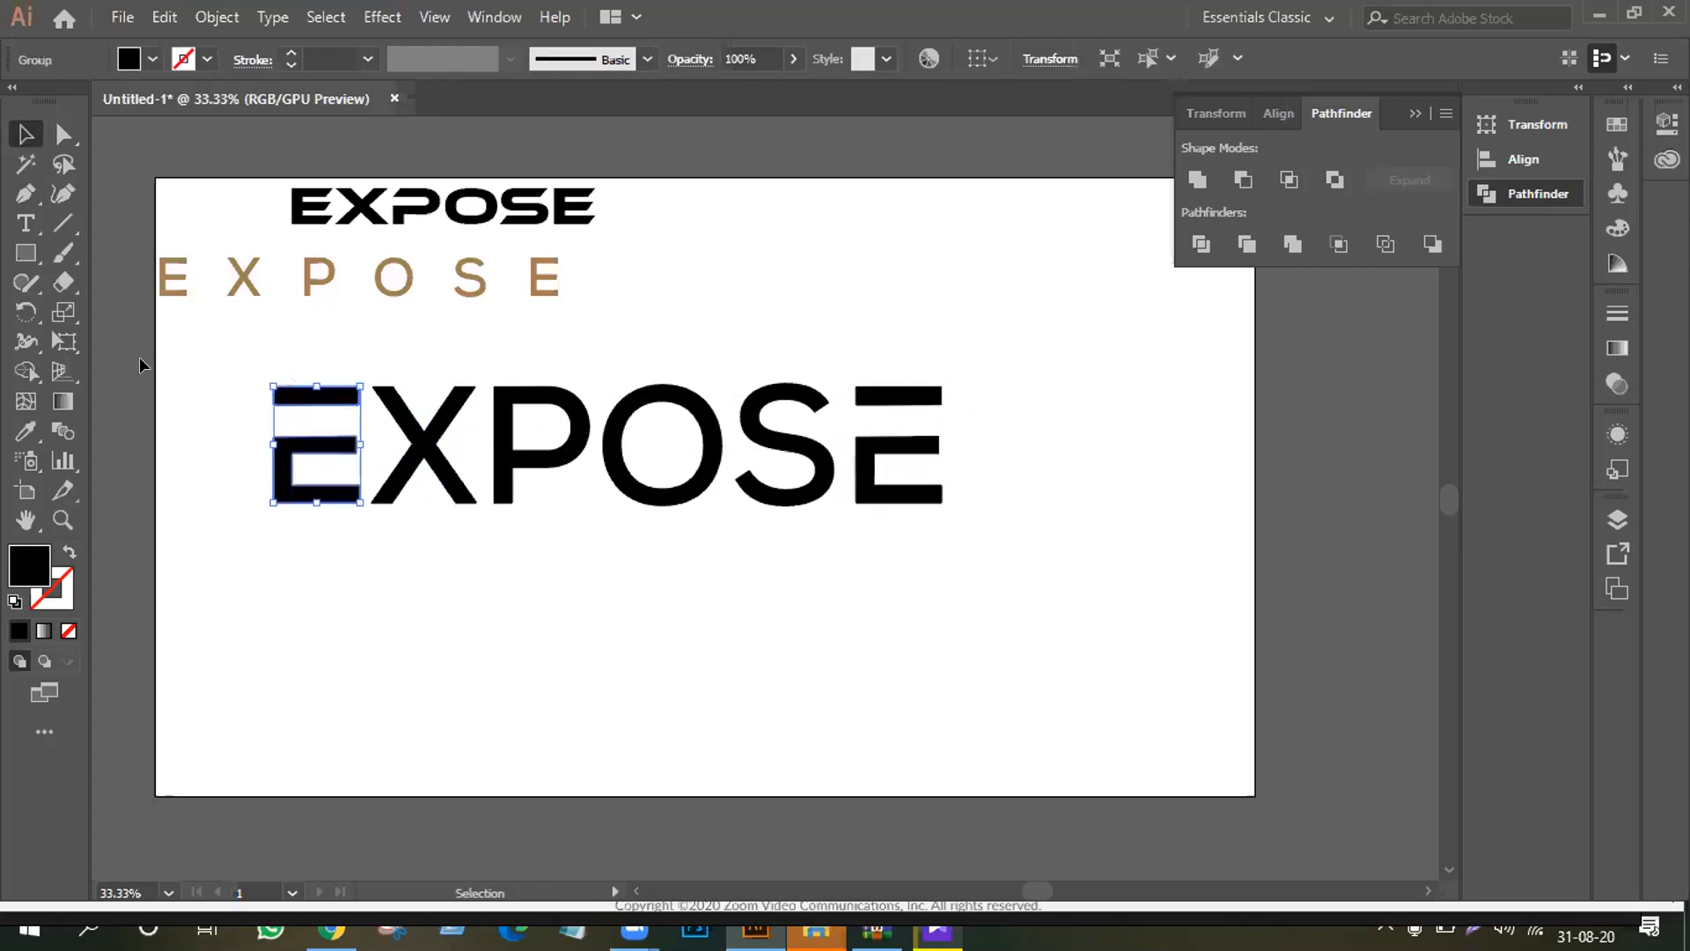
left_click(139, 357)
left_click(63, 133)
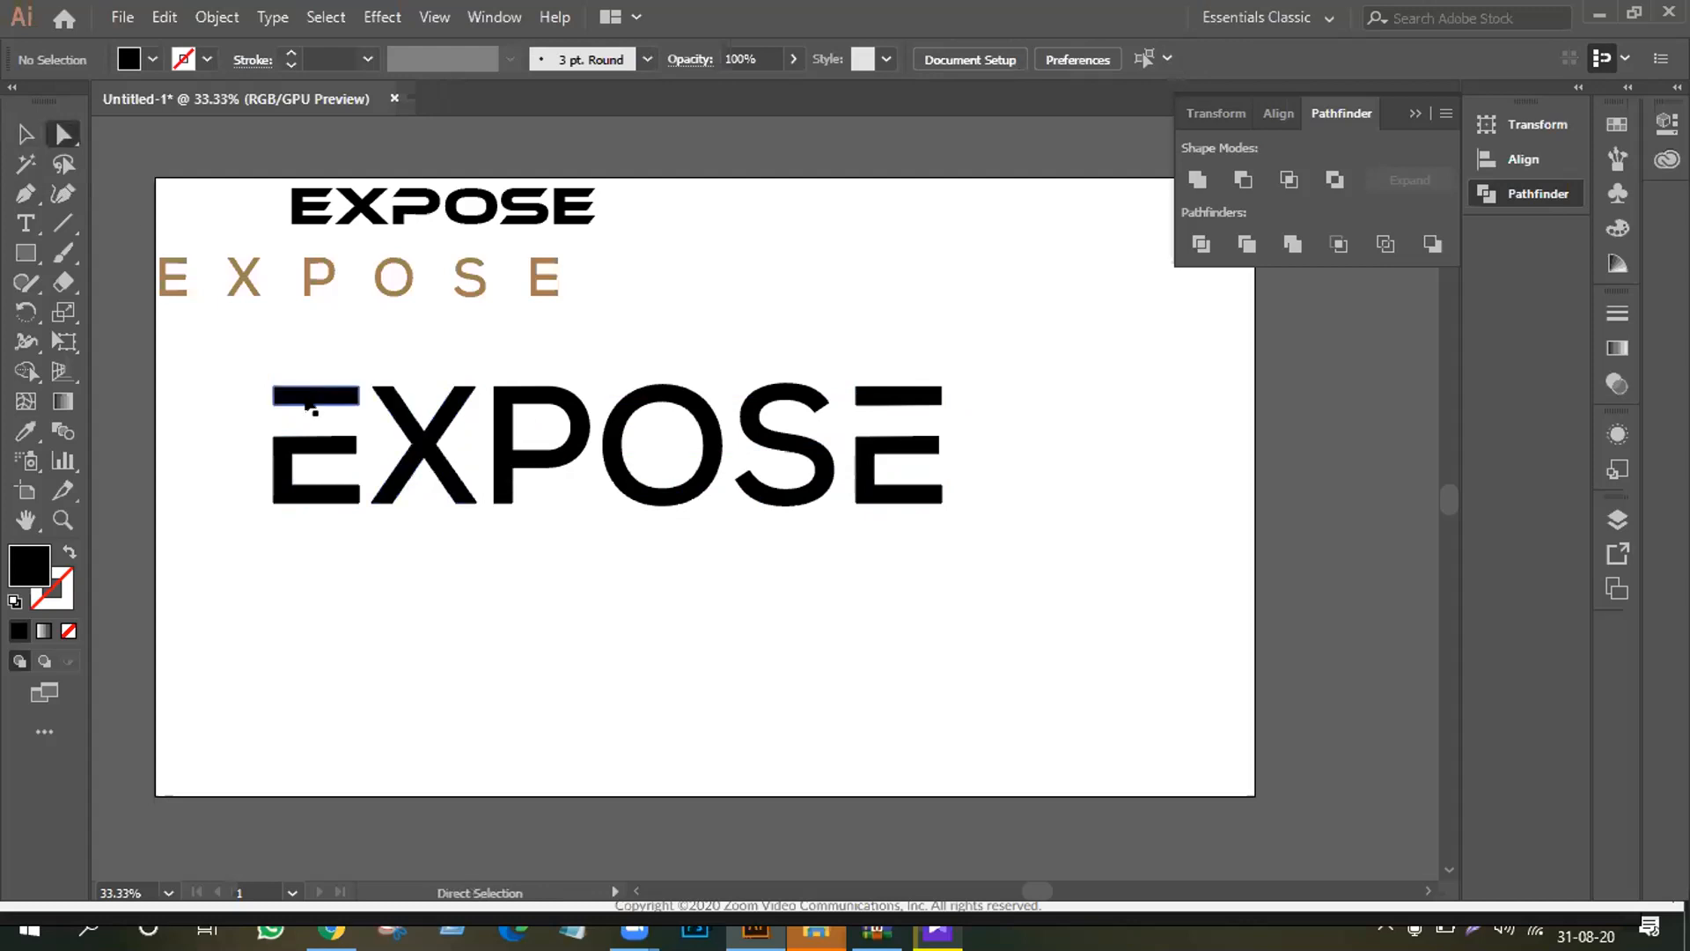
left_click(326, 395)
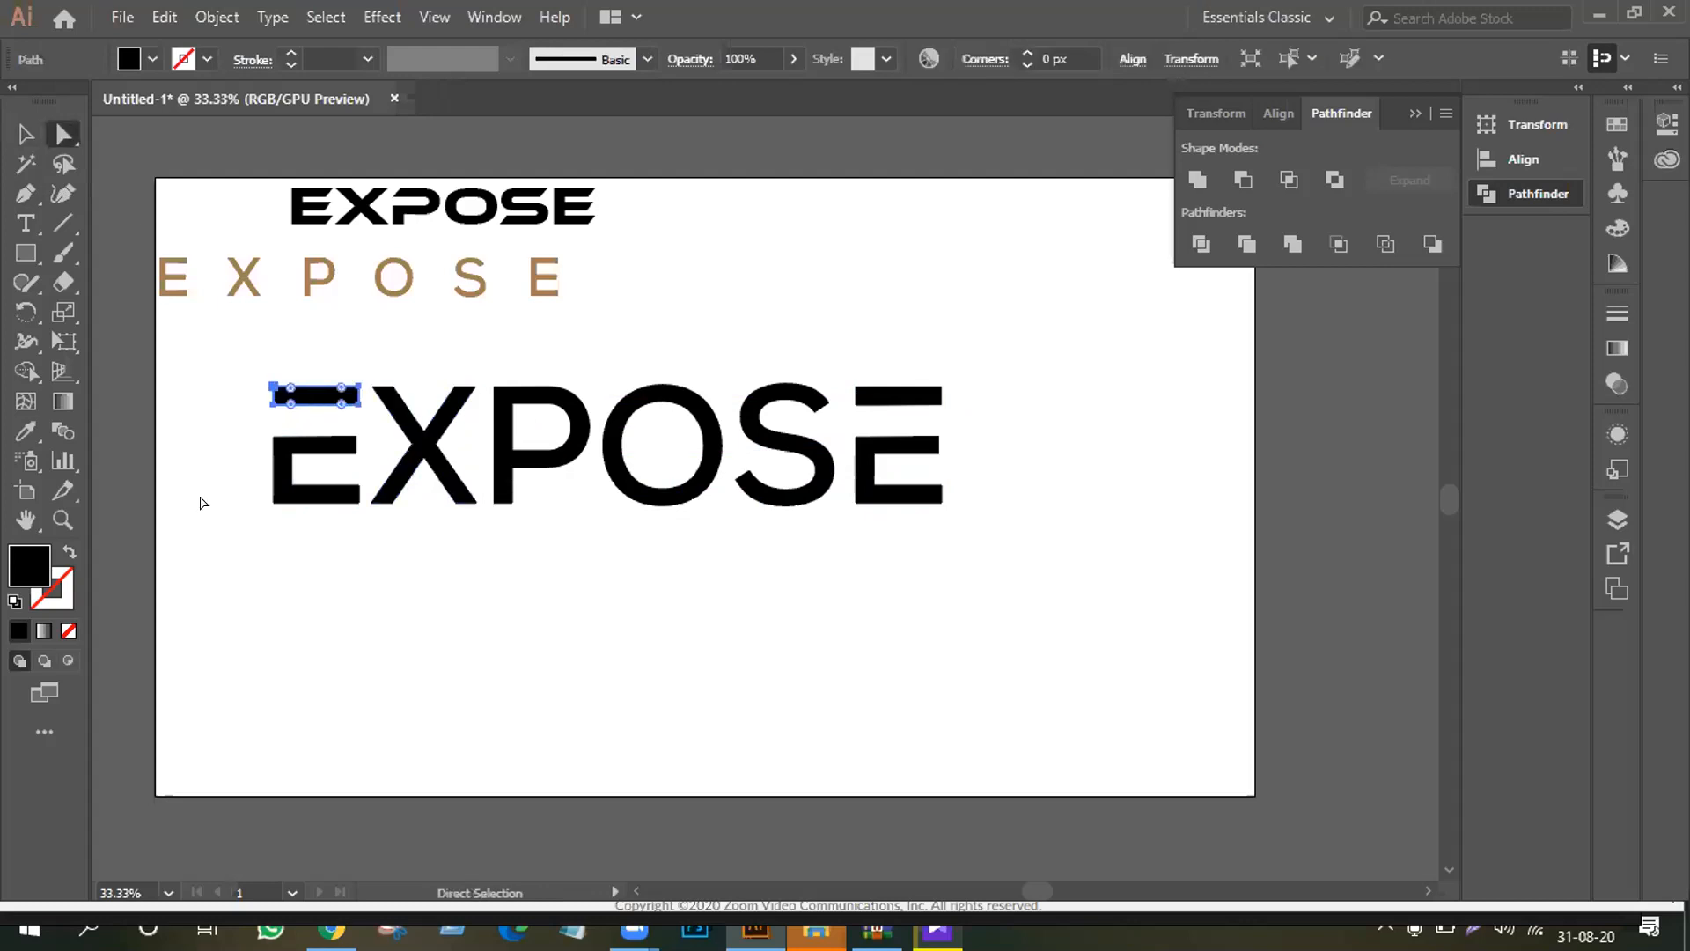
left_click(25, 431)
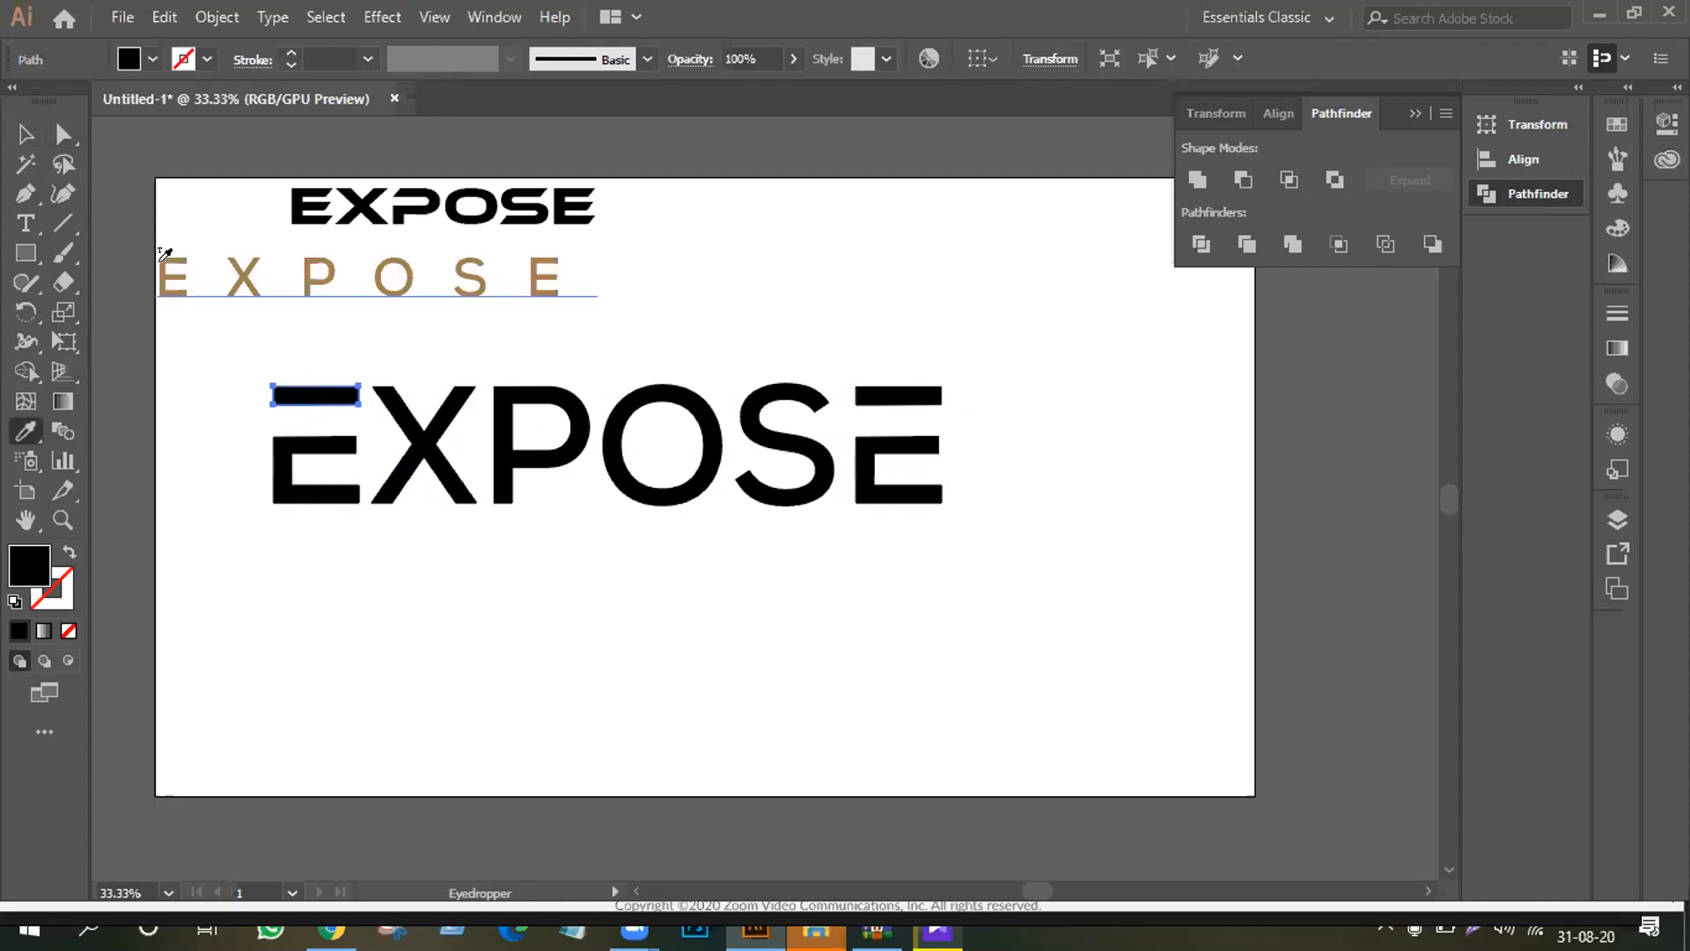
left_click(162, 259)
key("v")
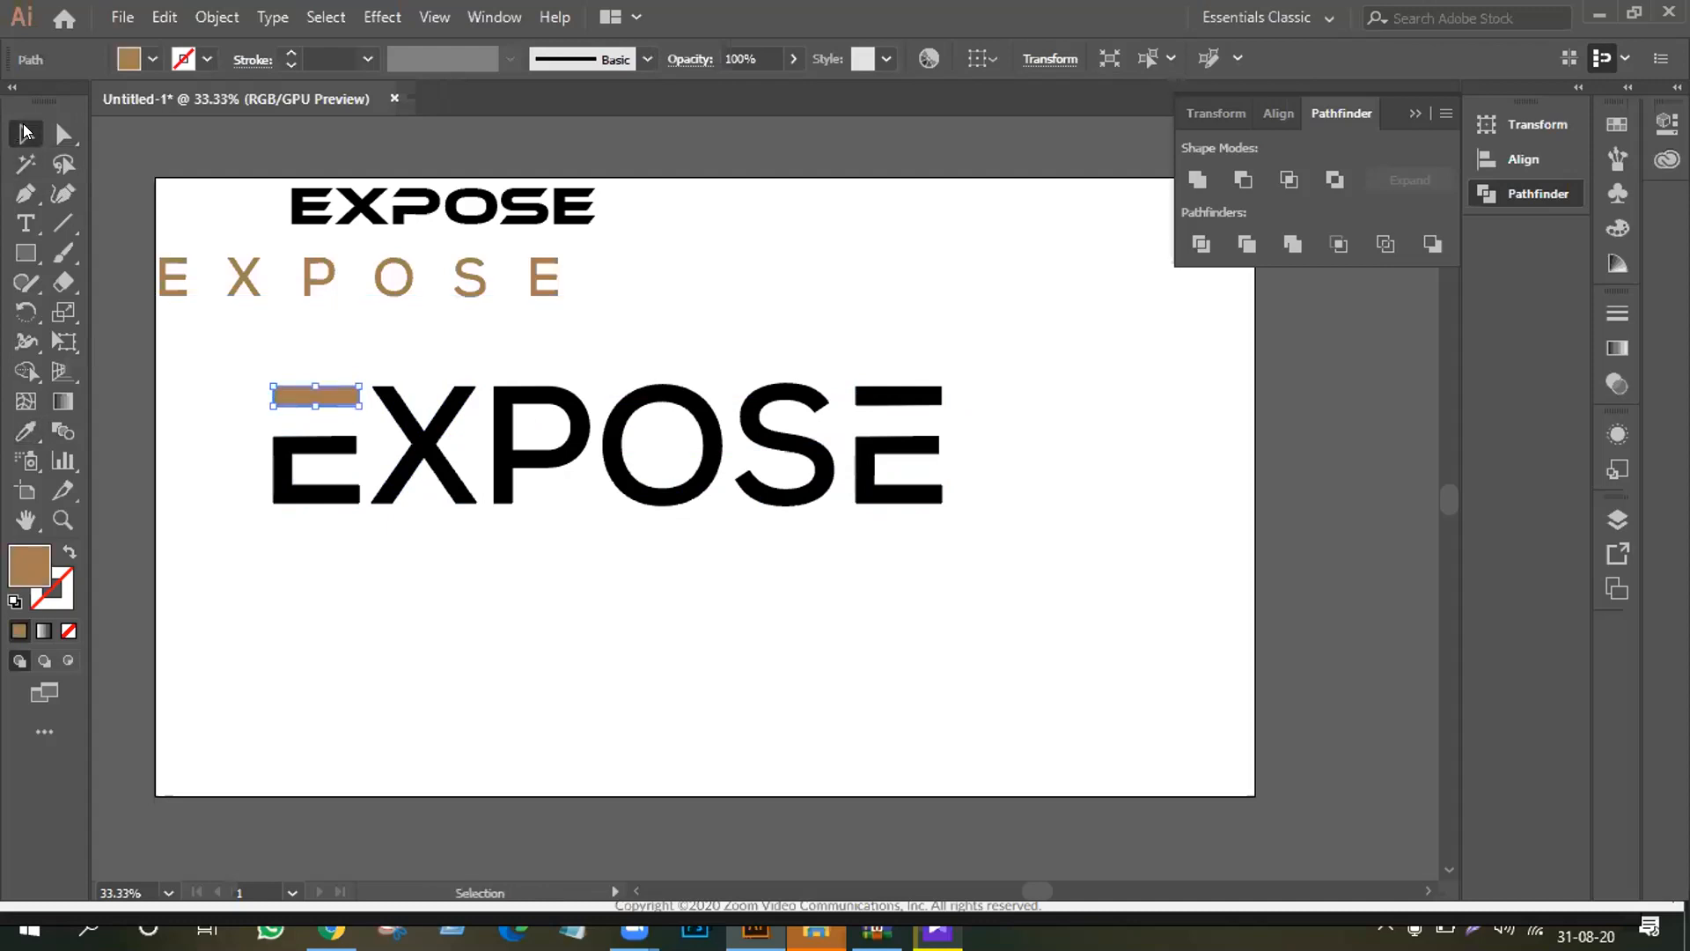
Step: Give the final E's detached upper bar the same brown, sampled from the widely tracked EXPOSE
left_click(62, 133)
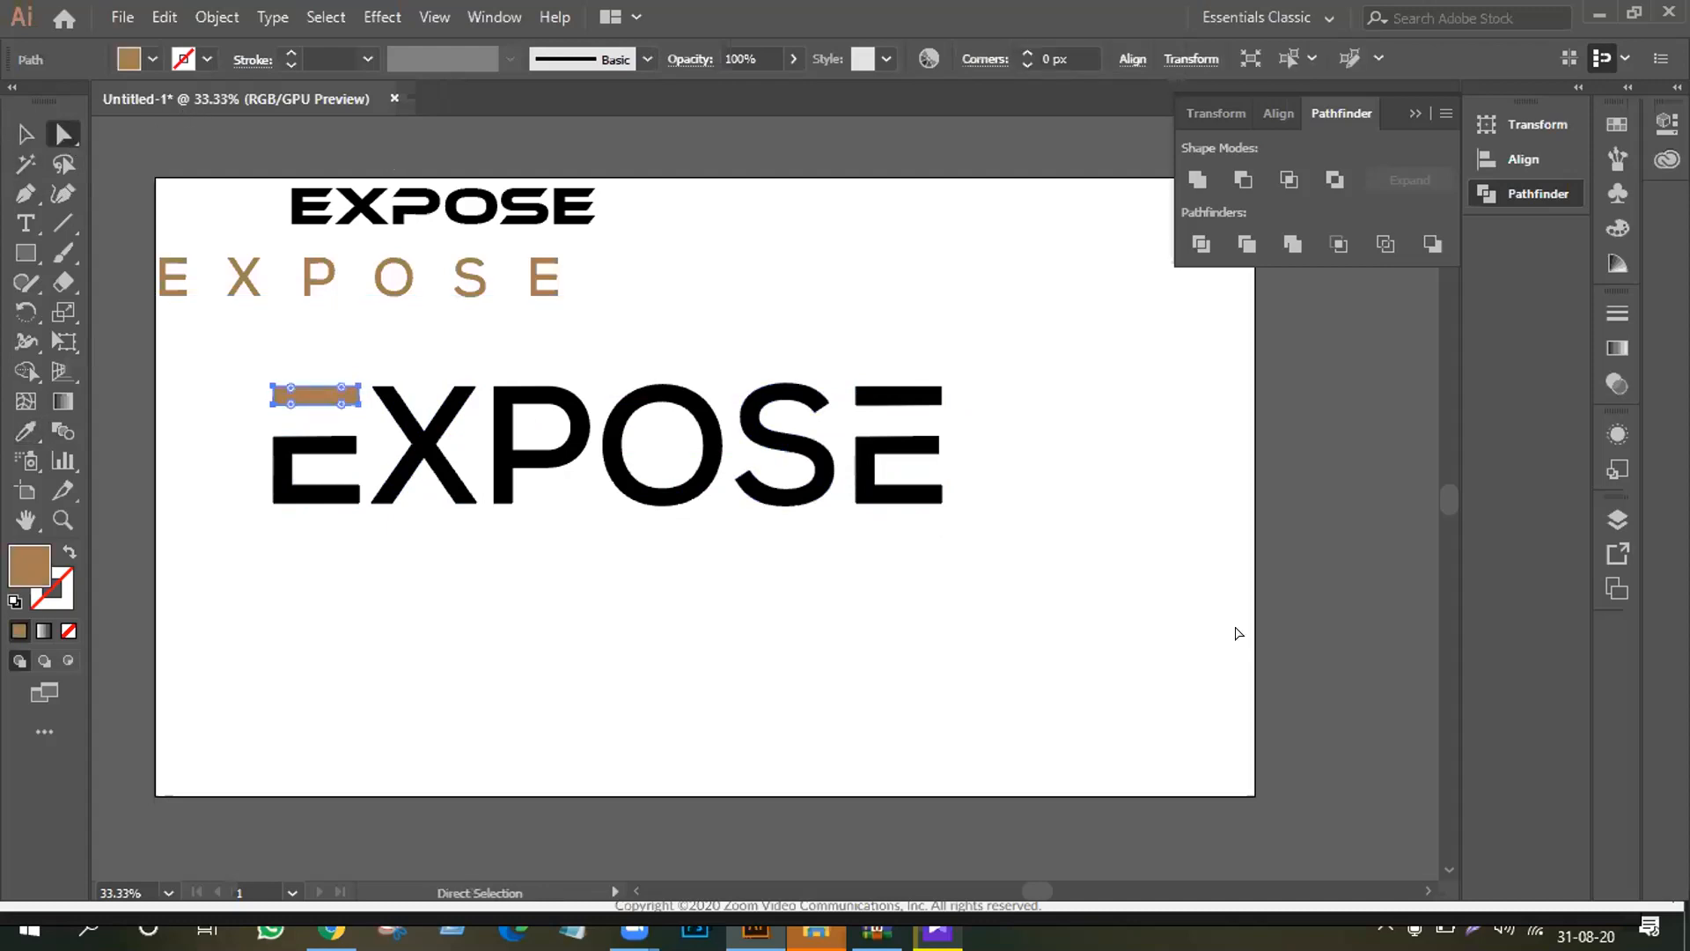
left_click(913, 398)
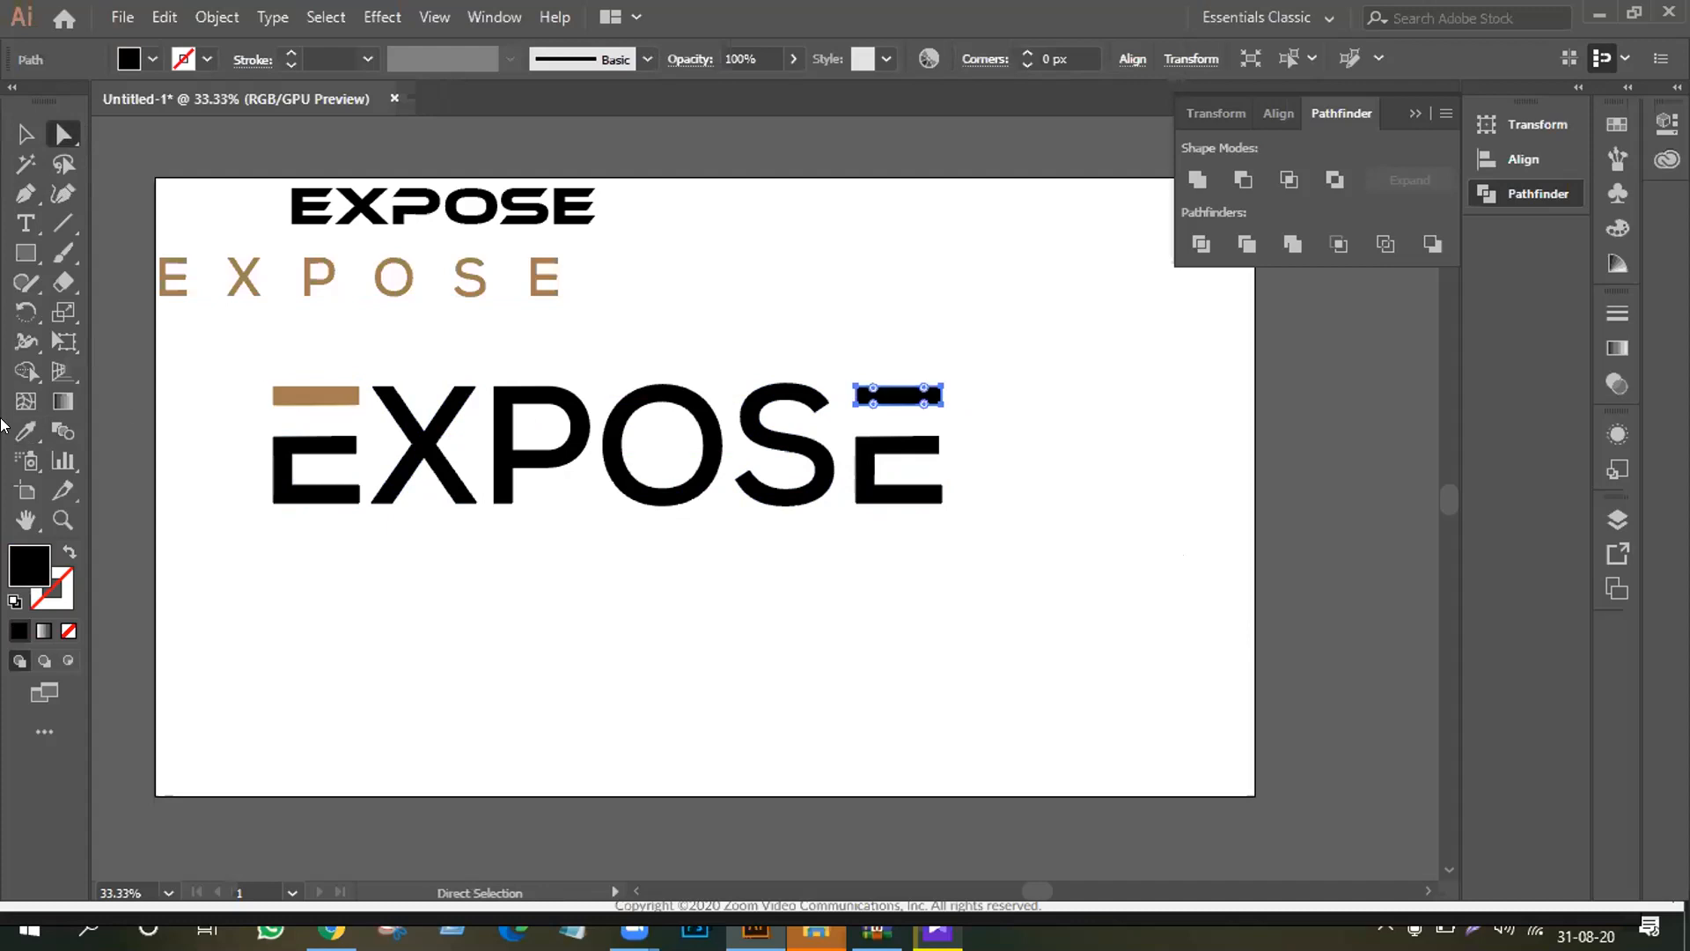
left_click(25, 430)
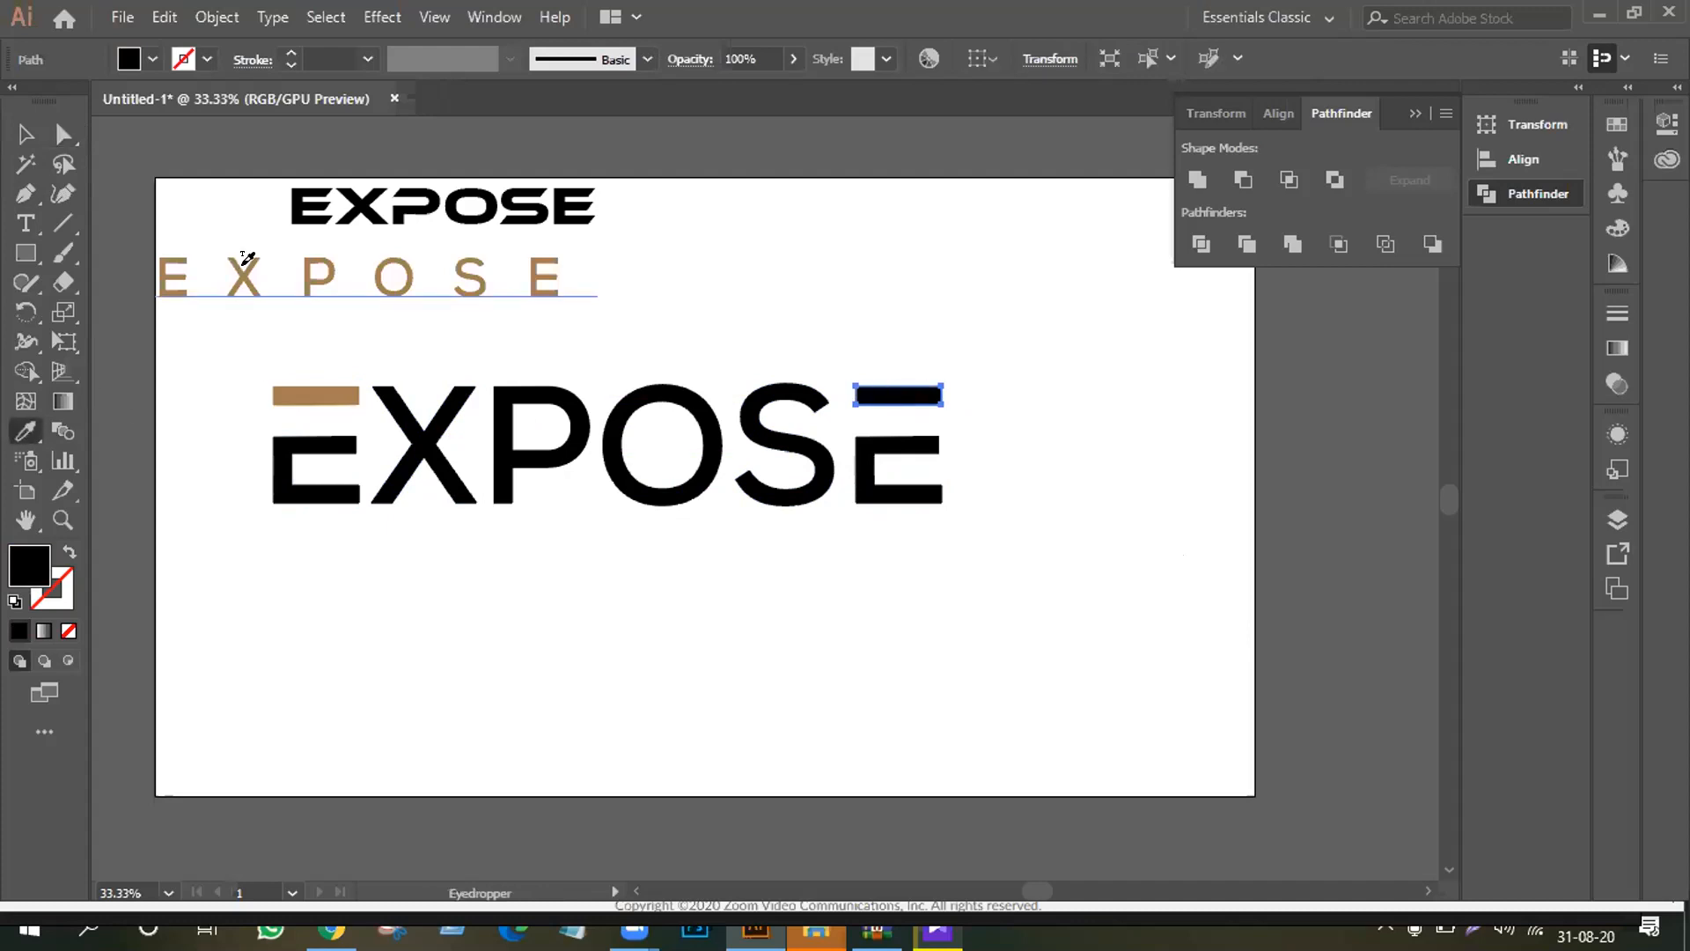
left_click(243, 263)
left_click(25, 134)
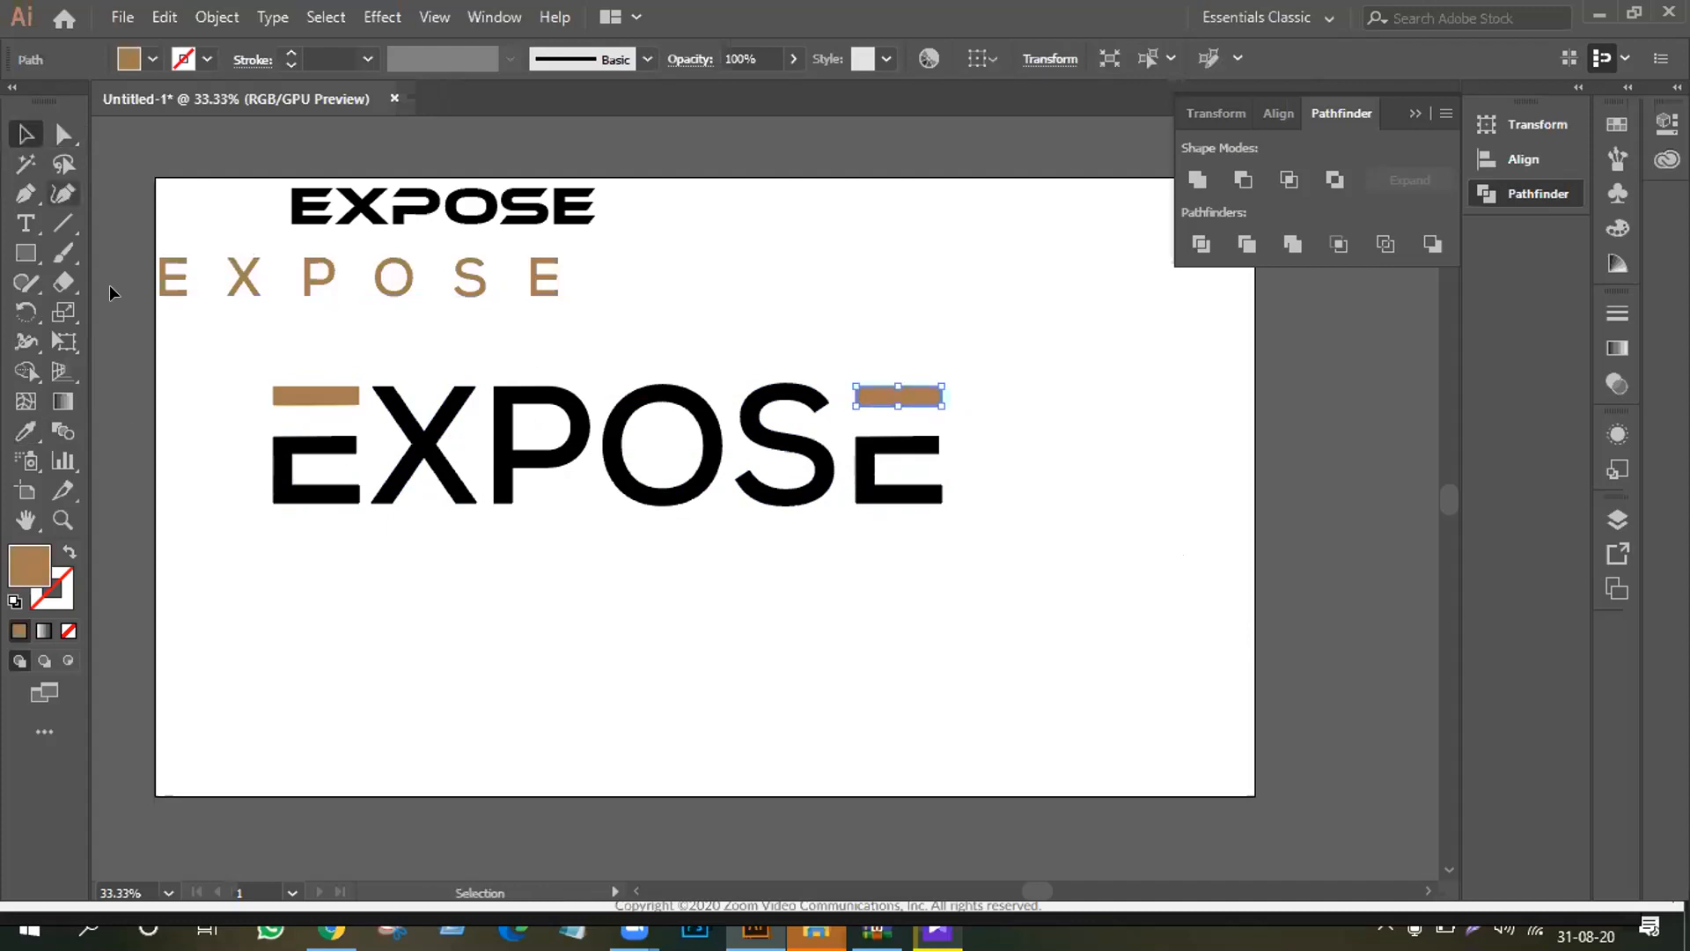
Step: Scale all letters of the large EXPOSE down together, about their centre, to about half size
left_click(227, 368)
left_click_drag(218, 361, 1128, 682)
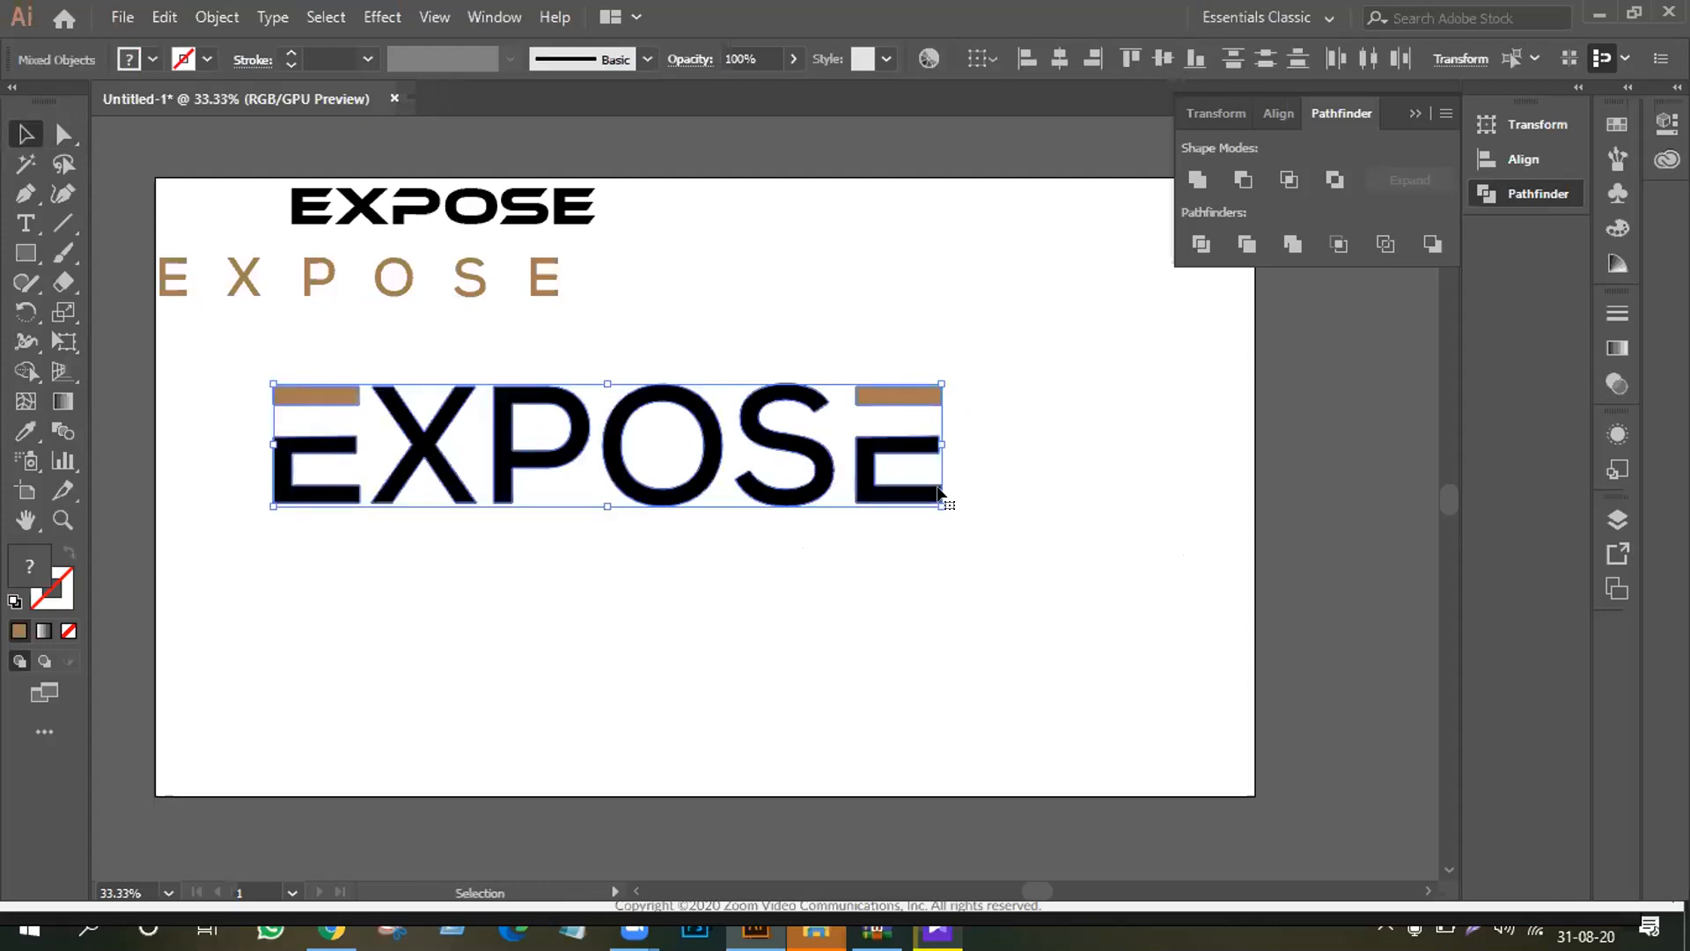
left_click_drag(933, 503, 781, 476)
Step: Group the reduced two-colour EXPOSE and place it directly beneath the brown tracked version at the artboard's left edge
right_click(560, 414)
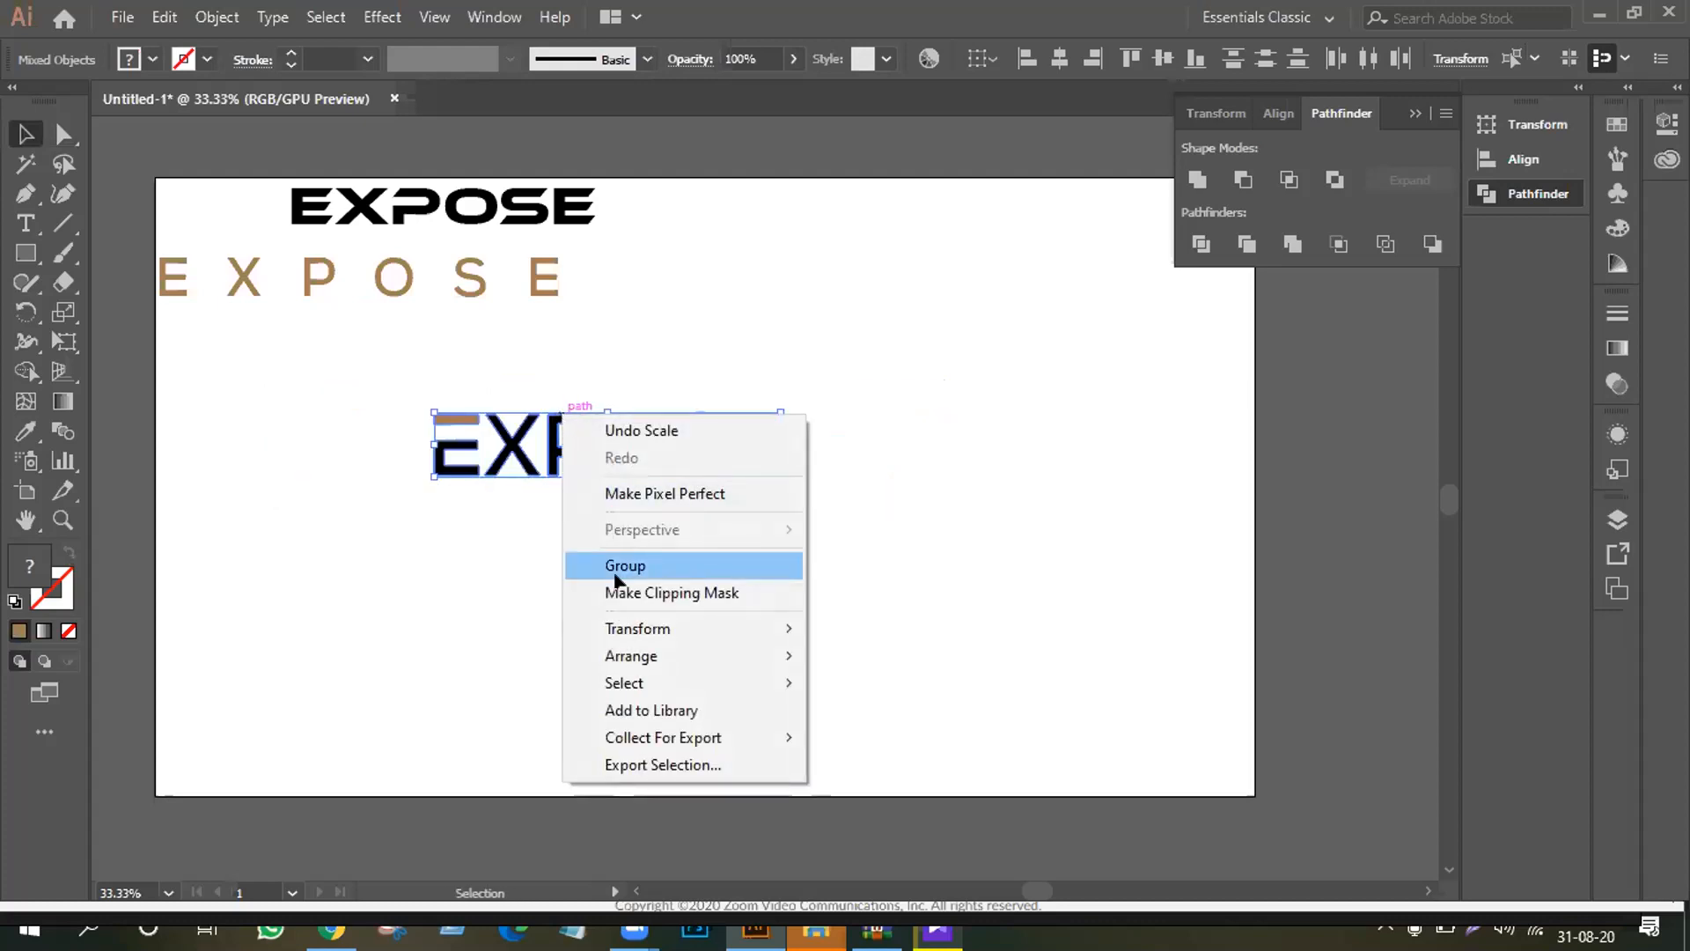
left_click(617, 568)
left_click(616, 574)
left_click_drag(577, 444, 306, 346)
left_click(616, 572)
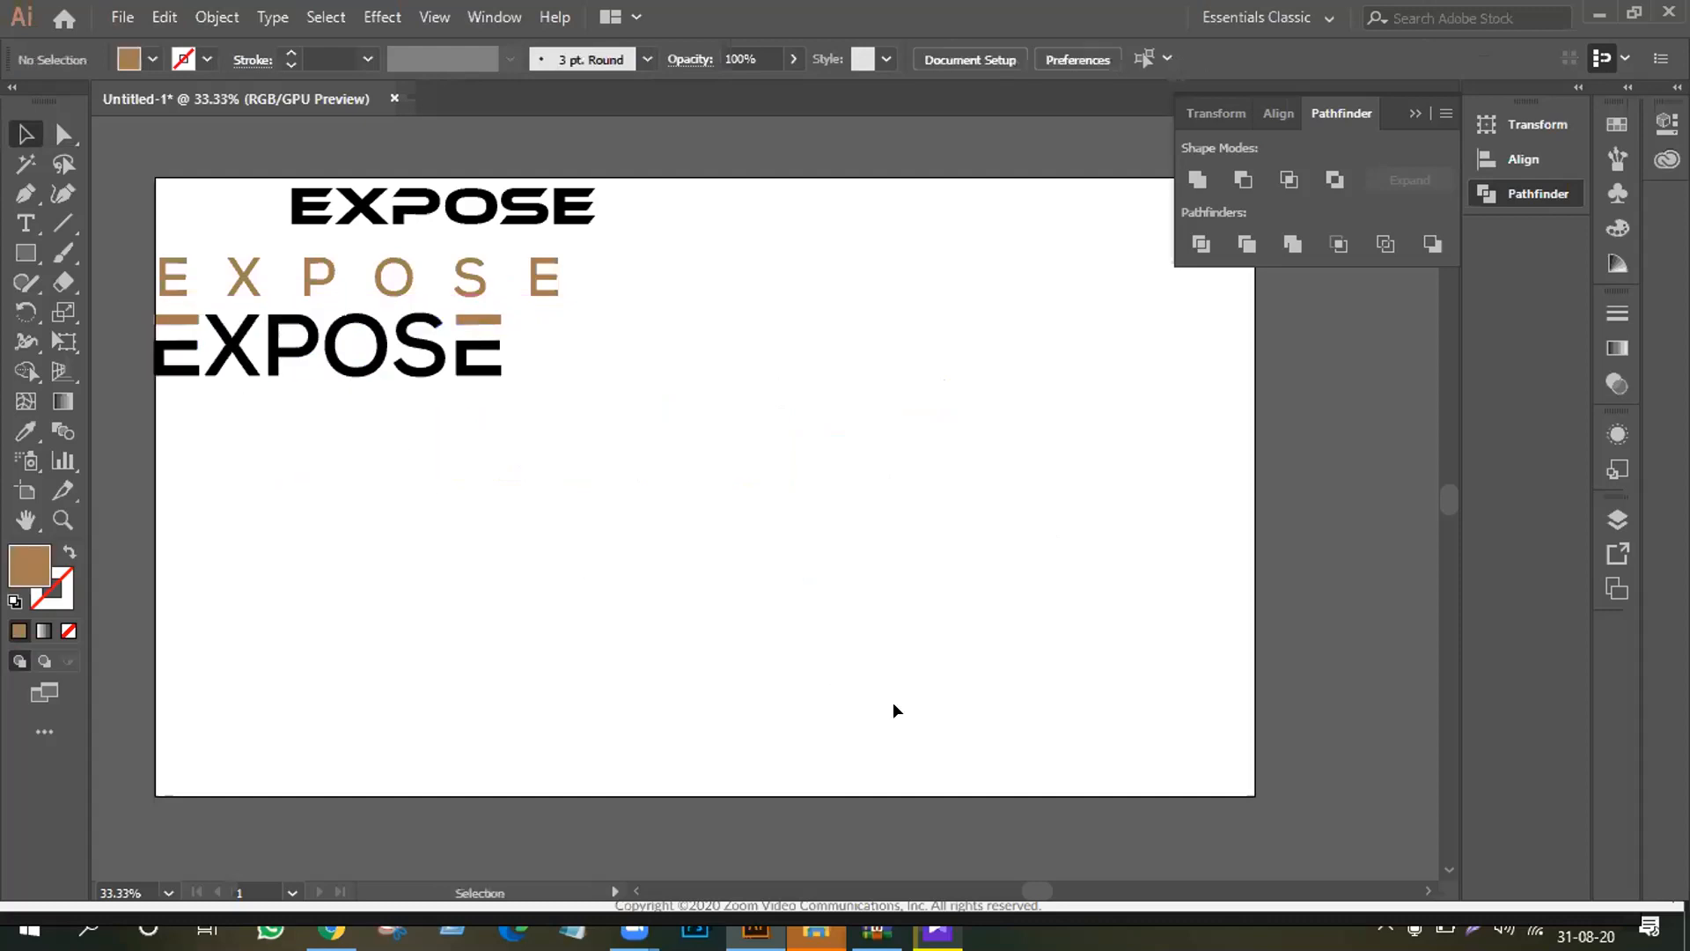